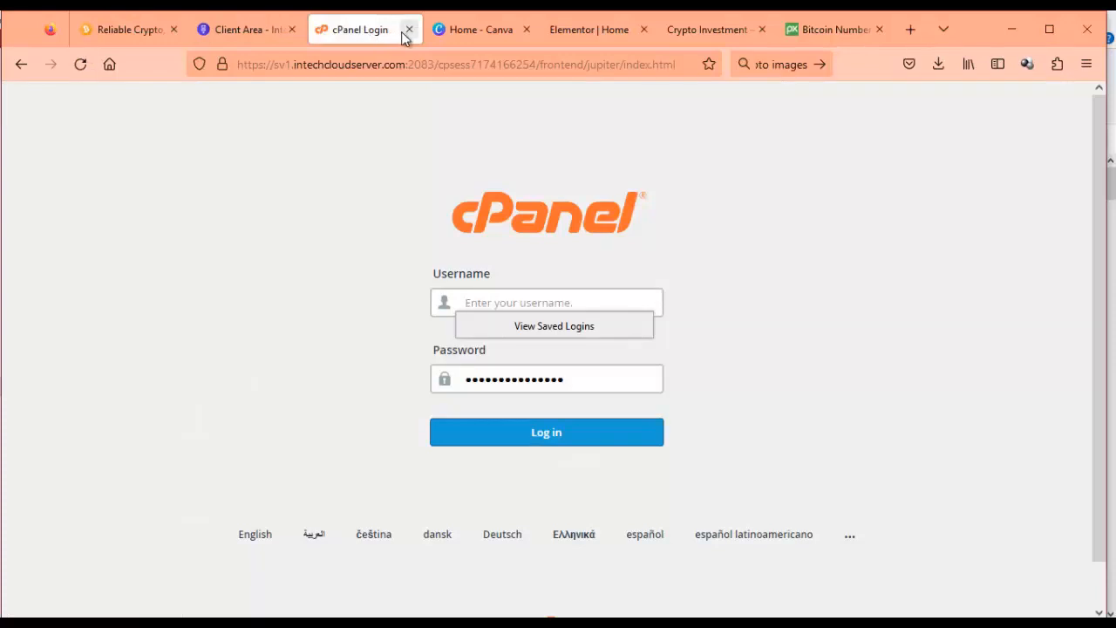
Close the old cPanel tab and return to the Intech Cloud client area
{"action": "left_click", "coordinate": [404, 30]}
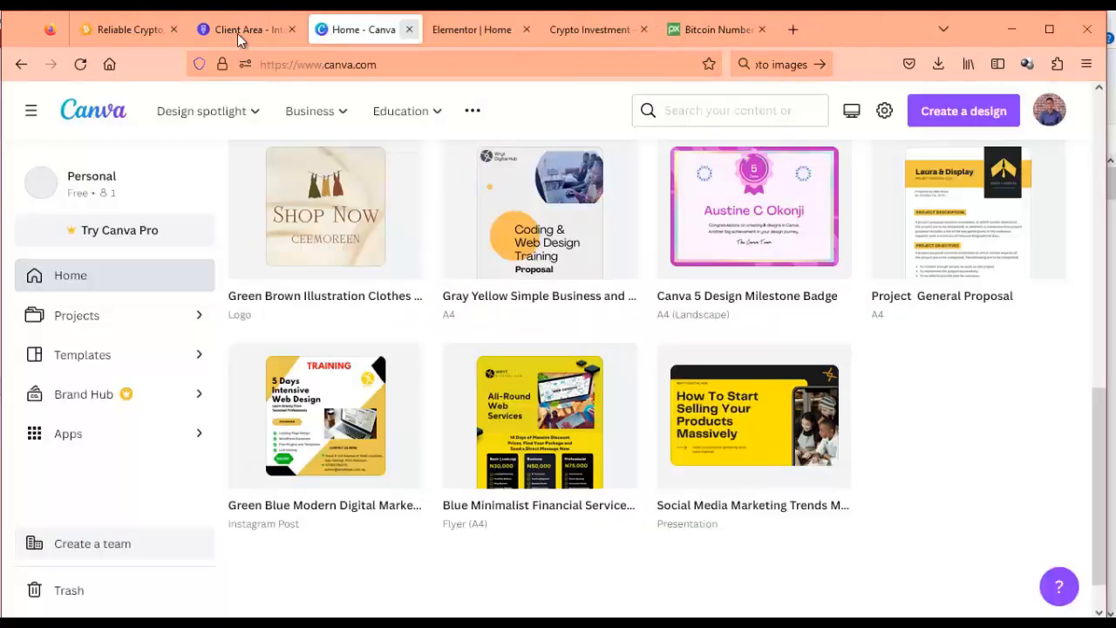
{"action": "left_click", "coordinate": [238, 33]}
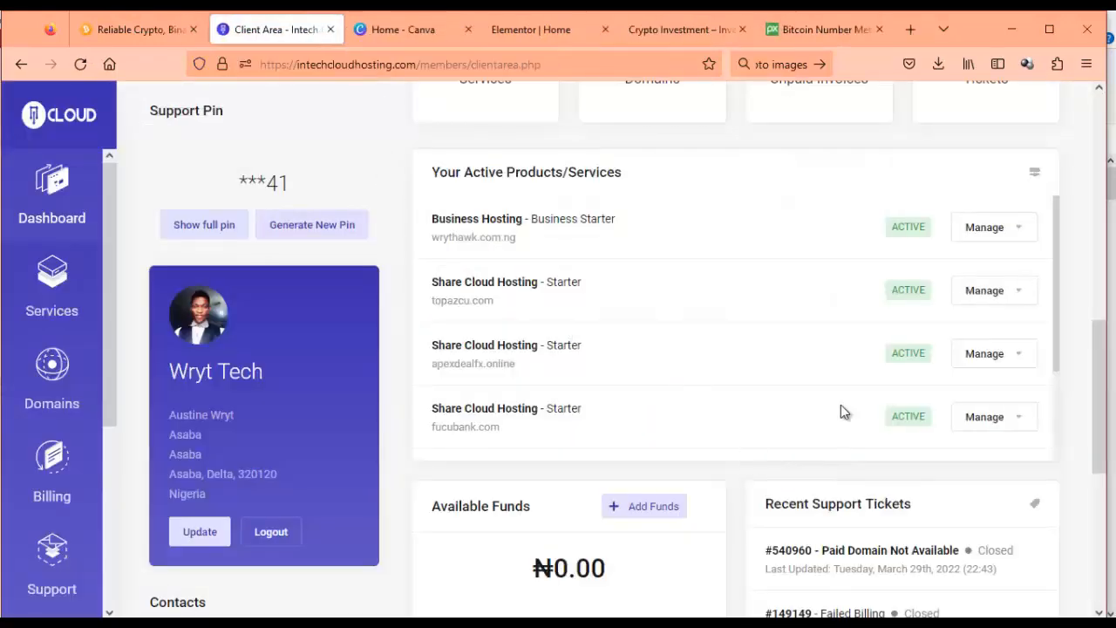
{"action": "left_click", "coordinate": [1017, 229]}
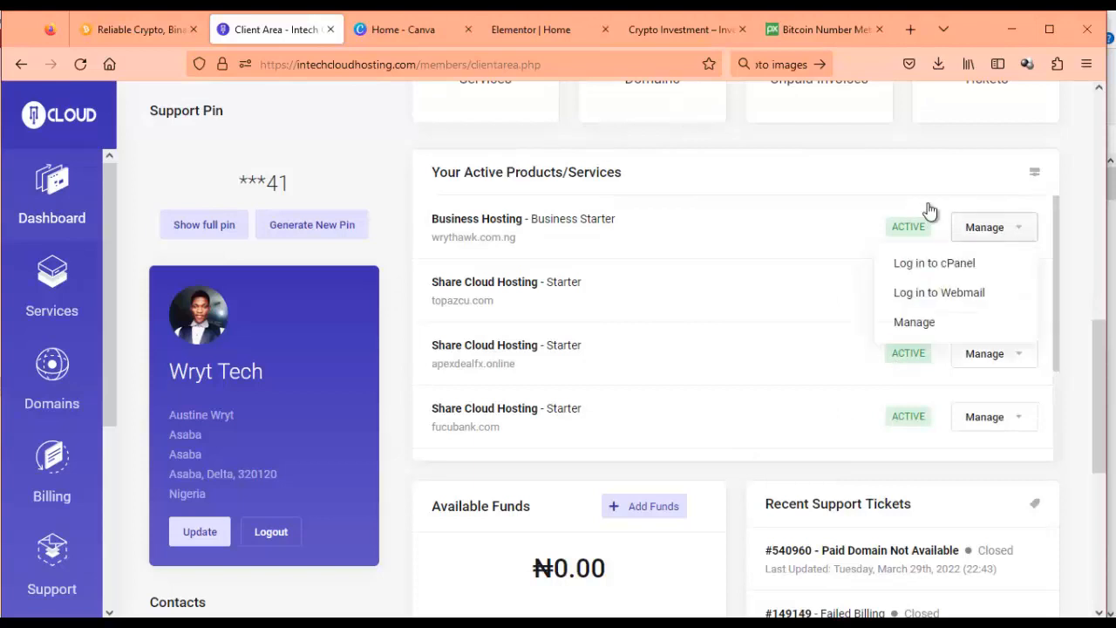
{"action": "left_click", "coordinate": [82, 69]}
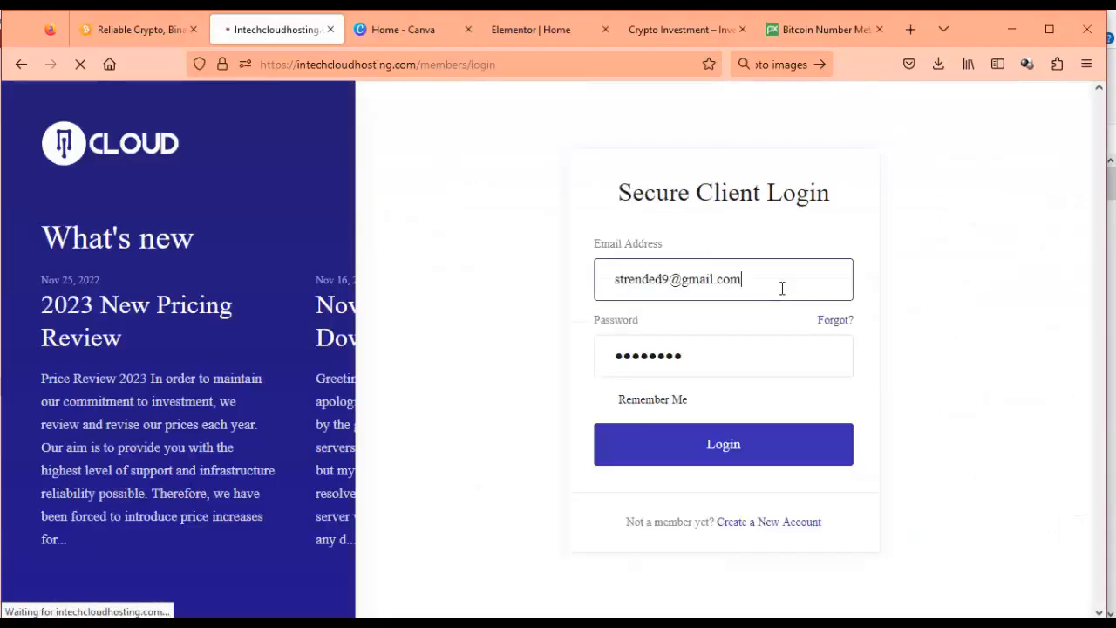
Sign back in to the client area with the saved login
{"action": "left_click", "coordinate": [783, 289]}
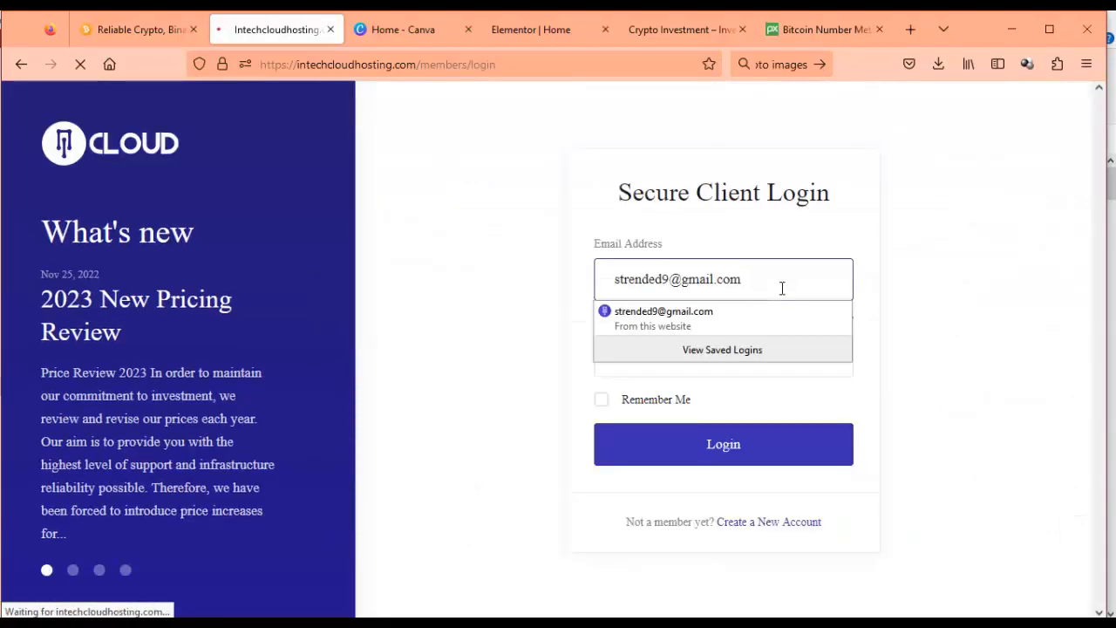
{"action": "left_click", "coordinate": [689, 450]}
{"action": "left_click", "coordinate": [689, 450]}
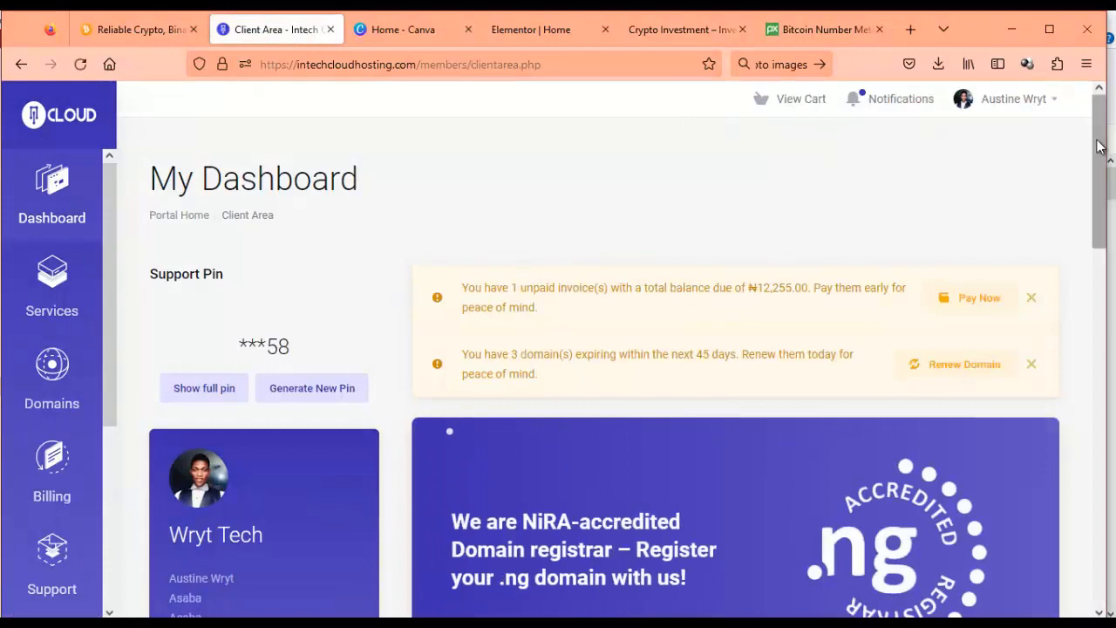
{"action": "scroll", "coordinate": [1104, 168], "scroll_direction": "down", "scroll_amount": 3}
{"action": "scroll", "coordinate": [735, 349], "scroll_direction": "down", "scroll_amount": 3}
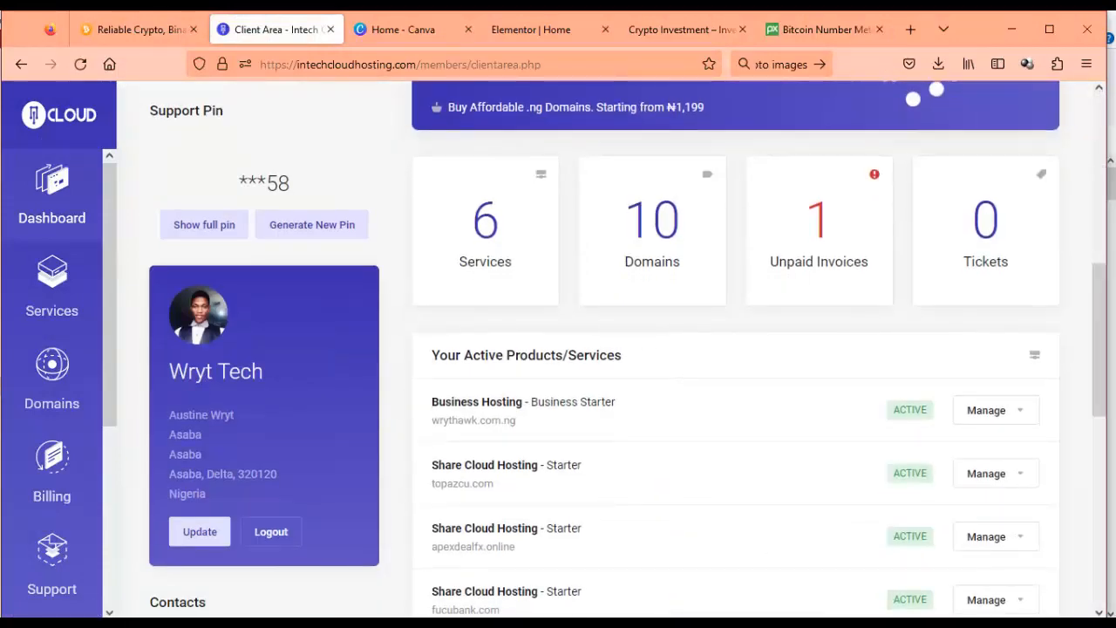
Log in to cPanel for Business Hosting and search the tools for 'data'
{"action": "left_click", "coordinate": [1016, 416]}
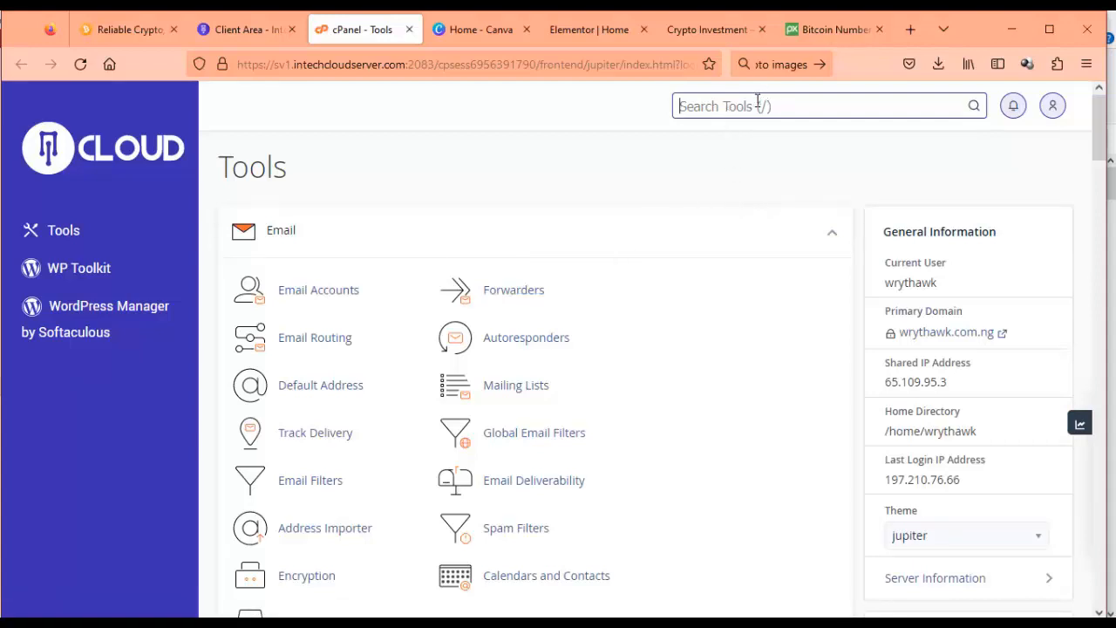
{"action": "left_click", "coordinate": [758, 105]}
{"action": "type", "text": "data"}
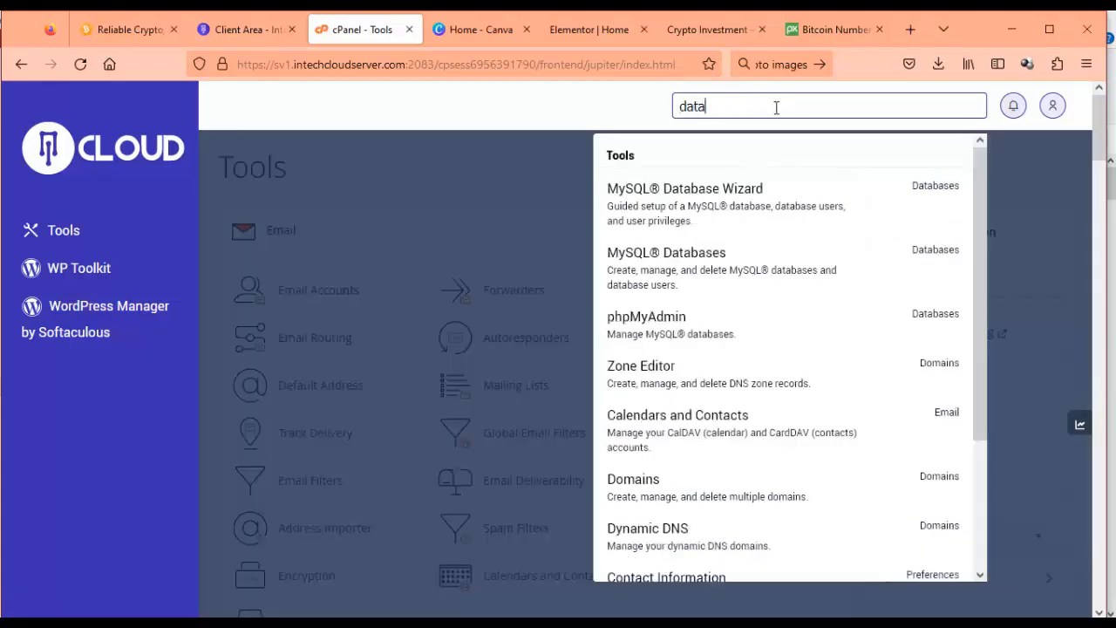
Create the database 'invest' in the MySQL Database Wizard and continue to user creation
{"action": "left_click", "coordinate": [731, 202]}
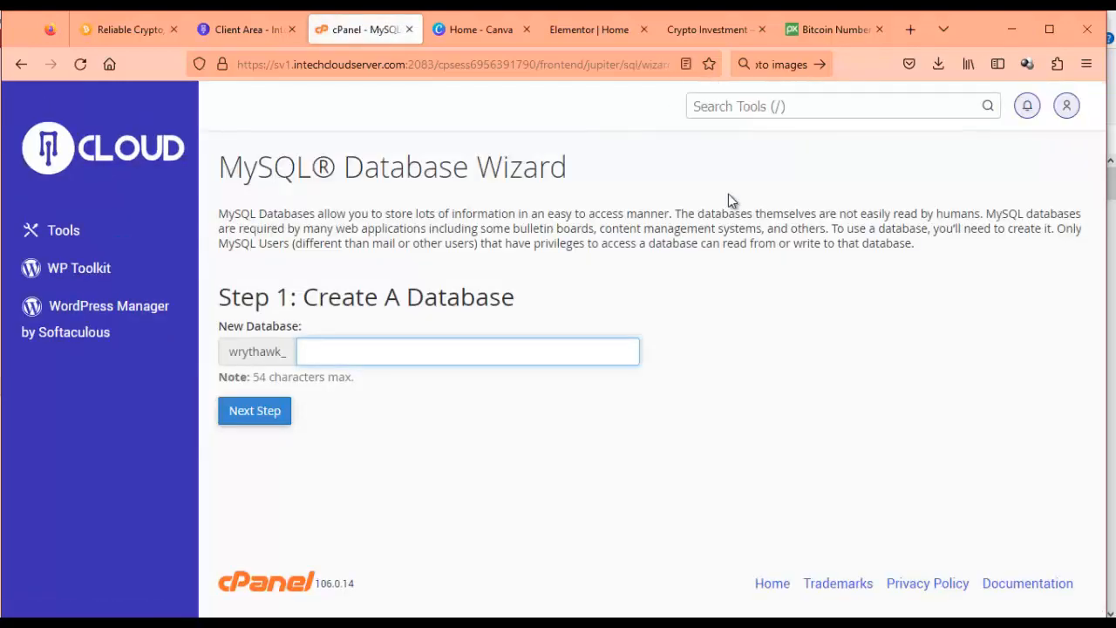
{"action": "type", "text": "i"}
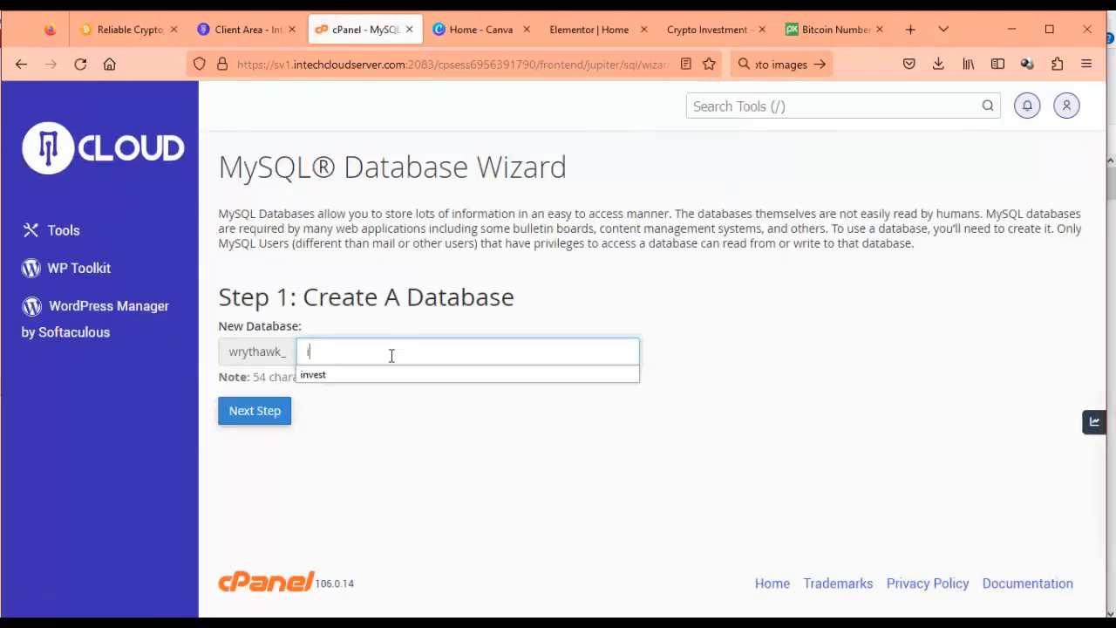
{"action": "type", "text": "nvest"}
{"action": "left_click", "coordinate": [336, 371]}
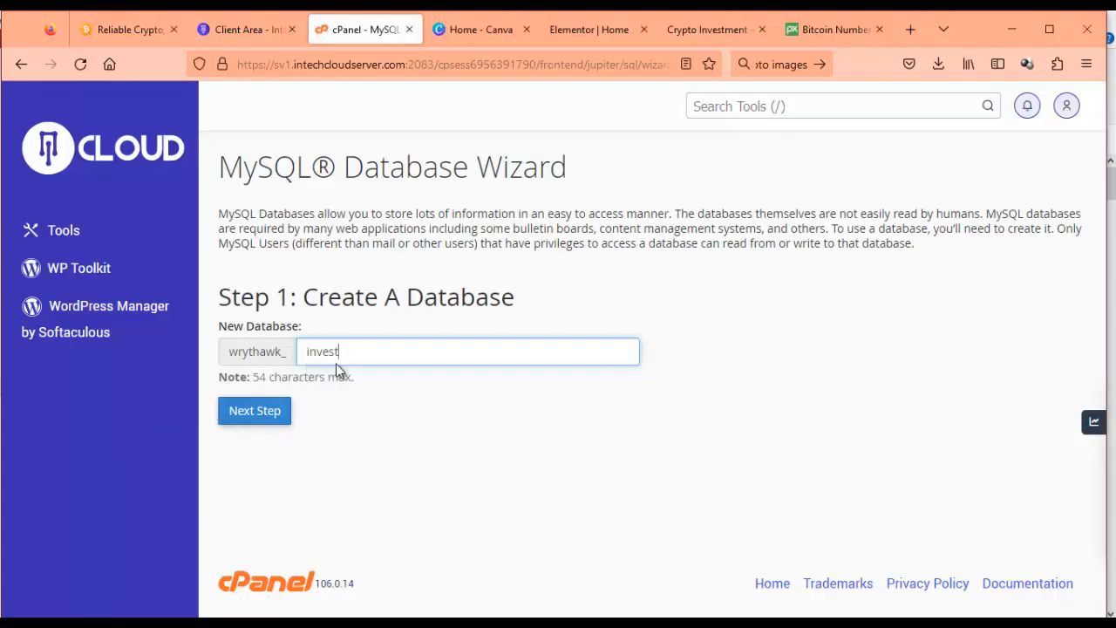
{"action": "left_click", "coordinate": [257, 411]}
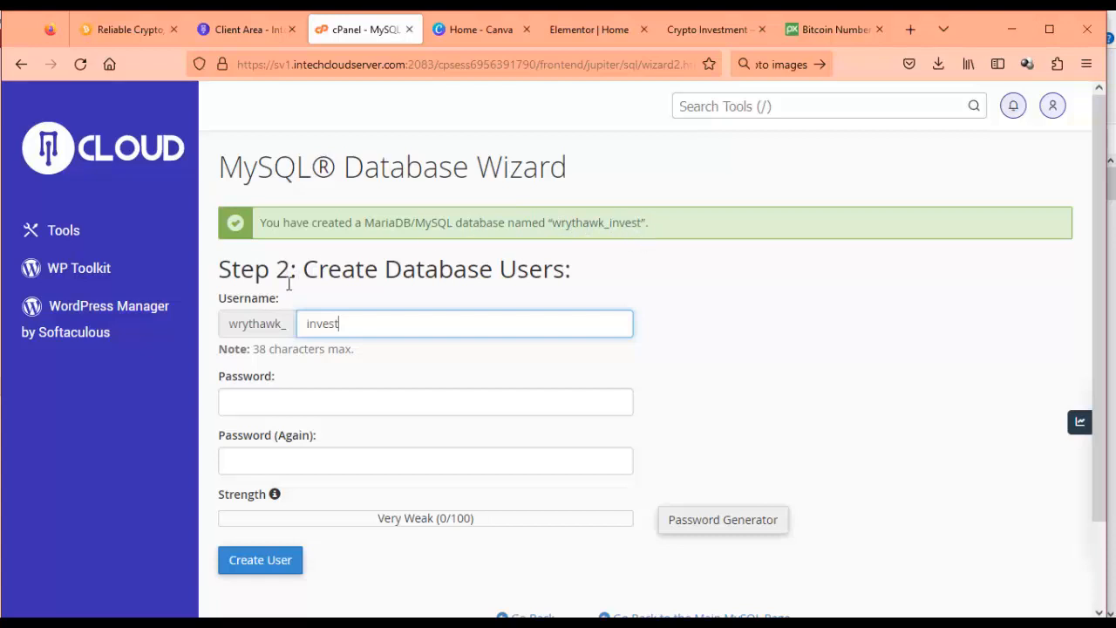
Fill both user password fields with a Very Strong generated password and copy it
{"action": "left_click", "coordinate": [344, 398]}
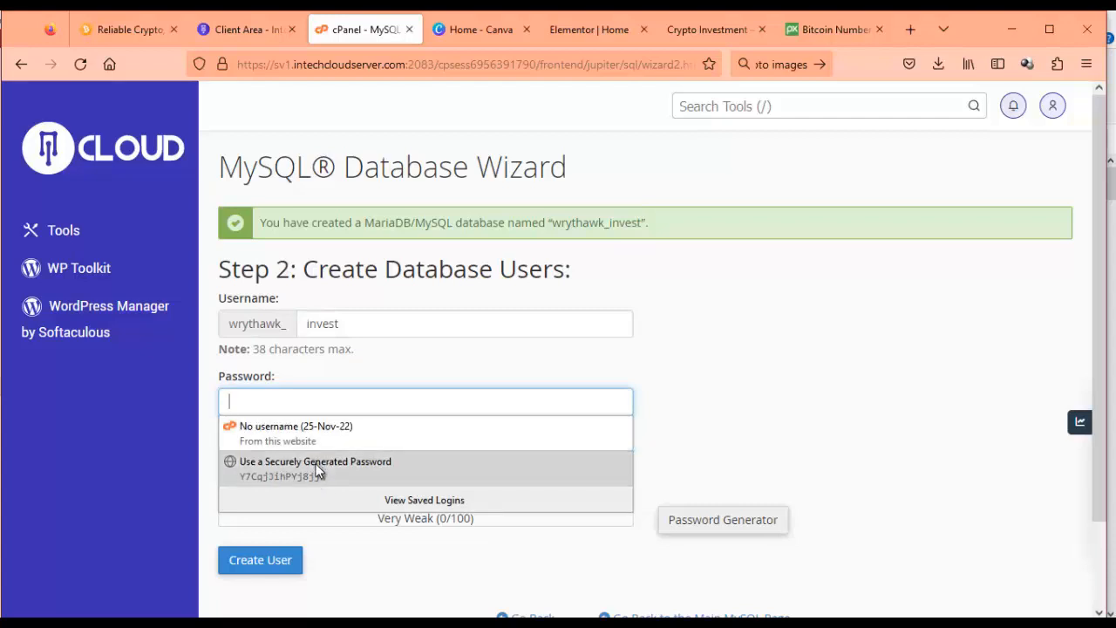
{"action": "left_click", "coordinate": [317, 471]}
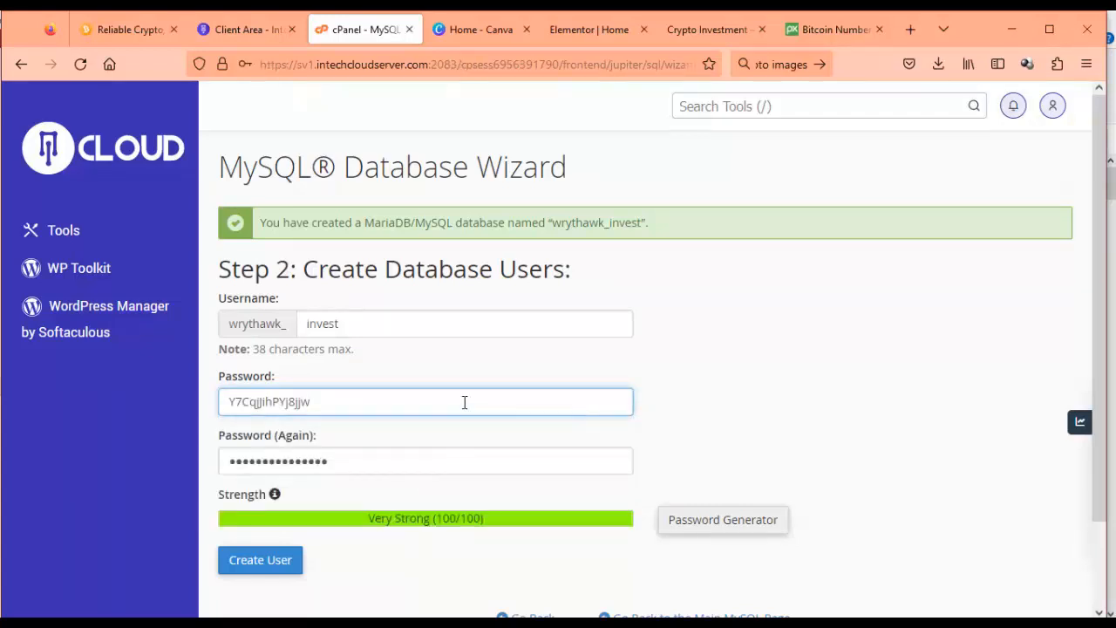
{"action": "double_click", "coordinate": [322, 400]}
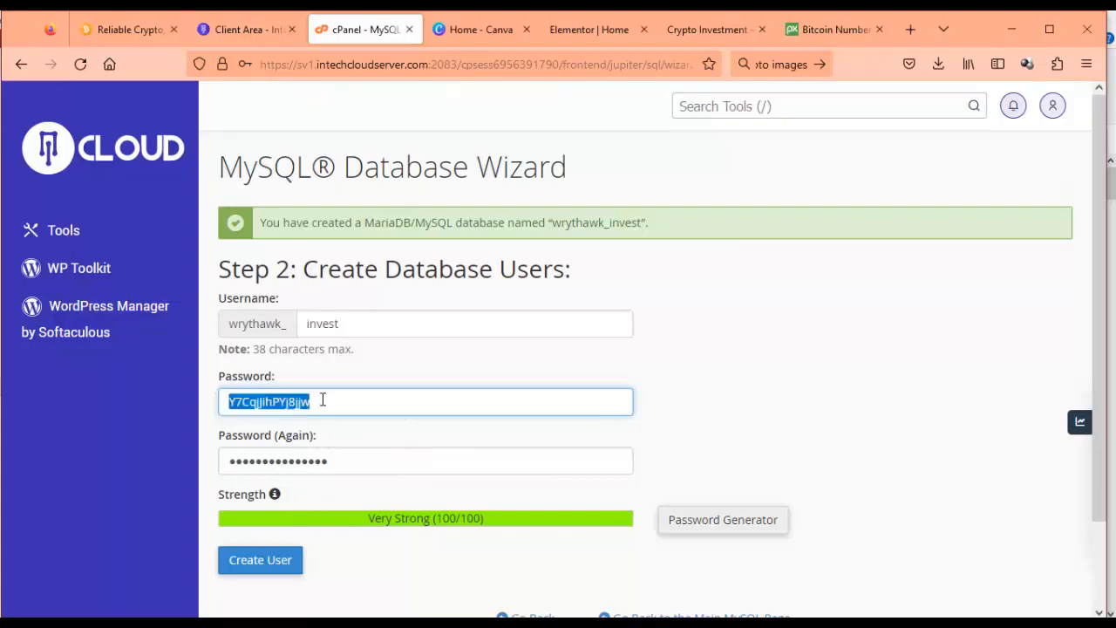
{"action": "key", "text": "super+r"}
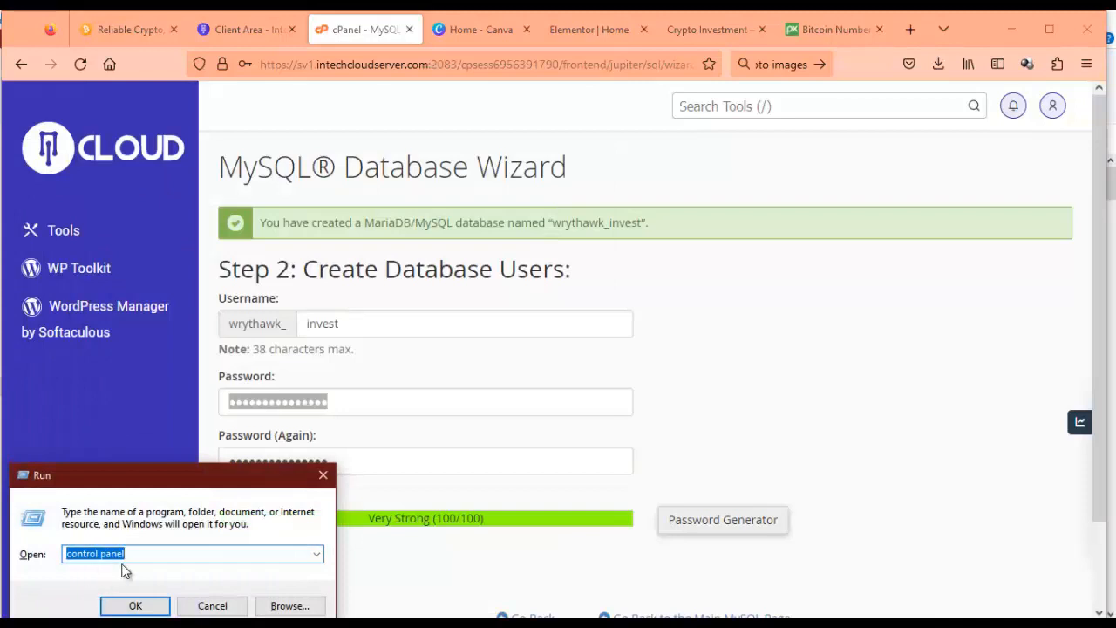
Paste the generated password into a new Notepad note, then minimize it
{"action": "type", "text": "not"}
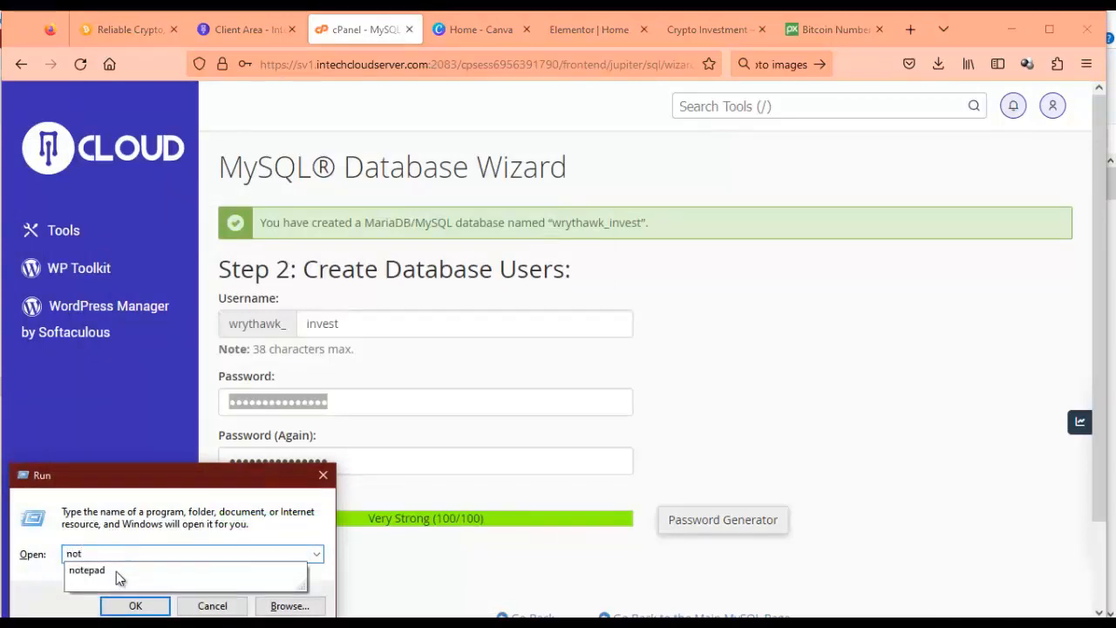
{"action": "left_click", "coordinate": [88, 570]}
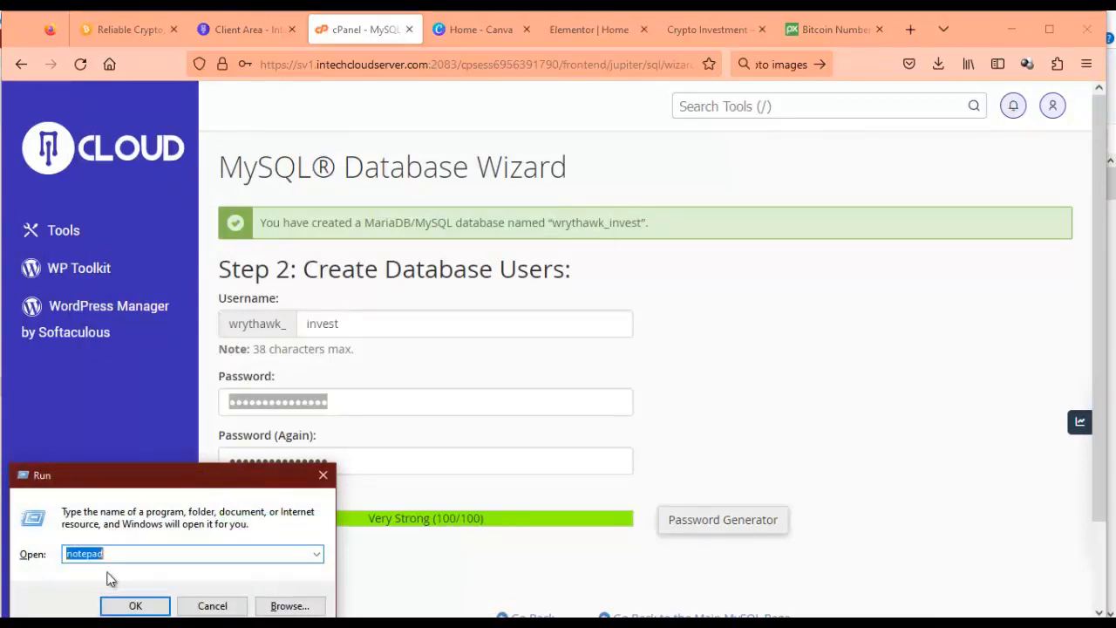
{"action": "left_click", "coordinate": [135, 606]}
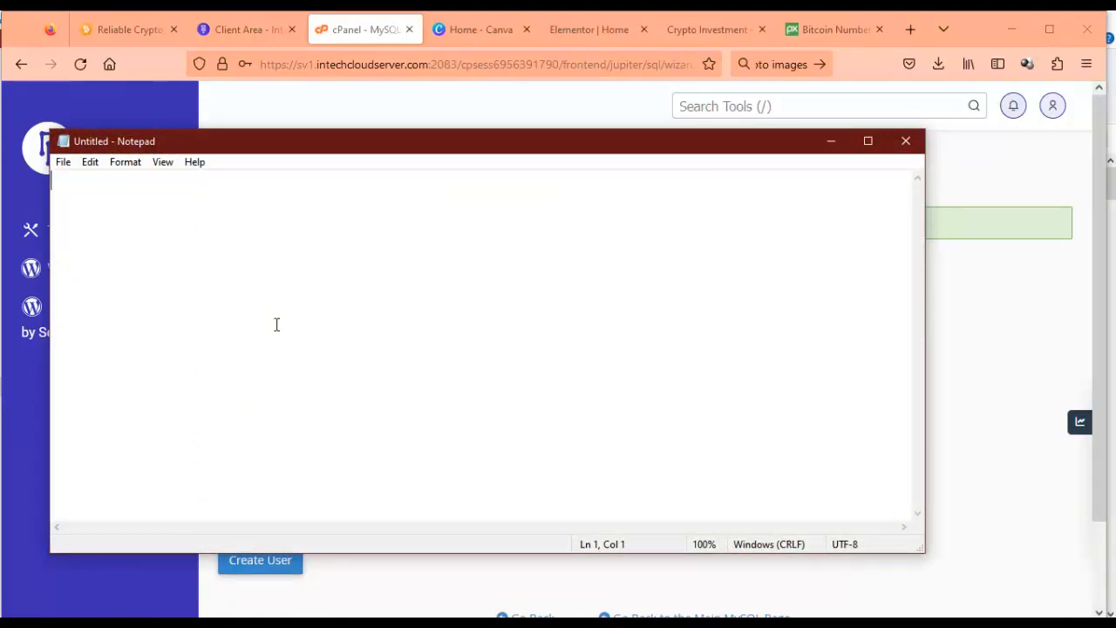
{"action": "left_click", "coordinate": [276, 324]}
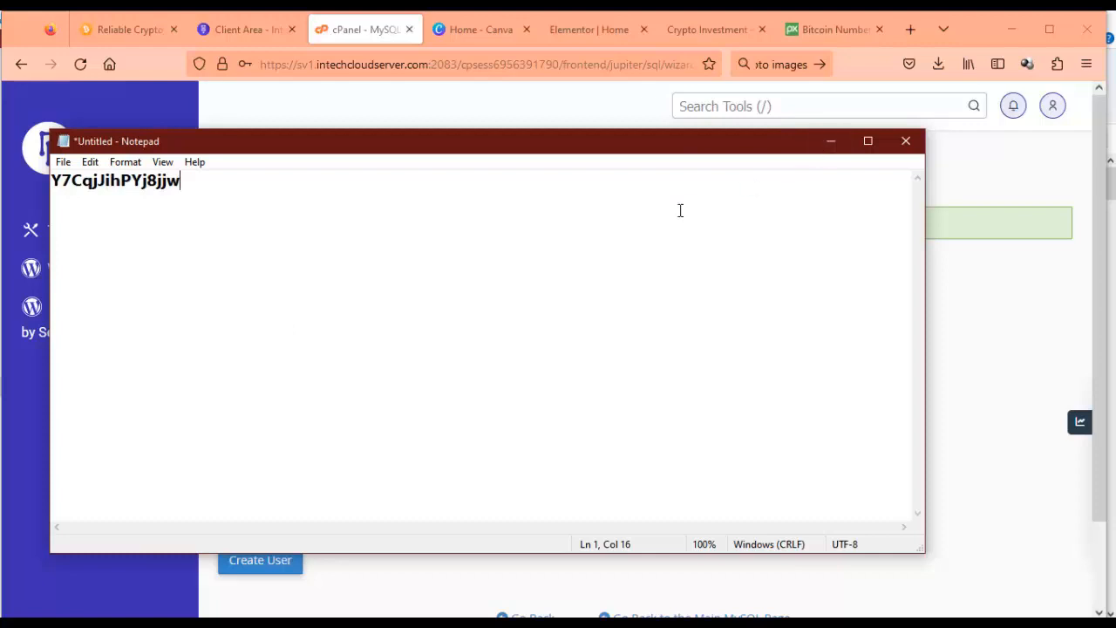
{"action": "left_click", "coordinate": [829, 141]}
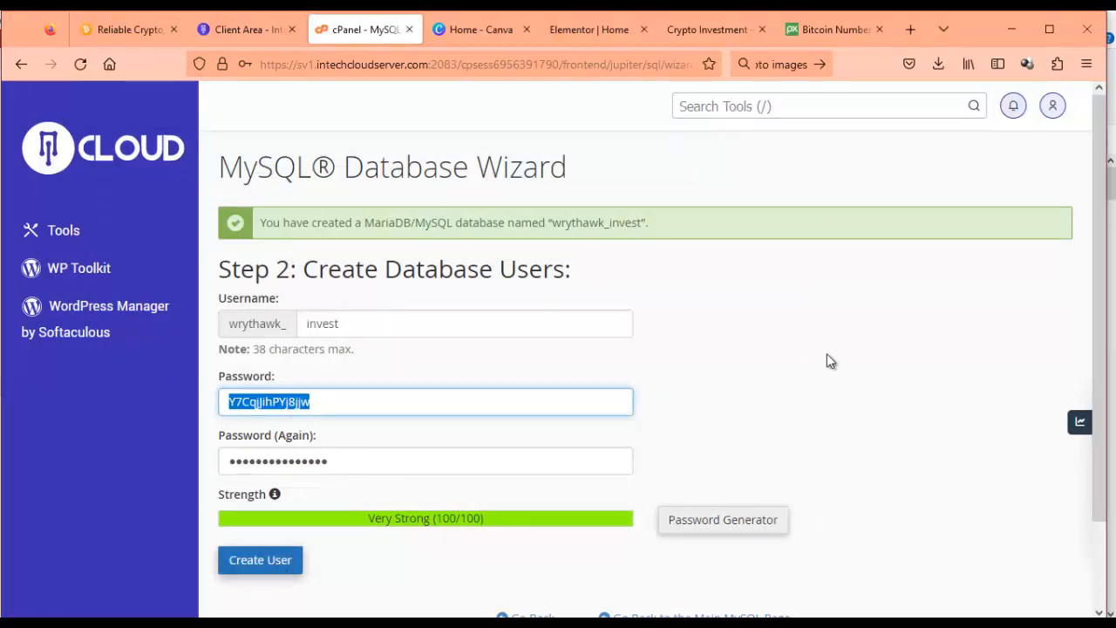
Create user wrythawk_invest, tick ALL PRIVILEGES, and copy the User and Database lines
{"action": "scroll", "coordinate": [1099, 256], "scroll_direction": "down", "scroll_amount": 2}
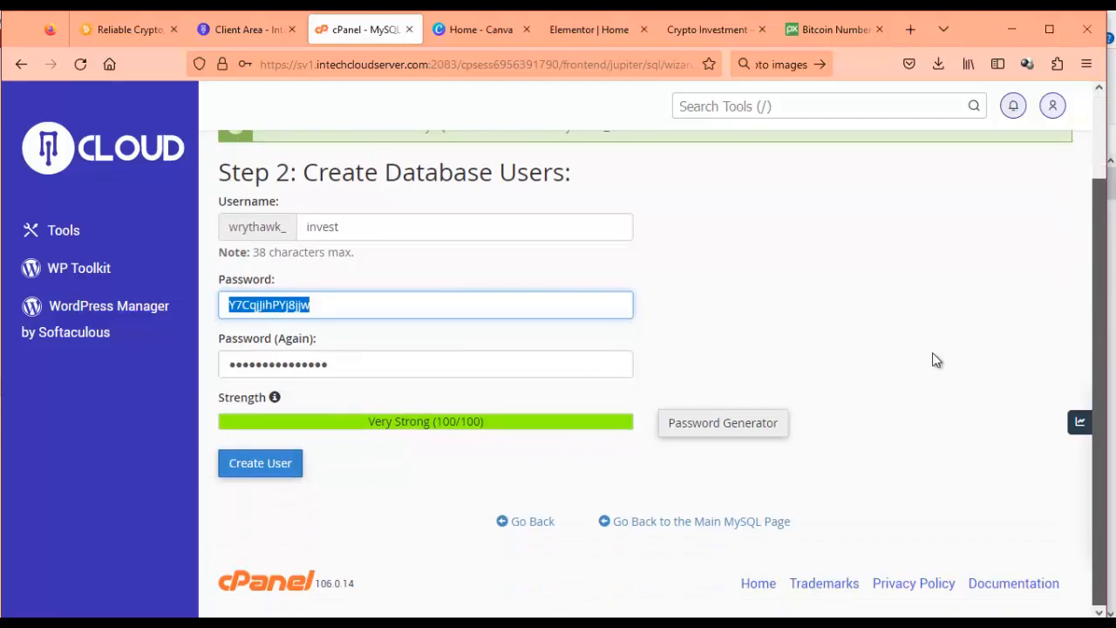
{"action": "left_click", "coordinate": [282, 470]}
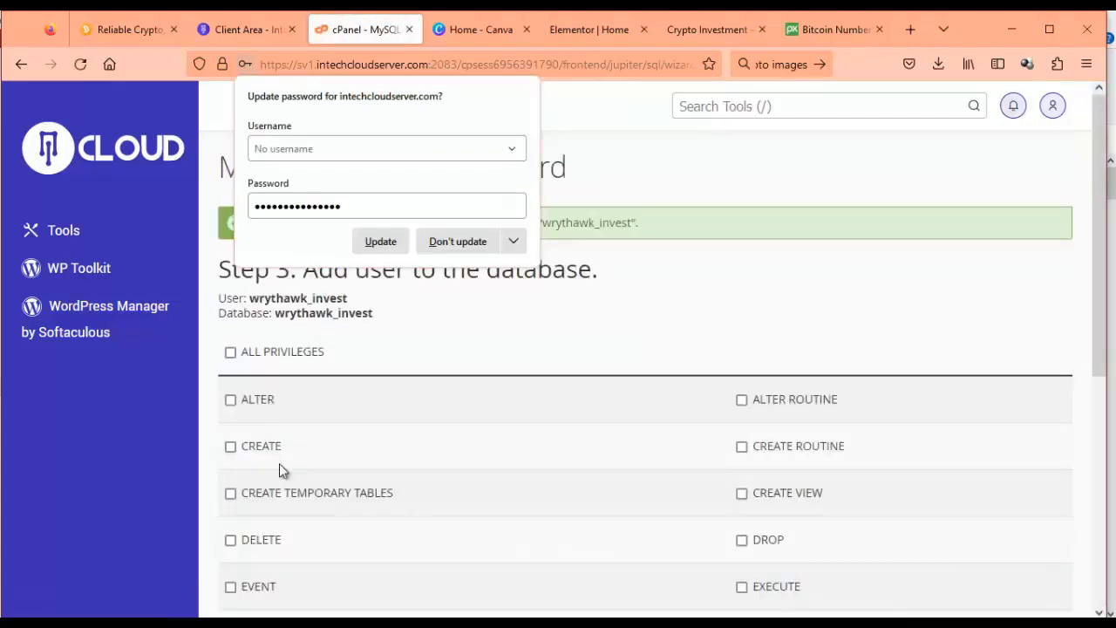
{"action": "left_click", "coordinate": [231, 354]}
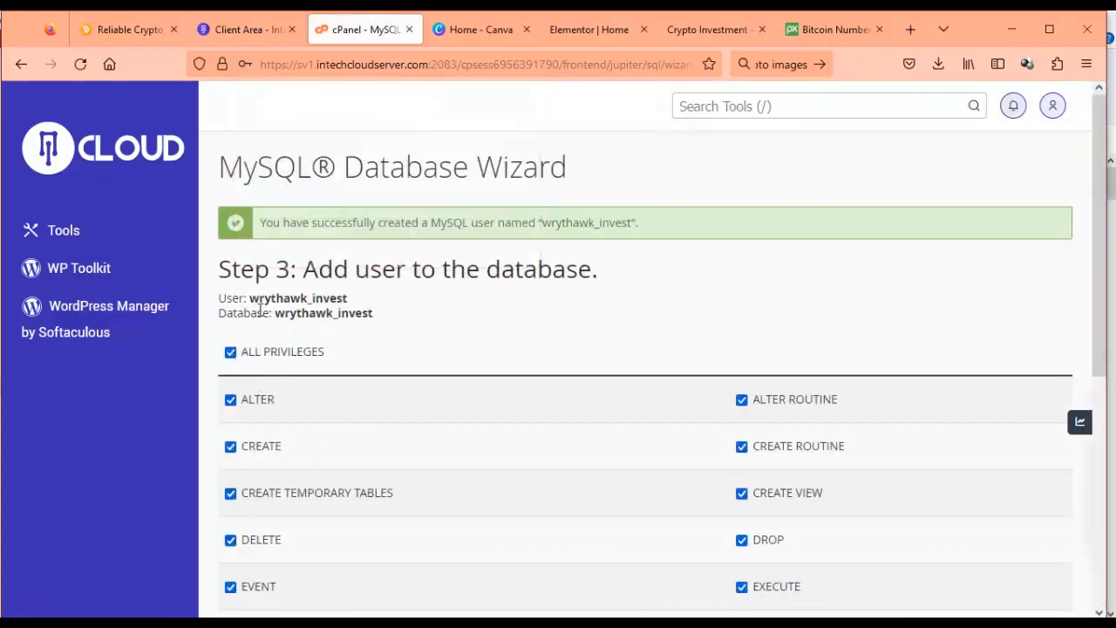
{"action": "left_click_drag", "start_coordinate": [221, 298], "coordinate": [376, 317]}
{"action": "key", "text": "ctrl+c"}
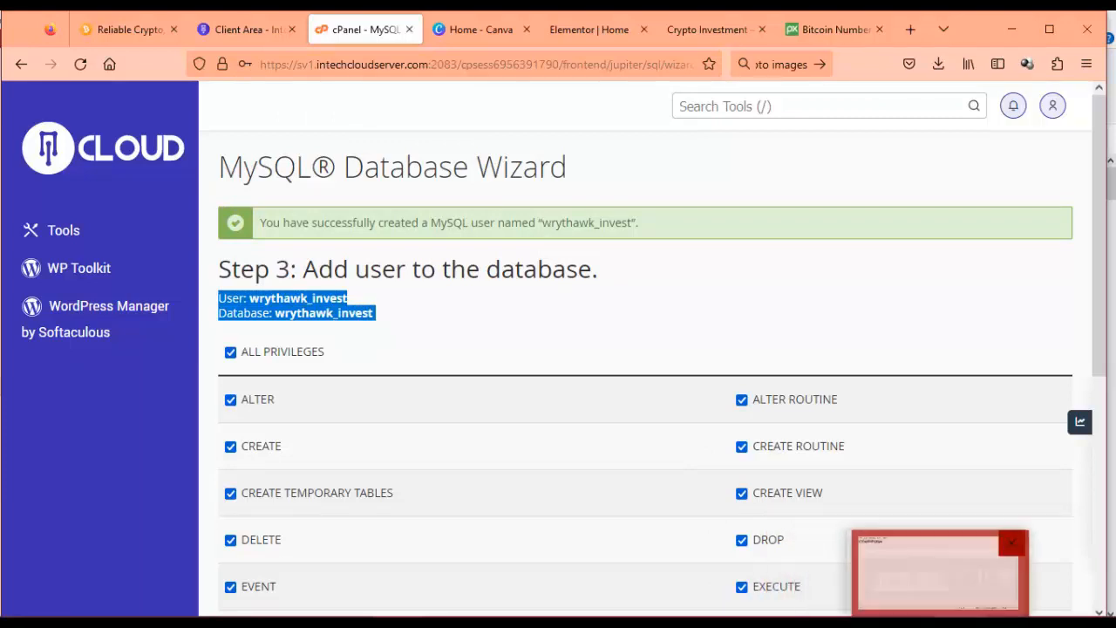
Add the User and Database lines (wrythawk_invest) below the password in Notepad
{"action": "mouse_move", "coordinate": [957, 622]}
{"action": "left_click", "coordinate": [955, 571]}
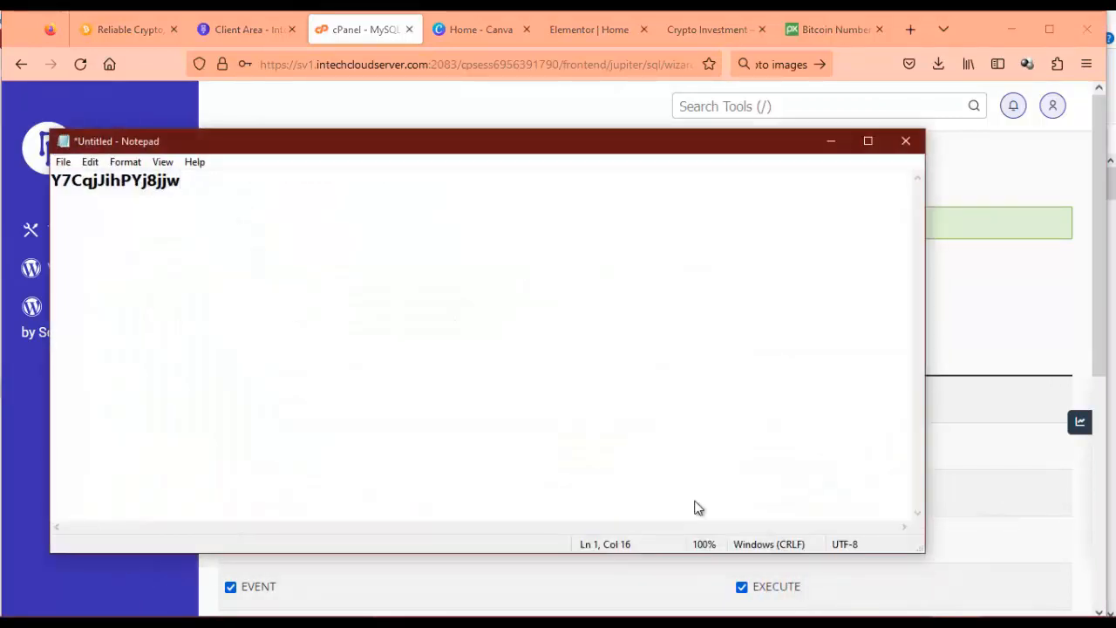
{"action": "key", "text": "Return"}
{"action": "key", "text": "ctrl+v"}
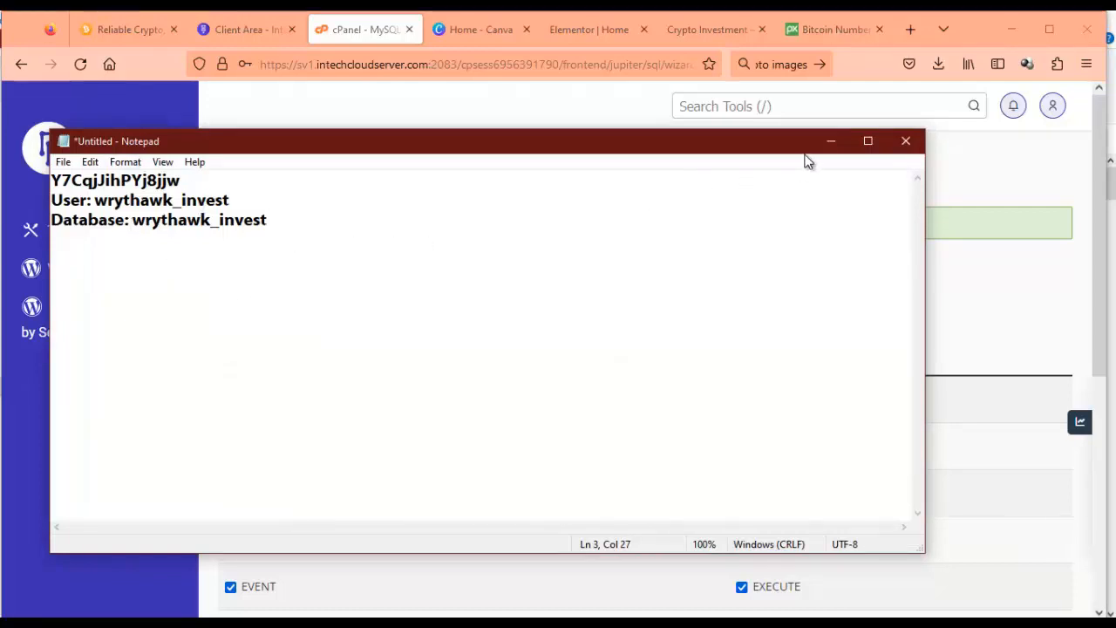
{"action": "left_click", "coordinate": [829, 142]}
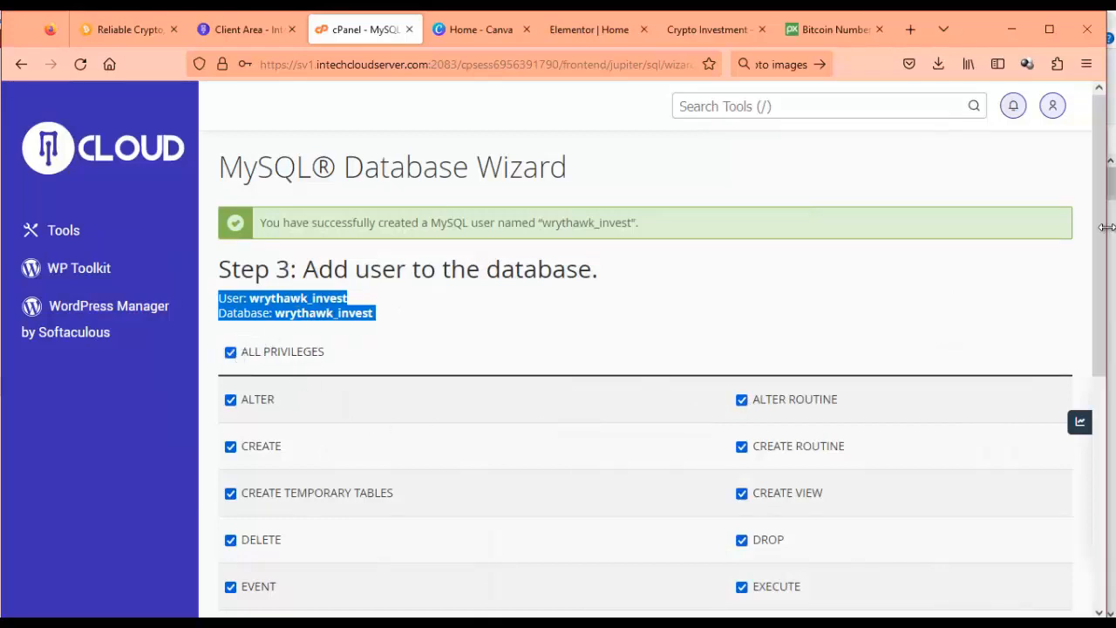
Apply all privileges for wrythawk_invest on its database, then return to cPanel Tools
{"action": "scroll", "coordinate": [1105, 227], "scroll_direction": "down", "scroll_amount": 5}
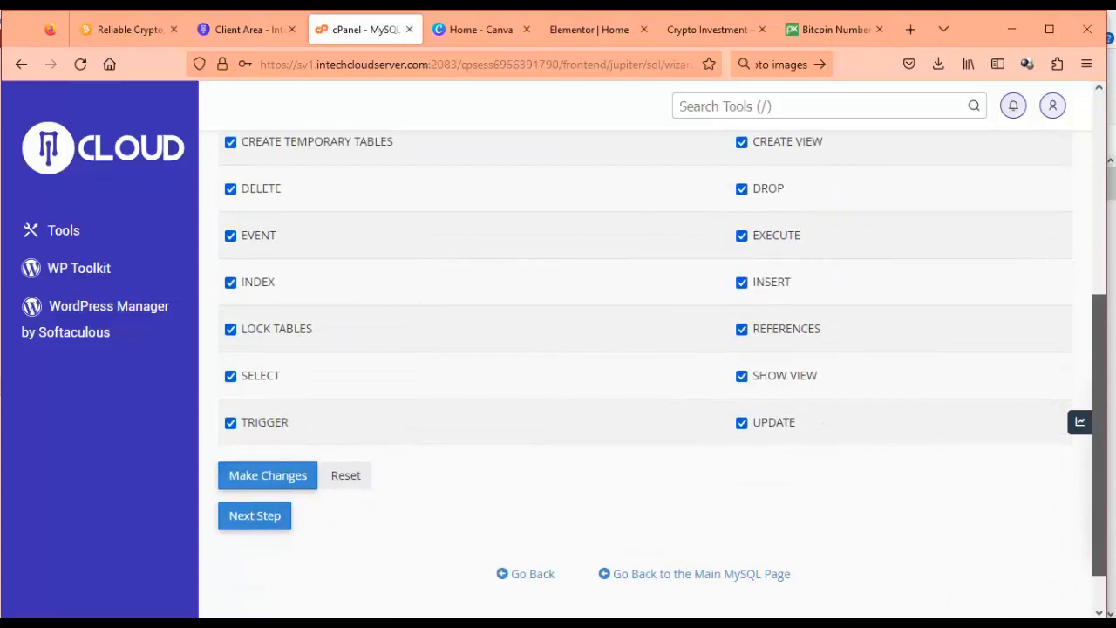
{"action": "left_click", "coordinate": [298, 477]}
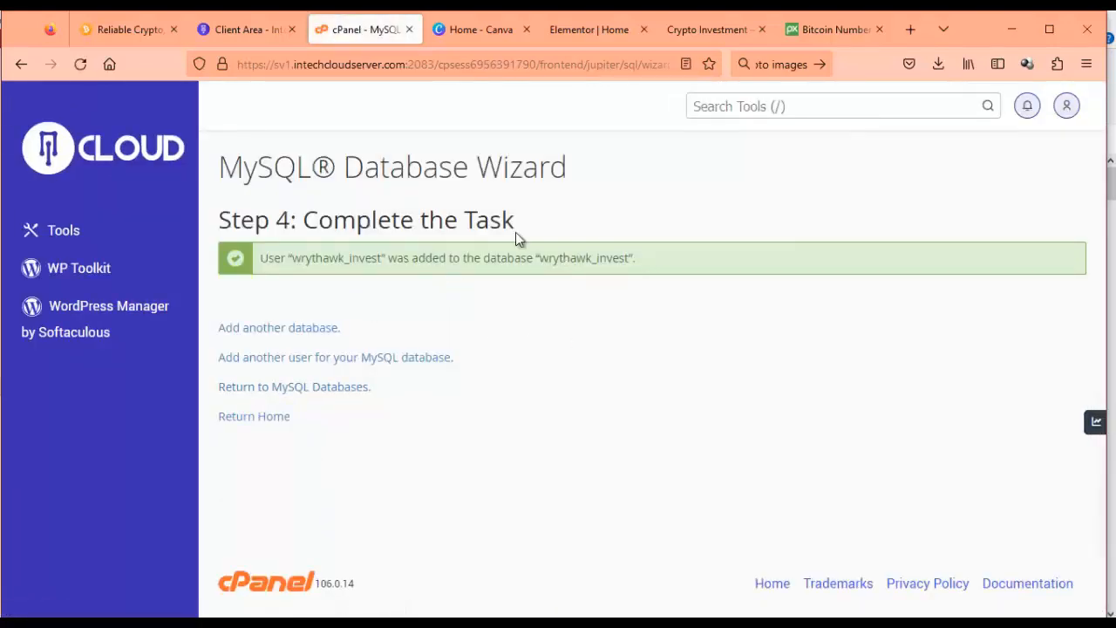
{"action": "left_click", "coordinate": [729, 29]}
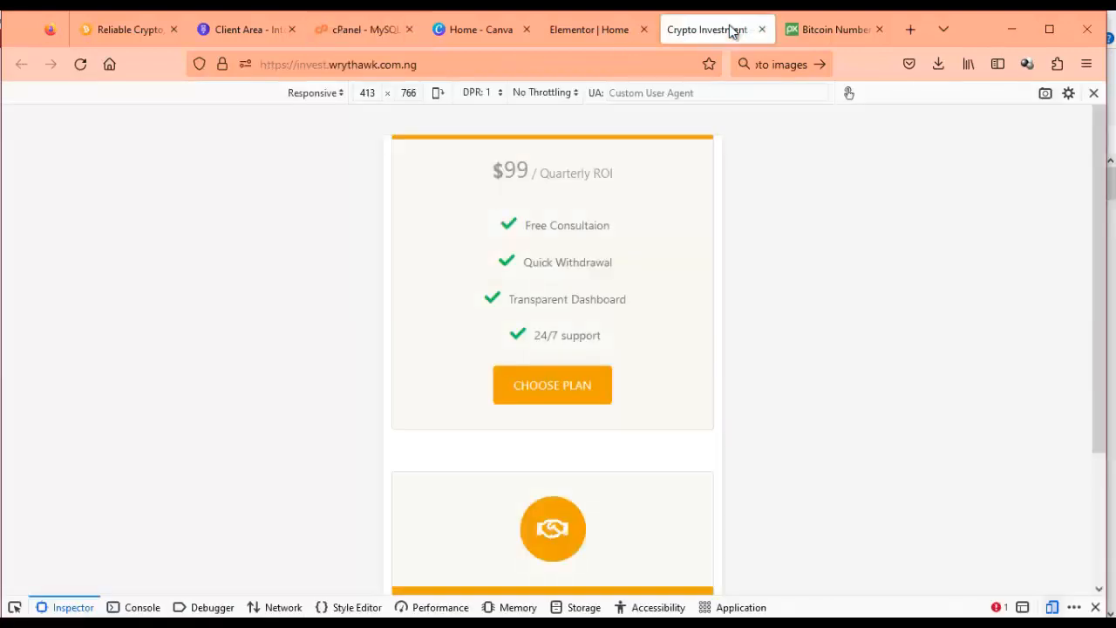
{"action": "left_click", "coordinate": [610, 37]}
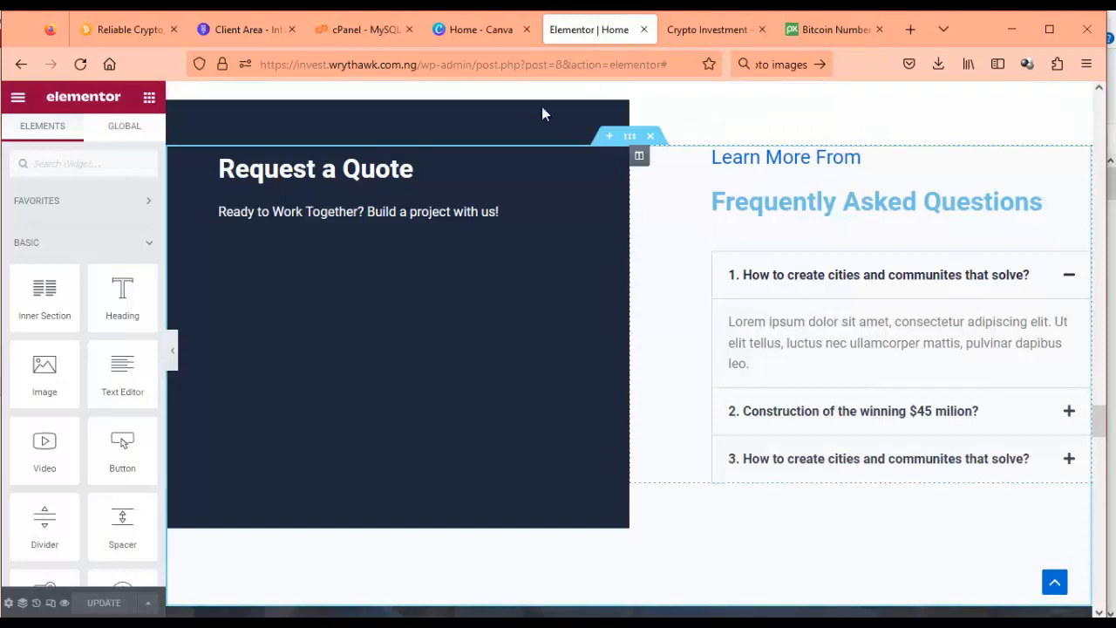
{"action": "left_click", "coordinate": [368, 29]}
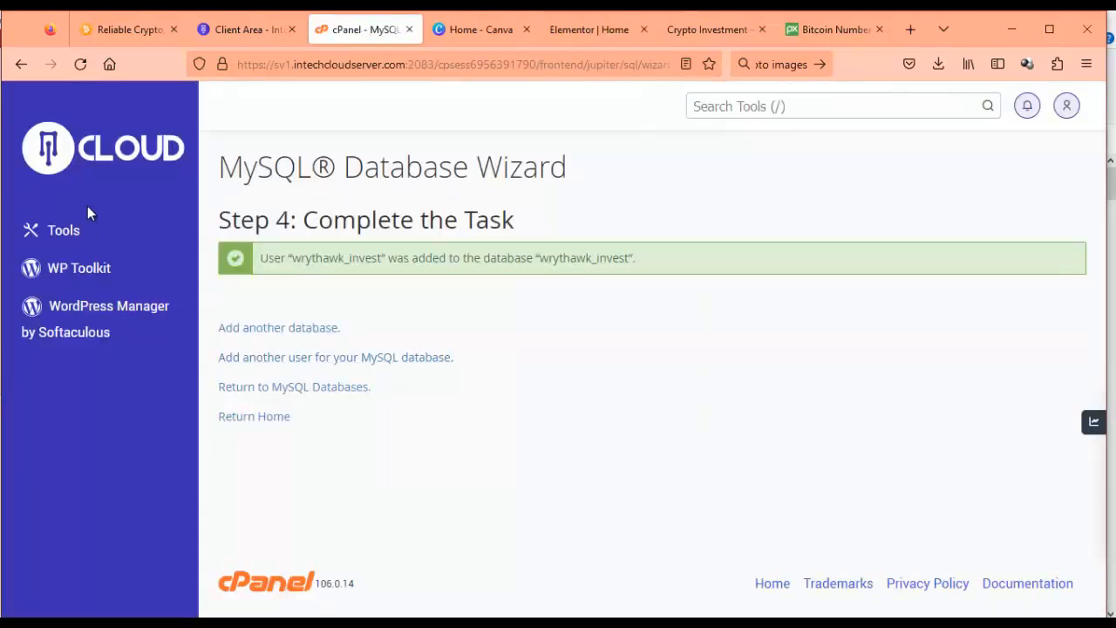
{"action": "left_click", "coordinate": [123, 167]}
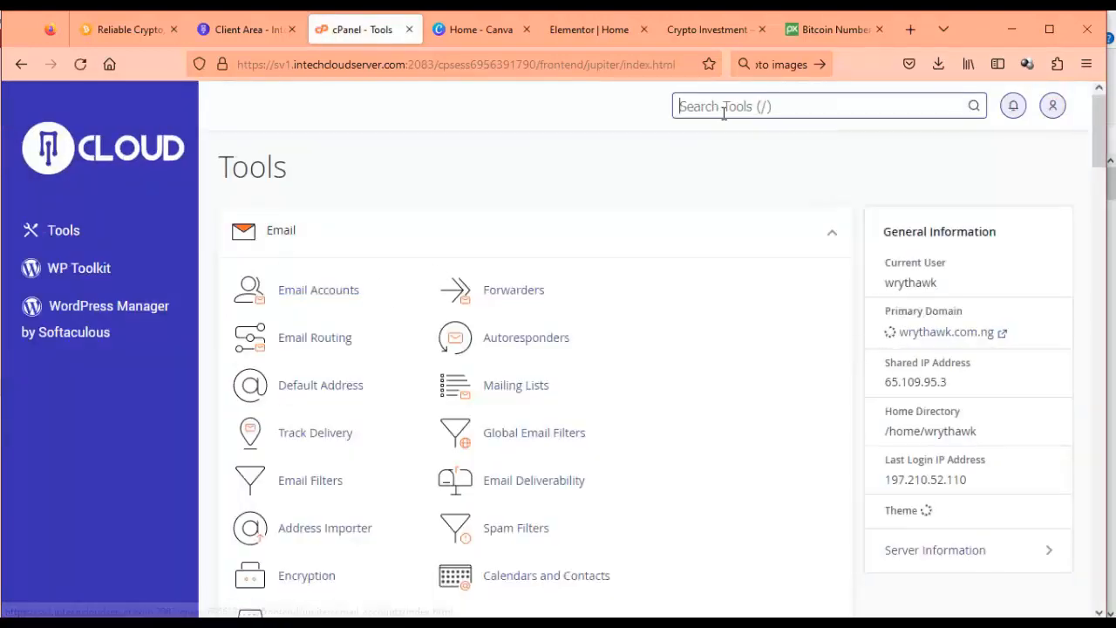
Open File Manager and start an upload into public_html/invest.wrythawk.com.ng
{"action": "type", "text": "fil"}
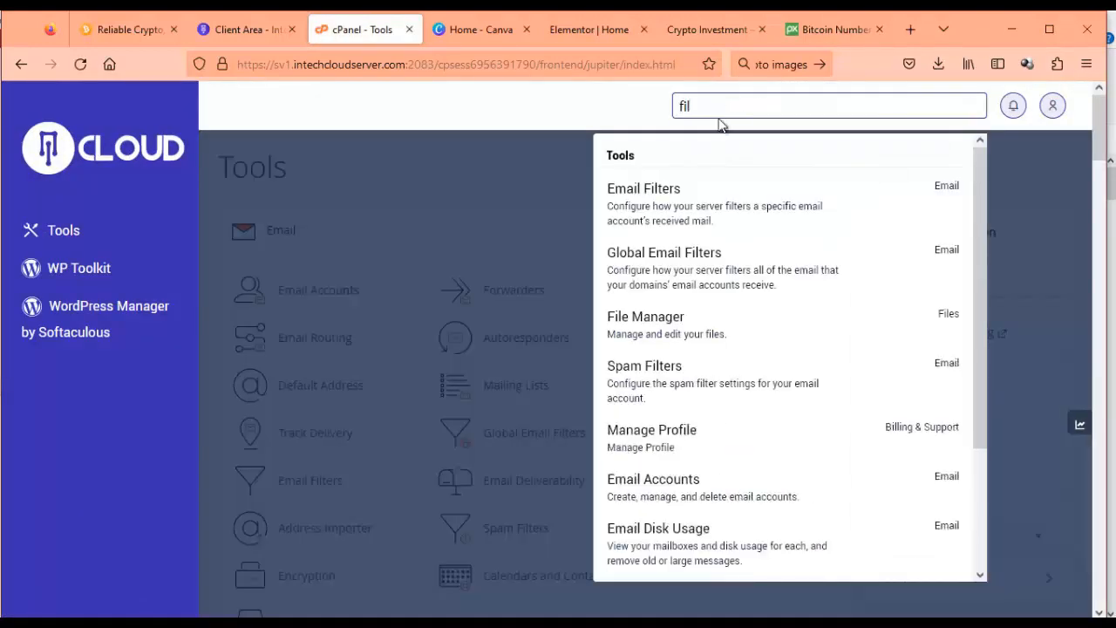
{"action": "left_click", "coordinate": [677, 329]}
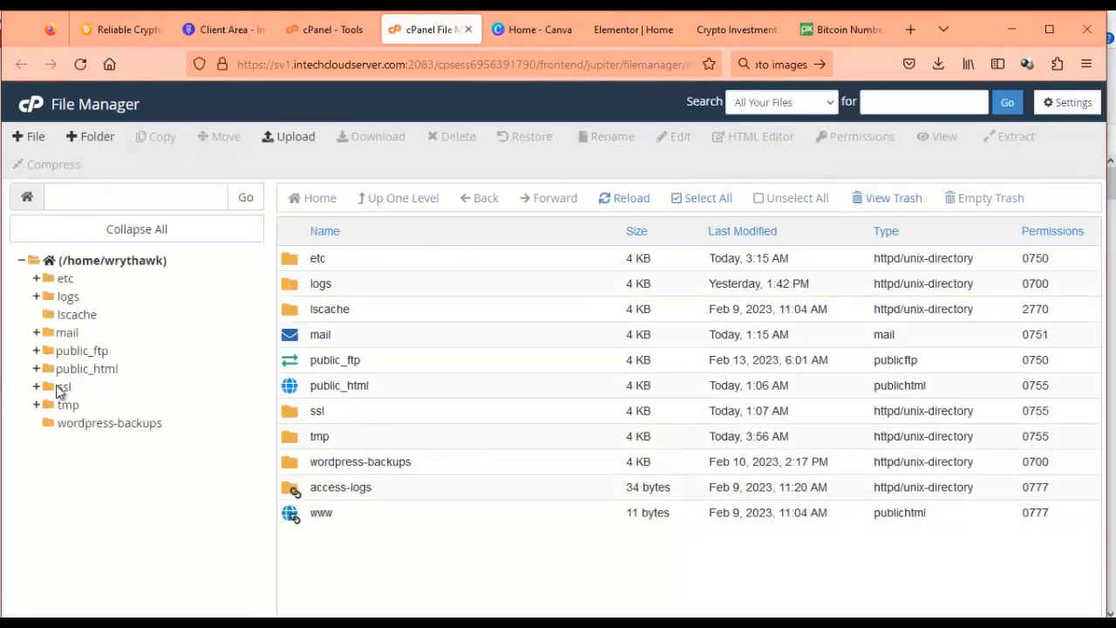
{"action": "left_click", "coordinate": [70, 373]}
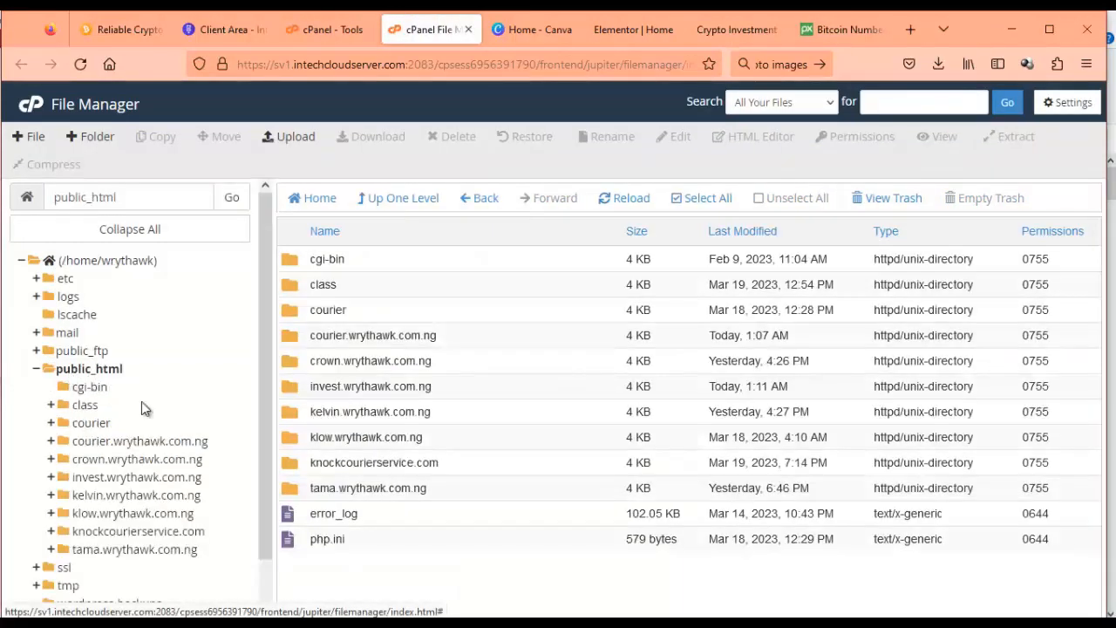
{"action": "left_click", "coordinate": [79, 479]}
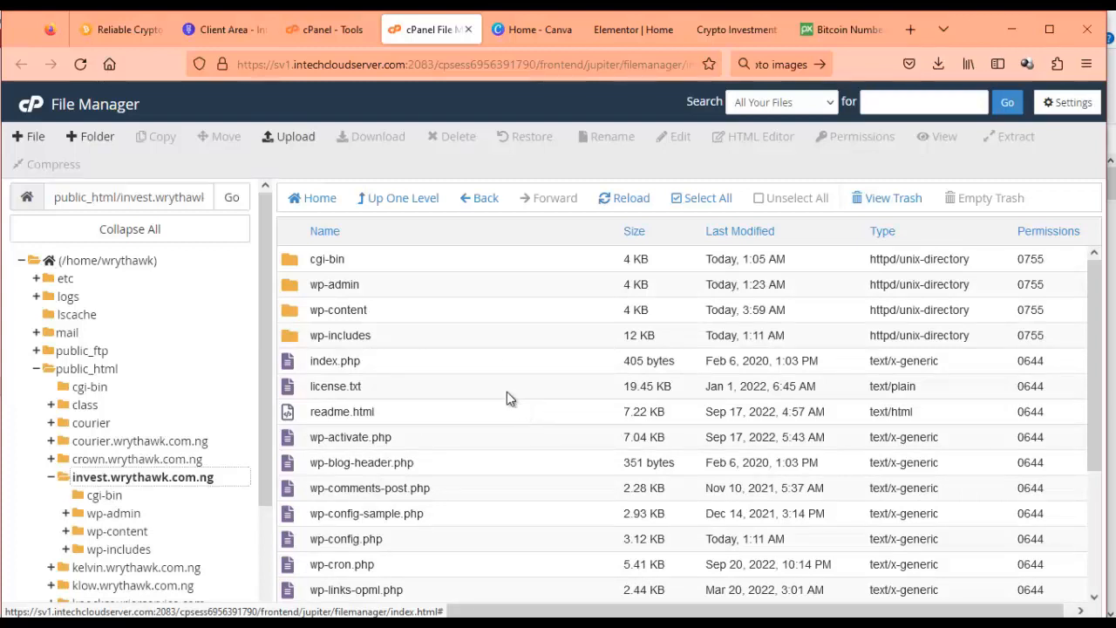
{"action": "left_click", "coordinate": [302, 139]}
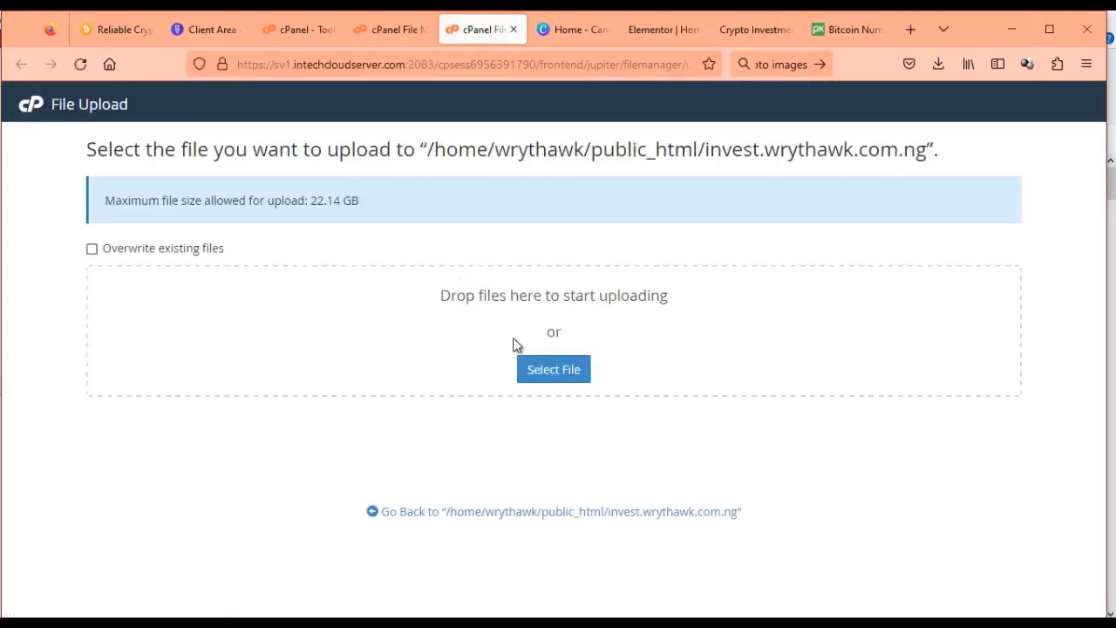
Upload invest.zip (14.32 MB) and go back to the folder listing
{"action": "left_click", "coordinate": [549, 370]}
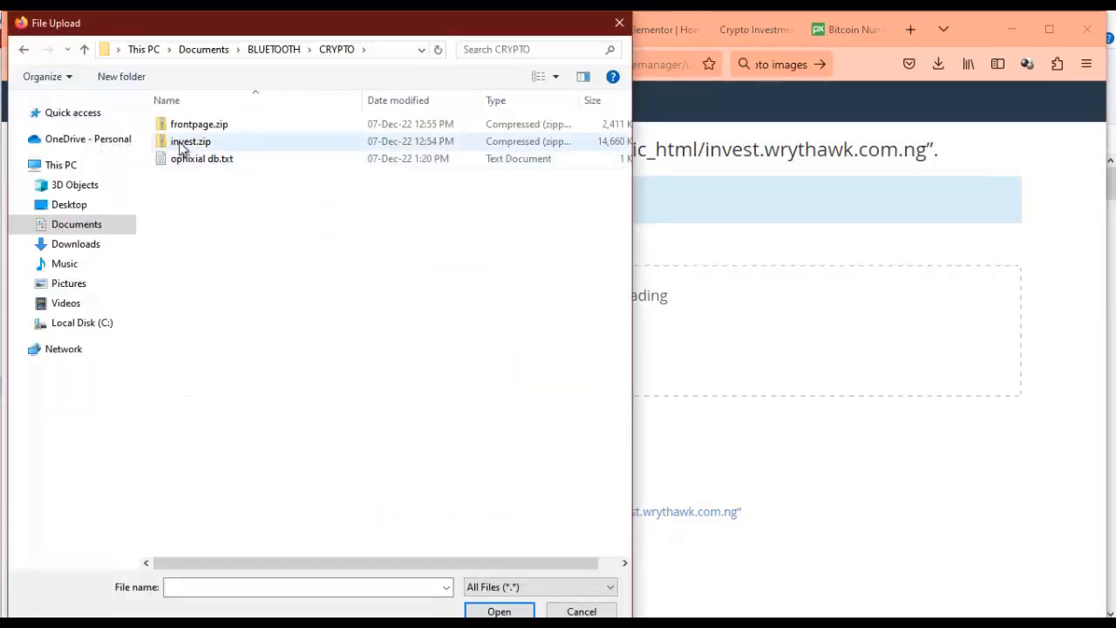
{"action": "left_click", "coordinate": [185, 145]}
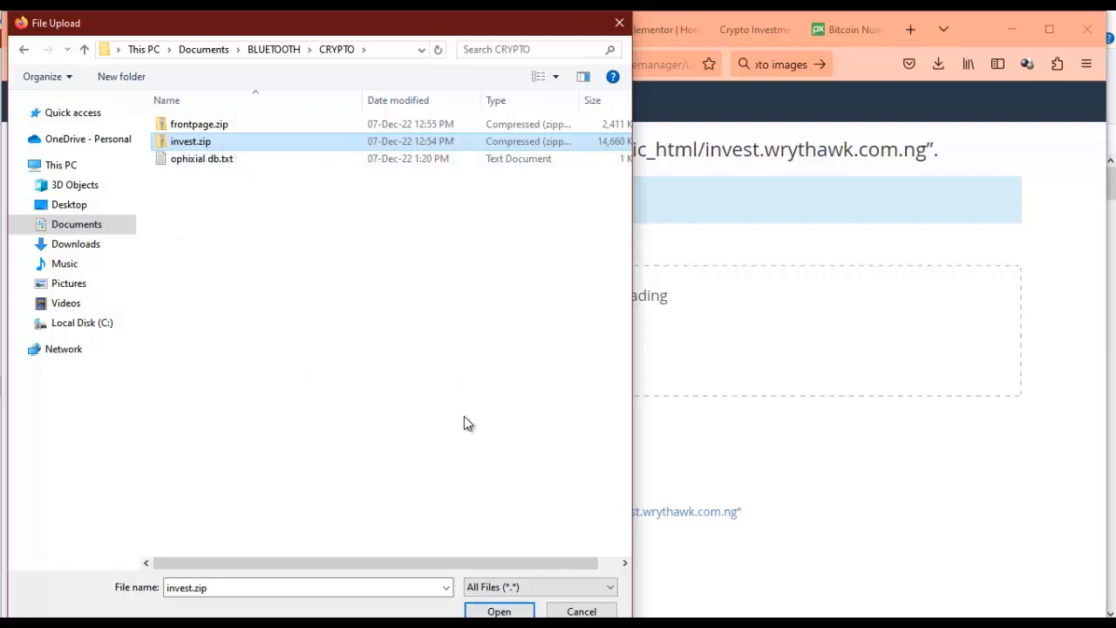
{"action": "left_click", "coordinate": [514, 613]}
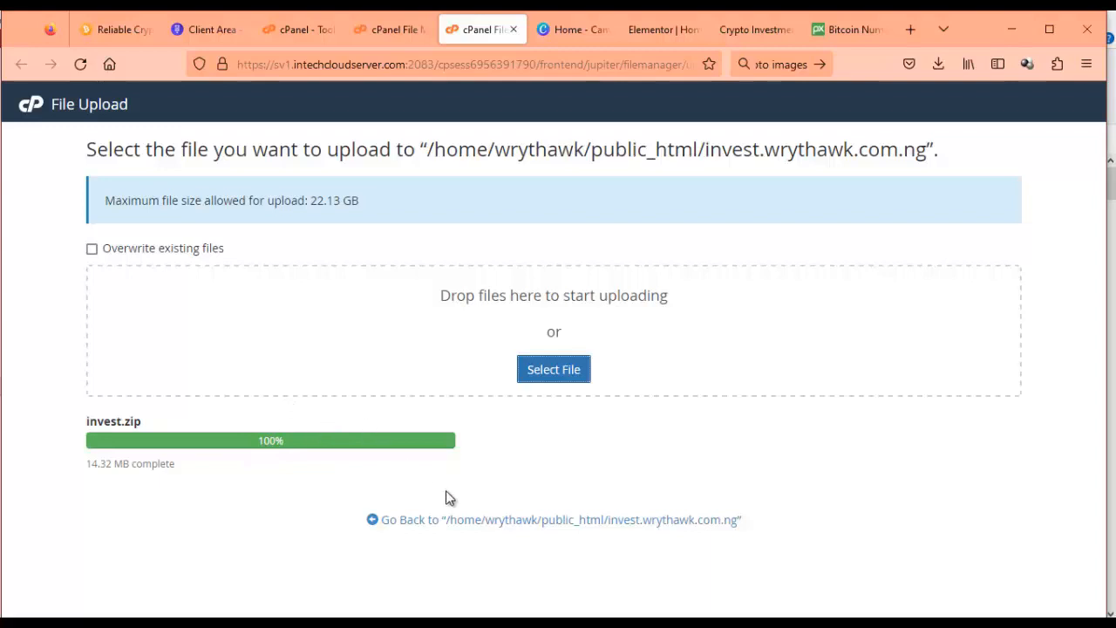
{"action": "left_click", "coordinate": [519, 521]}
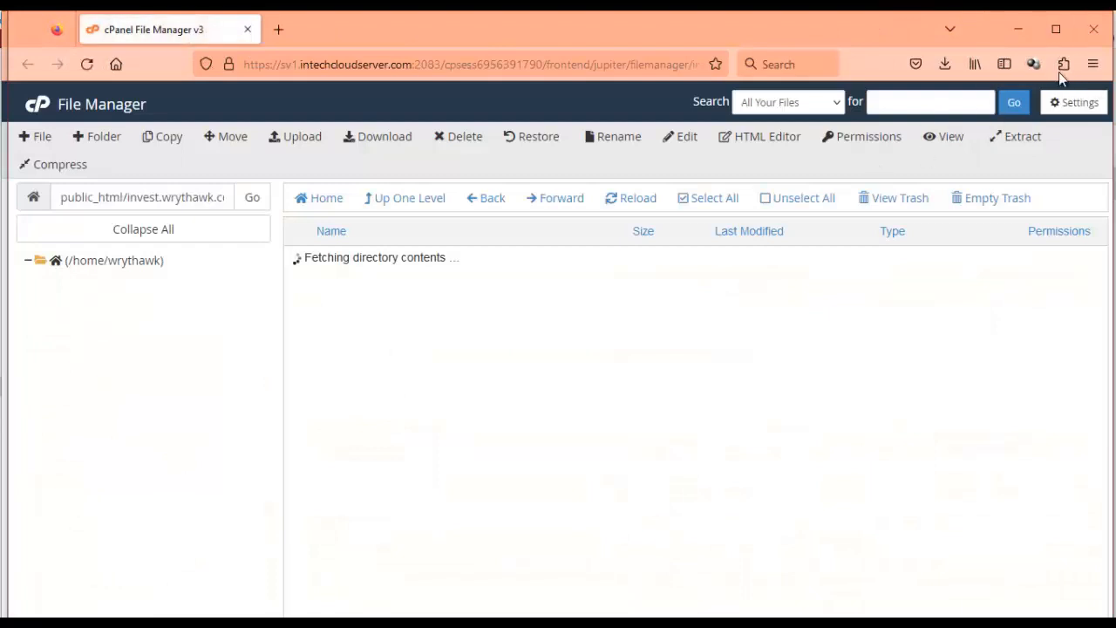
Close the extra upload window and refresh the invest.wrythawk.com.ng listing
{"action": "left_click", "coordinate": [1096, 32]}
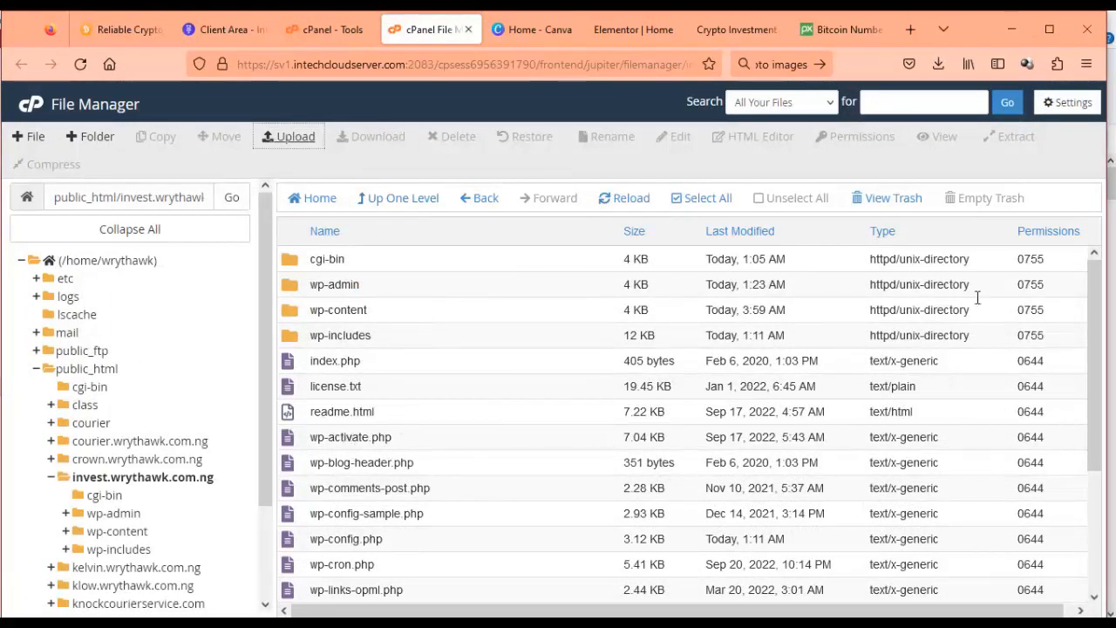
{"action": "left_click_drag", "start_coordinate": [1089, 308], "coordinate": [1059, 224]}
{"action": "left_click", "coordinate": [151, 475]}
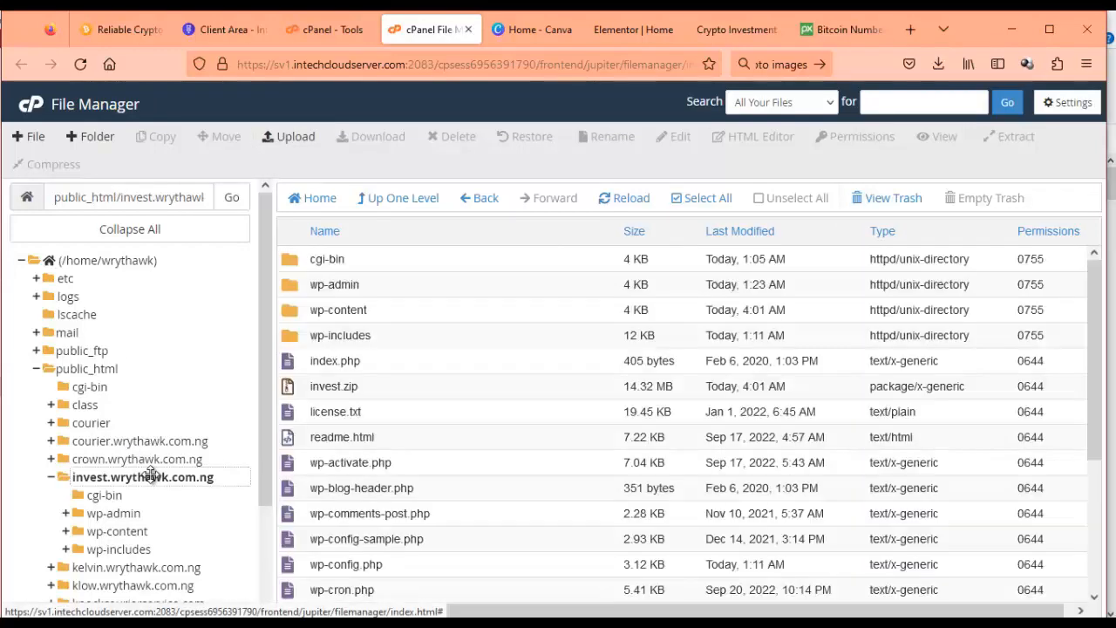
Extract invest.zip into /public_html/invest.wrythawk.com.ng and close the results
{"action": "left_click", "coordinate": [376, 389]}
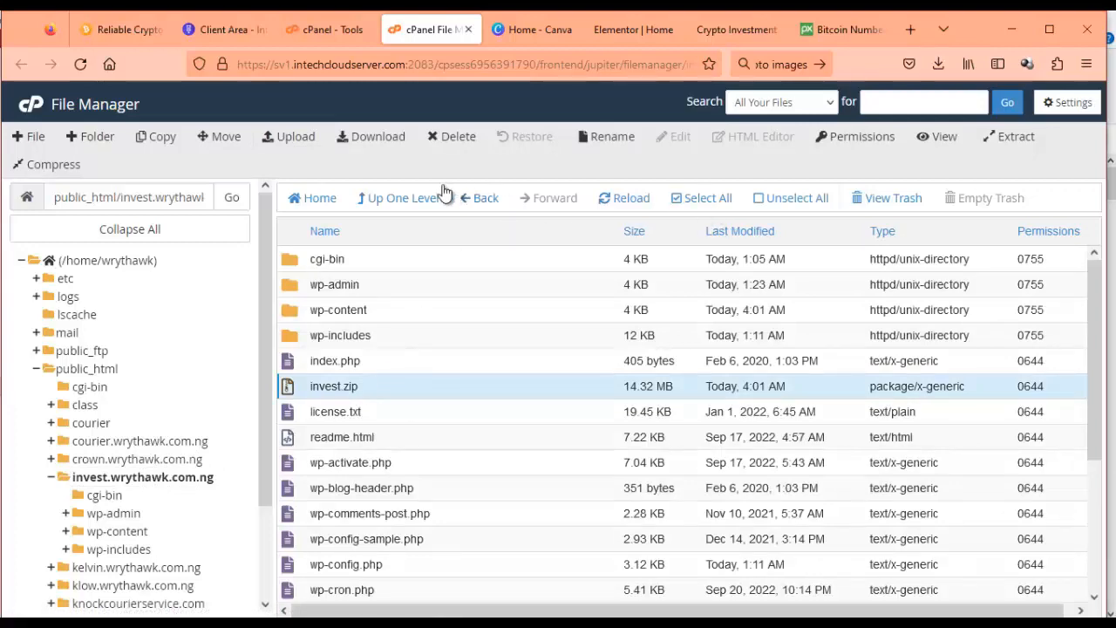
{"action": "left_click", "coordinate": [1019, 136]}
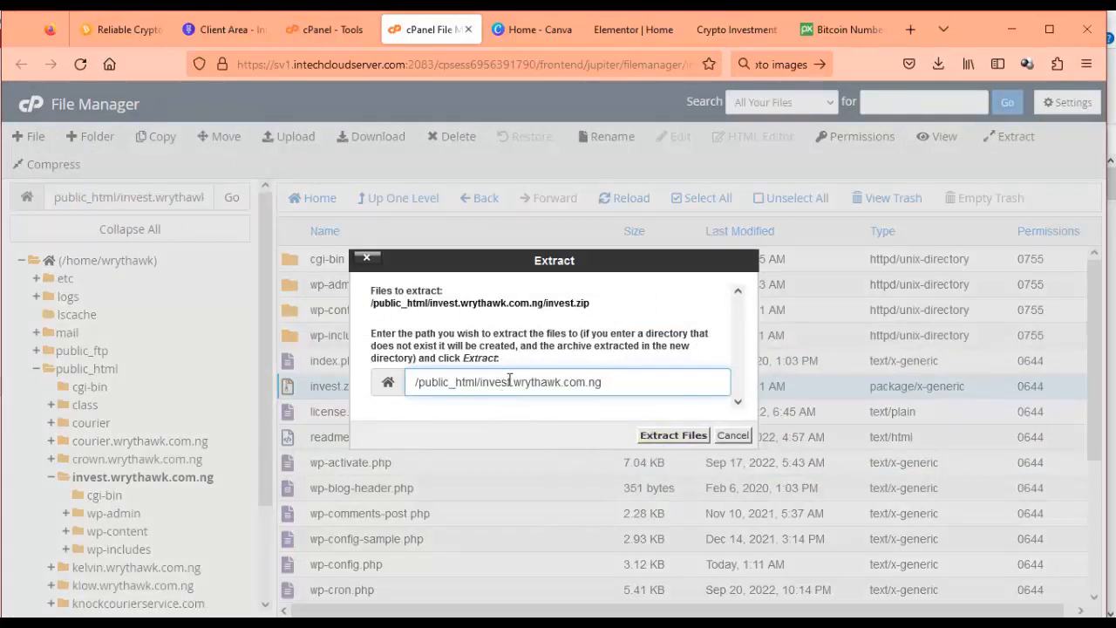
{"action": "left_click", "coordinate": [657, 436]}
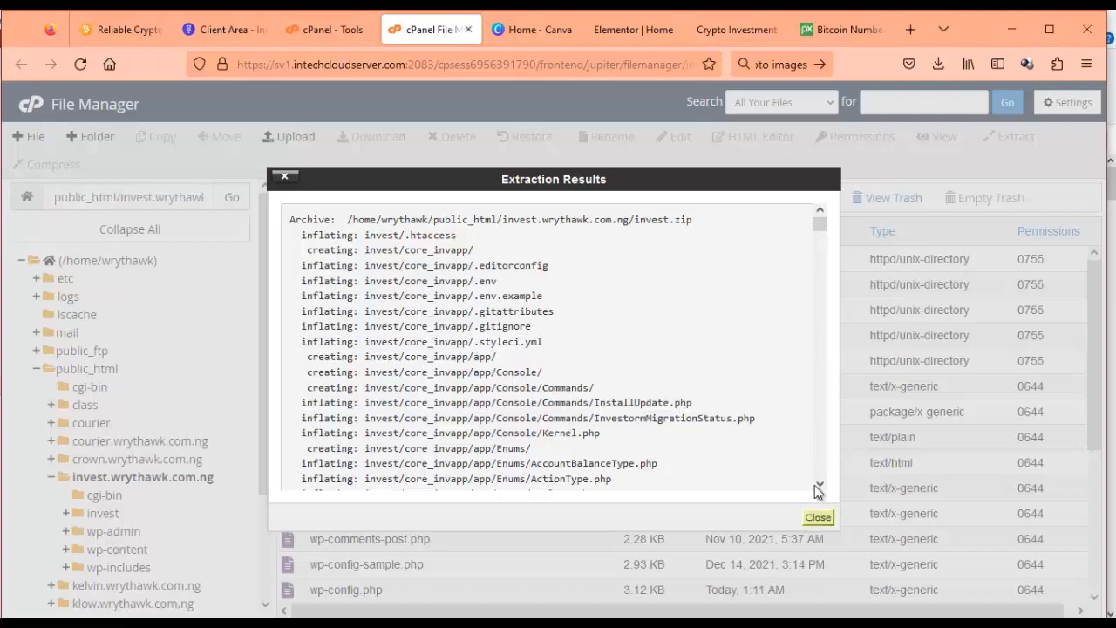
{"action": "left_click_drag", "start_coordinate": [823, 234], "coordinate": [844, 451]}
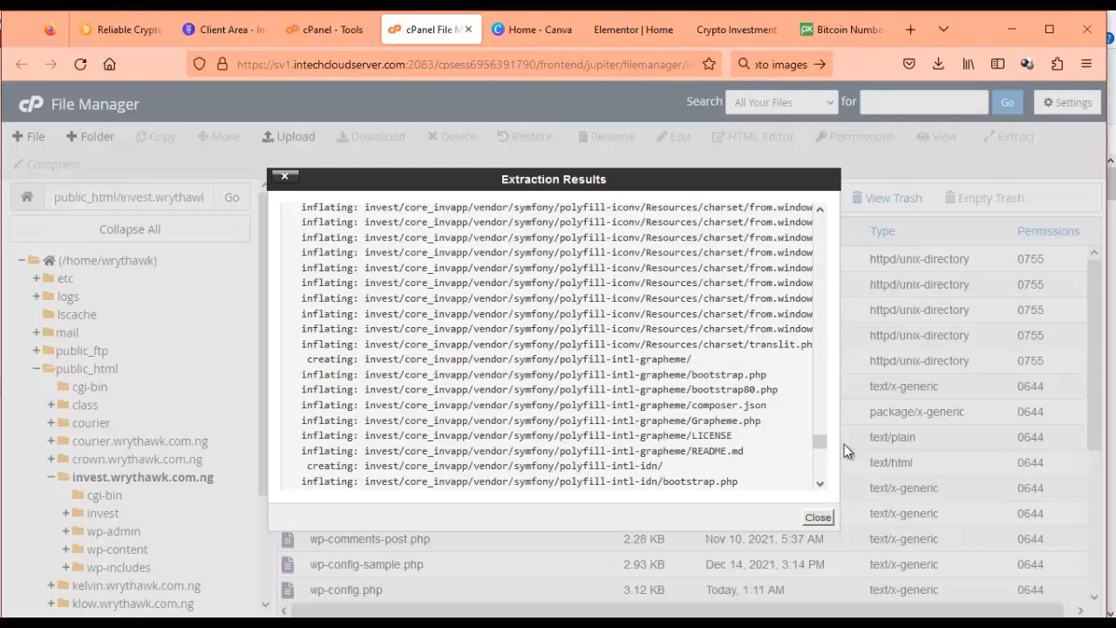
{"action": "left_click", "coordinate": [818, 517]}
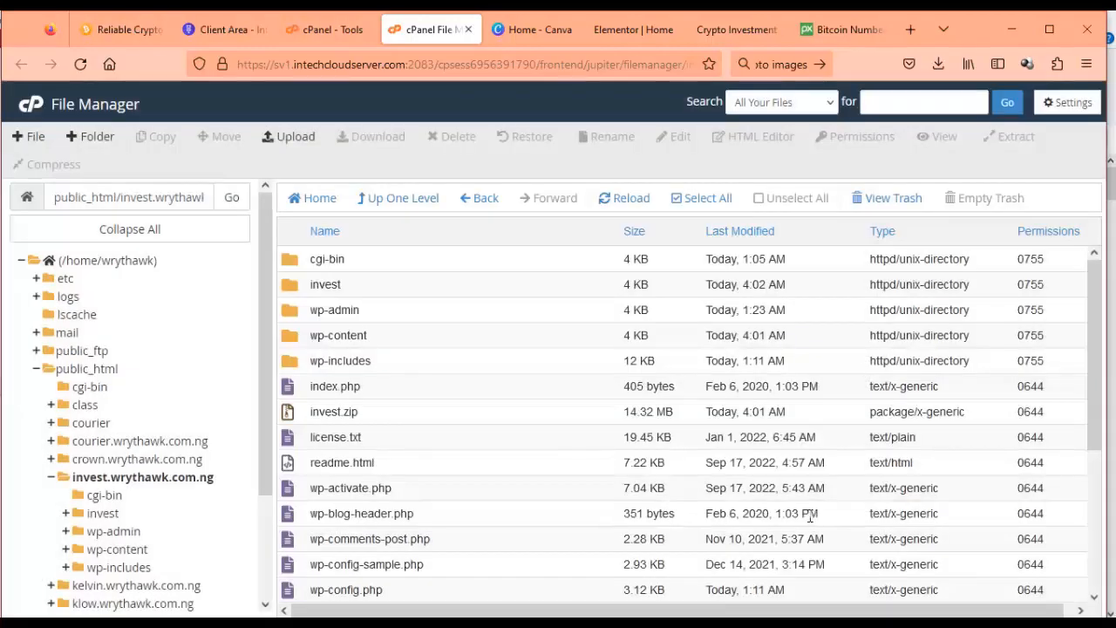
Open the invest folder and select only core_invapp and public, leaving out both text files
{"action": "double_click", "coordinate": [291, 287]}
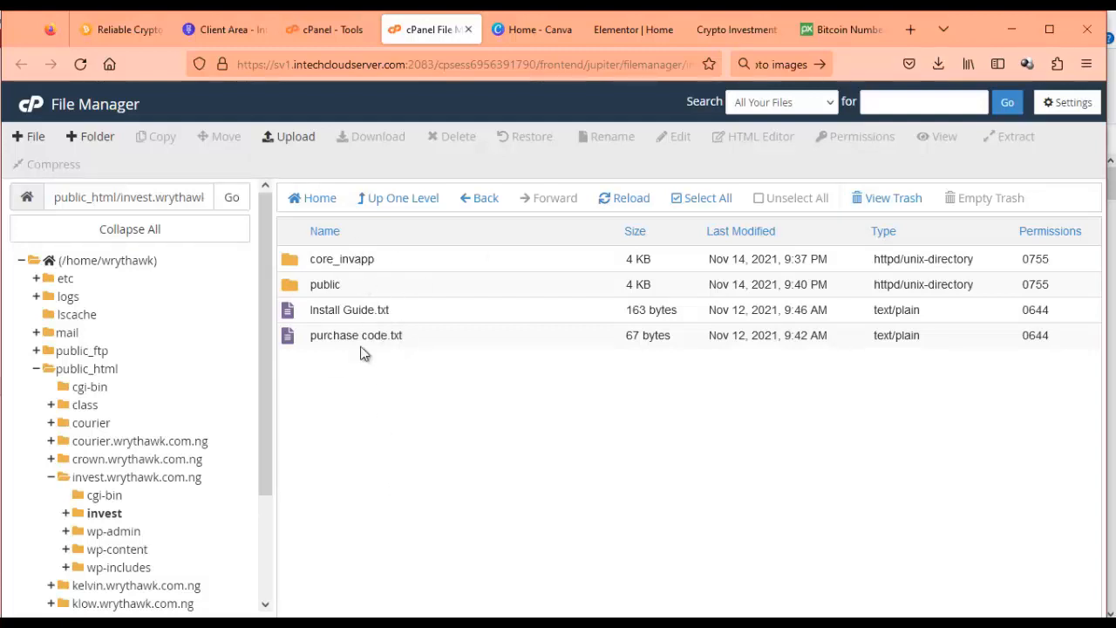
{"action": "left_click", "coordinate": [708, 202]}
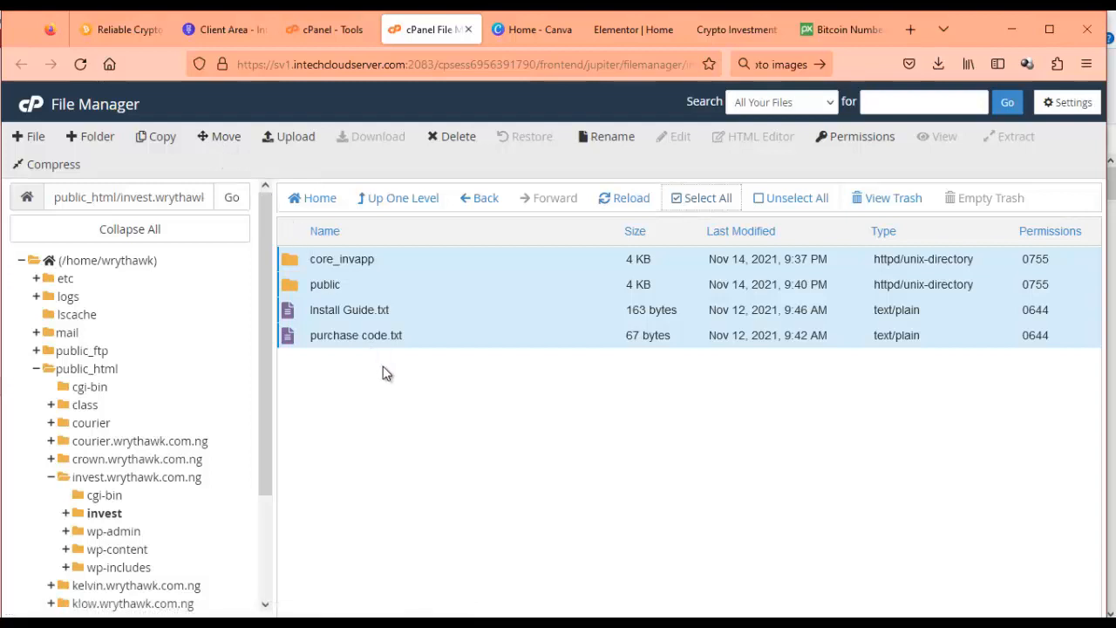
{"action": "left_click", "coordinate": [404, 310], "text": "shift"}
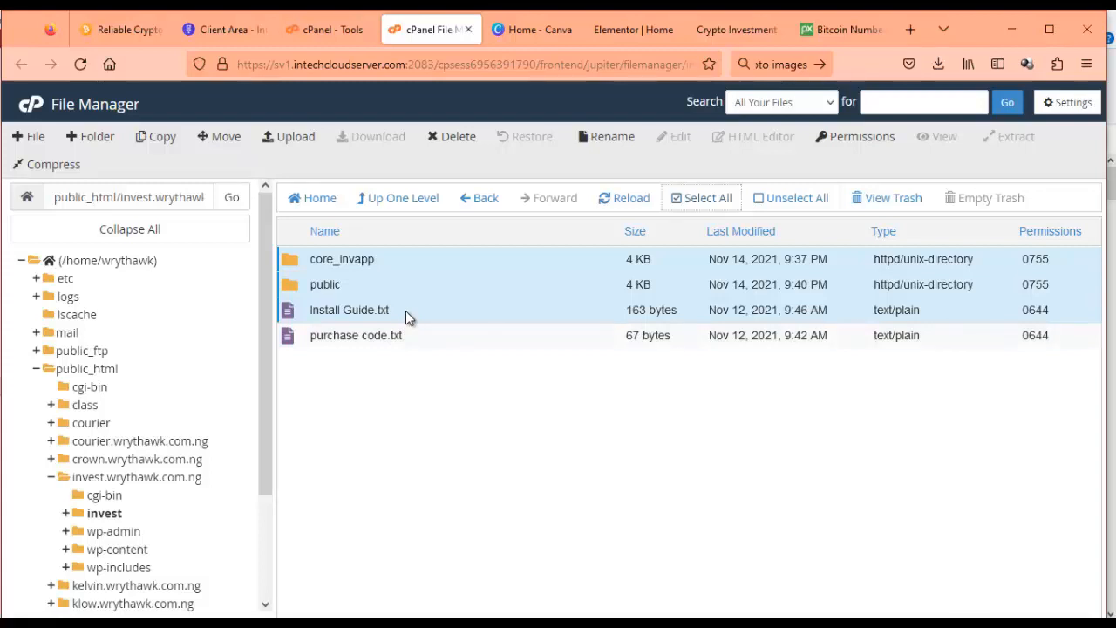
{"action": "left_click", "coordinate": [405, 310], "text": "ctrl"}
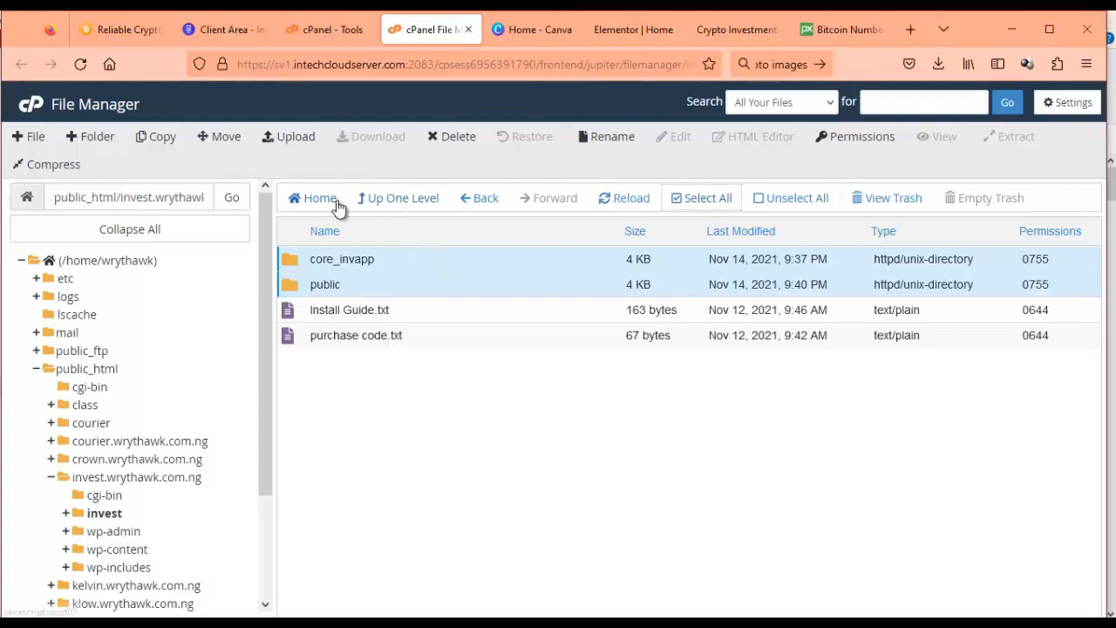
Move core_invapp and public up into invest.wrythawk.com.ng and open that folder to confirm
{"action": "left_click", "coordinate": [226, 137]}
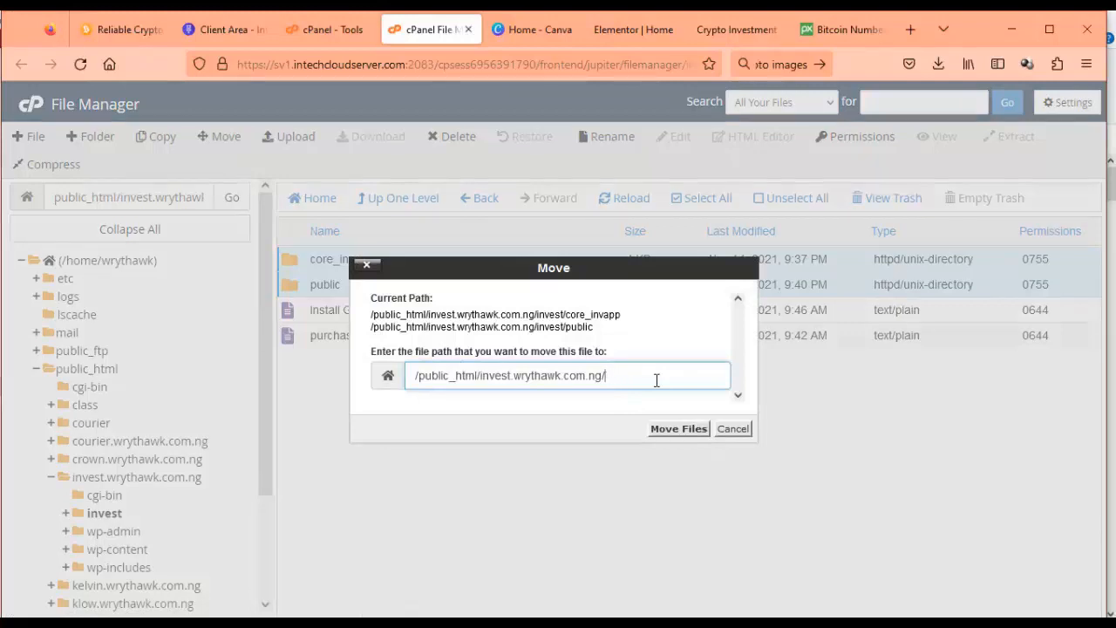
{"action": "left_click", "coordinate": [678, 429]}
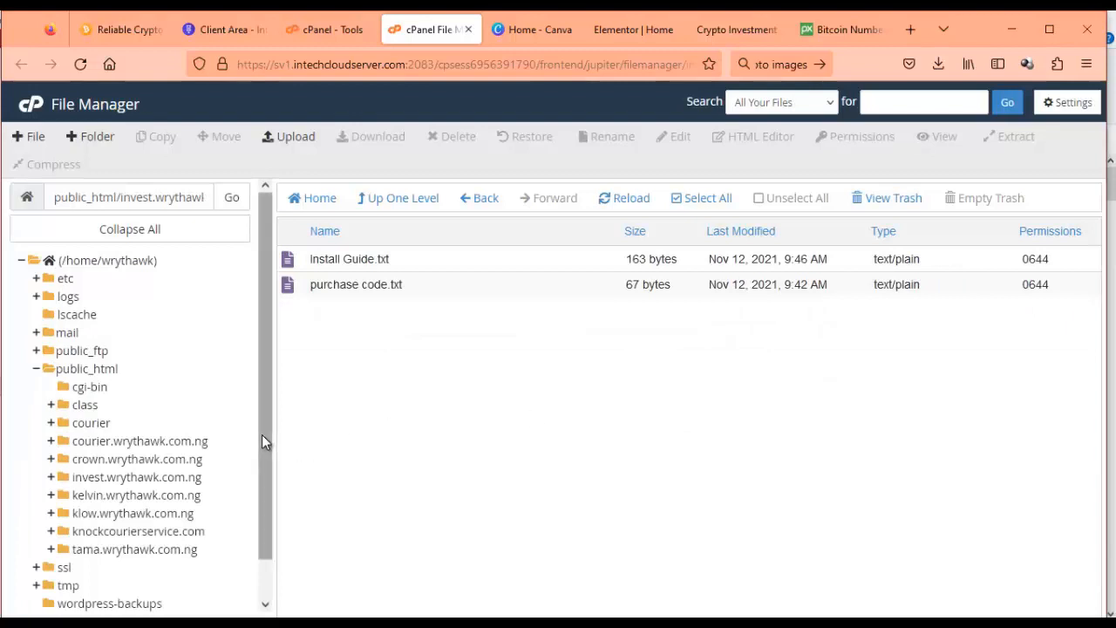
{"action": "scroll", "coordinate": [265, 446], "scroll_direction": "down", "scroll_amount": 2}
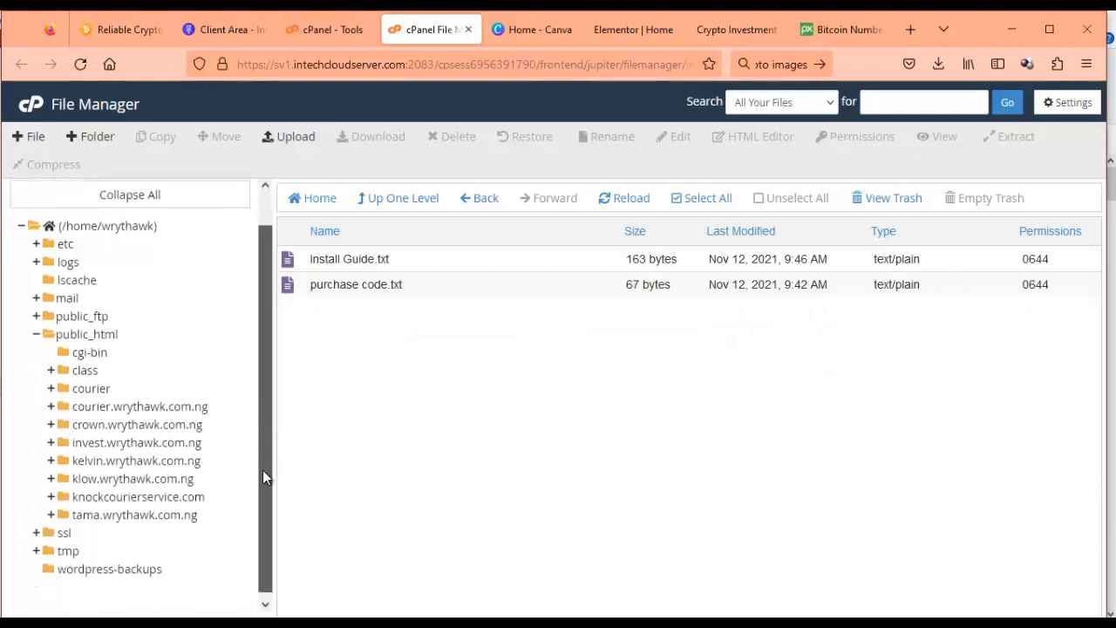
{"action": "left_click", "coordinate": [114, 436]}
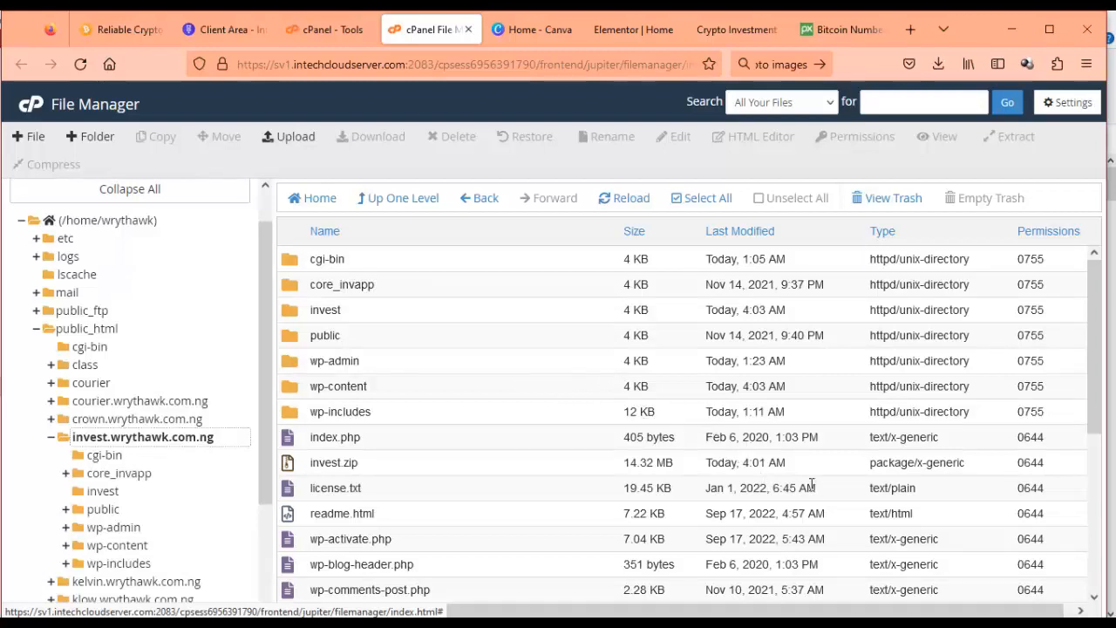
{"action": "mouse_move", "coordinate": [898, 590]}
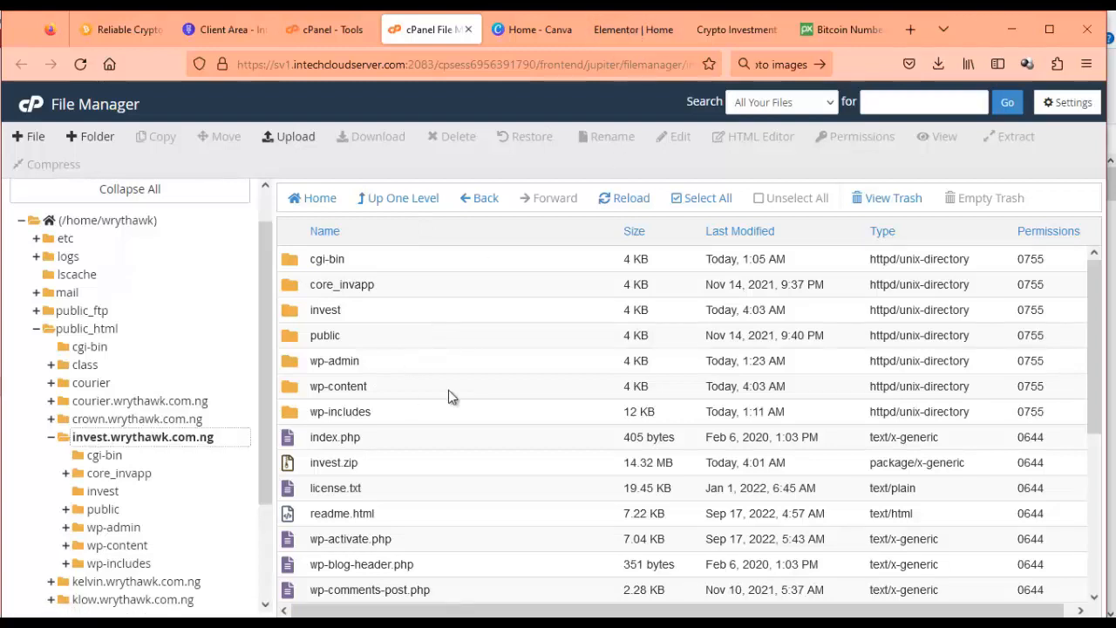
Cycle through the open browser tabs, ending back on the Crypto Investment site page
{"action": "left_click", "coordinate": [650, 28]}
{"action": "left_click", "coordinate": [737, 28]}
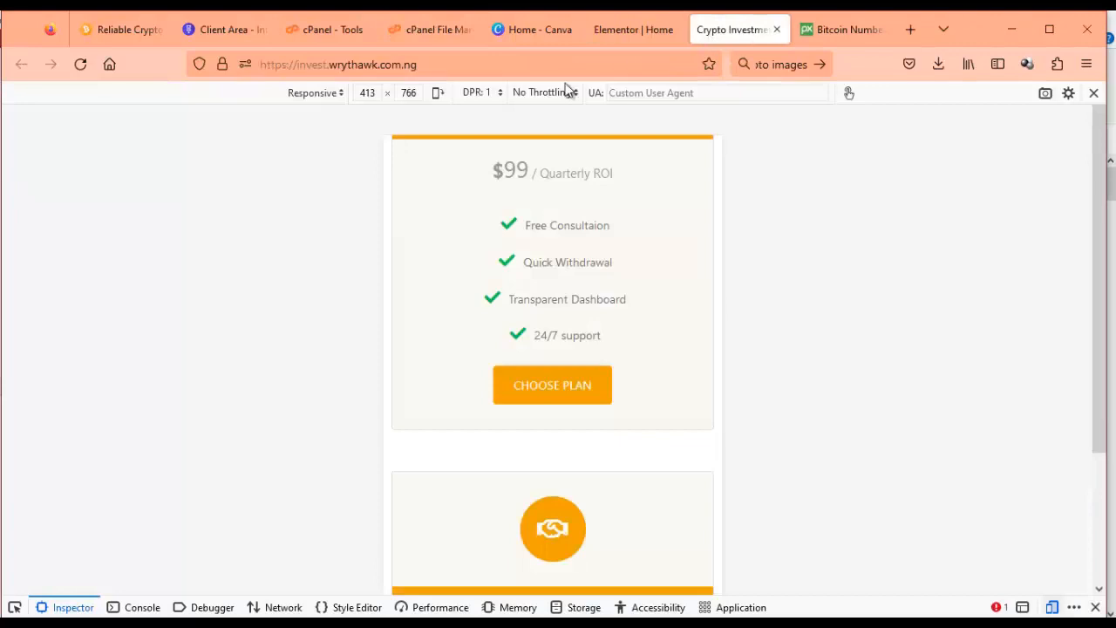
{"action": "left_click", "coordinate": [438, 63]}
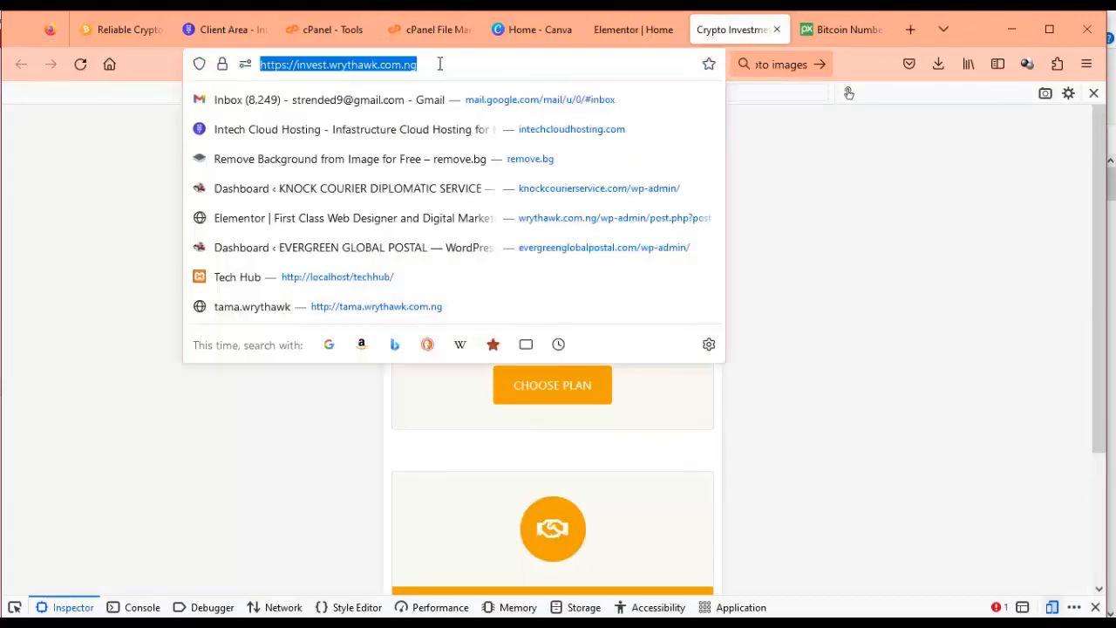
{"action": "left_click", "coordinate": [440, 64]}
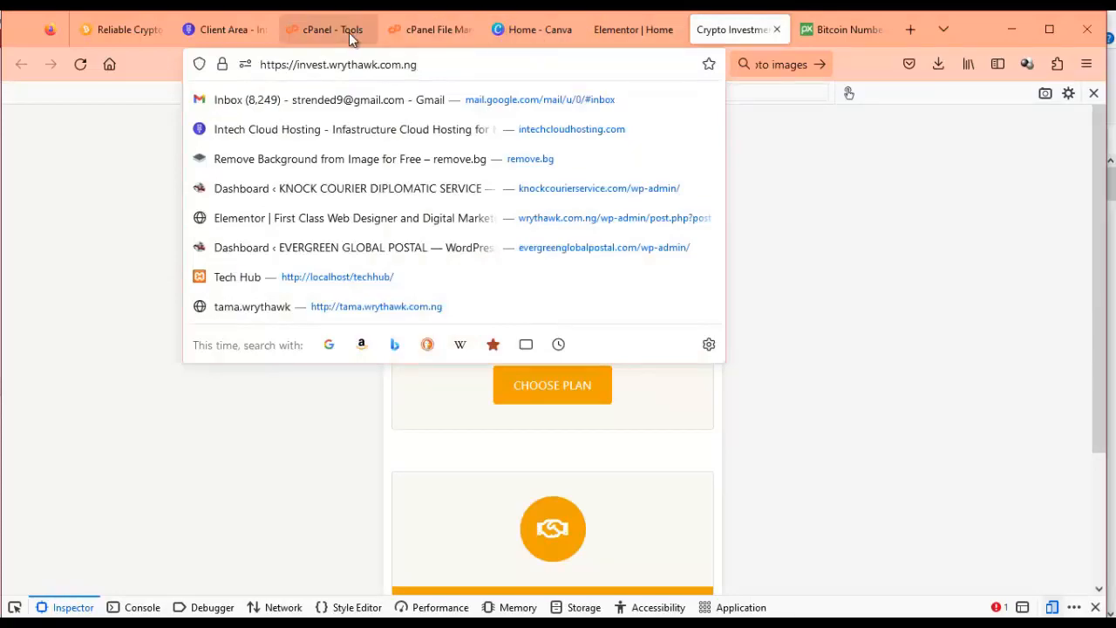
{"action": "left_click", "coordinate": [415, 31]}
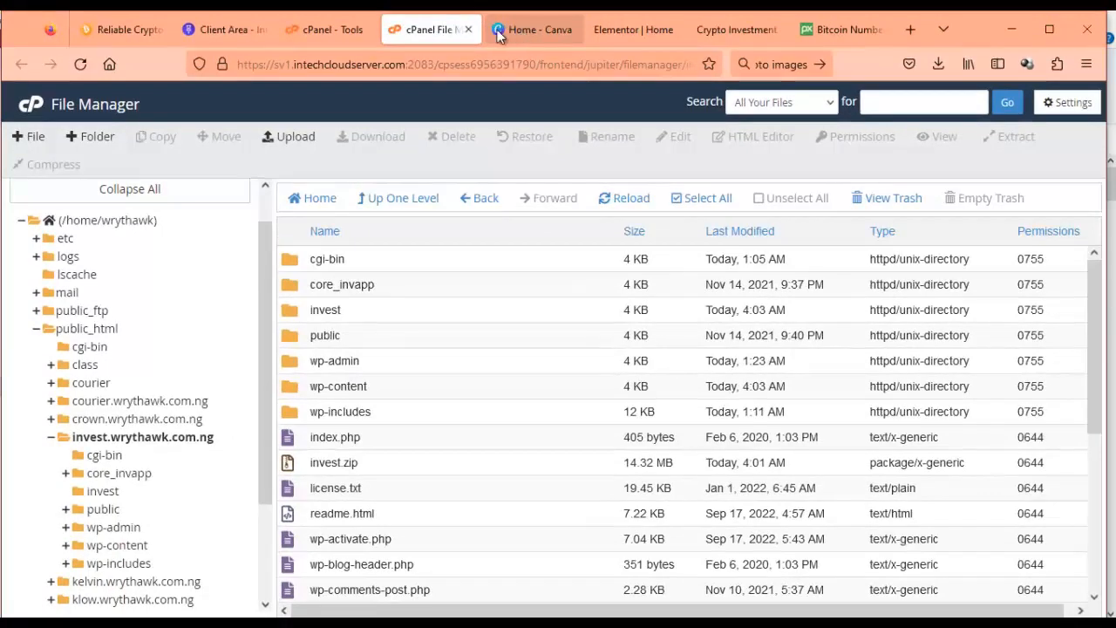
{"action": "left_click", "coordinate": [526, 31]}
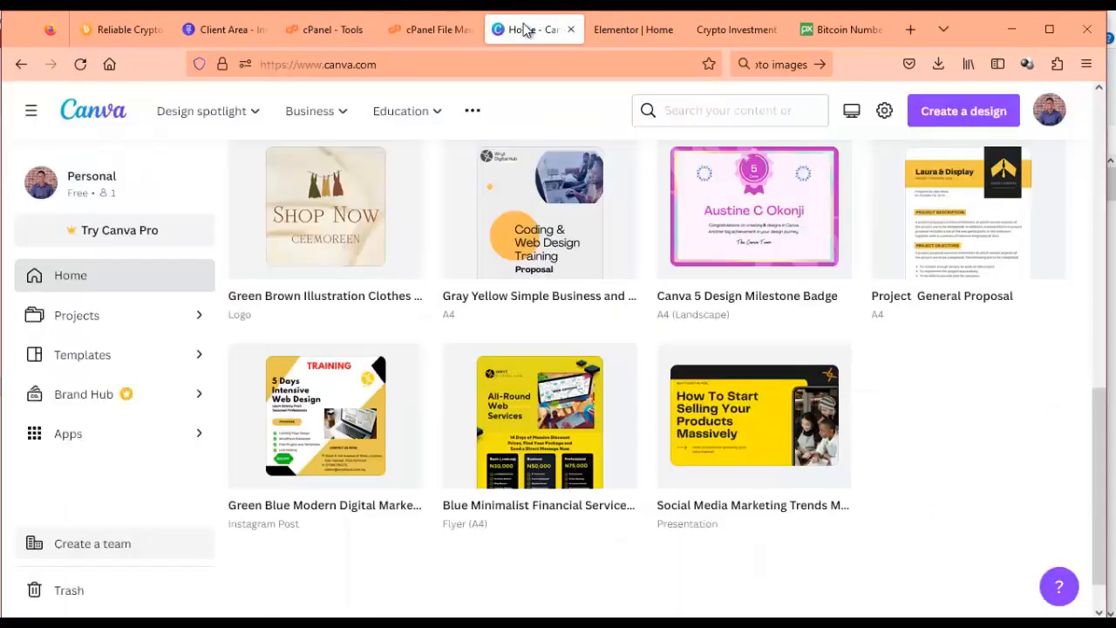
{"action": "left_click", "coordinate": [615, 27]}
{"action": "left_click", "coordinate": [730, 29]}
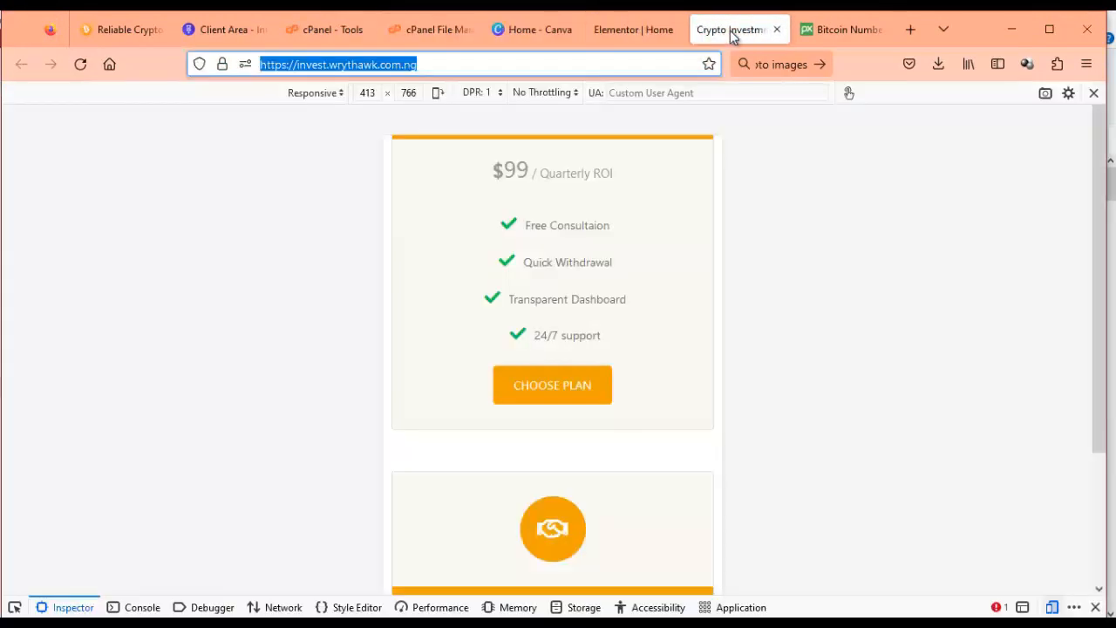
Load invest.wrythawk.com.ng/public, close developer tools, and return to the File Manager listing
{"action": "left_click", "coordinate": [428, 64]}
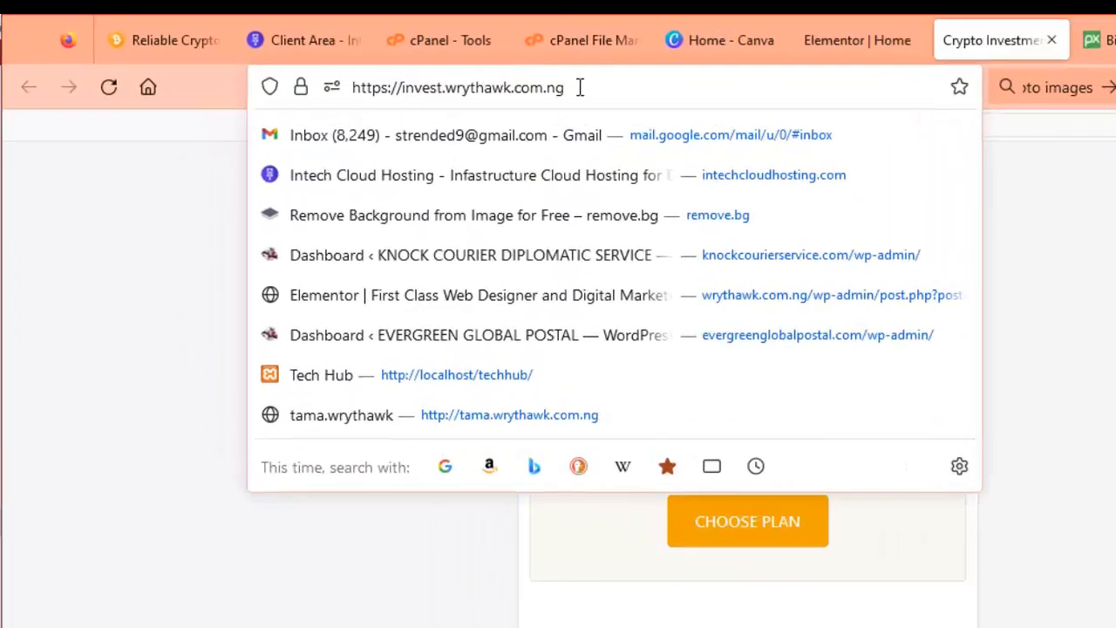
{"action": "type", "text": "/"}
{"action": "type", "text": "publi"}
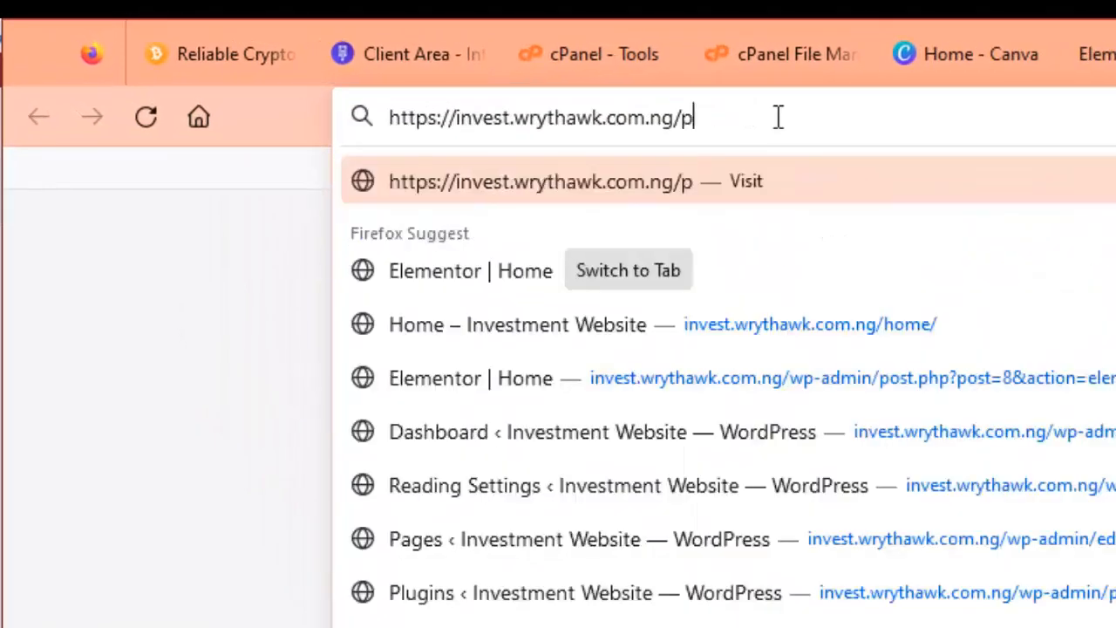
{"action": "type", "text": "c"}
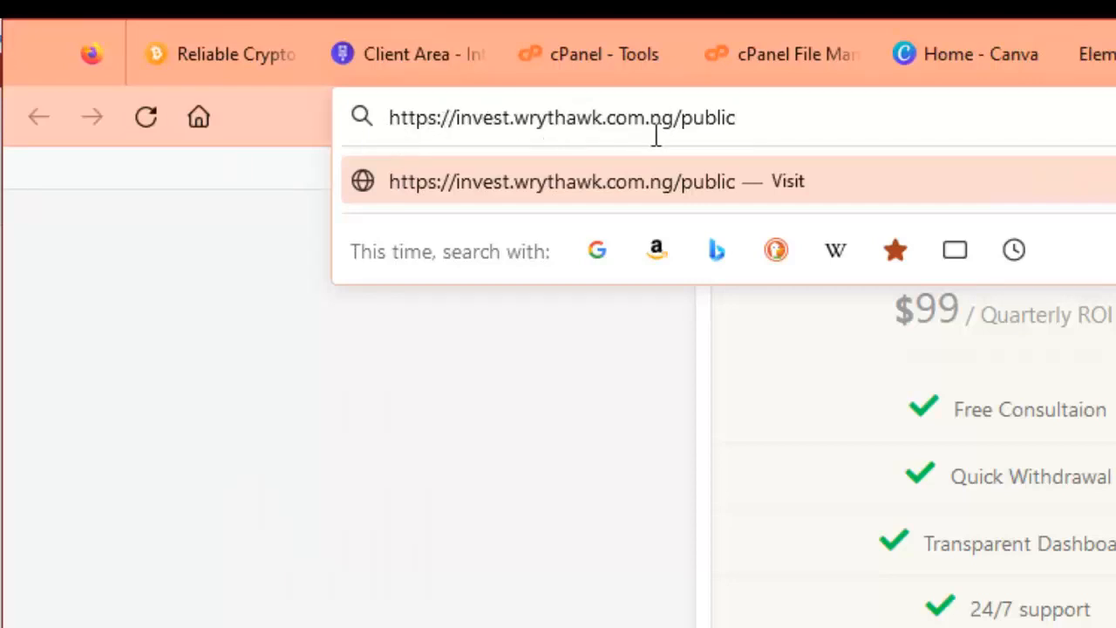
{"action": "key", "text": "Return"}
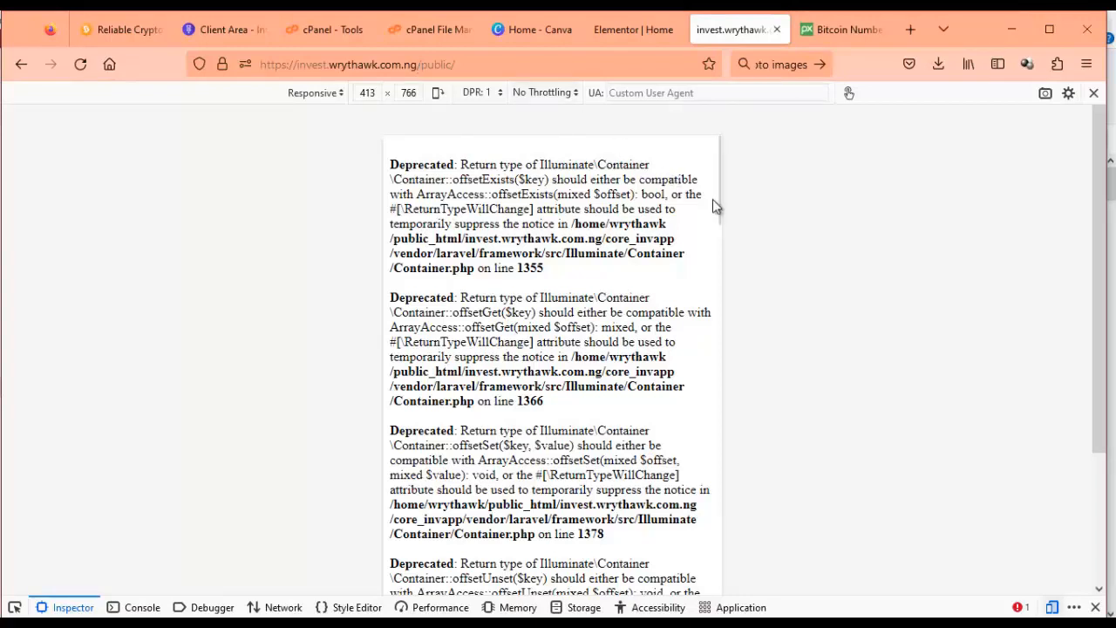
{"action": "left_click", "coordinate": [1097, 607]}
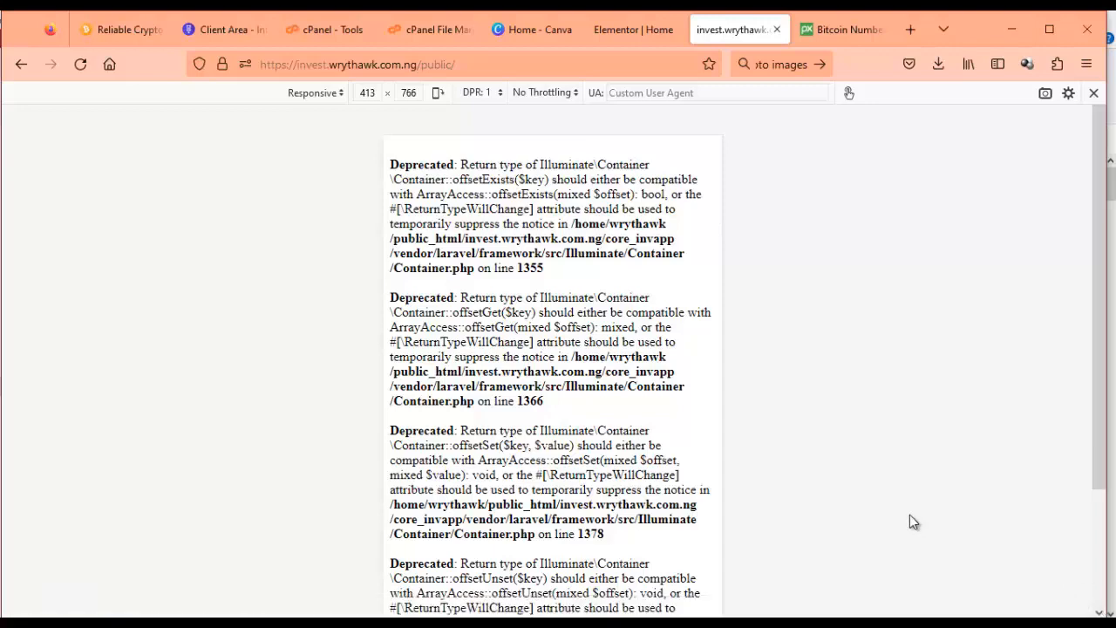
{"action": "left_click_drag", "start_coordinate": [1100, 218], "coordinate": [1103, 372]}
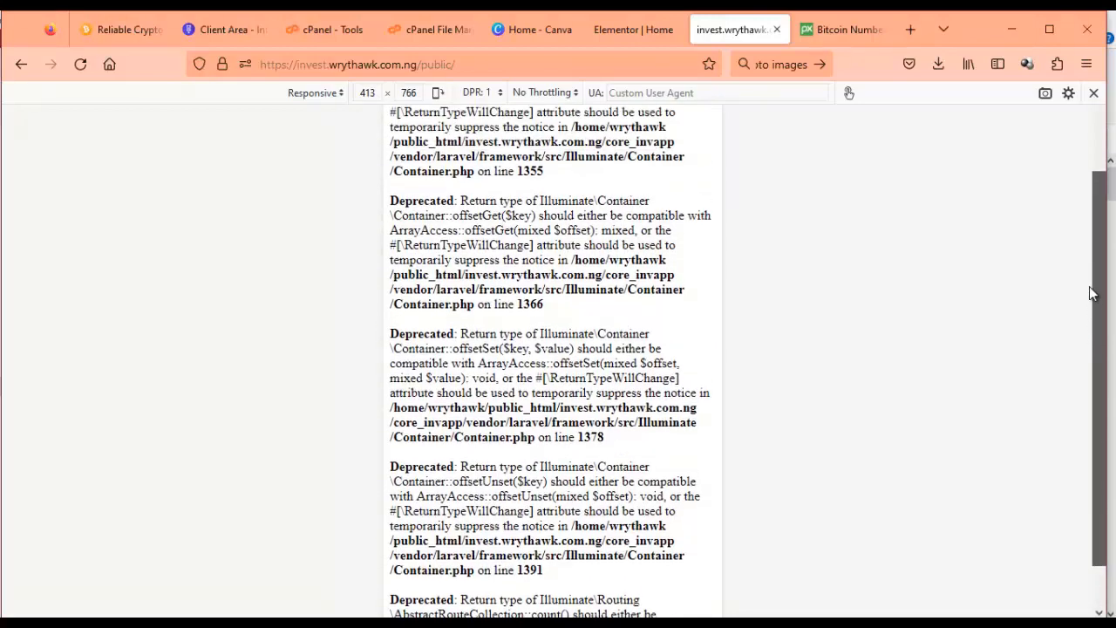
{"action": "scroll", "coordinate": [1091, 212], "scroll_direction": "up", "scroll_amount": 3}
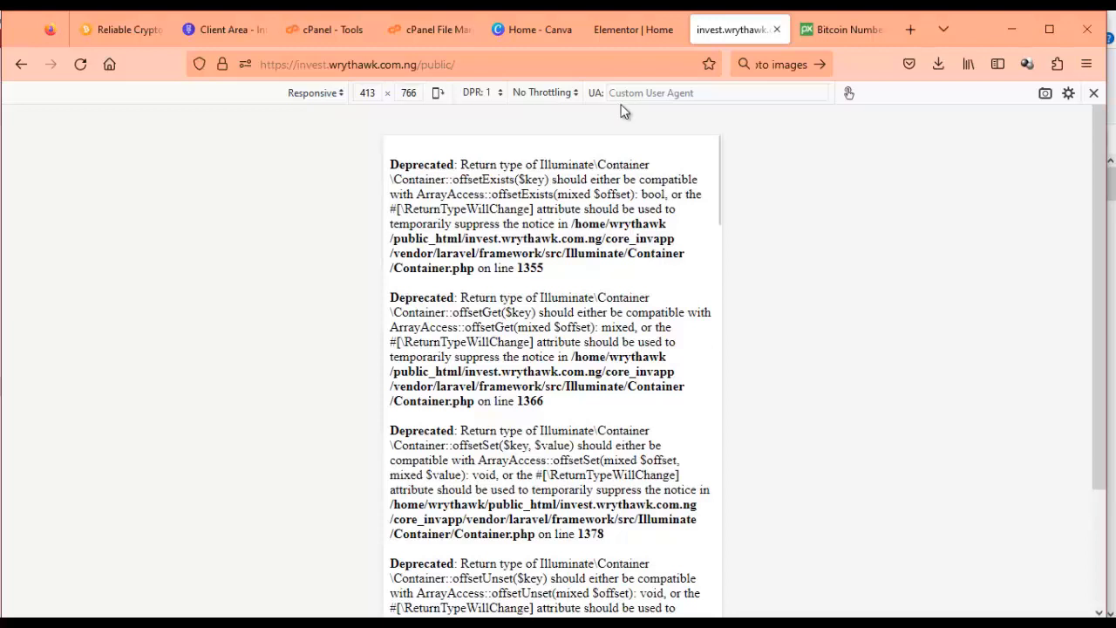
{"action": "left_click", "coordinate": [339, 32]}
{"action": "left_click", "coordinate": [423, 28]}
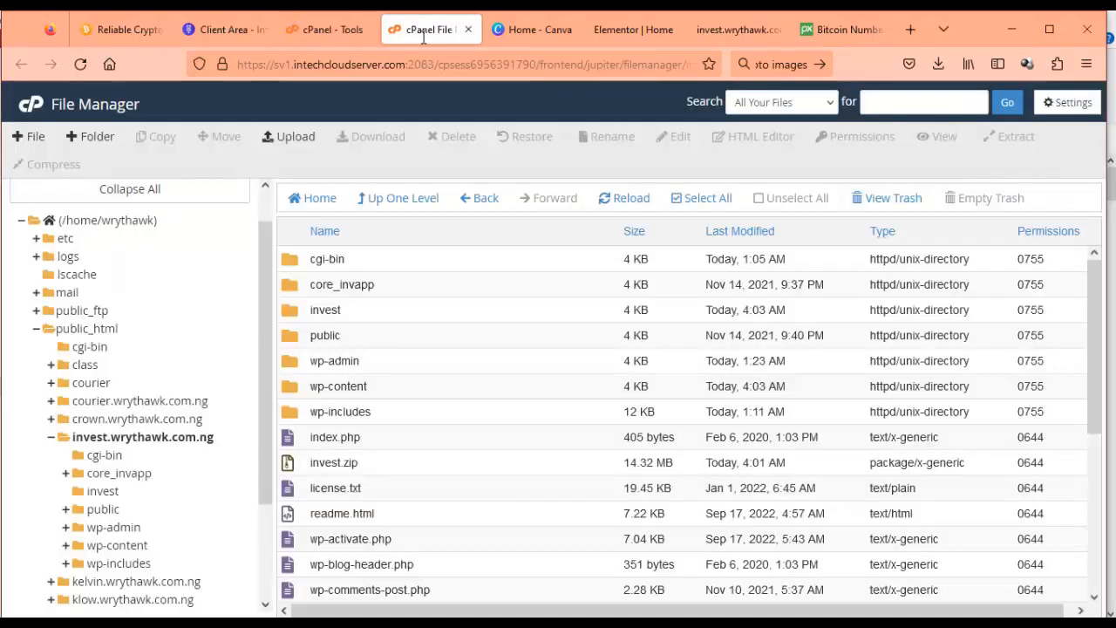
Find MultiPHP Manager by searching 'php' and apply PHP 8.0 (ea-php80) to invest.wrythawk.com.ng
{"action": "left_click", "coordinate": [331, 32]}
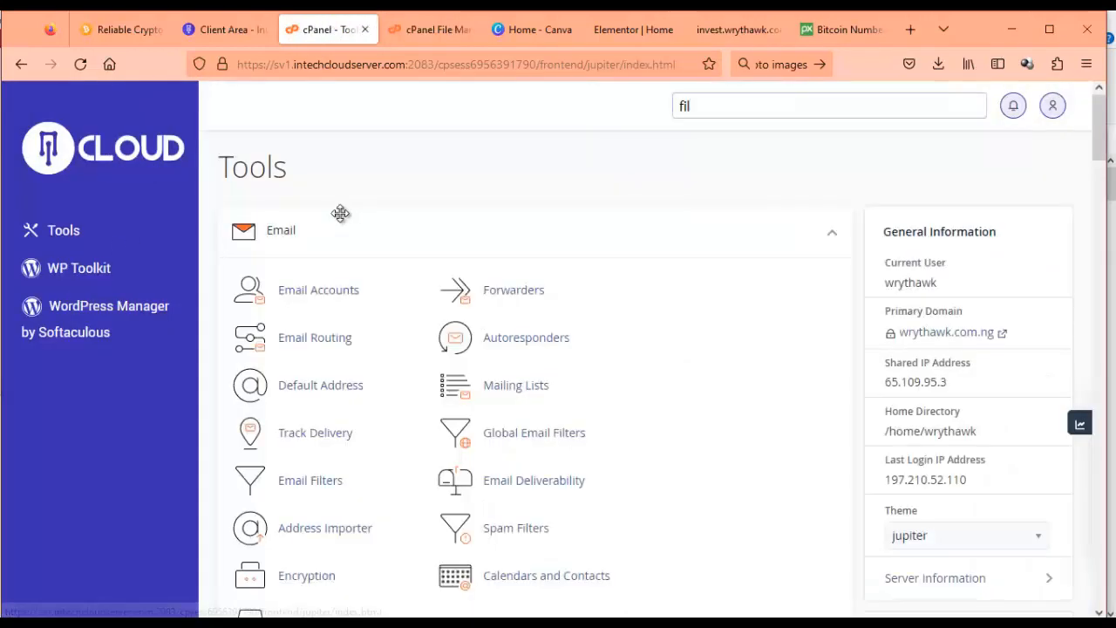
{"action": "left_click", "coordinate": [724, 103]}
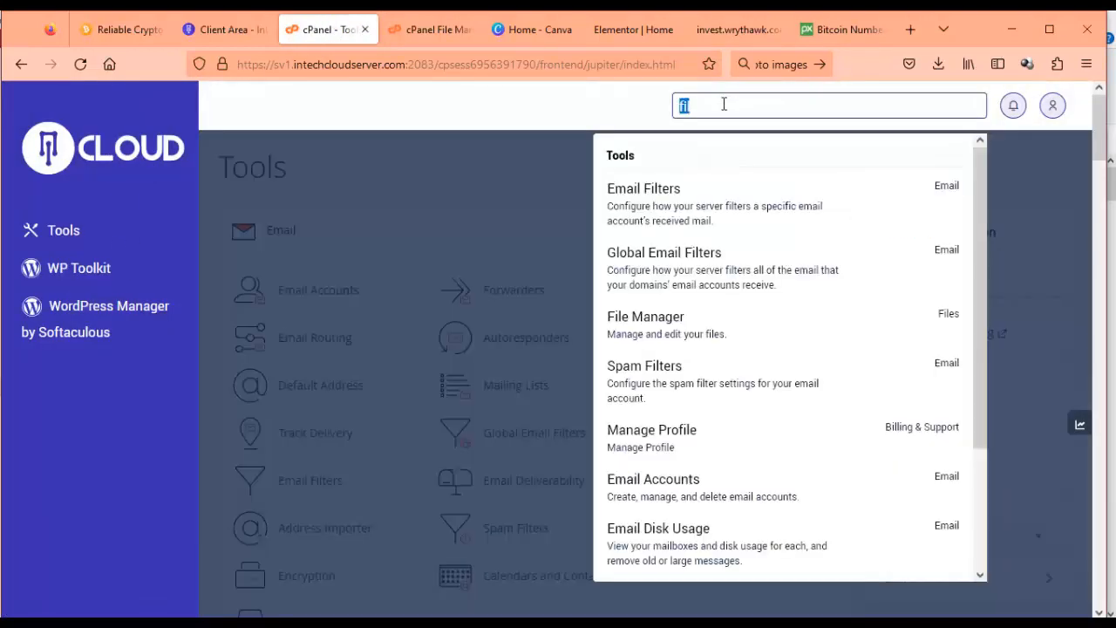
{"action": "type", "text": "p"}
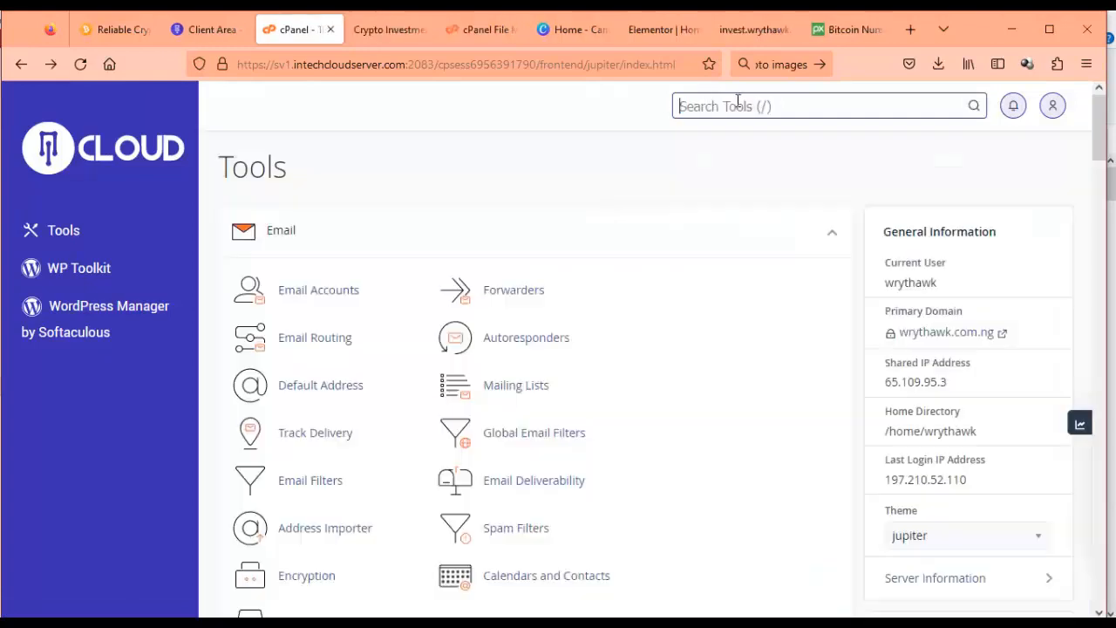
{"action": "type", "text": "php"}
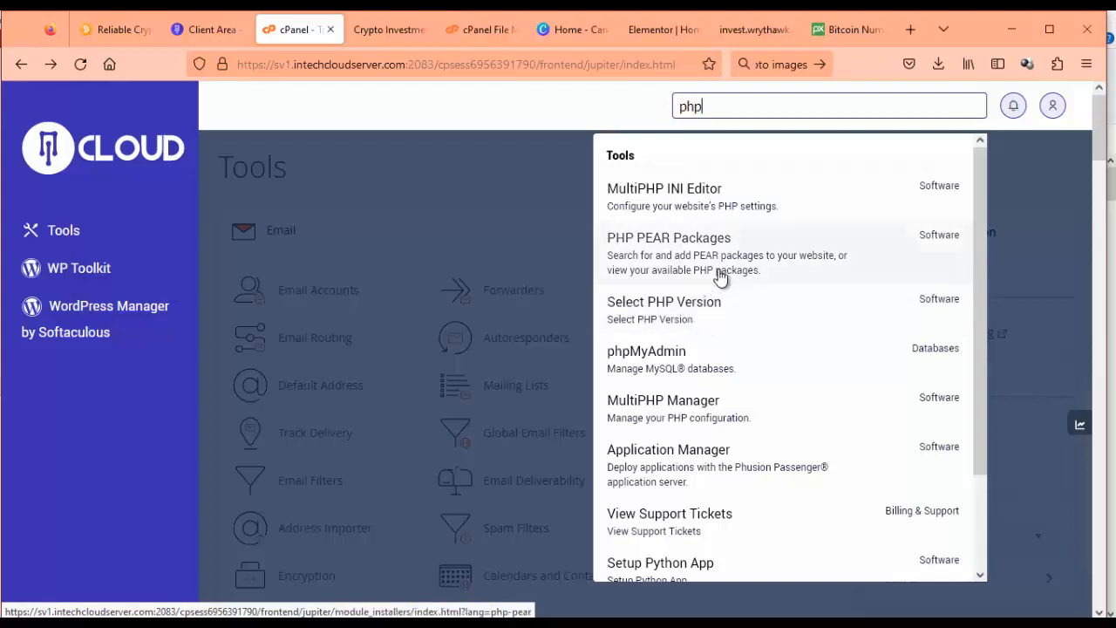
{"action": "left_click", "coordinate": [729, 418]}
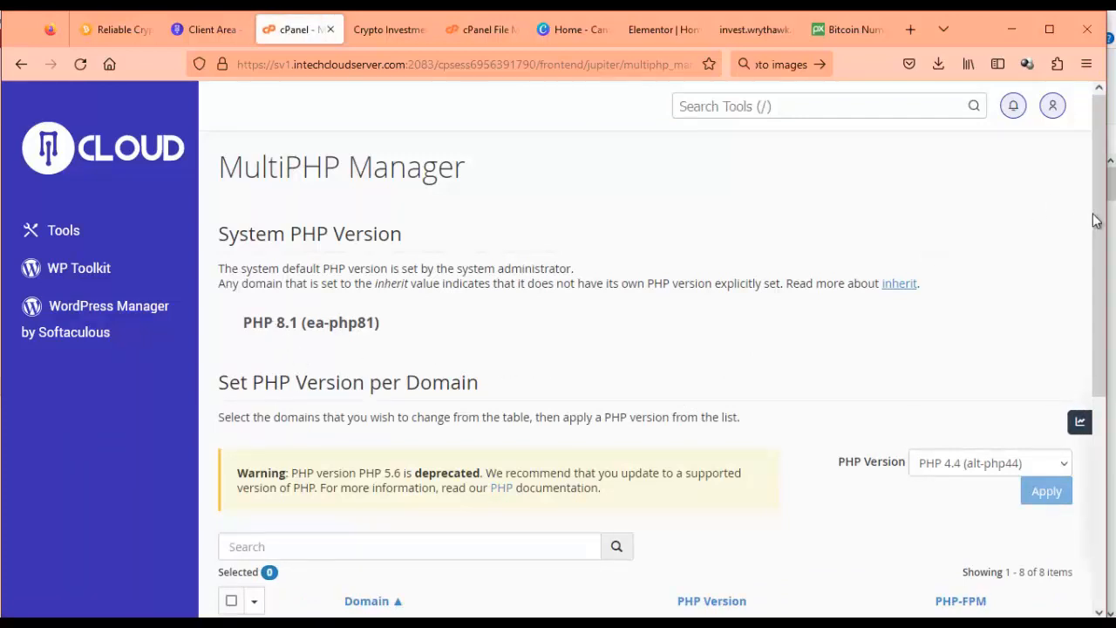
{"action": "left_click_drag", "start_coordinate": [1098, 222], "coordinate": [1078, 434]}
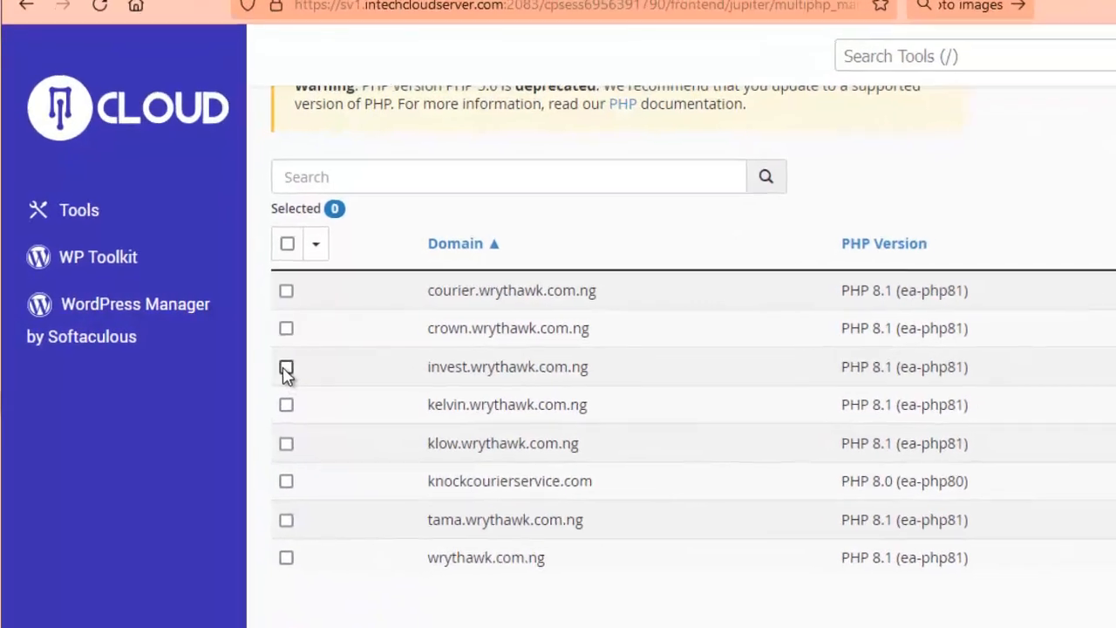
{"action": "left_click", "coordinate": [230, 356]}
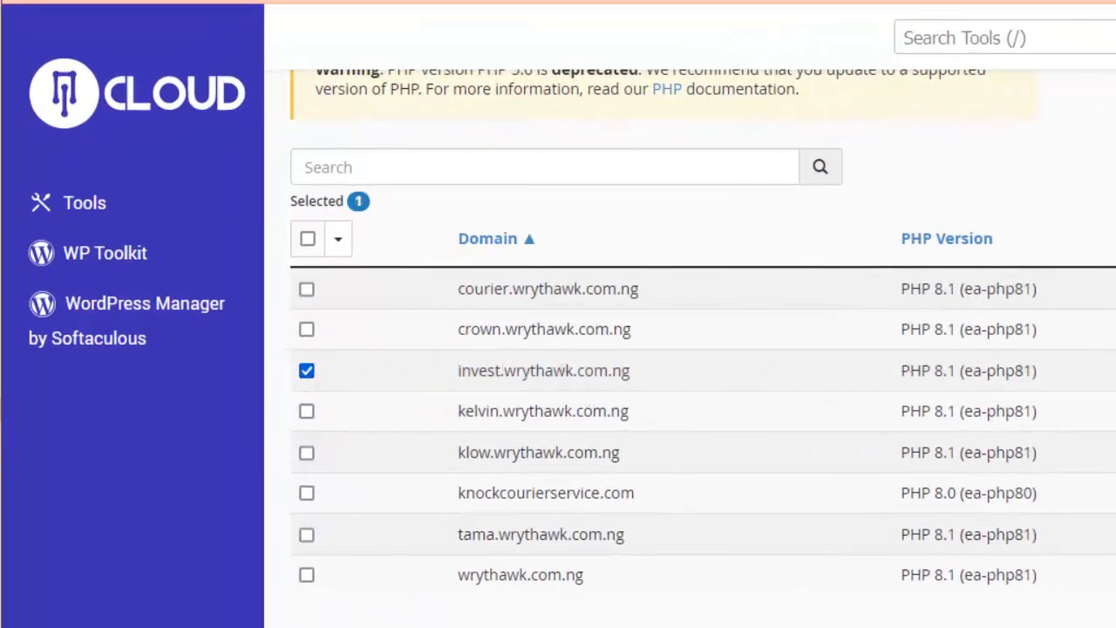
{"action": "left_click_drag", "start_coordinate": [1061, 356], "coordinate": [1052, 279]}
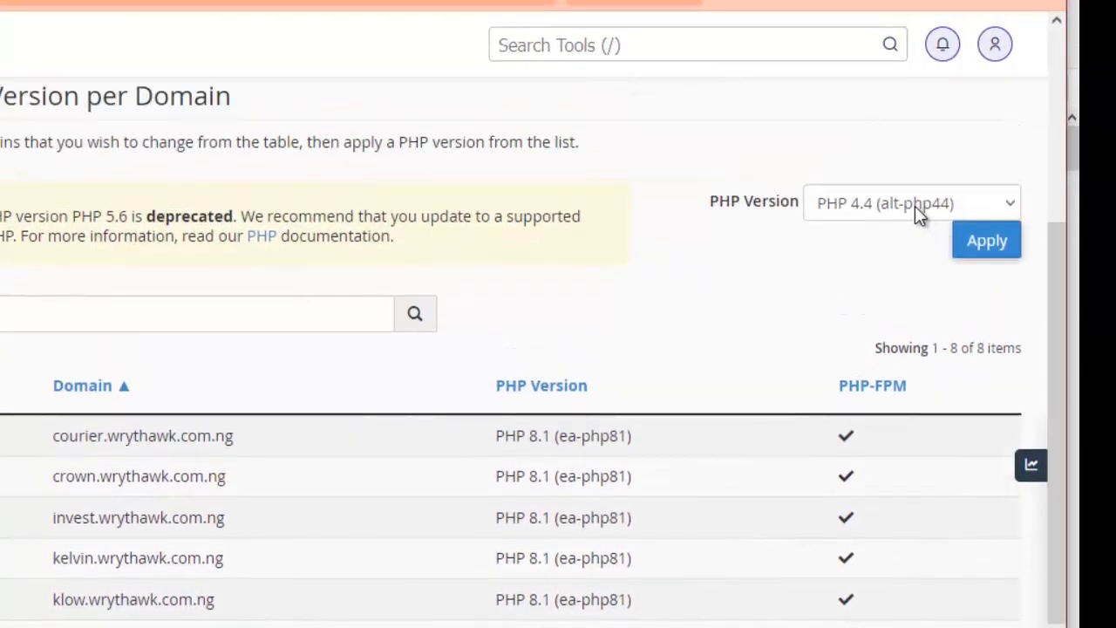
{"action": "left_click", "coordinate": [915, 206]}
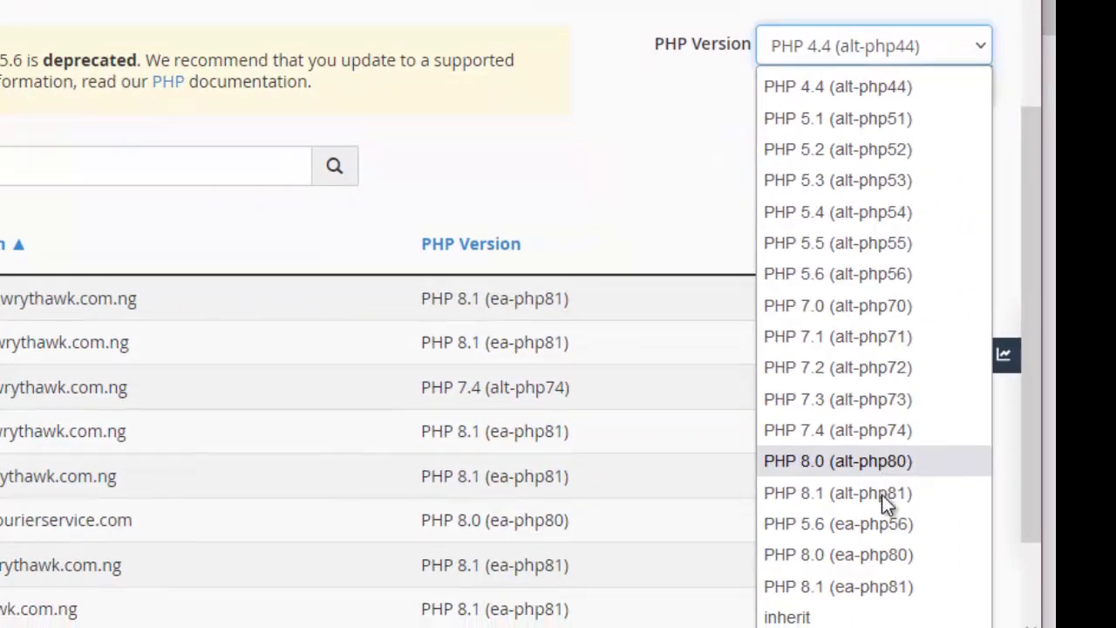
{"action": "left_click", "coordinate": [877, 553]}
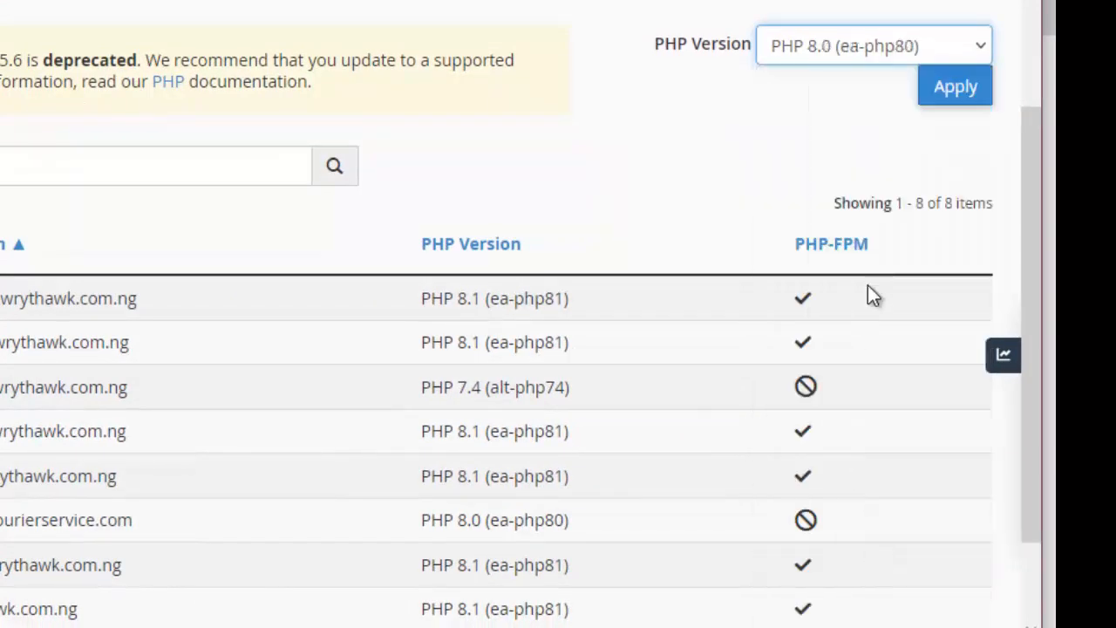
{"action": "left_click", "coordinate": [928, 91]}
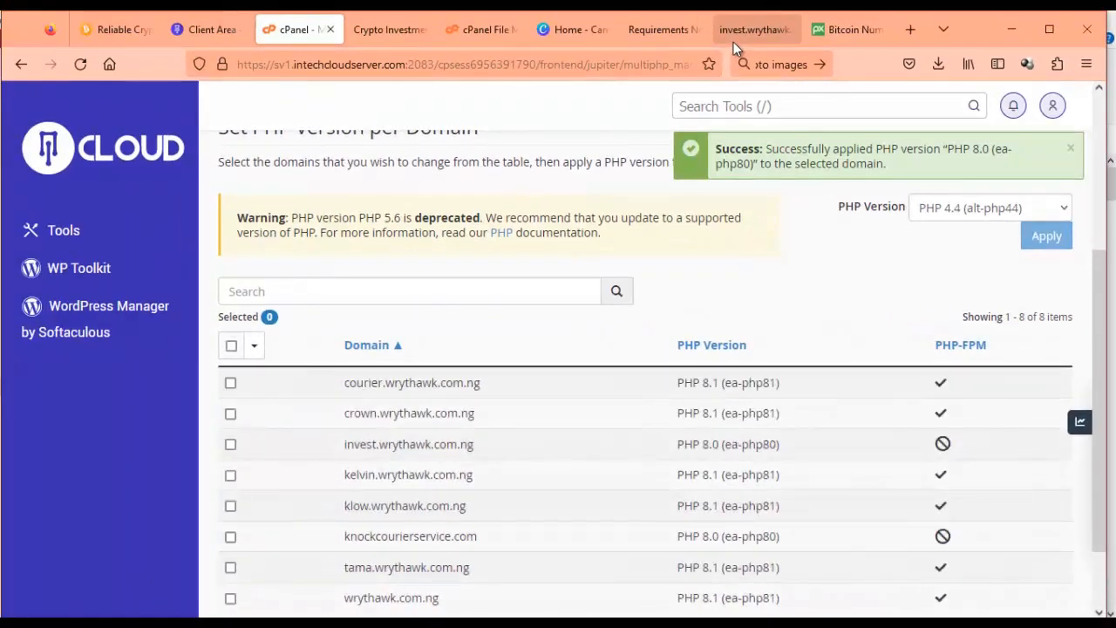
Reload the site and requirements tabs to see the installer welcome page, then revisit MultiPHP Manager
{"action": "left_click", "coordinate": [742, 31]}
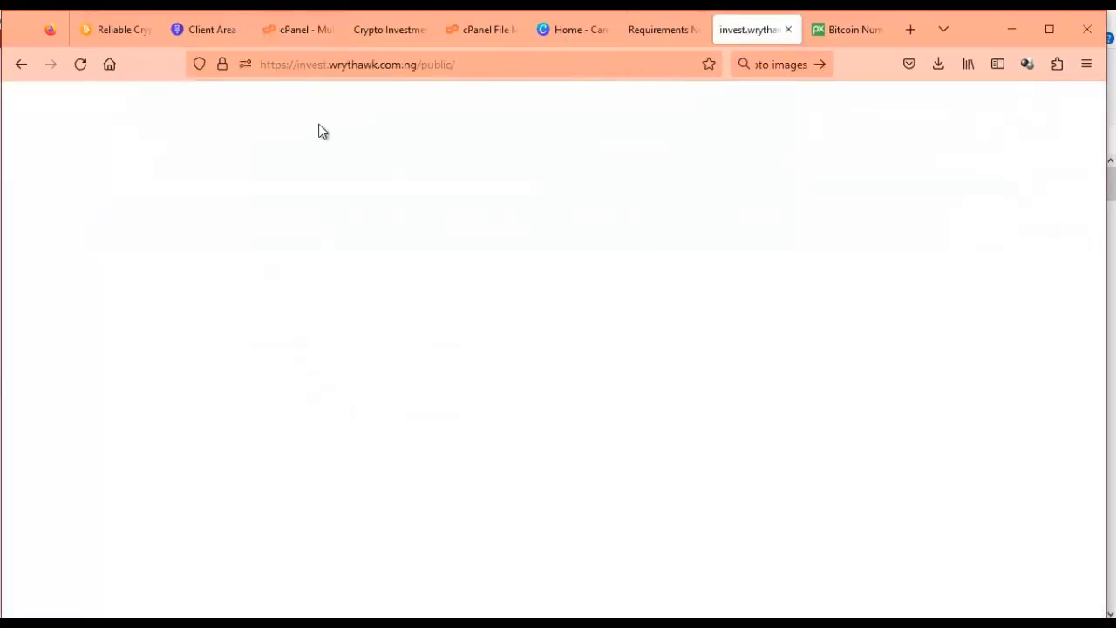
{"action": "left_click", "coordinate": [86, 73]}
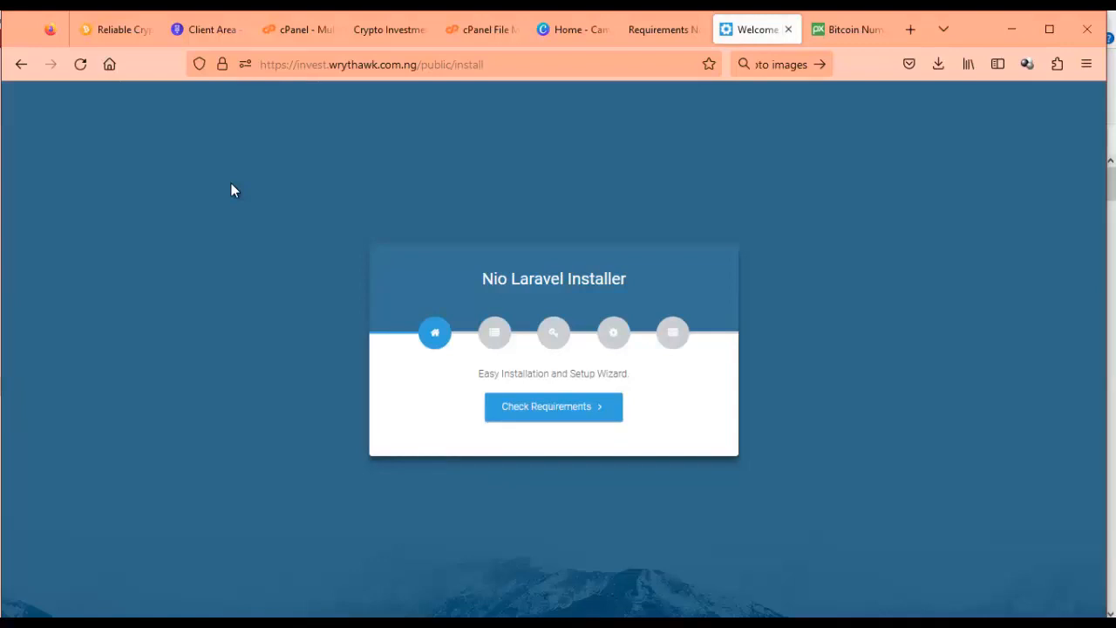
{"action": "left_click", "coordinate": [668, 31]}
{"action": "left_click", "coordinate": [79, 75]}
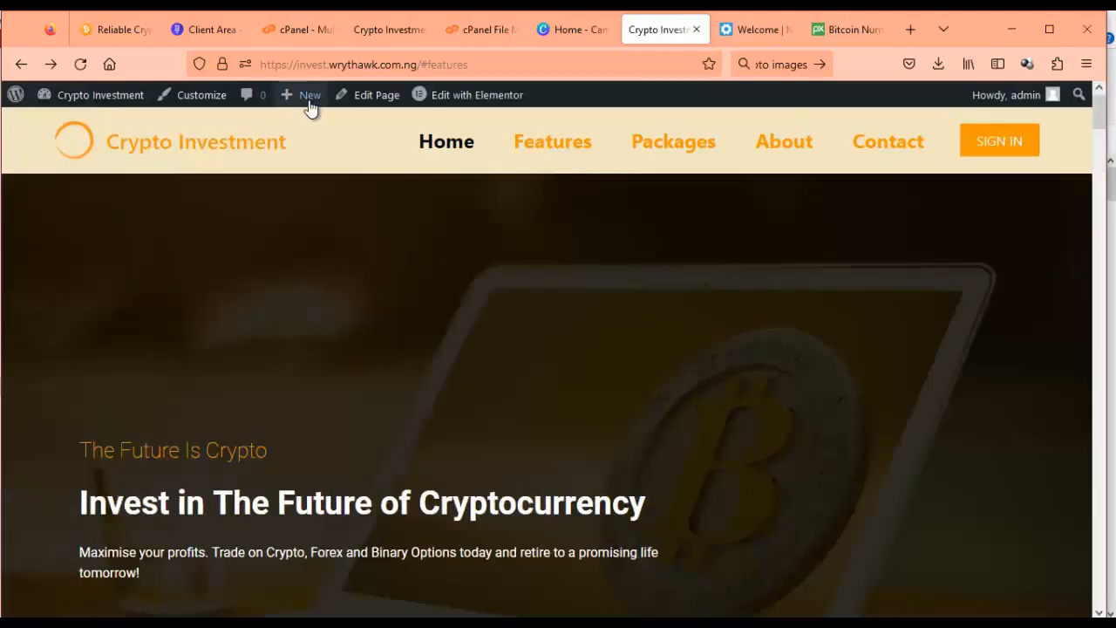
{"action": "left_click", "coordinate": [763, 32]}
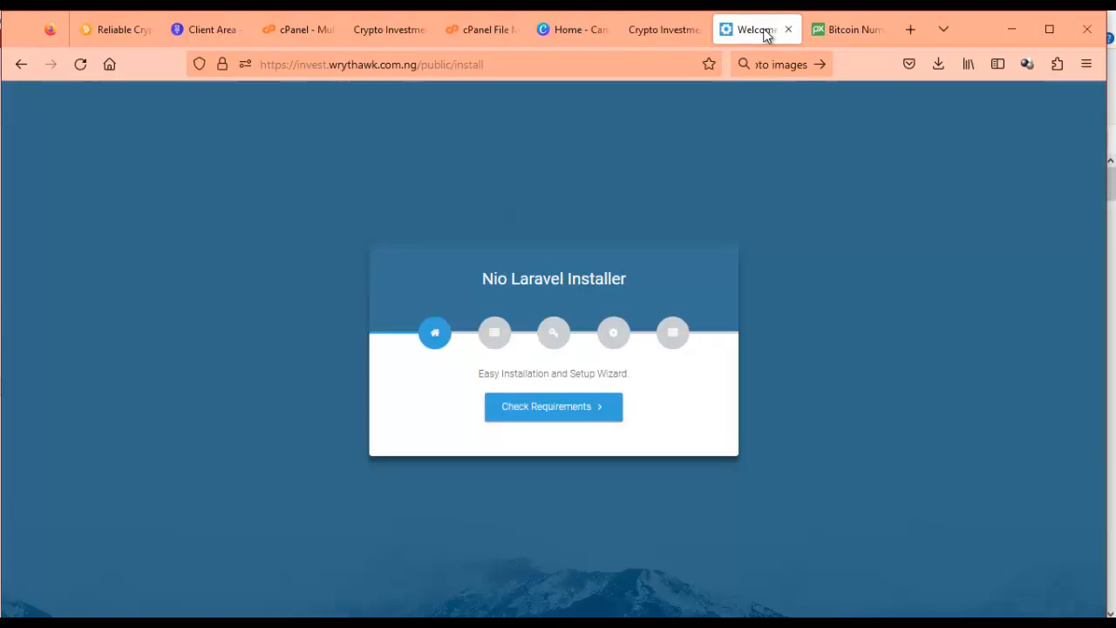
{"action": "left_click", "coordinate": [675, 35]}
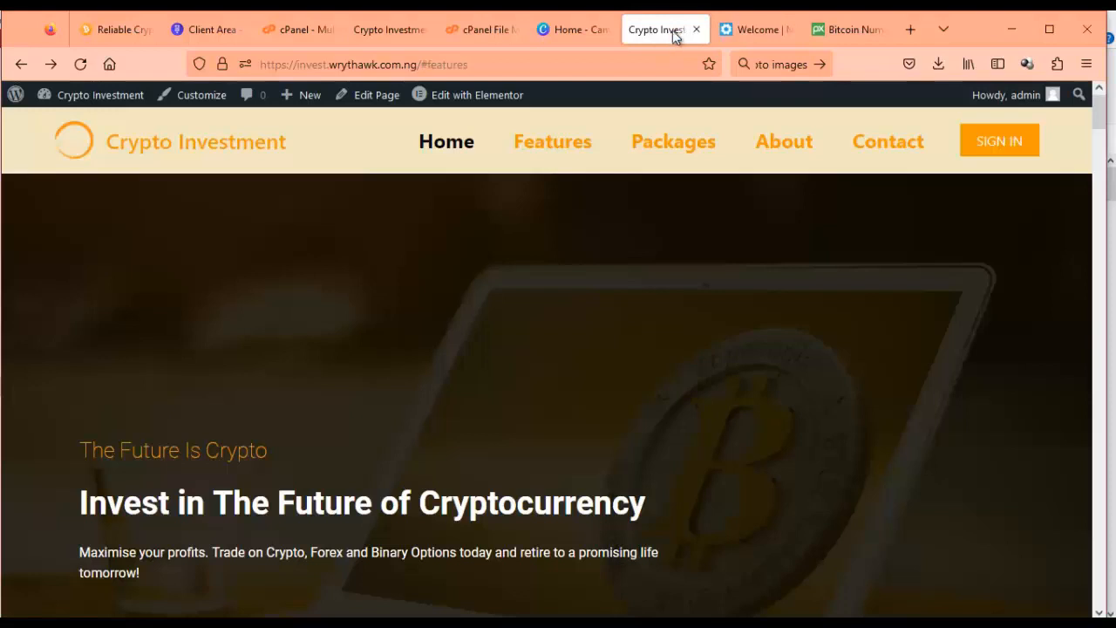
{"action": "left_click", "coordinate": [751, 39]}
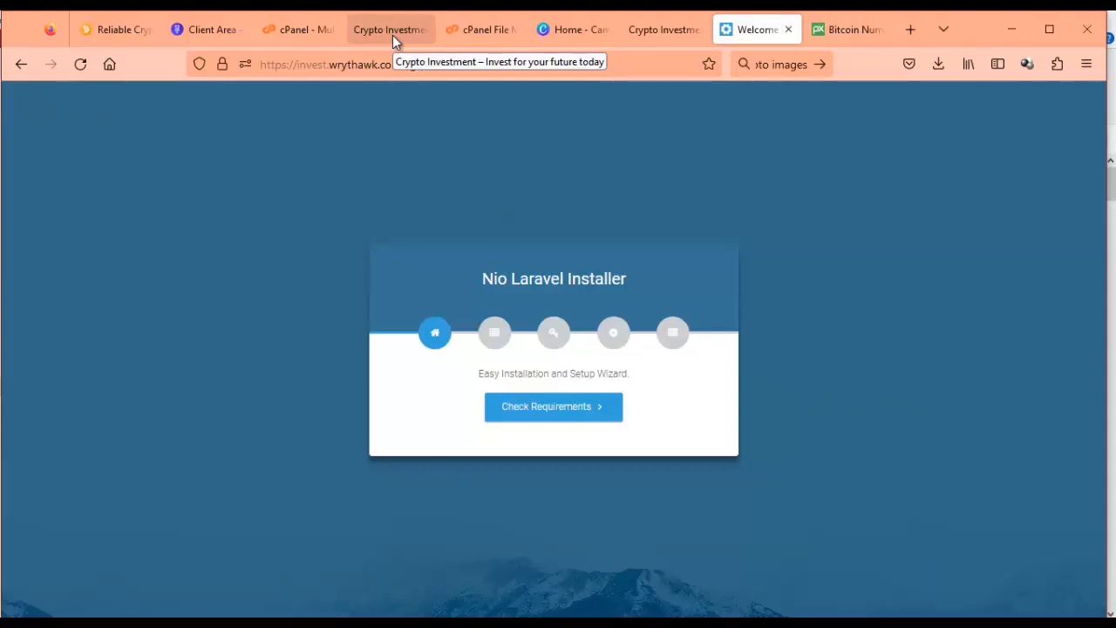
{"action": "left_click", "coordinate": [314, 31]}
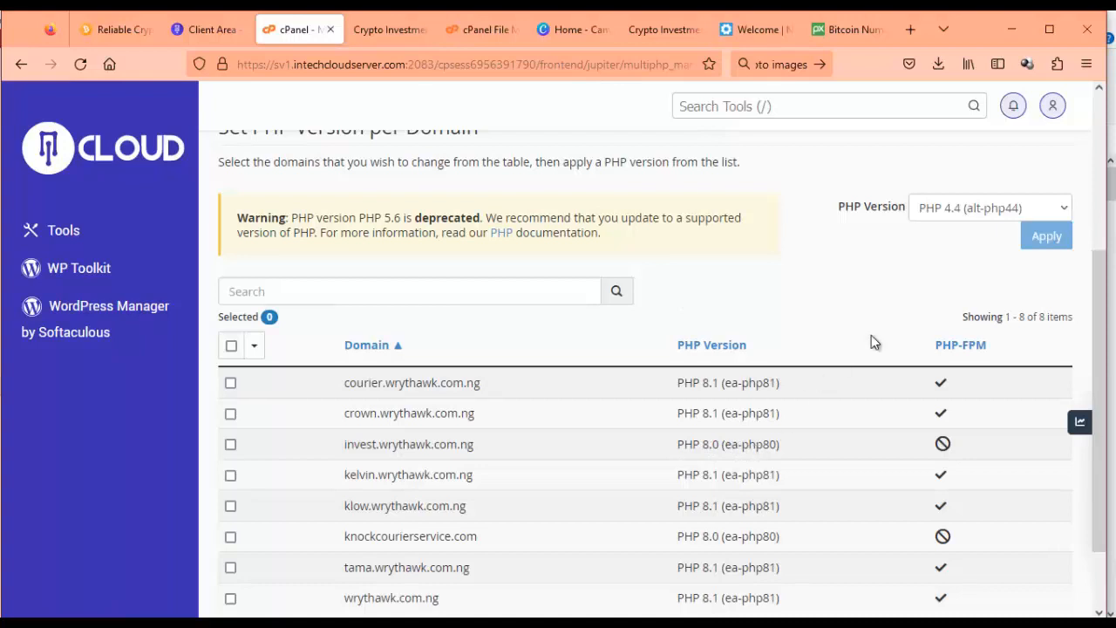
Review the available PHP versions without changing anything, then return to the installer and site homepage tabs
{"action": "left_click", "coordinate": [959, 213]}
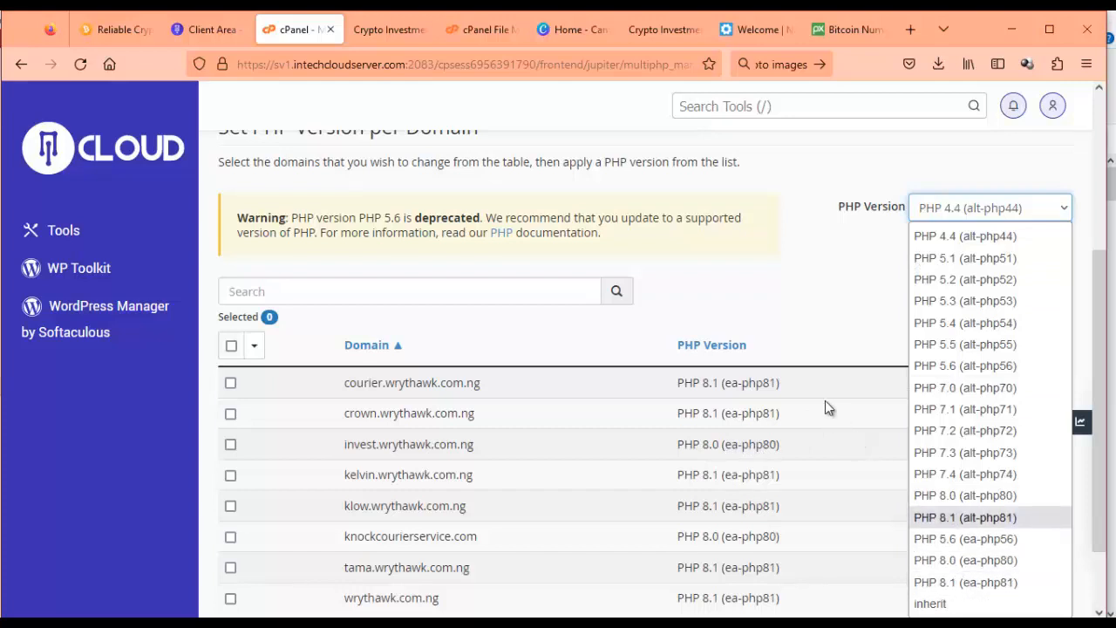
{"action": "left_click", "coordinate": [823, 311]}
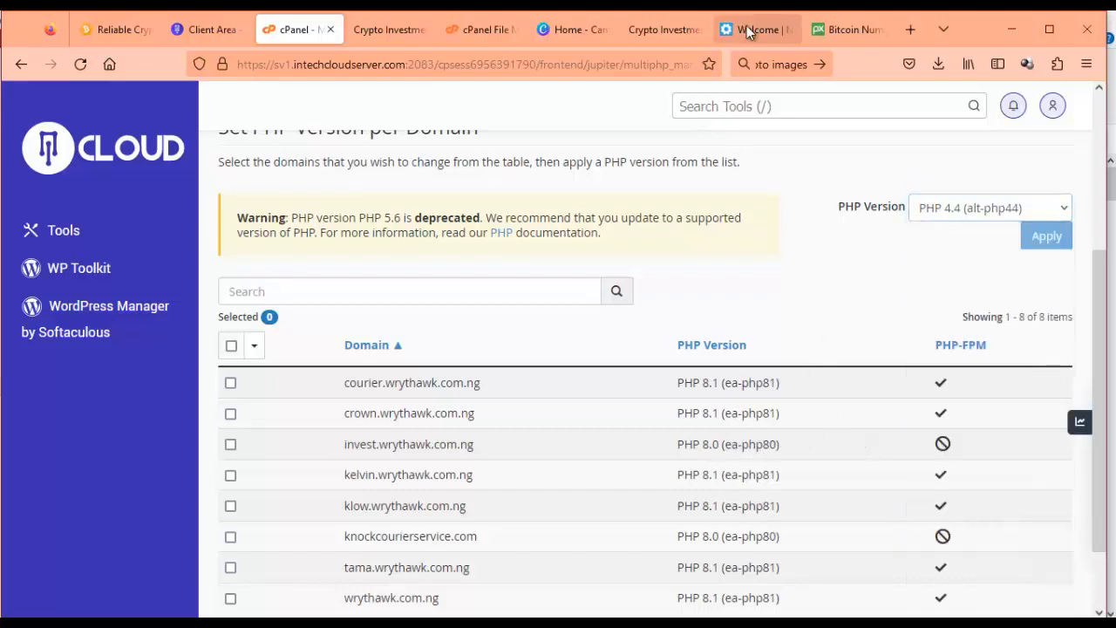
{"action": "left_click", "coordinate": [747, 27]}
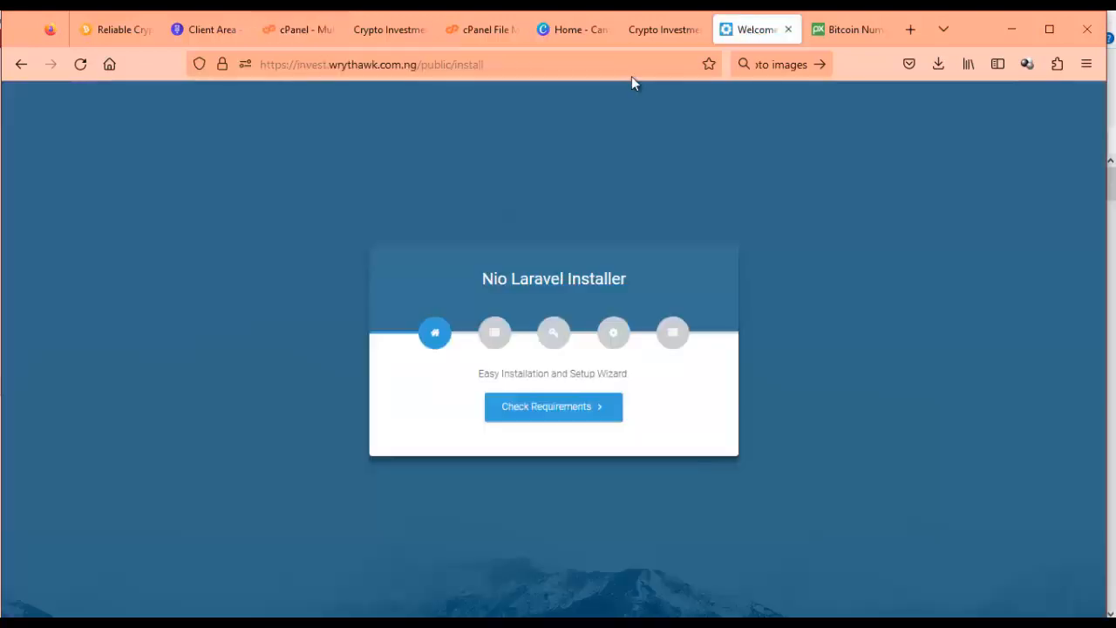
{"action": "left_click", "coordinate": [655, 26]}
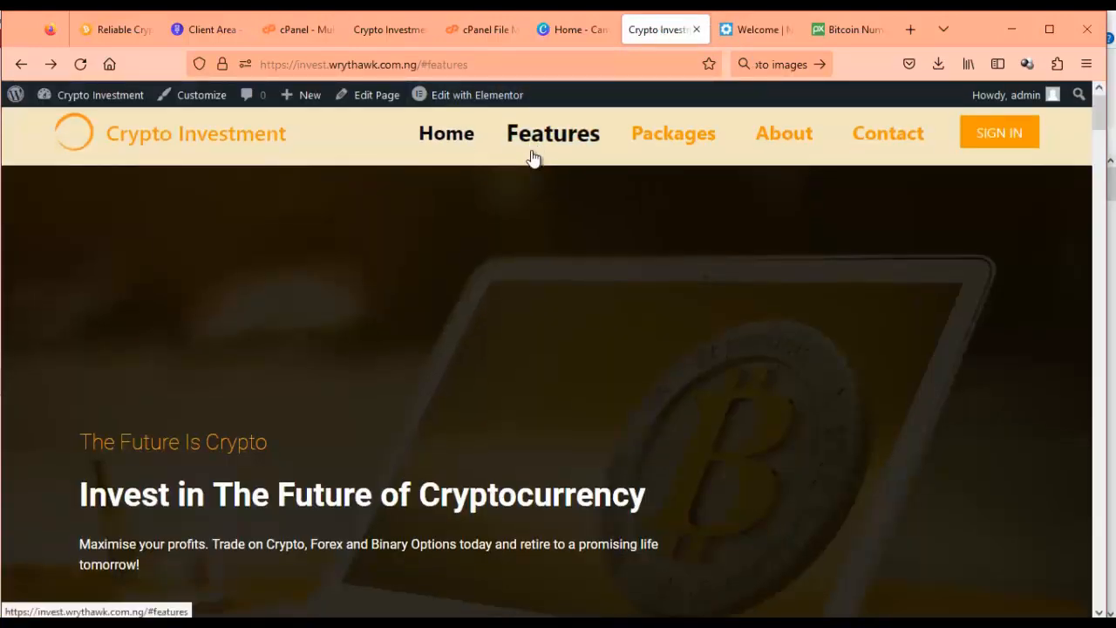
Run the installer's requirements check, confirming PHP 8.0.27 and all extensions including Mod_rewrite pass
{"action": "left_click", "coordinate": [532, 150]}
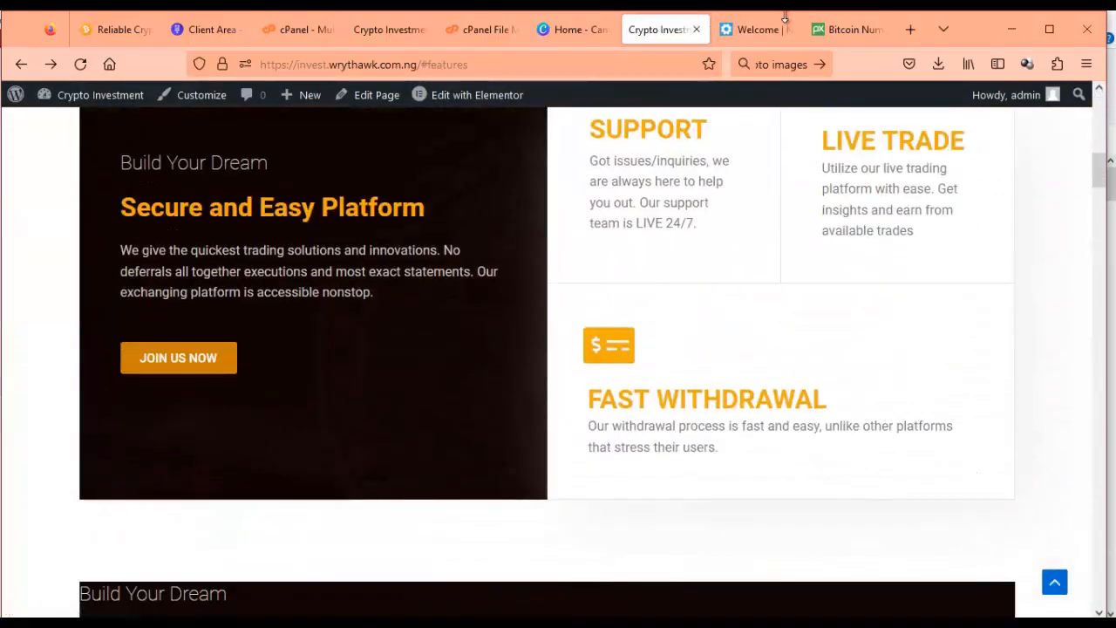
{"action": "left_click", "coordinate": [784, 26]}
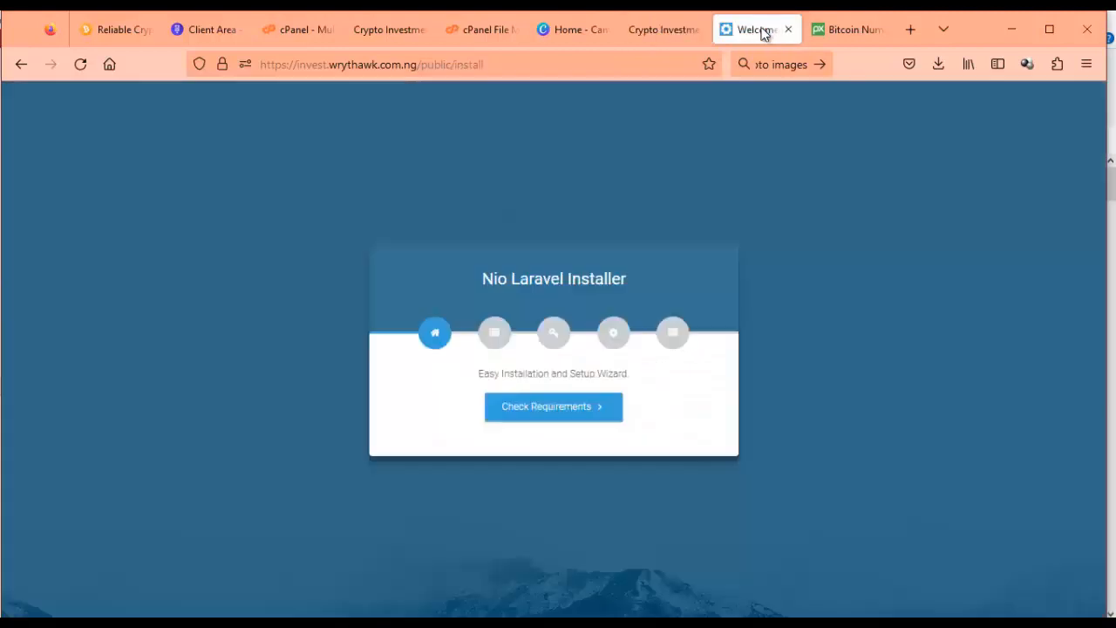
{"action": "left_click", "coordinate": [544, 416]}
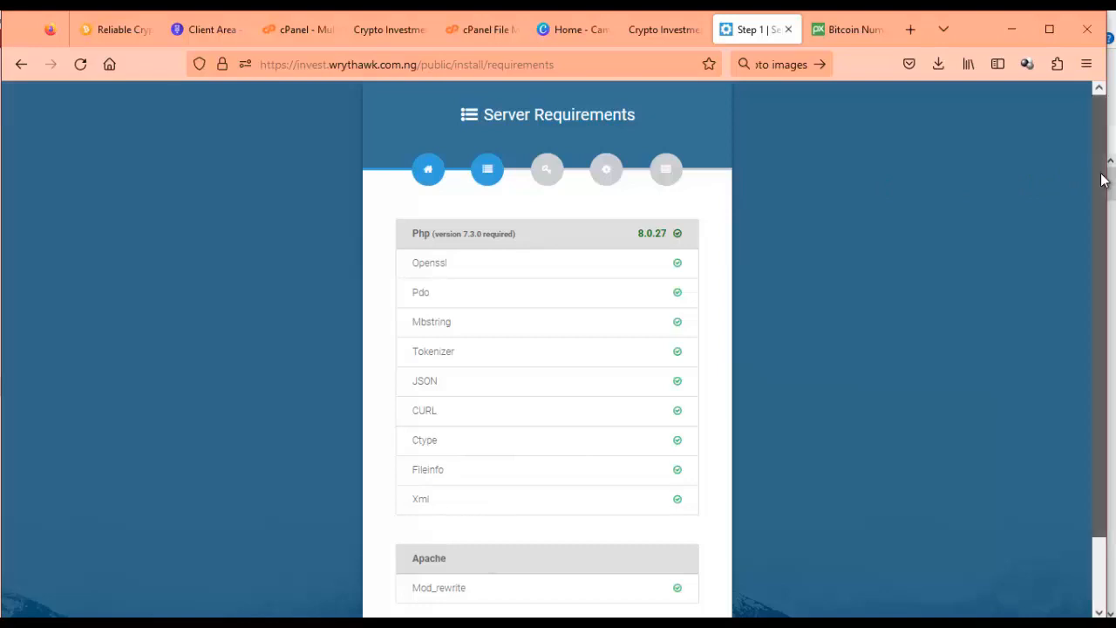
{"action": "left_click_drag", "start_coordinate": [1104, 175], "coordinate": [1094, 312]}
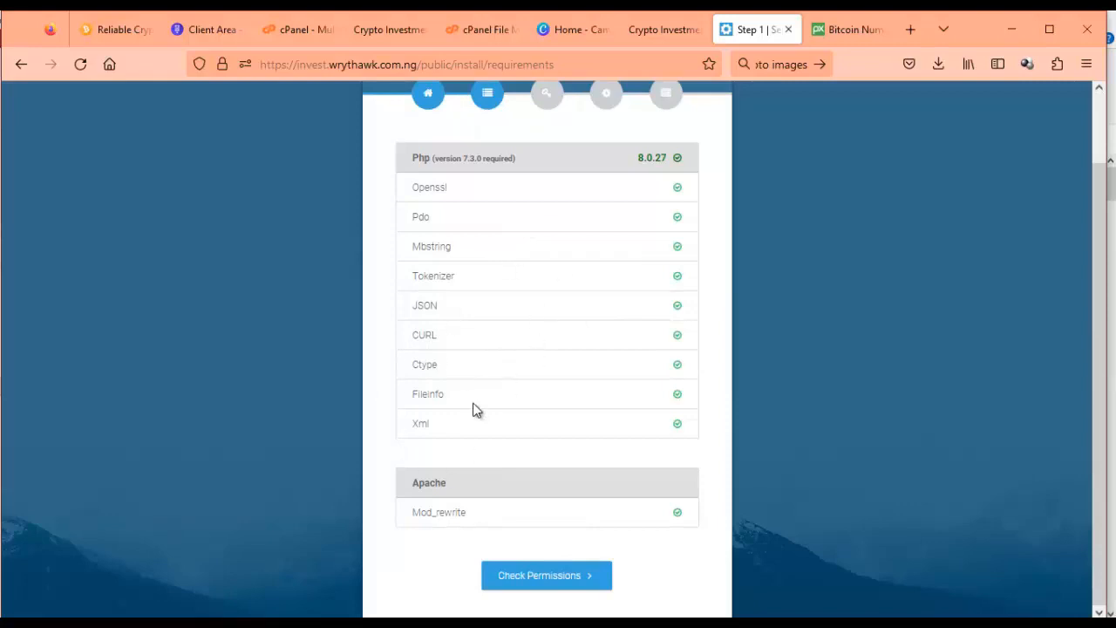
Run the permissions check, which flags five storage and cache folders needing 775, then go to File Manager
{"action": "left_click", "coordinate": [560, 583]}
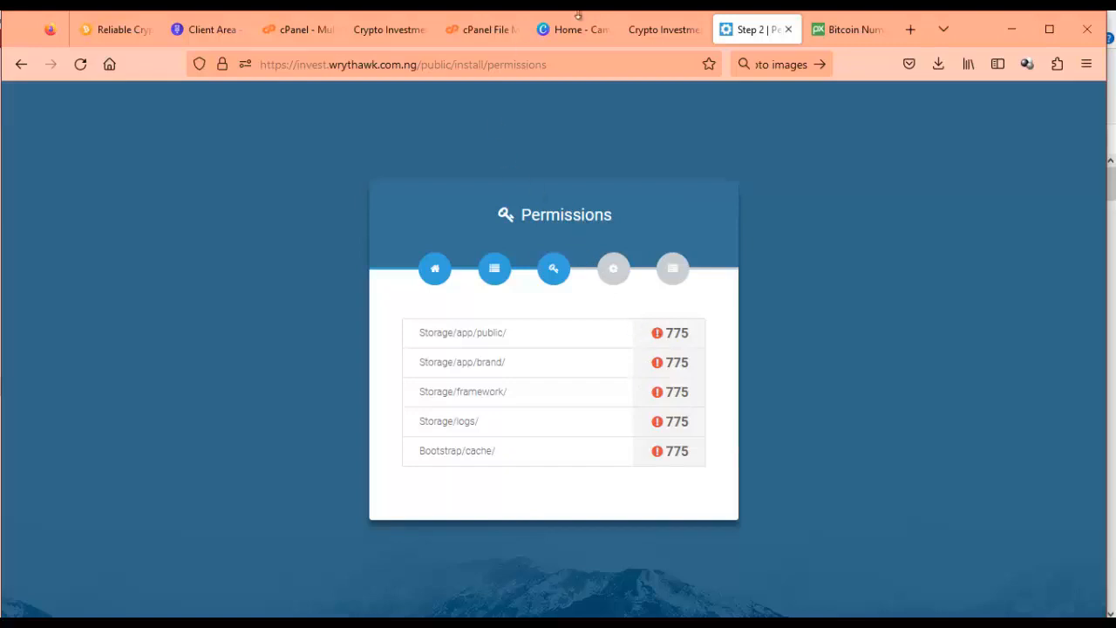
{"action": "left_click", "coordinate": [485, 32]}
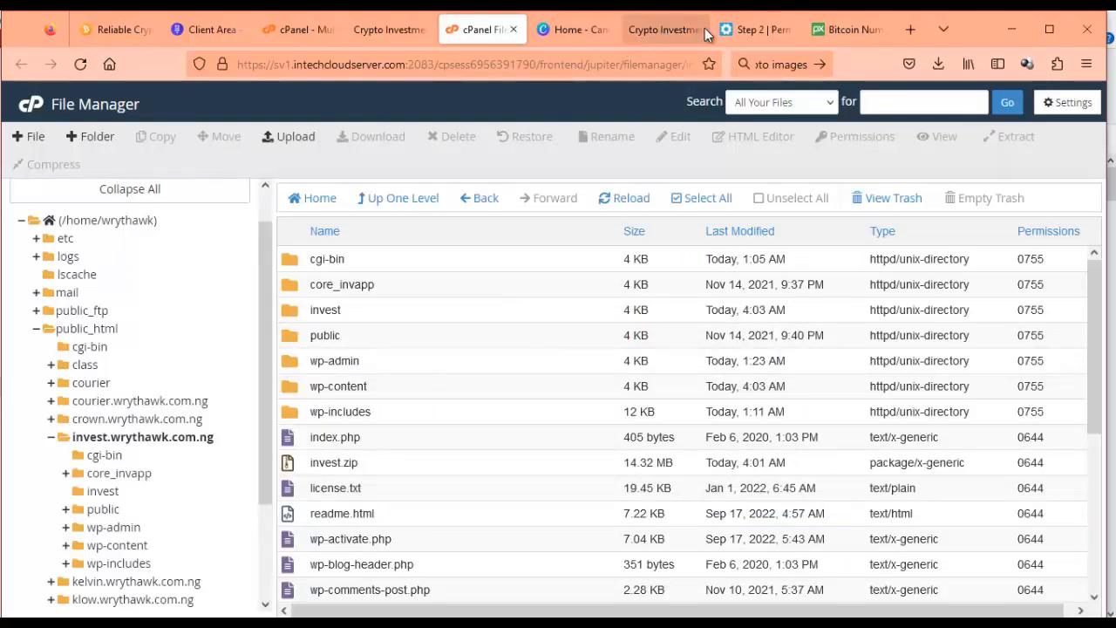
Navigate into core_invapp/storage/app, cross-checking the installer's list of flagged folders along the way
{"action": "left_click", "coordinate": [750, 28]}
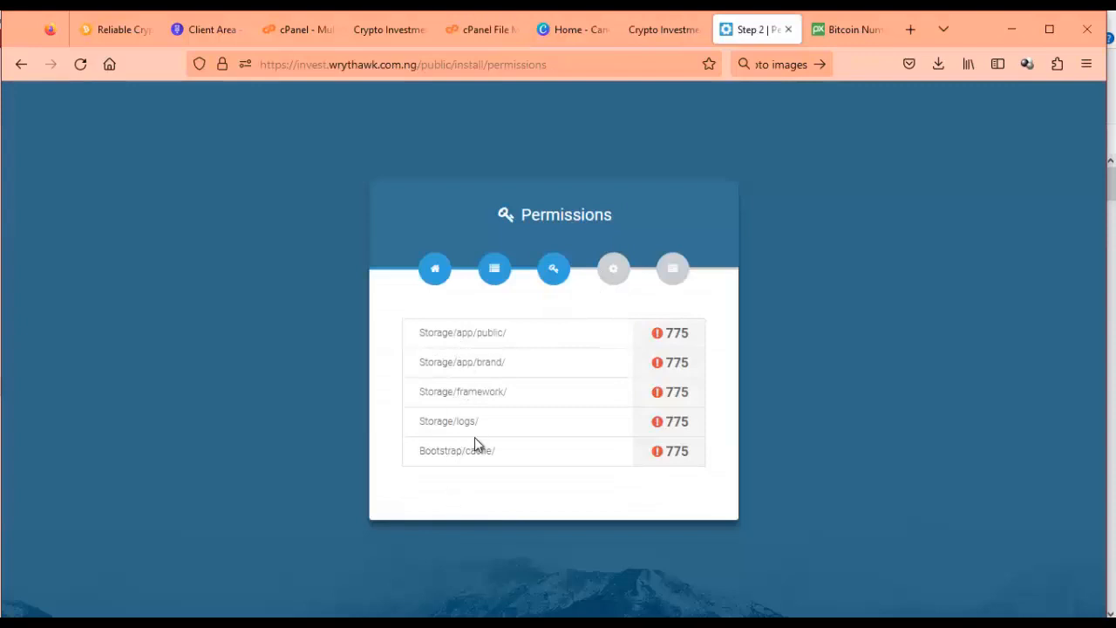
{"action": "left_click", "coordinate": [486, 33]}
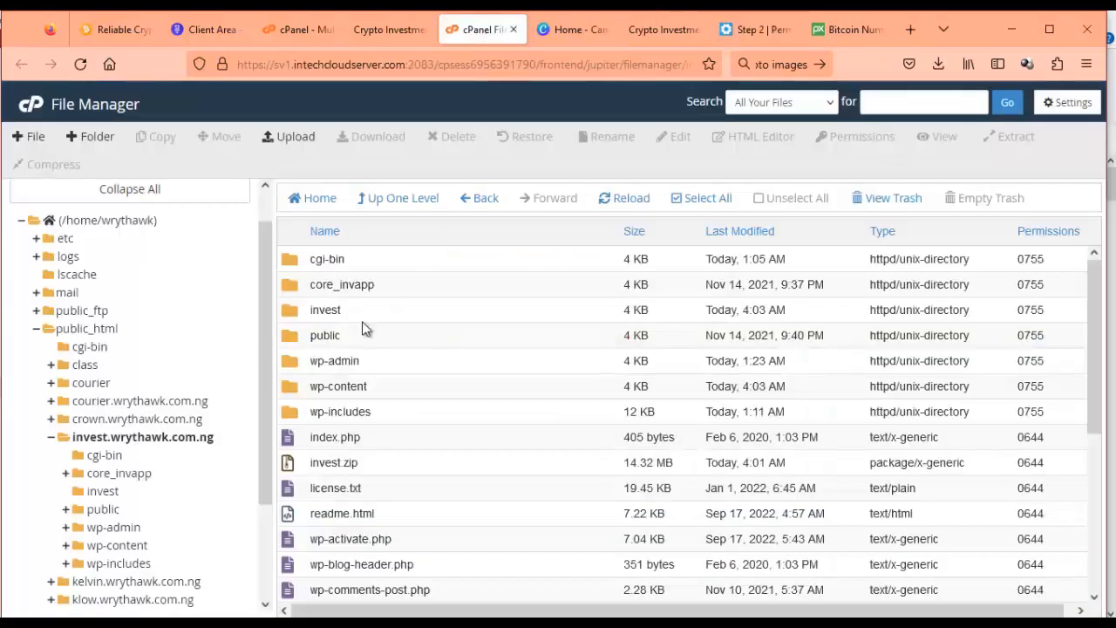
{"action": "double_click", "coordinate": [290, 340]}
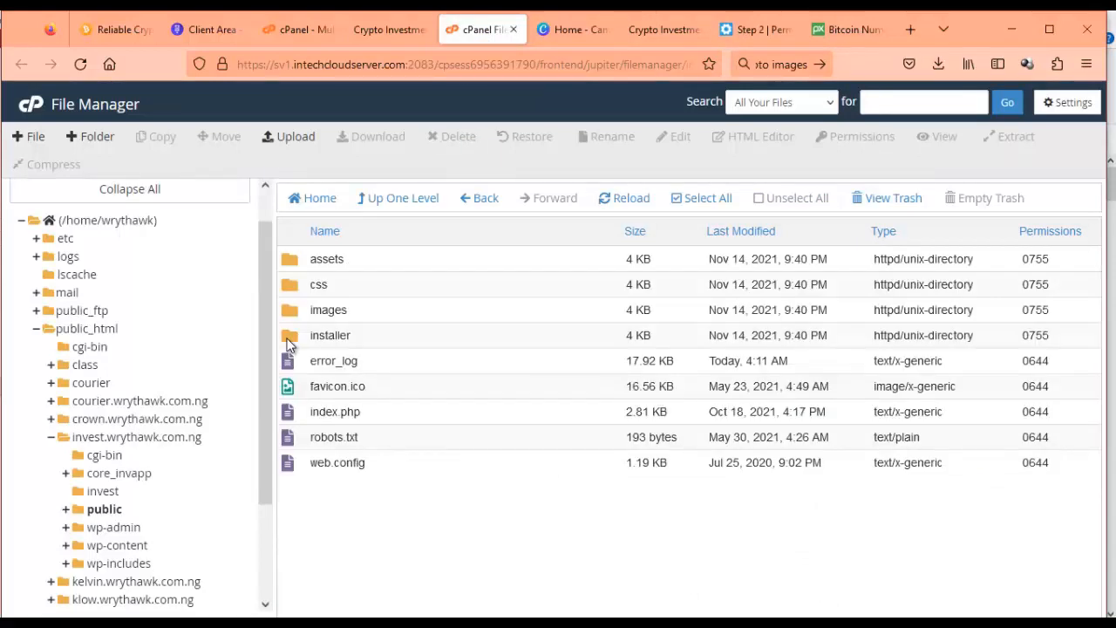
{"action": "left_click", "coordinate": [119, 473]}
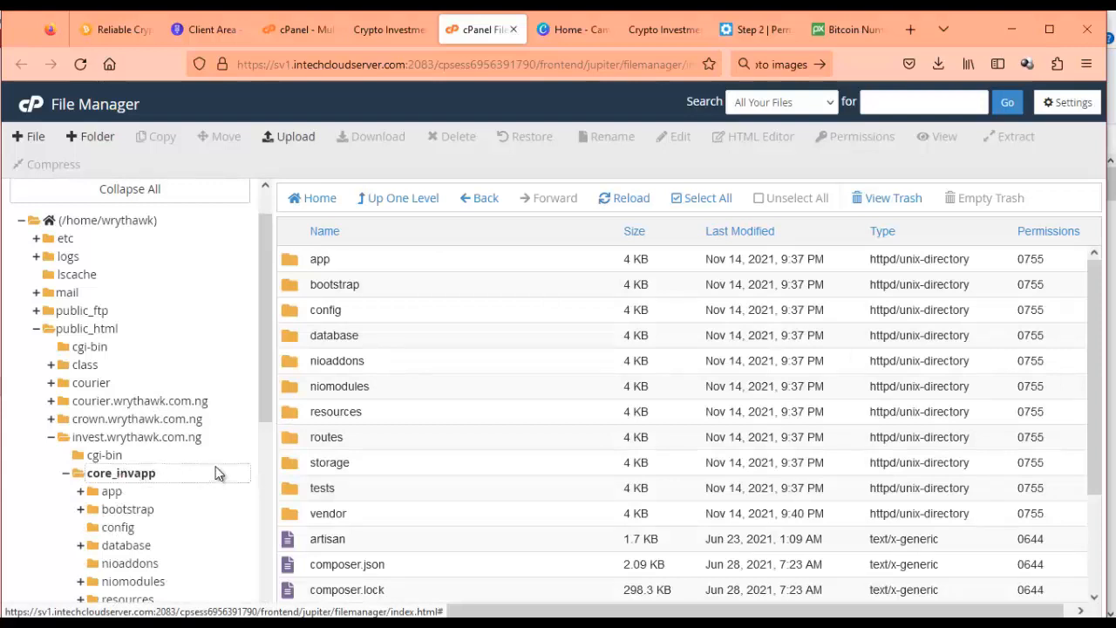
{"action": "double_click", "coordinate": [291, 266]}
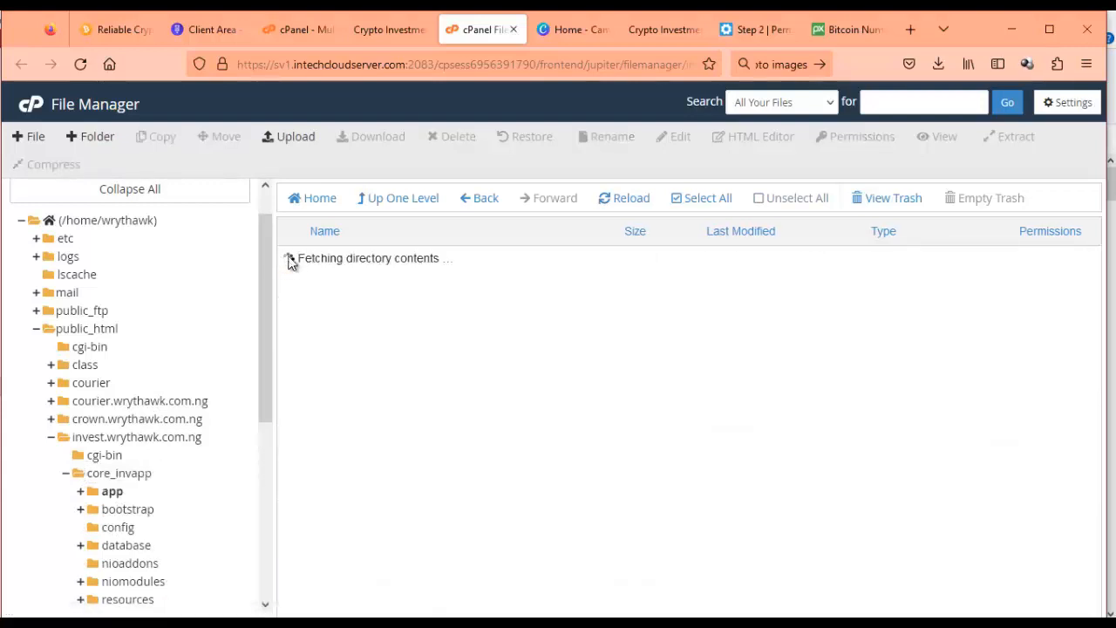
{"action": "left_click", "coordinate": [749, 29]}
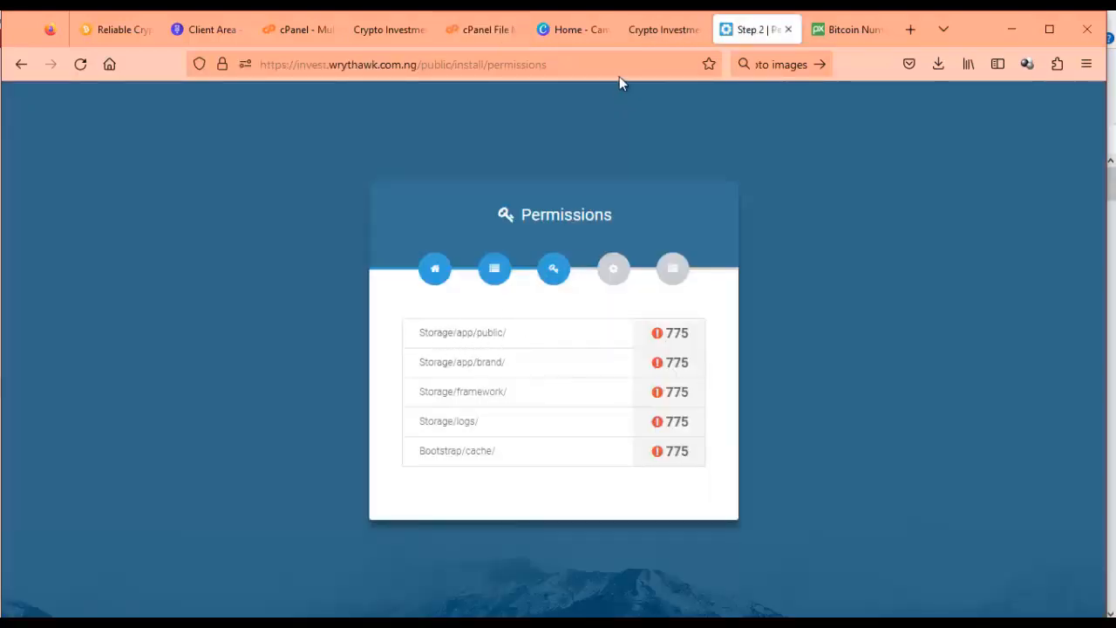
{"action": "left_click", "coordinate": [491, 30]}
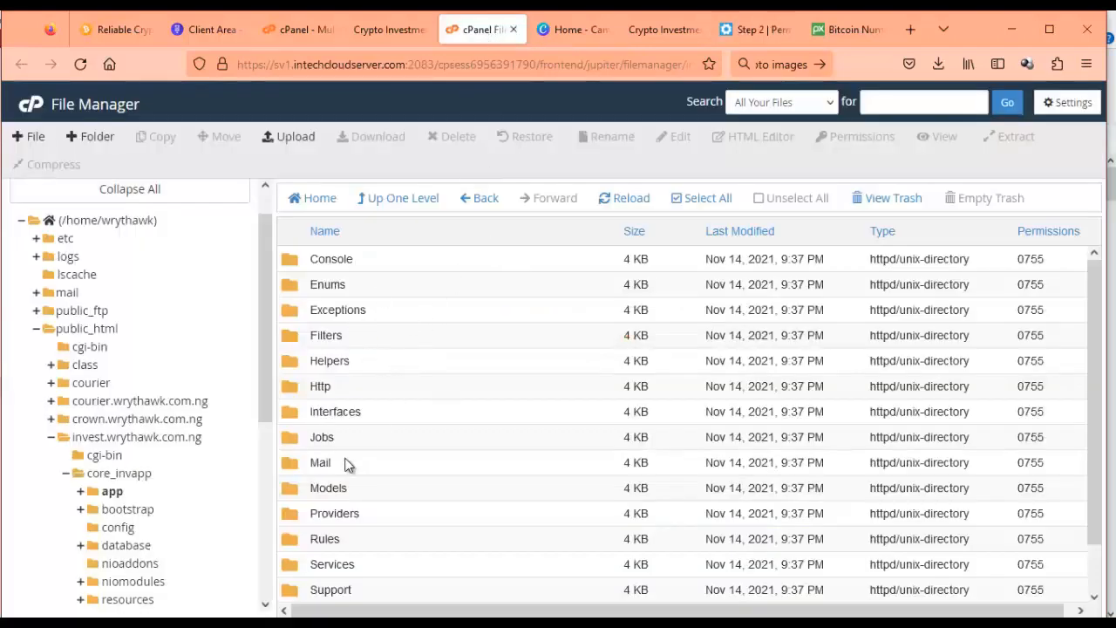
{"action": "left_click", "coordinate": [134, 469]}
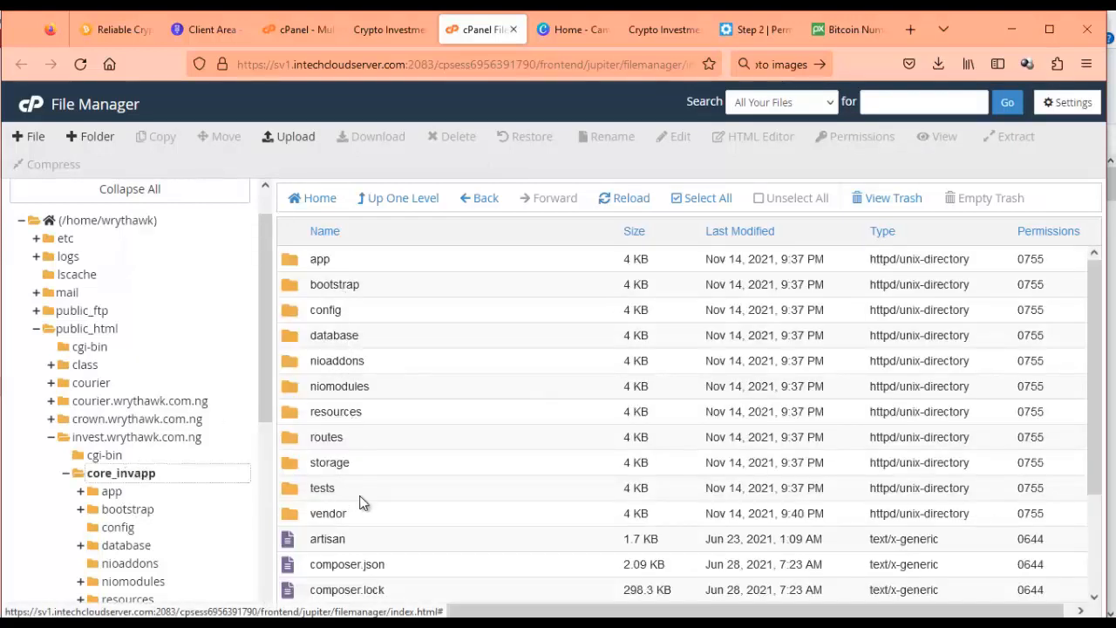
{"action": "double_click", "coordinate": [292, 471]}
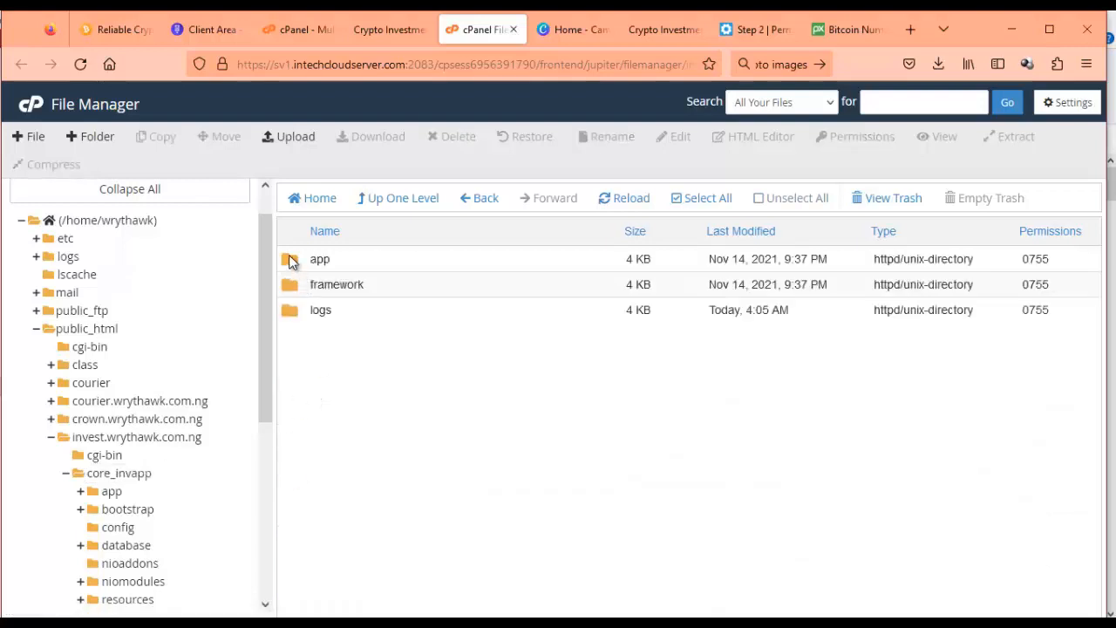
{"action": "double_click", "coordinate": [291, 260]}
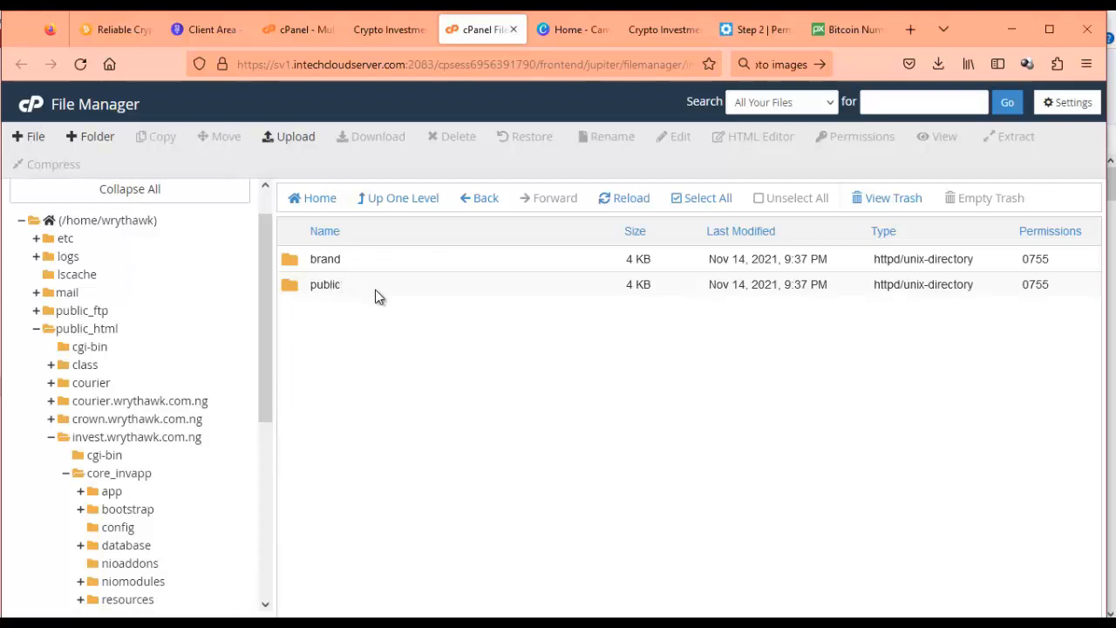
Give the storage/app public folder 0777 permissions with group and world write access
{"action": "right_click", "coordinate": [375, 296]}
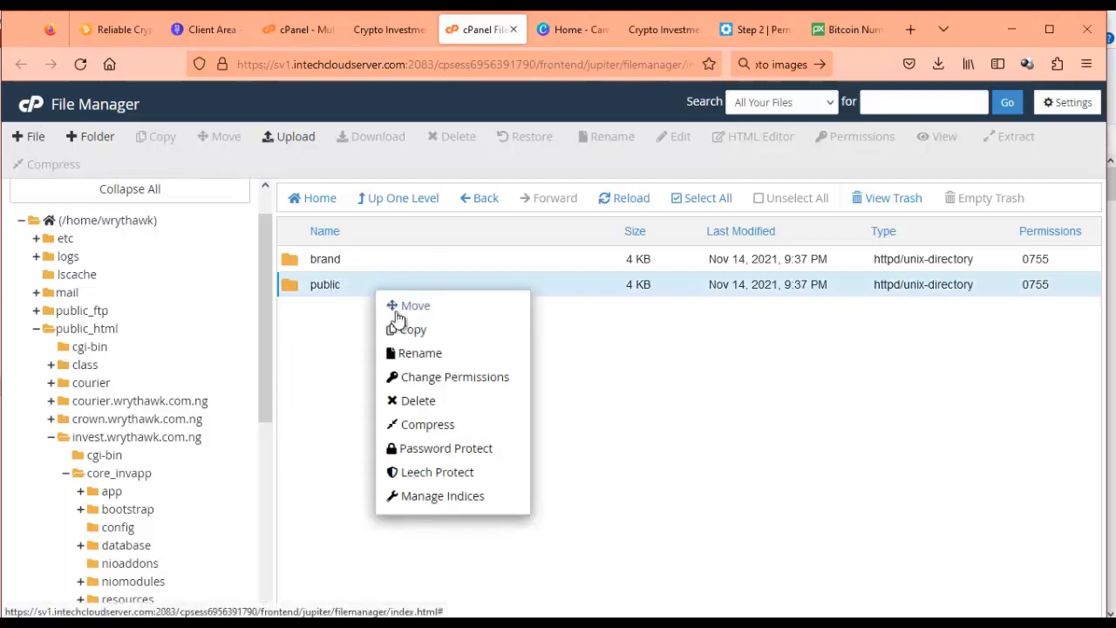
{"action": "left_click", "coordinate": [454, 377]}
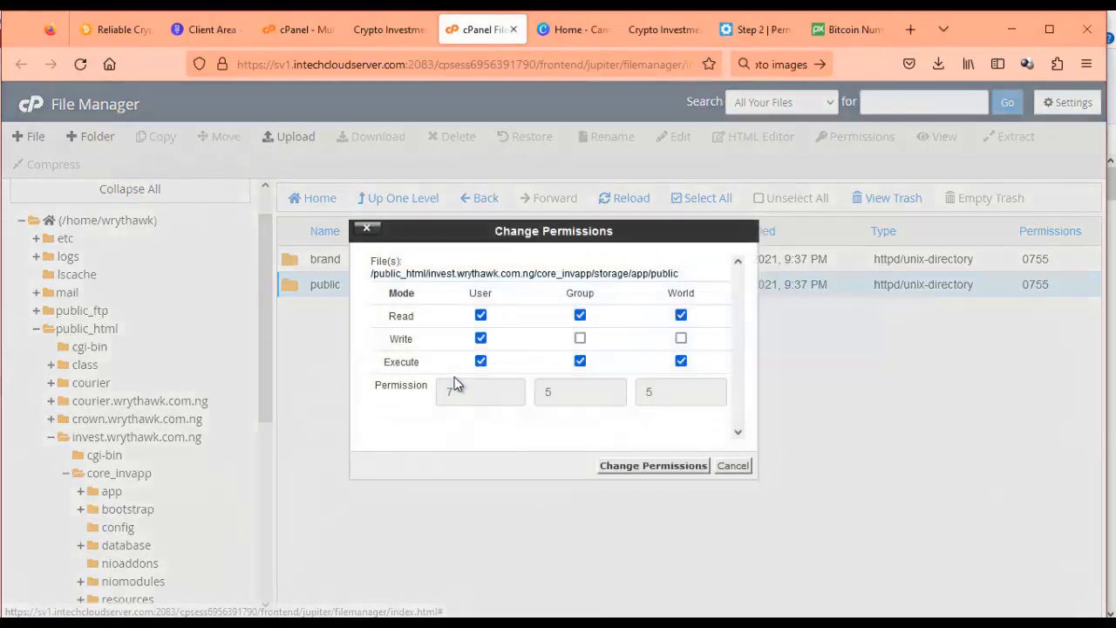
{"action": "left_click", "coordinate": [581, 339]}
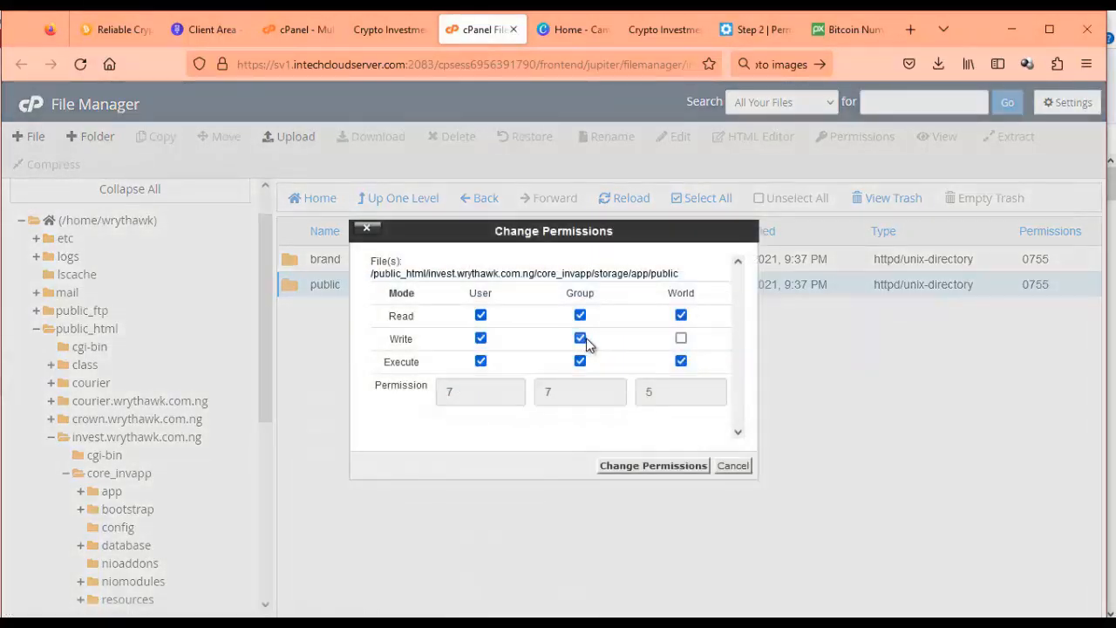
{"action": "left_click", "coordinate": [679, 339]}
{"action": "left_click", "coordinate": [667, 470]}
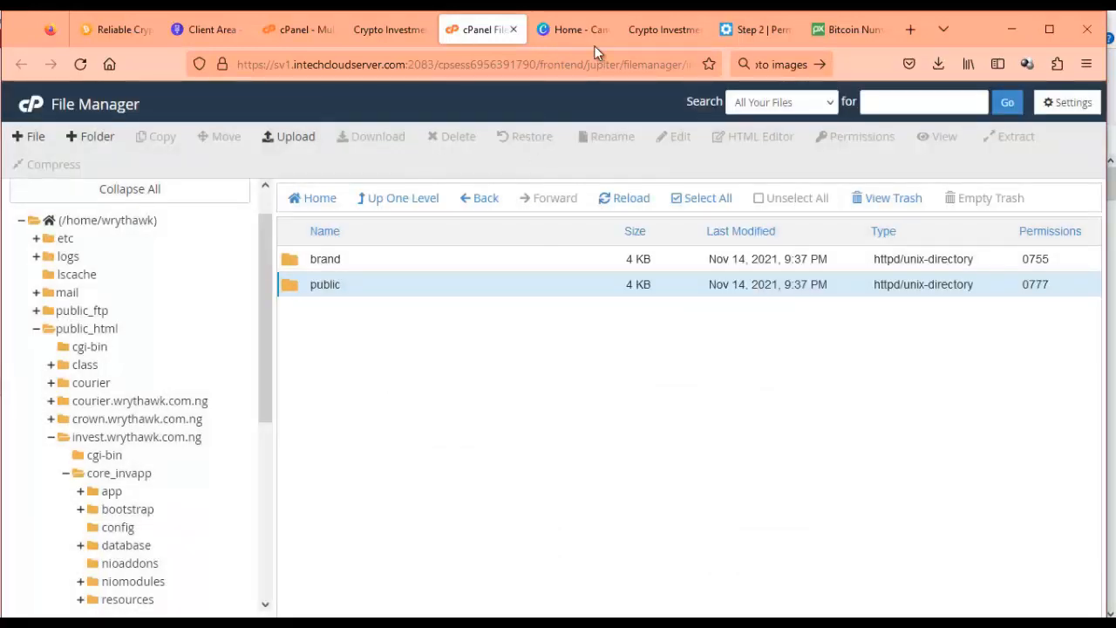
{"action": "left_click", "coordinate": [746, 30]}
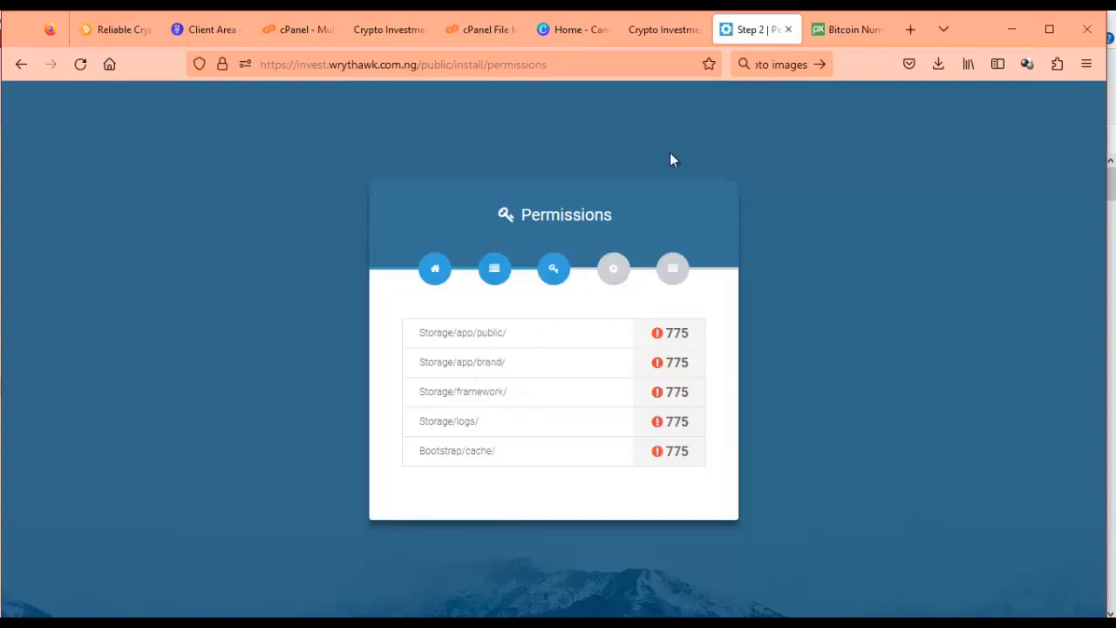
{"action": "left_click", "coordinate": [487, 30]}
Give the brand folder 0777 permissions and compare against the installer's Permissions step
{"action": "right_click", "coordinate": [406, 263]}
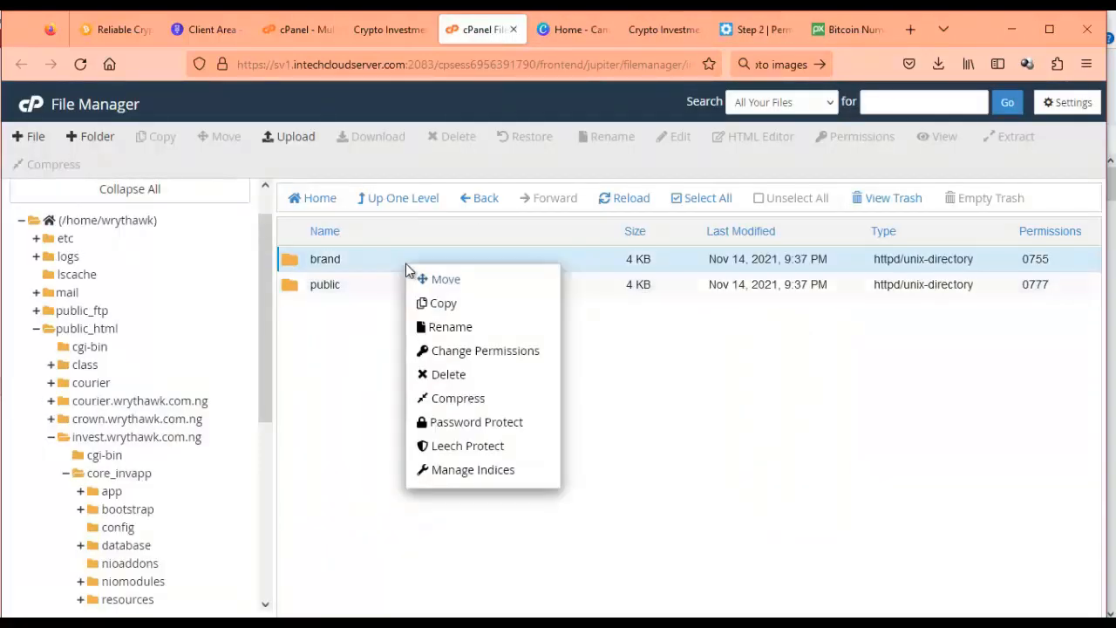
{"action": "left_click", "coordinate": [486, 350]}
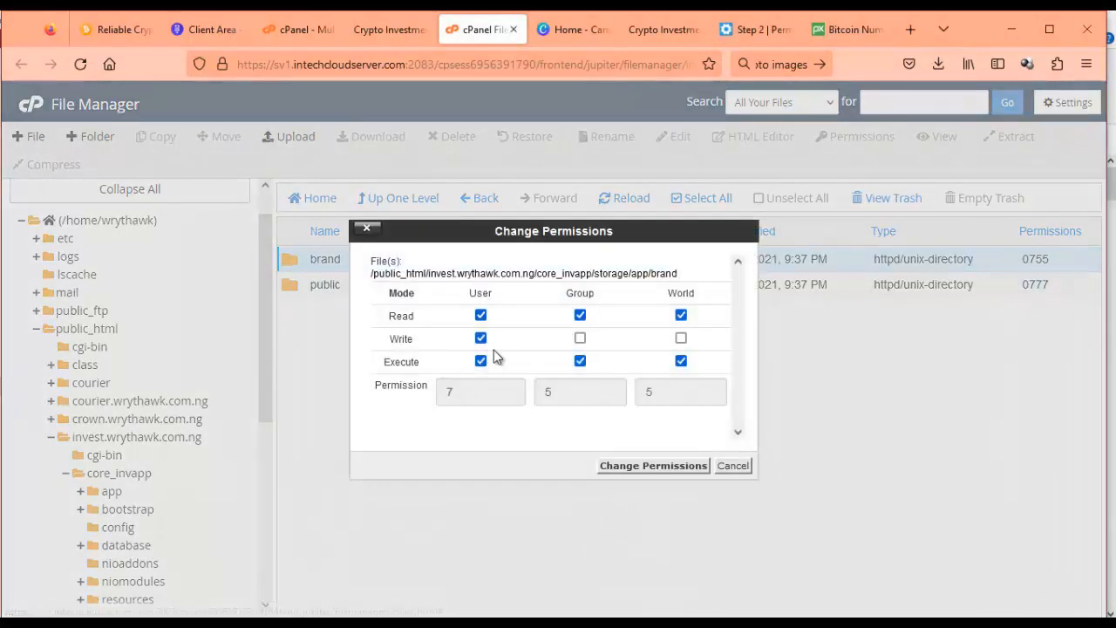
{"action": "left_click", "coordinate": [580, 338]}
{"action": "left_click", "coordinate": [653, 466]}
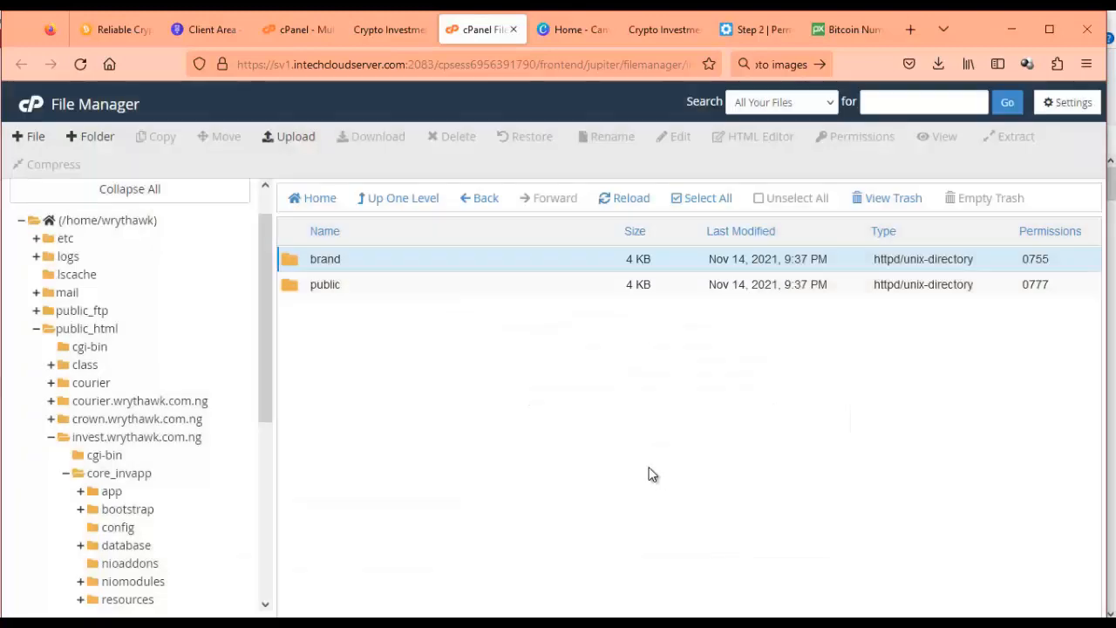
{"action": "left_click", "coordinate": [755, 31]}
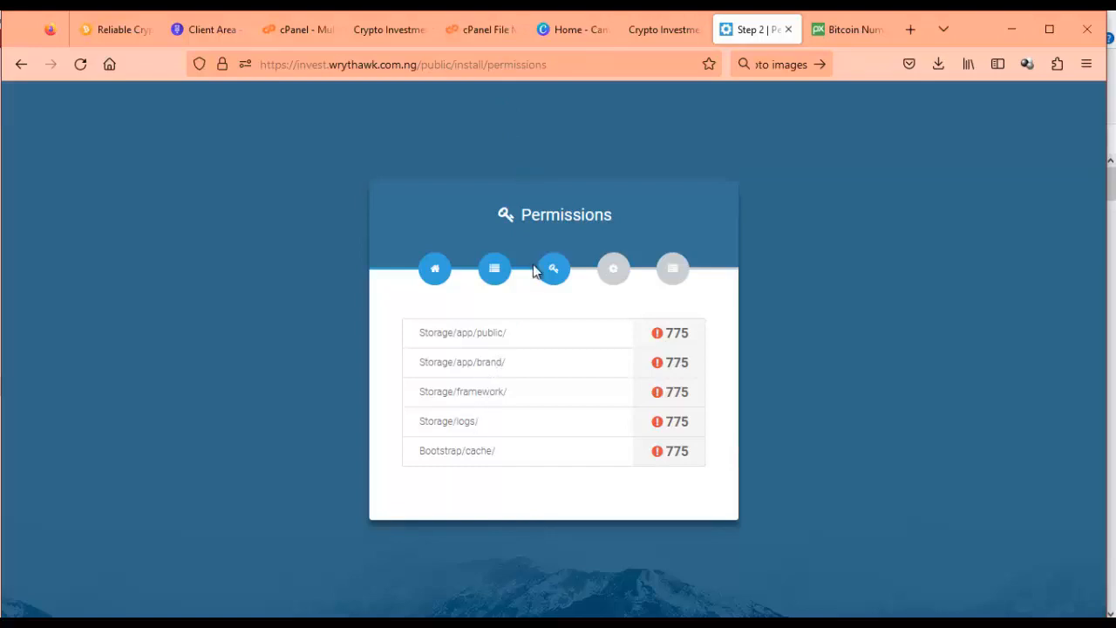
{"action": "left_click", "coordinate": [498, 30]}
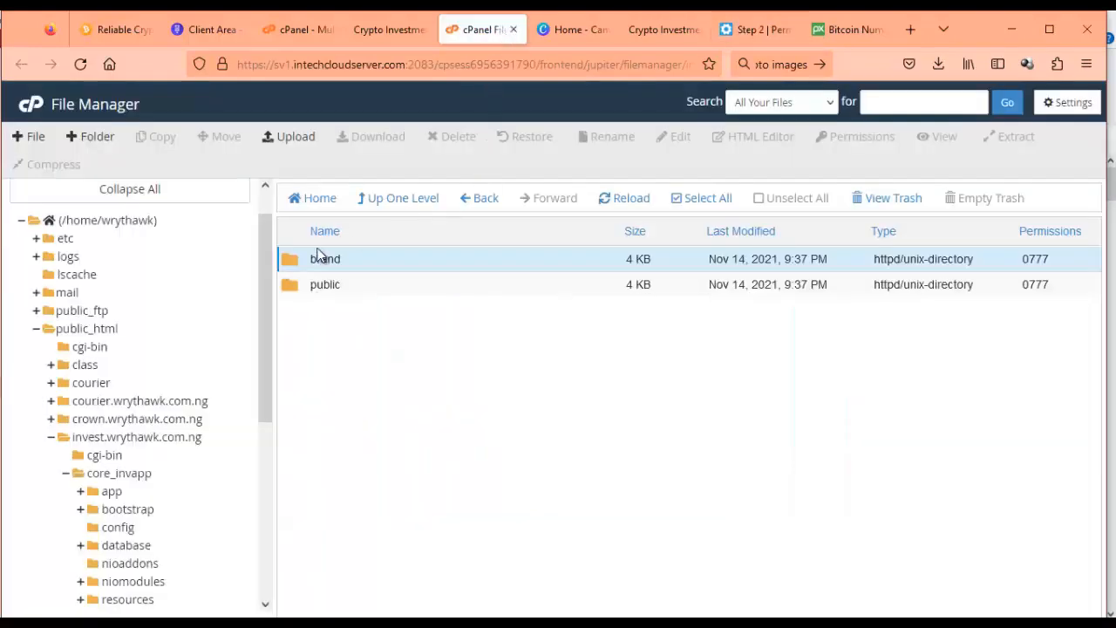
Give the storage framework folder 0777 permissions
{"action": "left_click", "coordinate": [407, 206]}
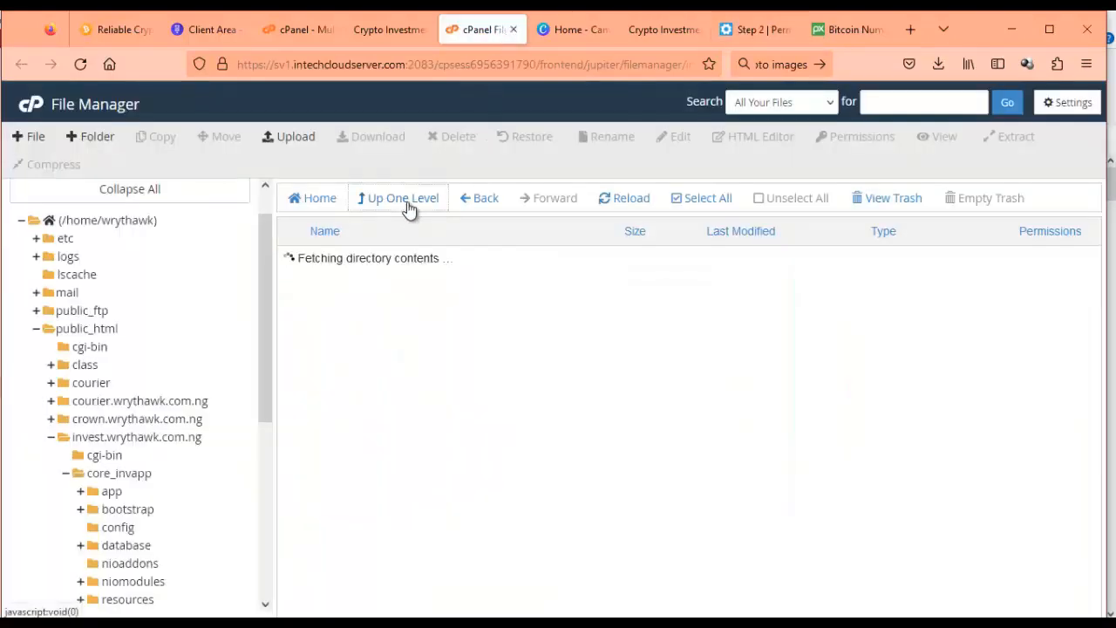
{"action": "right_click", "coordinate": [356, 291]}
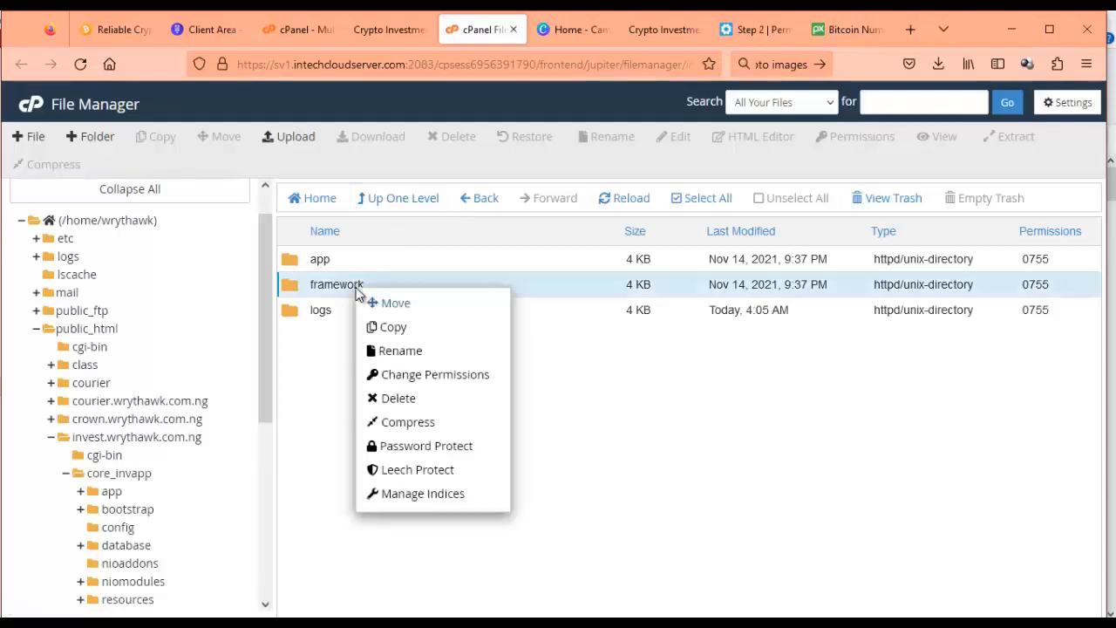
{"action": "left_click", "coordinate": [443, 376]}
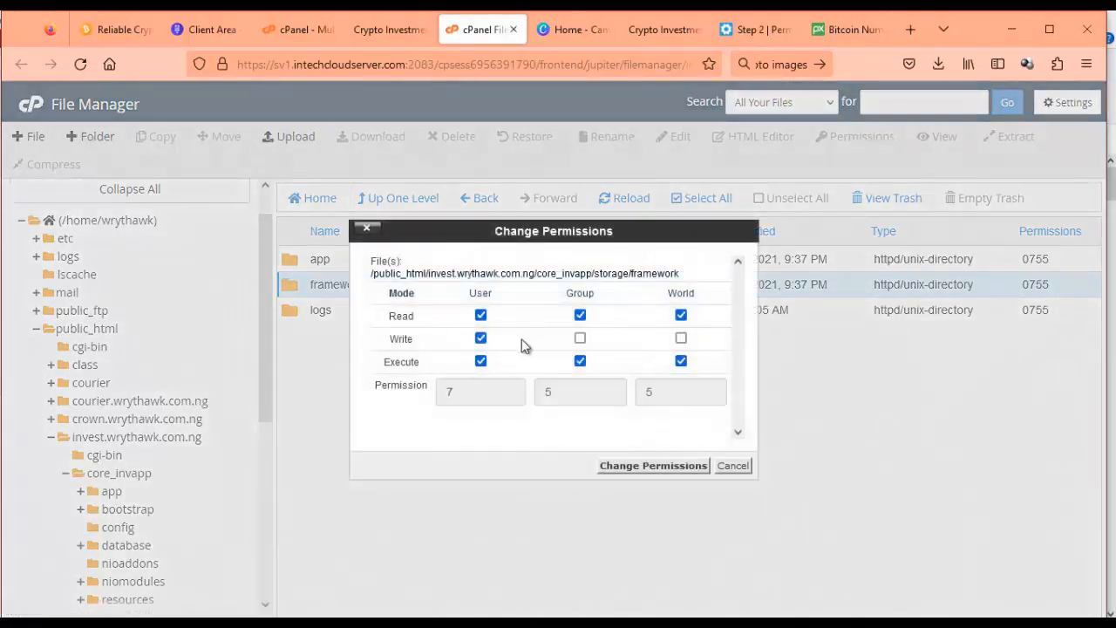
{"action": "left_click", "coordinate": [681, 338]}
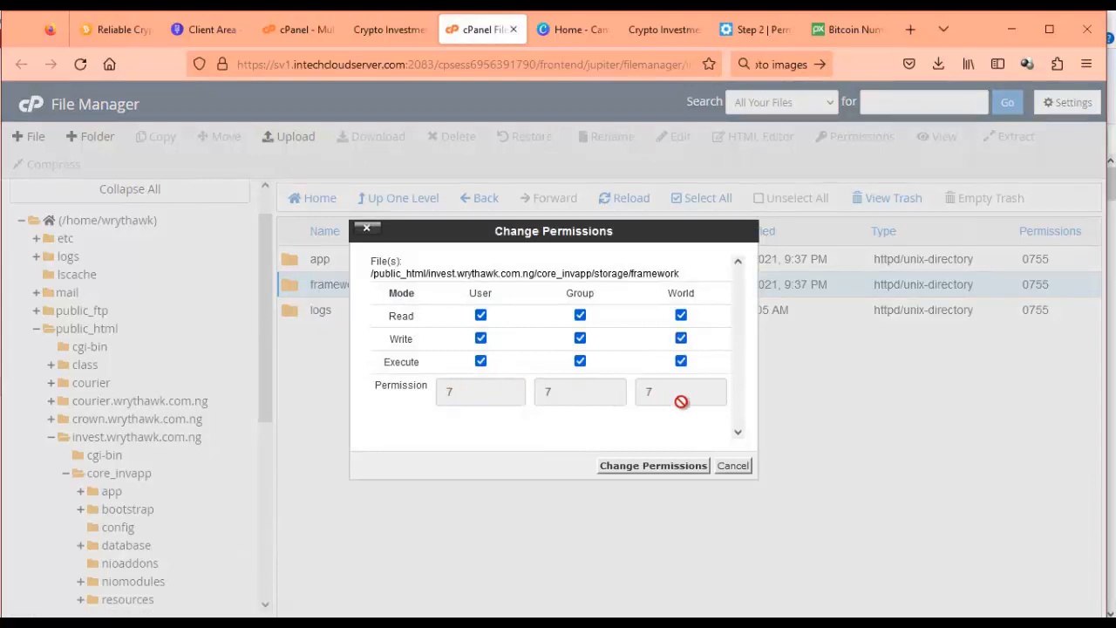
{"action": "left_click", "coordinate": [667, 472]}
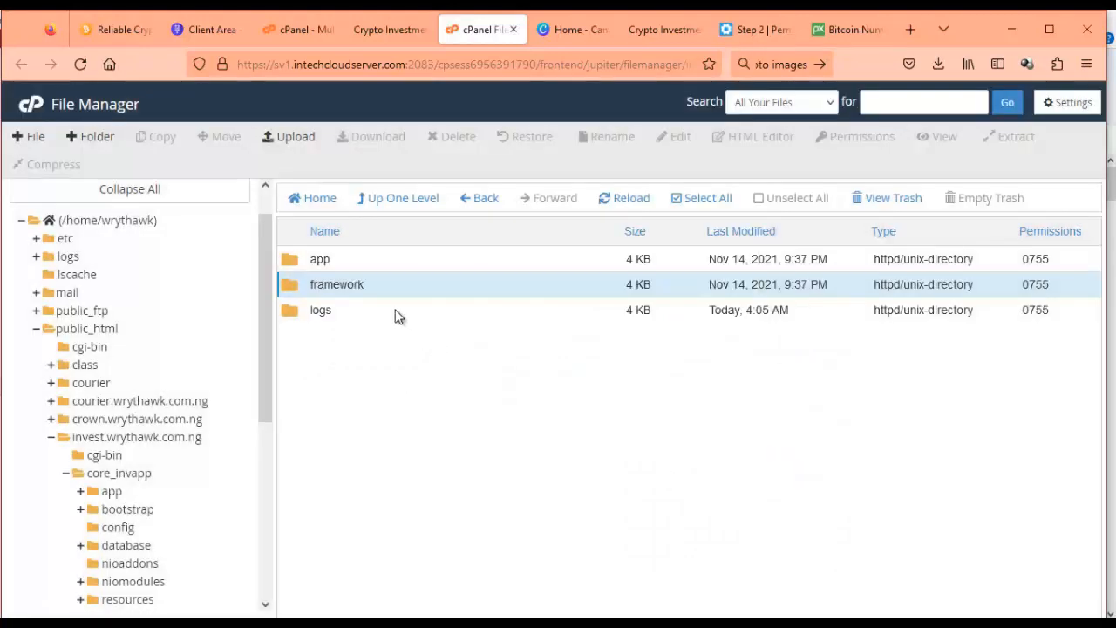
Give the logs folder 0777 permissions and return to the installer's Permissions page
{"action": "right_click", "coordinate": [395, 315]}
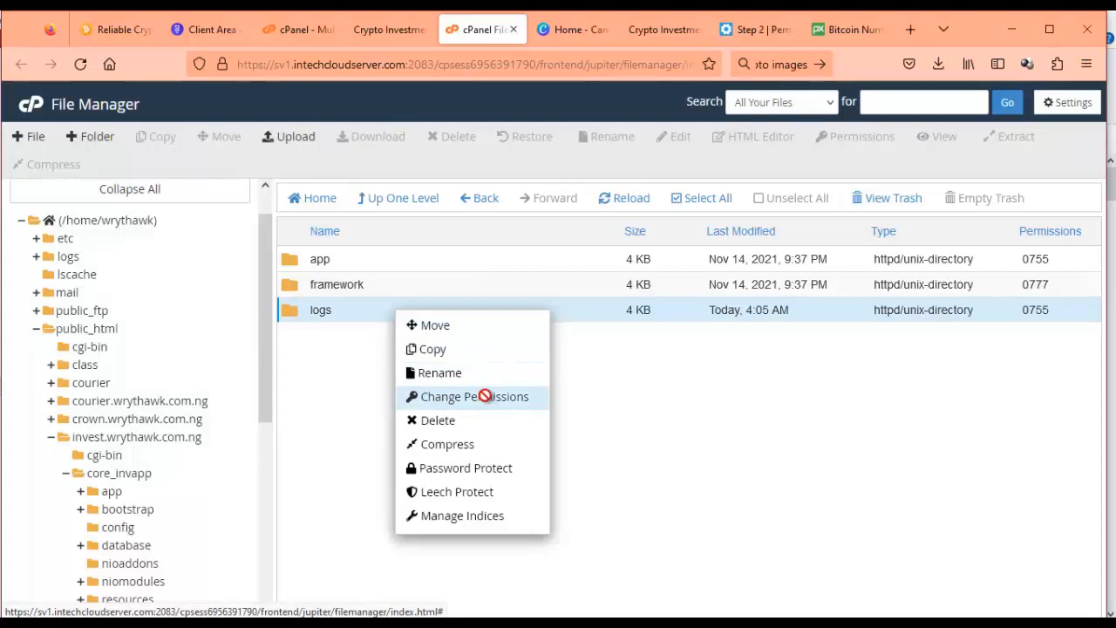
{"action": "left_click", "coordinate": [487, 399]}
{"action": "left_click", "coordinate": [581, 339]}
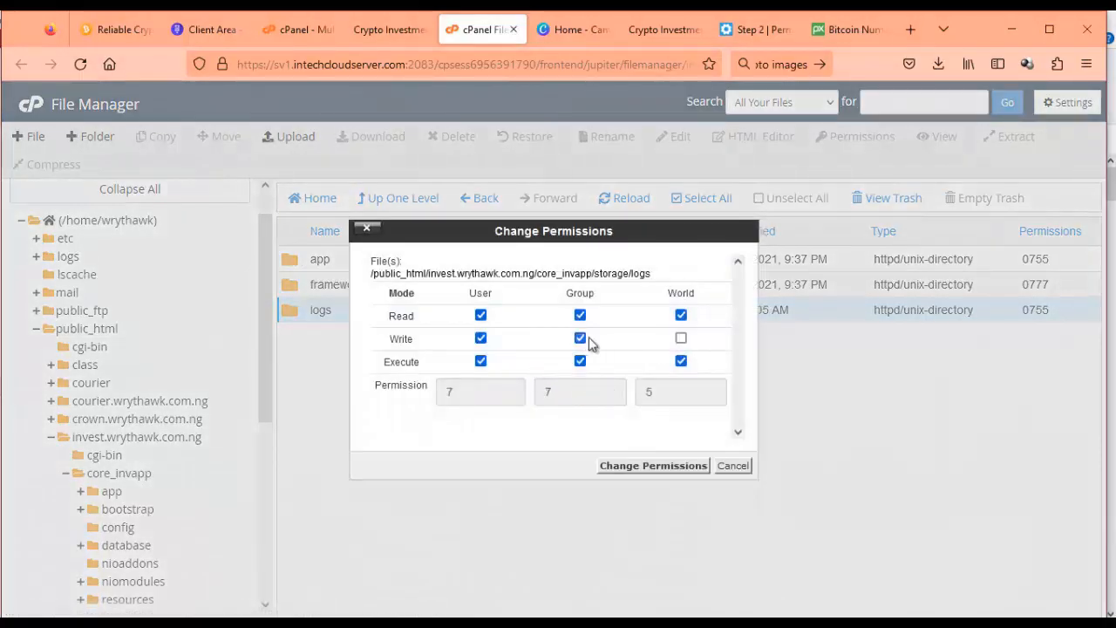
{"action": "left_click", "coordinate": [682, 339]}
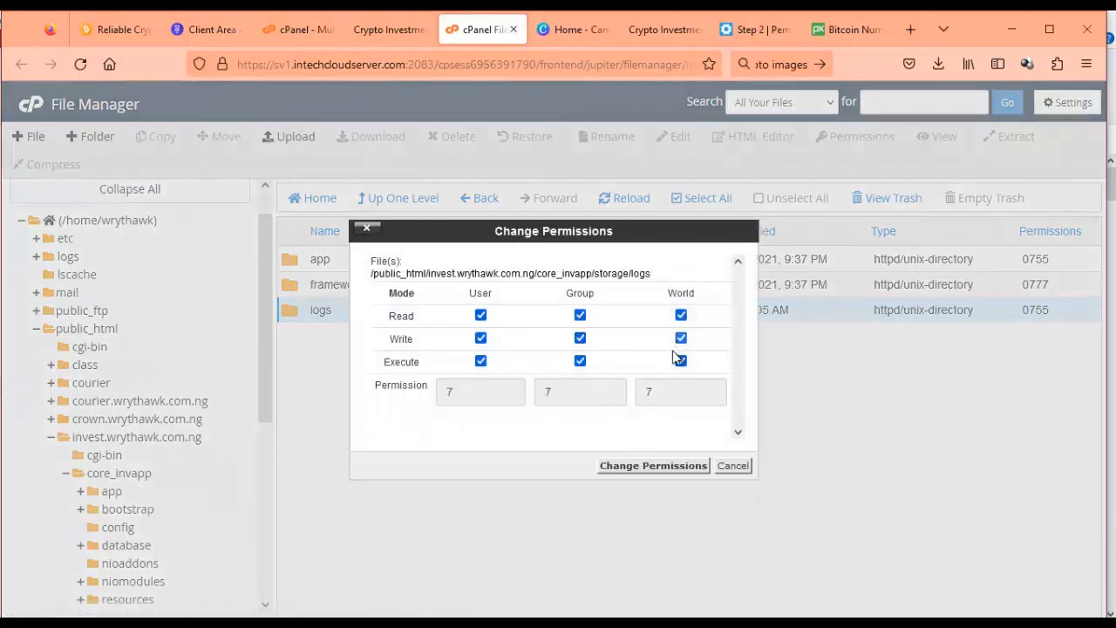
{"action": "left_click", "coordinate": [659, 468]}
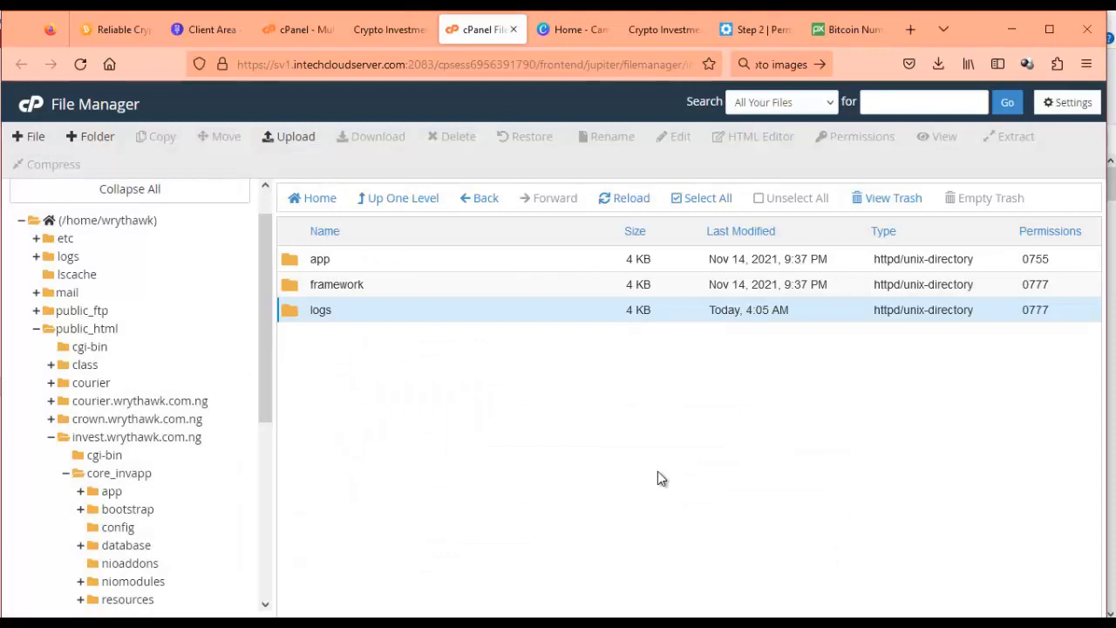
{"action": "left_click", "coordinate": [758, 30]}
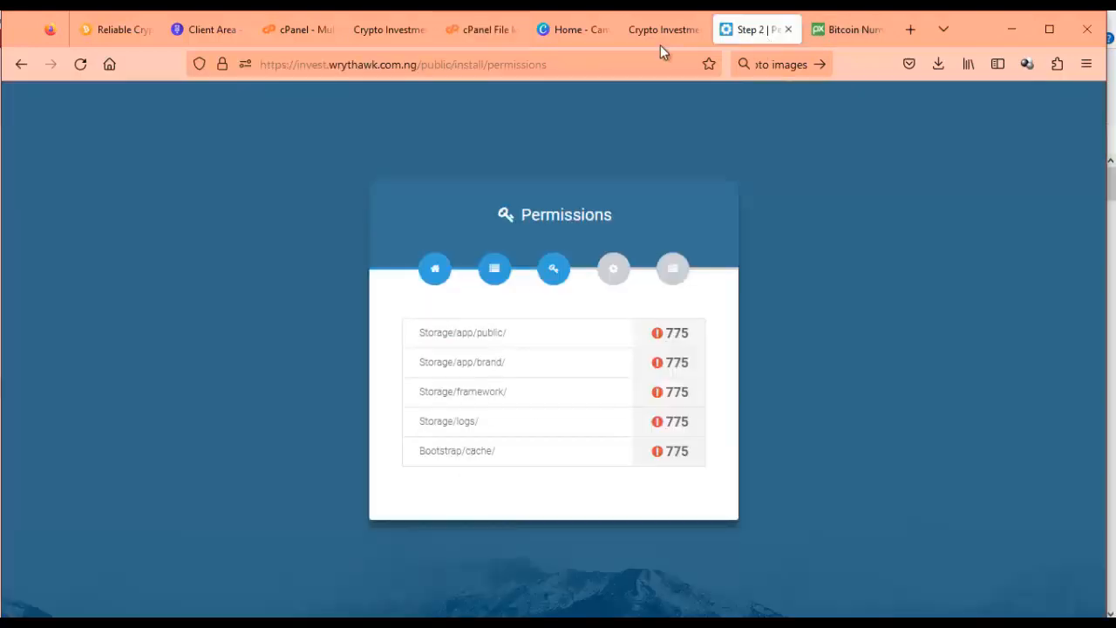
{"action": "left_click", "coordinate": [583, 33]}
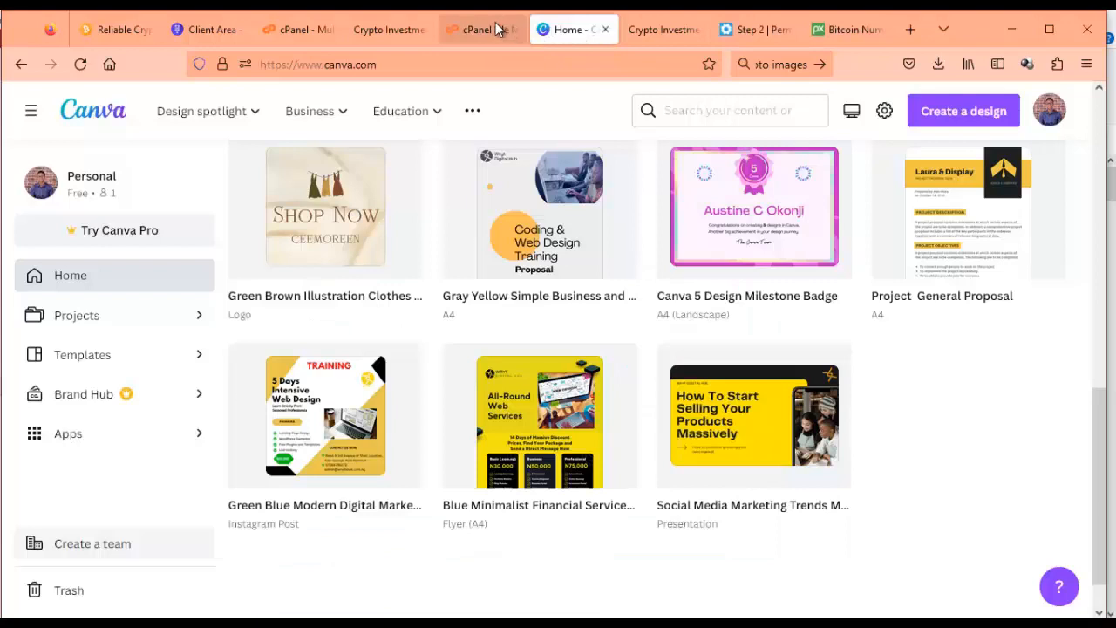
Give core_invapp/bootstrap/cache 0777 permissions, then go back to the installer's Permissions page
{"action": "left_click", "coordinate": [497, 30]}
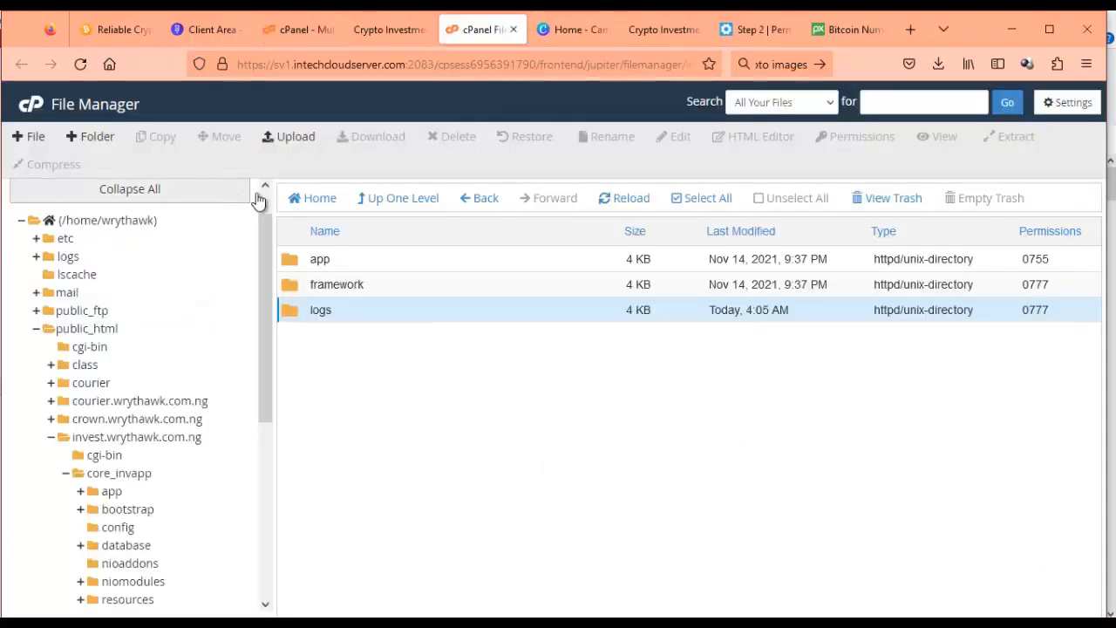
{"action": "left_click", "coordinate": [407, 202]}
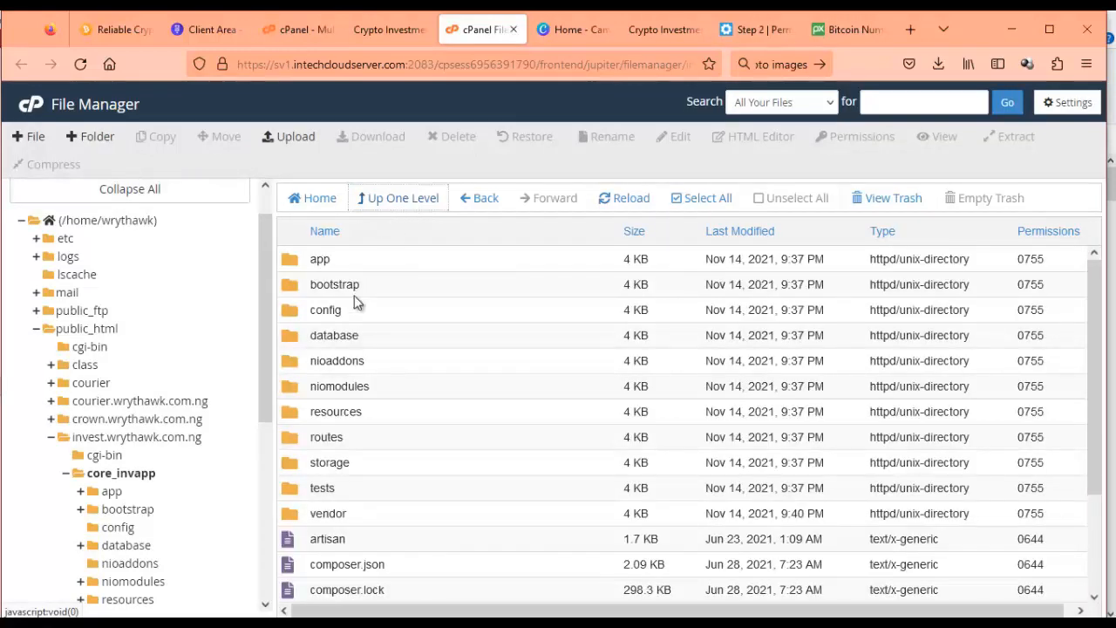
{"action": "double_click", "coordinate": [290, 287]}
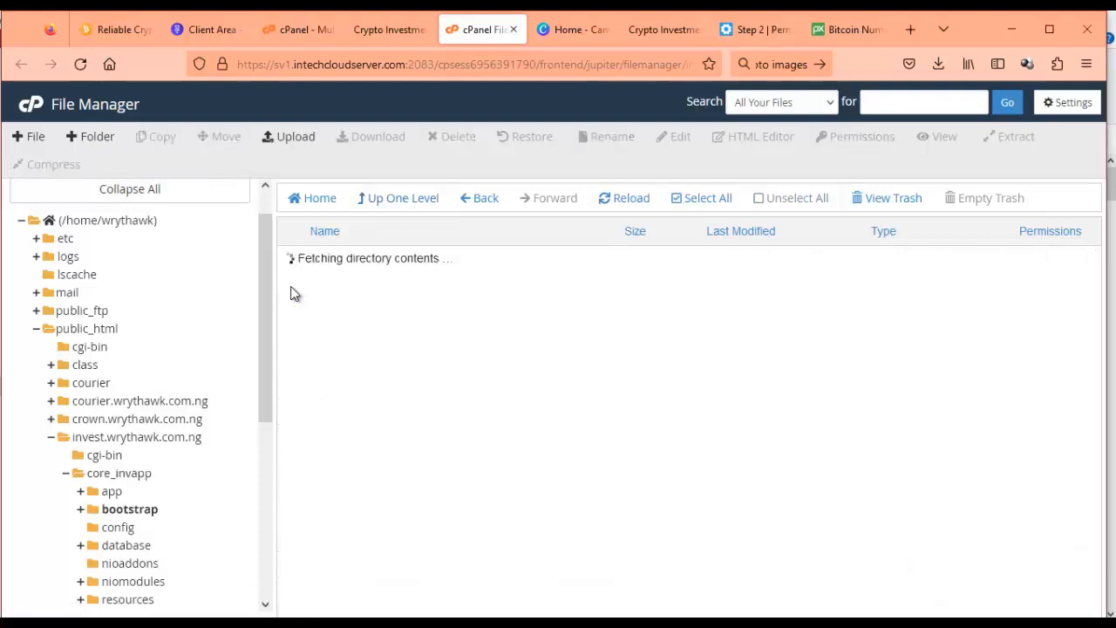
{"action": "right_click", "coordinate": [319, 260]}
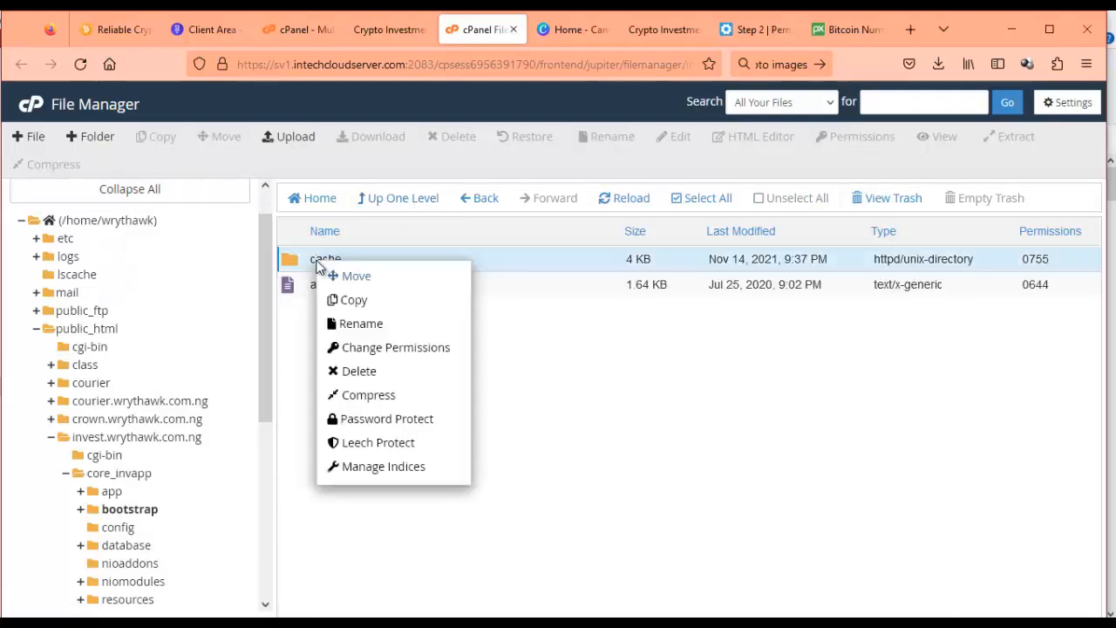
{"action": "left_click", "coordinate": [405, 344]}
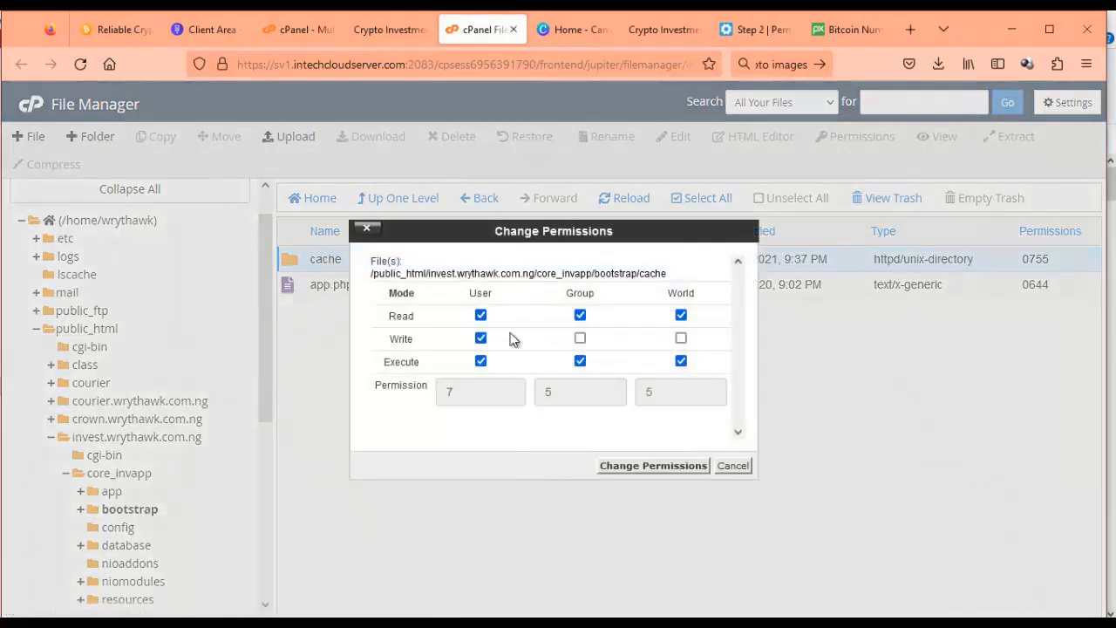
{"action": "left_click", "coordinate": [580, 338]}
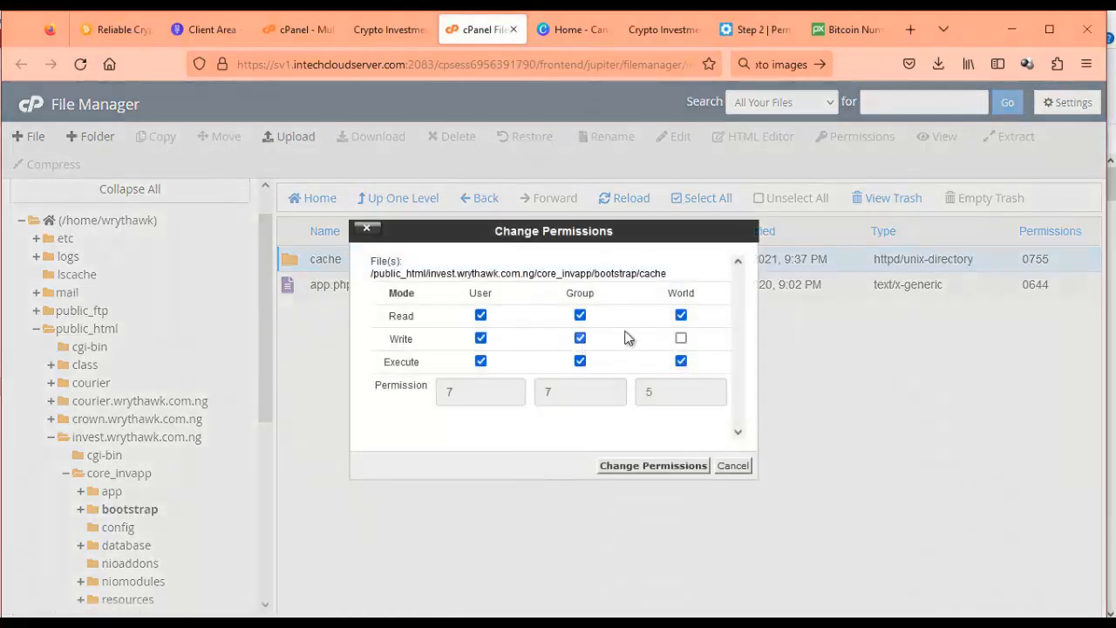
{"action": "left_click", "coordinate": [681, 338]}
{"action": "left_click", "coordinate": [664, 465]}
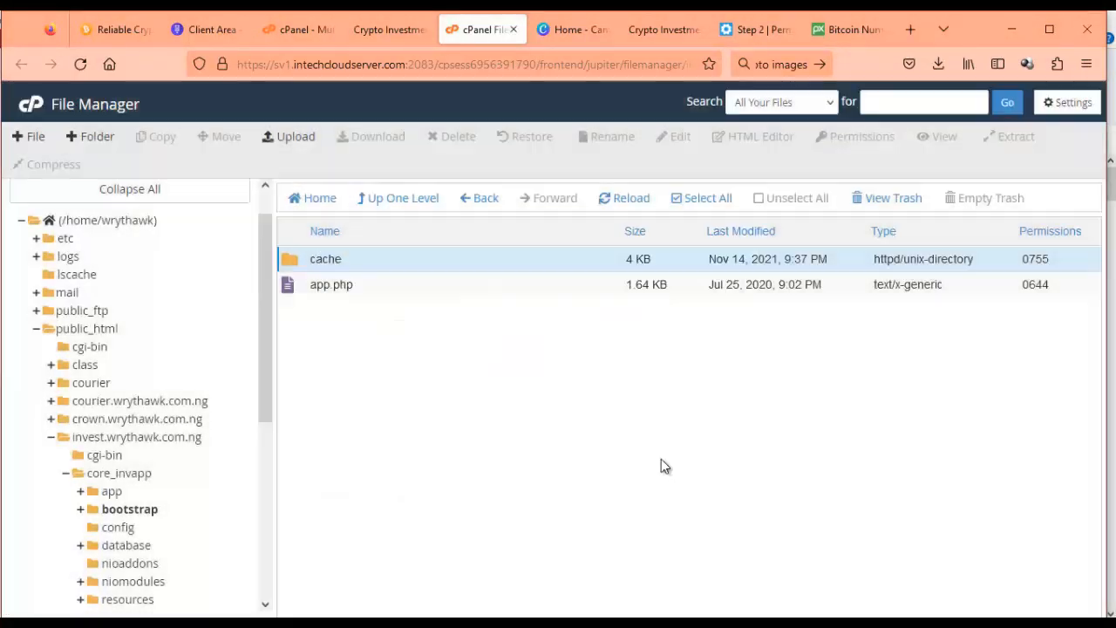
{"action": "left_click", "coordinate": [740, 32]}
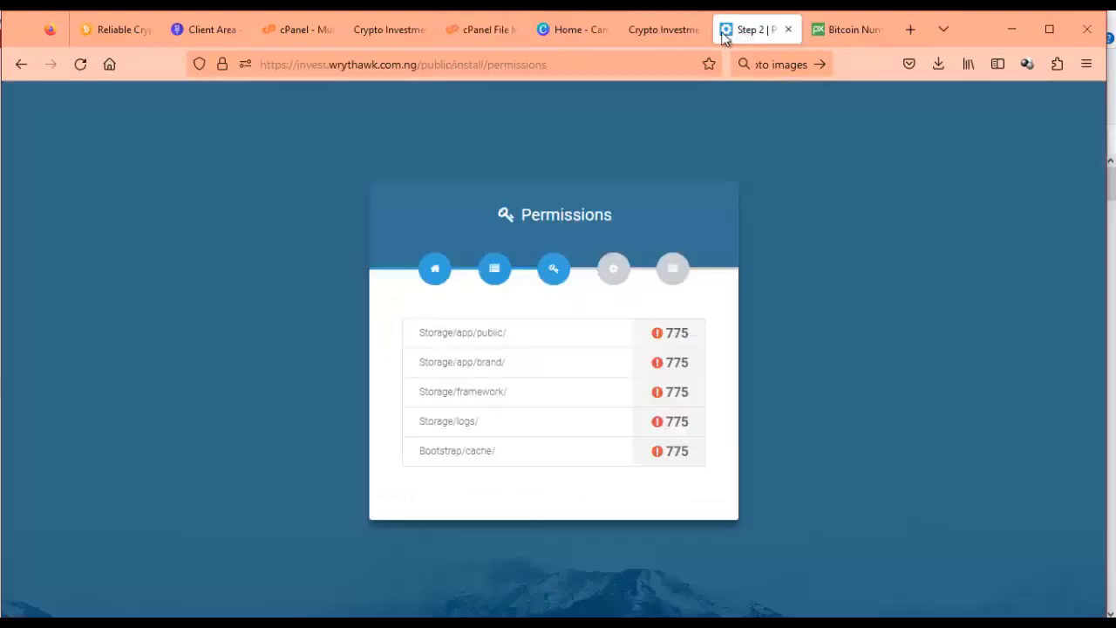
Recheck permissions, continue to the environment wizard, and set App Name to 'Crypto Investment'
{"action": "left_click", "coordinate": [78, 75]}
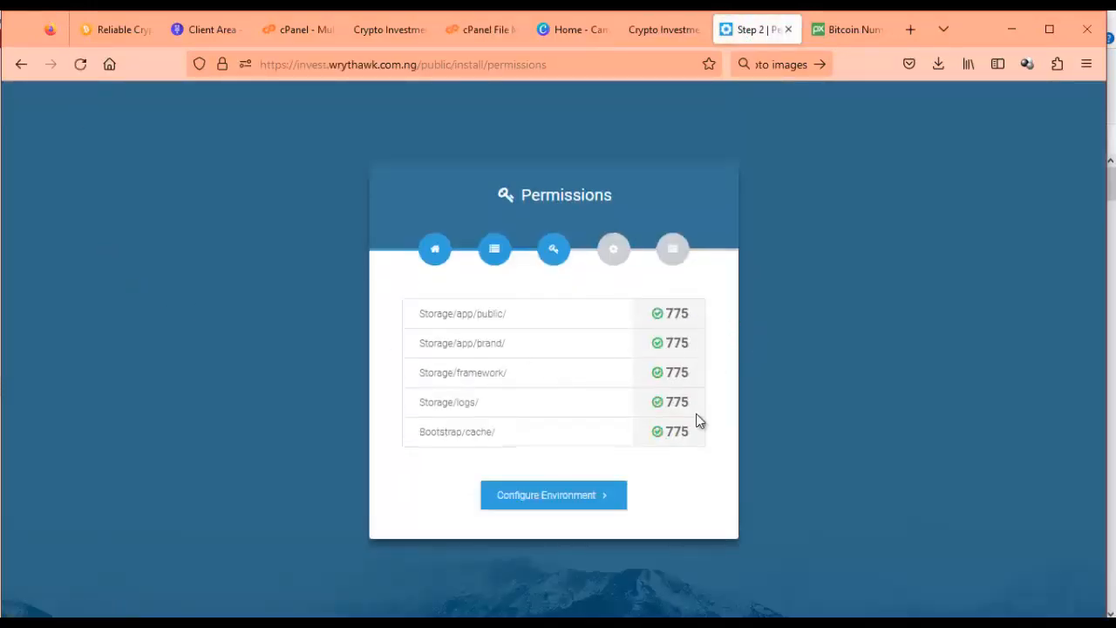
{"action": "left_click", "coordinate": [575, 494]}
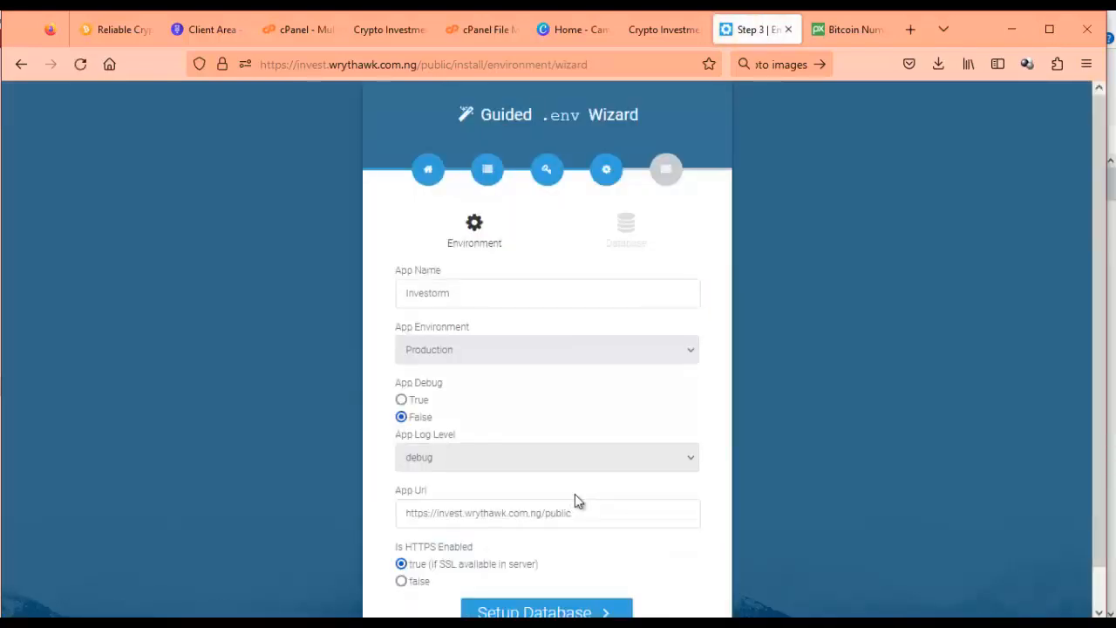
{"action": "left_click", "coordinate": [514, 299]}
{"action": "key", "text": "ctrl+a"}
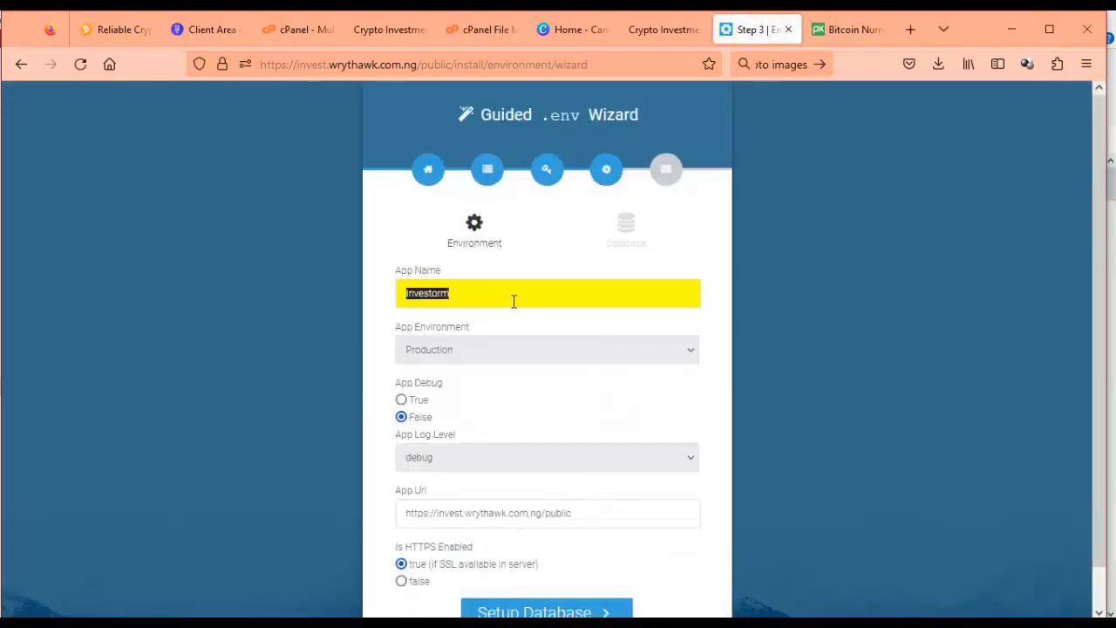
{"action": "key", "text": "BackSpace"}
{"action": "type", "text": "In"}
{"action": "key", "text": "BackSpace"}
{"action": "key", "text": "BackSpace"}
{"action": "type", "text": "Crypto"}
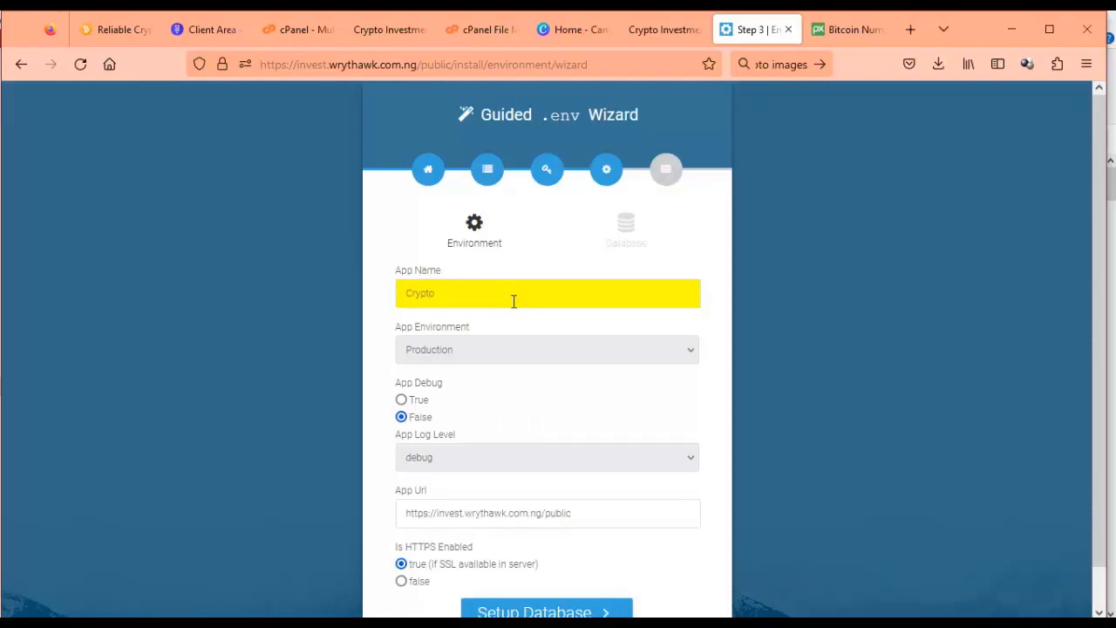
{"action": "type", "text": " Investment"}
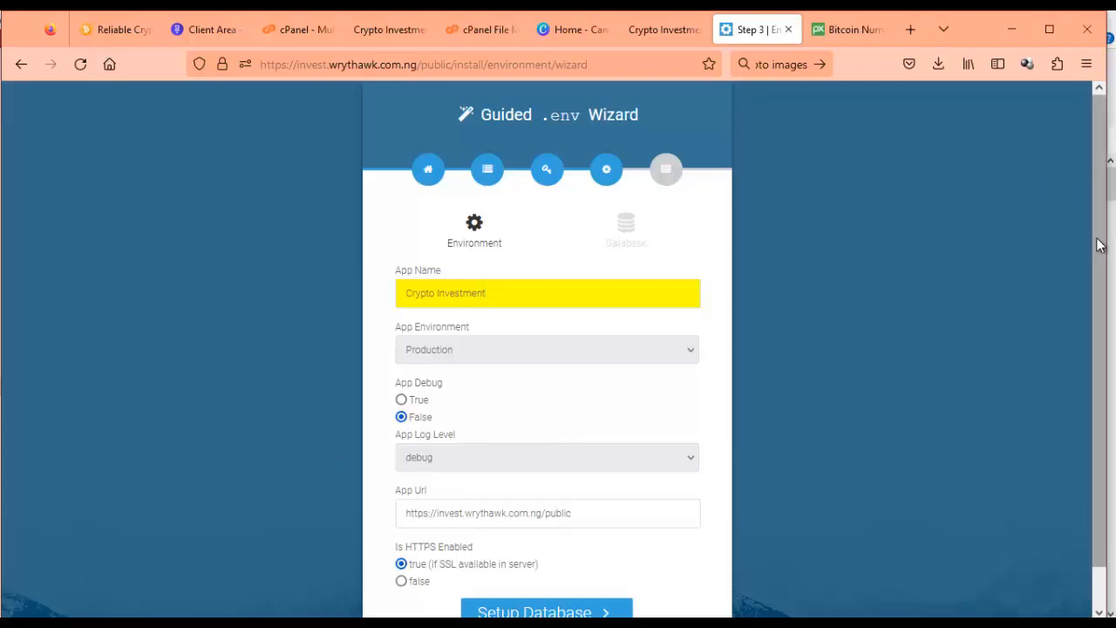
{"action": "left_click_drag", "start_coordinate": [1098, 254], "coordinate": [1105, 349]}
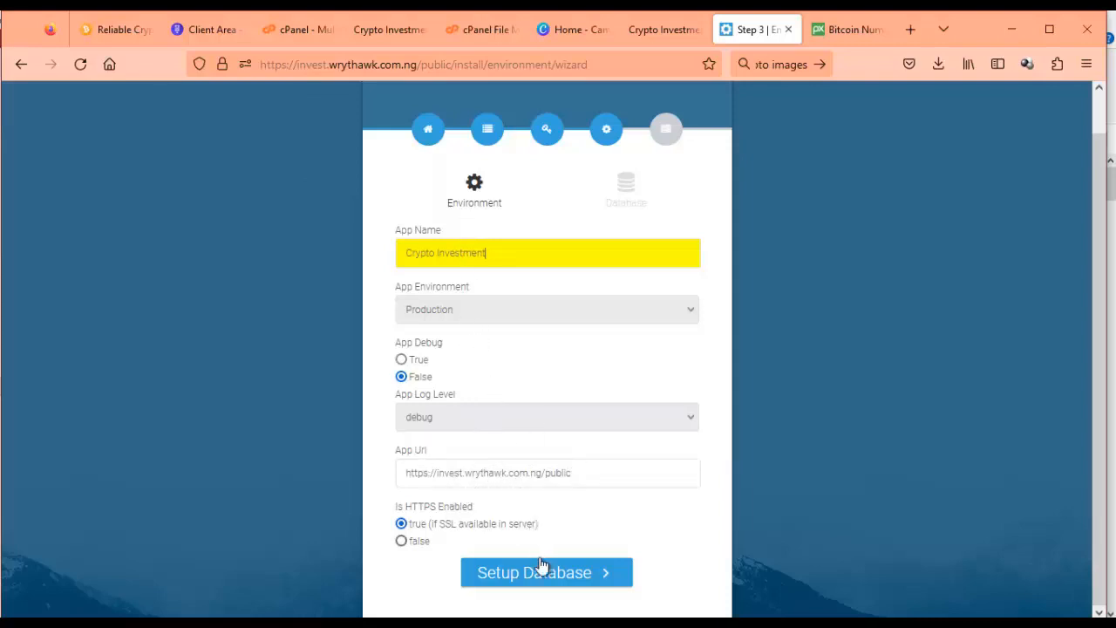
On the database step, paste wrythawk_invest from the notes as the Database Name
{"action": "left_click", "coordinate": [546, 582]}
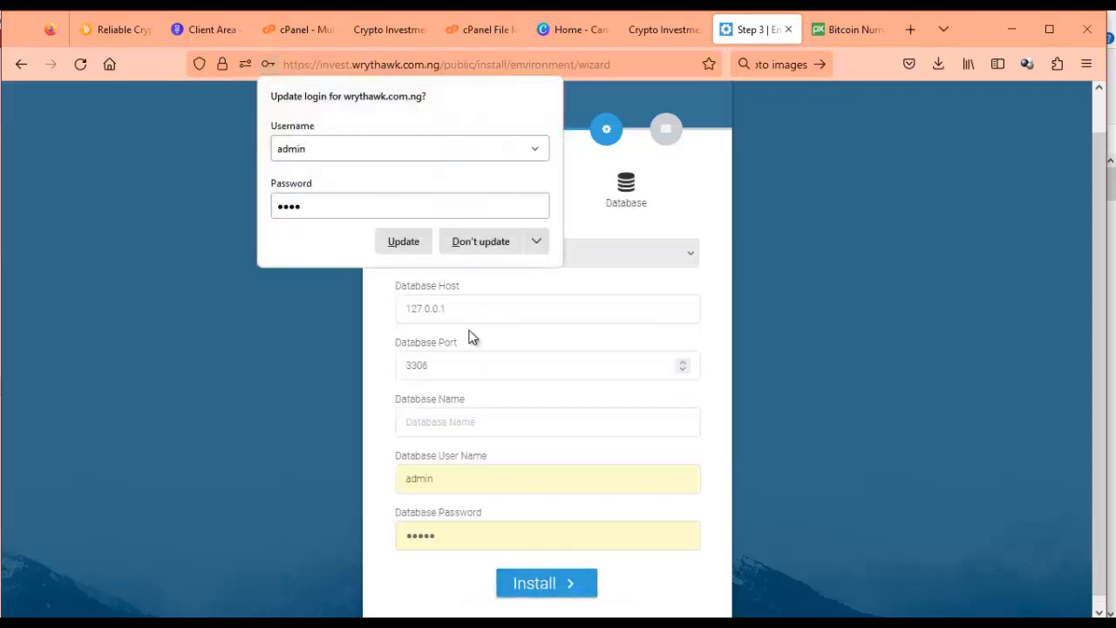
{"action": "left_click", "coordinate": [471, 333]}
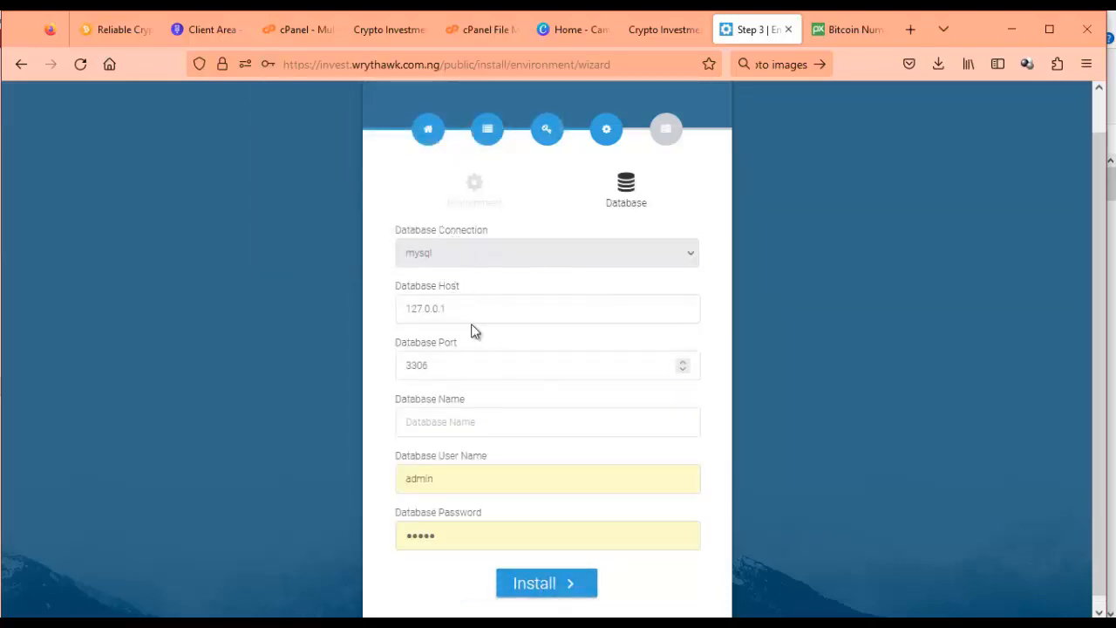
{"action": "left_click", "coordinate": [458, 425]}
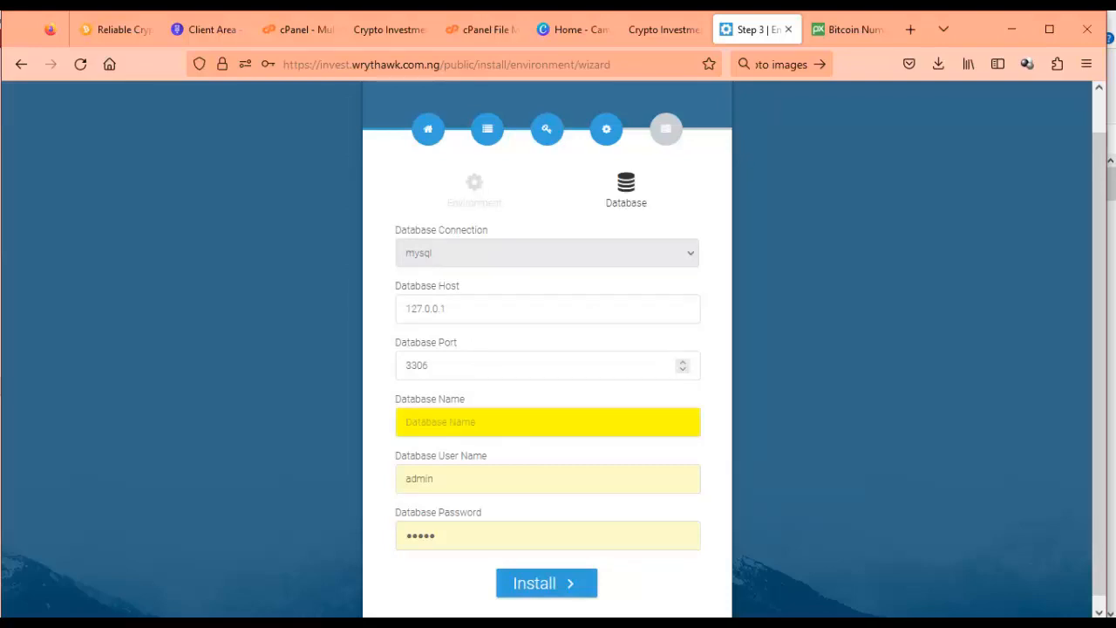
{"action": "left_click", "coordinate": [958, 622]}
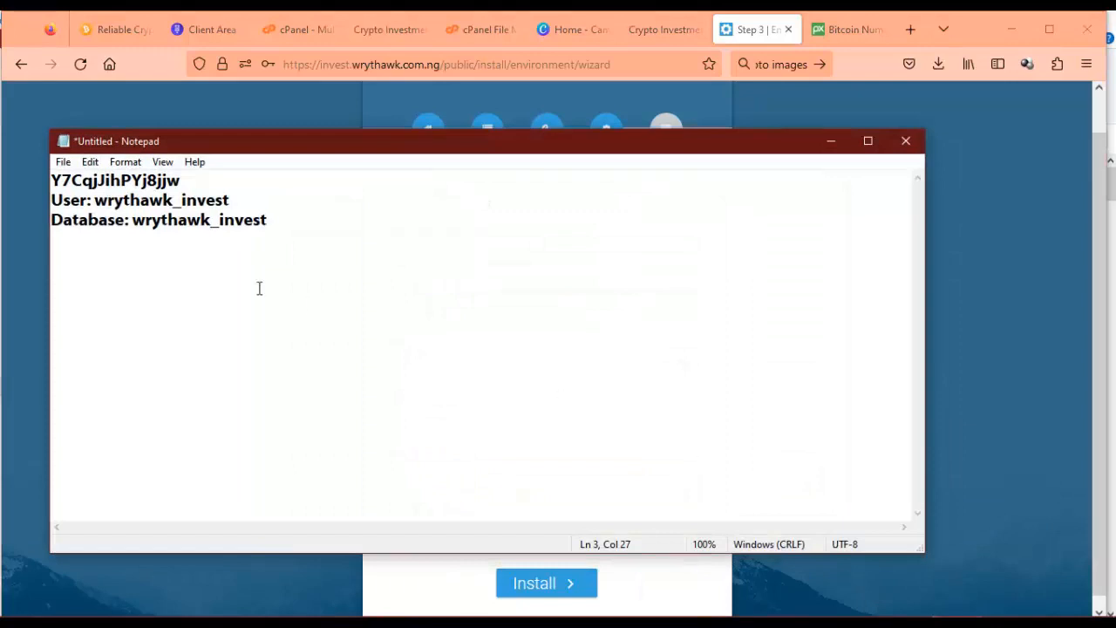
{"action": "left_click_drag", "start_coordinate": [94, 199], "coordinate": [231, 201]}
{"action": "key", "text": "ctrl+c"}
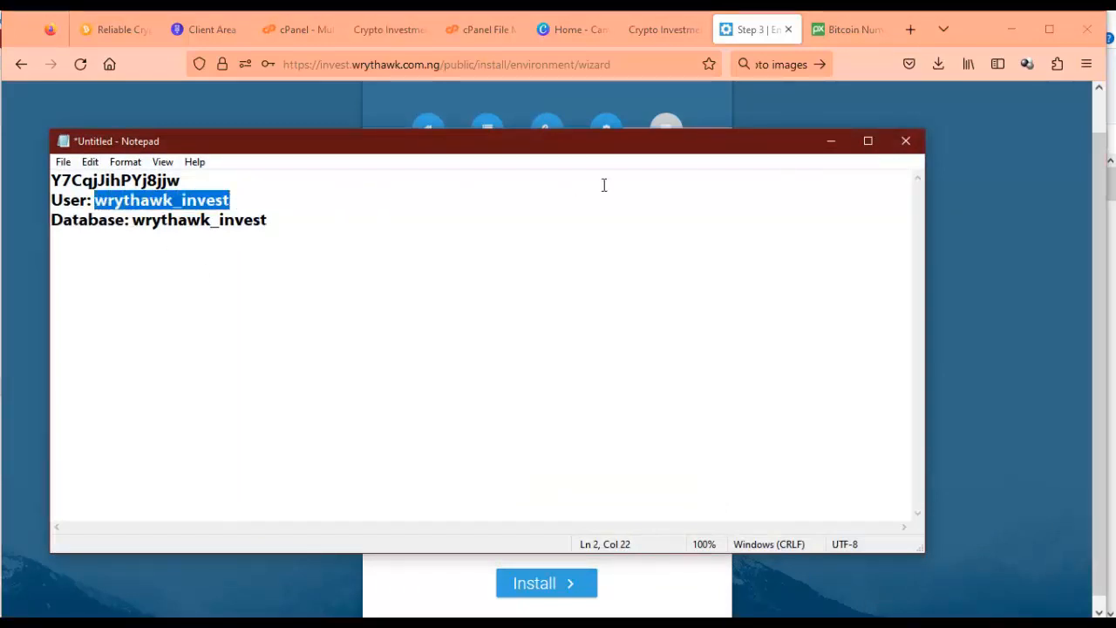
{"action": "left_click", "coordinate": [735, 117]}
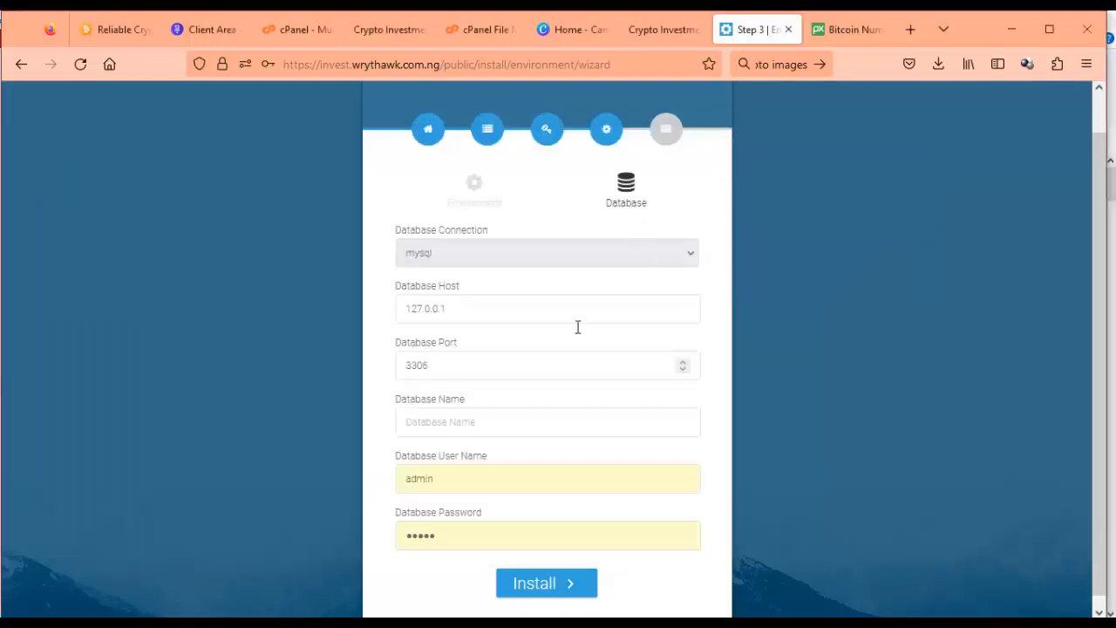
{"action": "left_click", "coordinate": [450, 419]}
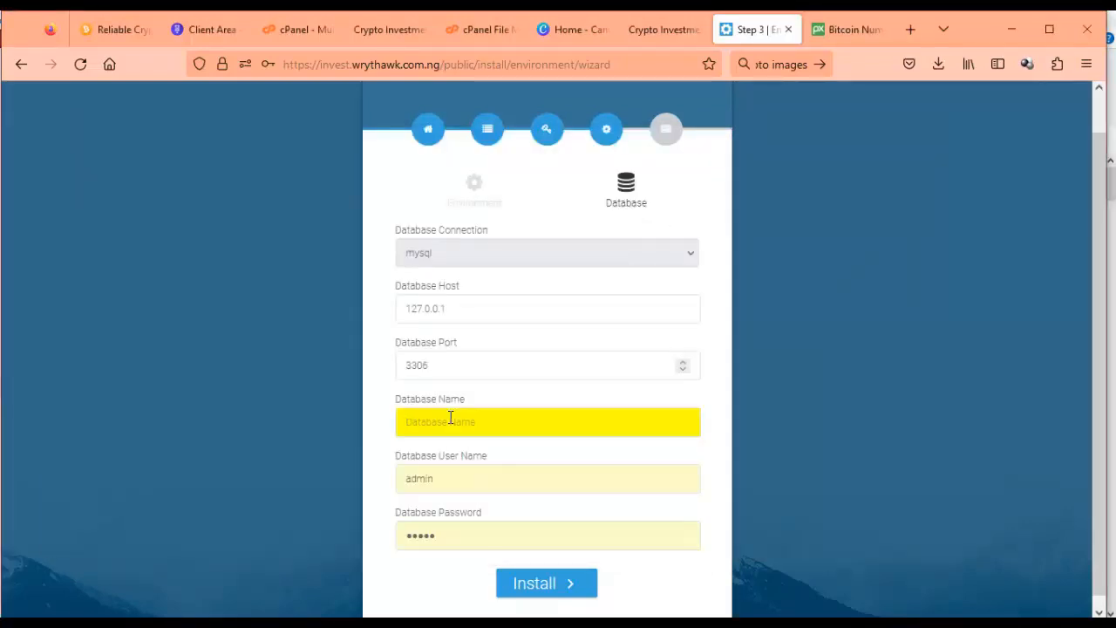
{"action": "key", "text": "ctrl+v"}
Paste wrythawk_invest as User Name and the saved database password, then start the installation
{"action": "double_click", "coordinate": [457, 472]}
{"action": "key", "text": "ctrl+v"}
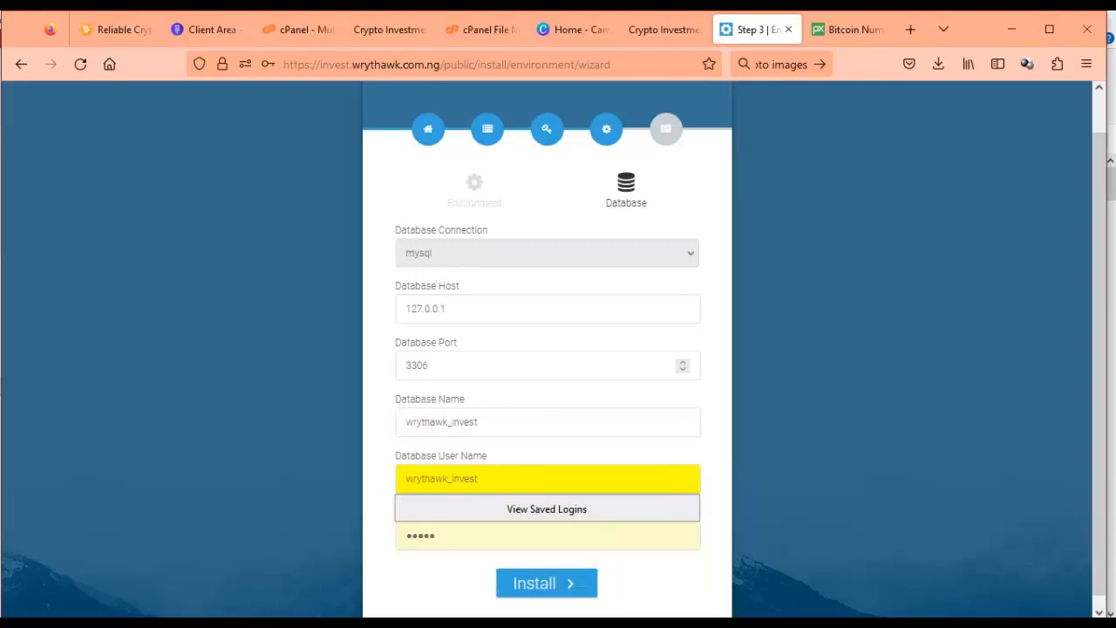
{"action": "key", "text": "alt+Tab"}
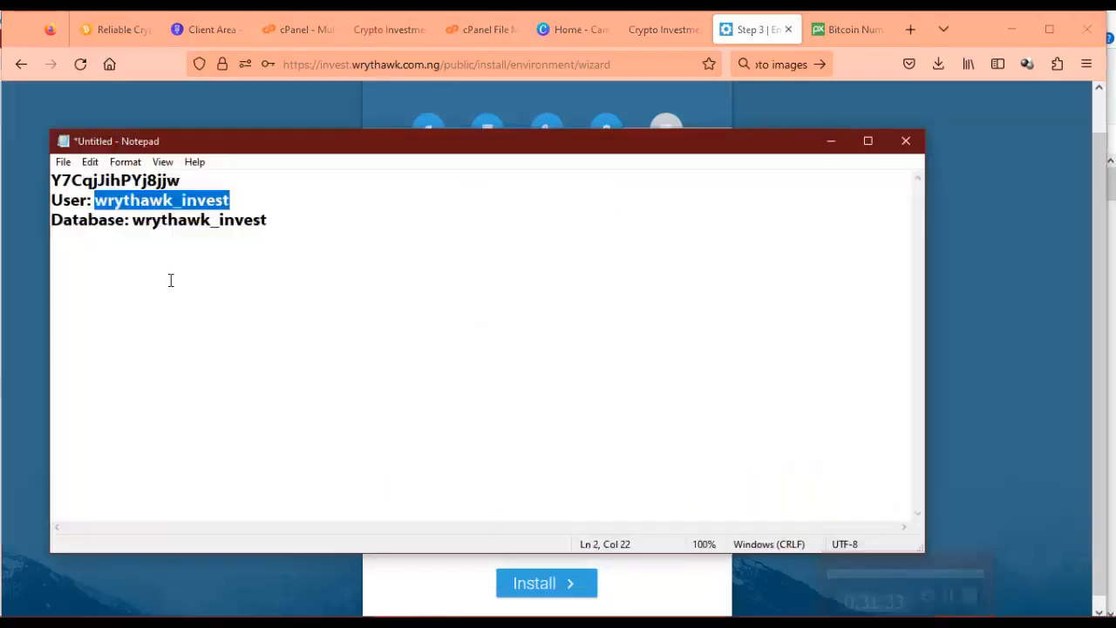
{"action": "left_click_drag", "start_coordinate": [54, 180], "coordinate": [178, 167]}
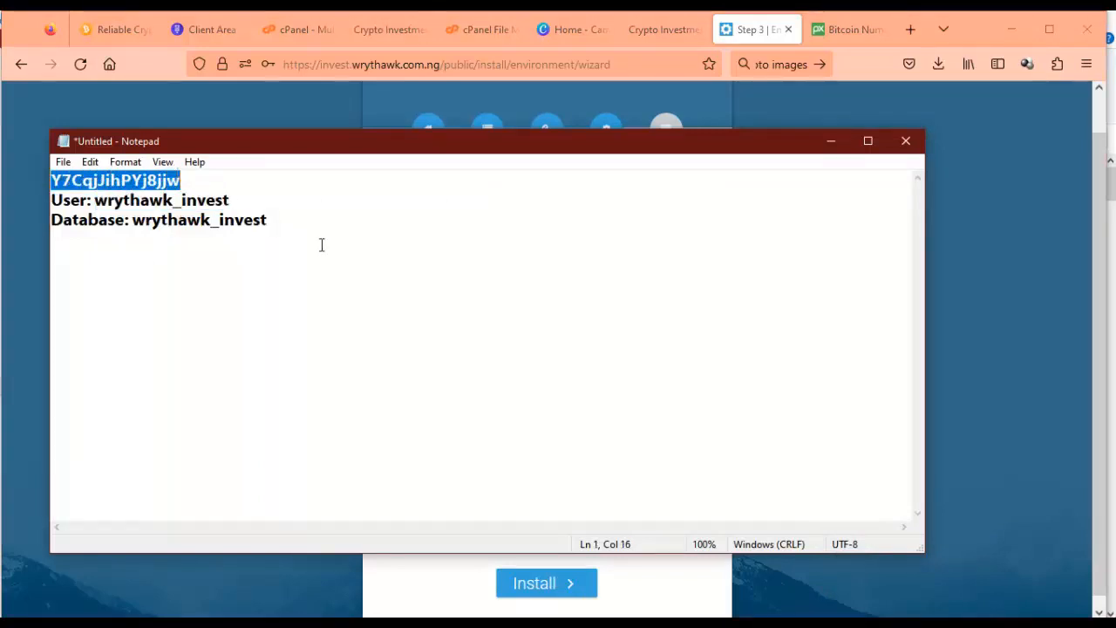
{"action": "left_click", "coordinate": [801, 579]}
{"action": "left_click", "coordinate": [483, 538]}
{"action": "key", "text": "ctrl+a"}
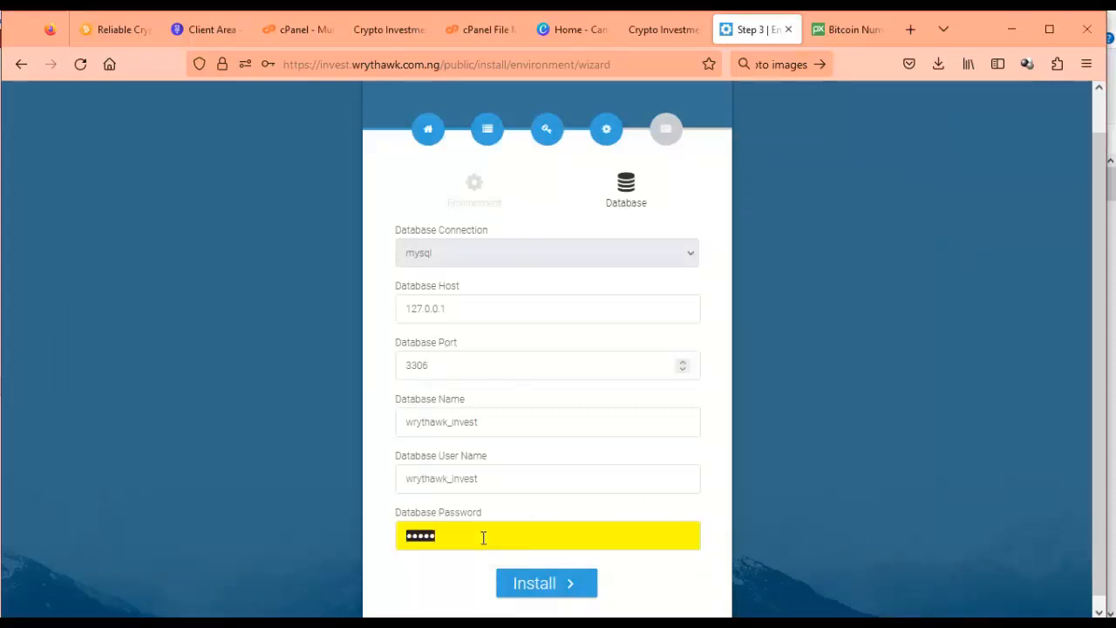
{"action": "key", "text": "ctrl+v"}
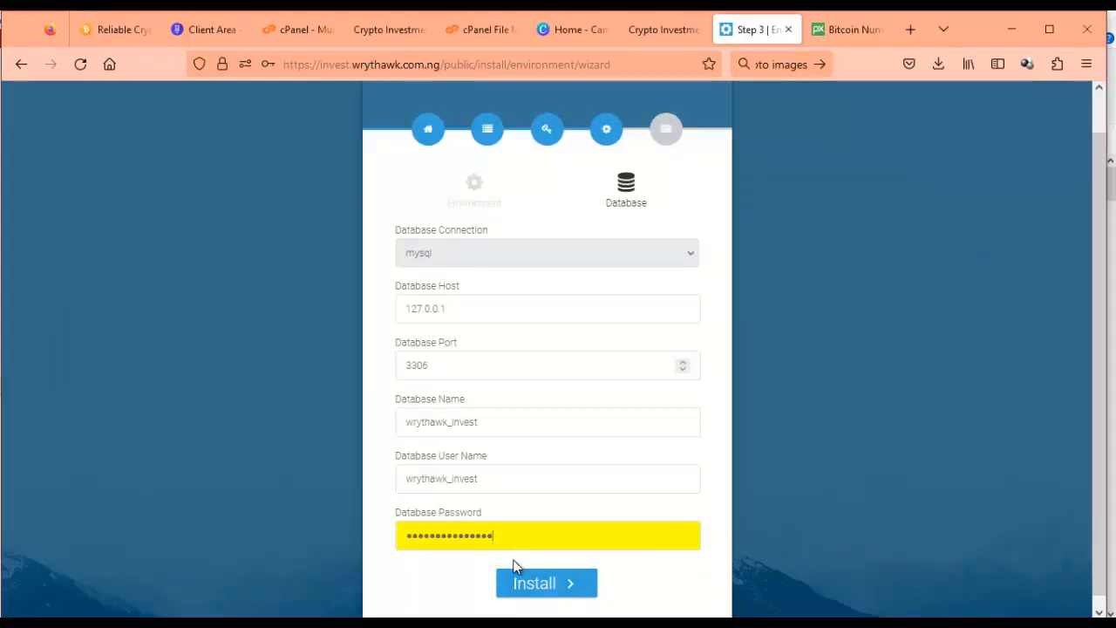
{"action": "left_click", "coordinate": [528, 584]}
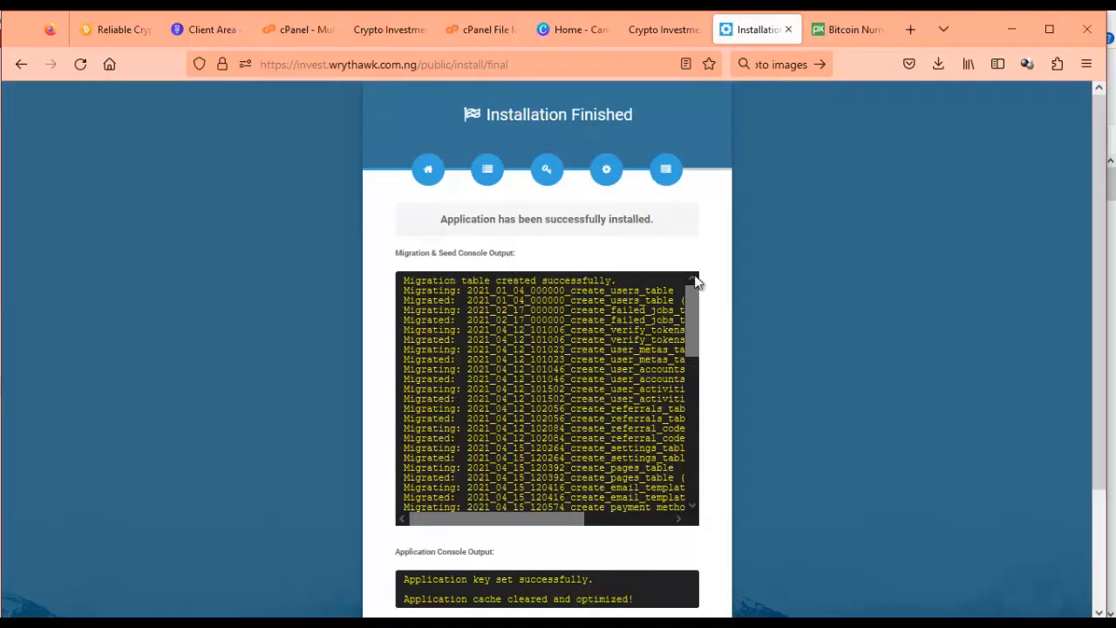
Review the migration output and complete the installation
{"action": "left_click_drag", "start_coordinate": [688, 339], "coordinate": [695, 472]}
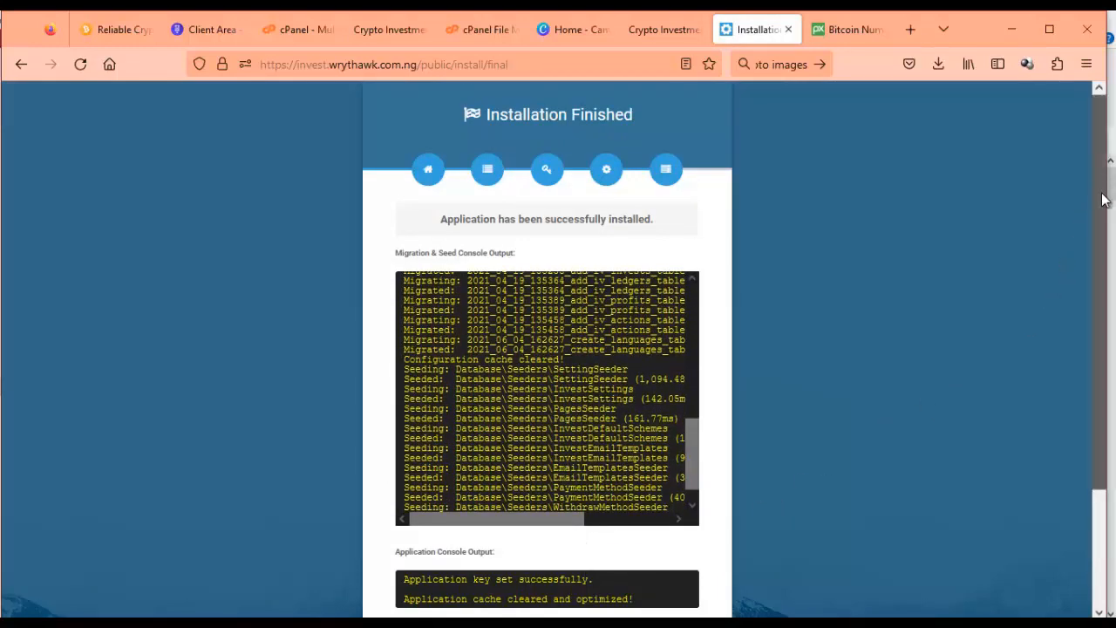
{"action": "left_click_drag", "start_coordinate": [1104, 200], "coordinate": [1104, 311]}
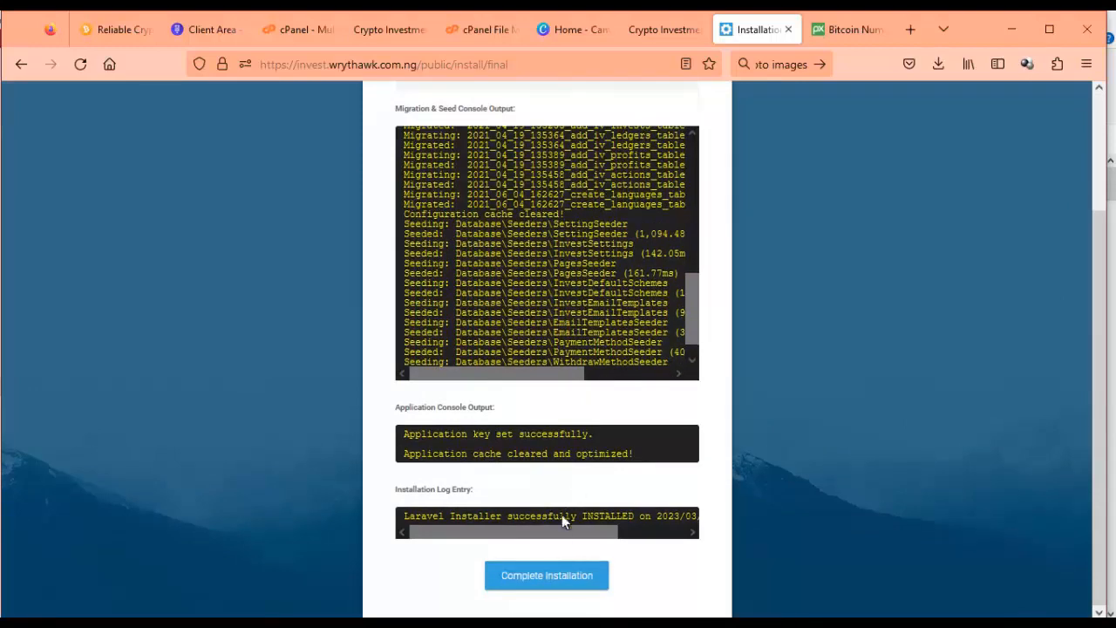
{"action": "left_click", "coordinate": [561, 583]}
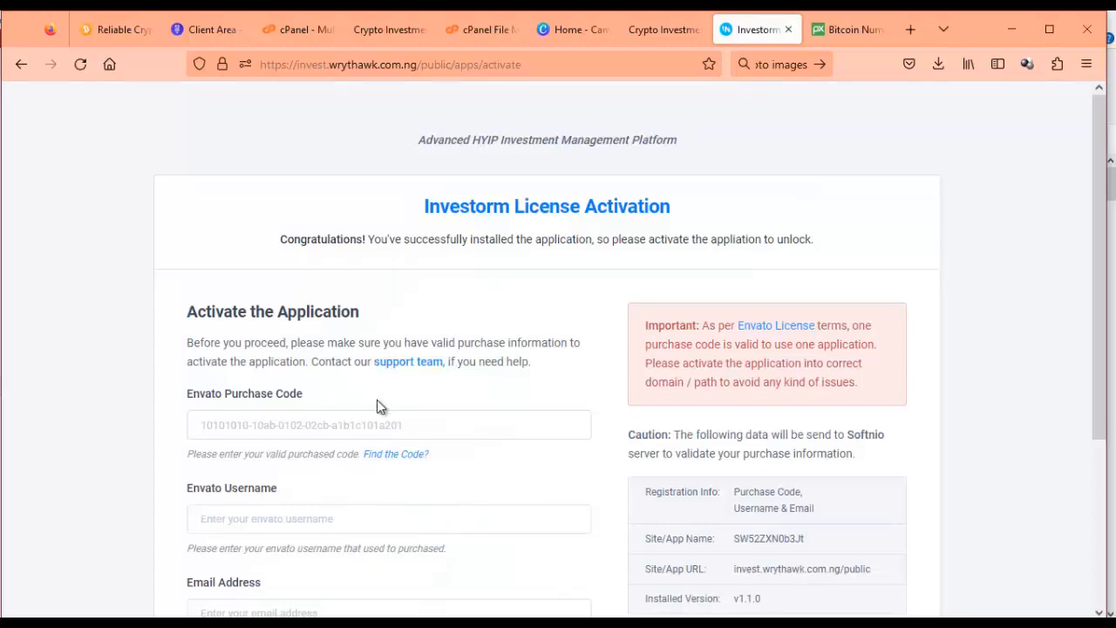
Open purchase code.txt from invest.wrythawk.com.ng/invest in the cPanel editor and select the purchase code
{"action": "left_click", "coordinate": [378, 424]}
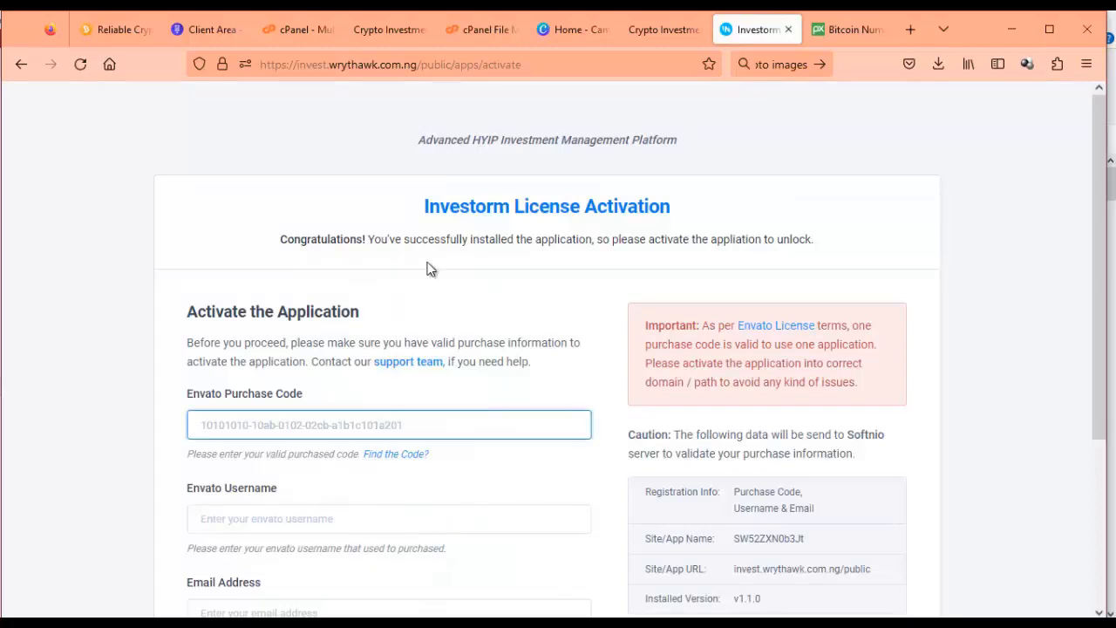
{"action": "left_click", "coordinate": [492, 32]}
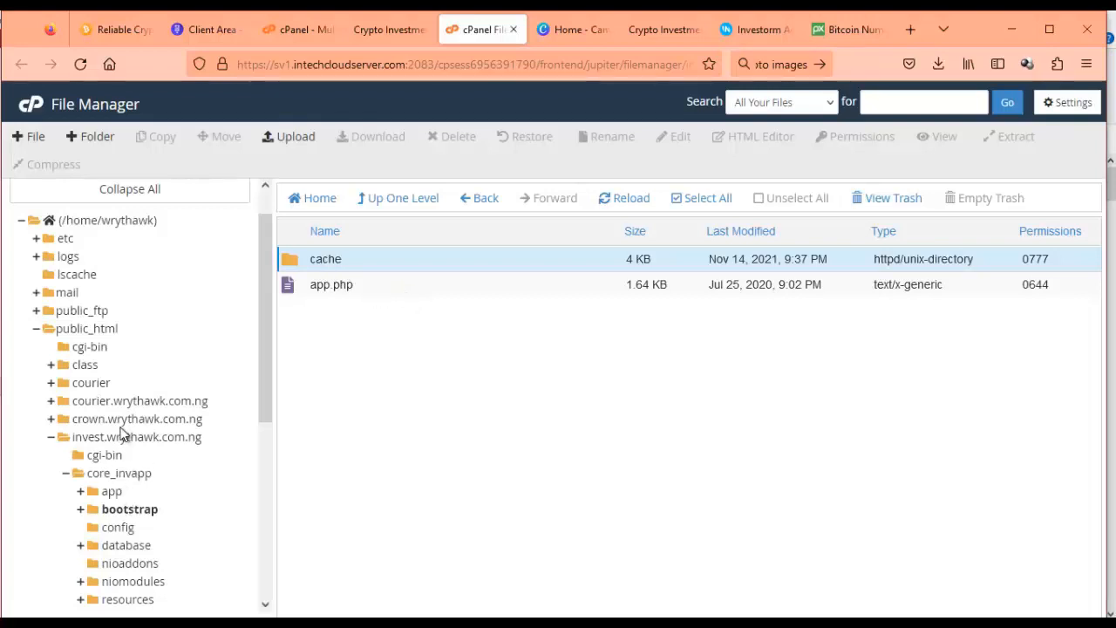
{"action": "left_click", "coordinate": [113, 439]}
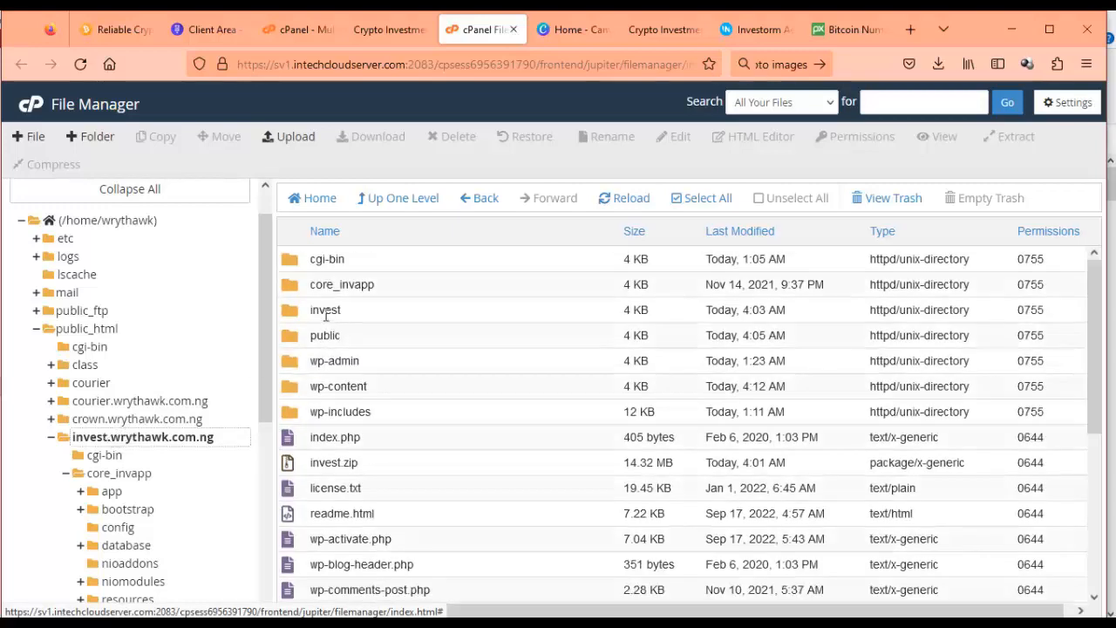
{"action": "double_click", "coordinate": [290, 312]}
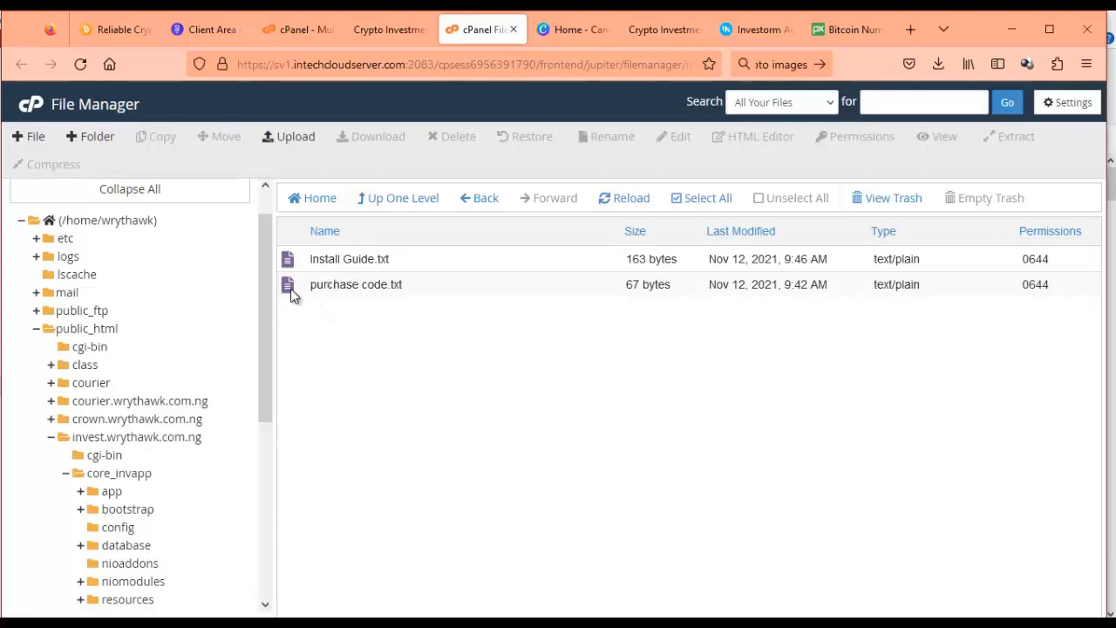
{"action": "left_click", "coordinate": [315, 286]}
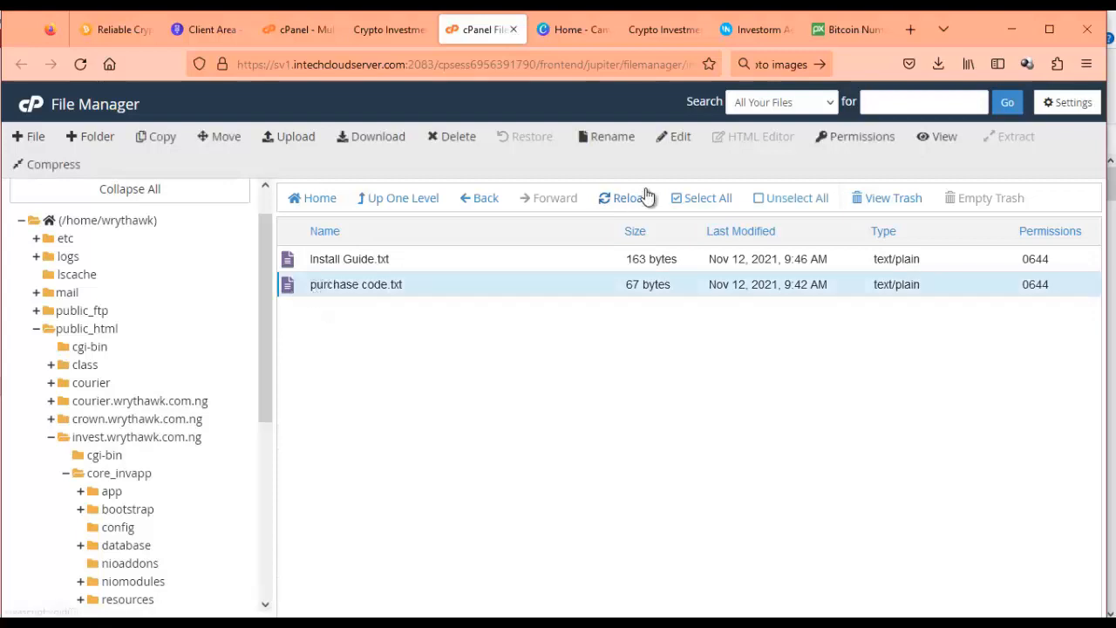
{"action": "left_click", "coordinate": [677, 137]}
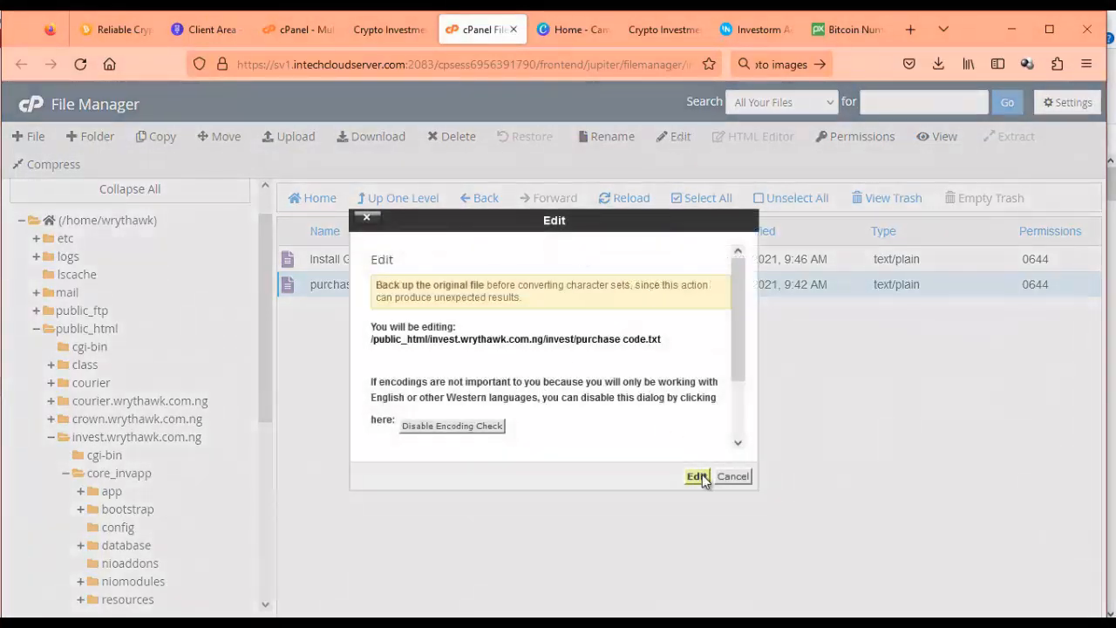
{"action": "left_click", "coordinate": [702, 476]}
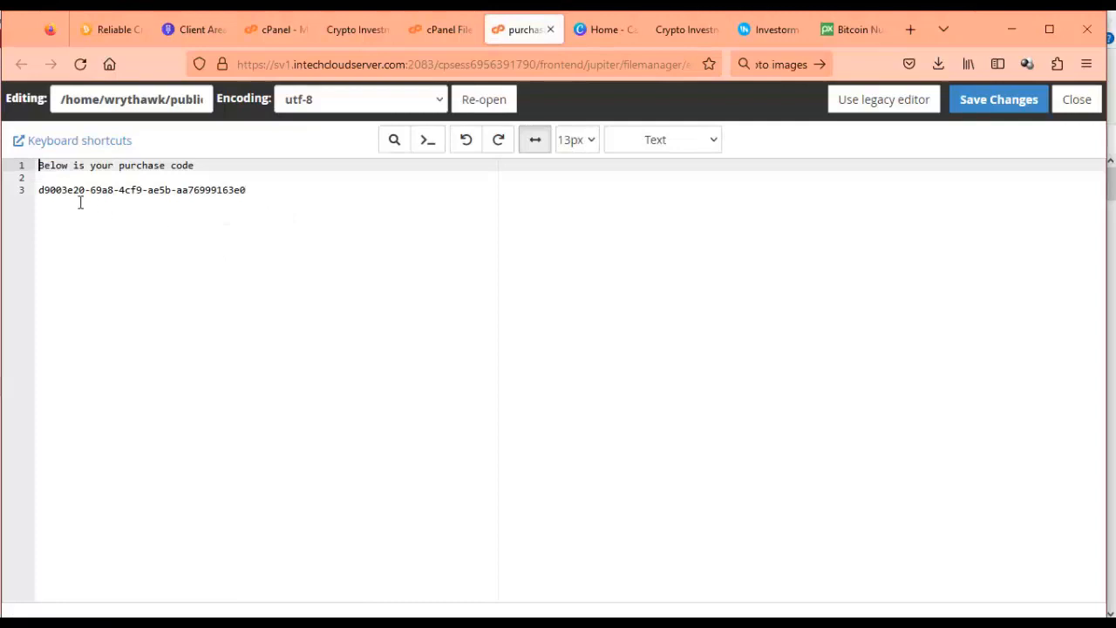
{"action": "left_click_drag", "start_coordinate": [40, 190], "coordinate": [249, 190]}
{"action": "key", "text": "ctrl+c"}
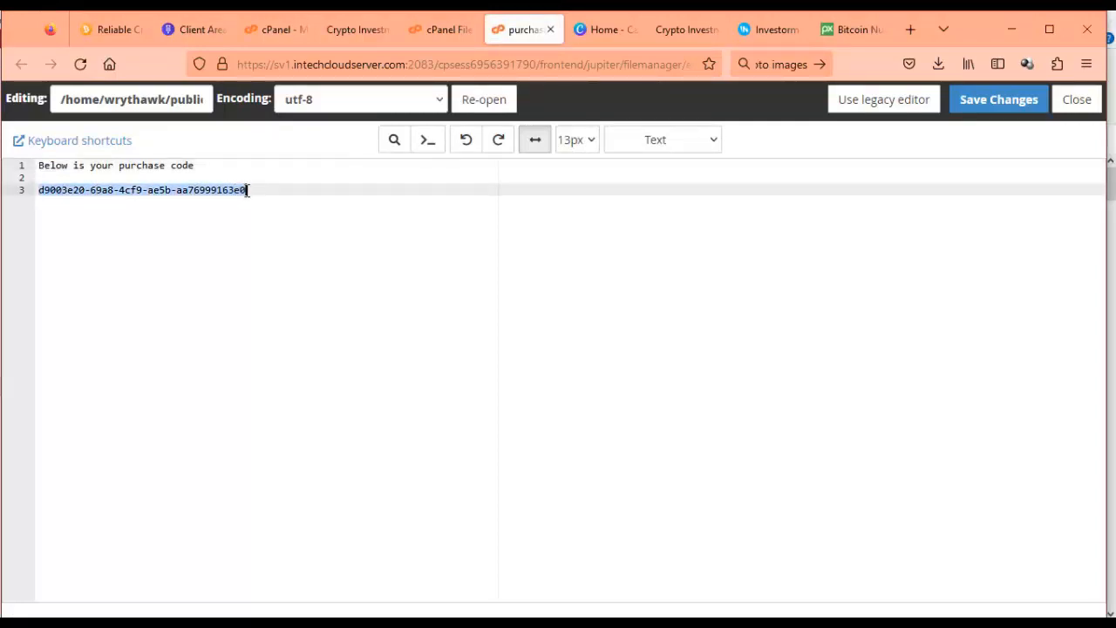
{"action": "left_click", "coordinate": [771, 29]}
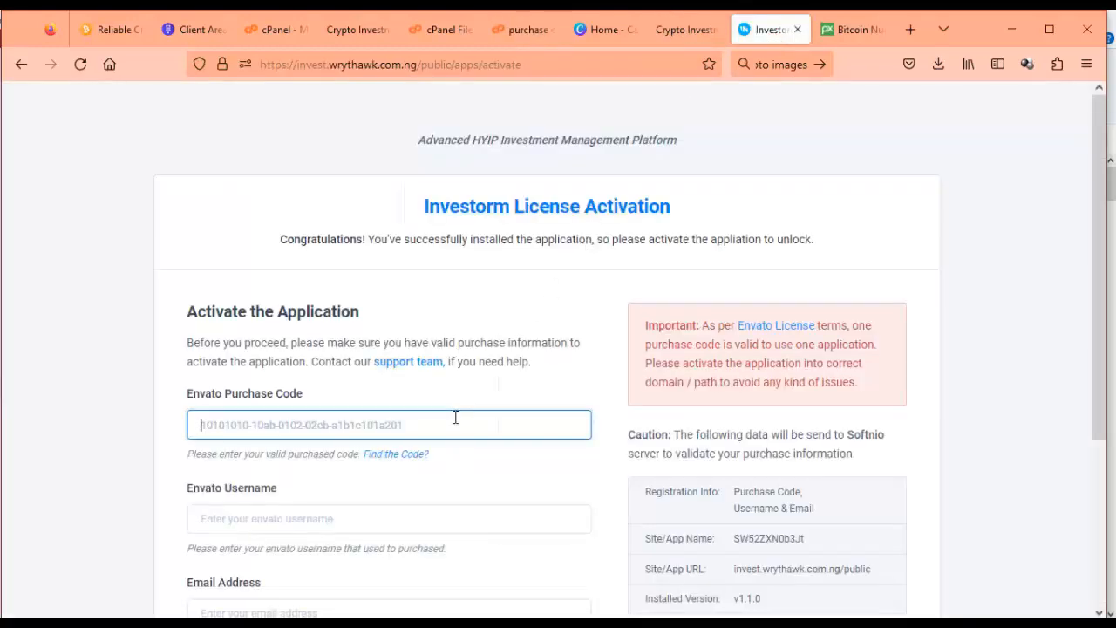
Paste the purchase code into the activation form and enter the Envato username
{"action": "key", "text": "ctrl+v"}
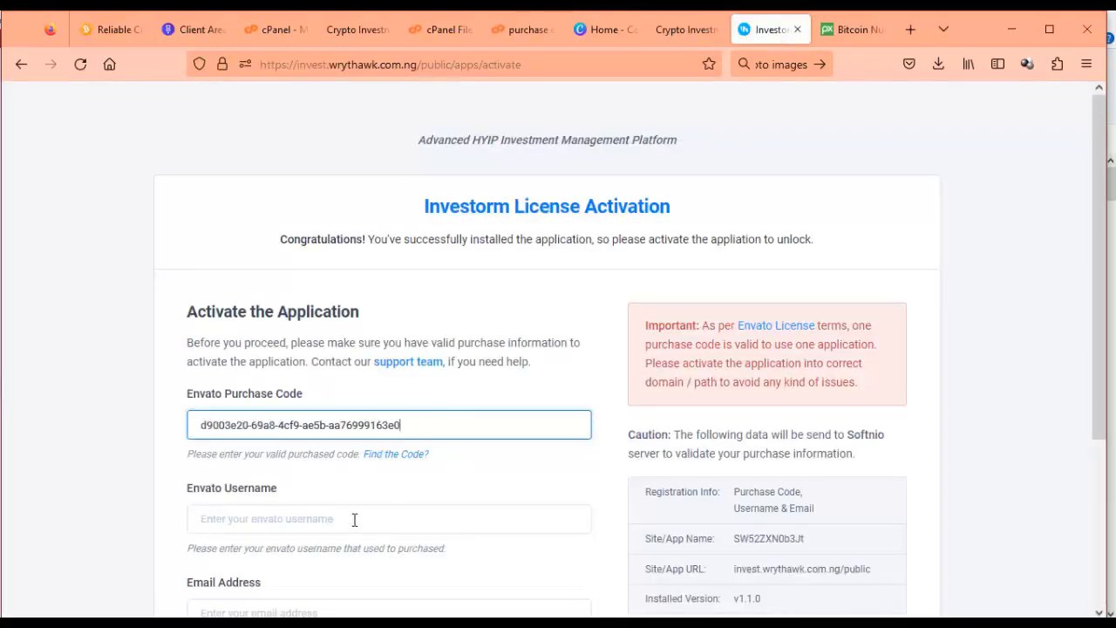
{"action": "left_click", "coordinate": [354, 520]}
{"action": "left_click", "coordinate": [354, 520]}
{"action": "left_click", "coordinate": [354, 519]}
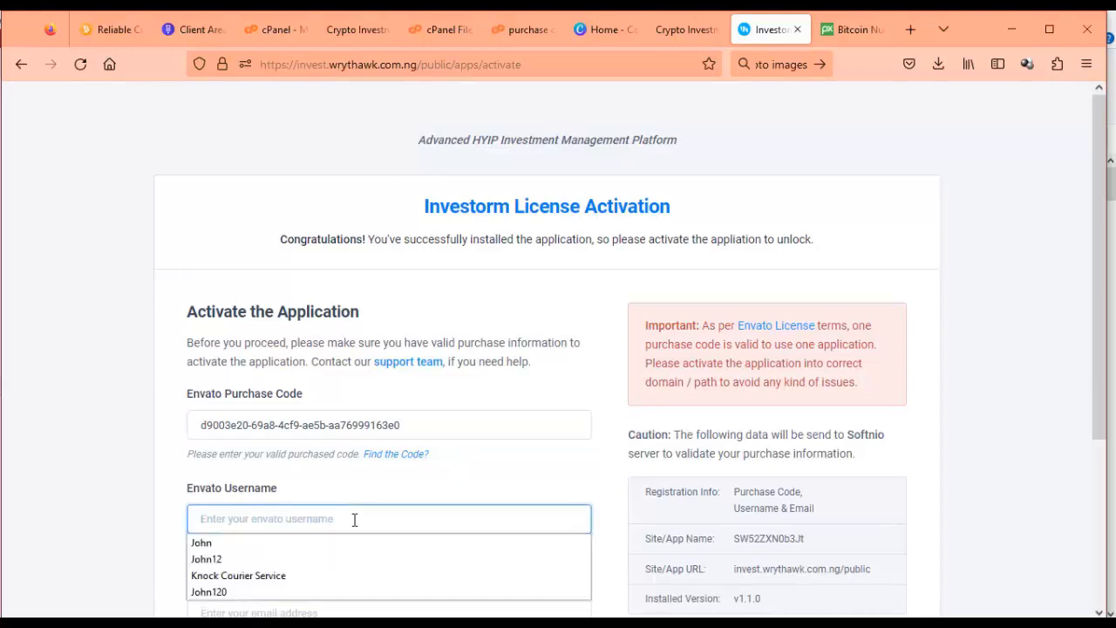
{"action": "left_click", "coordinate": [355, 519]}
{"action": "left_click", "coordinate": [354, 519]}
{"action": "left_click", "coordinate": [291, 515]}
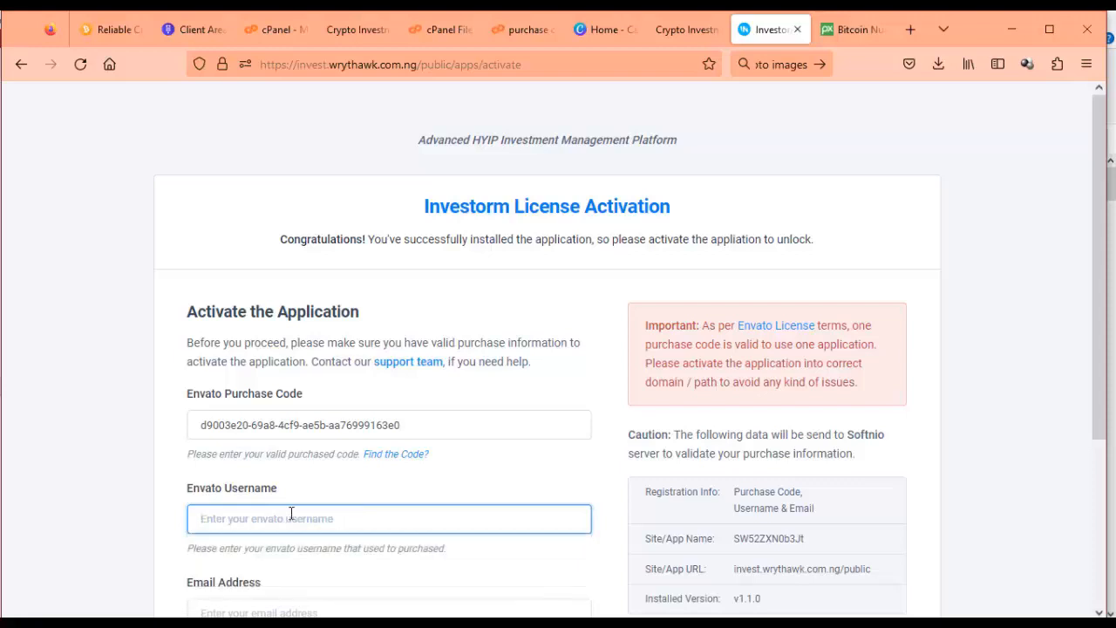
{"action": "type", "text": "Invest"}
{"action": "type", "text": "Wryt"}
{"action": "scroll", "coordinate": [1086, 300], "scroll_direction": "down", "scroll_amount": 3}
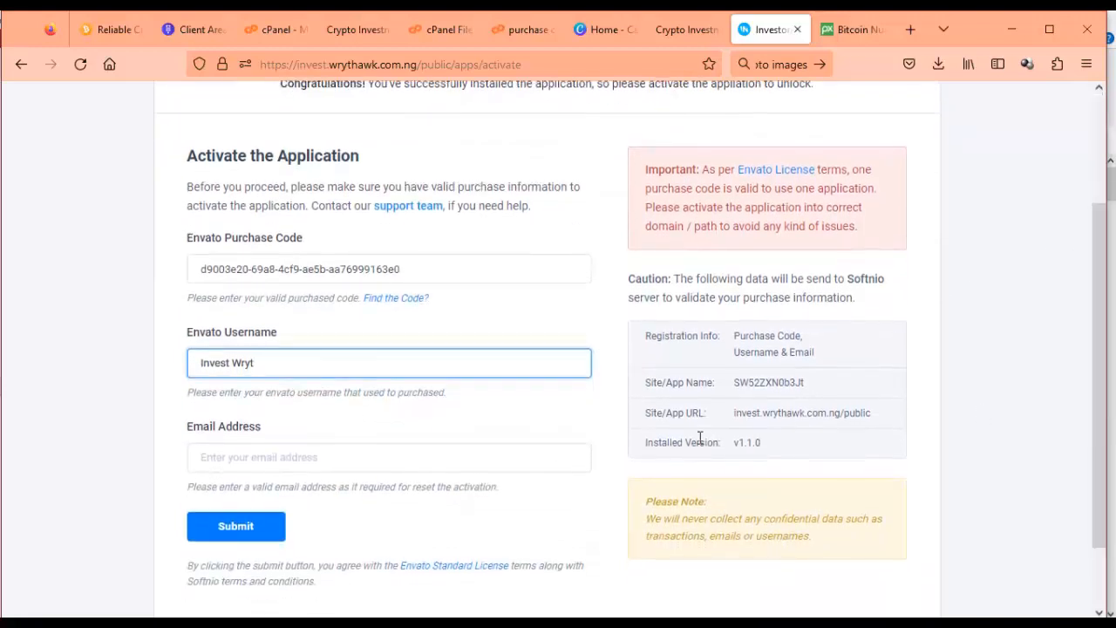
Set the email to an admin address on invest.wrythawk.com.ng and submit the activation
{"action": "left_click", "coordinate": [343, 452]}
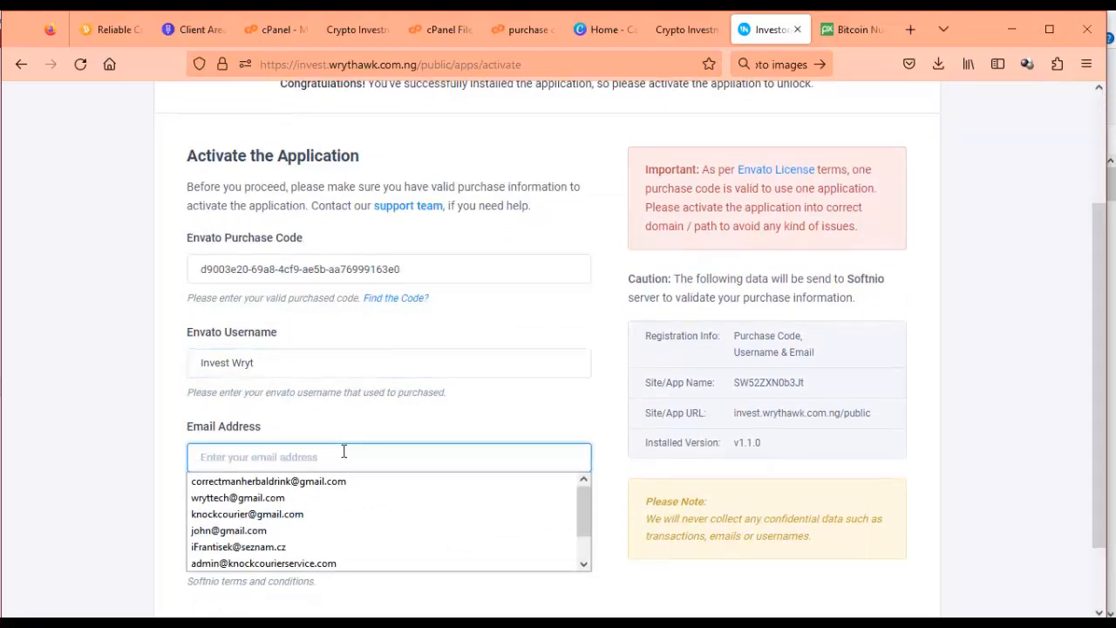
{"action": "key", "text": "Escape"}
{"action": "type", "text": "sy"}
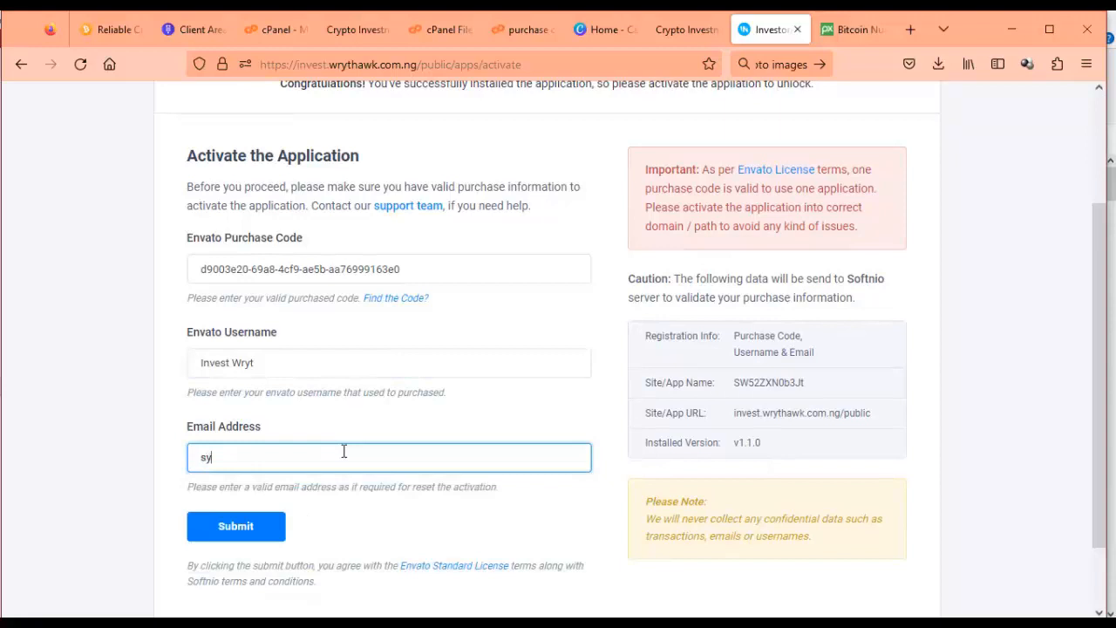
{"action": "key", "text": "BackSpace"}
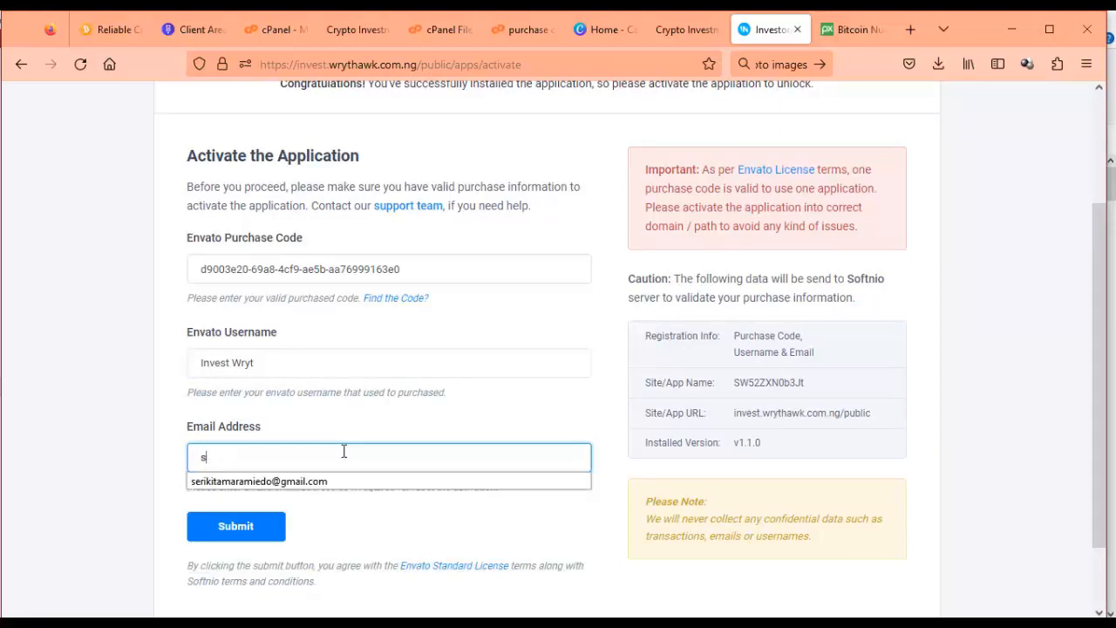
{"action": "key", "text": "BackSpace"}
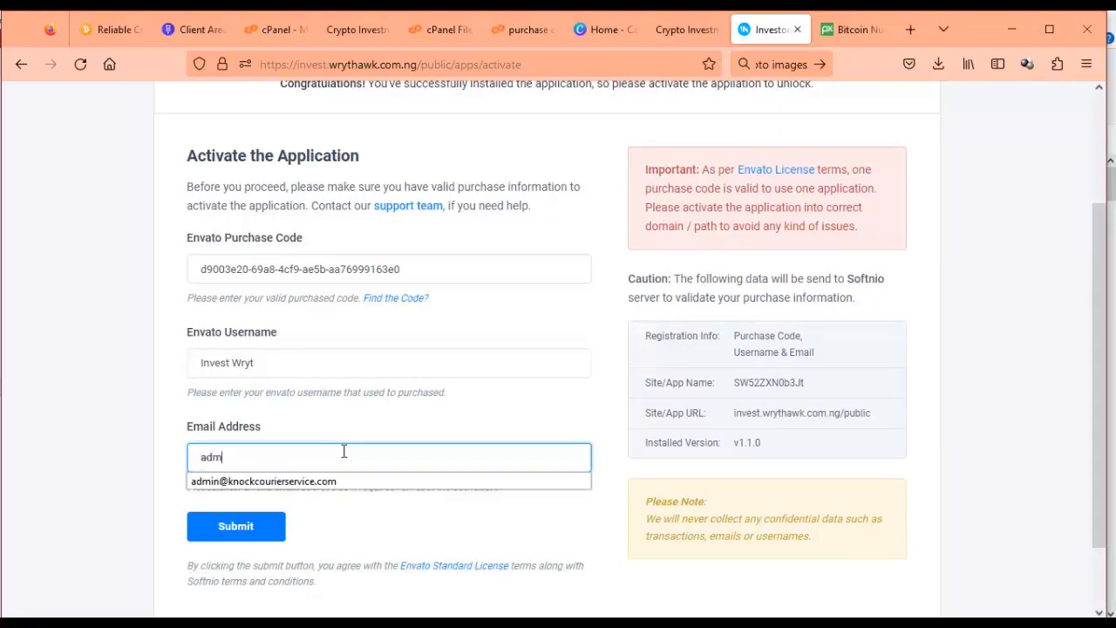
{"action": "left_click", "coordinate": [319, 480]}
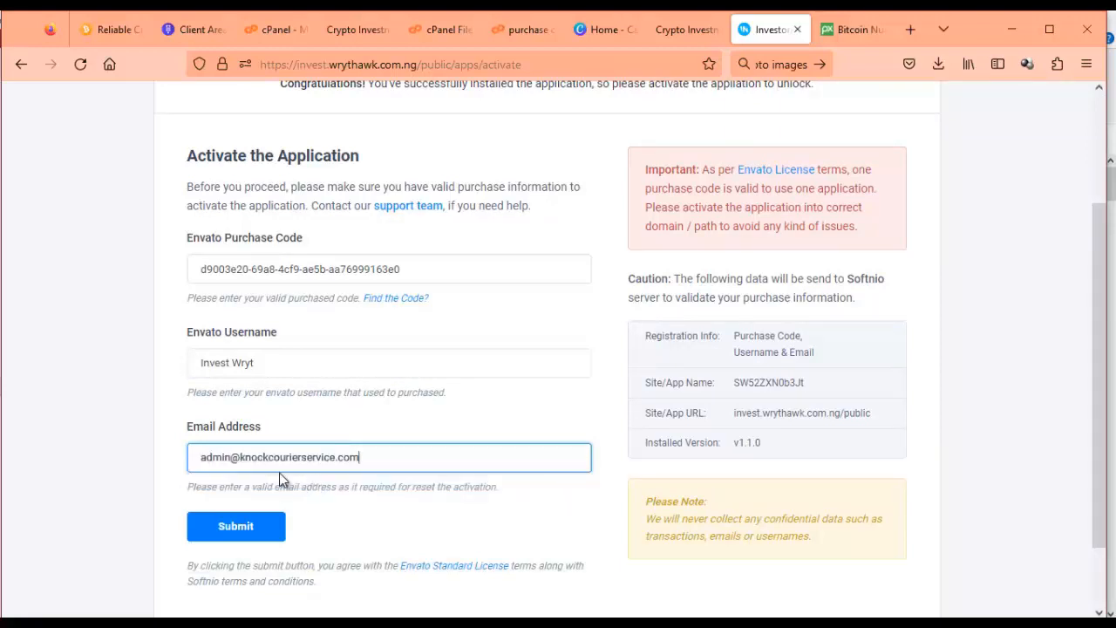
{"action": "left_click_drag", "start_coordinate": [241, 457], "coordinate": [388, 460]}
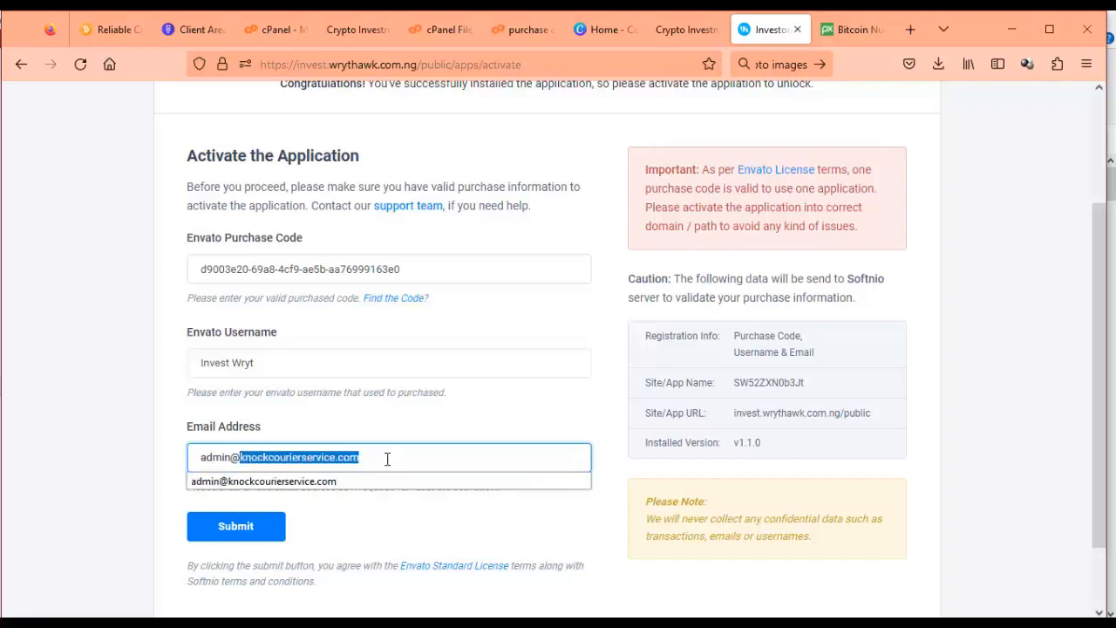
{"action": "key", "text": "BackSpace"}
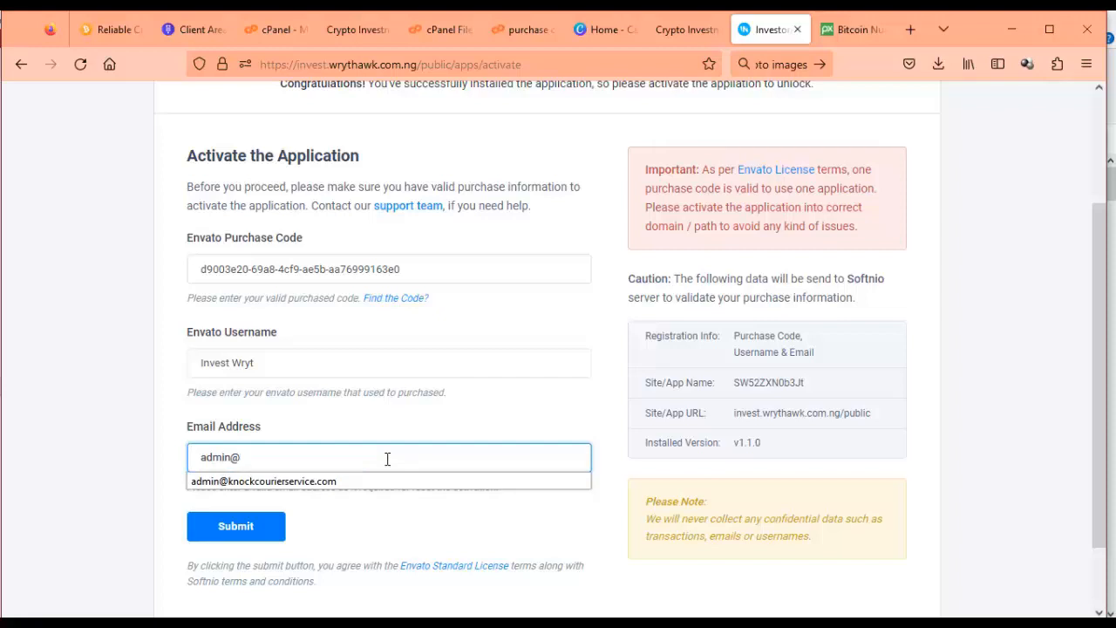
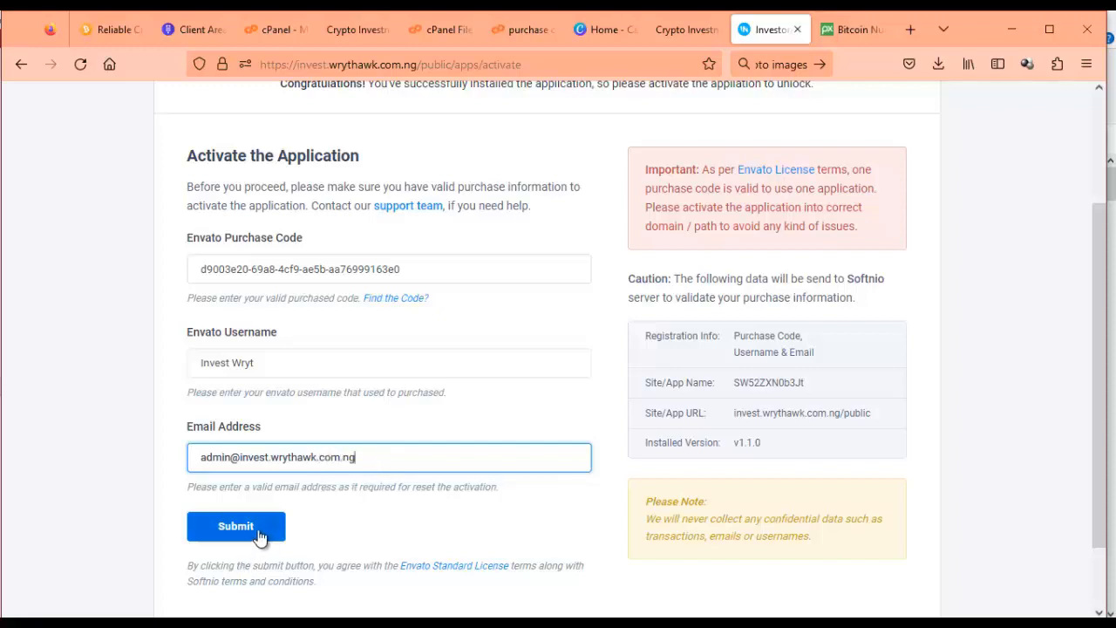
{"action": "left_click", "coordinate": [258, 532]}
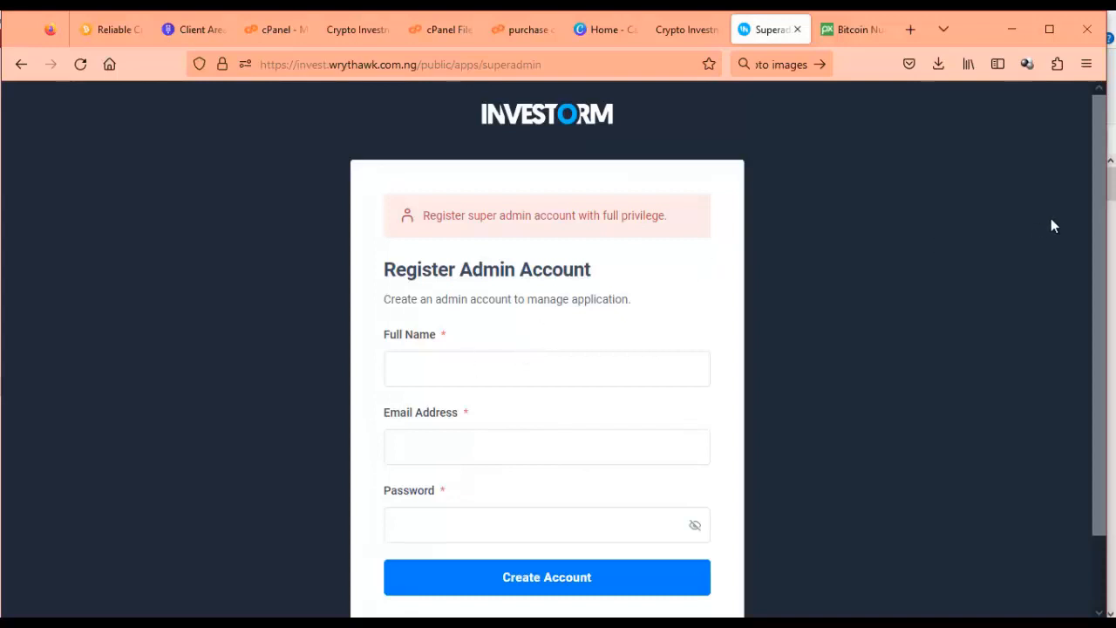
Enter admin as the full name and fill in the admin's email address
{"action": "left_click_drag", "start_coordinate": [1101, 241], "coordinate": [1096, 269]}
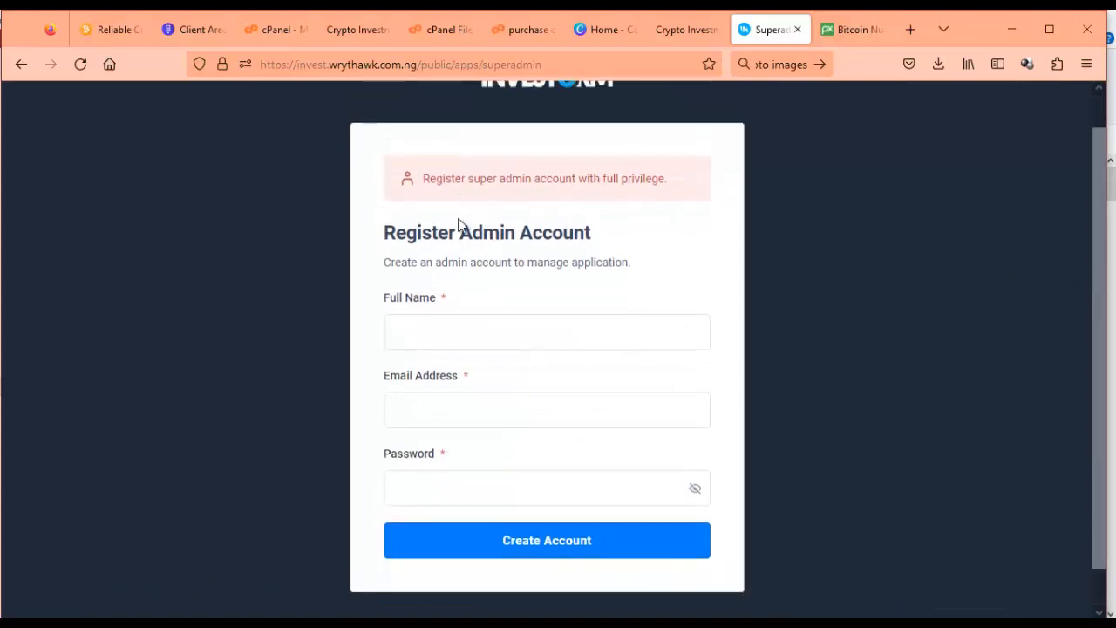
{"action": "left_click", "coordinate": [465, 335]}
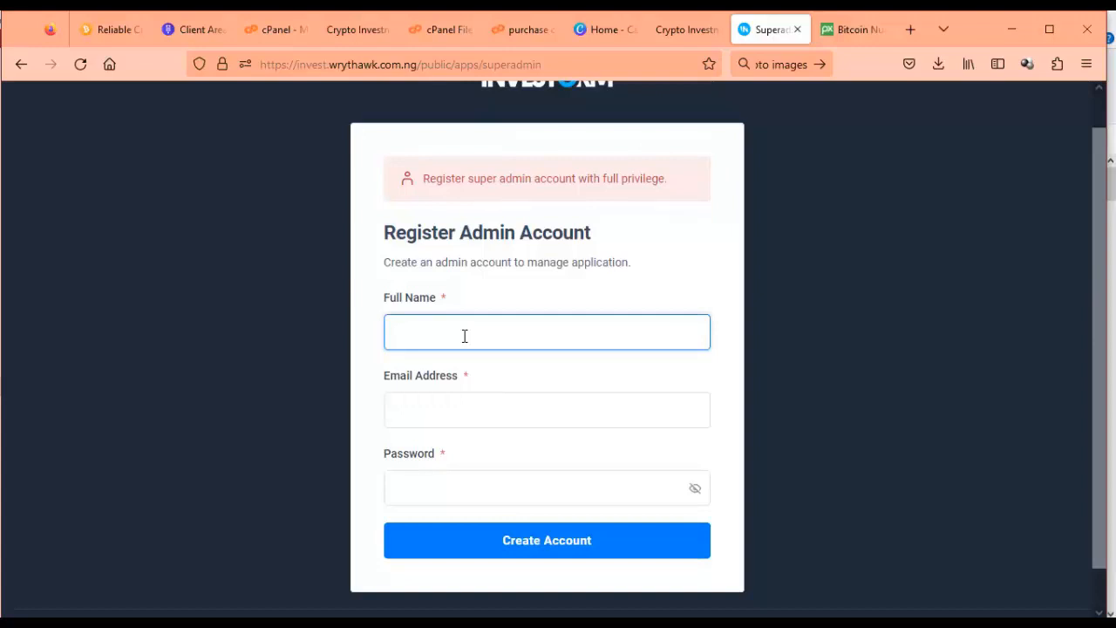
{"action": "type", "text": "admin"}
{"action": "left_click", "coordinate": [454, 411]}
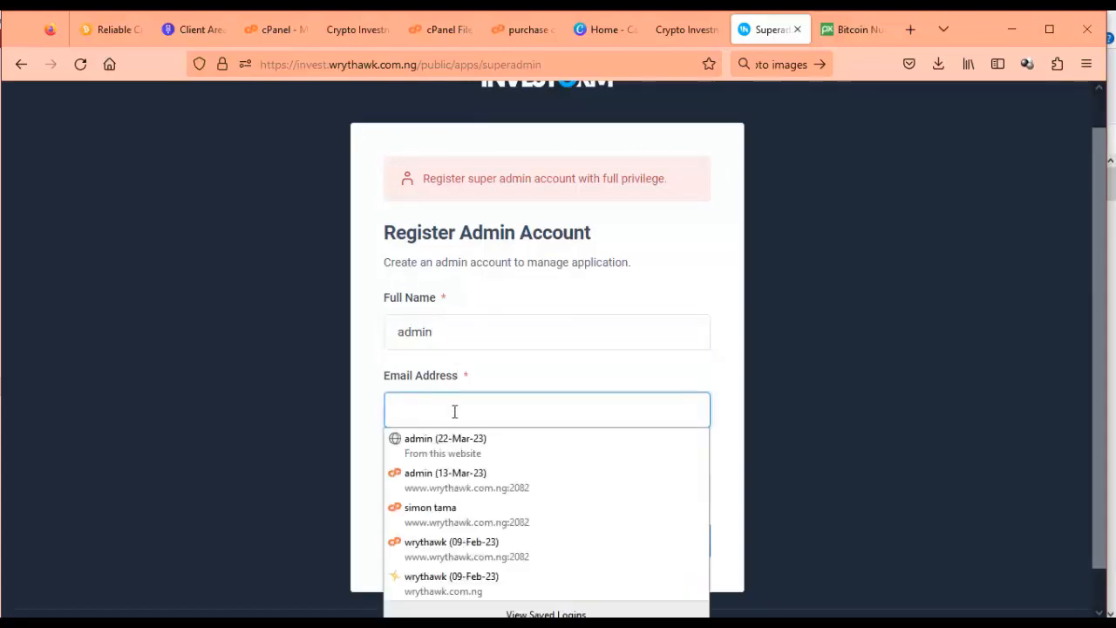
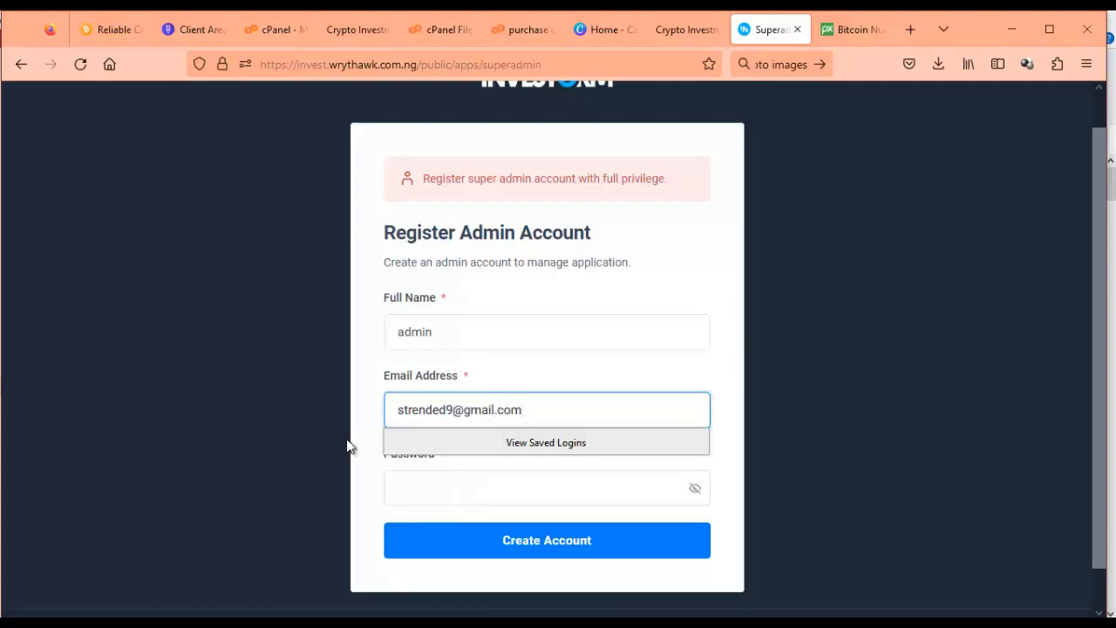
Set the admin password and create the super admin account
{"action": "left_click", "coordinate": [347, 447]}
{"action": "left_click", "coordinate": [459, 476]}
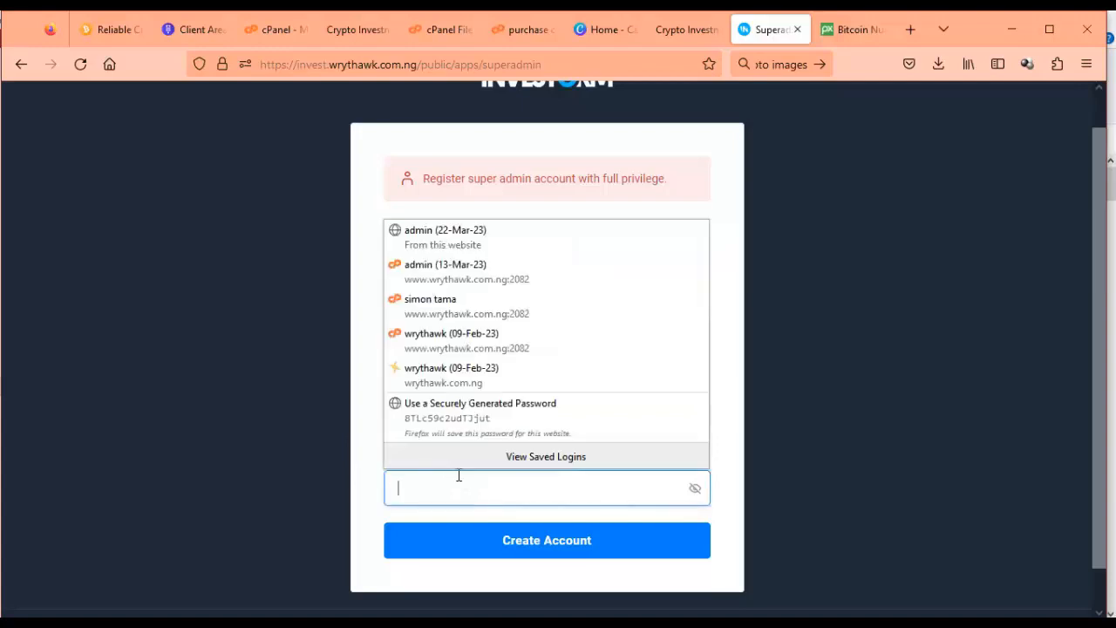
{"action": "type", "text": "••••••"}
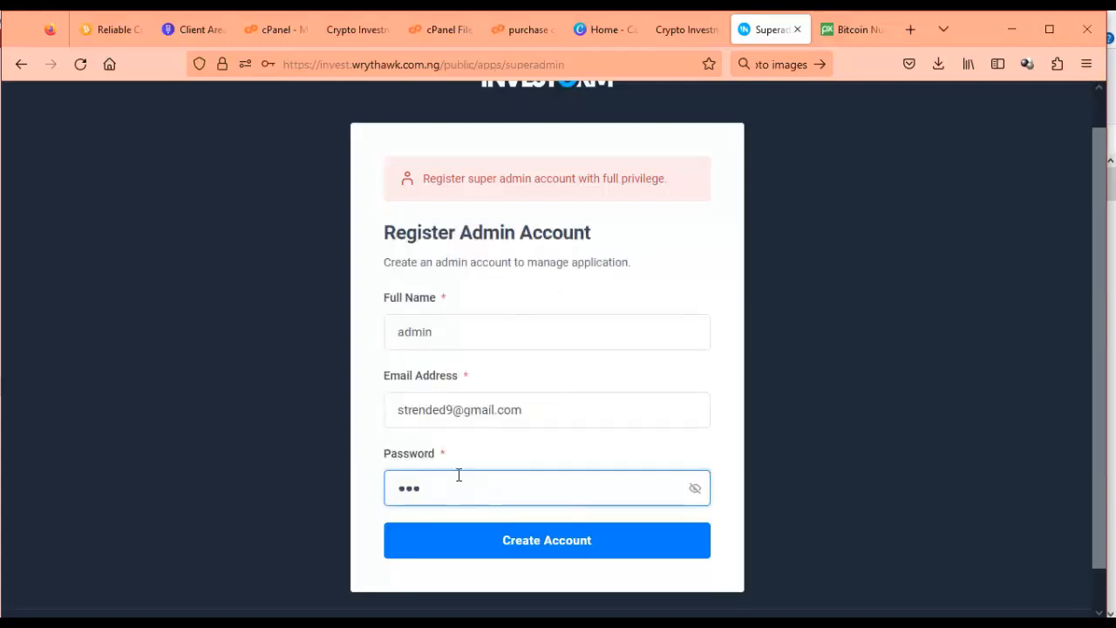
{"action": "key", "text": "BackSpace"}
{"action": "key", "text": "BackSpace"}
{"action": "key", "text": "BackSpace"}
{"action": "key", "text": "BackSpace"}
{"action": "key", "text": "BackSpace"}
{"action": "key", "text": "BackSpace"}
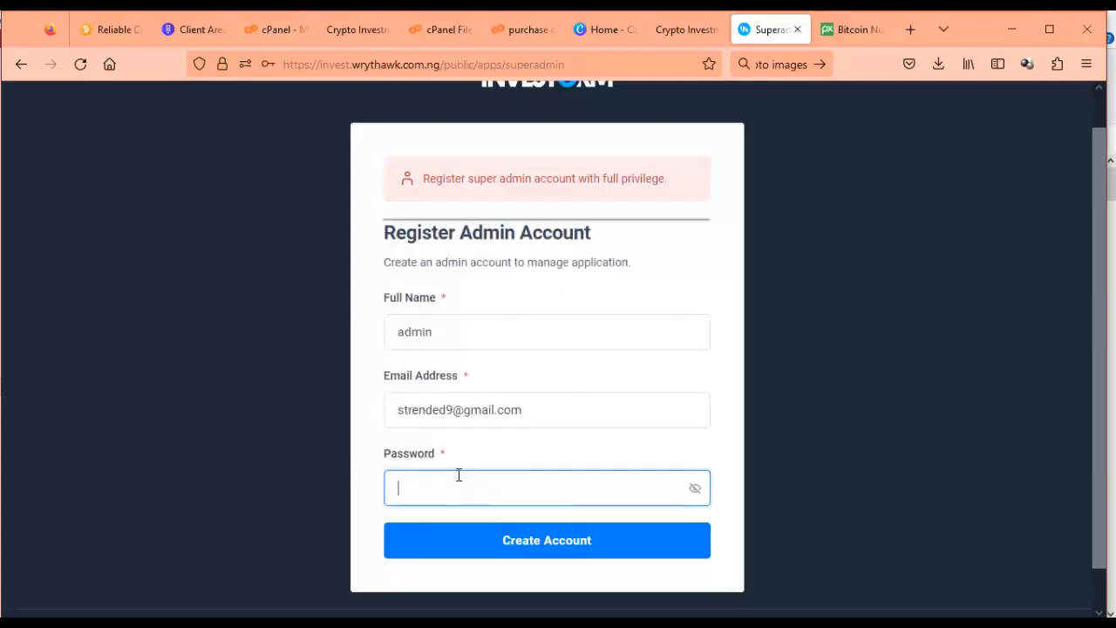
{"action": "type", "text": "••••••"}
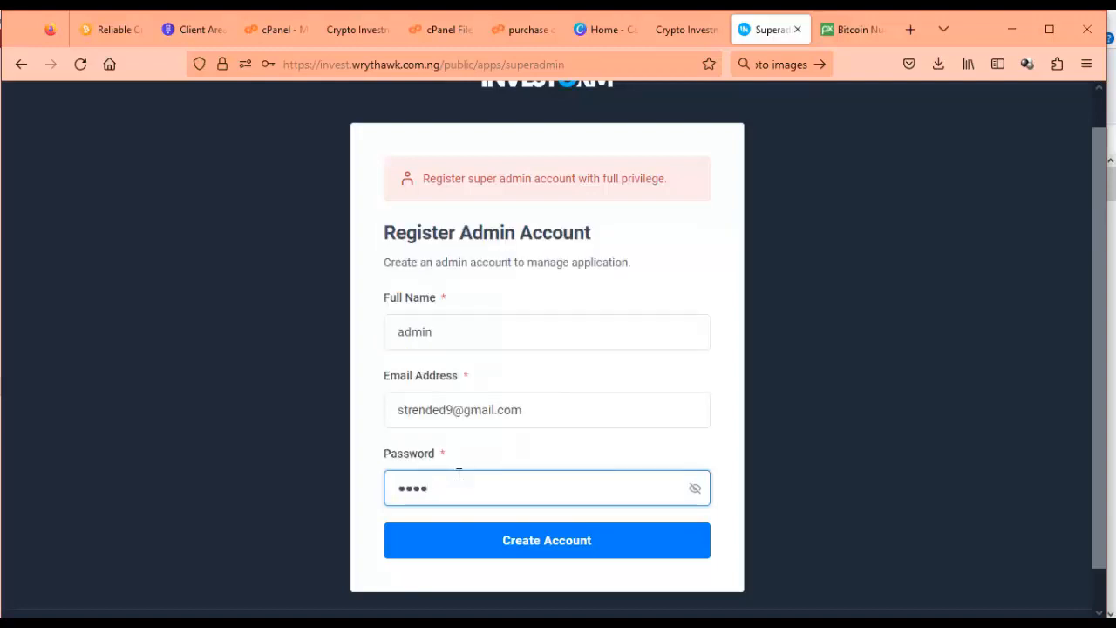
{"action": "type", "text": "••"}
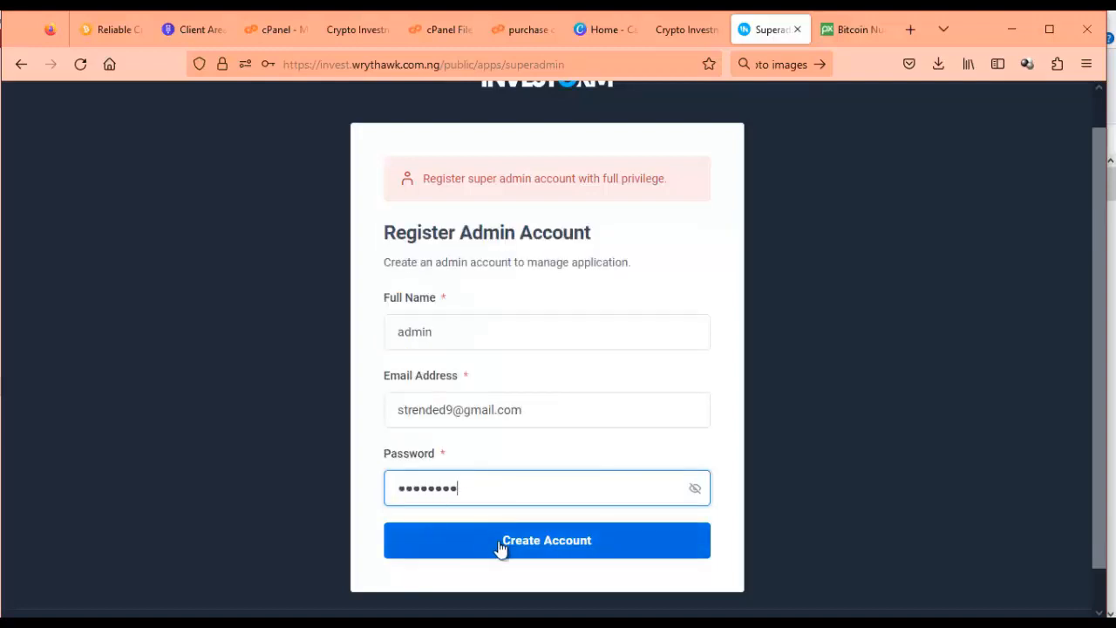
{"action": "left_click", "coordinate": [501, 547]}
{"action": "left_click", "coordinate": [501, 548]}
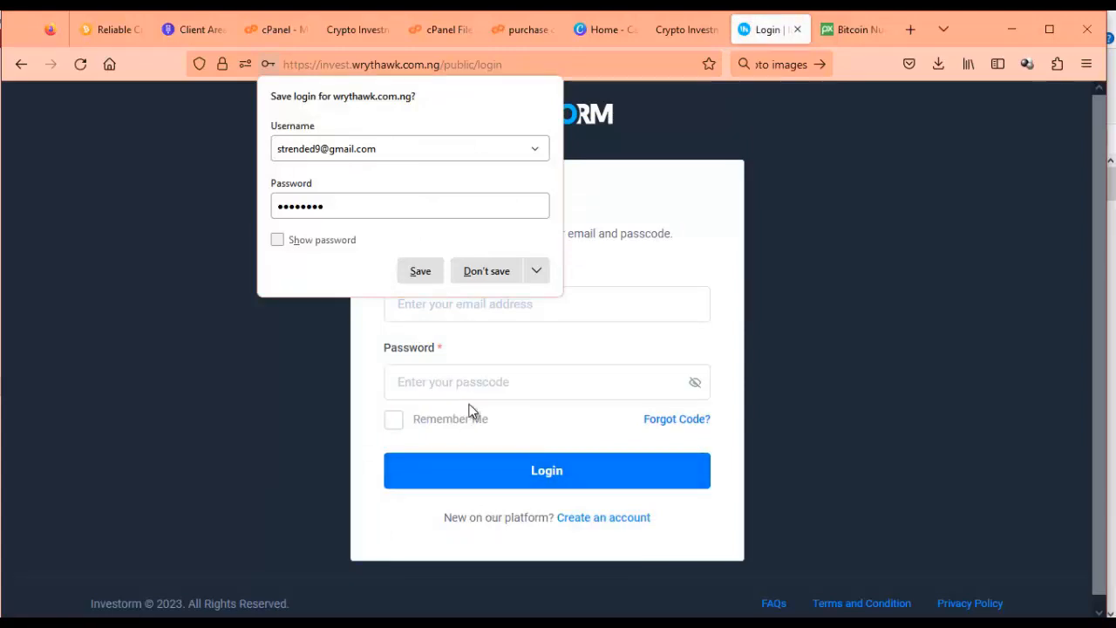
Dismiss the save-login prompt, enter the admin's email and password, and log in
{"action": "left_click", "coordinate": [498, 355]}
{"action": "left_click", "coordinate": [488, 307]}
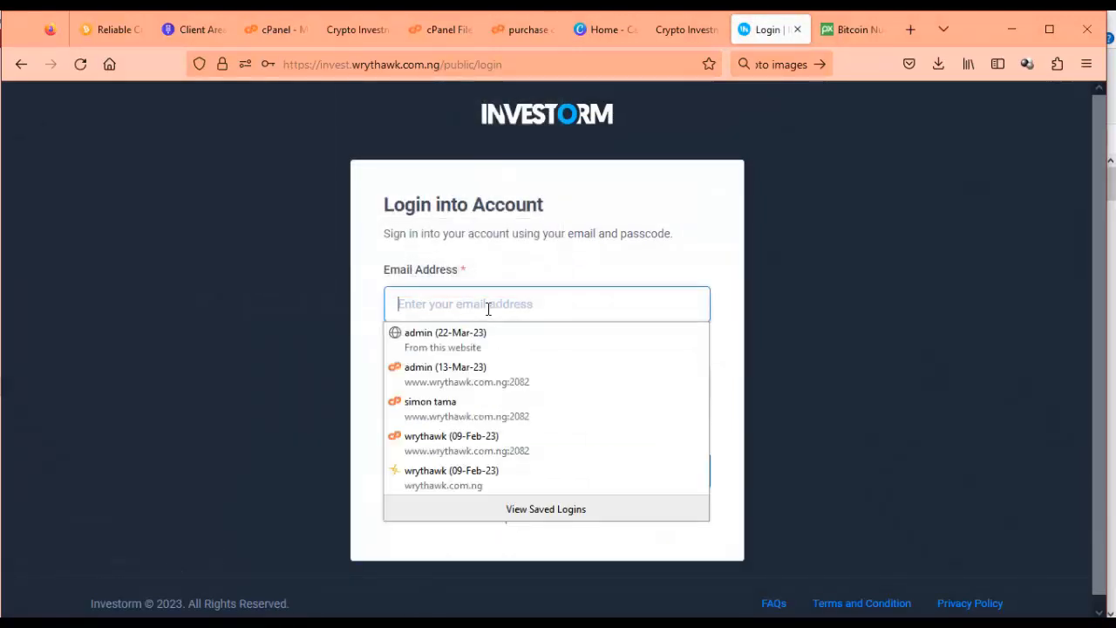
{"action": "left_click", "coordinate": [488, 309]}
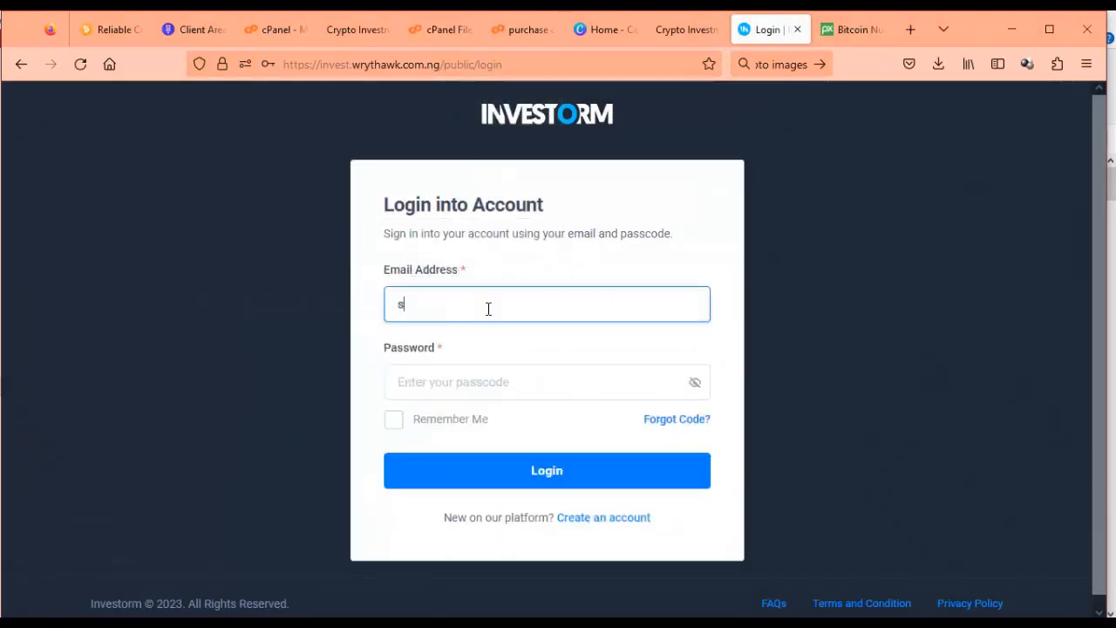
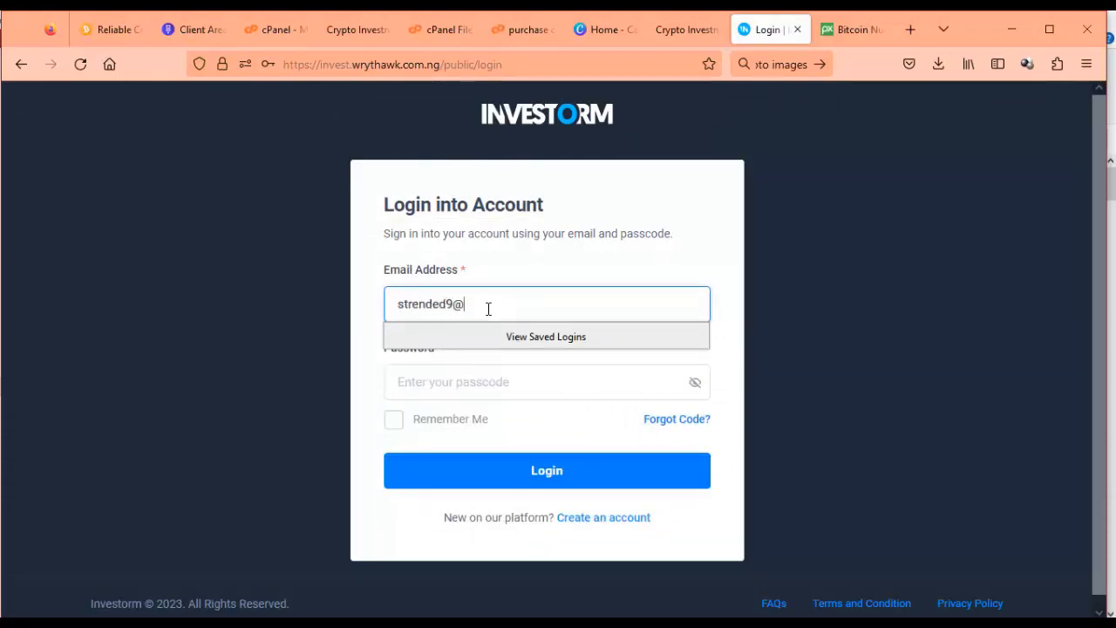
{"action": "left_click", "coordinate": [432, 388]}
{"action": "type", "text": "•••"}
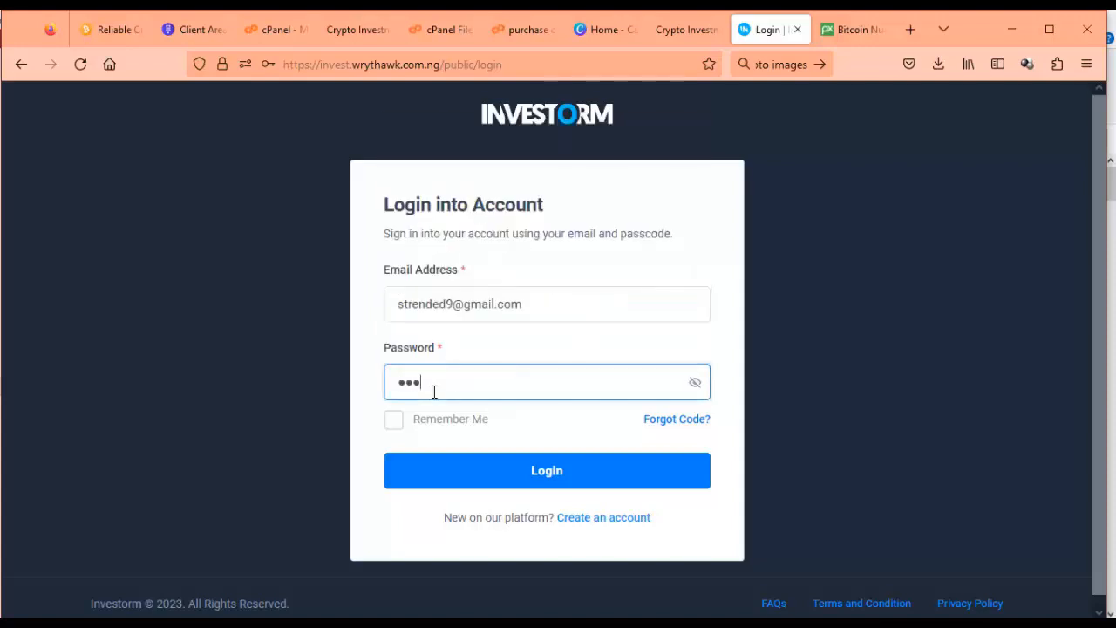
{"action": "type", "text": "••••••"}
{"action": "left_click", "coordinate": [491, 476]}
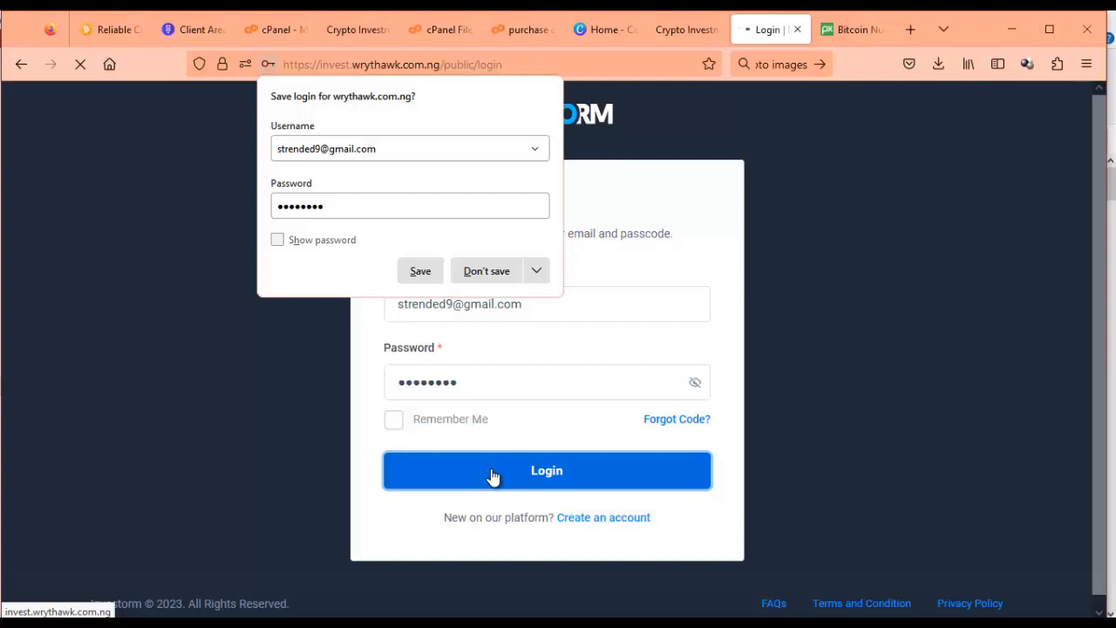
Replace the default Site Name with 'Crypto Investment'
{"action": "left_click", "coordinate": [673, 181]}
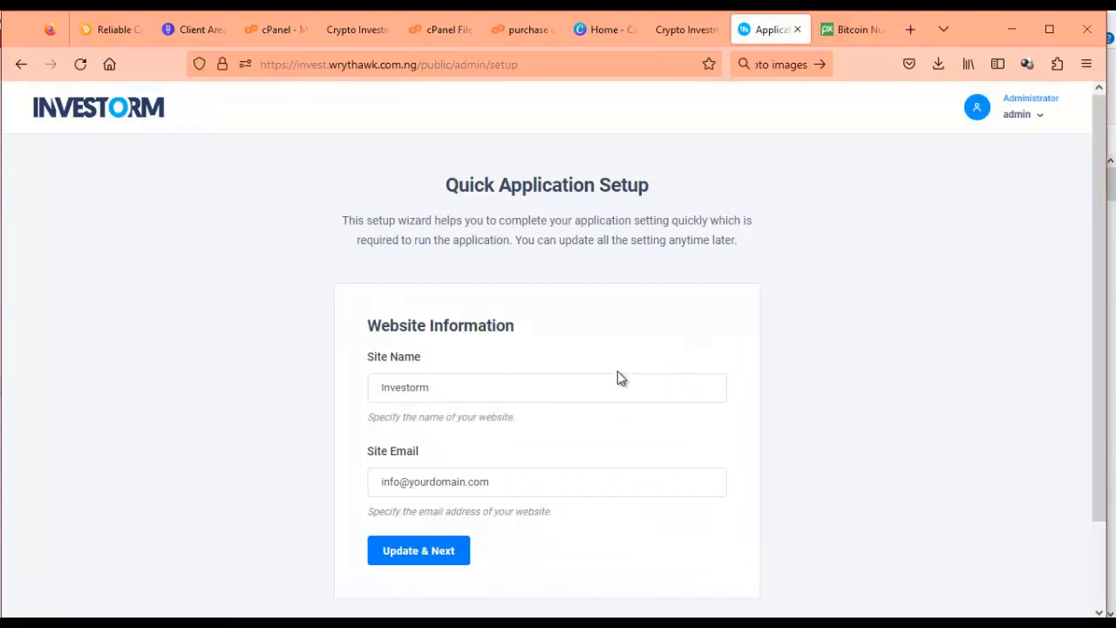
{"action": "double_click", "coordinate": [483, 392]}
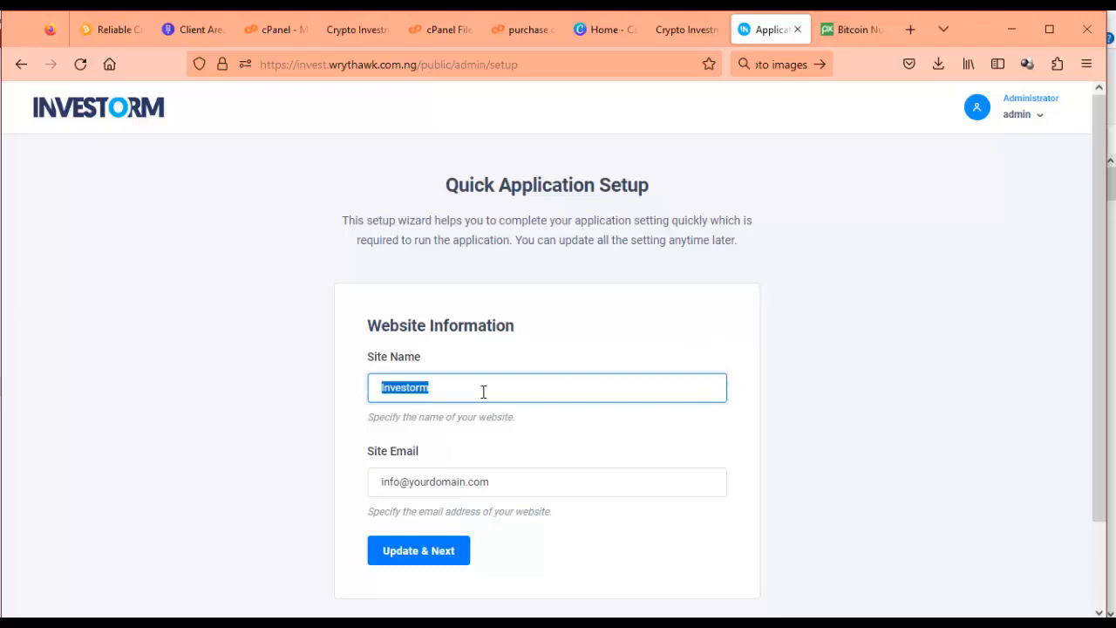
{"action": "type", "text": "Cr"}
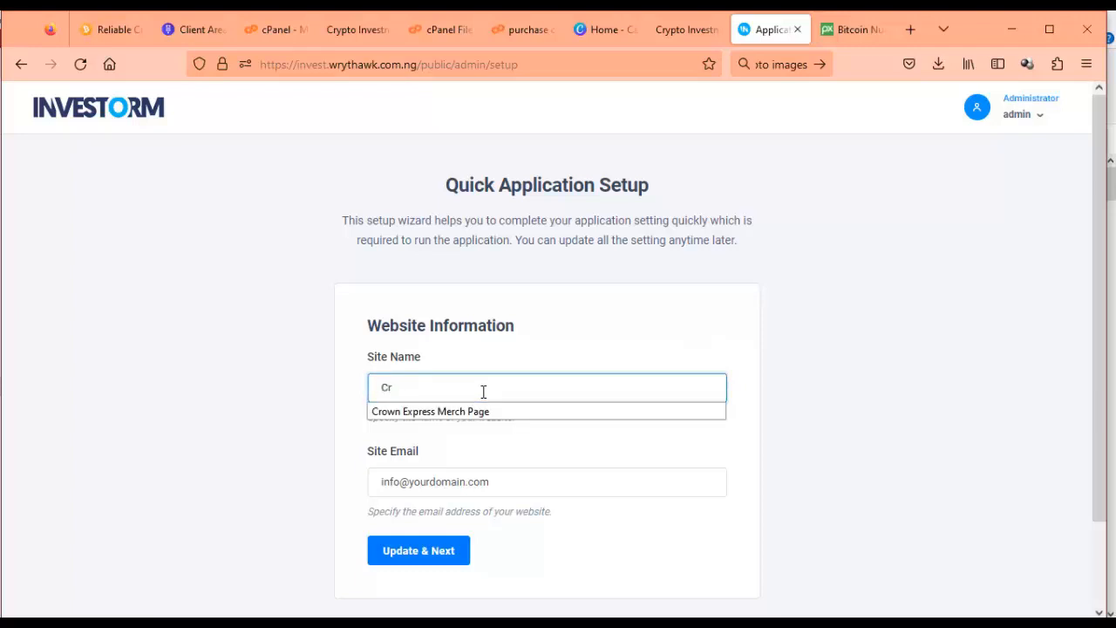
{"action": "type", "text": "ypto I"}
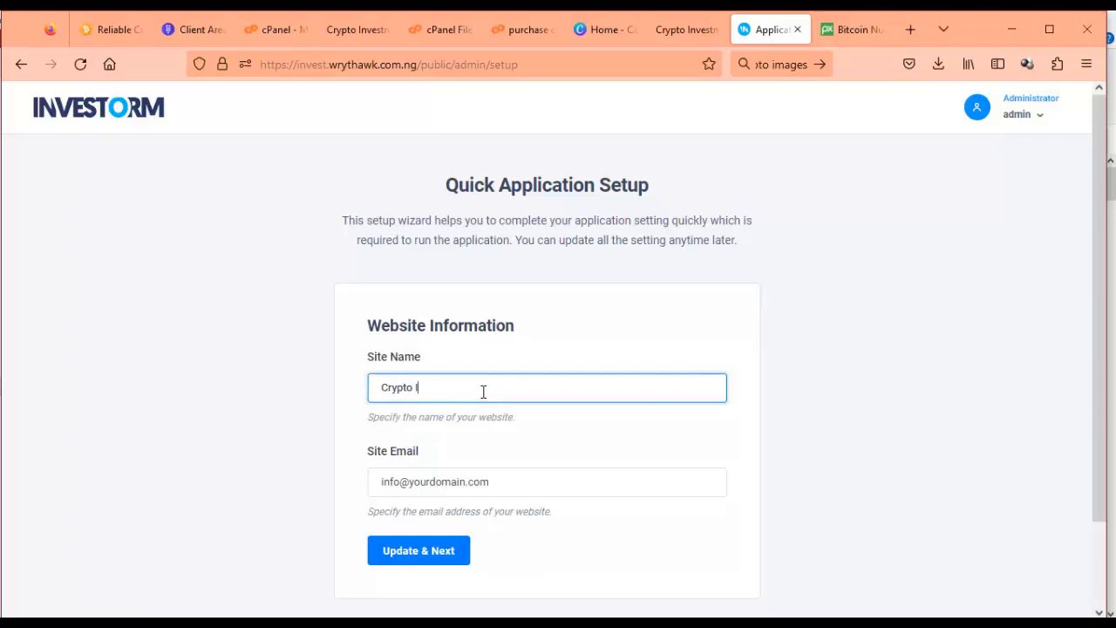
{"action": "type", "text": "nvestment"}
Change the Site Email to an admin address on the invest.wrythawk domain
{"action": "left_click_drag", "start_coordinate": [384, 482], "coordinate": [404, 482]}
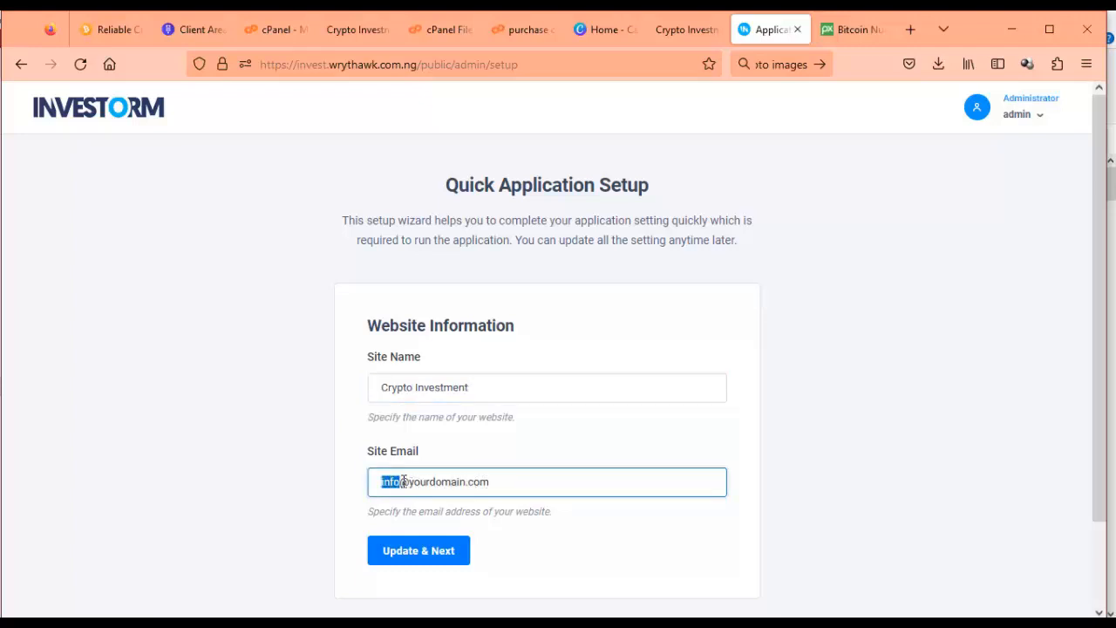
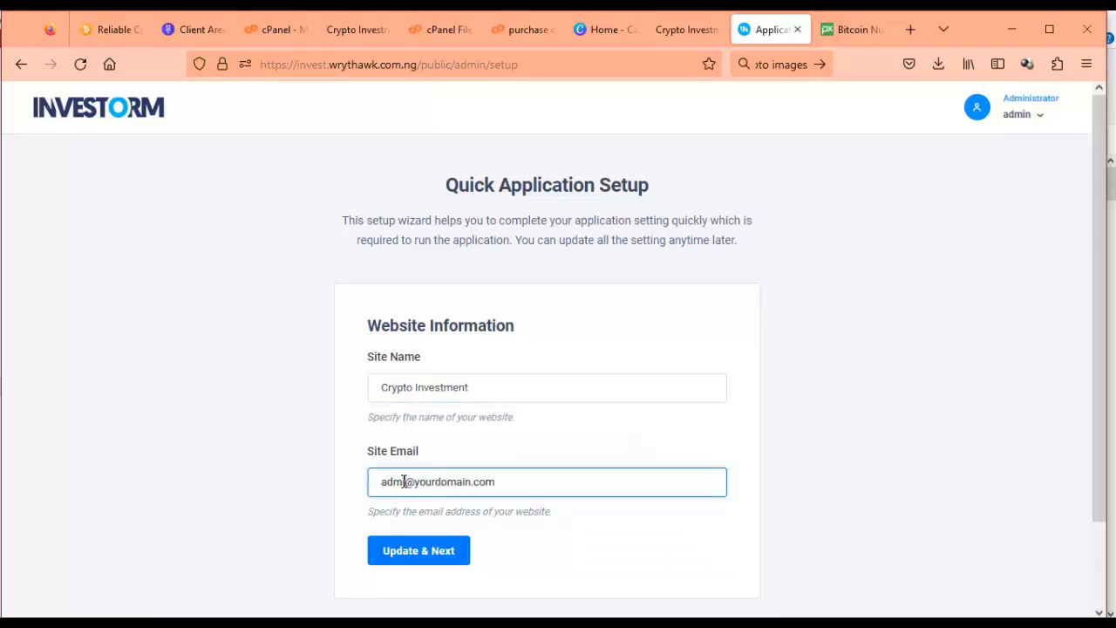
{"action": "left_click_drag", "start_coordinate": [426, 484], "coordinate": [478, 482]}
{"action": "left_click", "coordinate": [422, 483]}
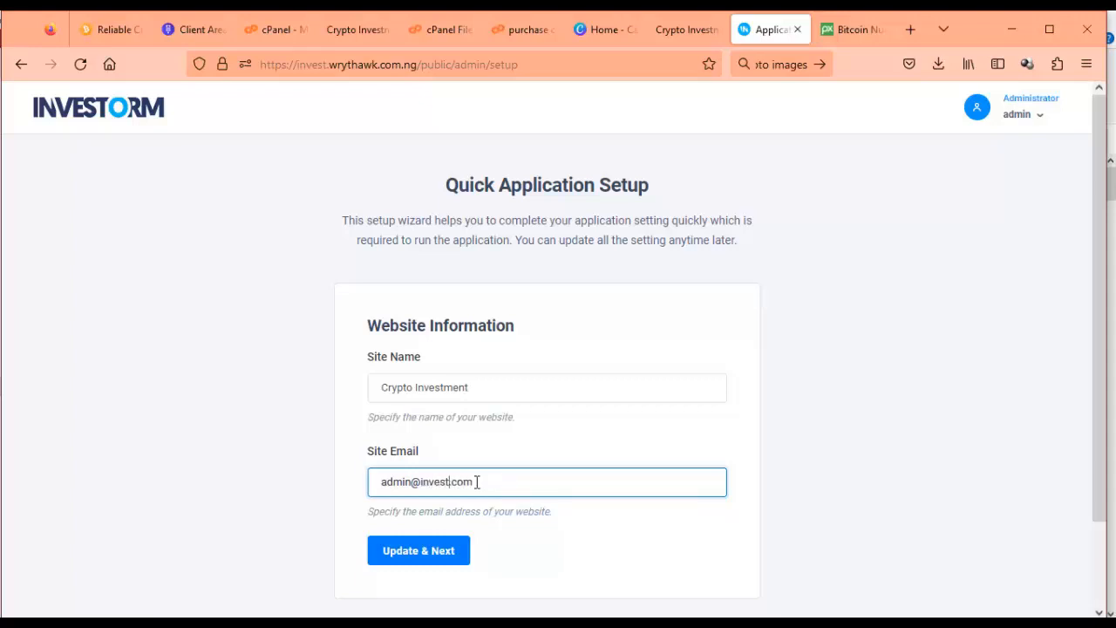
{"action": "left_click", "coordinate": [530, 479]}
{"action": "type", "text": ".ng"}
Save the website information, leave the mail recipient unchanged, and switch to cPanel File Manager
{"action": "left_click", "coordinate": [445, 556]}
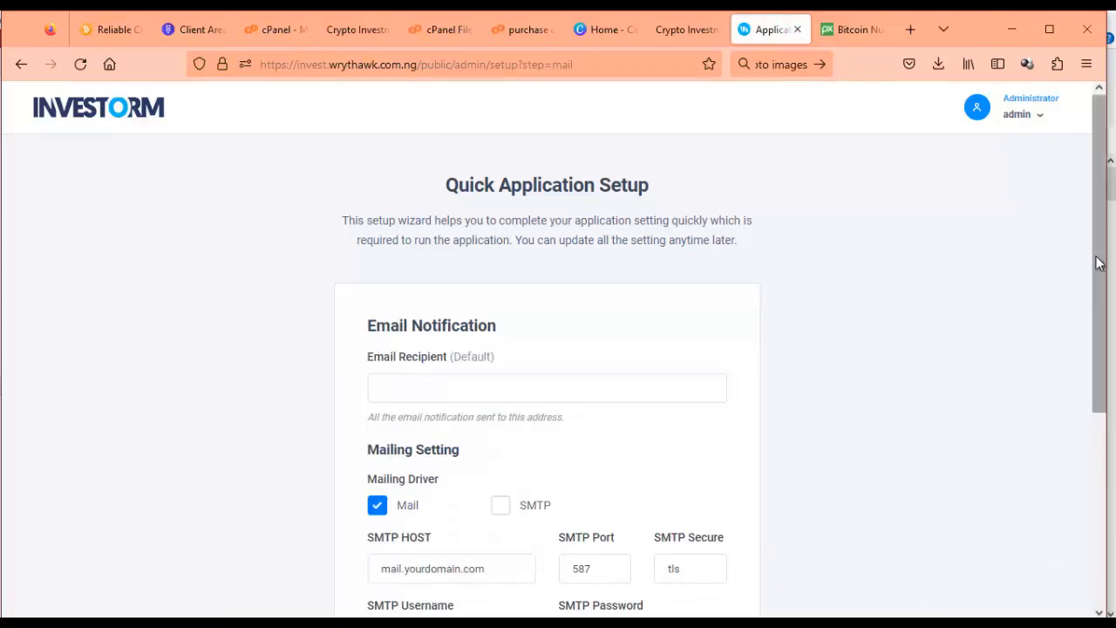
{"action": "left_click_drag", "start_coordinate": [1094, 266], "coordinate": [1098, 381]}
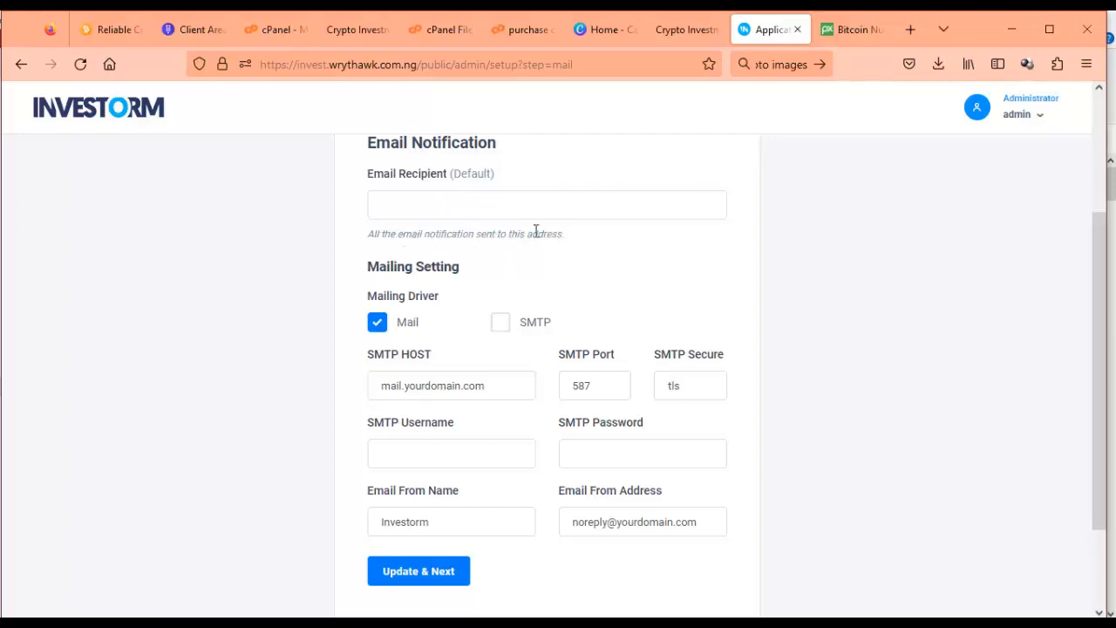
{"action": "left_click", "coordinate": [492, 215]}
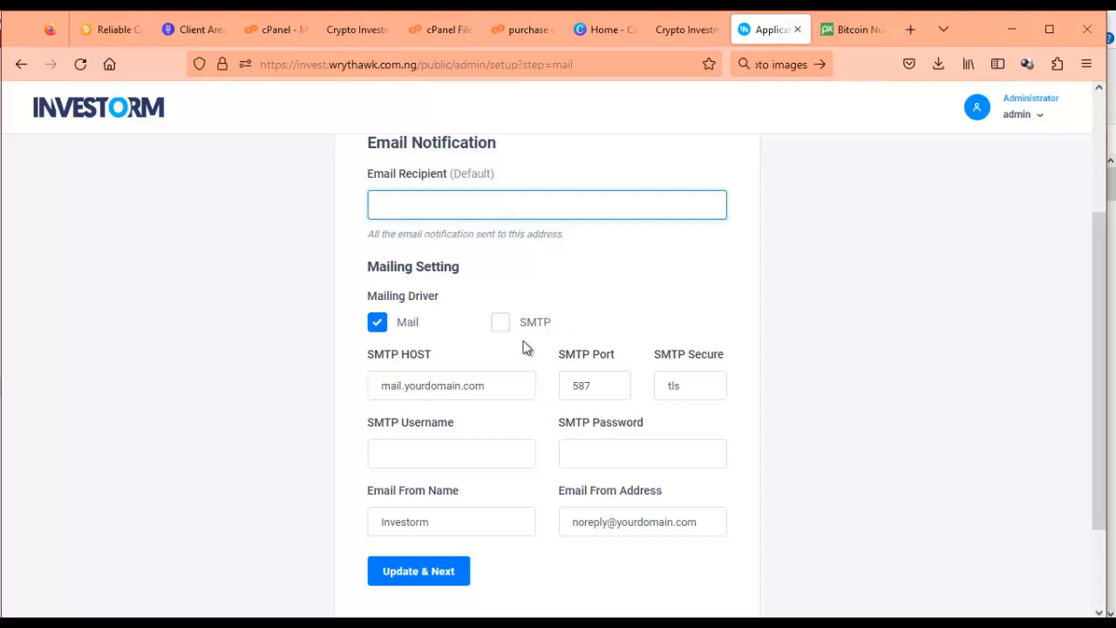
{"action": "left_click", "coordinate": [439, 31]}
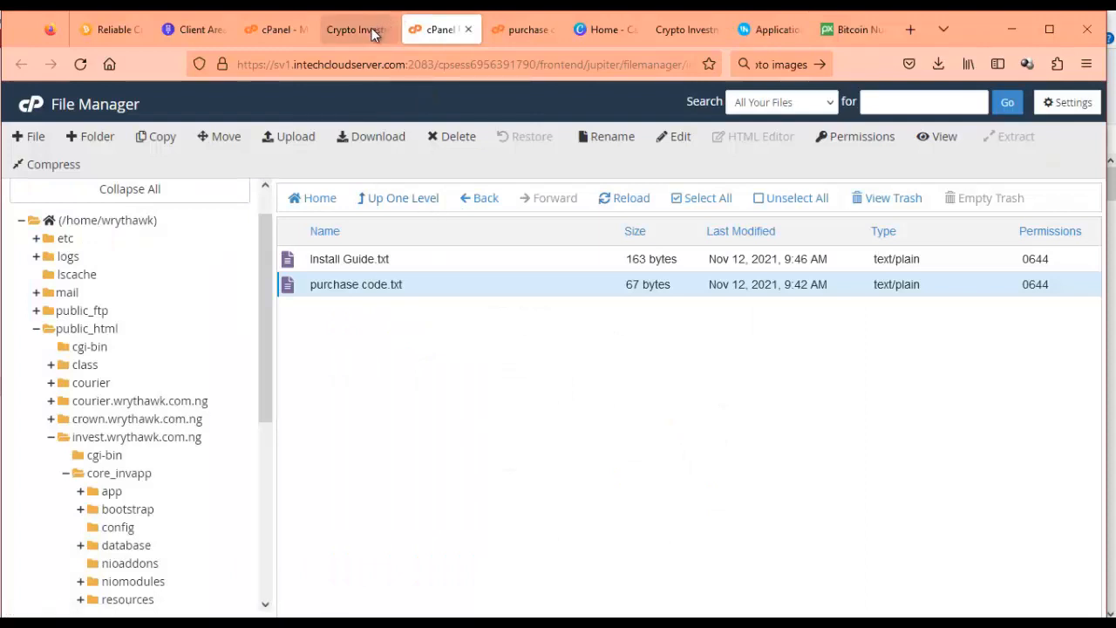
Open cPanel's Email Accounts list from the tools home page
{"action": "left_click", "coordinate": [360, 35]}
{"action": "left_click", "coordinate": [278, 31]}
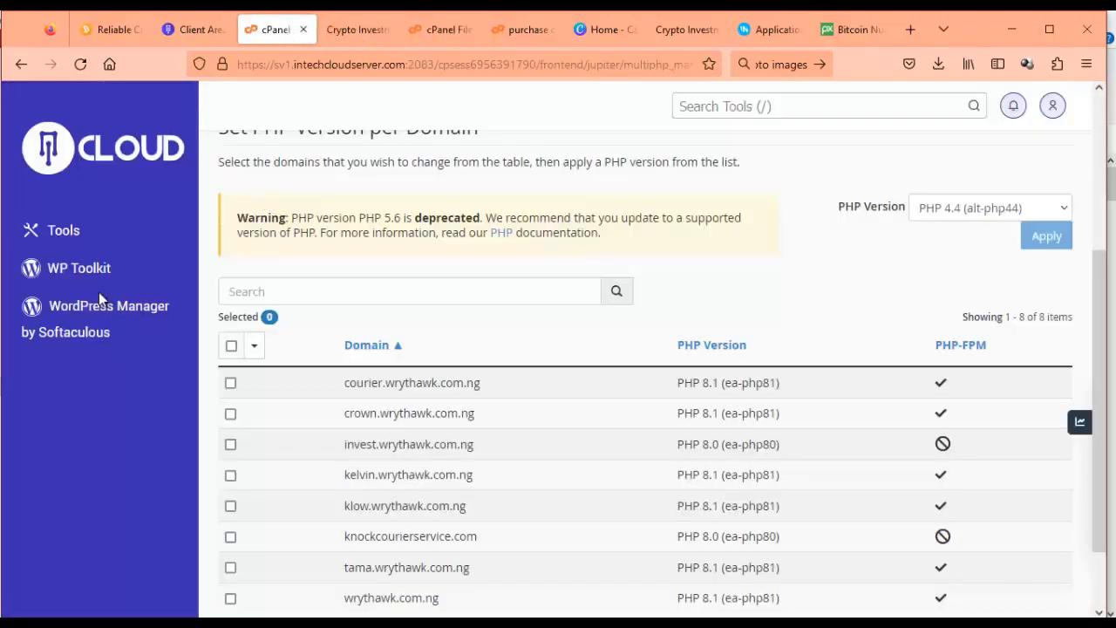
{"action": "left_click", "coordinate": [123, 153]}
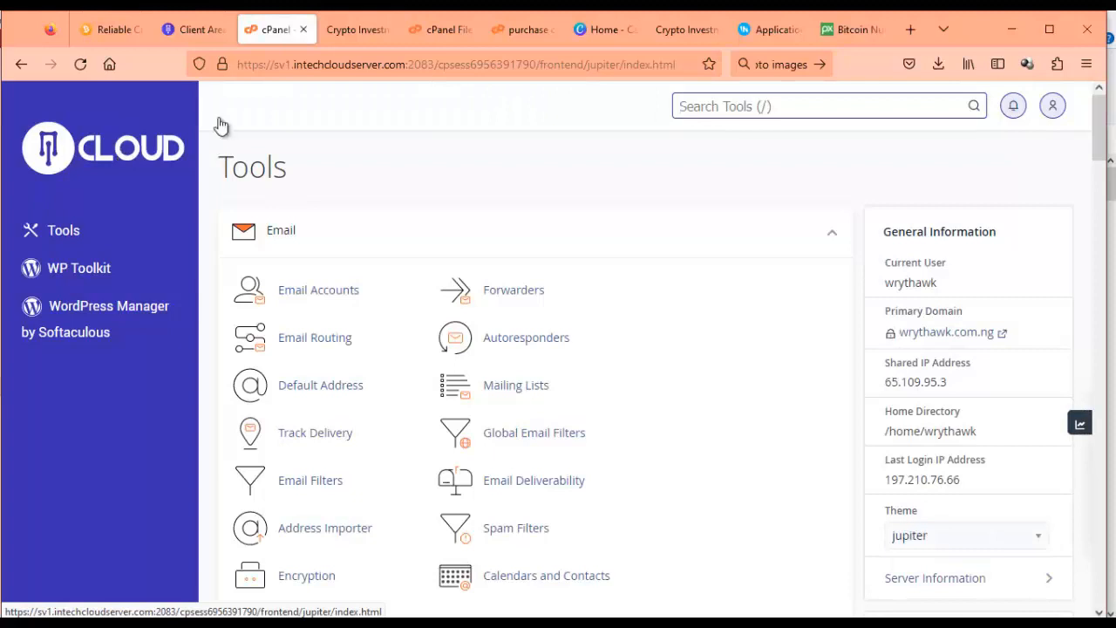
{"action": "left_click", "coordinate": [341, 302]}
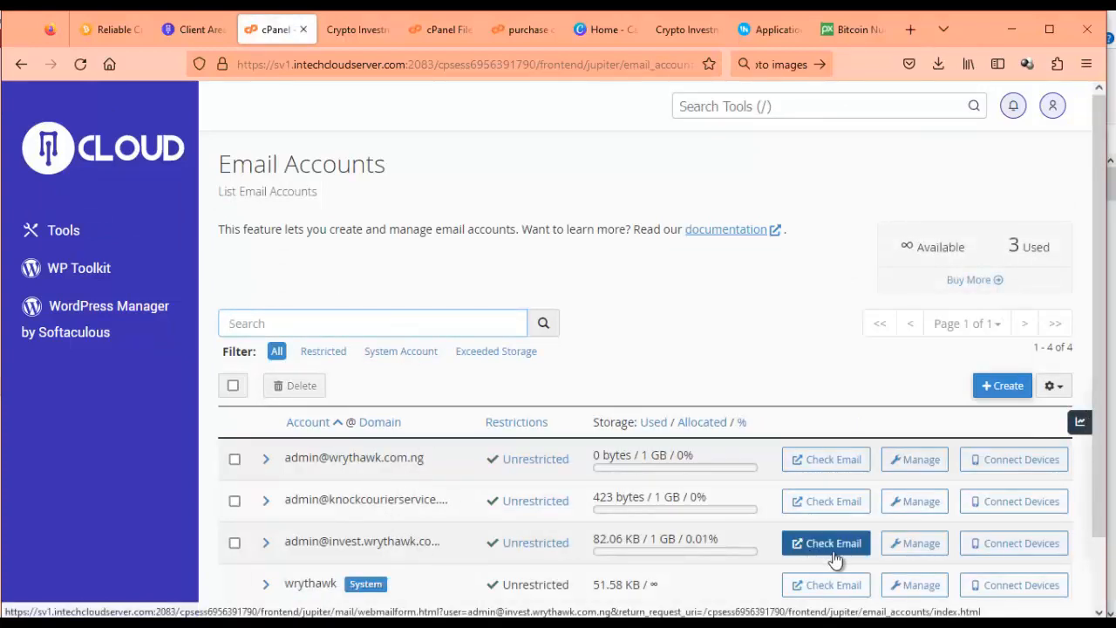
Copy the admin mailbox address and view its mail client settings: IMAP 993, POP3 995, SMTP 465
{"action": "left_click", "coordinate": [908, 549]}
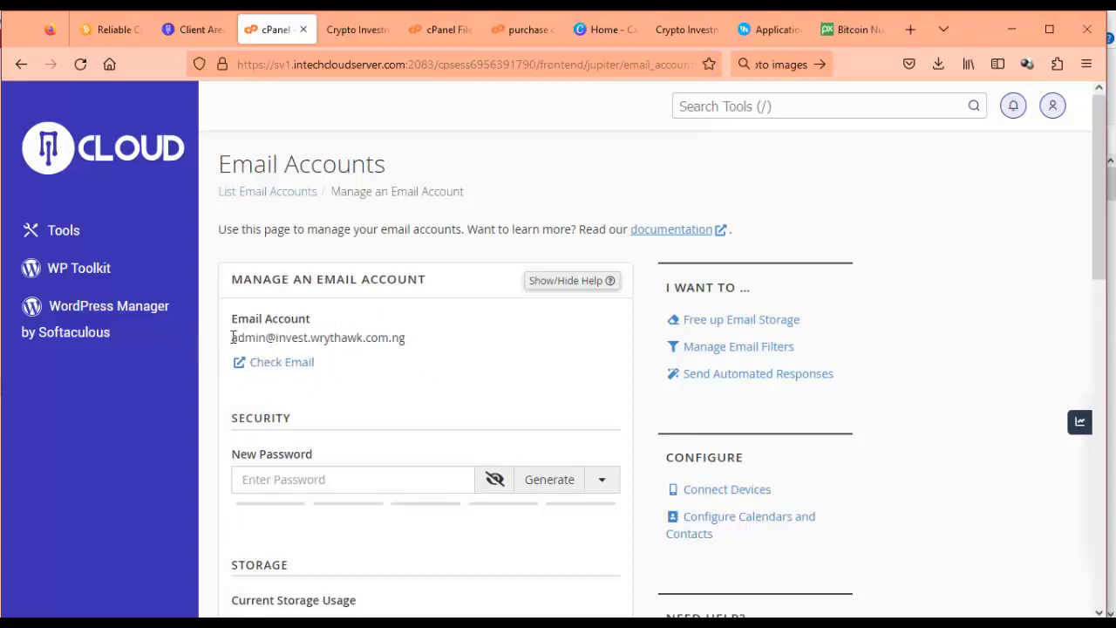
{"action": "left_click_drag", "start_coordinate": [232, 337], "coordinate": [405, 341]}
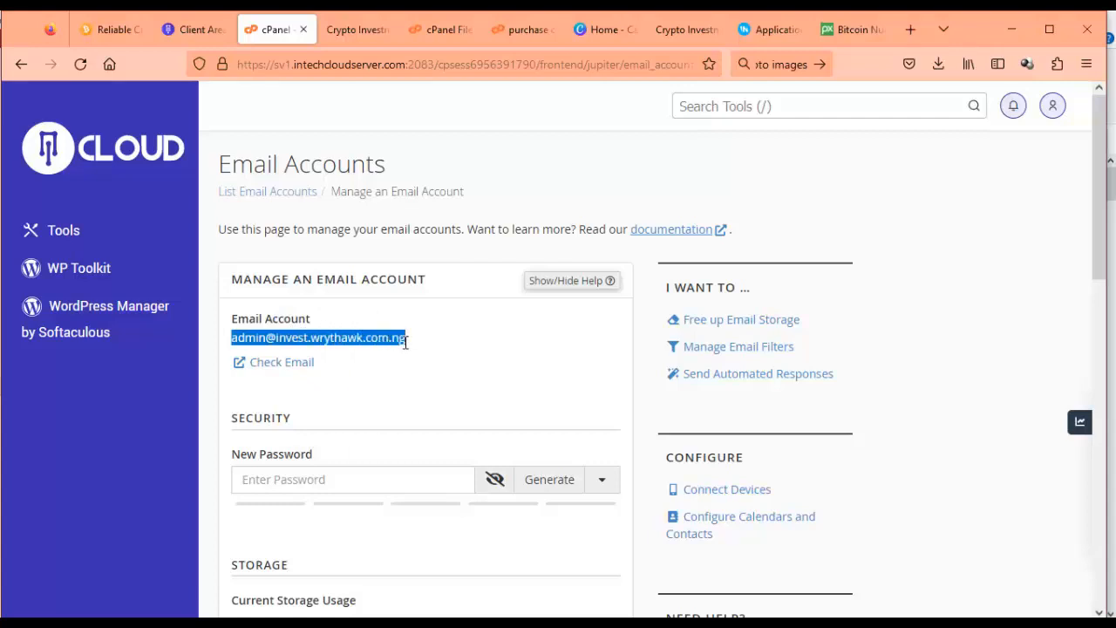
{"action": "left_click", "coordinate": [746, 497]}
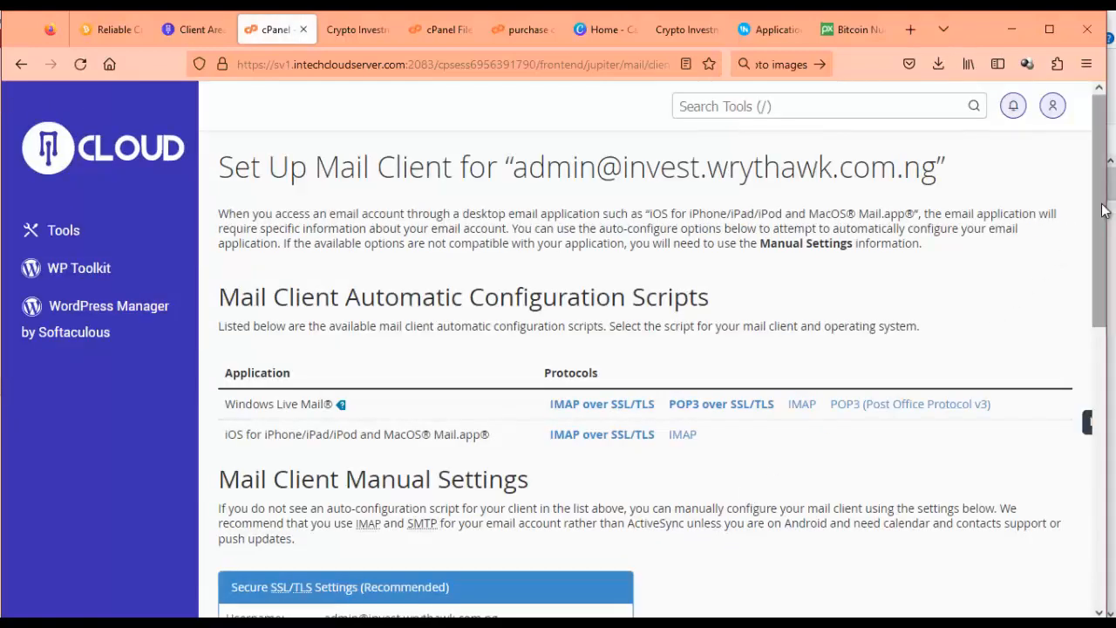
{"action": "left_click_drag", "start_coordinate": [1103, 209], "coordinate": [1098, 335]}
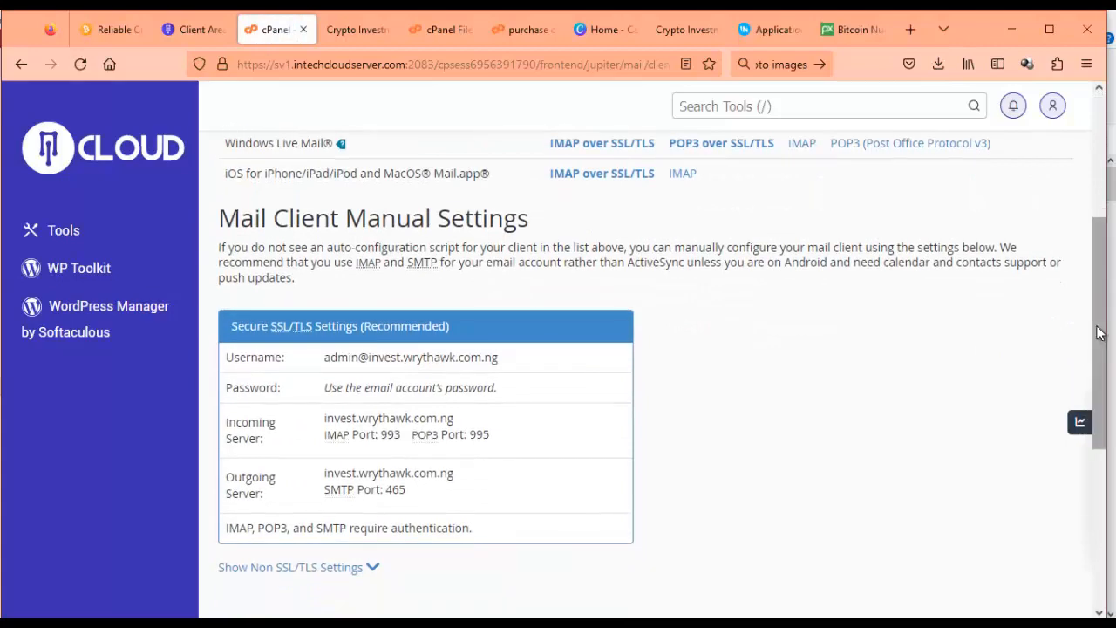
{"action": "left_click", "coordinate": [772, 28]}
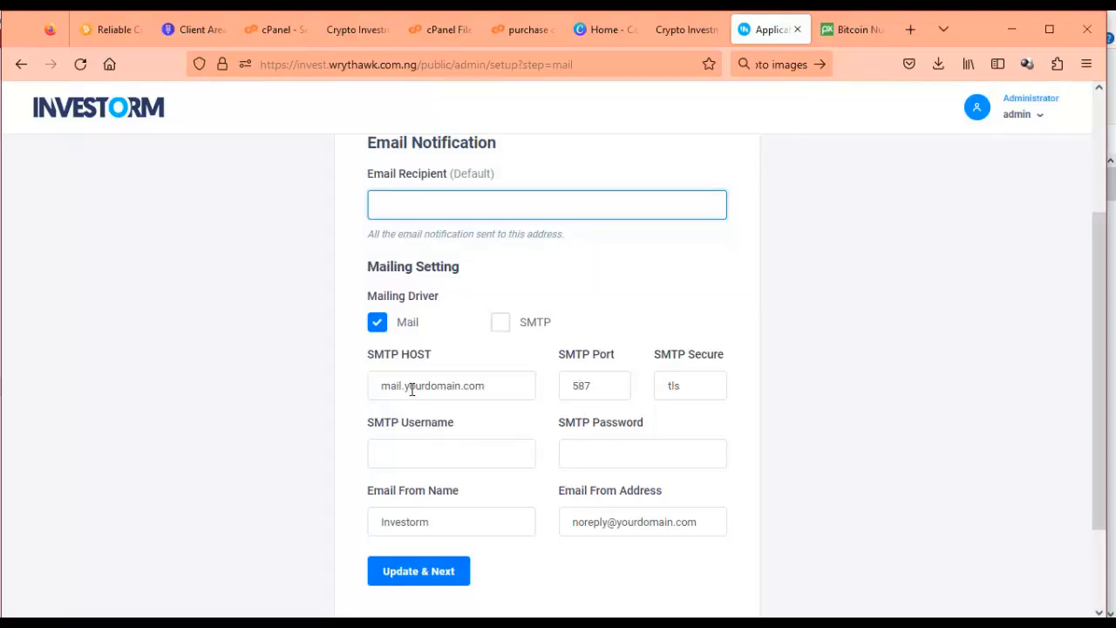
Set SMTP HOST to mail.invest.wrythawk.com.ng by pasting the mailbox address over the placeholder domain
{"action": "left_click_drag", "start_coordinate": [404, 385], "coordinate": [488, 387]}
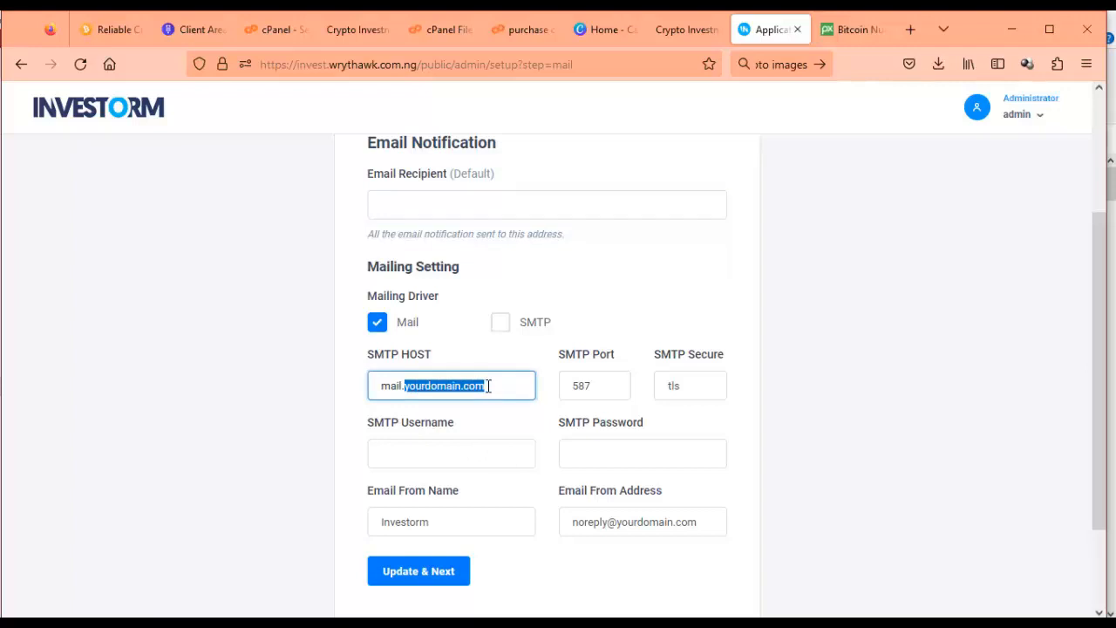
{"action": "key", "text": "ctrl+v"}
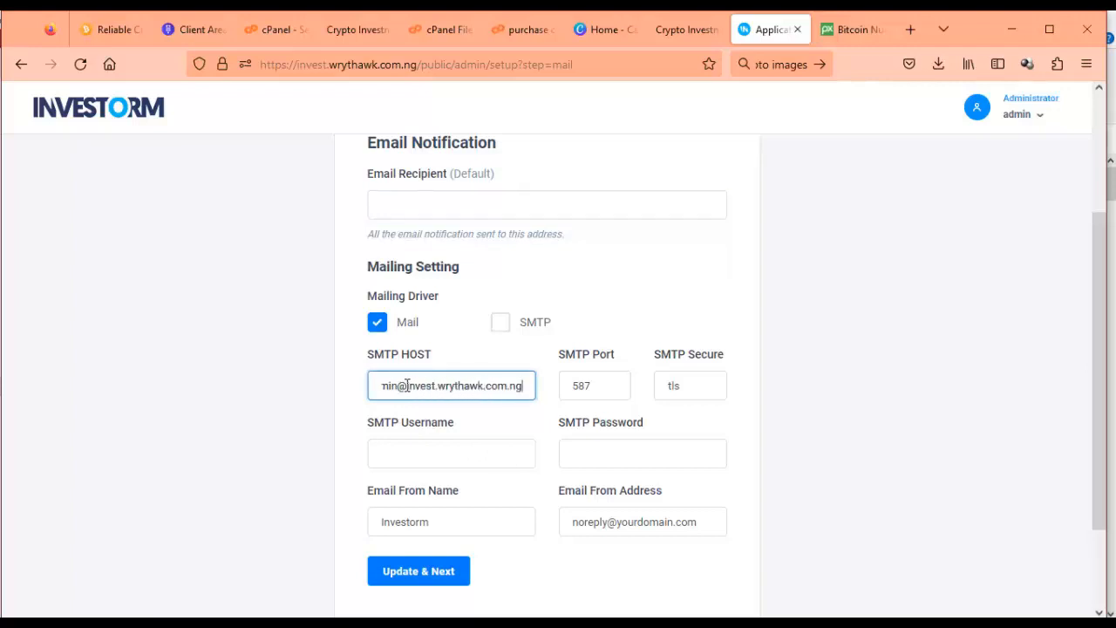
{"action": "key", "text": "BackSpace"}
{"action": "key", "text": "BackSpace"}
{"action": "key", "text": "BackSpace"}
{"action": "key", "text": "BackSpace"}
{"action": "key", "text": "BackSpace"}
{"action": "key", "text": "BackSpace"}
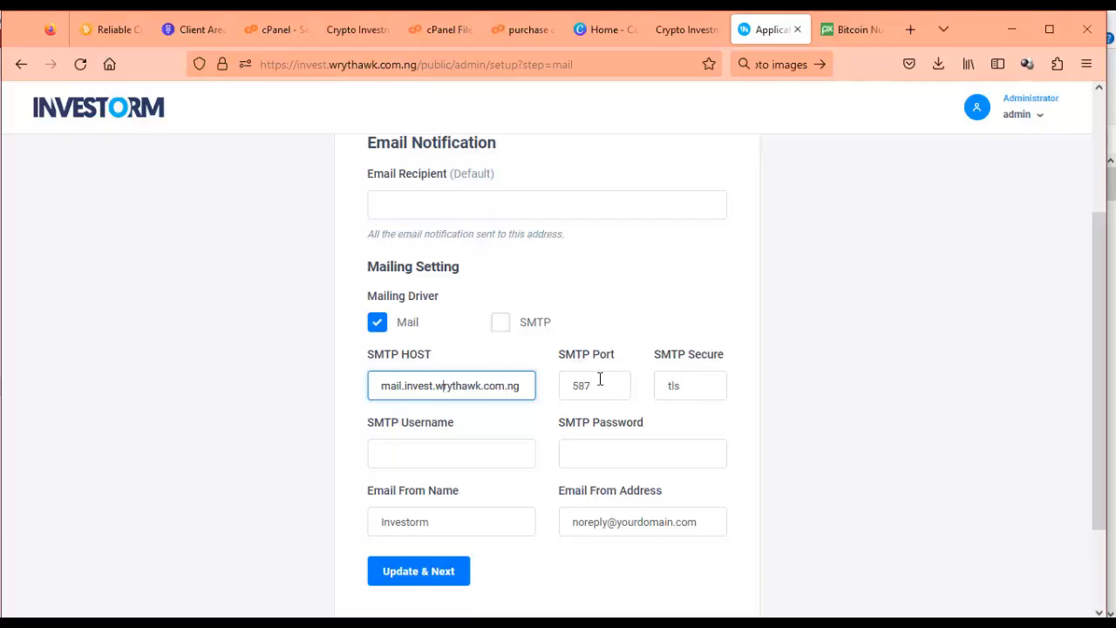
{"action": "left_click", "coordinate": [367, 29]}
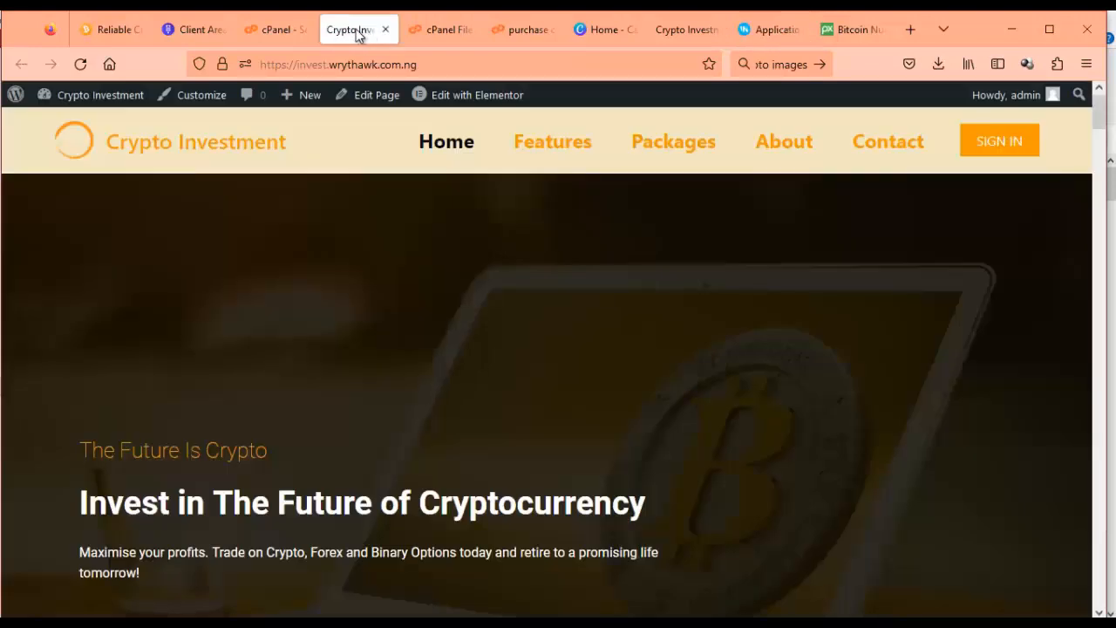
Close the Crypto Investment tab and recheck cPanel's SMTP port 465 before returning to the form
{"action": "left_click", "coordinate": [385, 30]}
{"action": "left_click", "coordinate": [283, 31]}
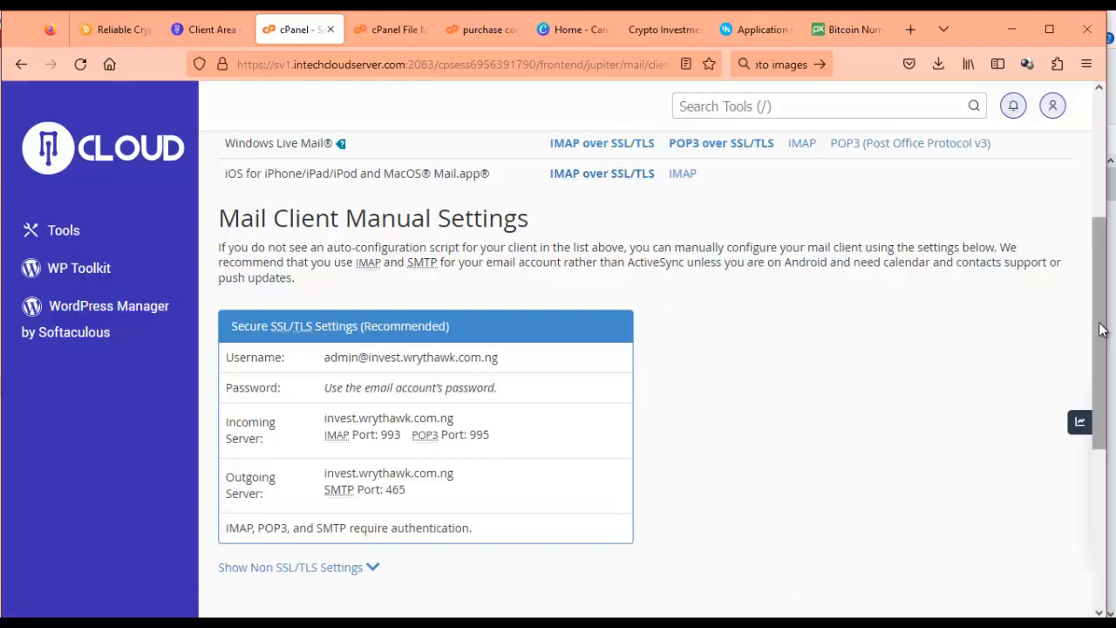
{"action": "left_click_drag", "start_coordinate": [1100, 330], "coordinate": [1101, 388]}
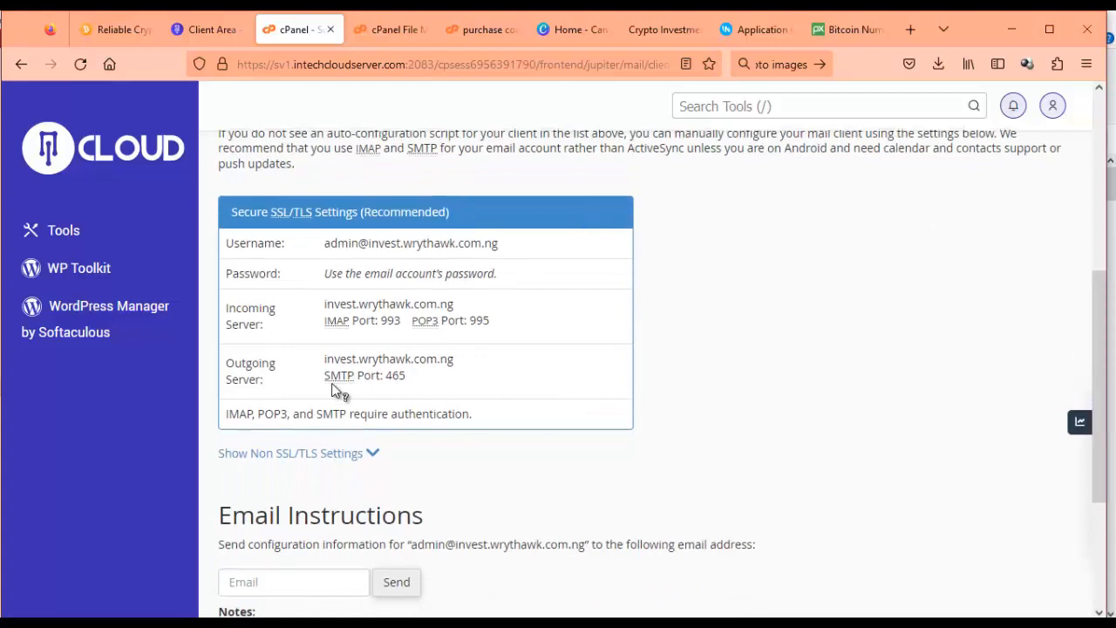
{"action": "left_click", "coordinate": [747, 28]}
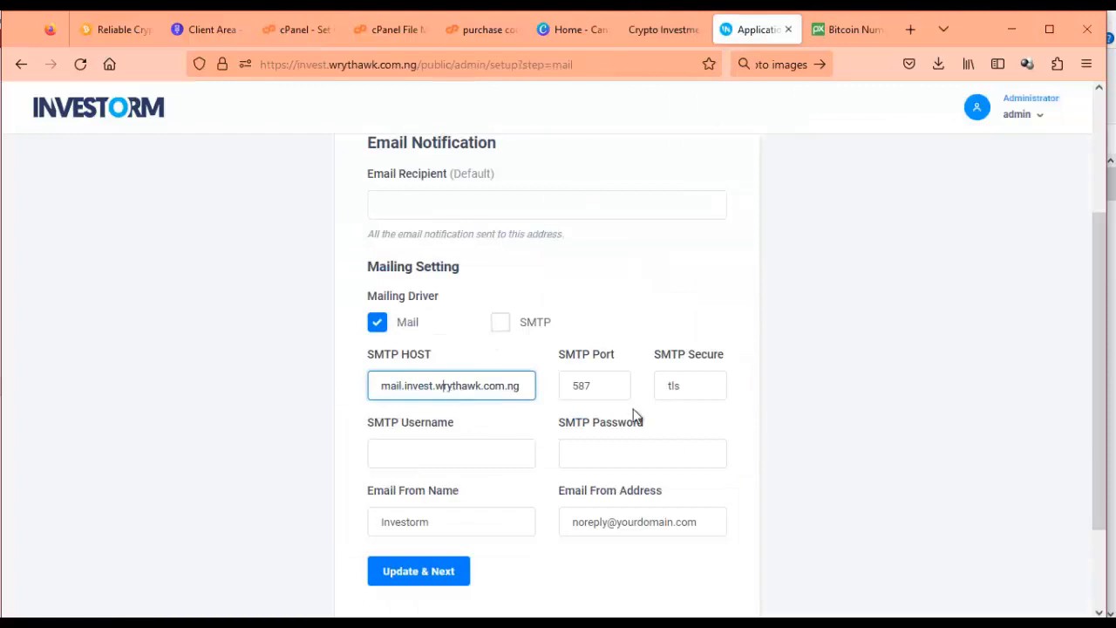
Fill SMTP Username with the admin mailbox address and SMTP Password with the mailbox password
{"action": "left_click", "coordinate": [434, 447]}
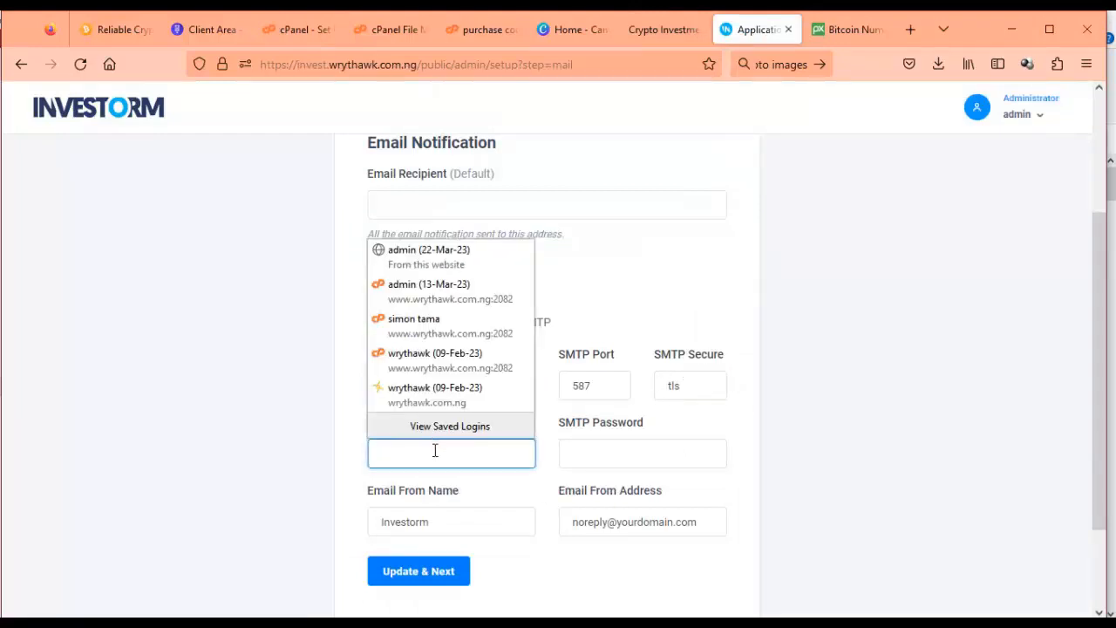
{"action": "key", "text": "ctrl+v"}
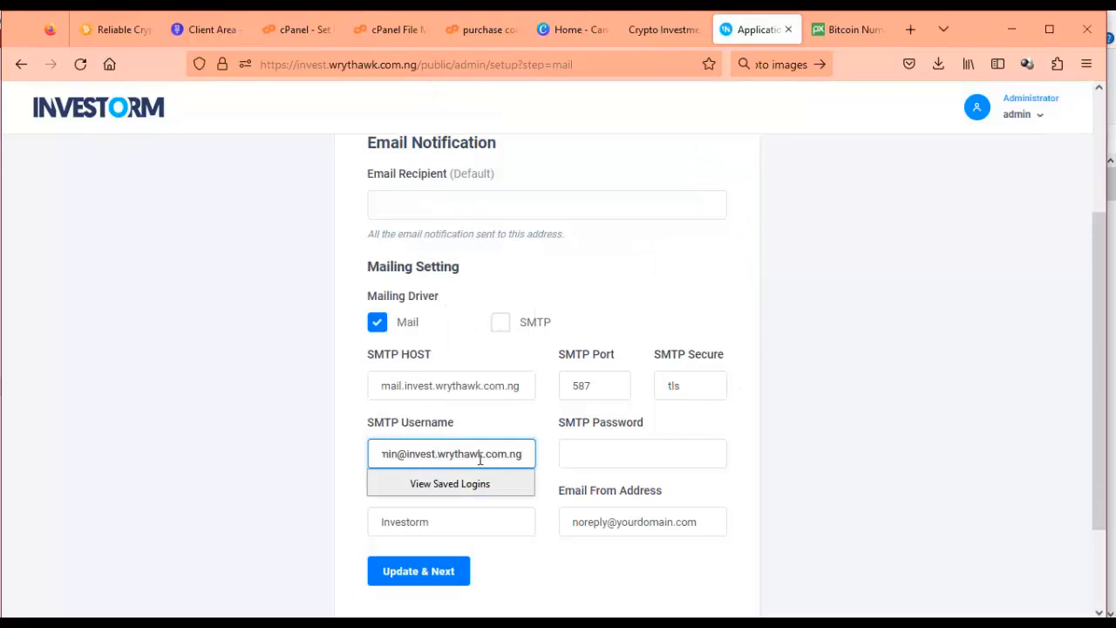
{"action": "left_click", "coordinate": [481, 460]}
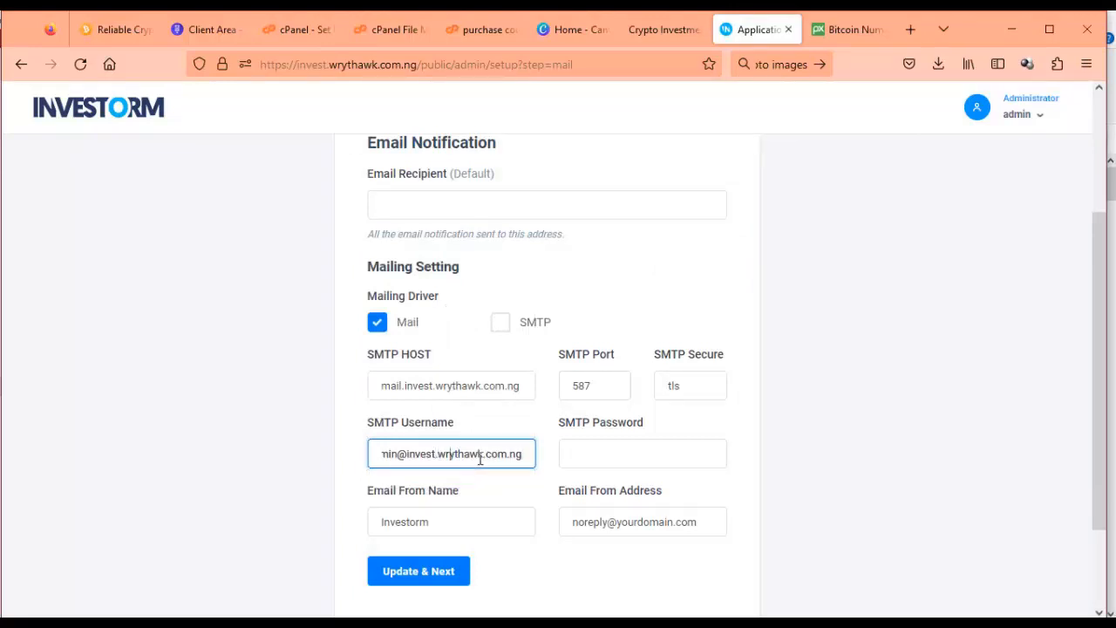
{"action": "left_click", "coordinate": [582, 454]}
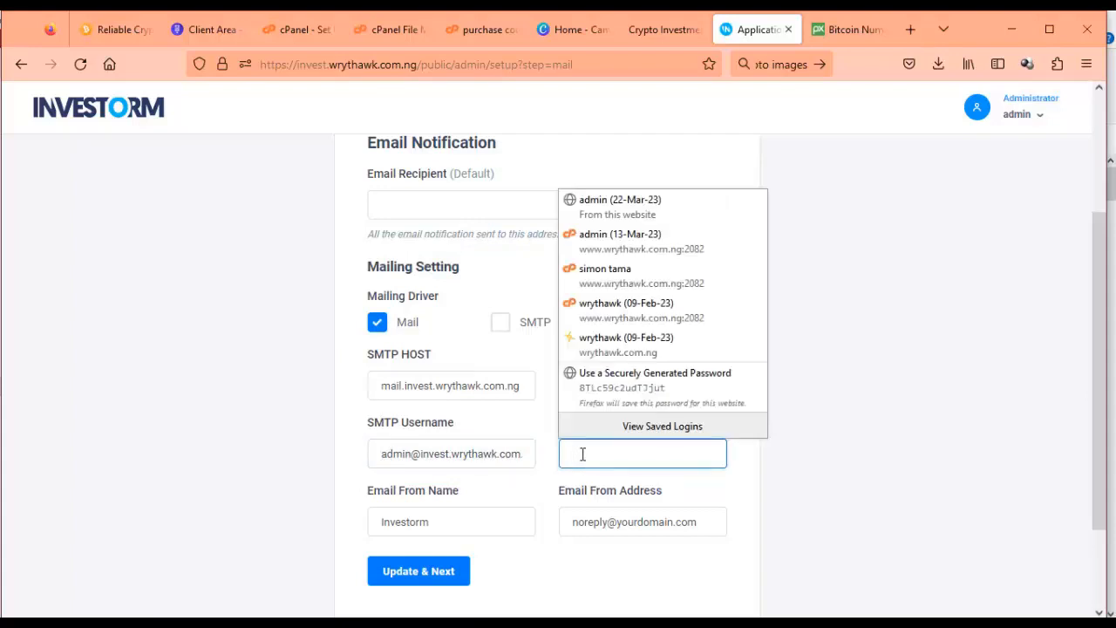
{"action": "key", "text": "ctrl+v"}
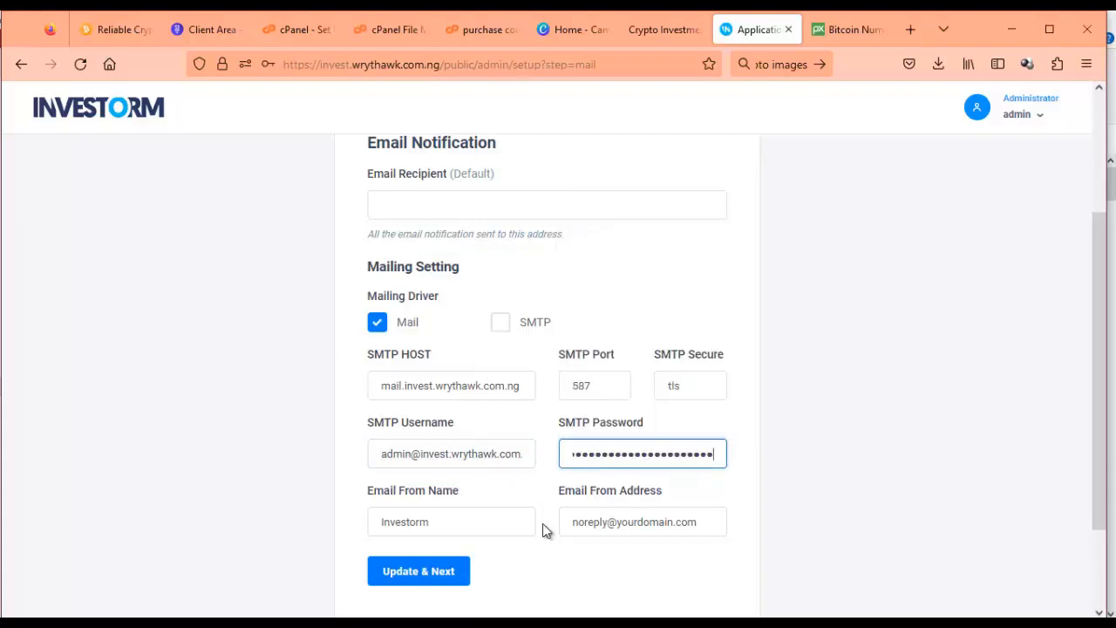
Set Email From Name to 'Crypto Invest' and Email From Address to noreply on the subdomain
{"action": "double_click", "coordinate": [442, 522]}
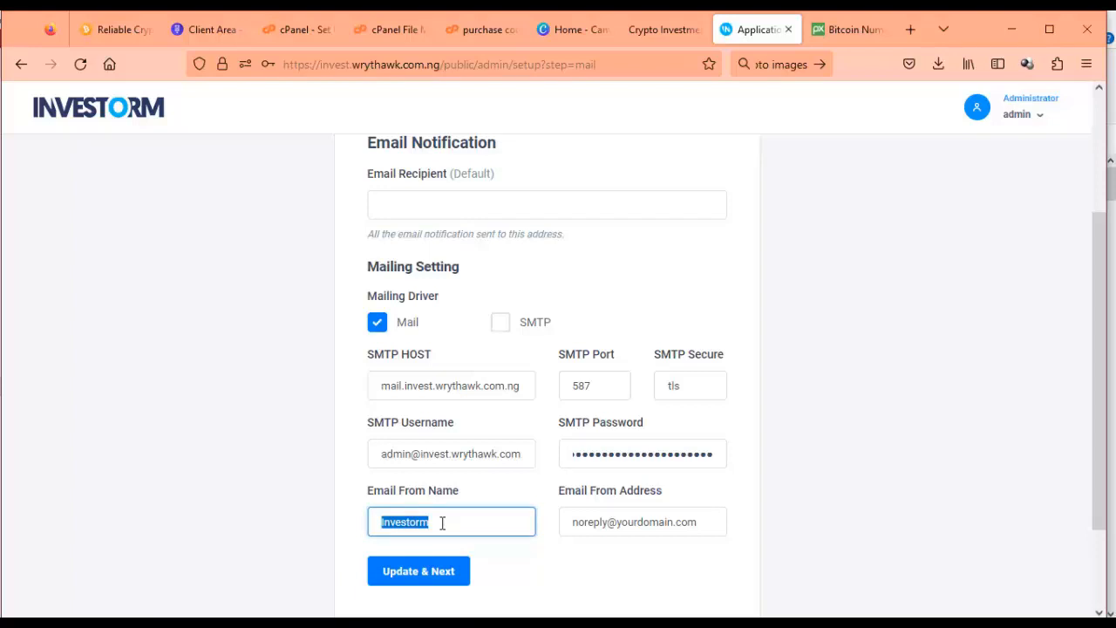
{"action": "type", "text": "Crypto"}
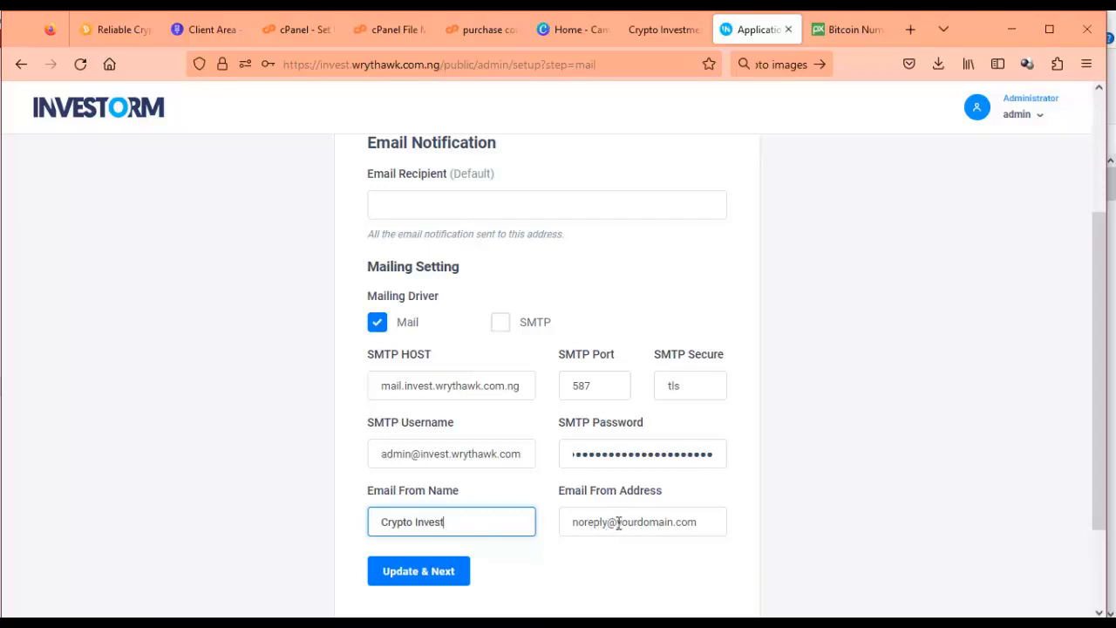
{"action": "left_click_drag", "start_coordinate": [608, 523], "coordinate": [697, 524]}
{"action": "key", "text": "ctrl+v"}
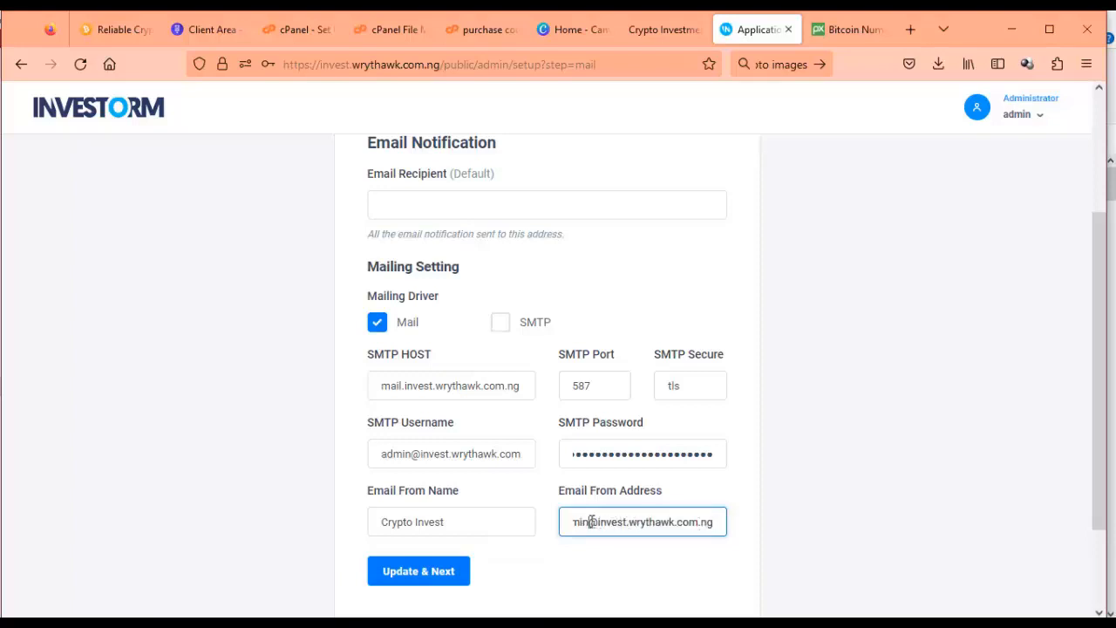
{"action": "key", "text": "BackSpace"}
{"action": "key", "text": "BackSpace"}
{"action": "key", "text": "BackSpace"}
{"action": "key", "text": "BackSpace"}
{"action": "key", "text": "BackSpace"}
{"action": "key", "text": "Home"}
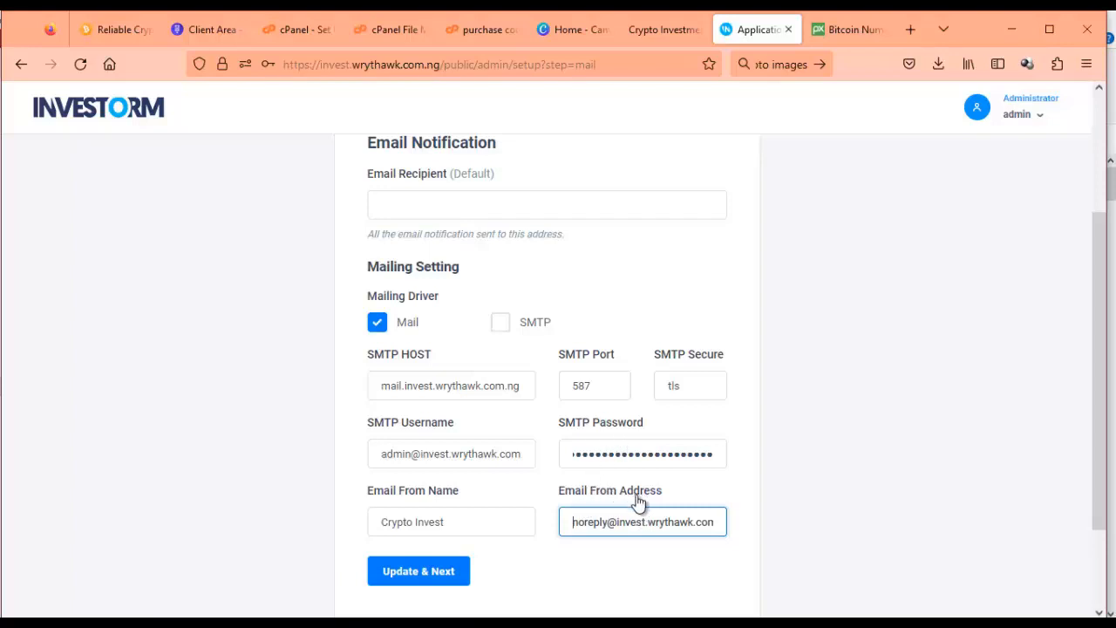
Paste the admin address into Email Recipient and switch the mailing driver from Mail to SMTP
{"action": "left_click", "coordinate": [510, 206]}
{"action": "key", "text": "ctrl+v"}
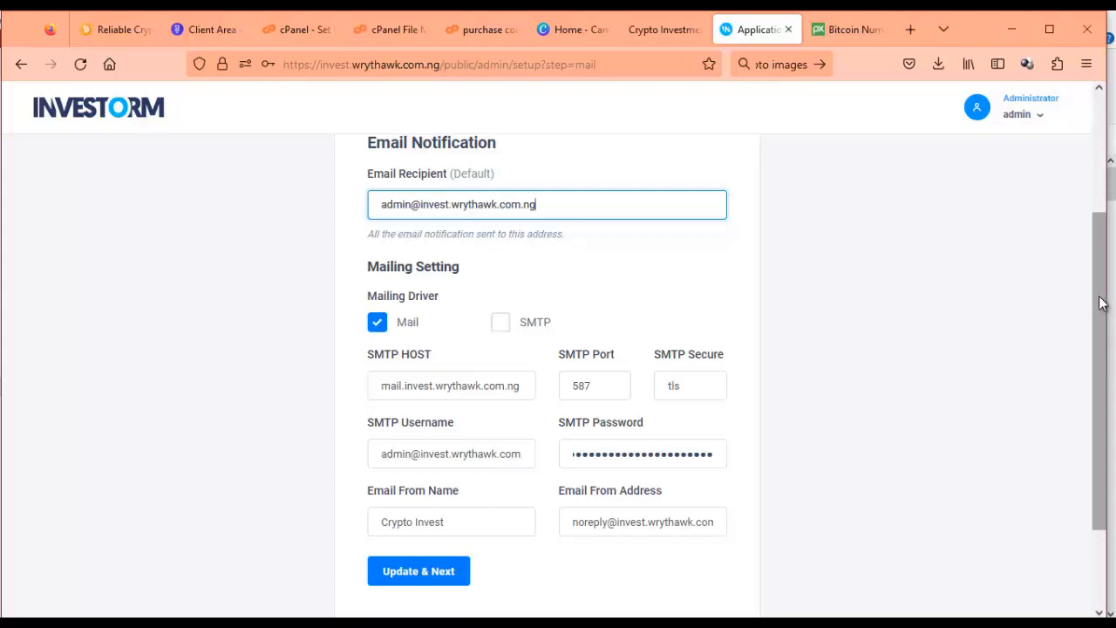
{"action": "left_click_drag", "start_coordinate": [1097, 294], "coordinate": [1097, 294]}
{"action": "left_click_drag", "start_coordinate": [1099, 302], "coordinate": [1099, 322]}
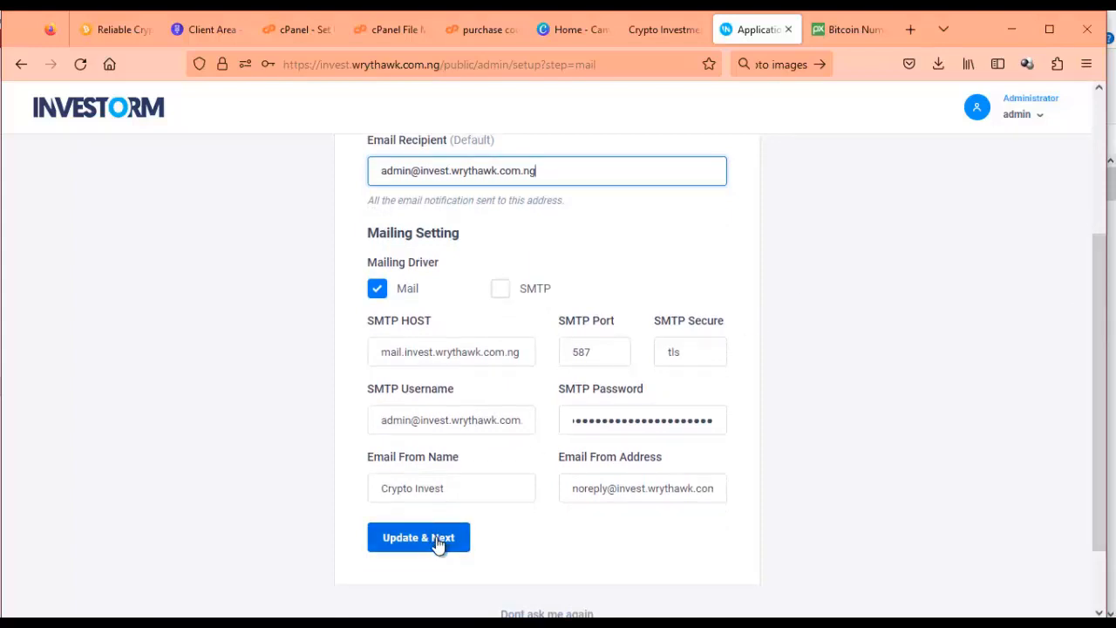
{"action": "left_click", "coordinate": [500, 290]}
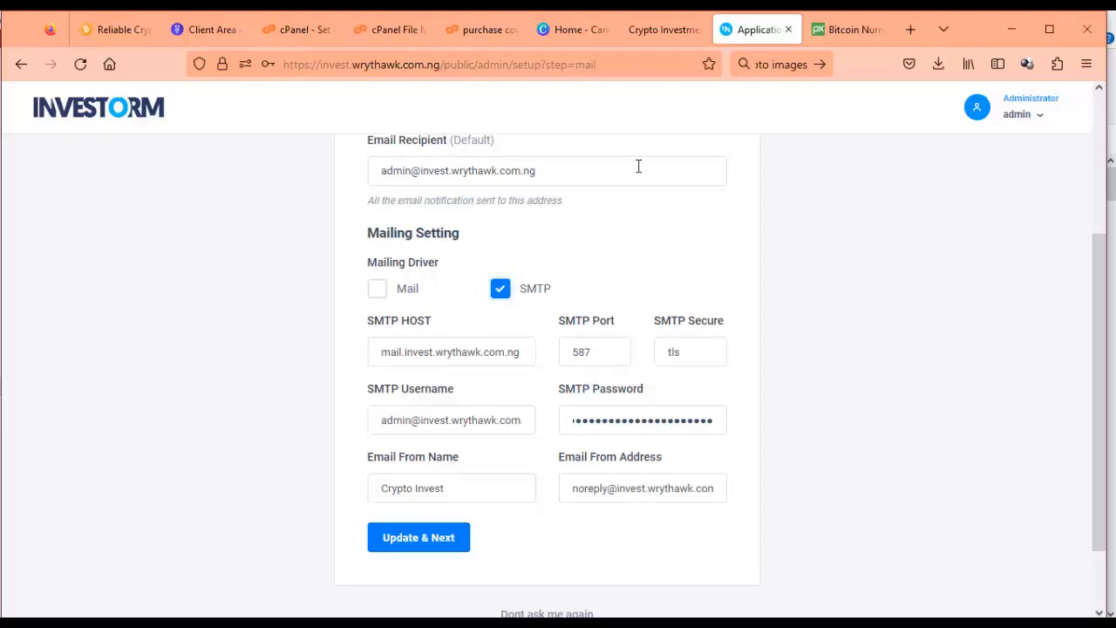
Copy SMTP port 465 from cPanel's mail settings into Investorm's SMTP Port, replacing 587
{"action": "left_click", "coordinate": [306, 29]}
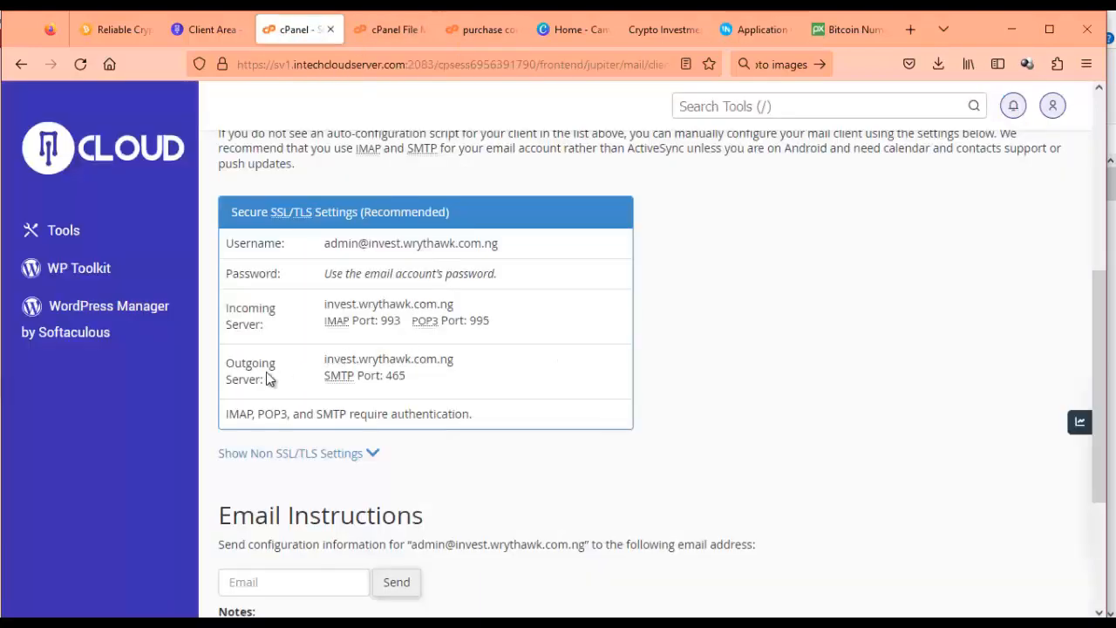
{"action": "double_click", "coordinate": [393, 376]}
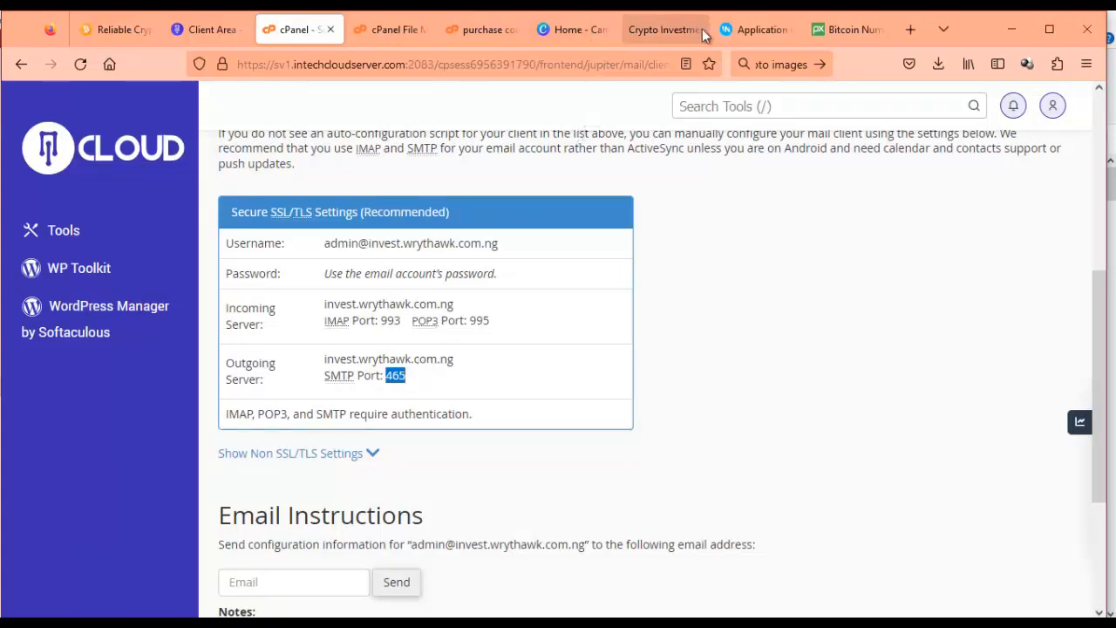
{"action": "left_click", "coordinate": [771, 28]}
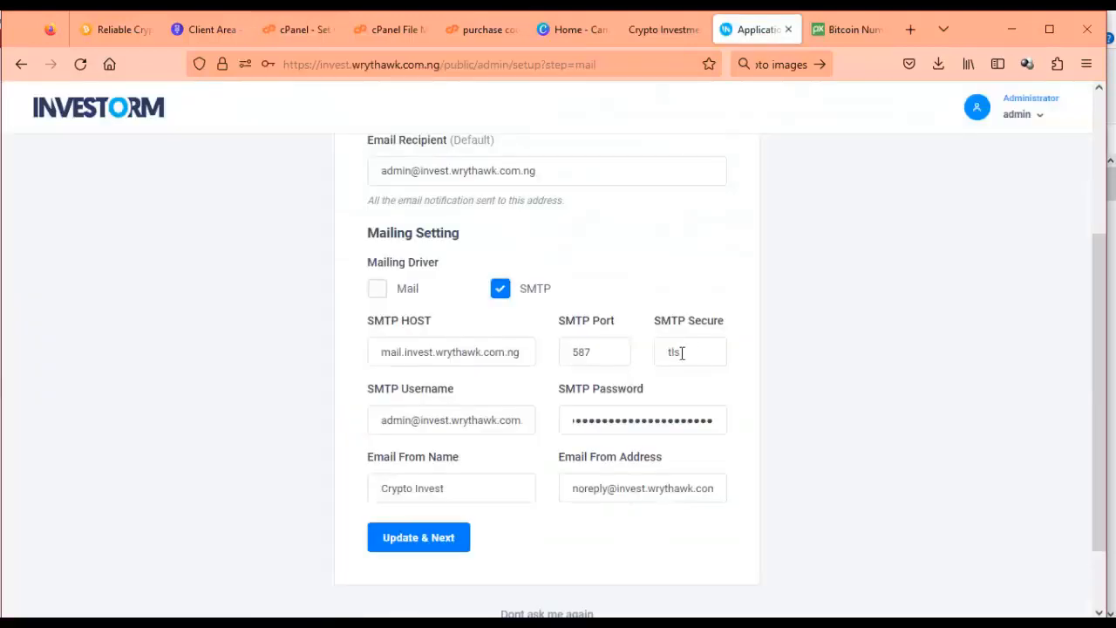
{"action": "double_click", "coordinate": [613, 352]}
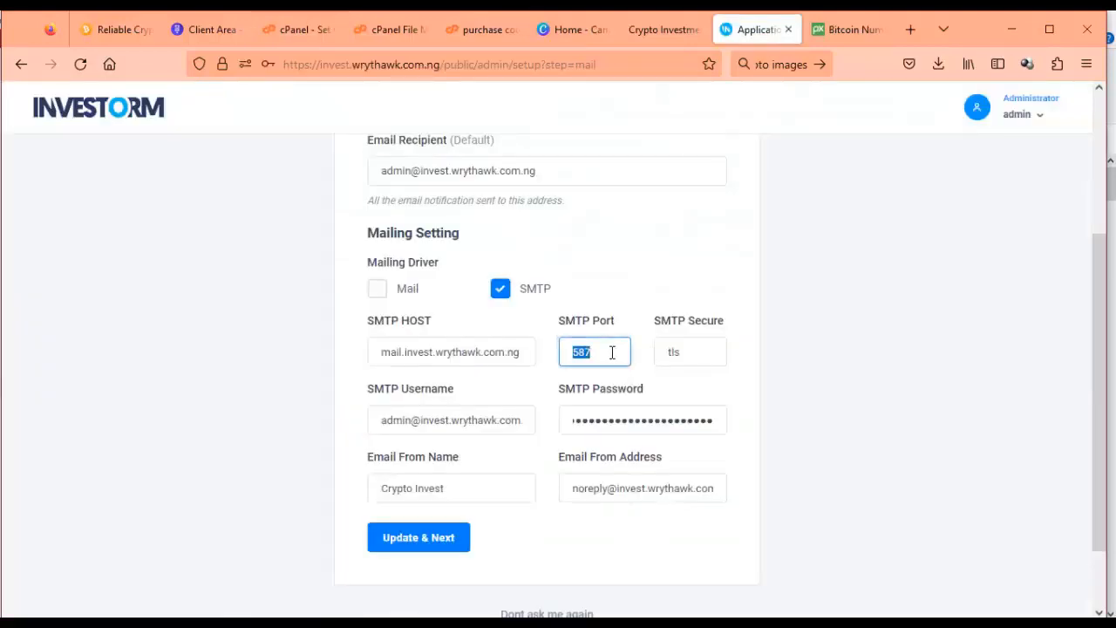
{"action": "type", "text": "465"}
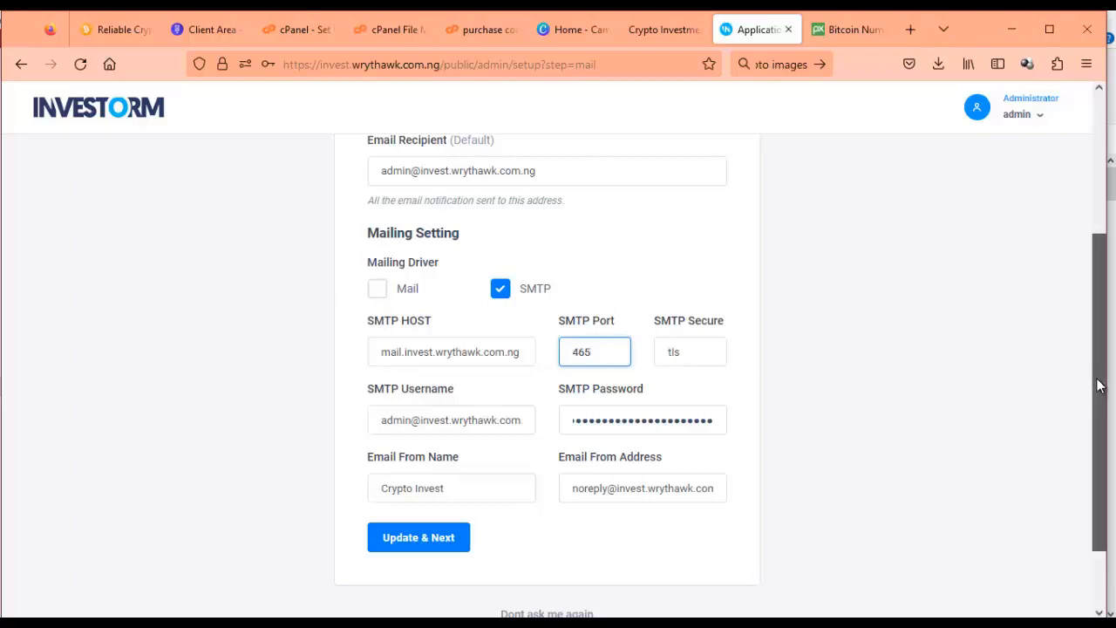
{"action": "scroll", "coordinate": [1097, 388], "scroll_direction": "down", "scroll_amount": 1}
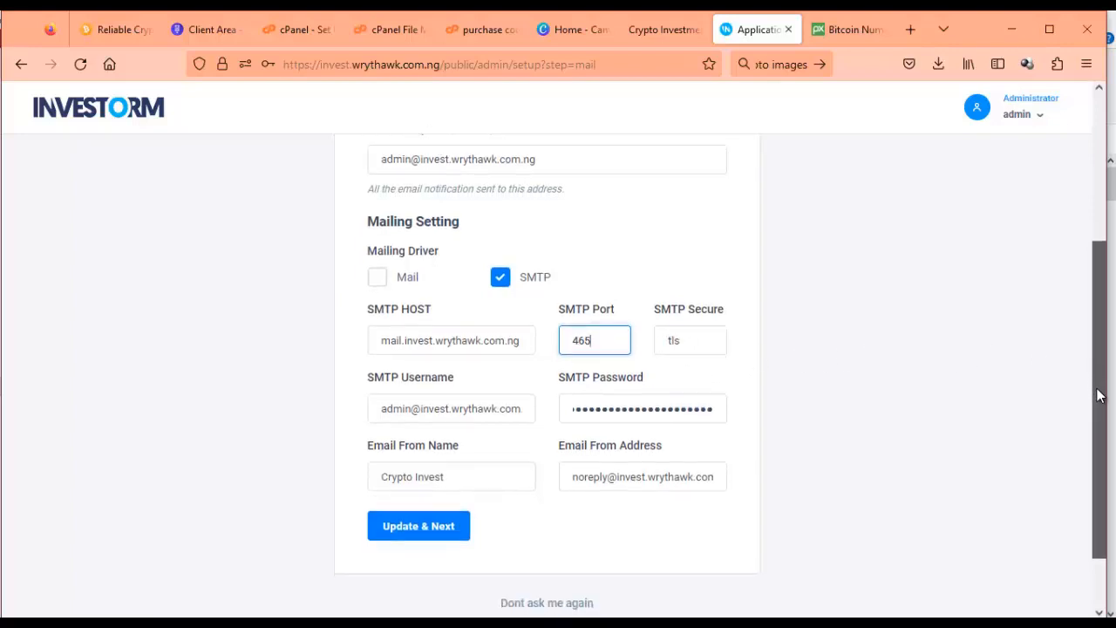
Save the port-465 mail settings and send a test email twice, which fails to send
{"action": "left_click", "coordinate": [394, 513]}
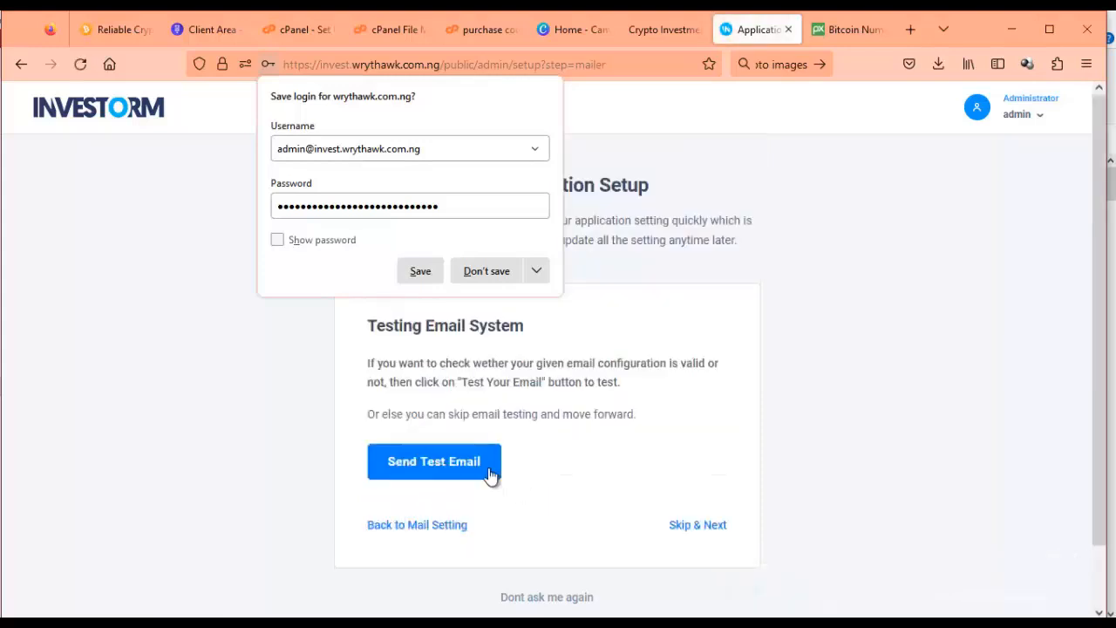
{"action": "left_click", "coordinate": [332, 371]}
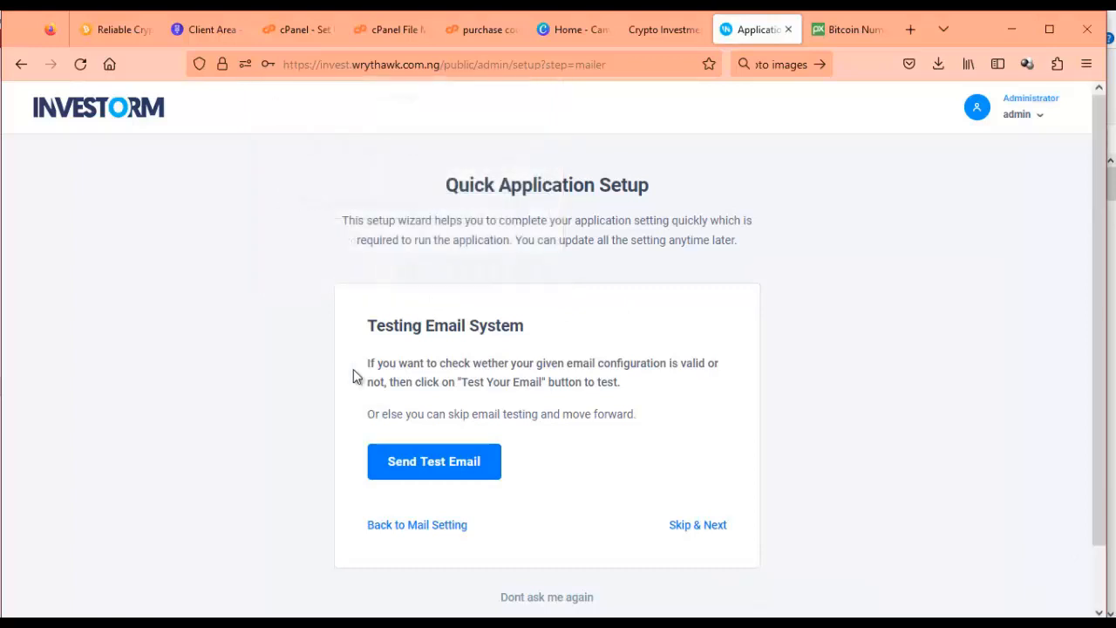
{"action": "left_click", "coordinate": [458, 466]}
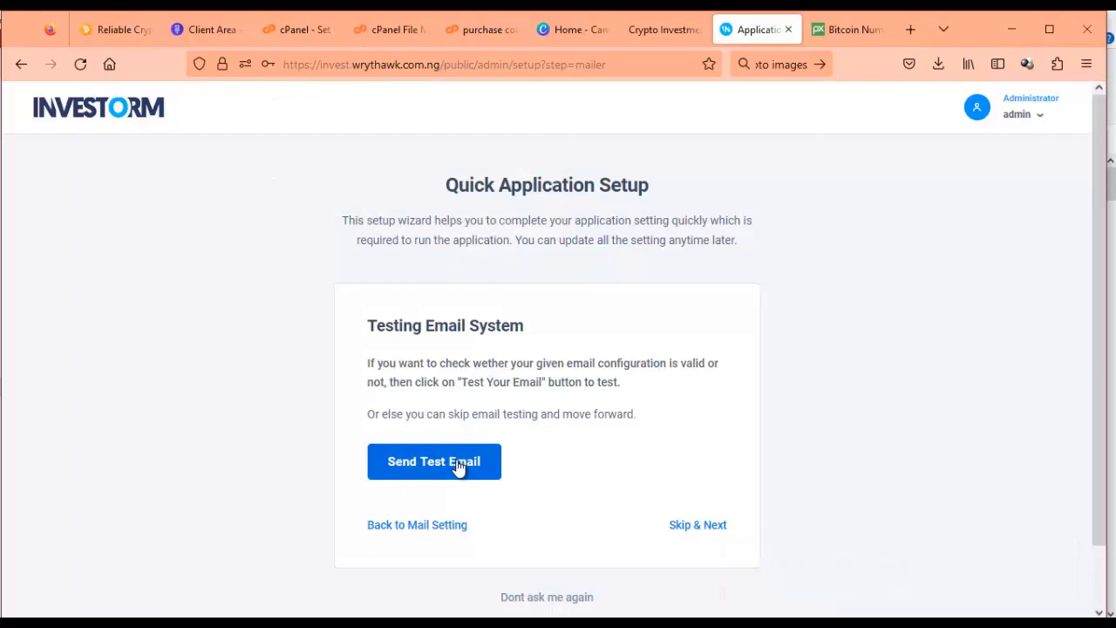
{"action": "left_click", "coordinate": [457, 466]}
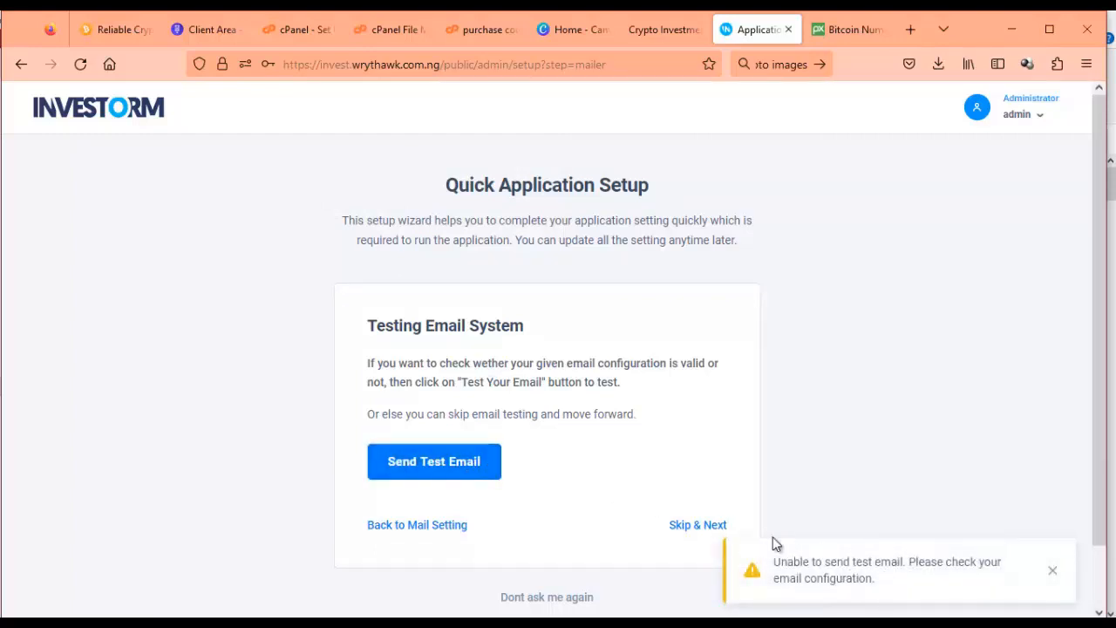
Return to the mail settings and save again to reach the Testing Email System step
{"action": "left_click", "coordinate": [444, 526]}
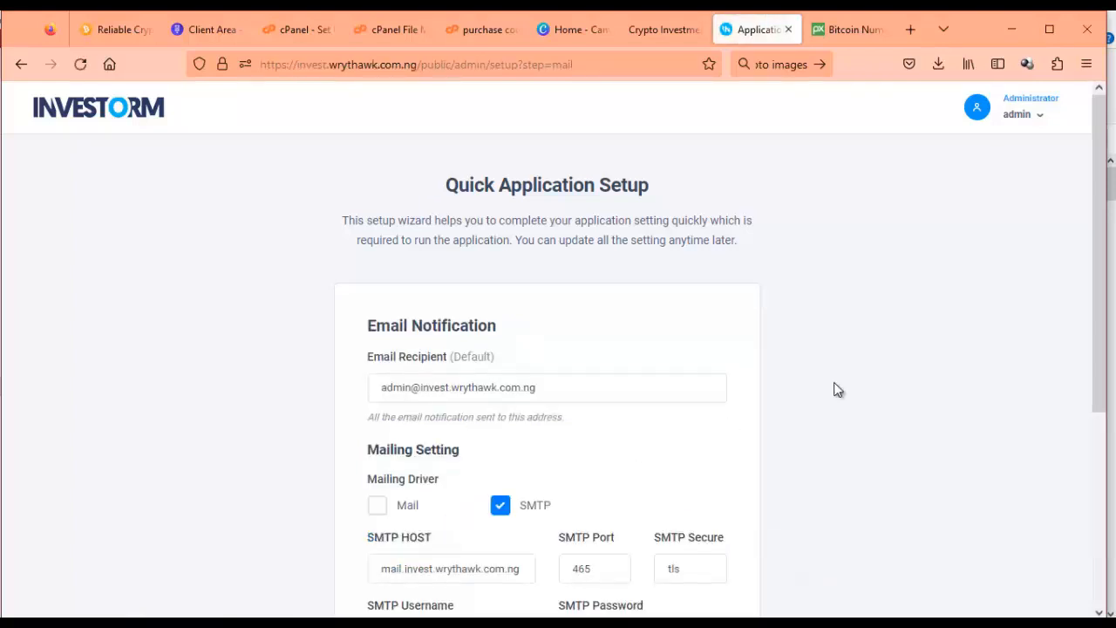
{"action": "left_click_drag", "start_coordinate": [1099, 284], "coordinate": [1096, 441]}
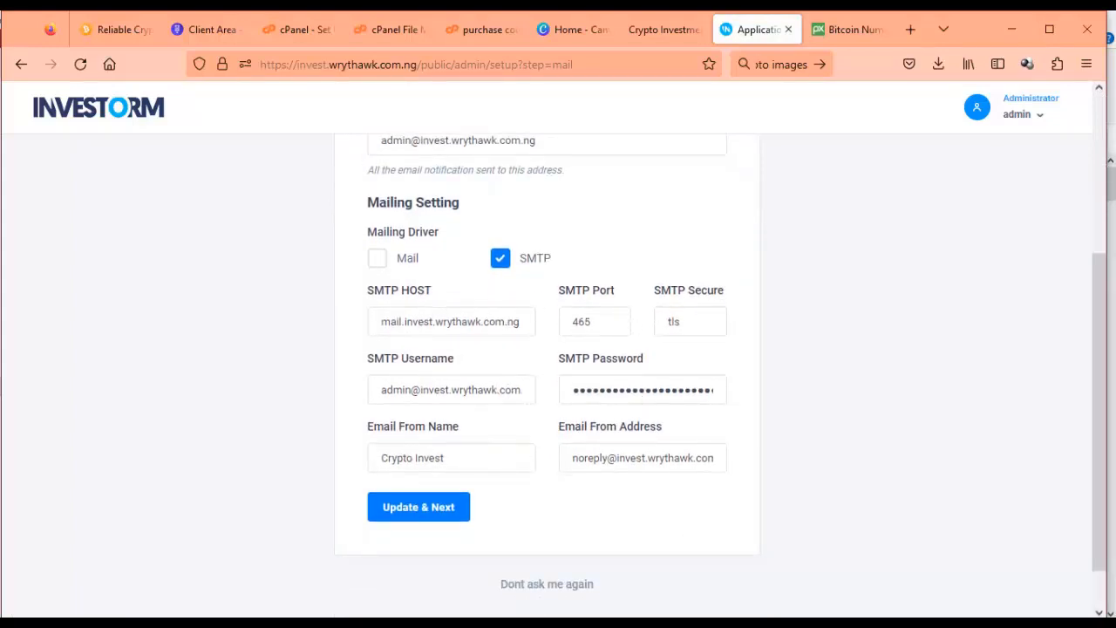
{"action": "left_click", "coordinate": [408, 509]}
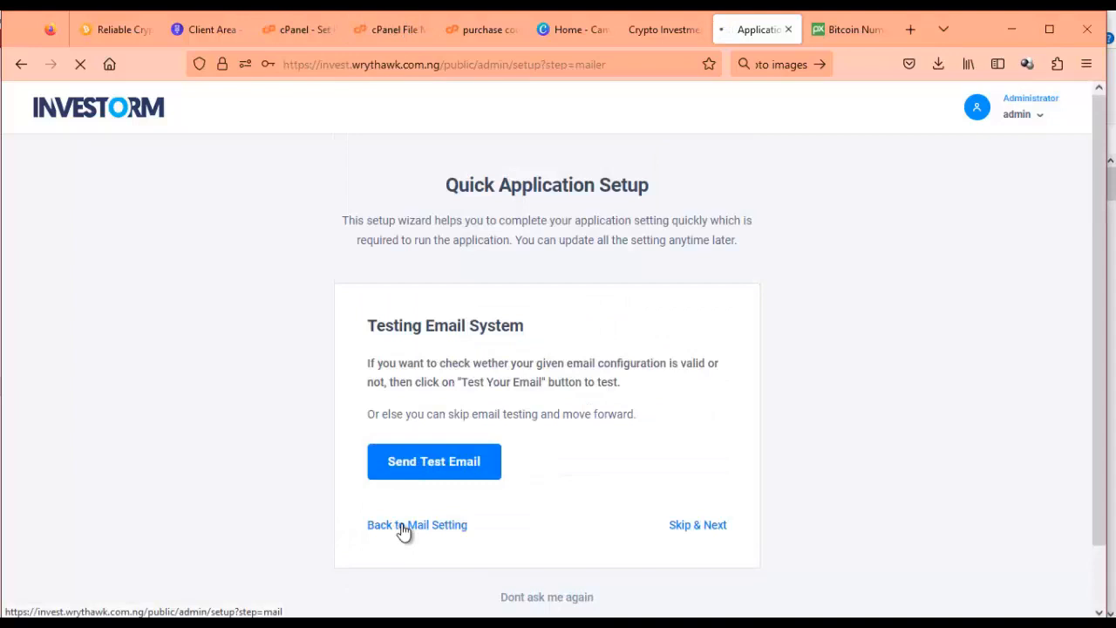
Go back to the mail settings form, then bring cPanel back to its Tools home page
{"action": "left_click", "coordinate": [404, 525]}
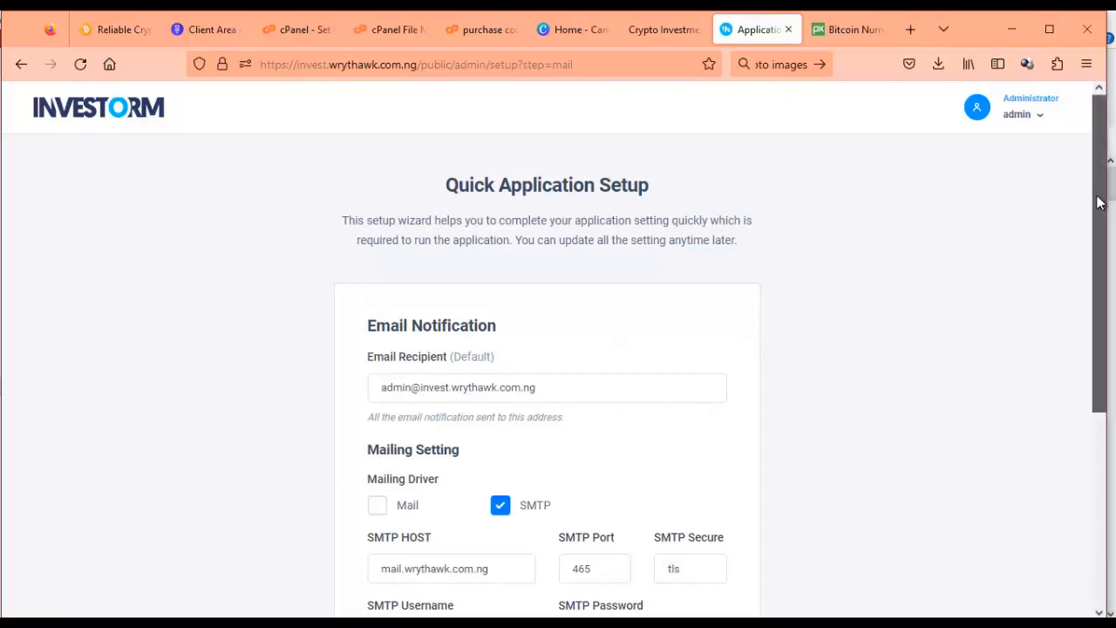
{"action": "scroll", "coordinate": [1101, 312], "scroll_direction": "down", "scroll_amount": 2}
{"action": "scroll", "coordinate": [1101, 312], "scroll_direction": "down", "scroll_amount": 1}
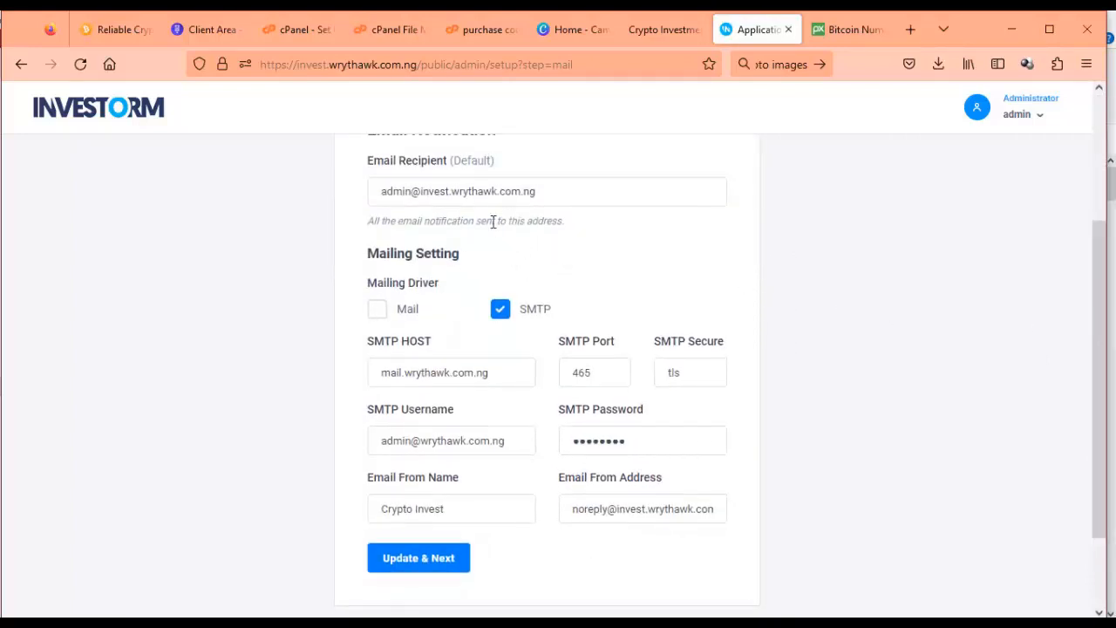
{"action": "left_click", "coordinate": [293, 33]}
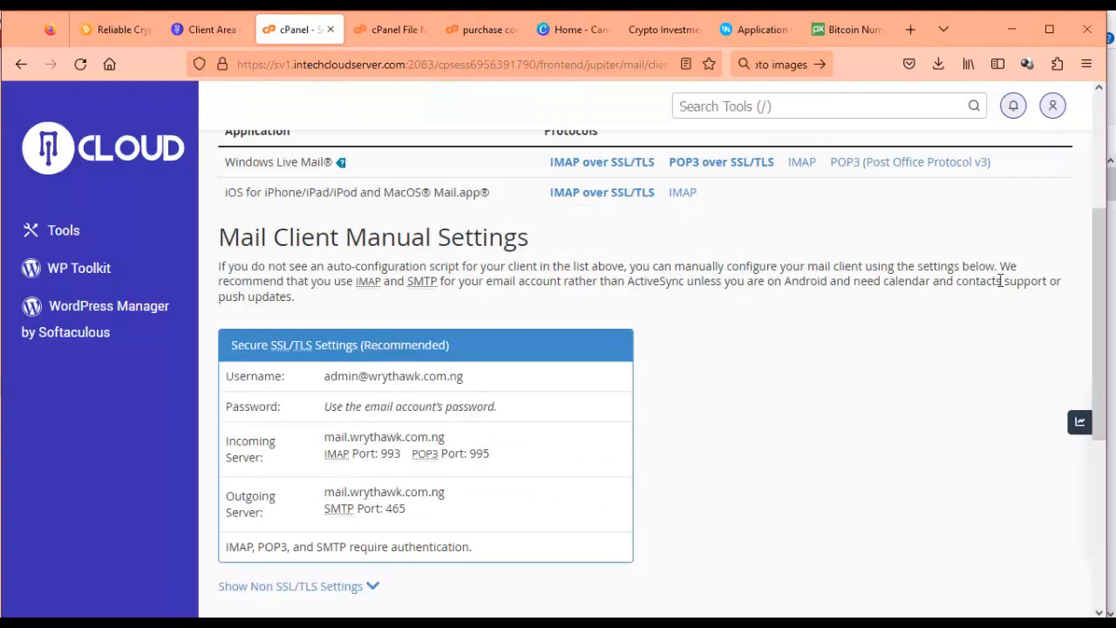
{"action": "left_click", "coordinate": [132, 166]}
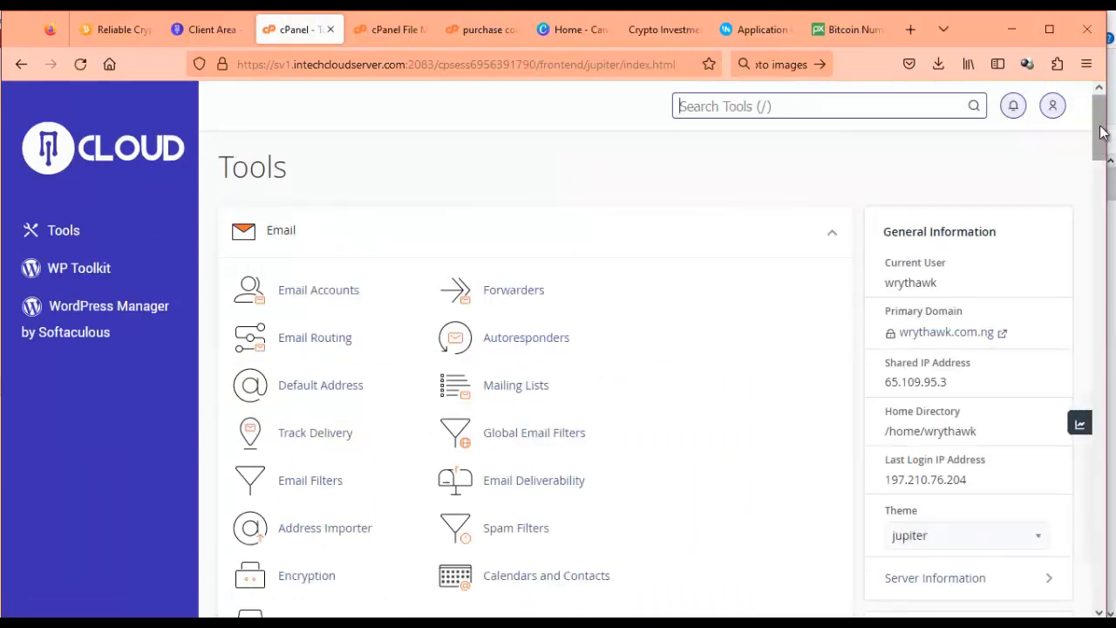
Start a new cPanel email account on wrythawk.com.ng with username invest
{"action": "mouse_move", "coordinate": [1101, 131]}
{"action": "left_mouse_down"}
{"action": "mouse_move", "coordinate": [1100, 150]}
{"action": "mouse_move", "coordinate": [1097, 140]}
{"action": "left_mouse_up"}
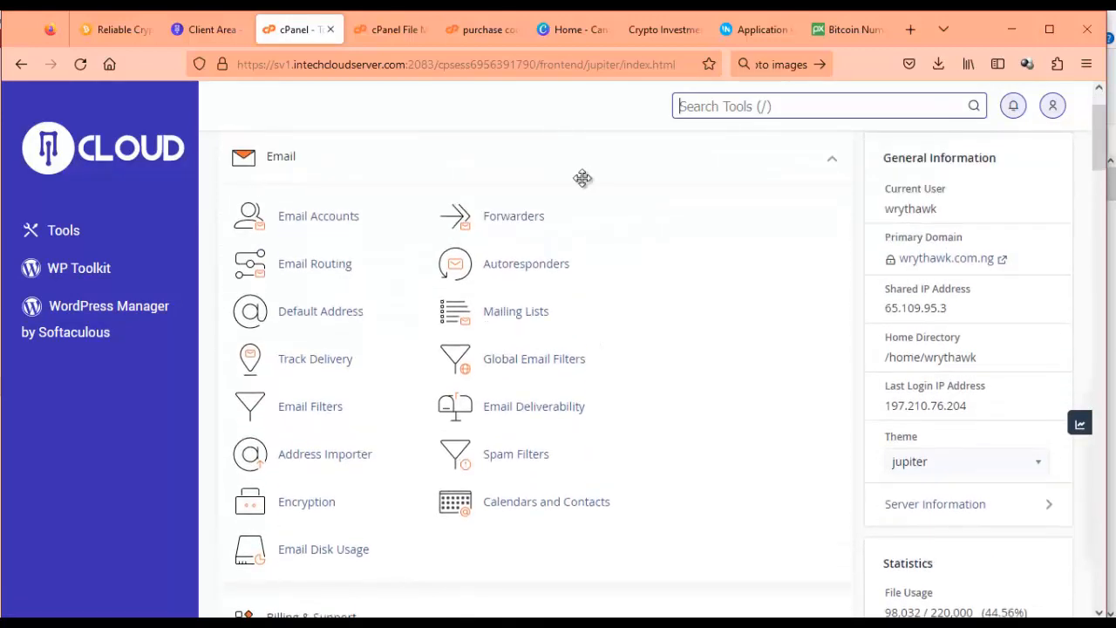
{"action": "left_click", "coordinate": [345, 218]}
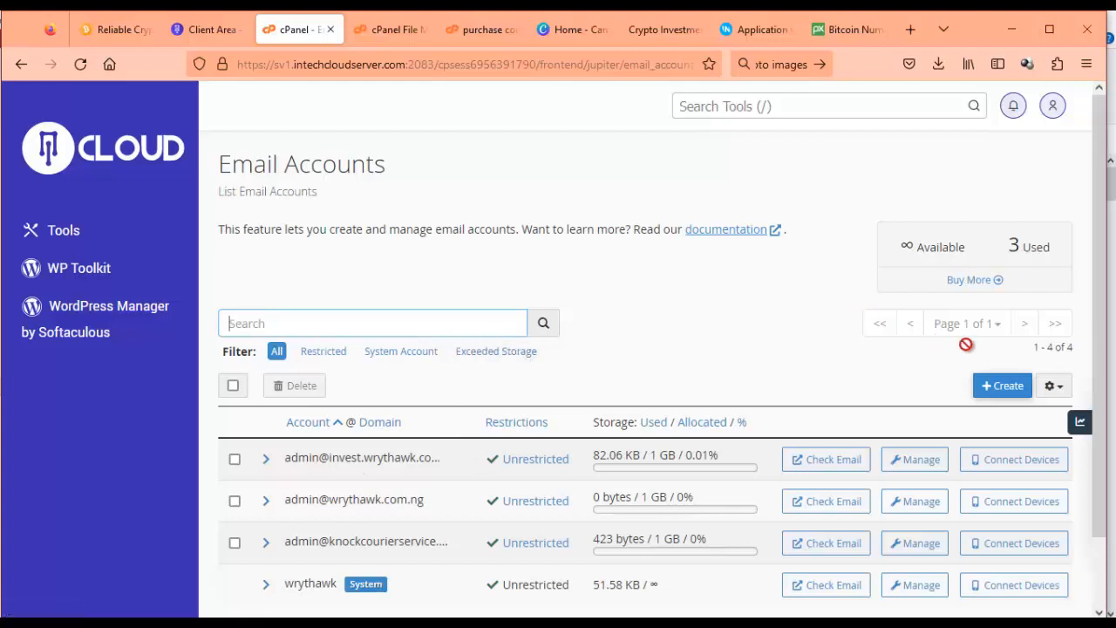
{"action": "left_click", "coordinate": [1010, 385]}
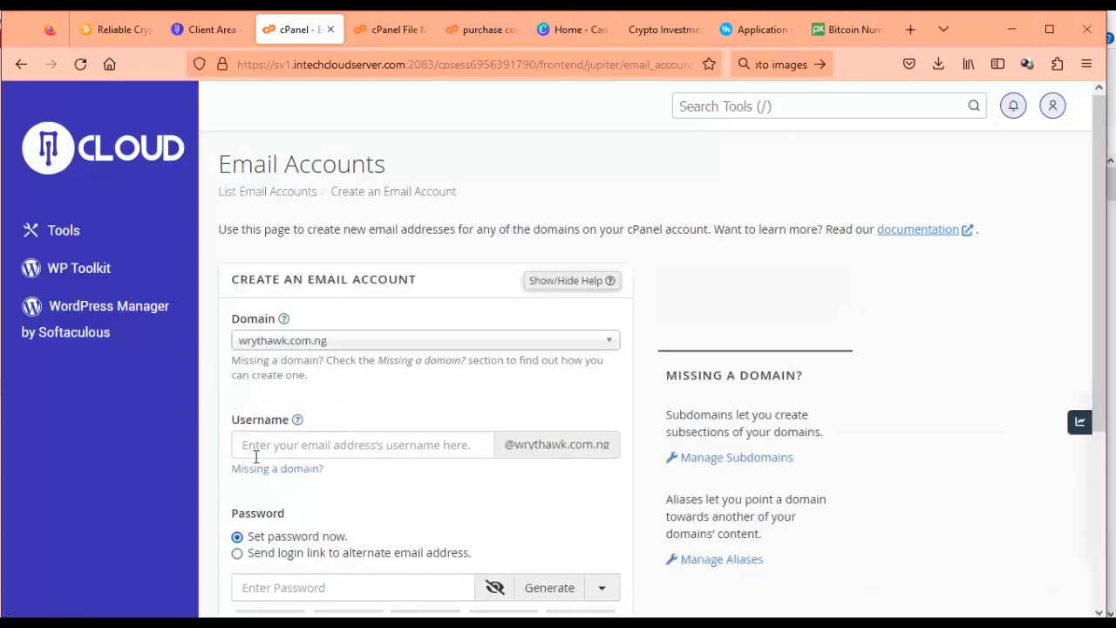
{"action": "left_click", "coordinate": [348, 346]}
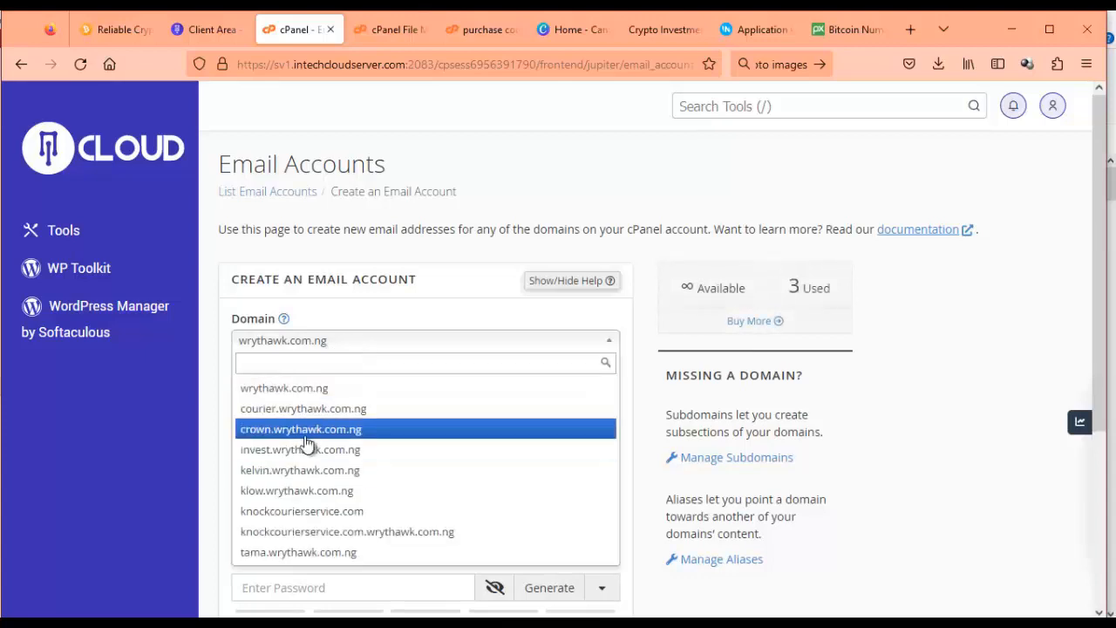
{"action": "left_click", "coordinate": [393, 340]}
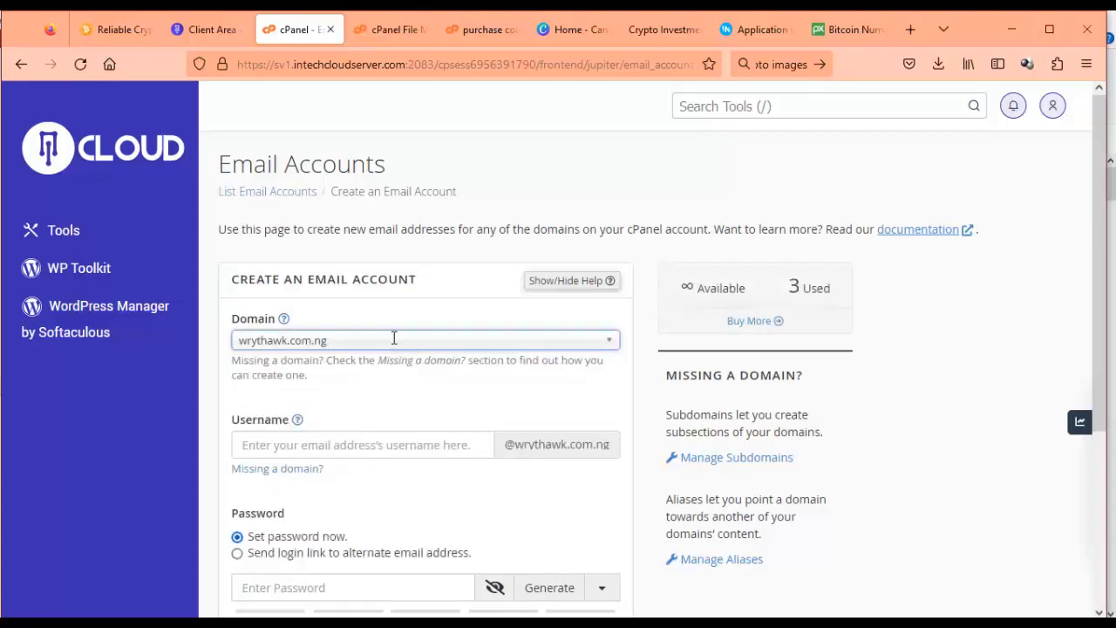
{"action": "left_click", "coordinate": [354, 441]}
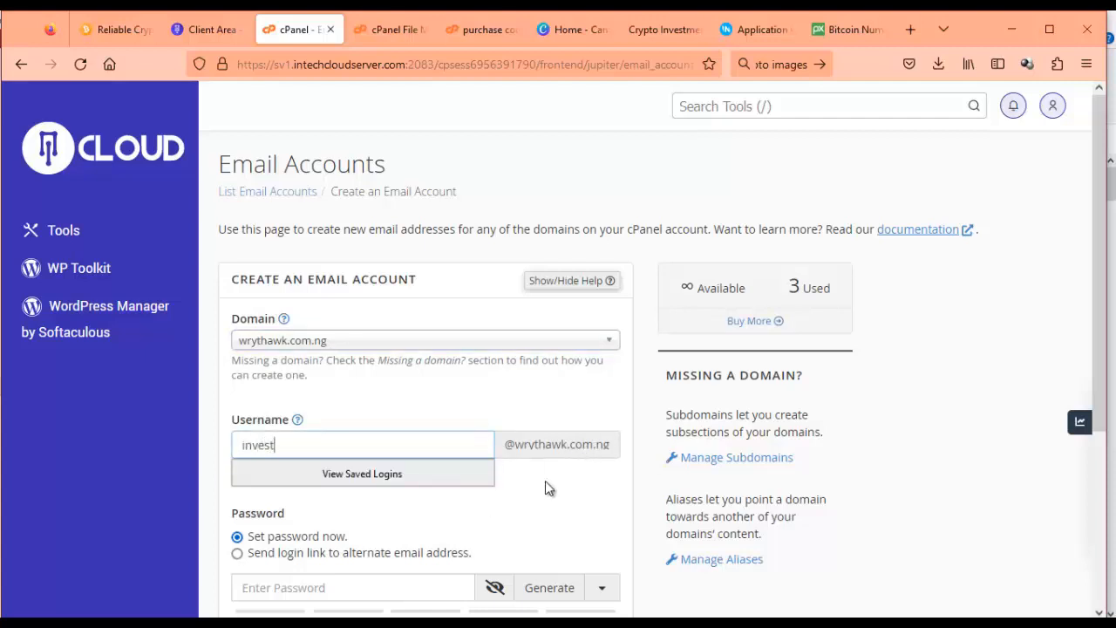
{"action": "left_click_drag", "start_coordinate": [1097, 348], "coordinate": [1090, 471]}
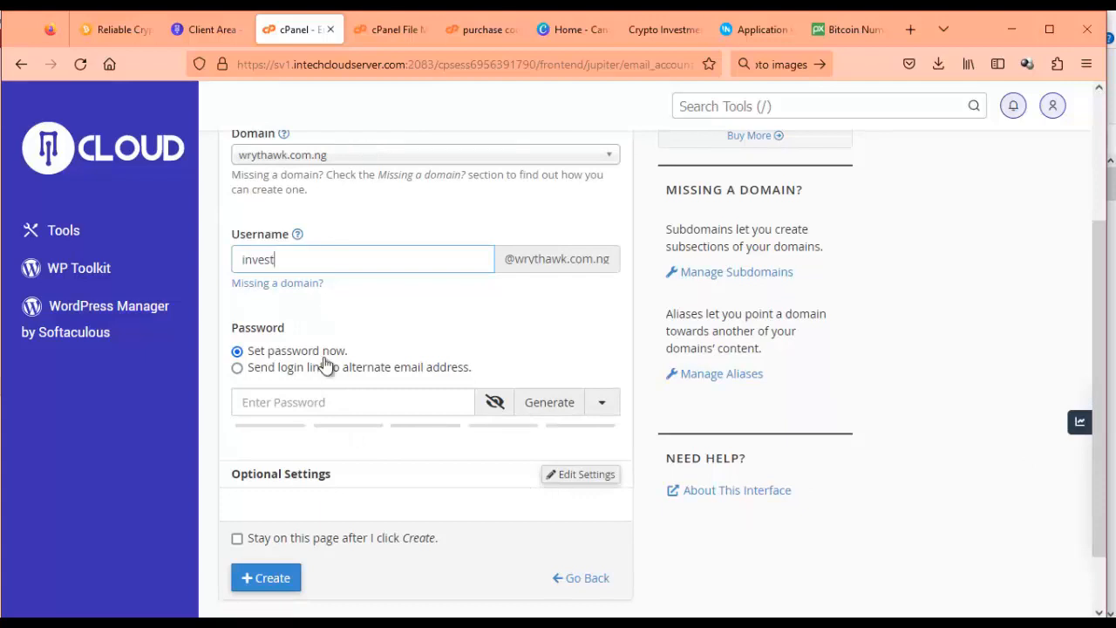
{"action": "left_click", "coordinate": [321, 404]}
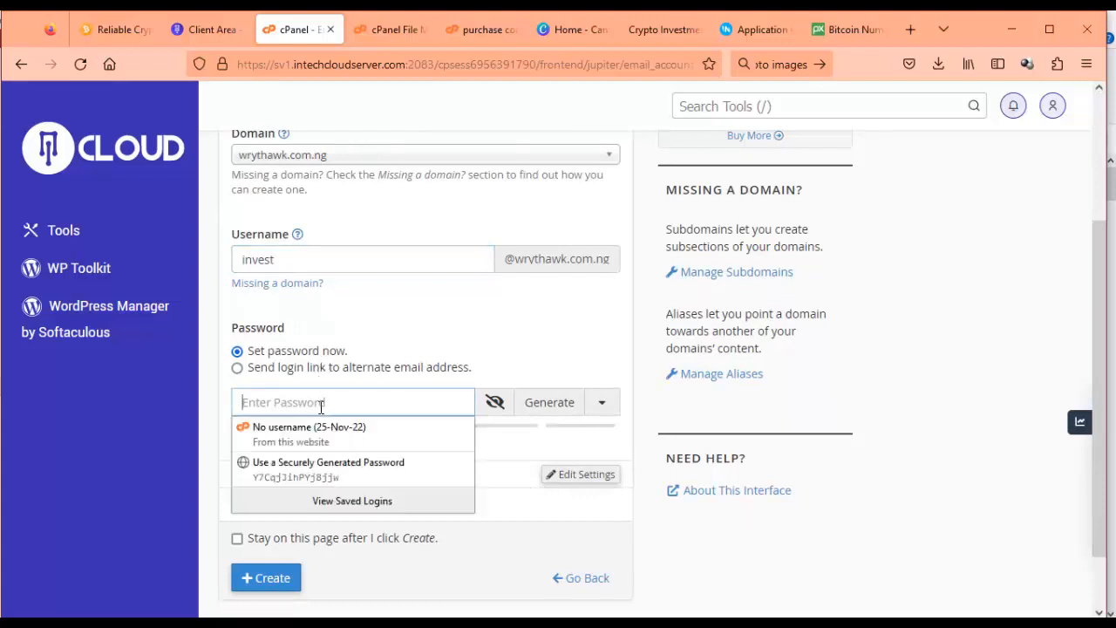
{"action": "left_click", "coordinate": [330, 158]}
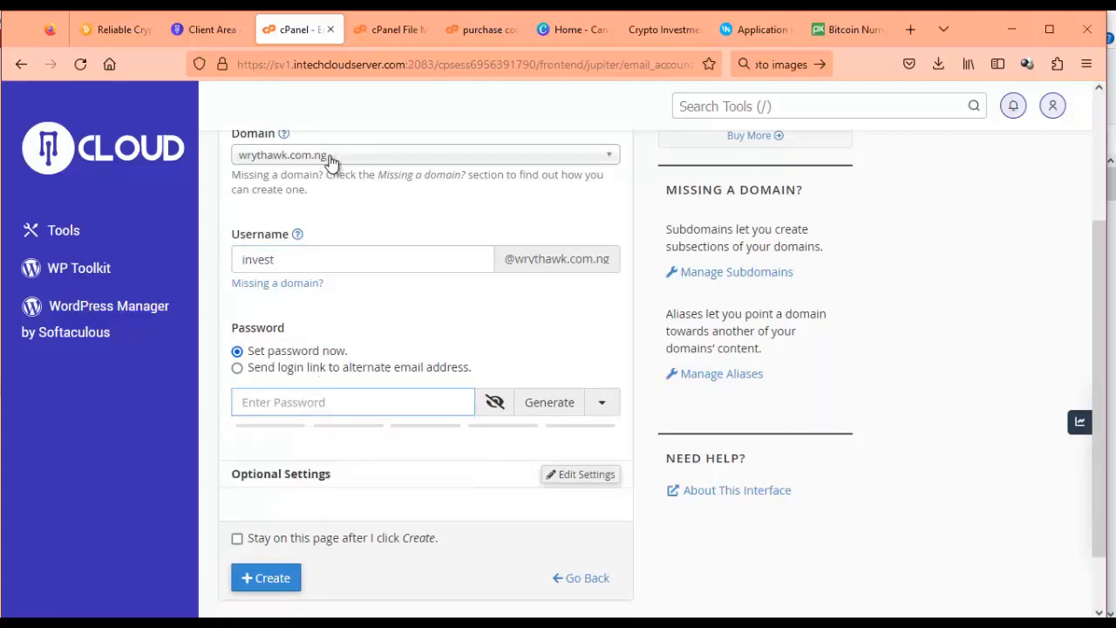
{"action": "left_click", "coordinate": [331, 159]}
{"action": "left_click", "coordinate": [329, 208]}
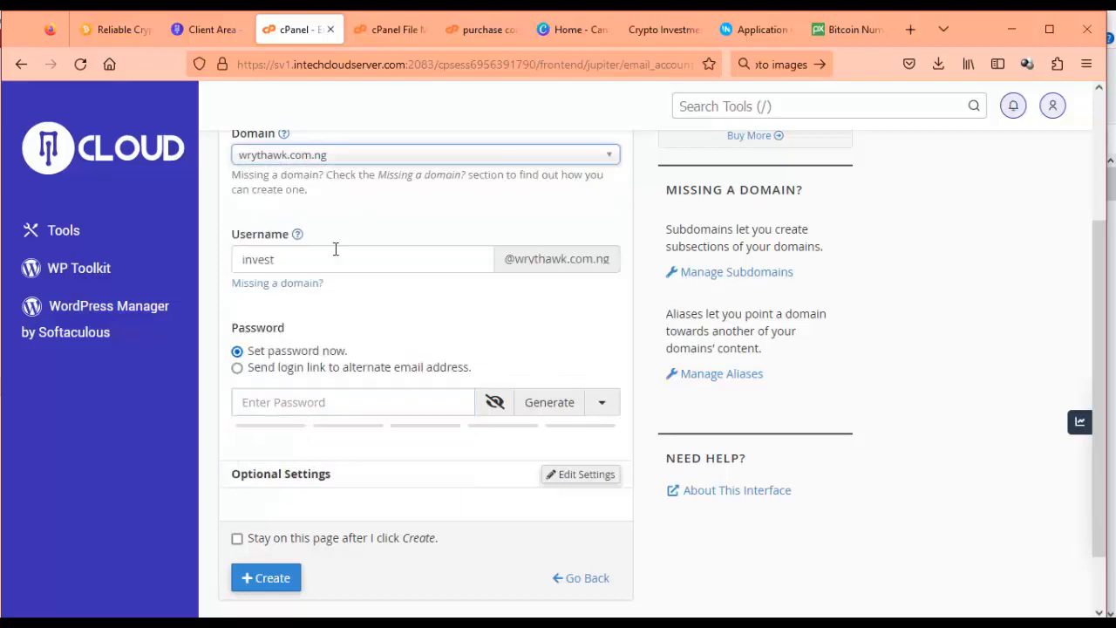
{"action": "left_click", "coordinate": [340, 401]}
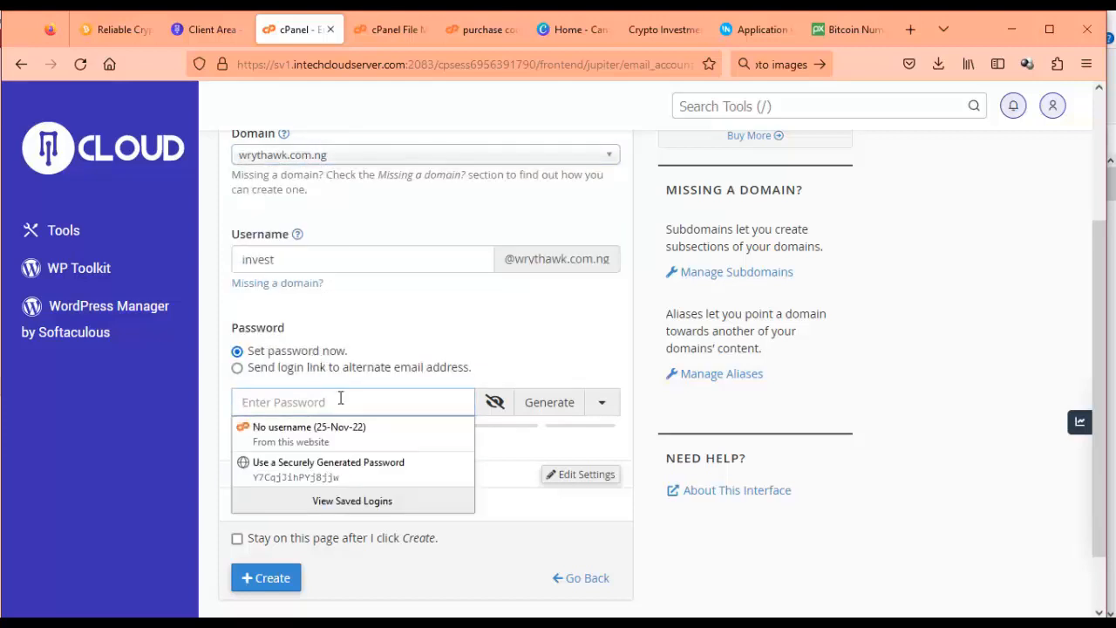
{"action": "left_click", "coordinate": [341, 399]}
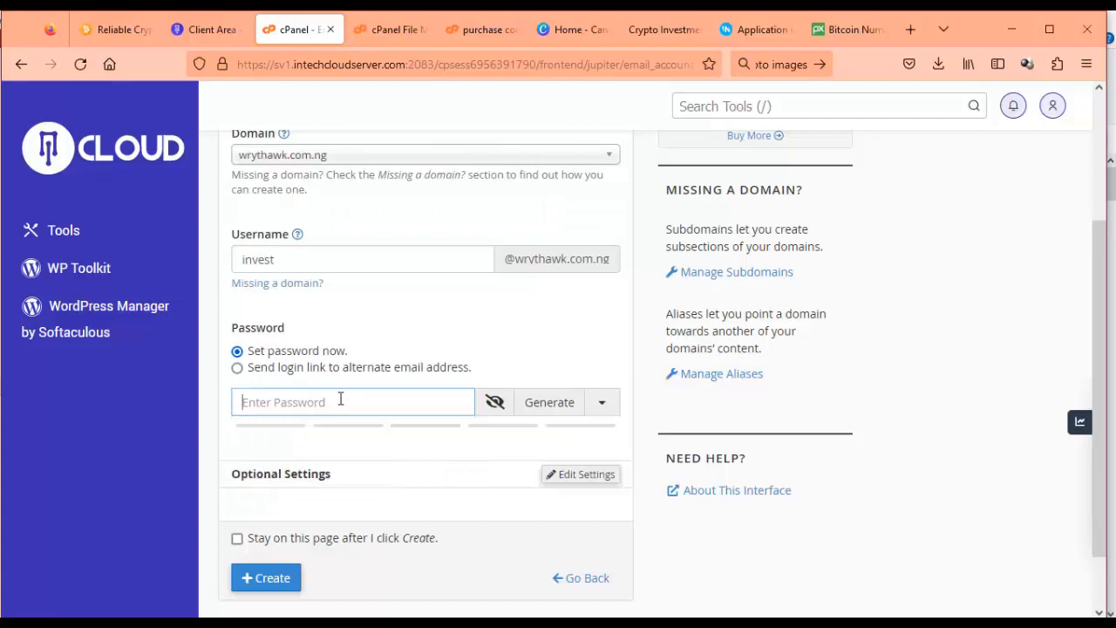
{"action": "type", "text": "••••••"}
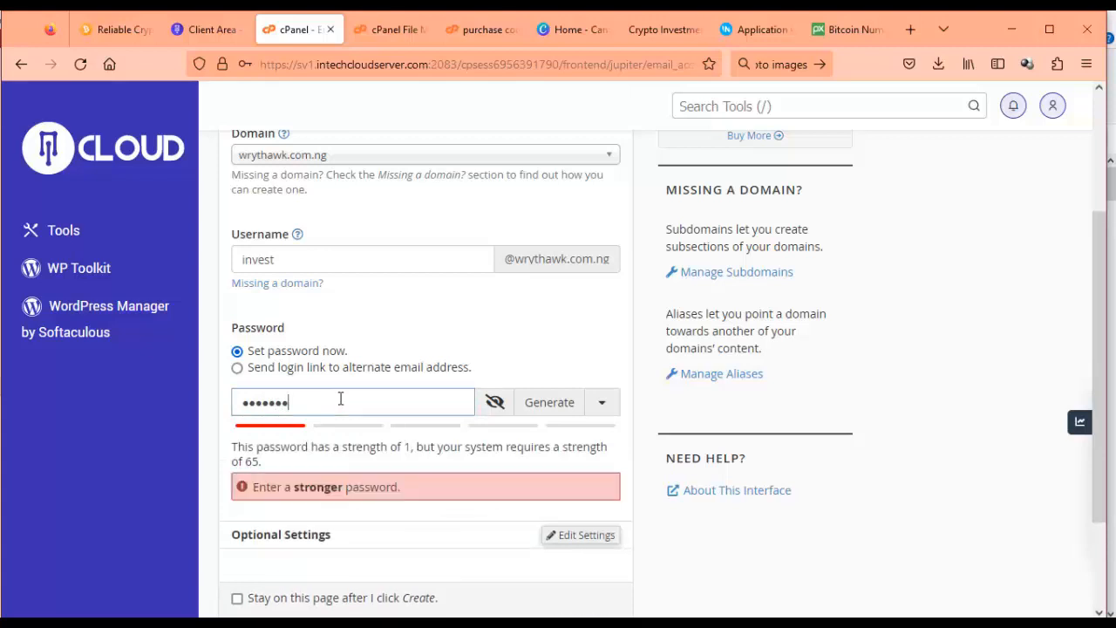
{"action": "type", "text": "••"}
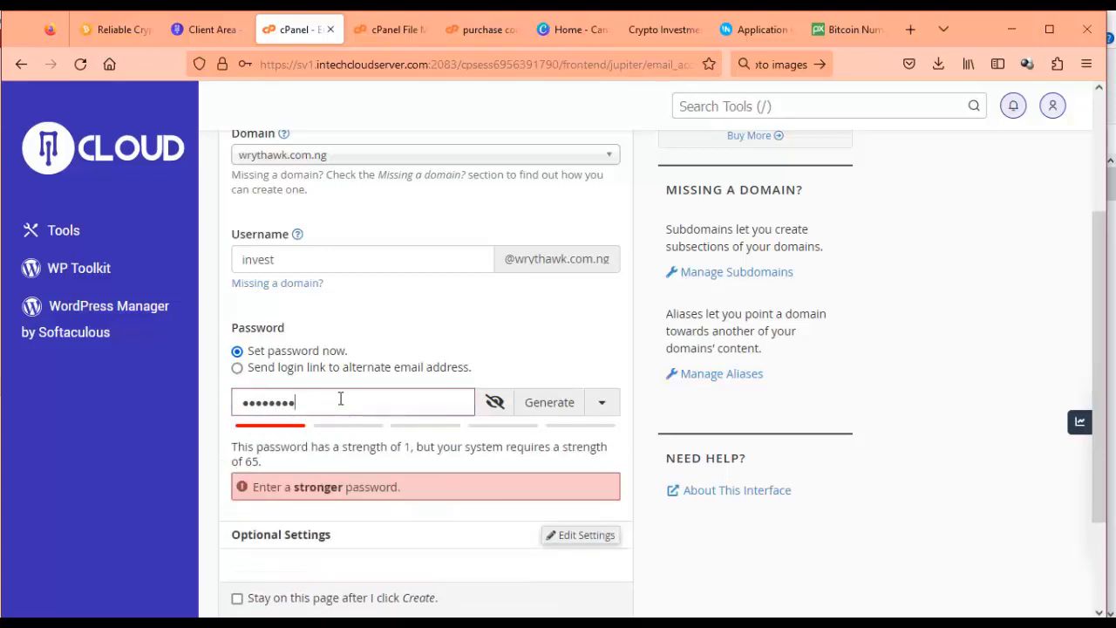
{"action": "type", "text": "•••"}
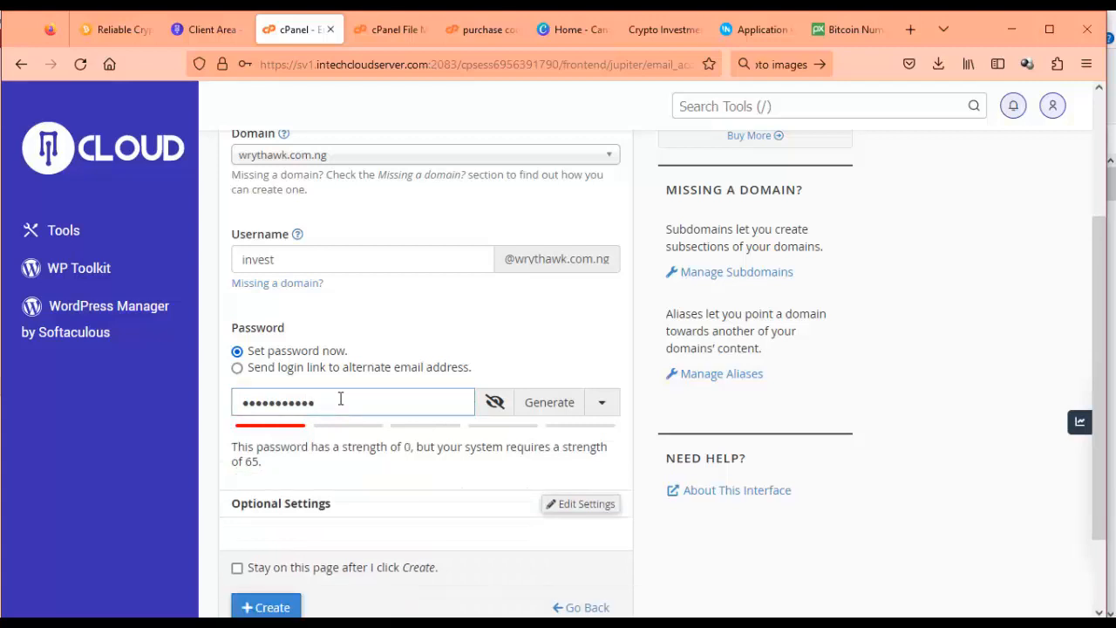
{"action": "left_click", "coordinate": [494, 403]}
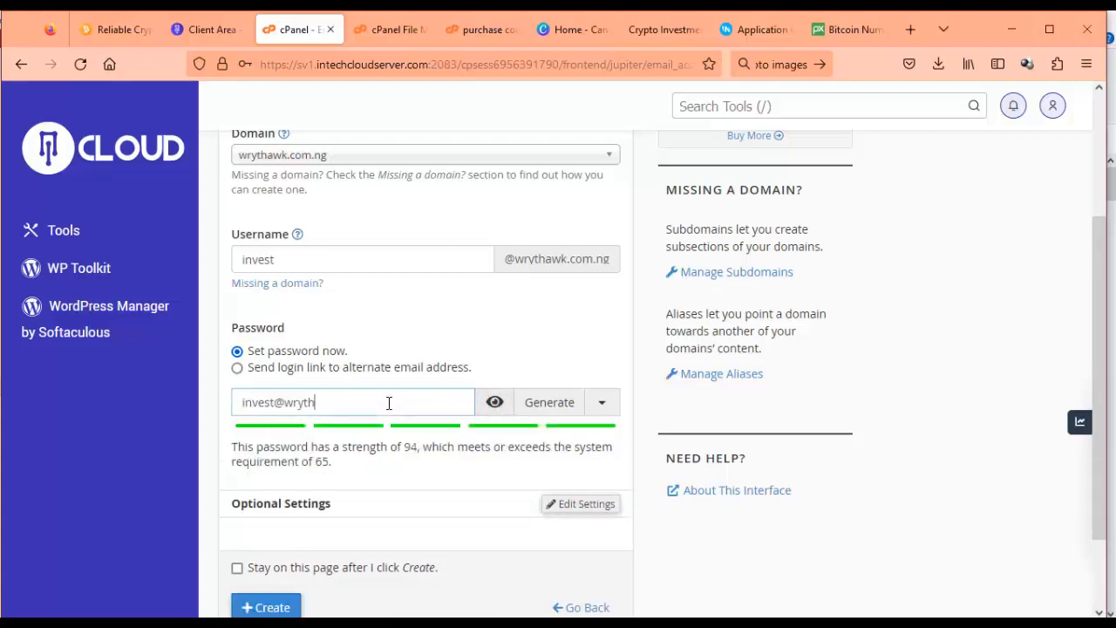
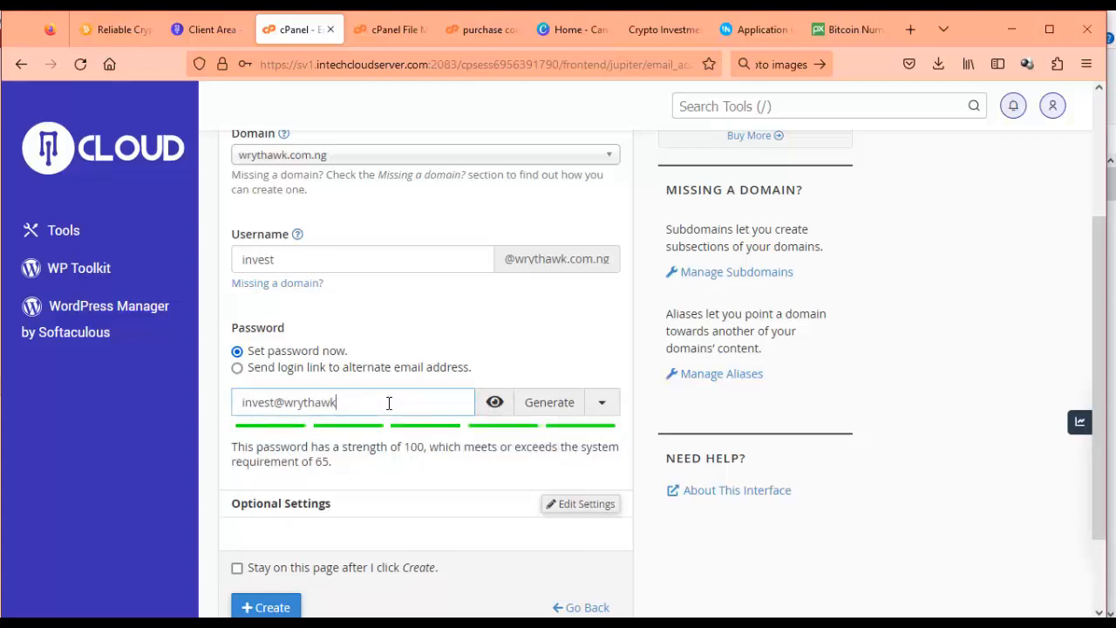
{"action": "triple_click", "coordinate": [389, 402]}
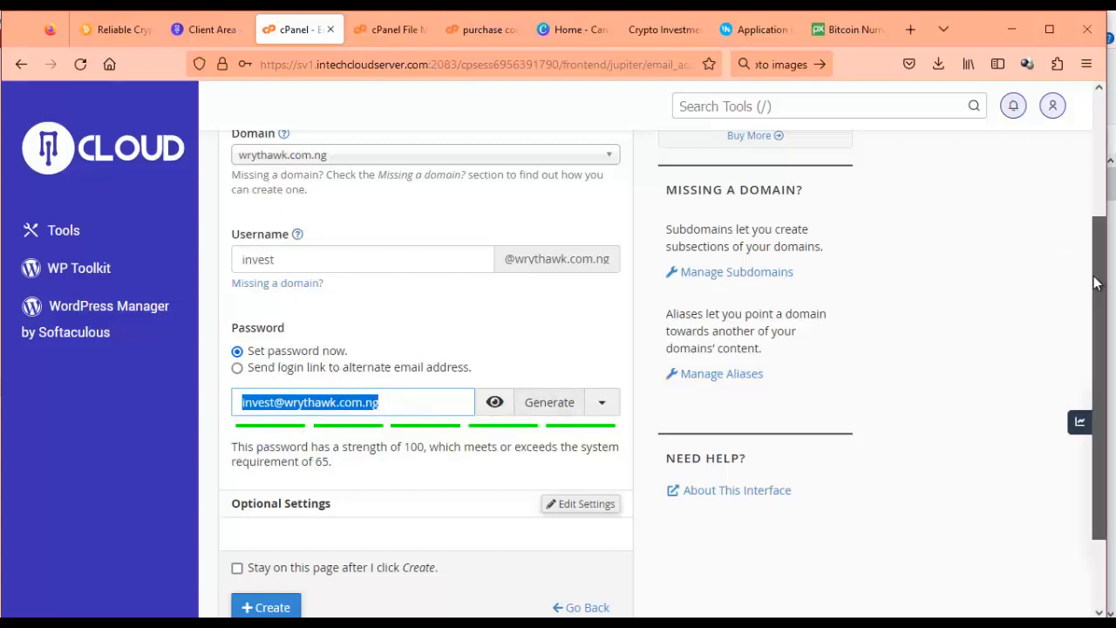
{"action": "left_click_drag", "start_coordinate": [1094, 279], "coordinate": [1090, 331]}
{"action": "left_click", "coordinate": [265, 539]}
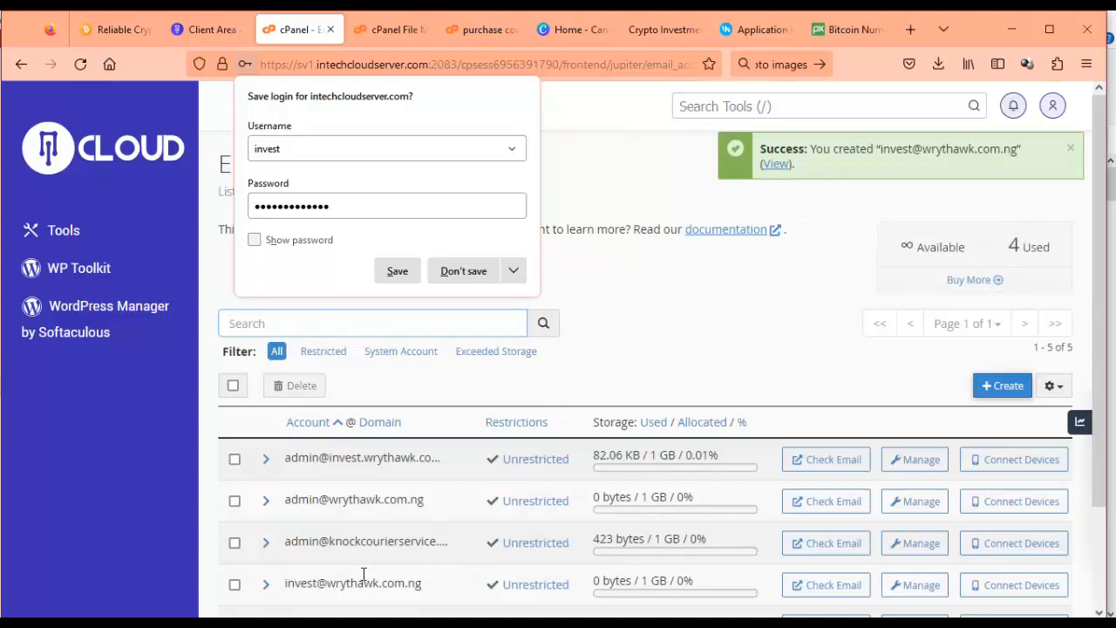
Check the invest mailbox's client settings (mail.wrythawk.com.ng, SMTP port 465), then return to Investorm
{"action": "left_click", "coordinate": [915, 585]}
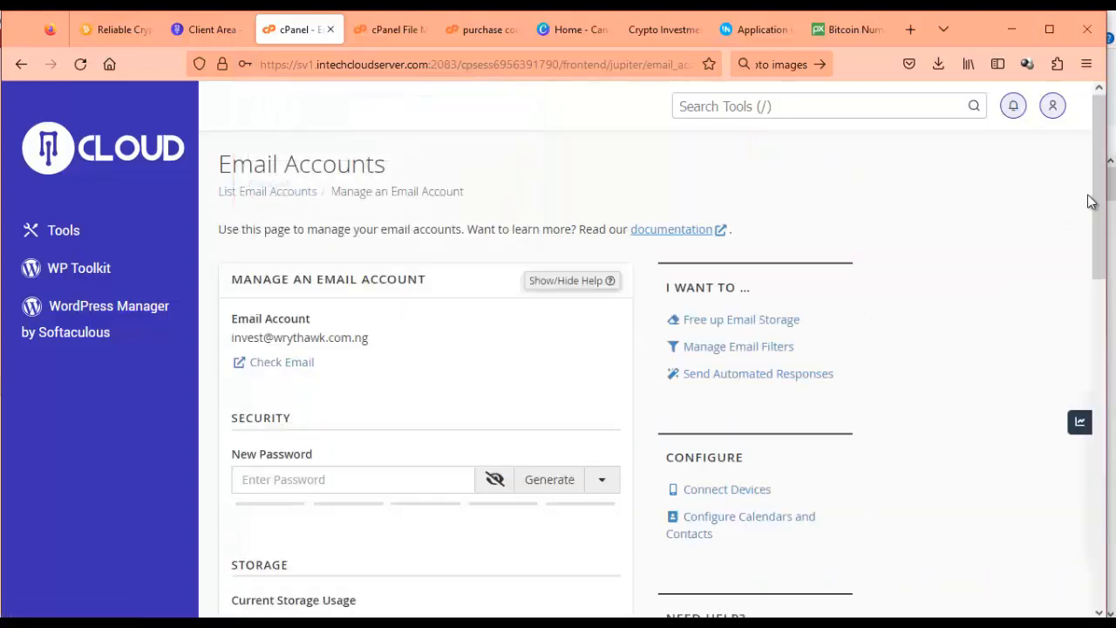
{"action": "left_click", "coordinate": [741, 490]}
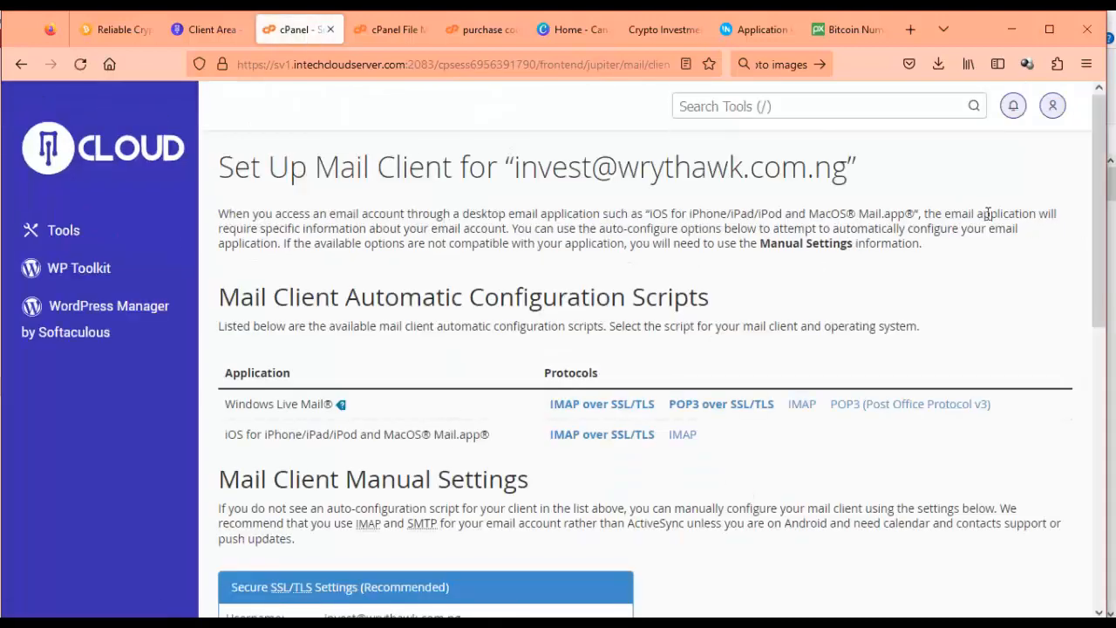
{"action": "scroll", "coordinate": [1097, 323], "scroll_direction": "down", "scroll_amount": 3}
{"action": "left_click_drag", "start_coordinate": [1097, 324], "coordinate": [1090, 379]}
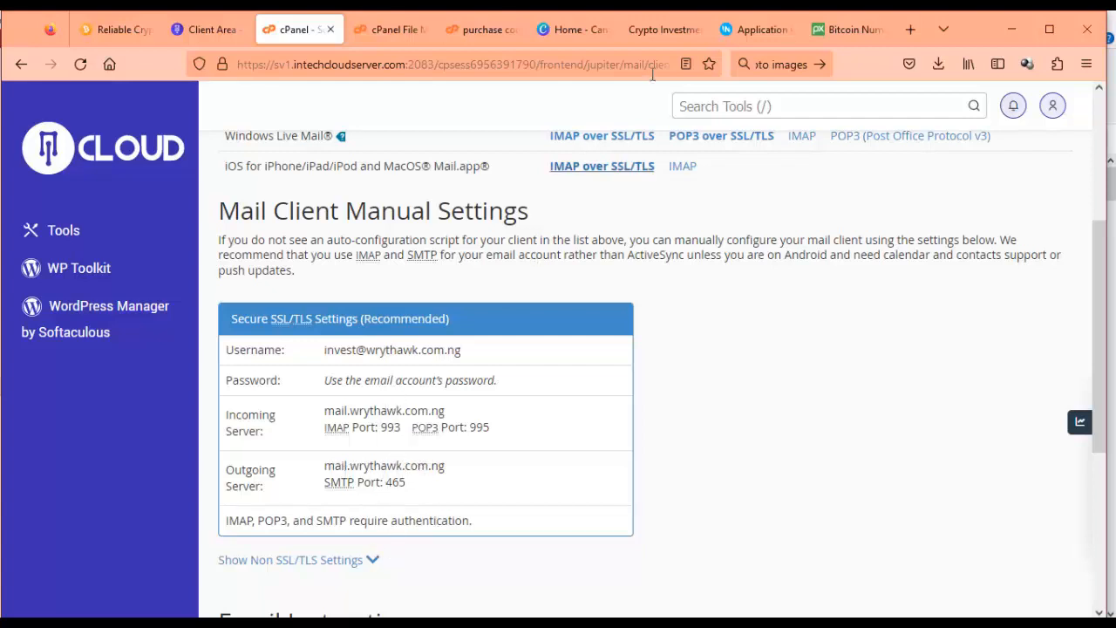
{"action": "left_click", "coordinate": [749, 30]}
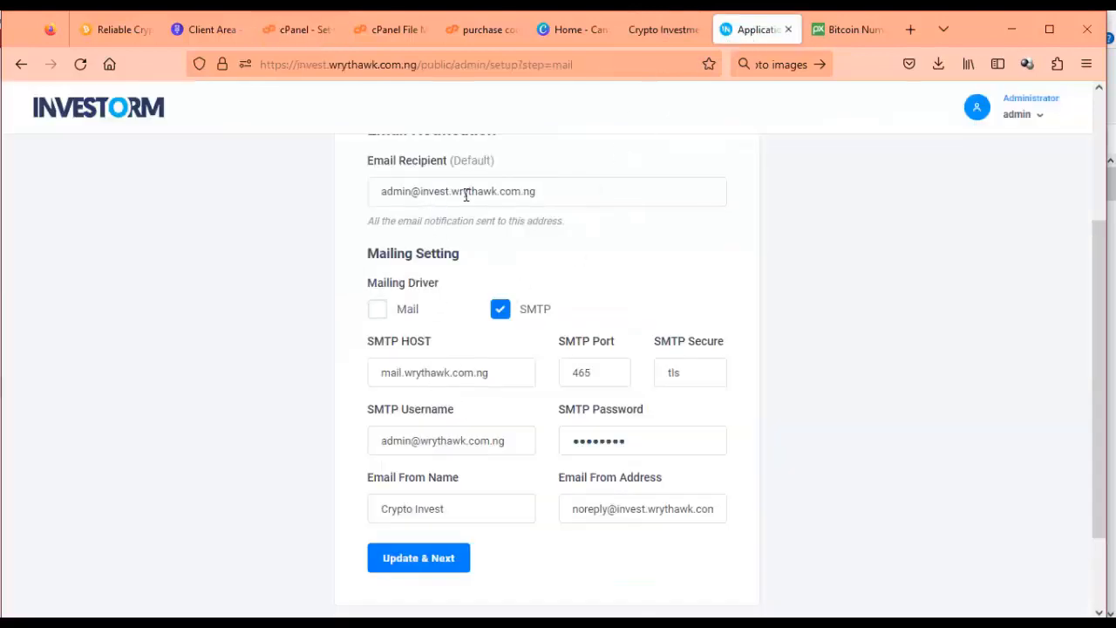
Adjust the Email Recipient and Email From addresses and paste the new SMTP password
{"action": "left_click_drag", "start_coordinate": [381, 191], "coordinate": [409, 196]}
{"action": "type", "text": "invest"}
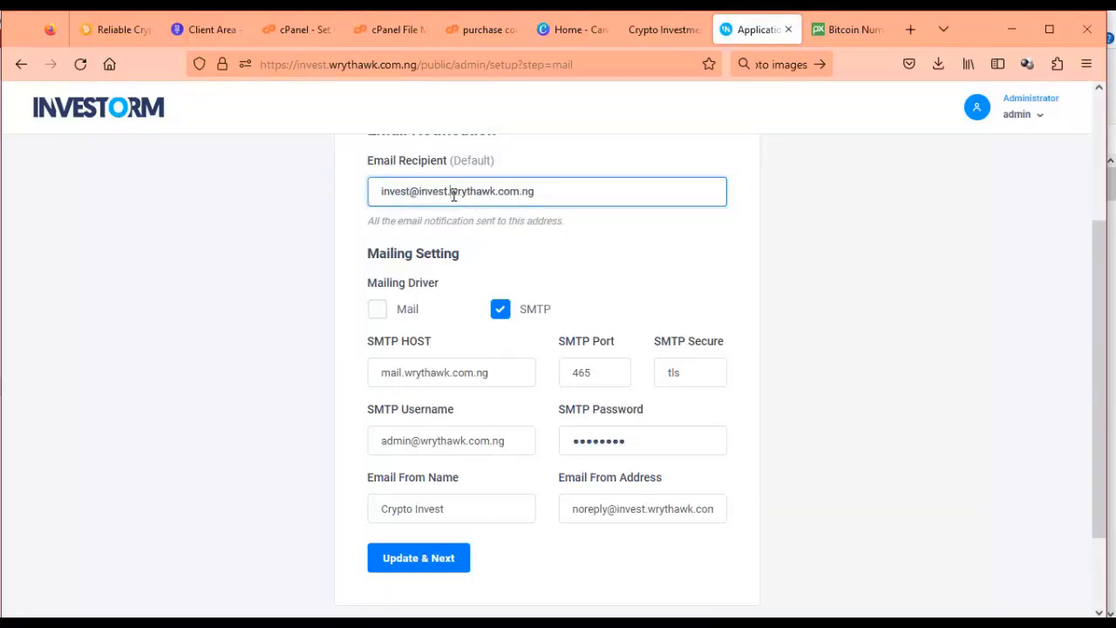
{"action": "key", "text": "BackSpace"}
{"action": "key", "text": "BackSpace"}
{"action": "key", "text": "BackSpace"}
{"action": "key", "text": "BackSpace"}
{"action": "key", "text": "BackSpace"}
{"action": "key", "text": "BackSpace"}
{"action": "key", "text": "BackSpace"}
{"action": "key", "text": "BackSpace"}
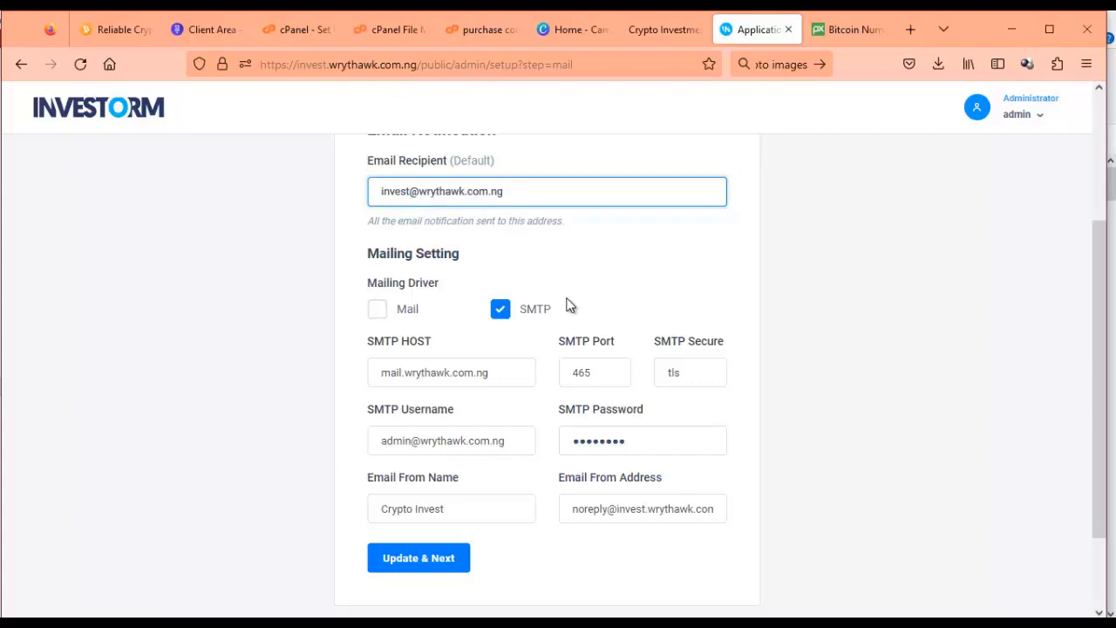
{"action": "left_click", "coordinate": [431, 372]}
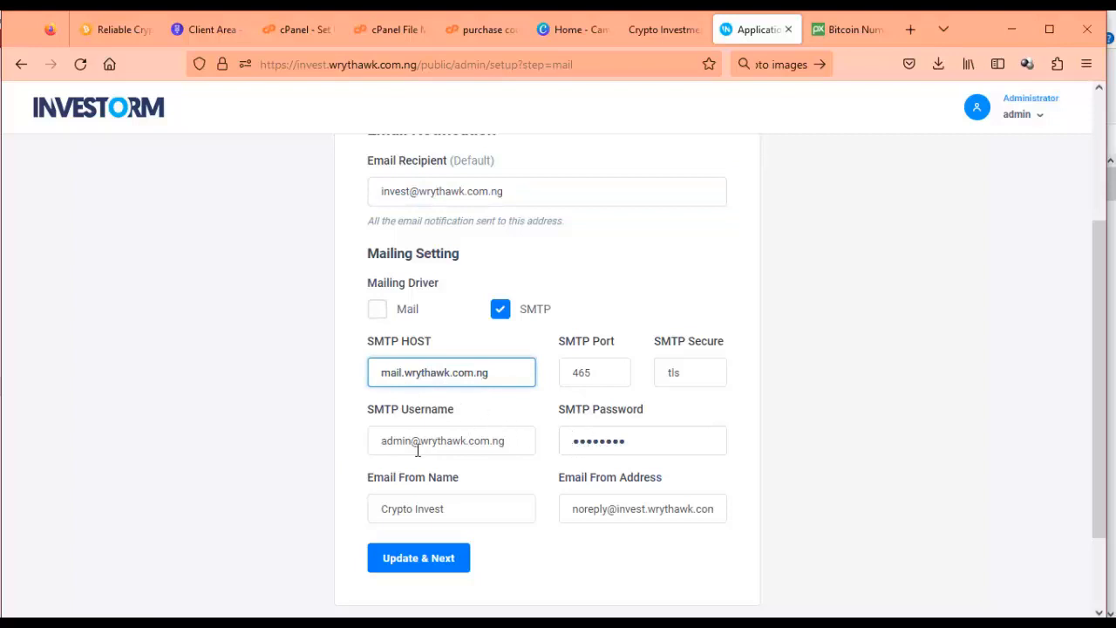
{"action": "left_click", "coordinate": [453, 441]}
{"action": "double_click", "coordinate": [455, 441]}
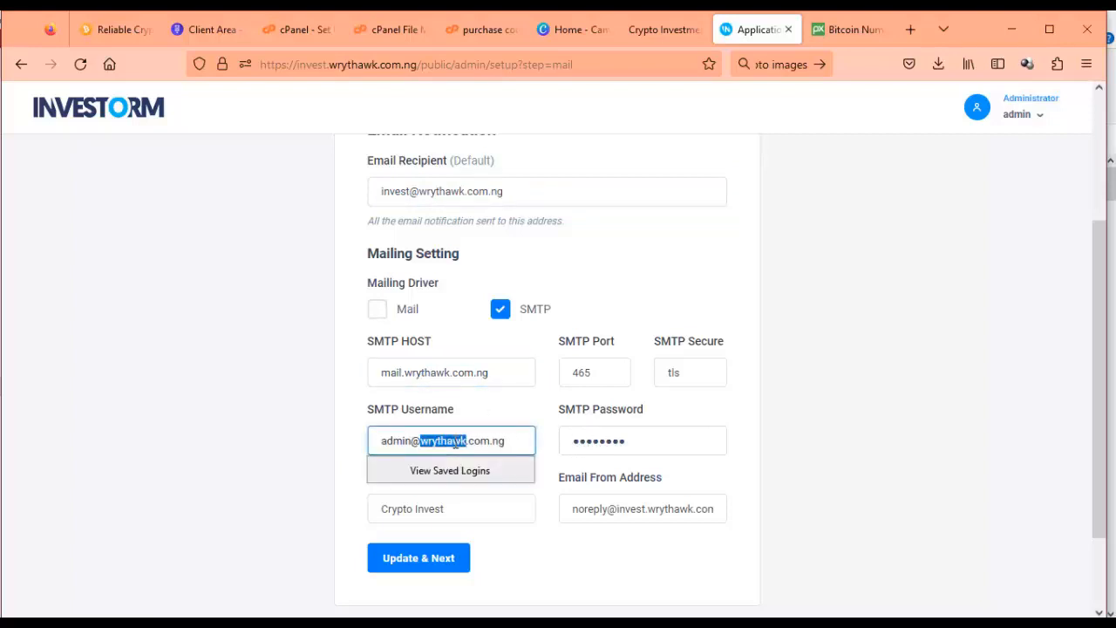
{"action": "triple_click", "coordinate": [455, 441]}
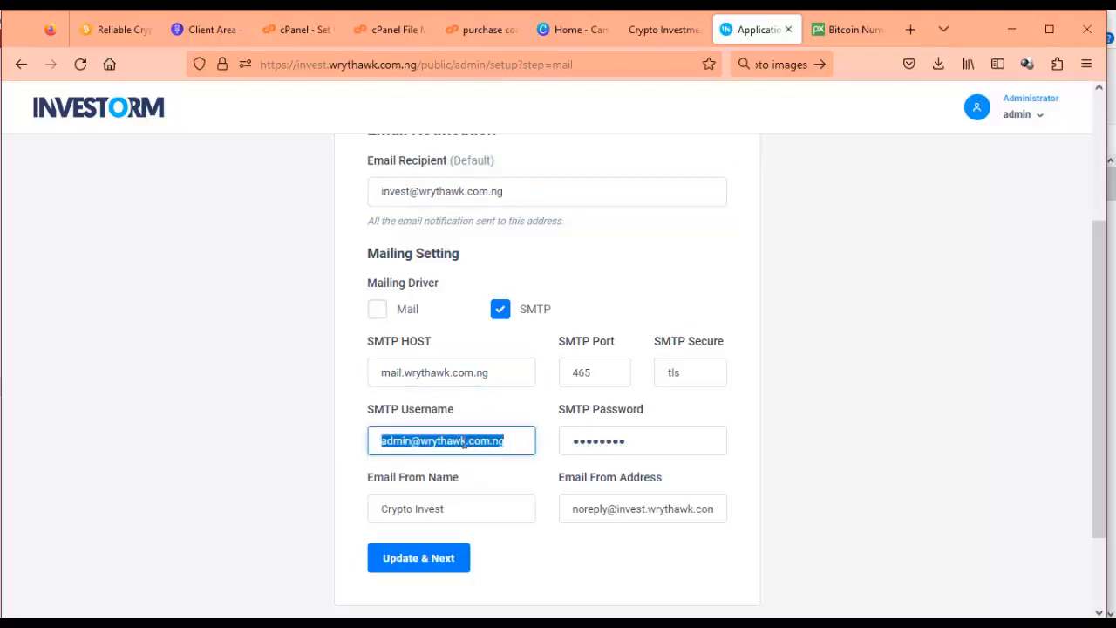
{"action": "double_click", "coordinate": [602, 443]}
{"action": "key", "text": "ctrl+v"}
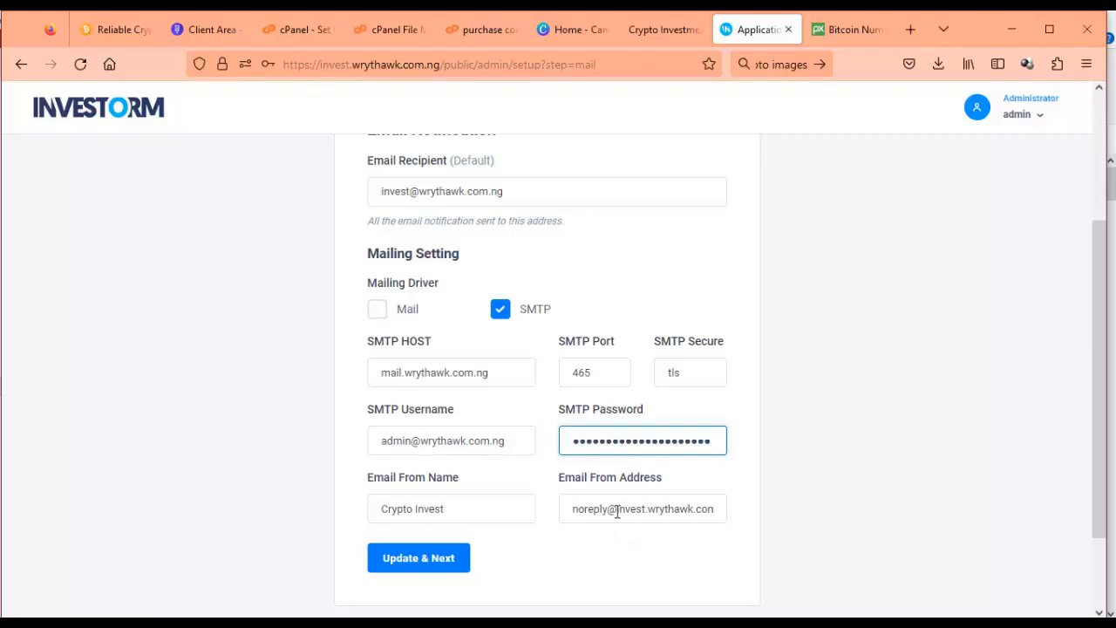
{"action": "left_click_drag", "start_coordinate": [618, 509], "coordinate": [648, 507]}
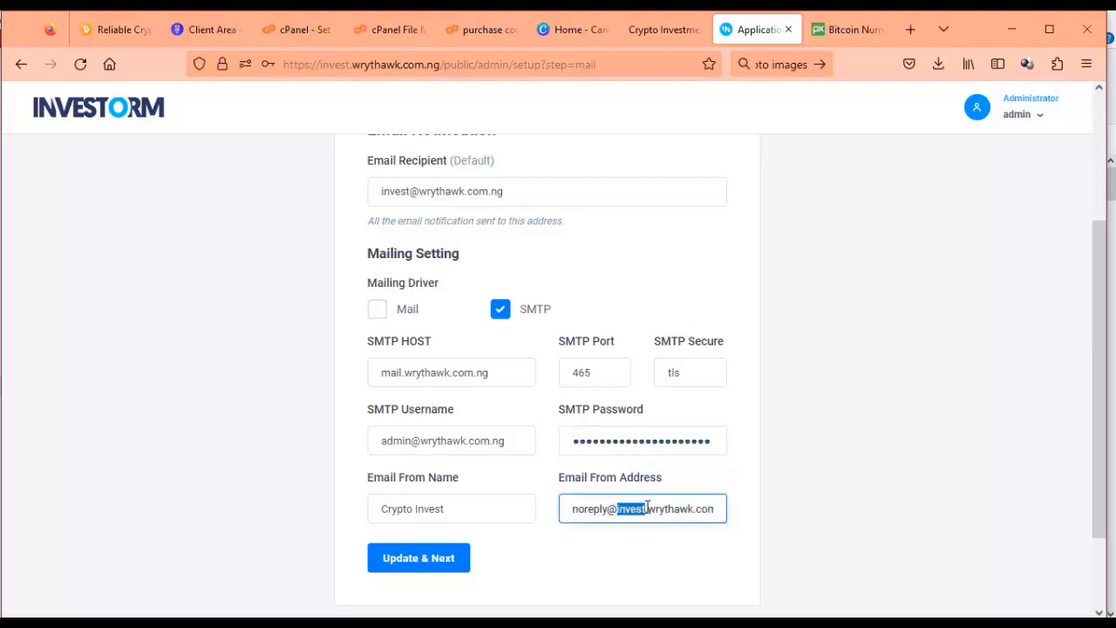
{"action": "key", "text": "BackSpace"}
{"action": "key", "text": "BackSpace"}
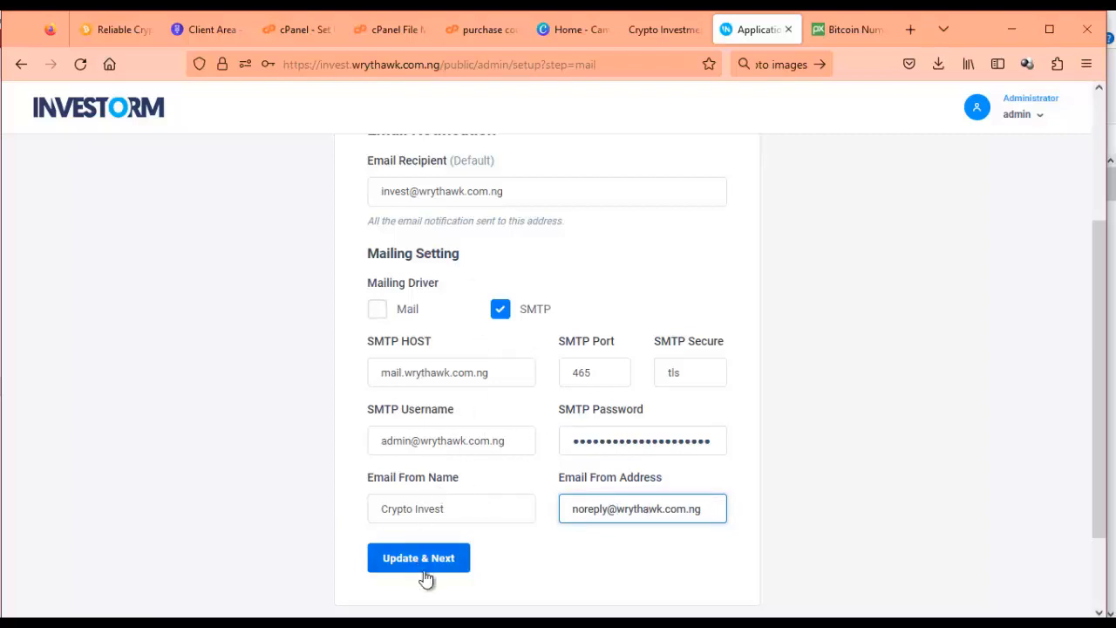
Recheck cPanel, set SMTP Username to the invest mailbox with its new password, and save
{"action": "left_click", "coordinate": [301, 31]}
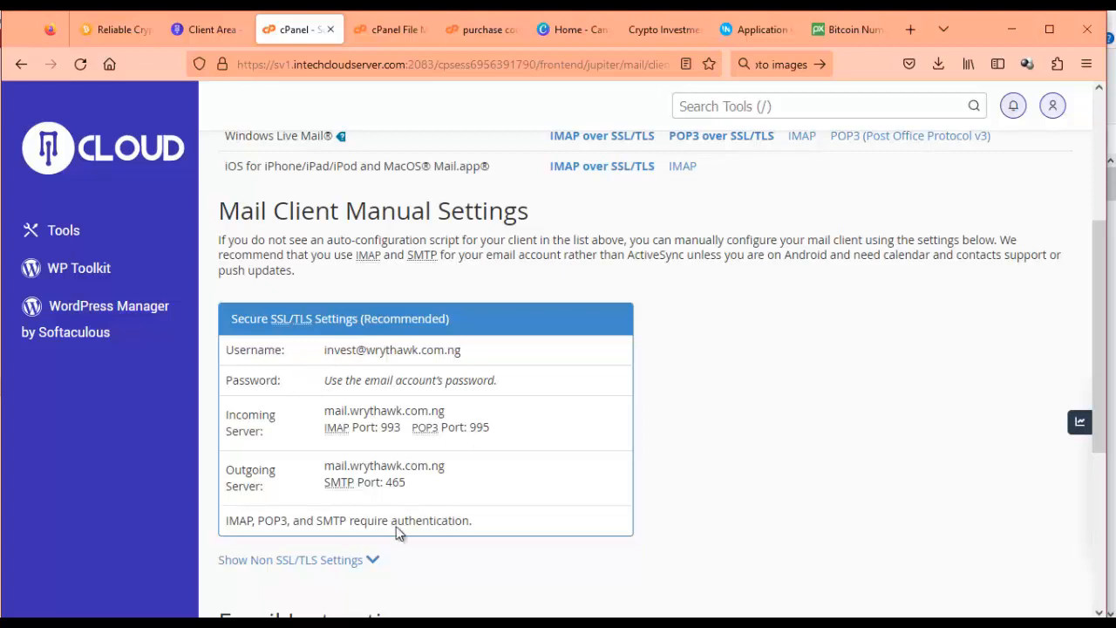
{"action": "left_click", "coordinate": [757, 30]}
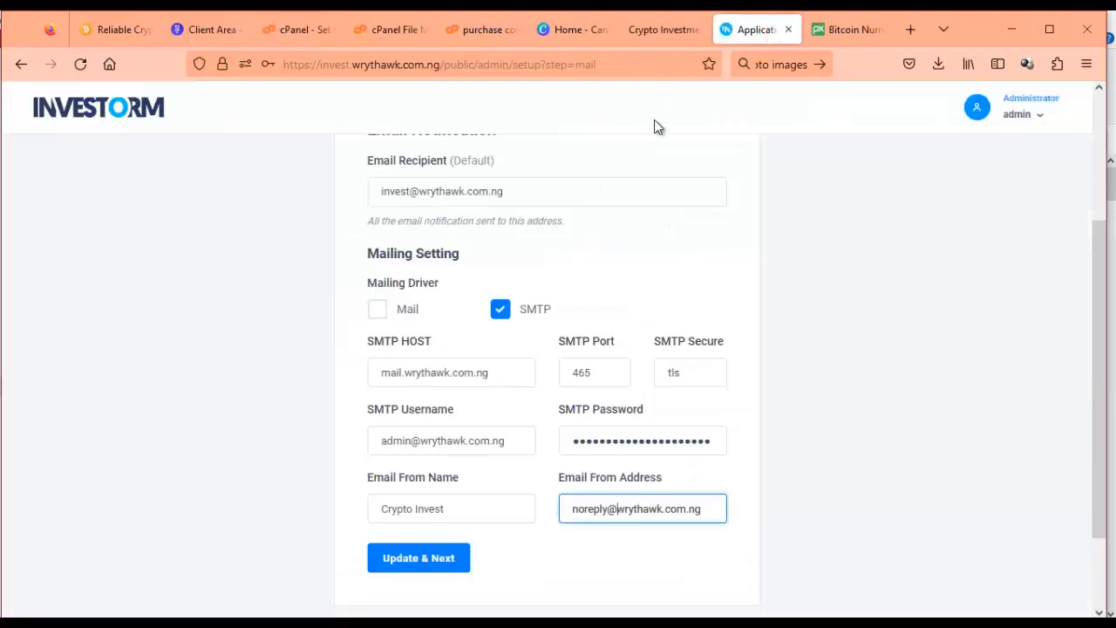
{"action": "left_click_drag", "start_coordinate": [382, 442], "coordinate": [507, 443]}
{"action": "left_click", "coordinate": [407, 440]}
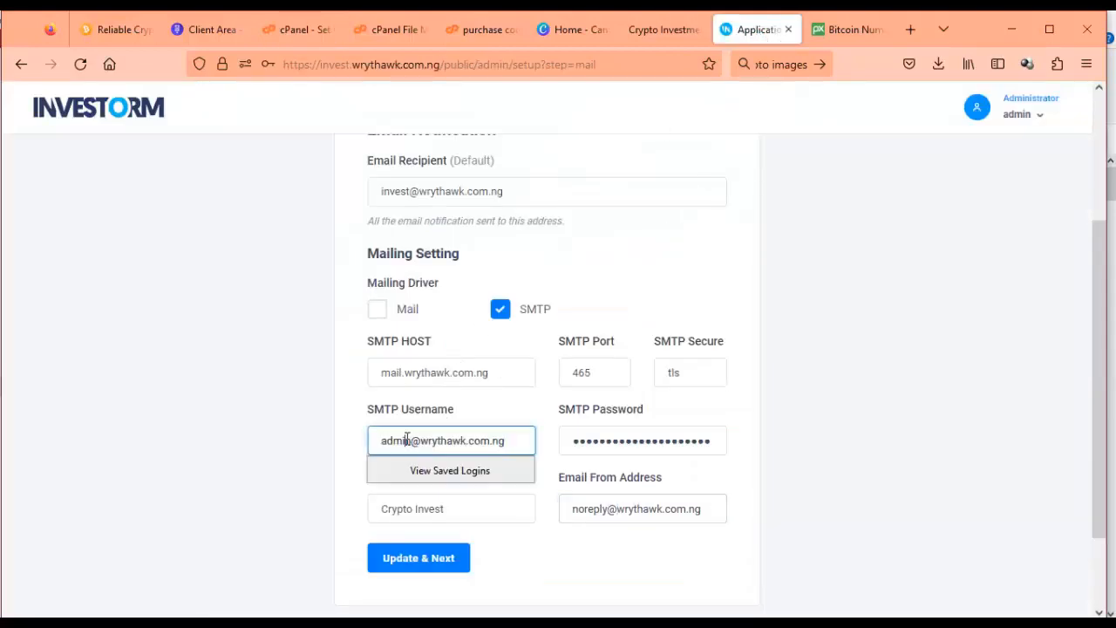
{"action": "left_click_drag", "start_coordinate": [381, 440], "coordinate": [412, 440]}
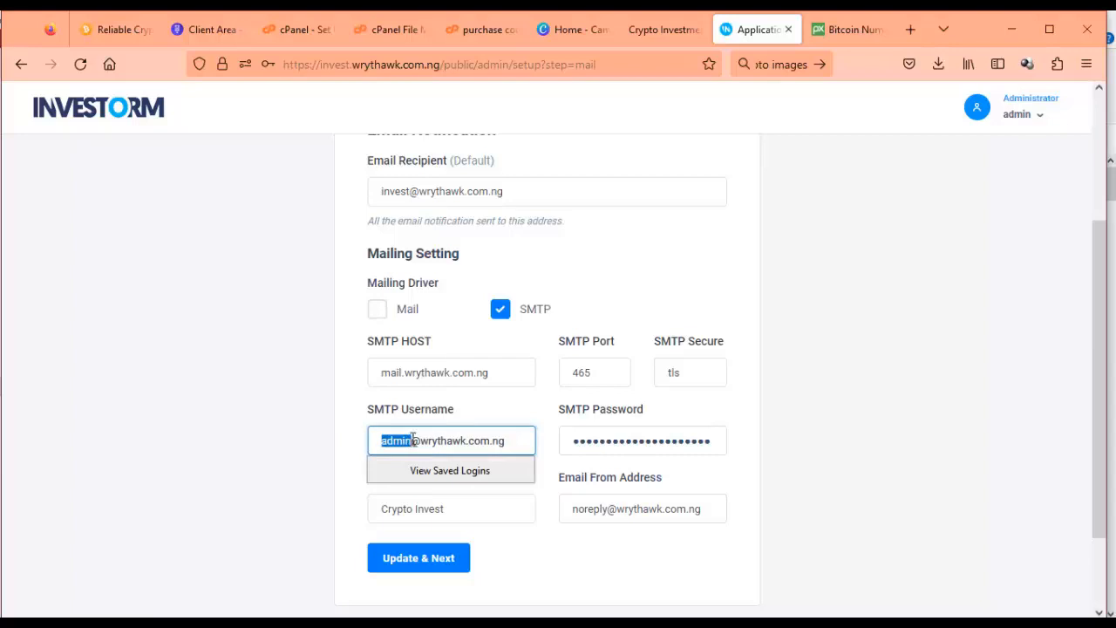
{"action": "double_click", "coordinate": [432, 190]}
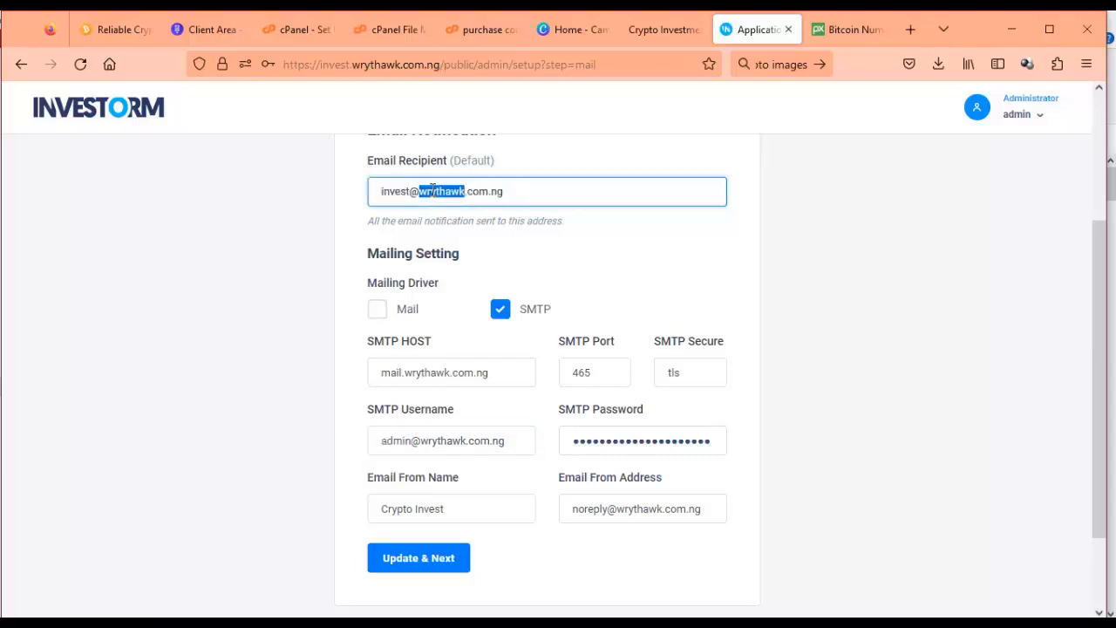
{"action": "triple_click", "coordinate": [432, 190]}
{"action": "key", "text": "ctrl+c"}
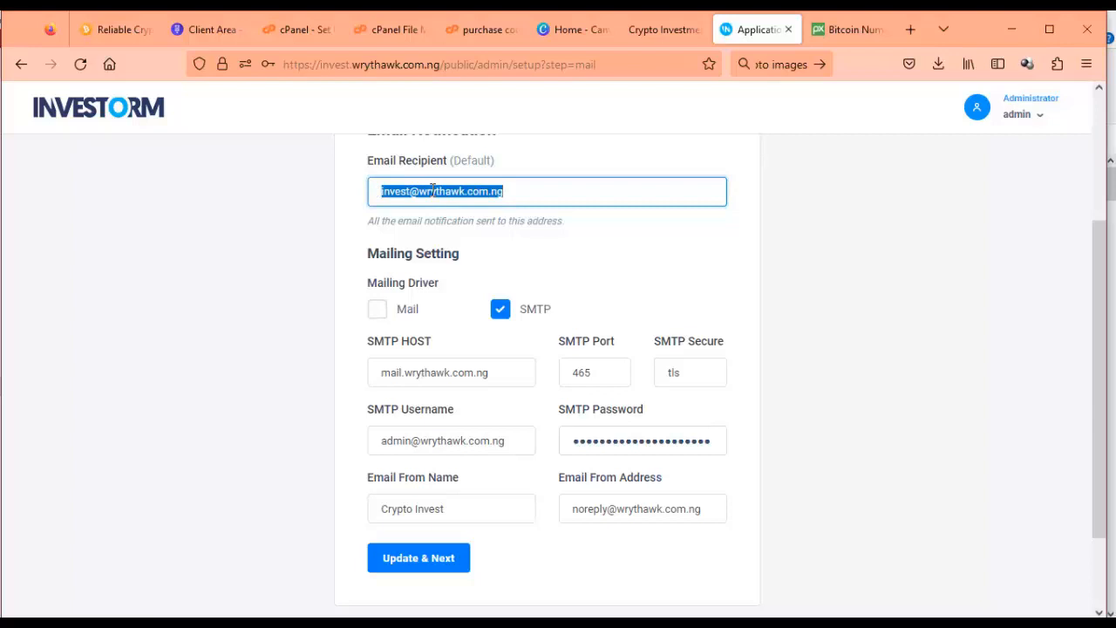
{"action": "triple_click", "coordinate": [394, 442]}
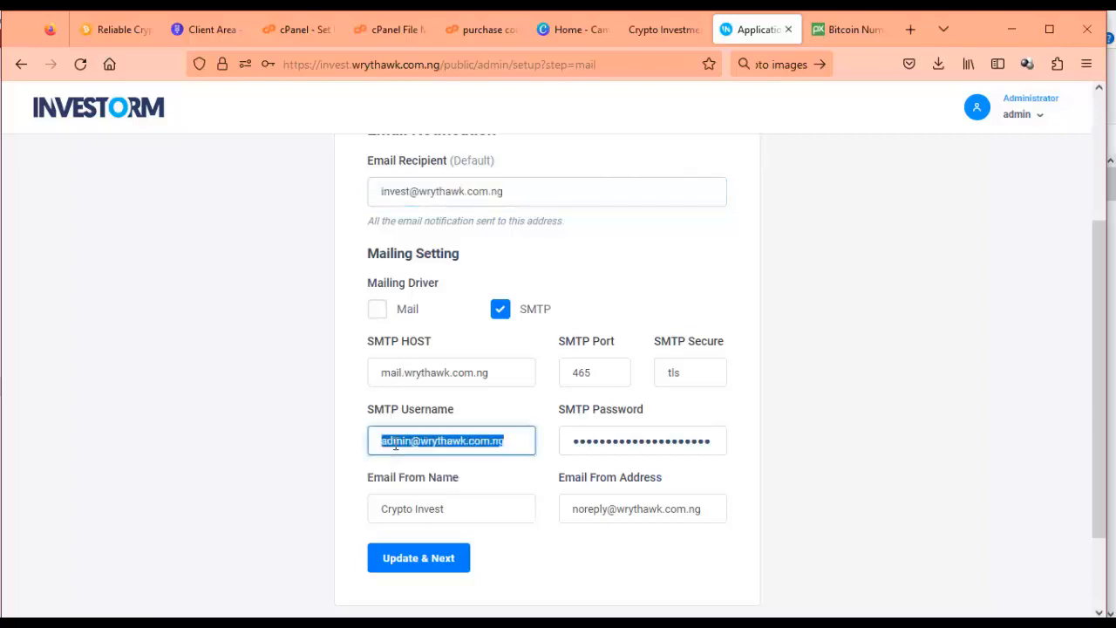
{"action": "key", "text": "ctrl+v"}
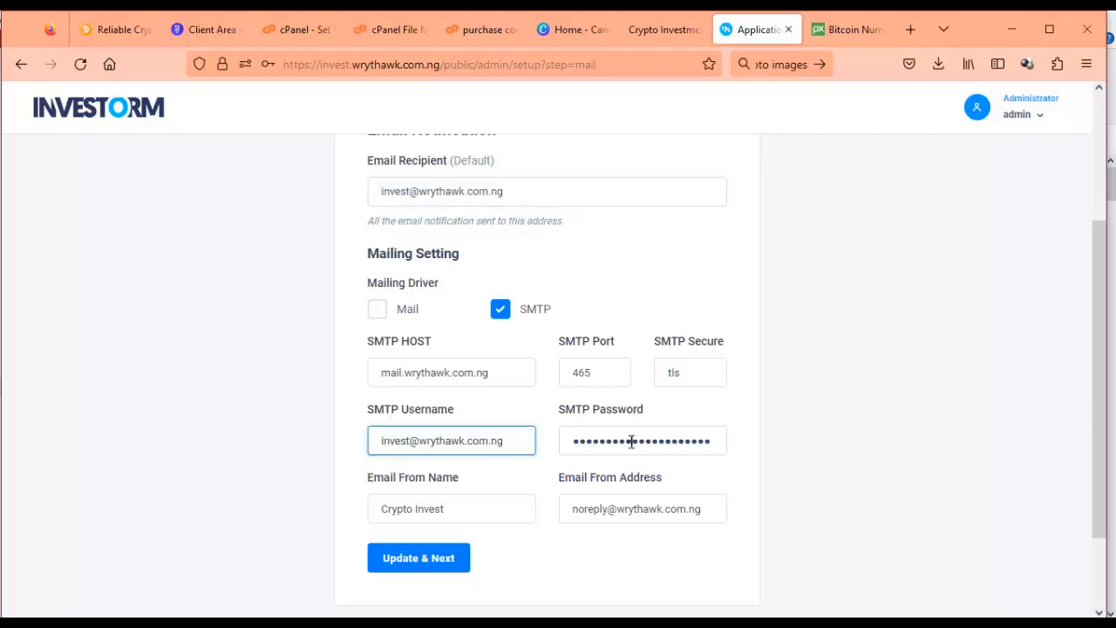
{"action": "triple_click", "coordinate": [630, 441]}
{"action": "key", "text": "ctrl+v"}
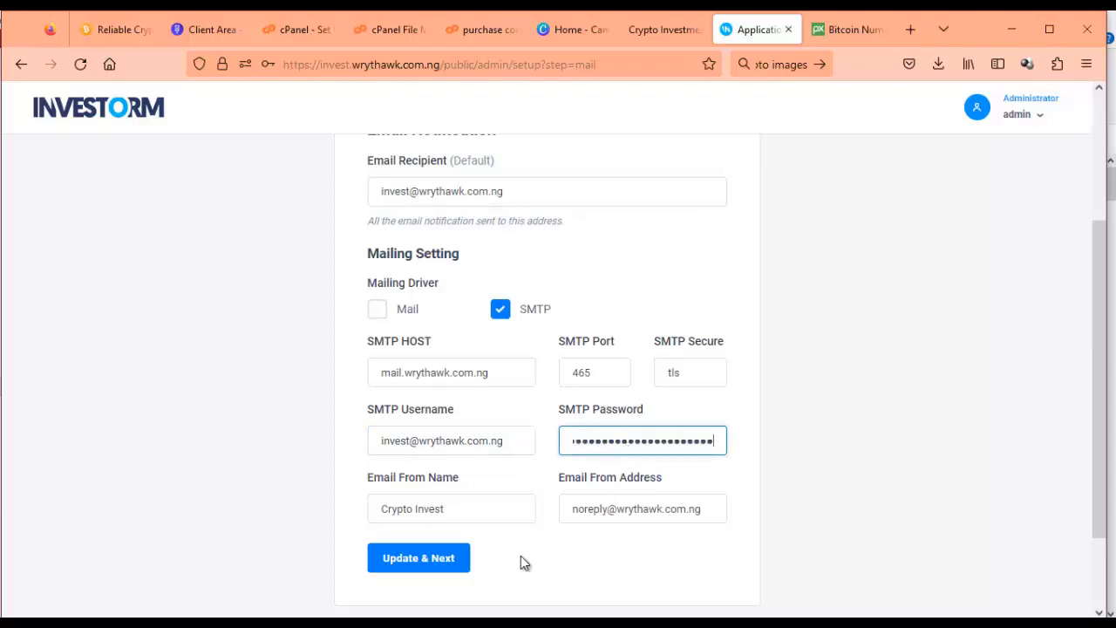
{"action": "left_click", "coordinate": [431, 566]}
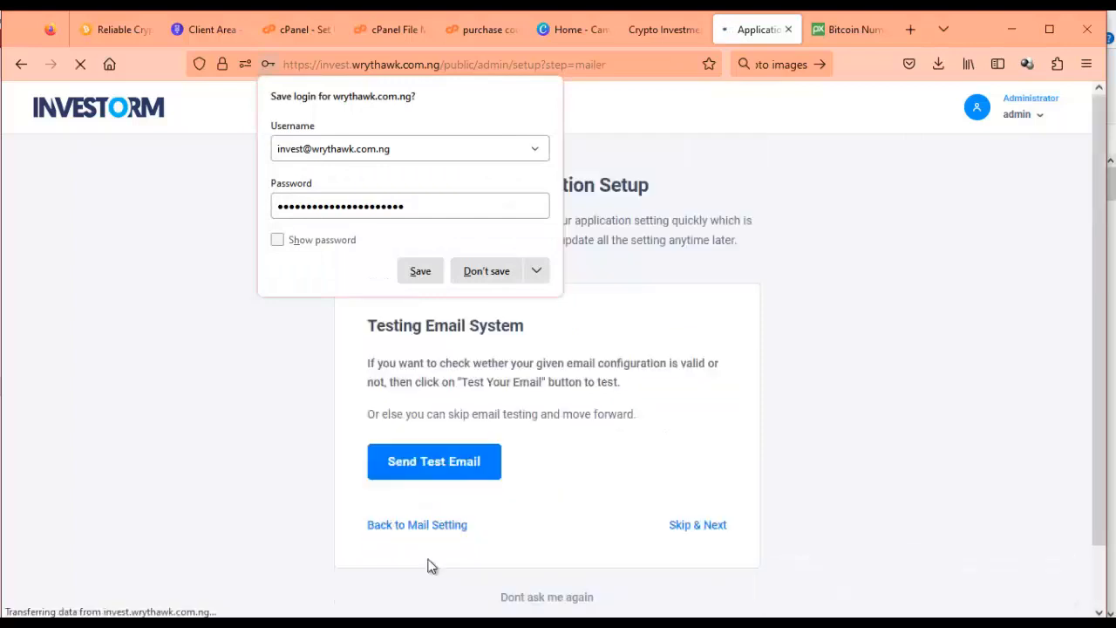
After a test email fails with Error 500, switch the mailing driver to Mail and save
{"action": "left_click", "coordinate": [459, 458]}
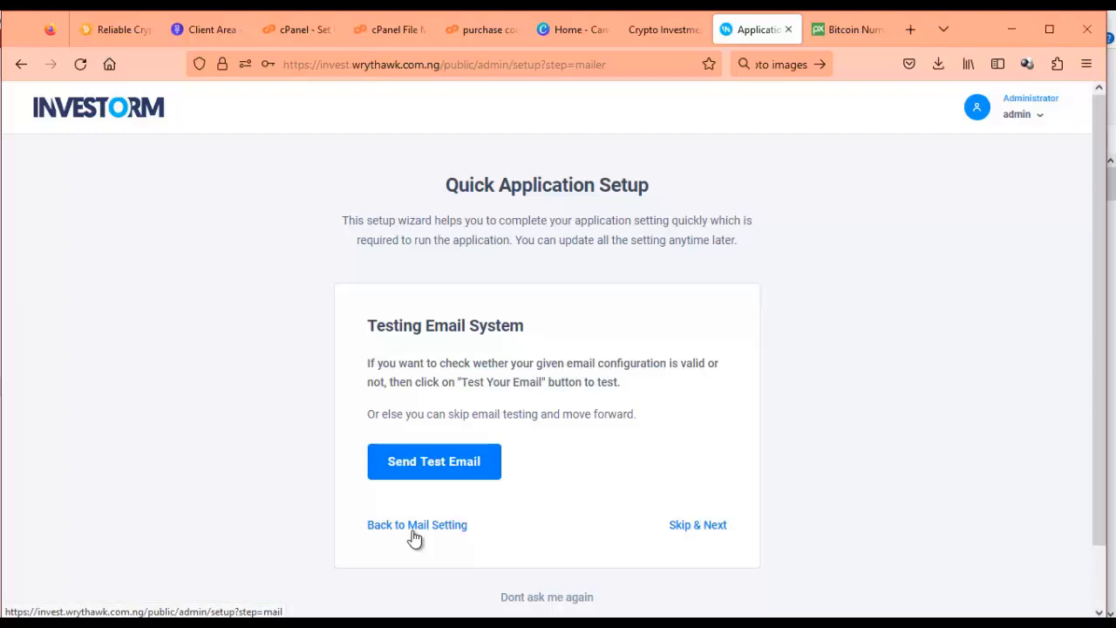
{"action": "left_click", "coordinate": [413, 530]}
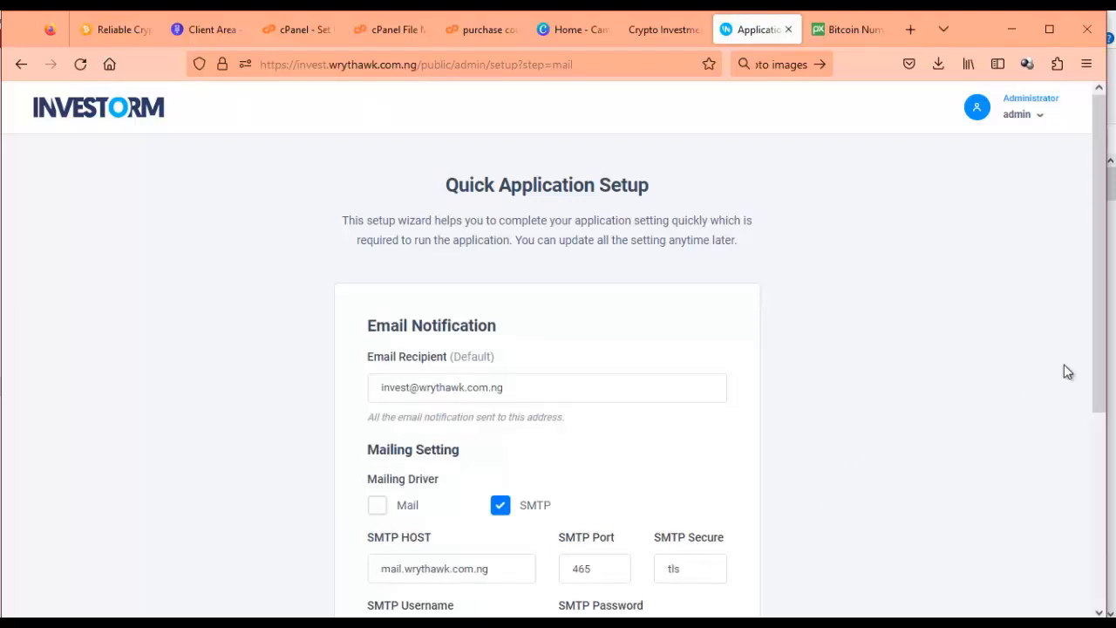
{"action": "left_click_drag", "start_coordinate": [1097, 367], "coordinate": [1097, 497]}
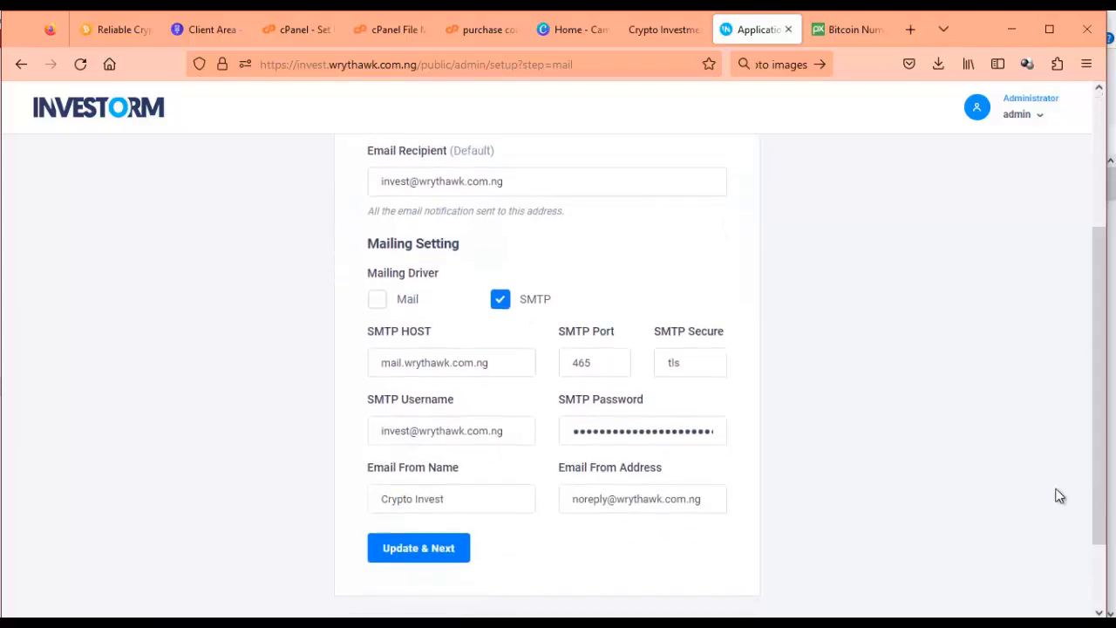
{"action": "left_click", "coordinate": [379, 304]}
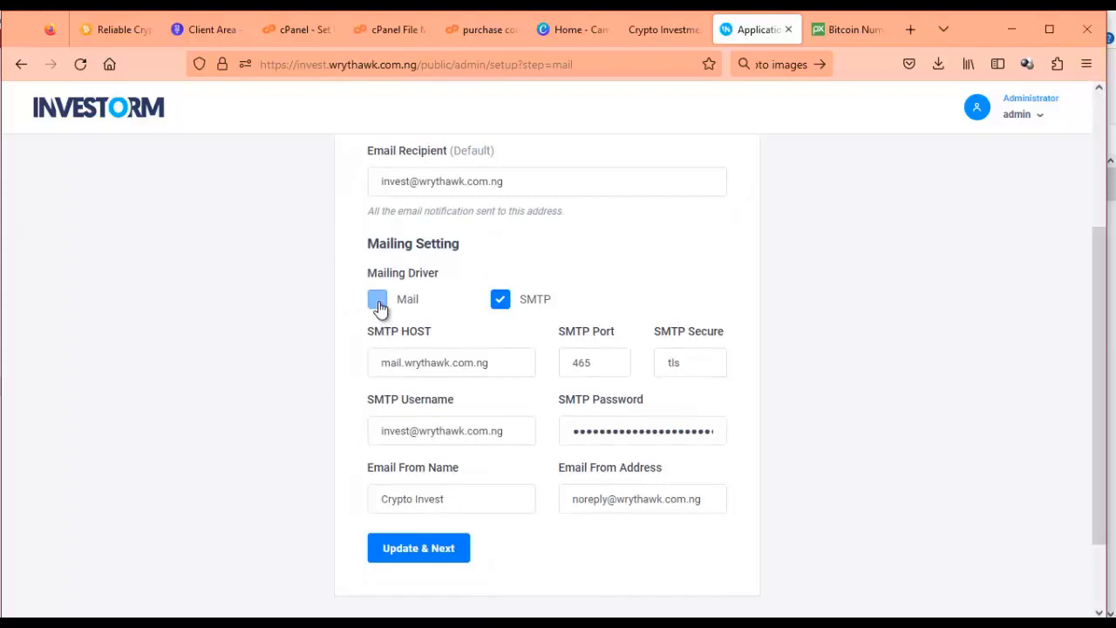
{"action": "left_click", "coordinate": [446, 549]}
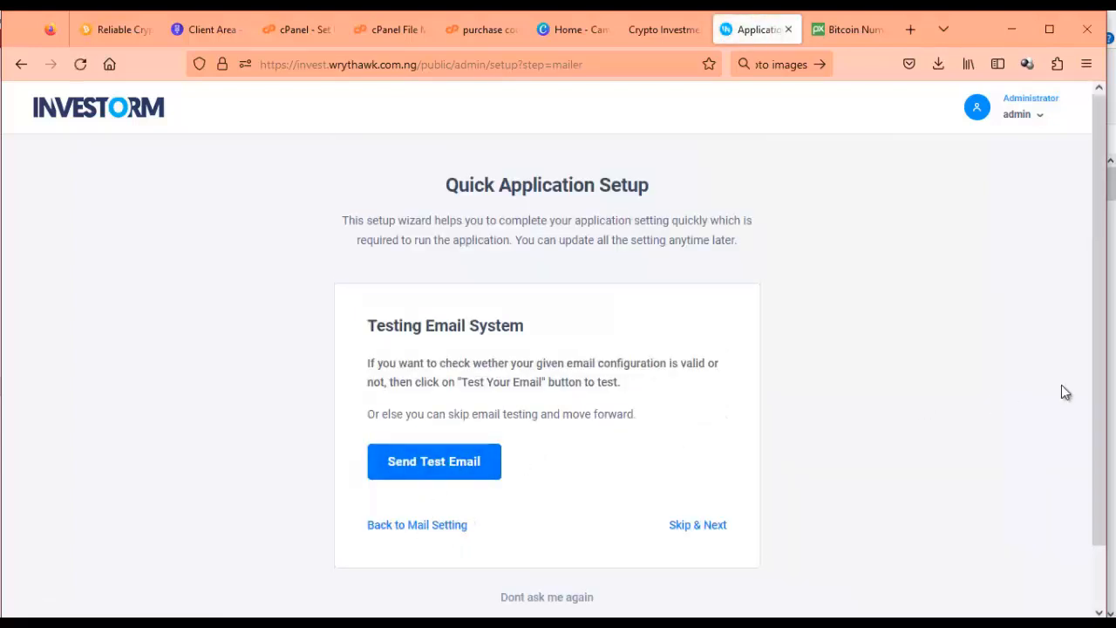
Send a test email using the Mail driver and return to the mail settings form
{"action": "scroll", "coordinate": [1099, 376], "scroll_direction": "down", "scroll_amount": 2}
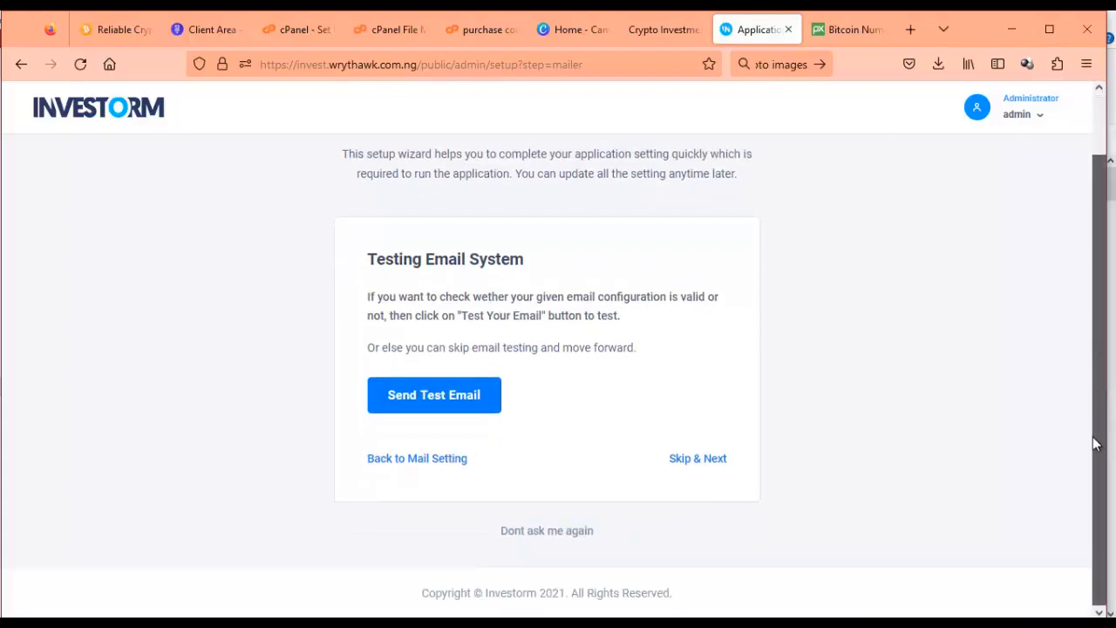
{"action": "left_click", "coordinate": [475, 412]}
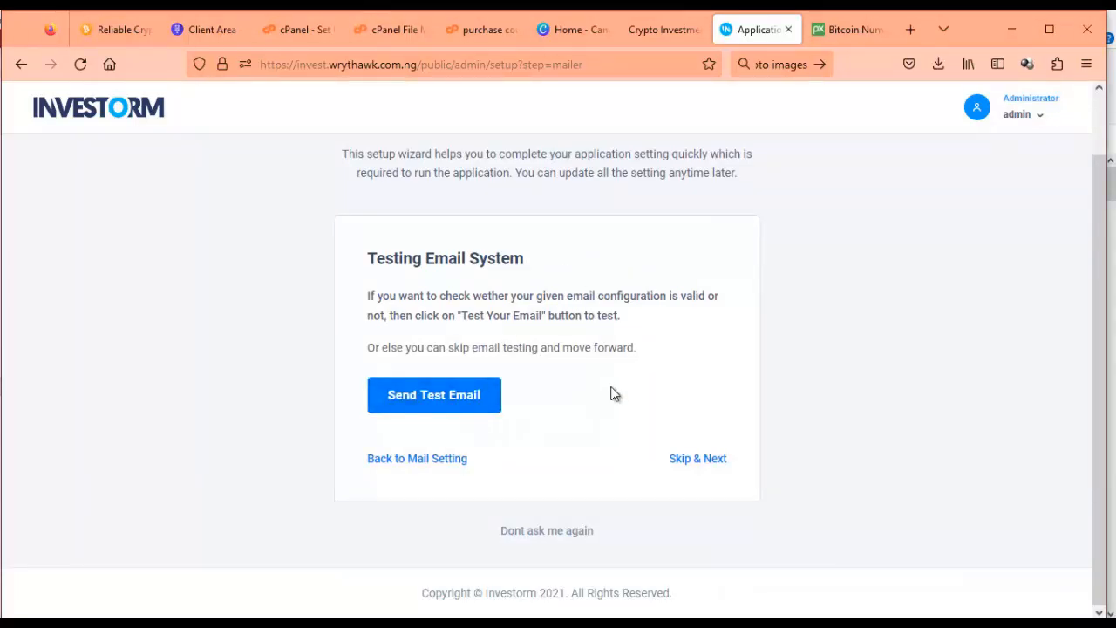
{"action": "left_click", "coordinate": [442, 464]}
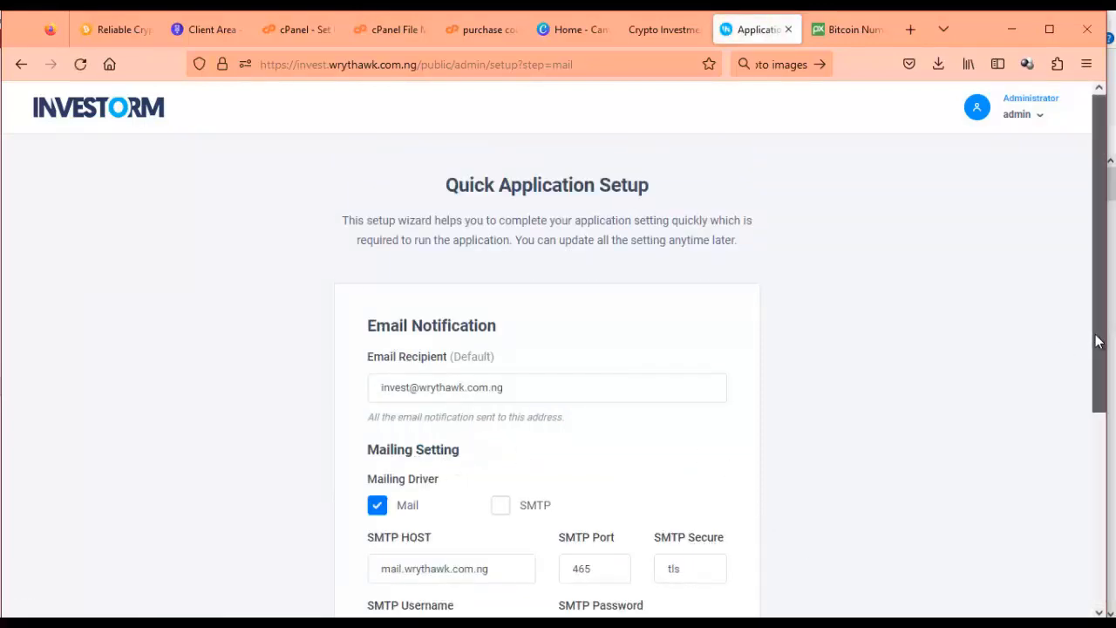
Switch the driver back to SMTP with ssl security, save, and send a successful test email
{"action": "left_click_drag", "start_coordinate": [1096, 337], "coordinate": [1091, 476]}
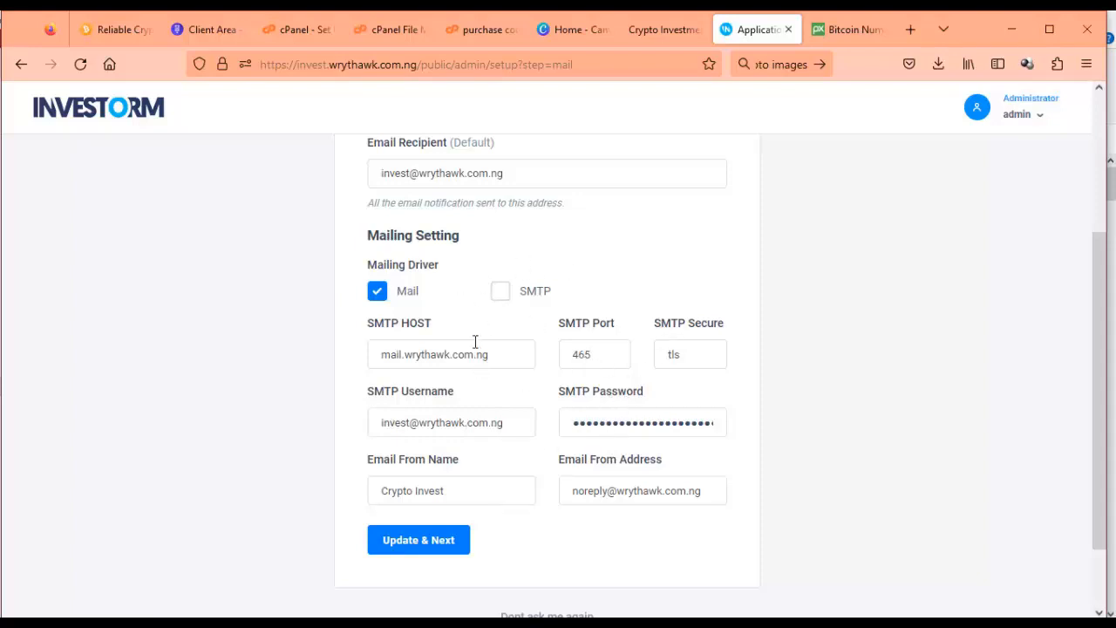
{"action": "left_click", "coordinate": [500, 293]}
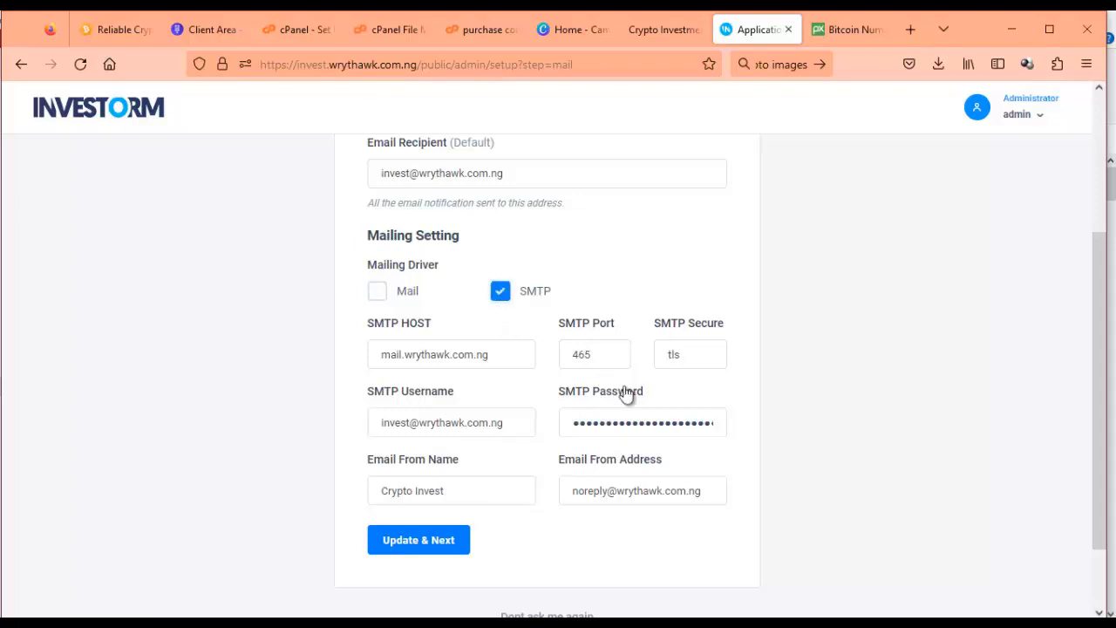
{"action": "double_click", "coordinate": [688, 361]}
{"action": "type", "text": "ss"}
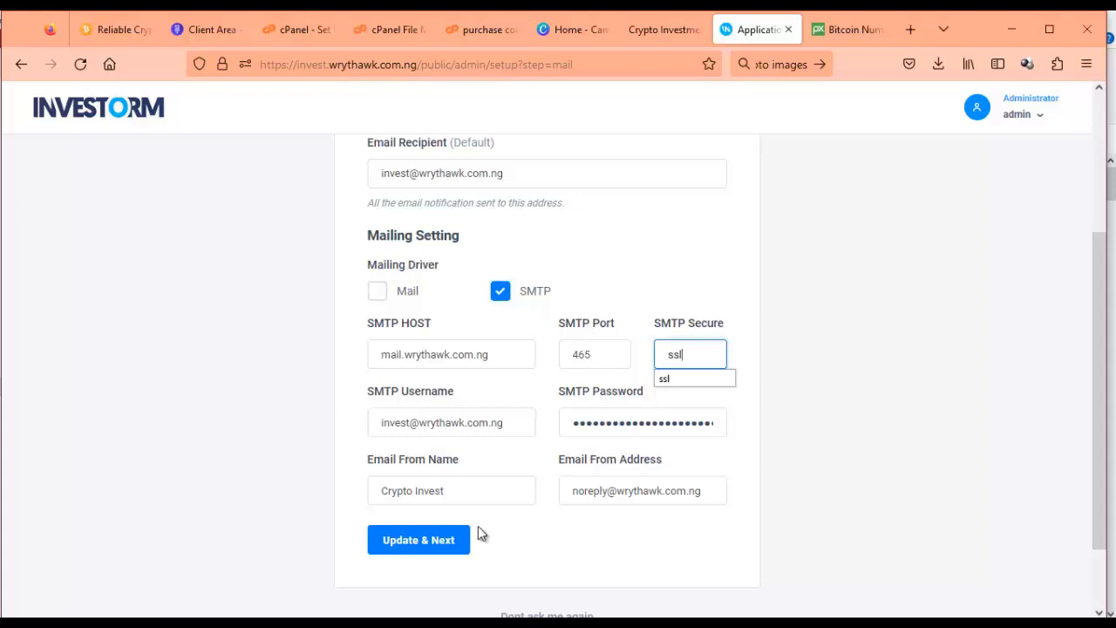
{"action": "type", "text": "l"}
{"action": "left_click", "coordinate": [440, 540]}
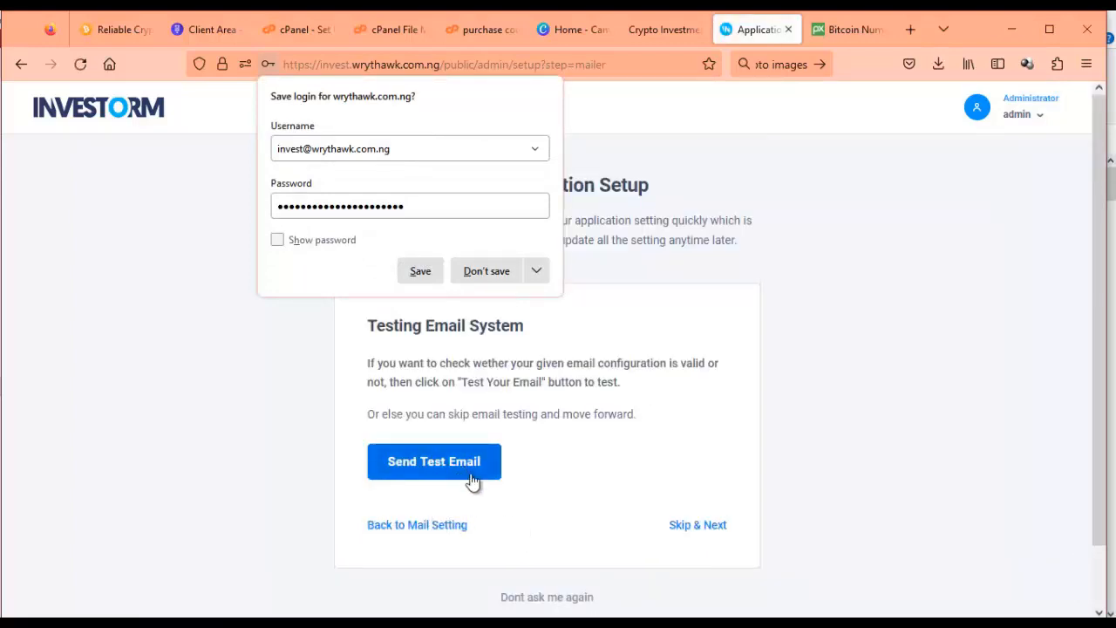
{"action": "left_click", "coordinate": [466, 475]}
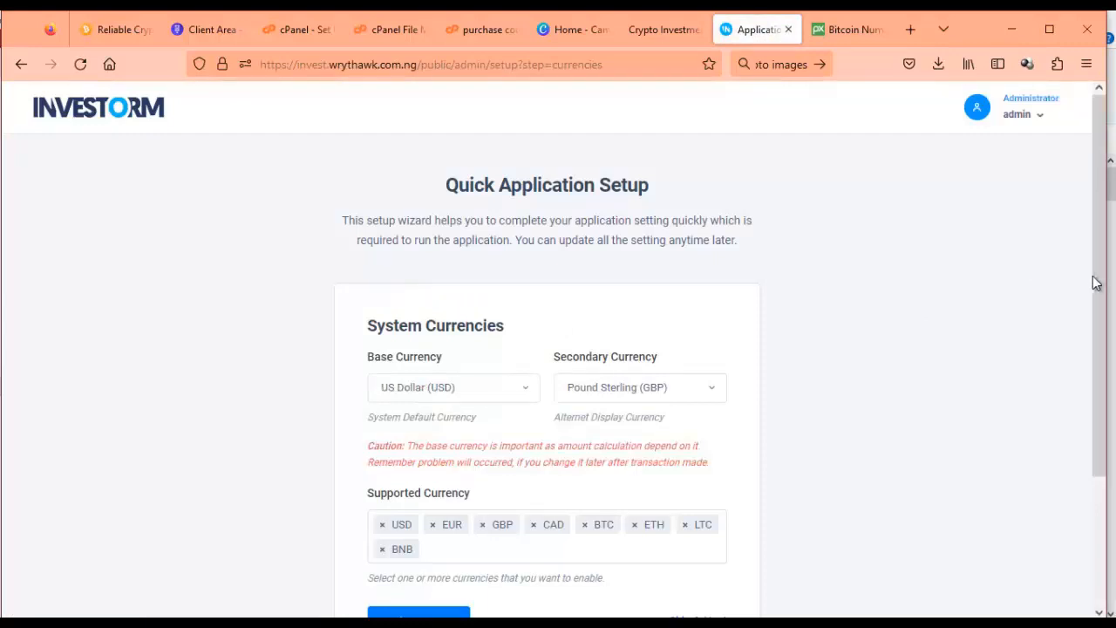
Keep US Dollar (USD) as base currency, set USD as secondary currency, and save the currency step
{"action": "left_click_drag", "start_coordinate": [1096, 283], "coordinate": [1090, 456]}
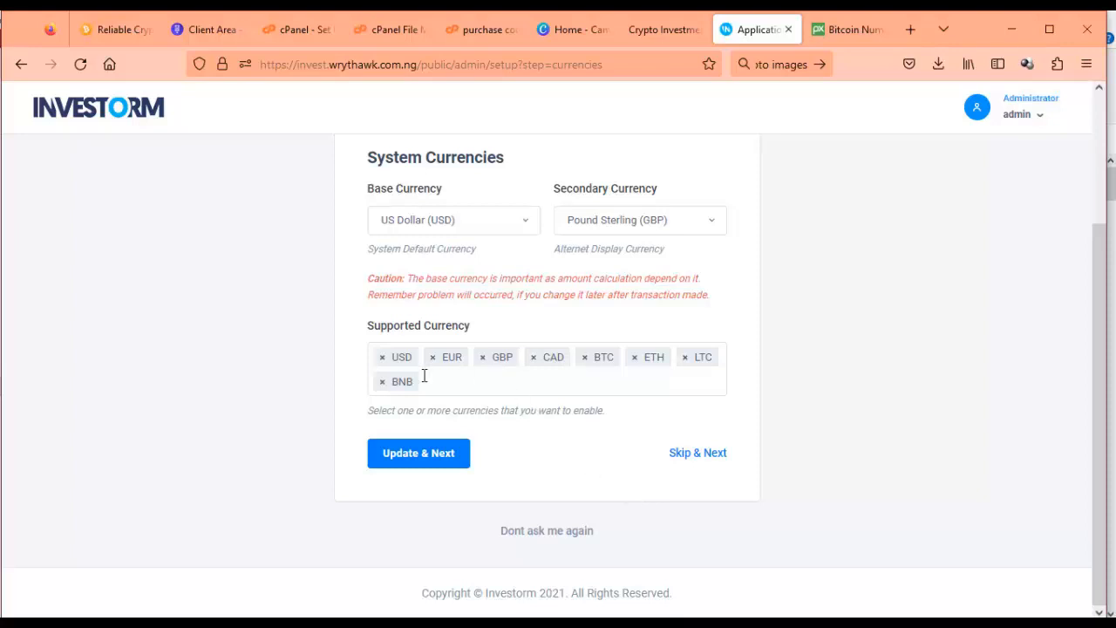
{"action": "left_click", "coordinate": [499, 229]}
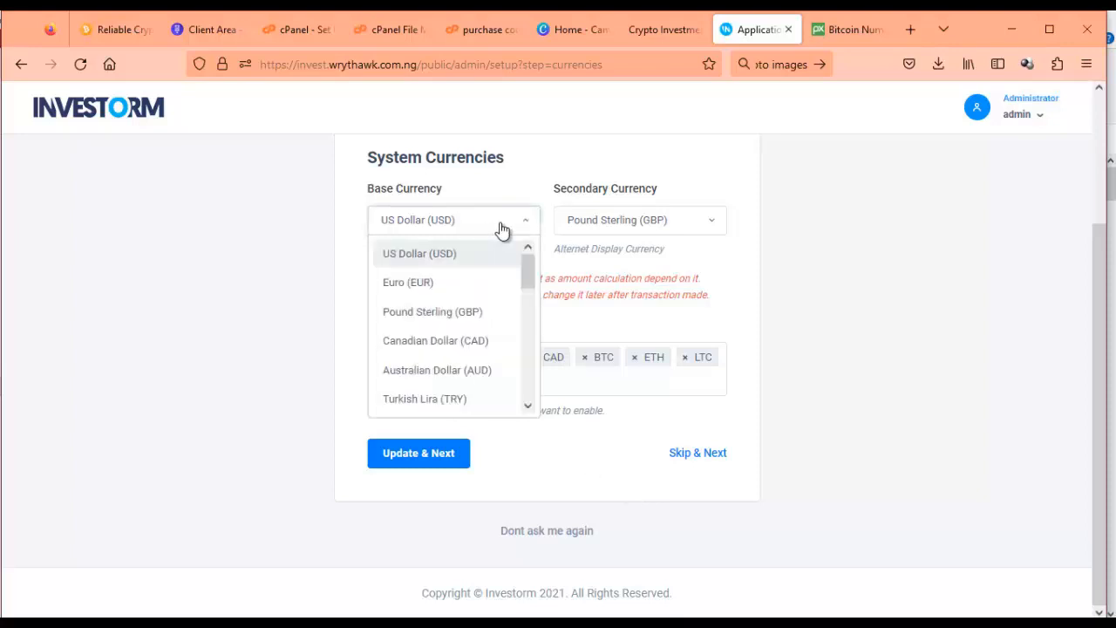
{"action": "left_click", "coordinate": [501, 229]}
{"action": "left_click", "coordinate": [502, 229]}
{"action": "left_click", "coordinate": [450, 253]}
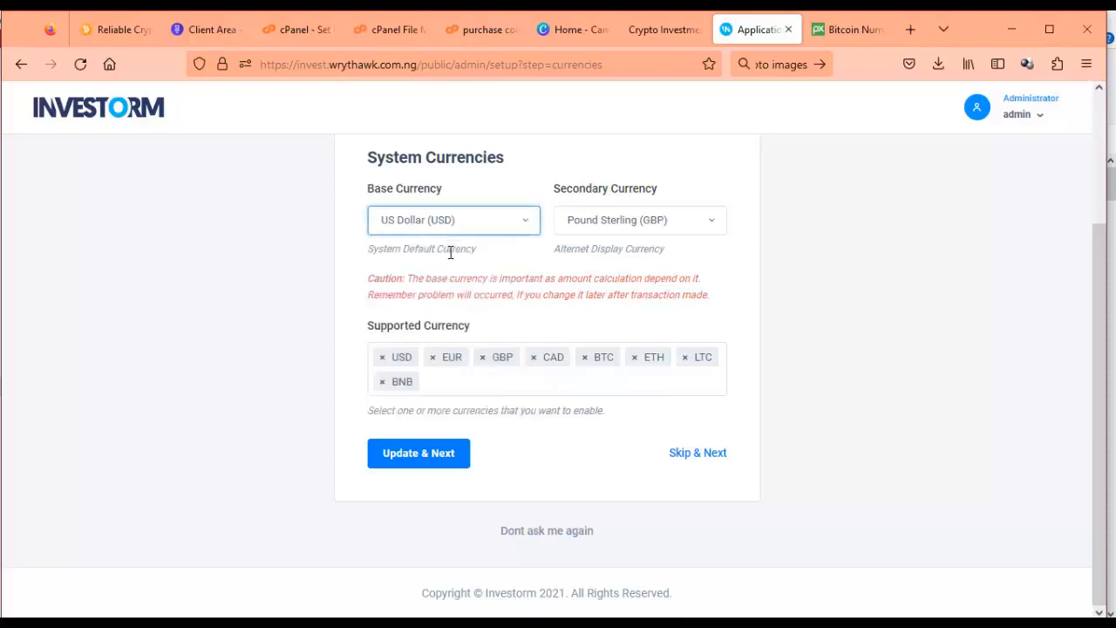
{"action": "left_click", "coordinate": [595, 228]}
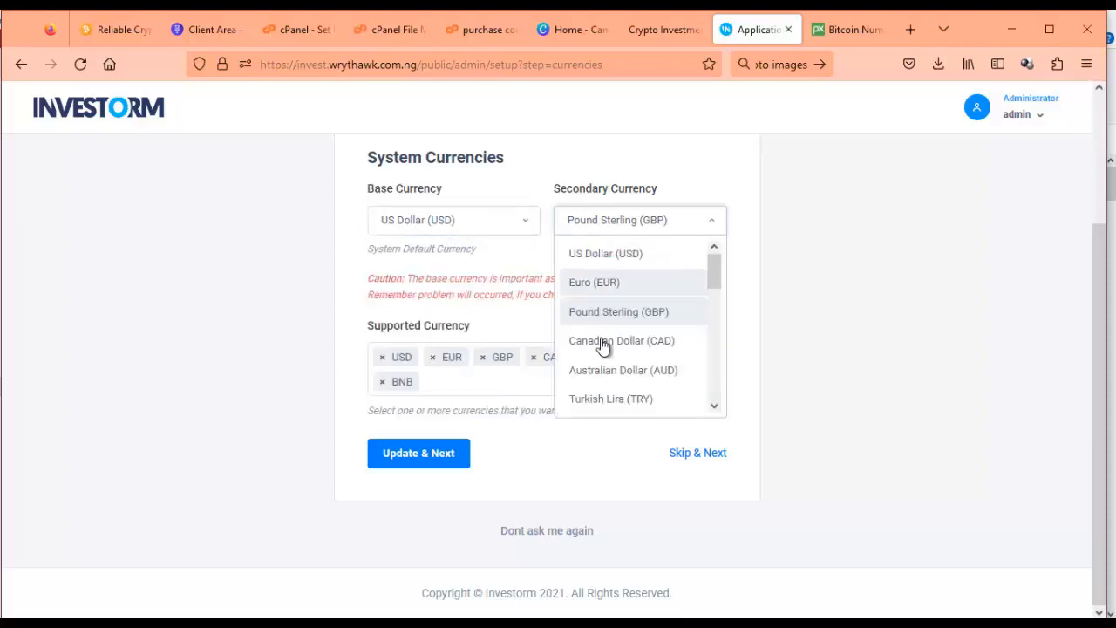
{"action": "left_click", "coordinate": [617, 255]}
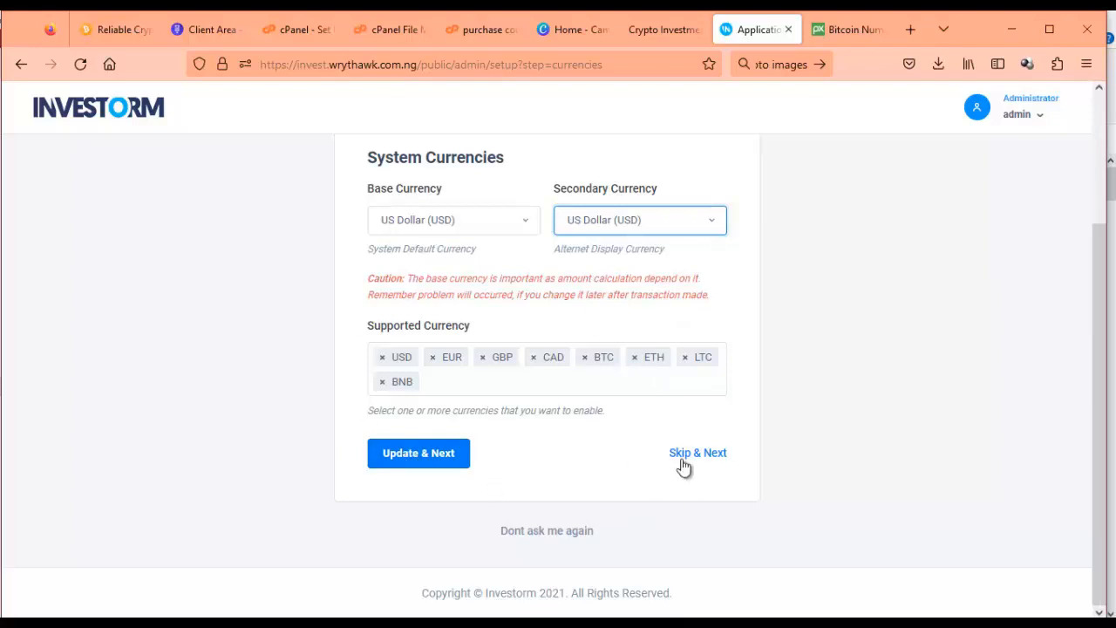
{"action": "left_click", "coordinate": [432, 463]}
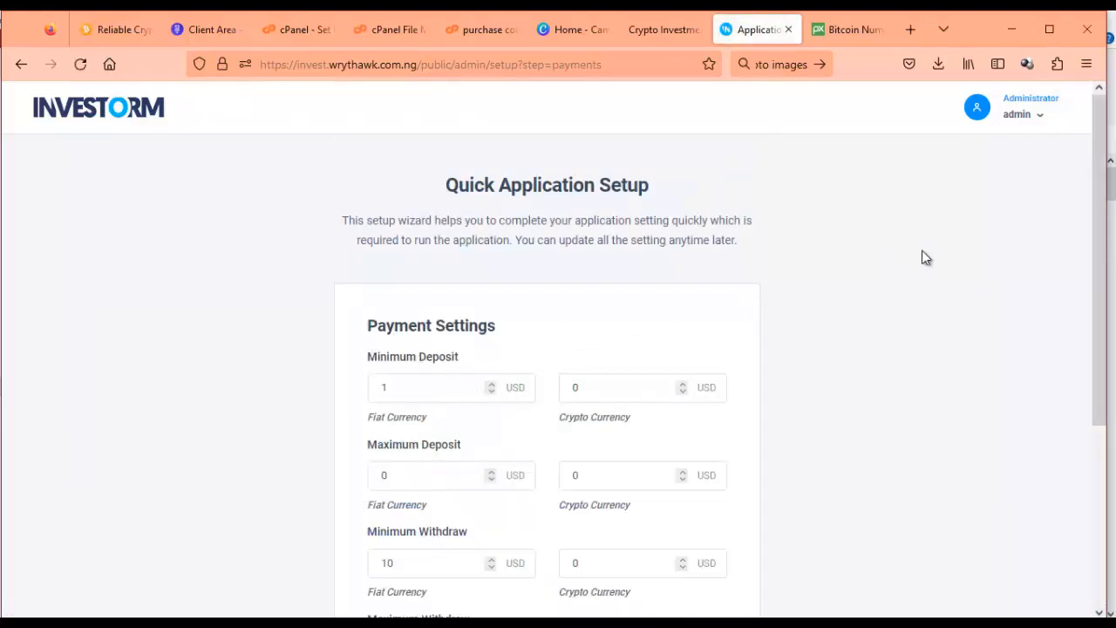
Skip payment settings, set the time zone to (UTC+06:00) Chagos, and complete the setup
{"action": "left_click_drag", "start_coordinate": [1103, 207], "coordinate": [1099, 411]}
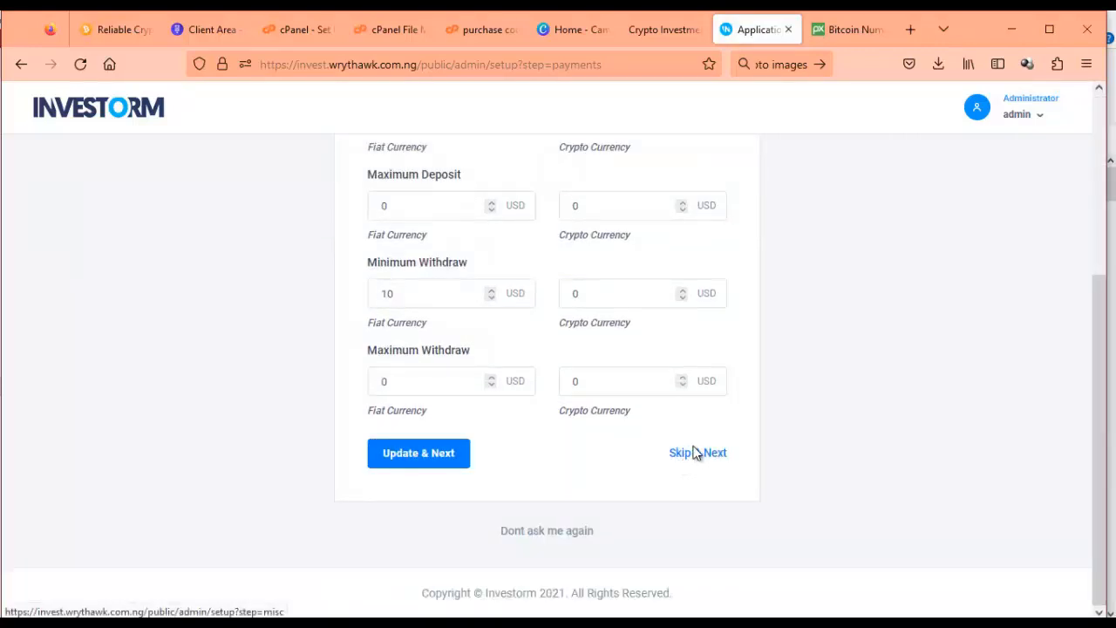
{"action": "left_click", "coordinate": [693, 460]}
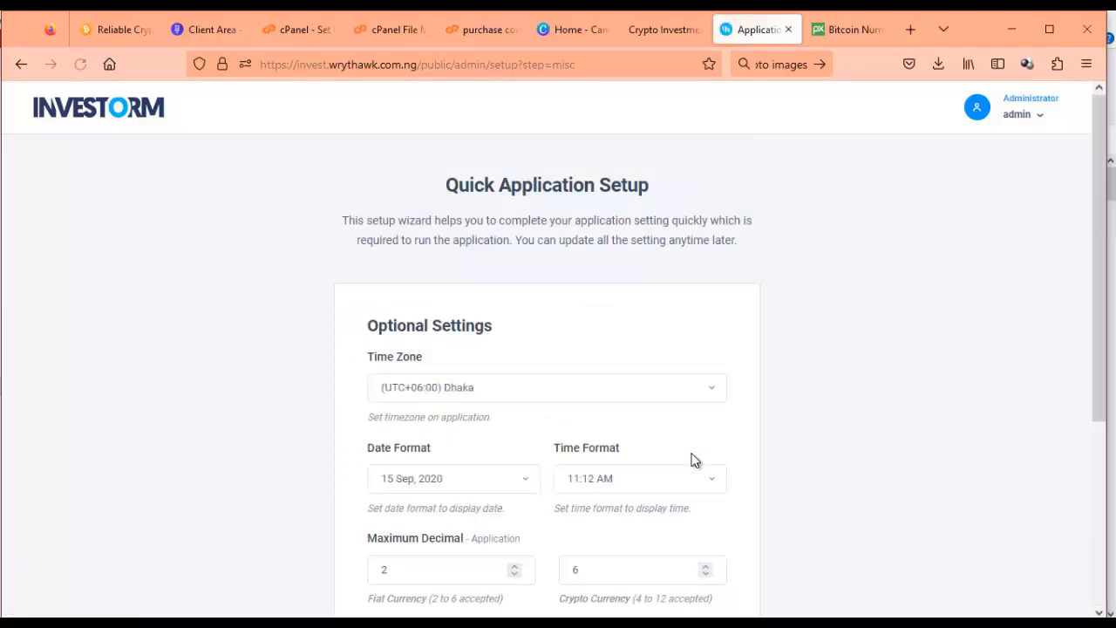
{"action": "left_click", "coordinate": [600, 395]}
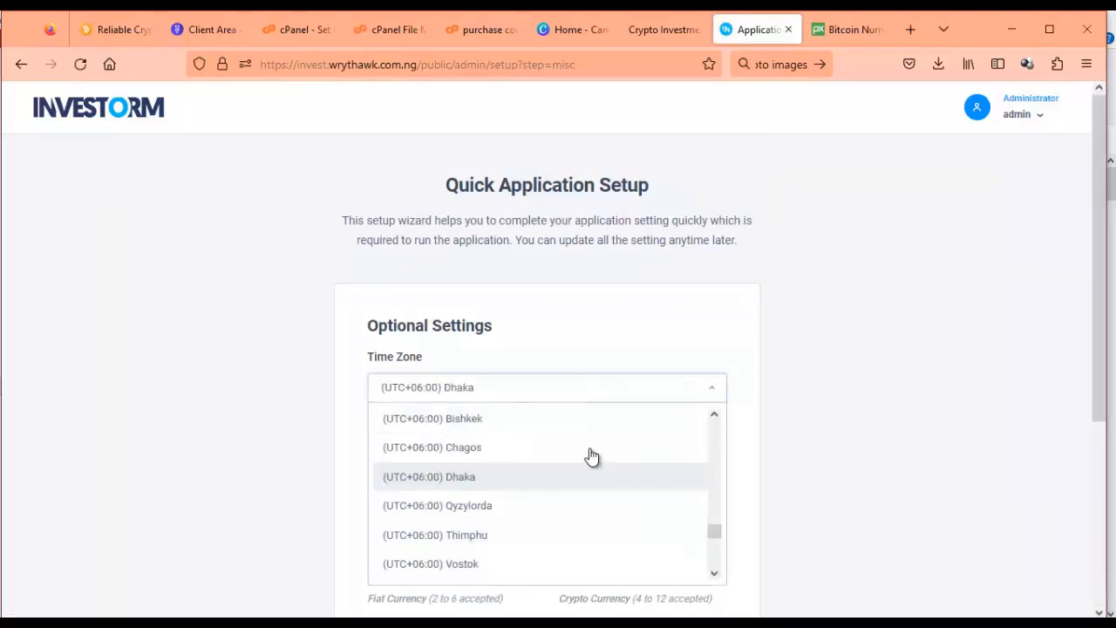
{"action": "left_click", "coordinate": [526, 449]}
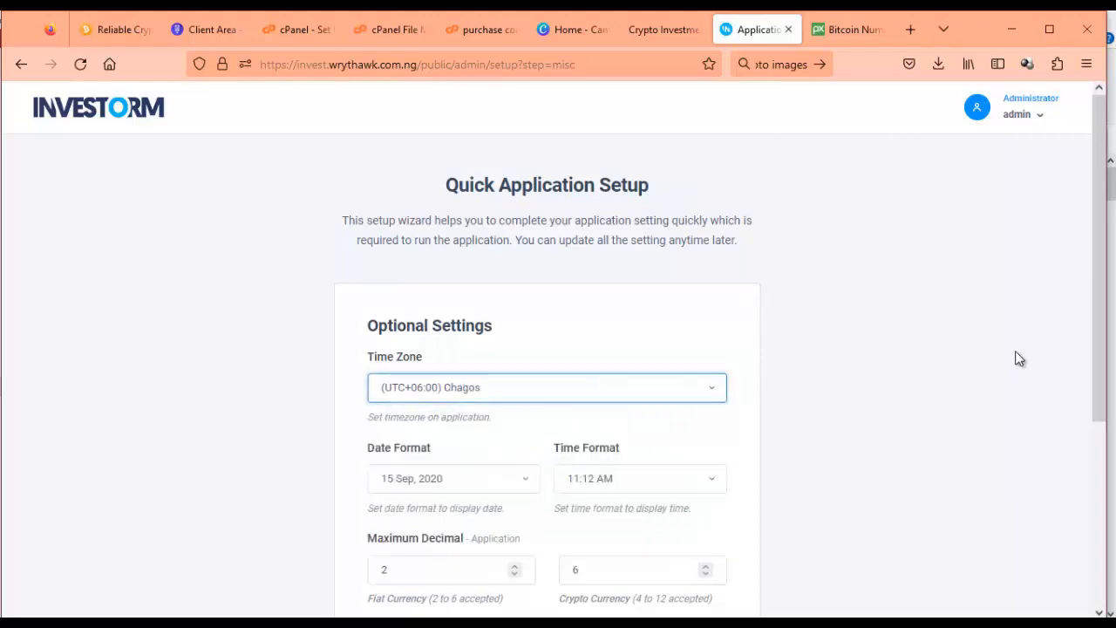
{"action": "left_click_drag", "start_coordinate": [1100, 312], "coordinate": [1069, 518]}
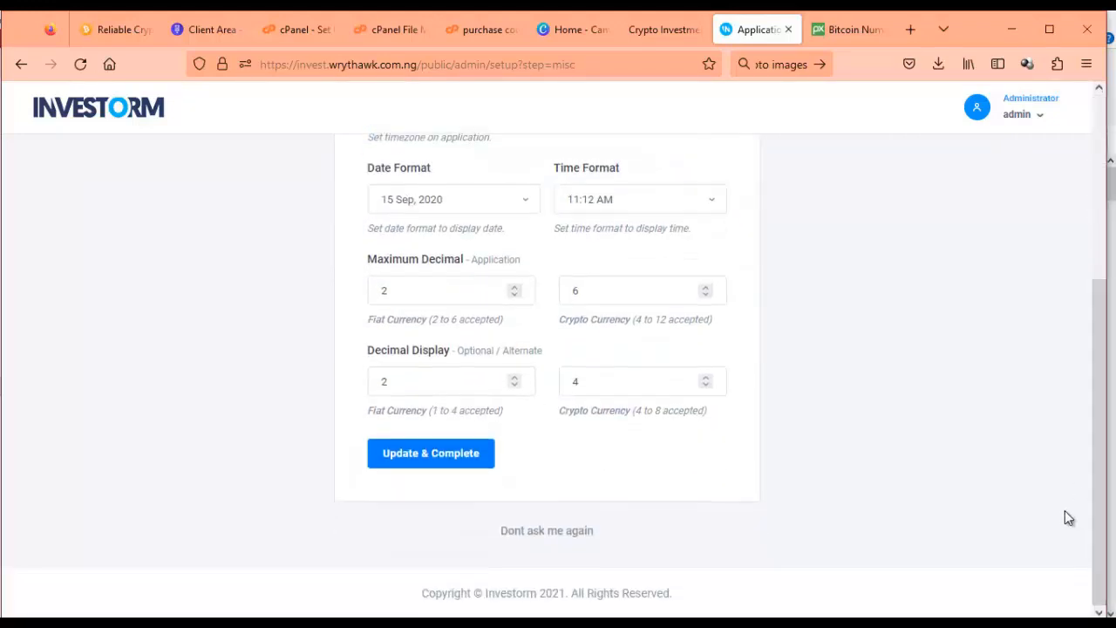
{"action": "left_click", "coordinate": [462, 451]}
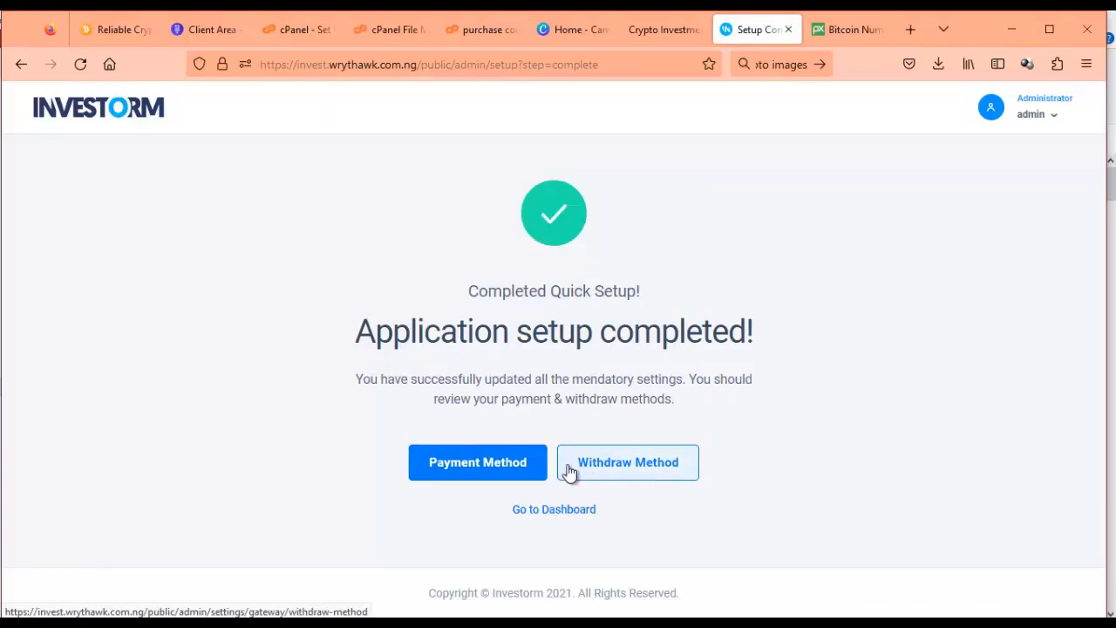
Go to Payment Methods and open PayPal's settings
{"action": "left_click", "coordinate": [520, 474]}
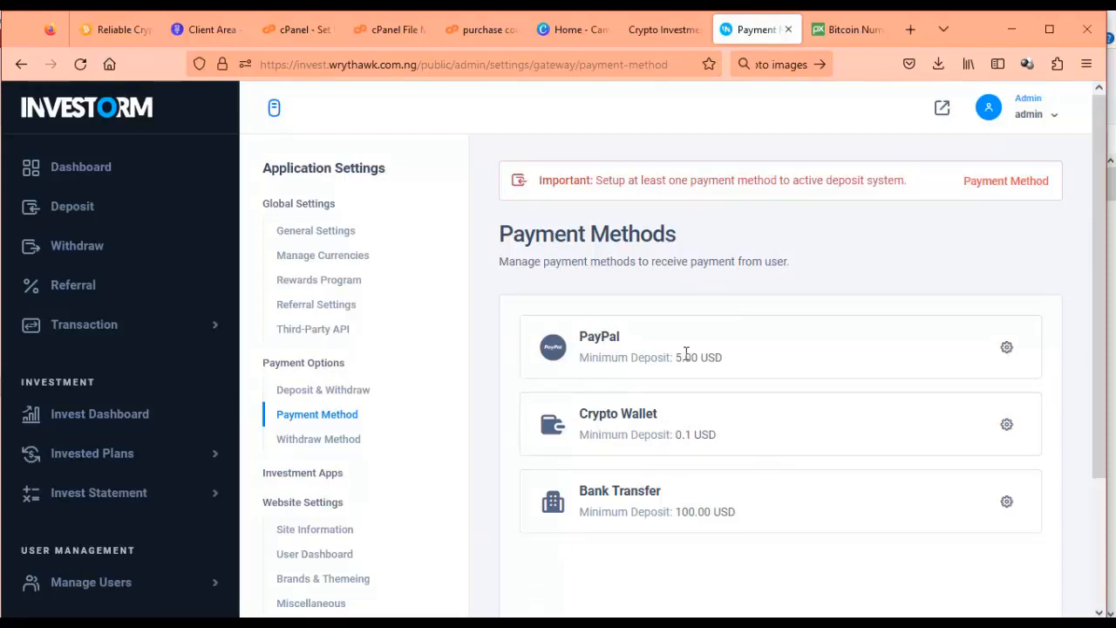
{"action": "left_click", "coordinate": [1006, 348]}
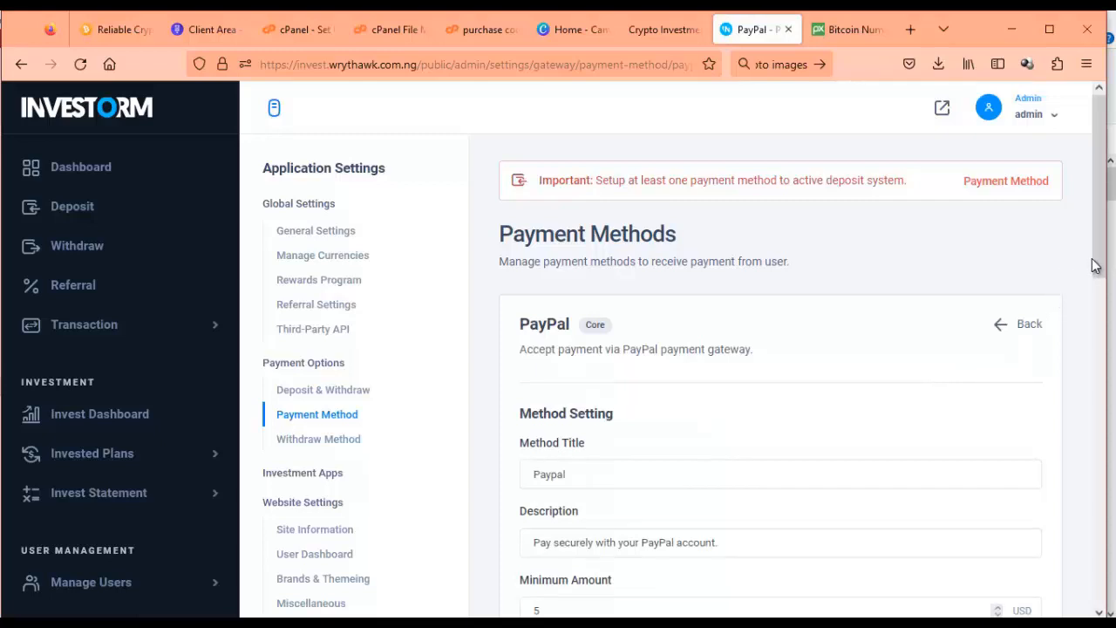
Change PayPal's minimum amount from 5 to 100
{"action": "left_click_drag", "start_coordinate": [1095, 269], "coordinate": [1081, 383]}
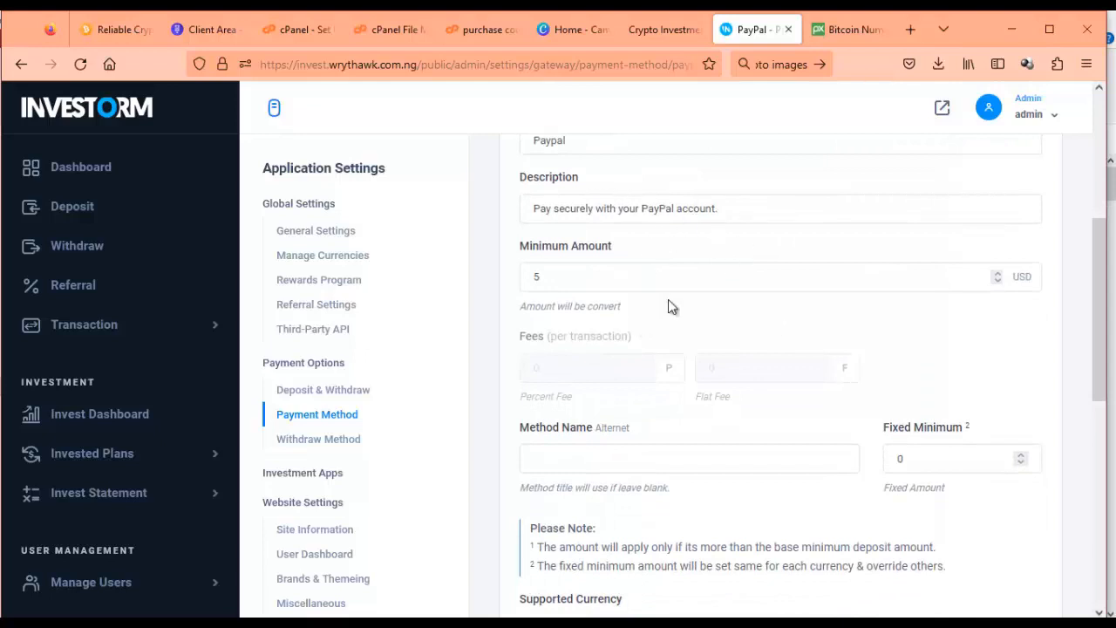
{"action": "double_click", "coordinate": [585, 280]}
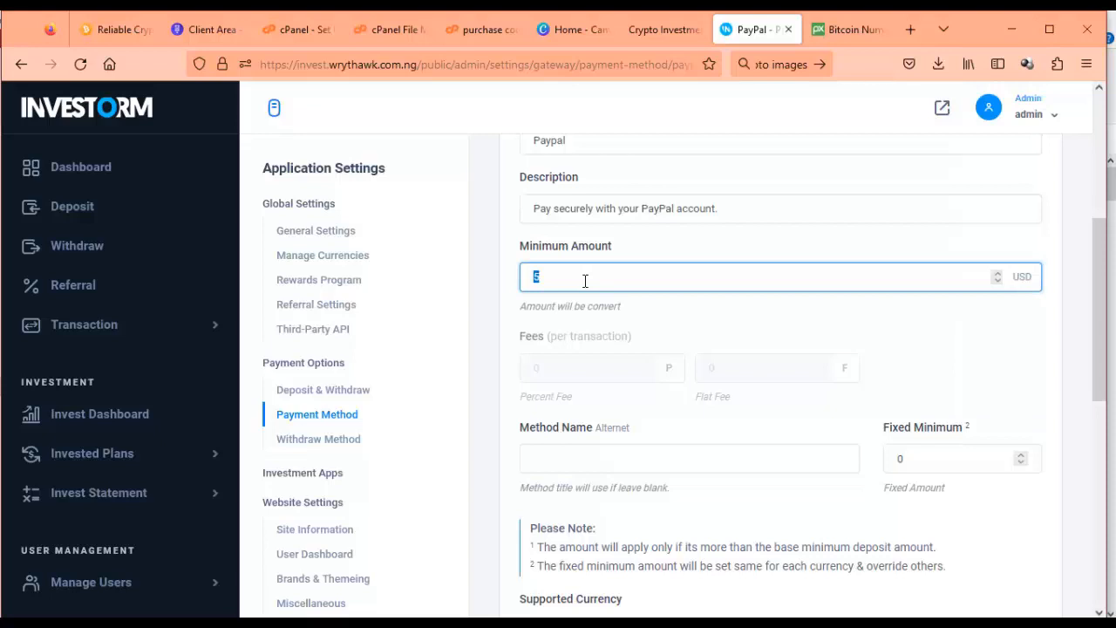
{"action": "type", "text": "100"}
{"action": "scroll", "coordinate": [1102, 316], "scroll_direction": "down", "scroll_amount": 1}
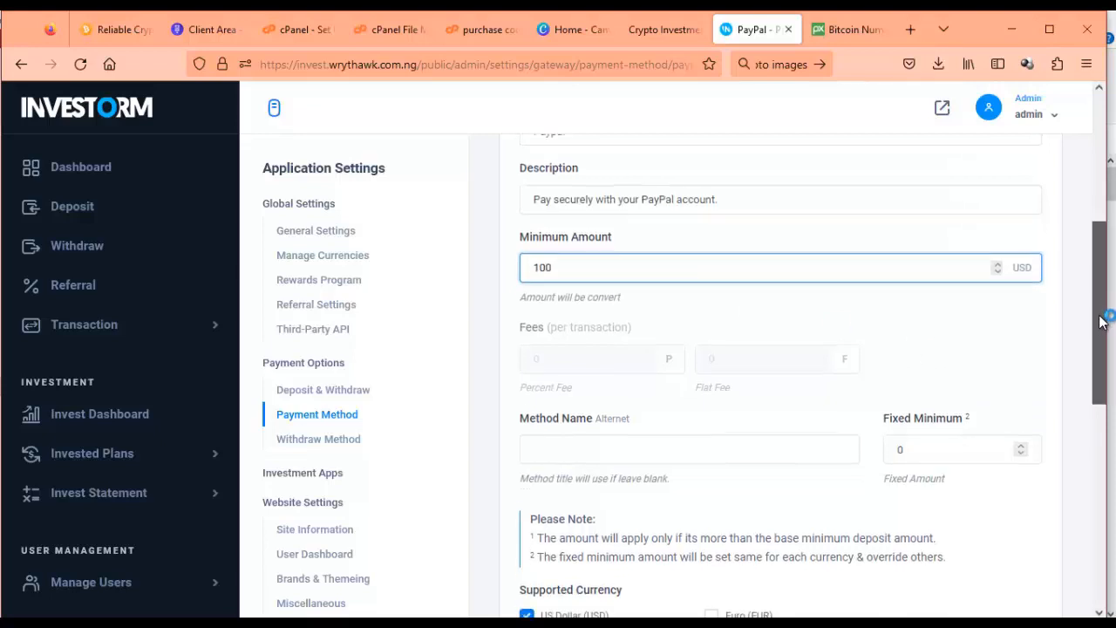
{"action": "left_click", "coordinate": [625, 335]}
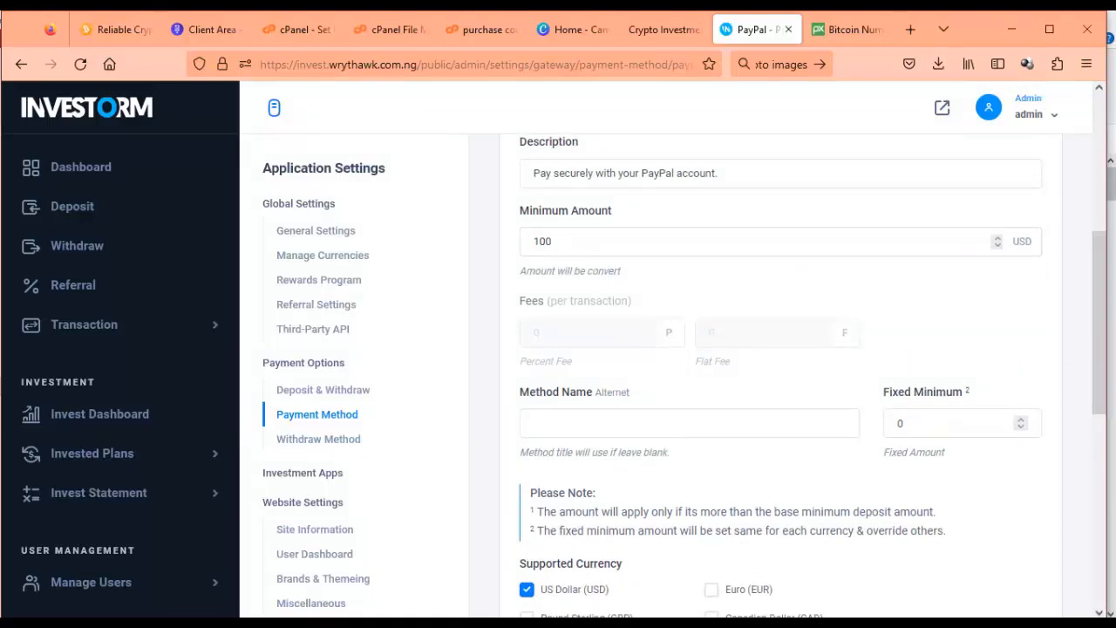
Turn on PayPal Sandbox, then go back to the Payment Methods list without updating
{"action": "scroll", "coordinate": [1099, 339], "scroll_direction": "down", "scroll_amount": 1}
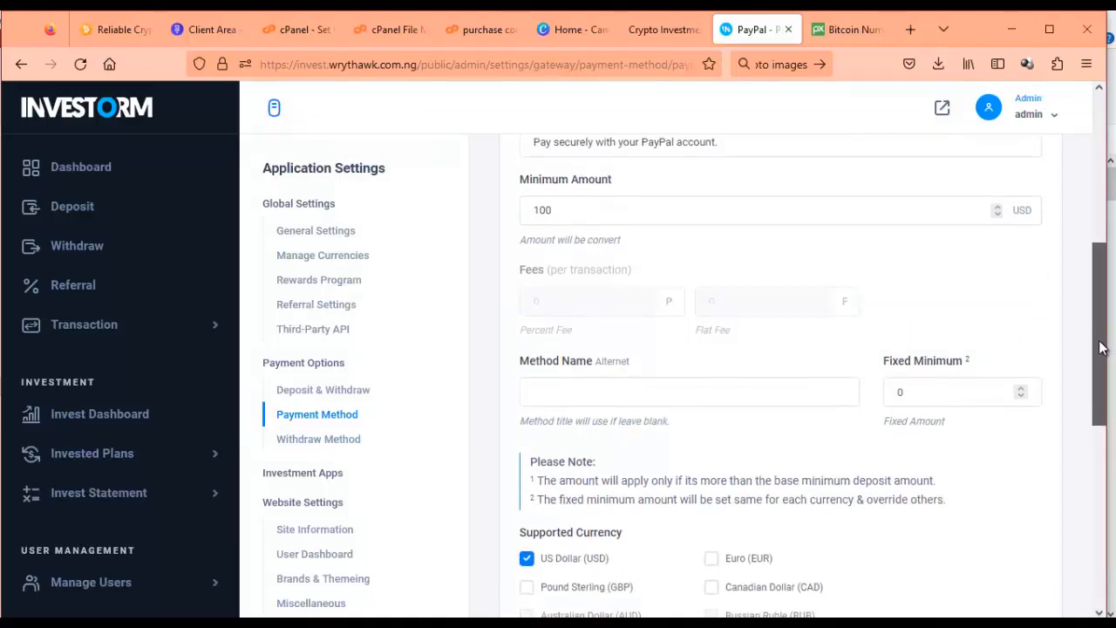
{"action": "scroll", "coordinate": [1099, 347], "scroll_direction": "down", "scroll_amount": 1}
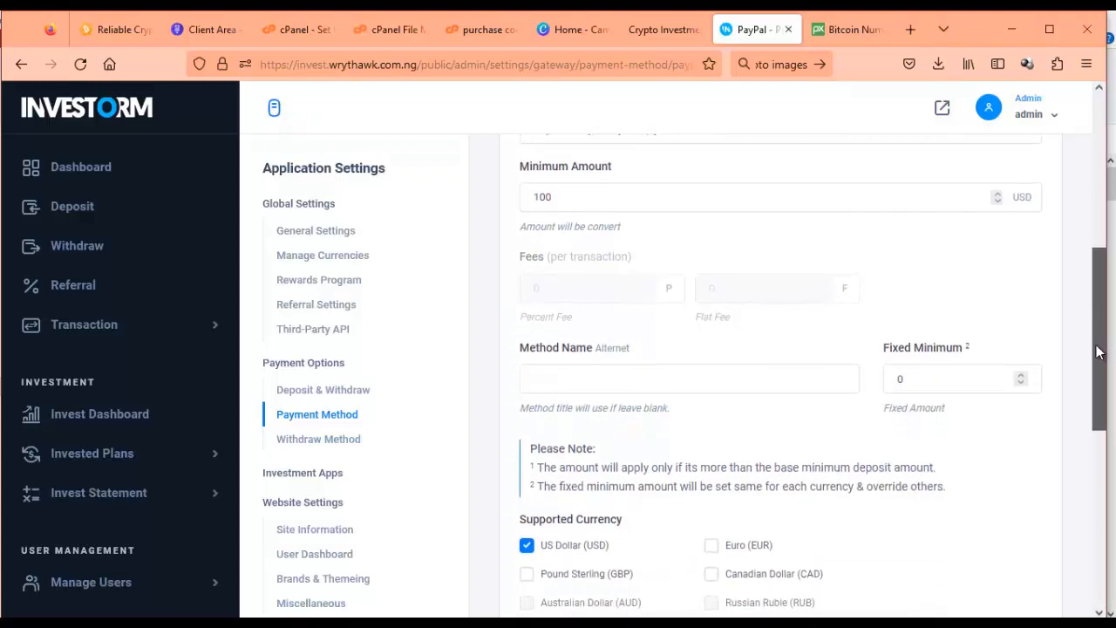
{"action": "left_click_drag", "start_coordinate": [1099, 352], "coordinate": [1099, 353]}
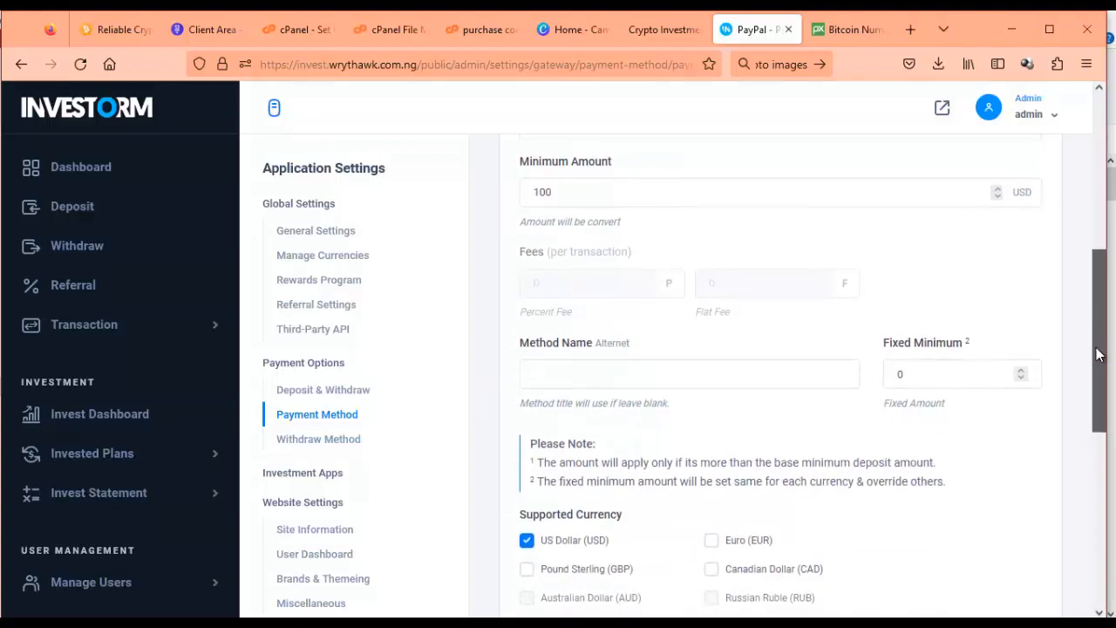
{"action": "scroll", "coordinate": [1096, 356], "scroll_direction": "down", "scroll_amount": 1}
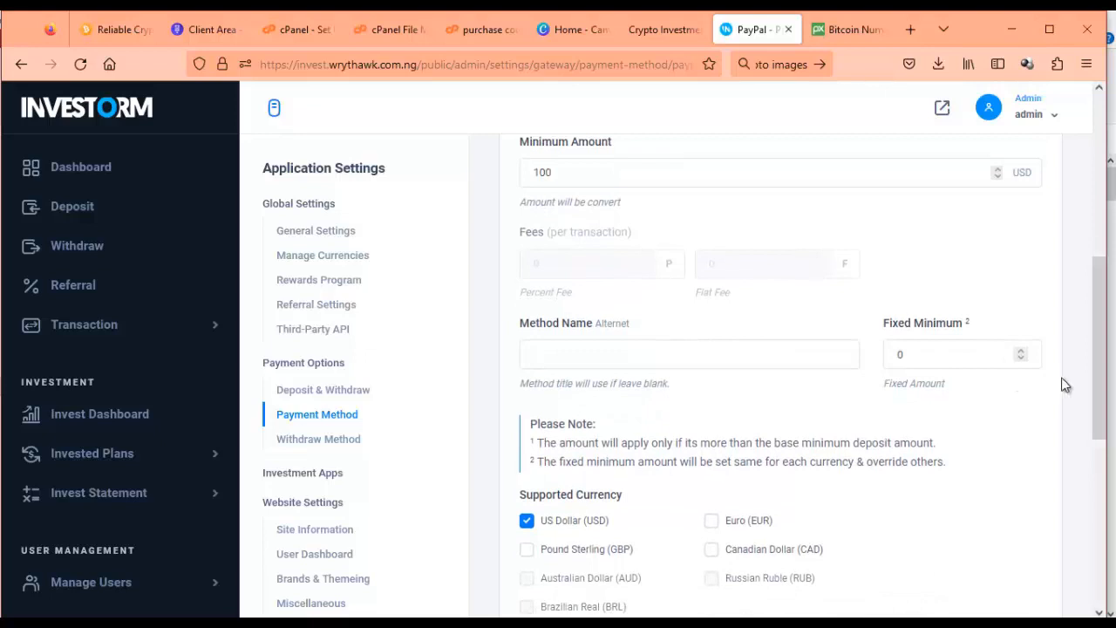
{"action": "left_click_drag", "start_coordinate": [1101, 395], "coordinate": [1113, 544]}
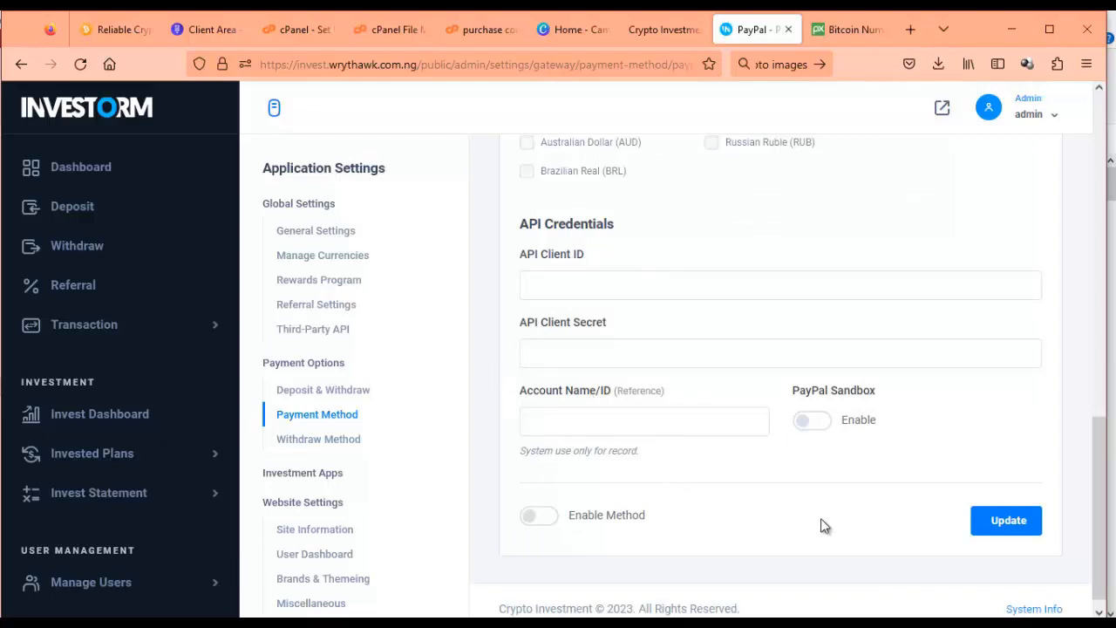
{"action": "left_click", "coordinate": [814, 422]}
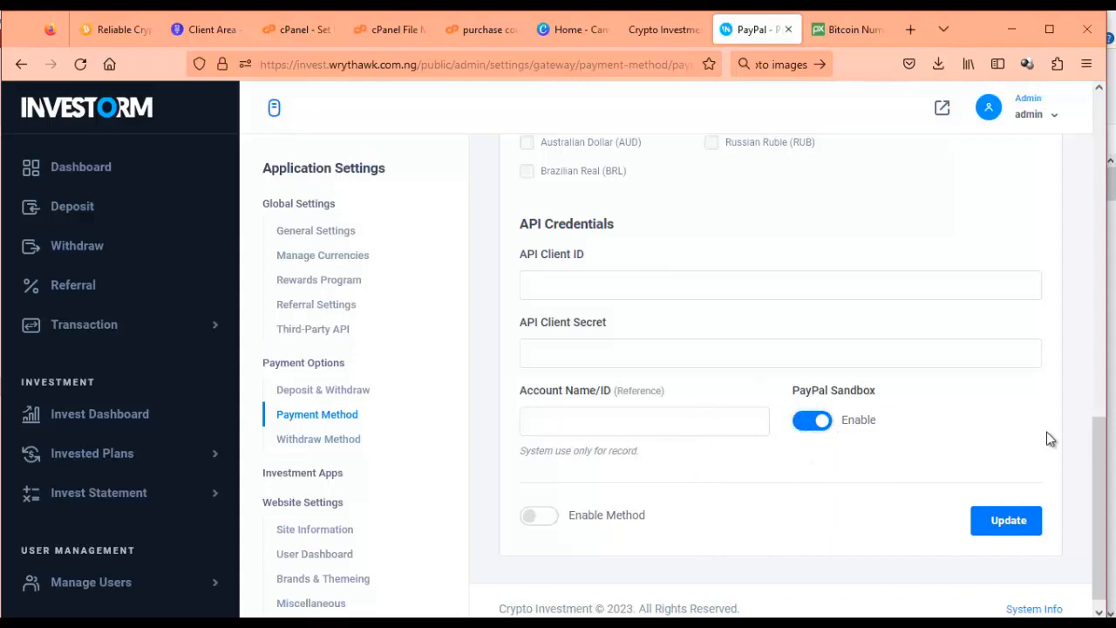
{"action": "left_click_drag", "start_coordinate": [1097, 465], "coordinate": [1085, 190]}
{"action": "left_click", "coordinate": [1002, 213]}
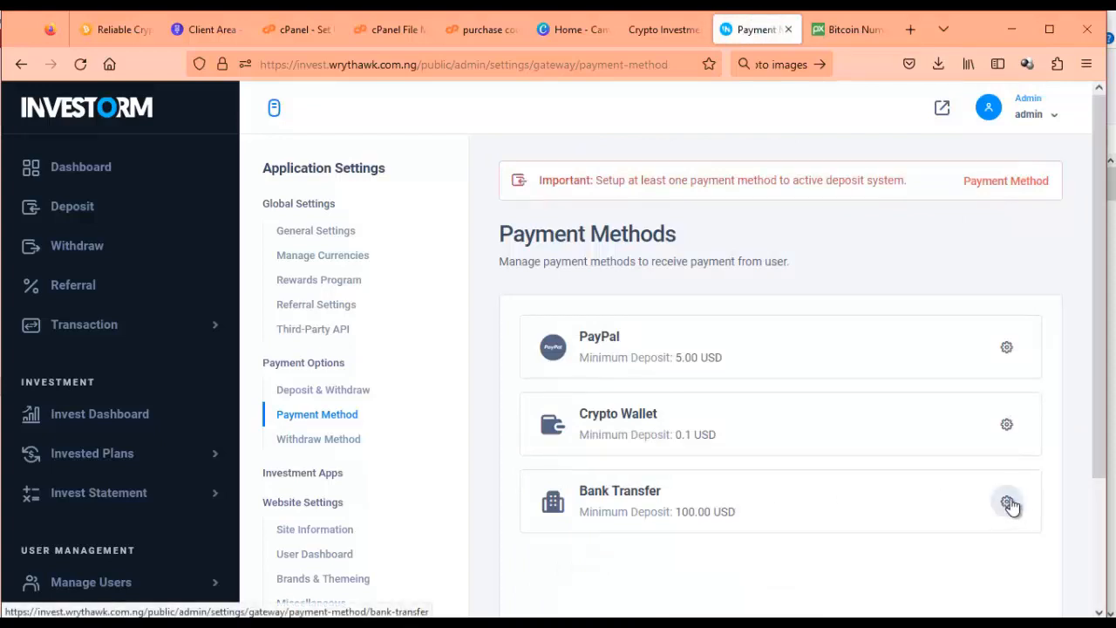
Open the Bank Transfer payment method's settings
{"action": "left_click", "coordinate": [1104, 503]}
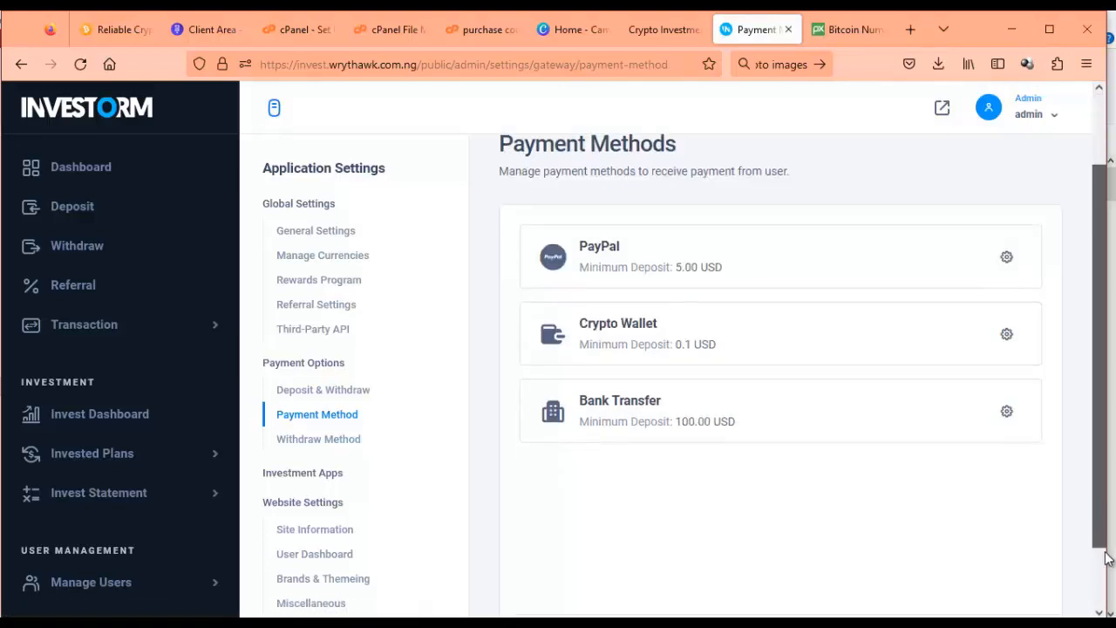
{"action": "left_click", "coordinate": [1008, 339]}
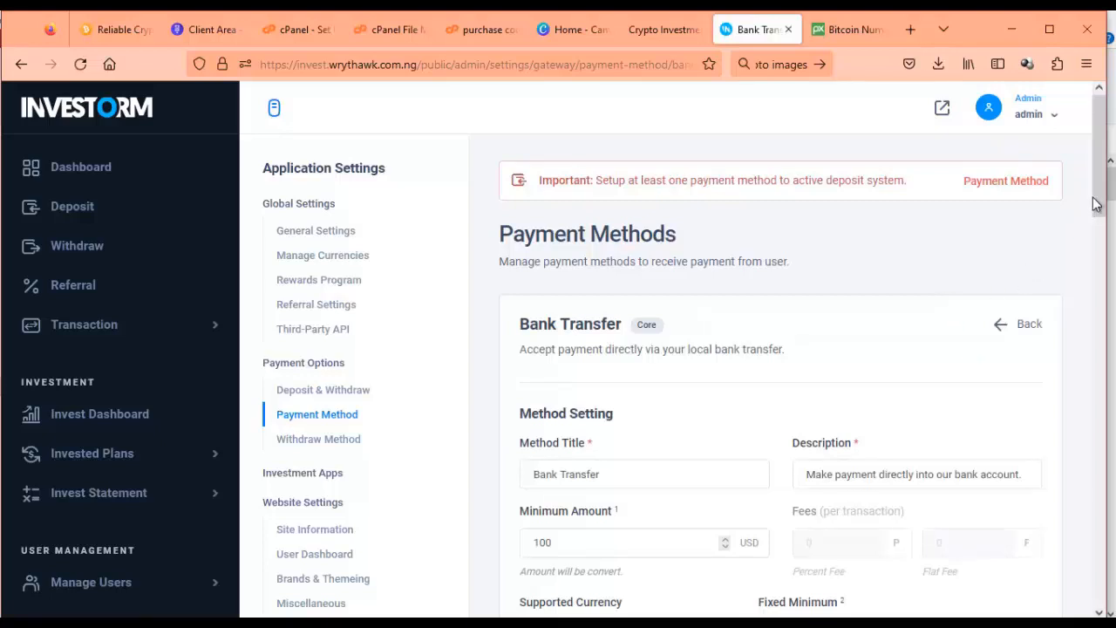
{"action": "left_click_drag", "start_coordinate": [1097, 199], "coordinate": [1099, 267]}
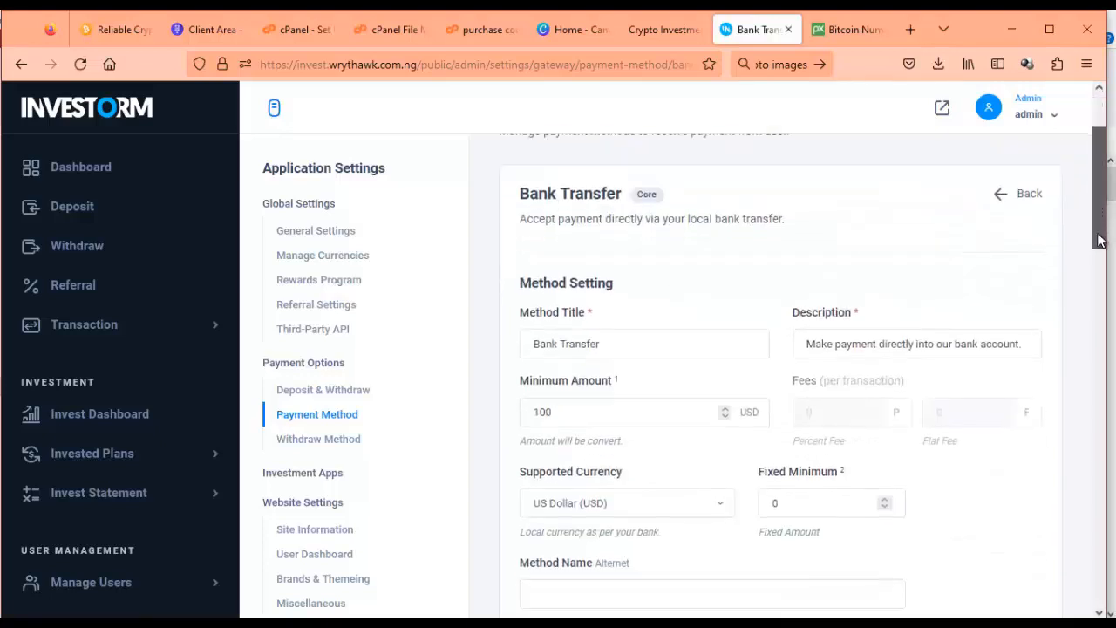
Review the Bank Transfer title, description, minimum amount and alternate method name fields
{"action": "double_click", "coordinate": [655, 309]}
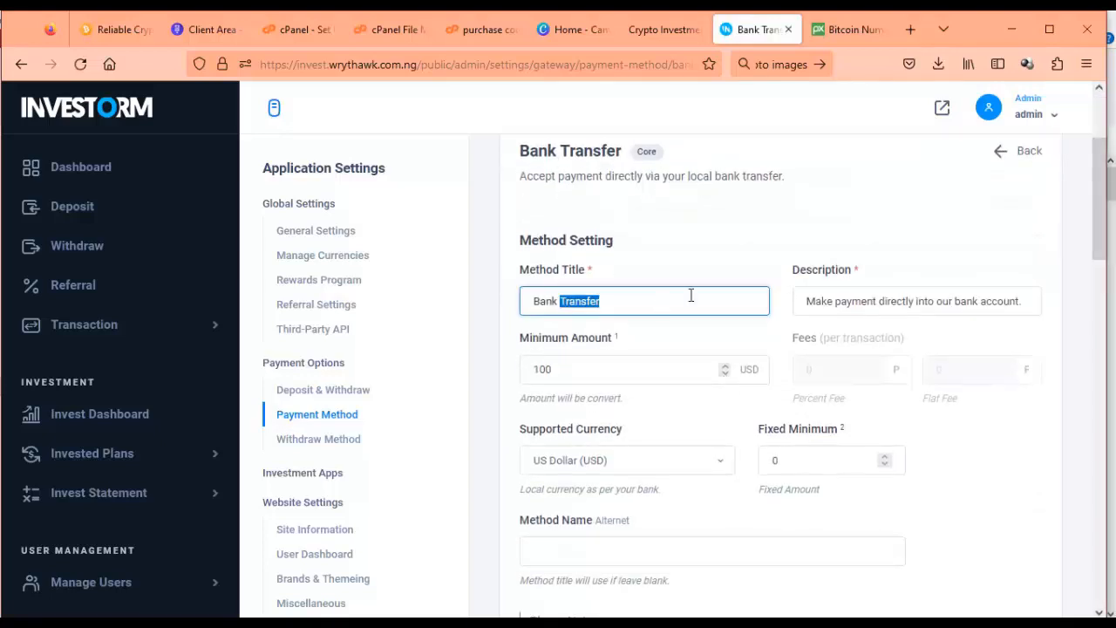
{"action": "double_click", "coordinate": [812, 300]}
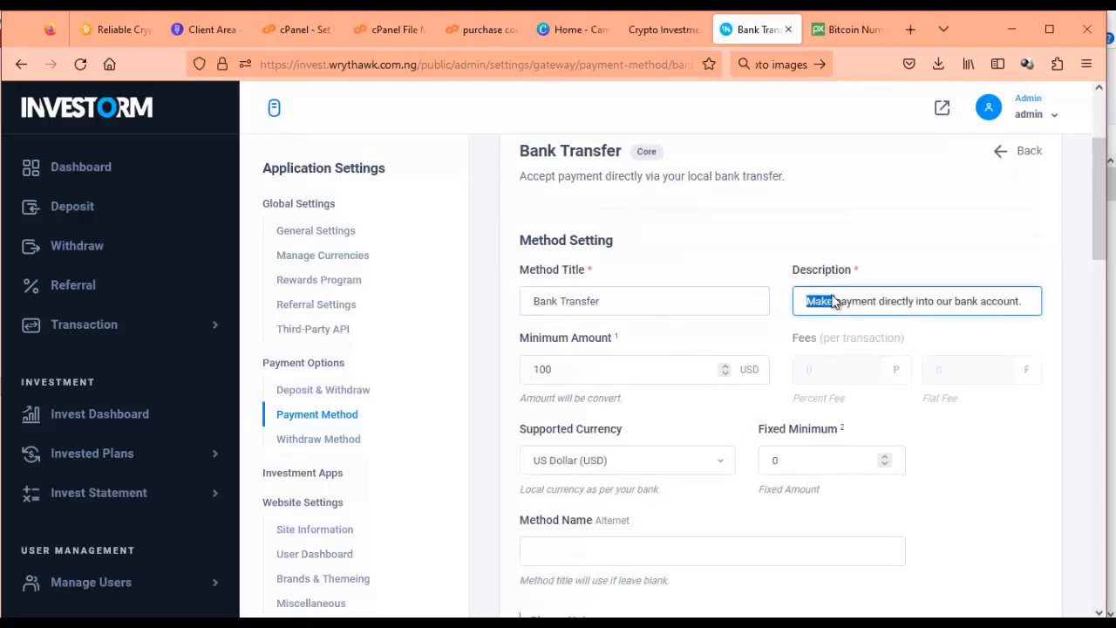
{"action": "left_click", "coordinate": [657, 376]}
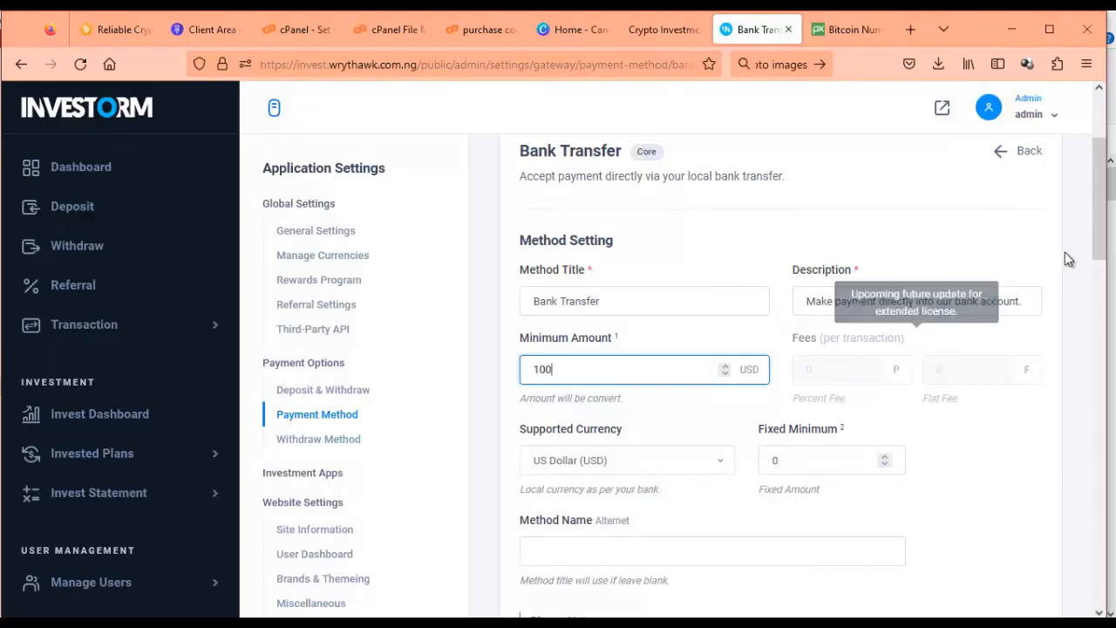
{"action": "scroll", "coordinate": [1097, 292], "scroll_direction": "down", "scroll_amount": 3}
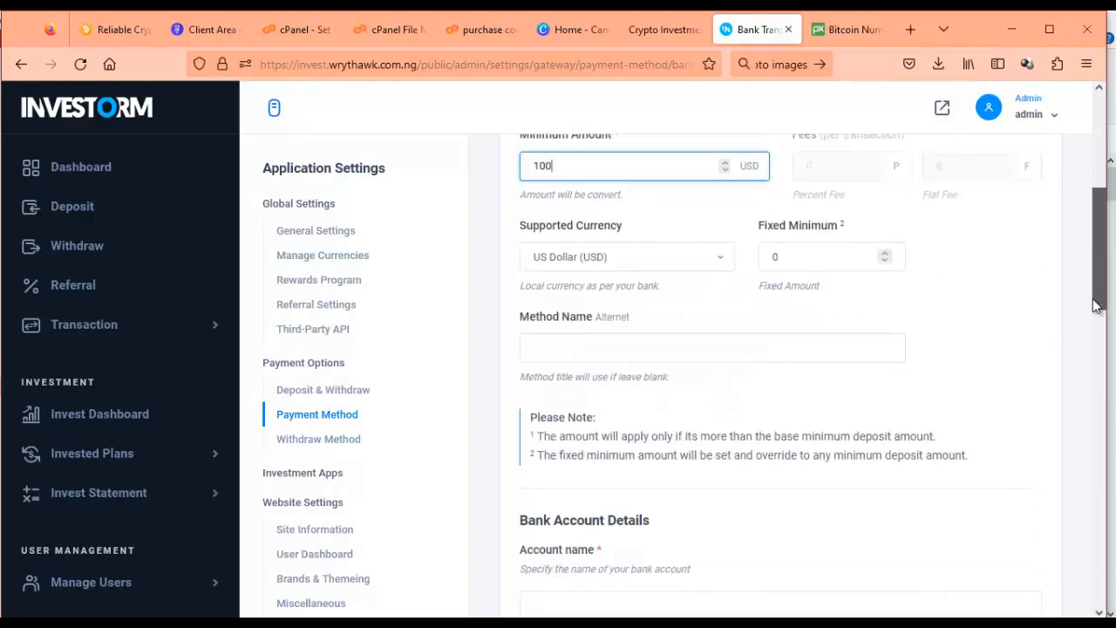
{"action": "scroll", "coordinate": [1097, 320], "scroll_direction": "down", "scroll_amount": 2}
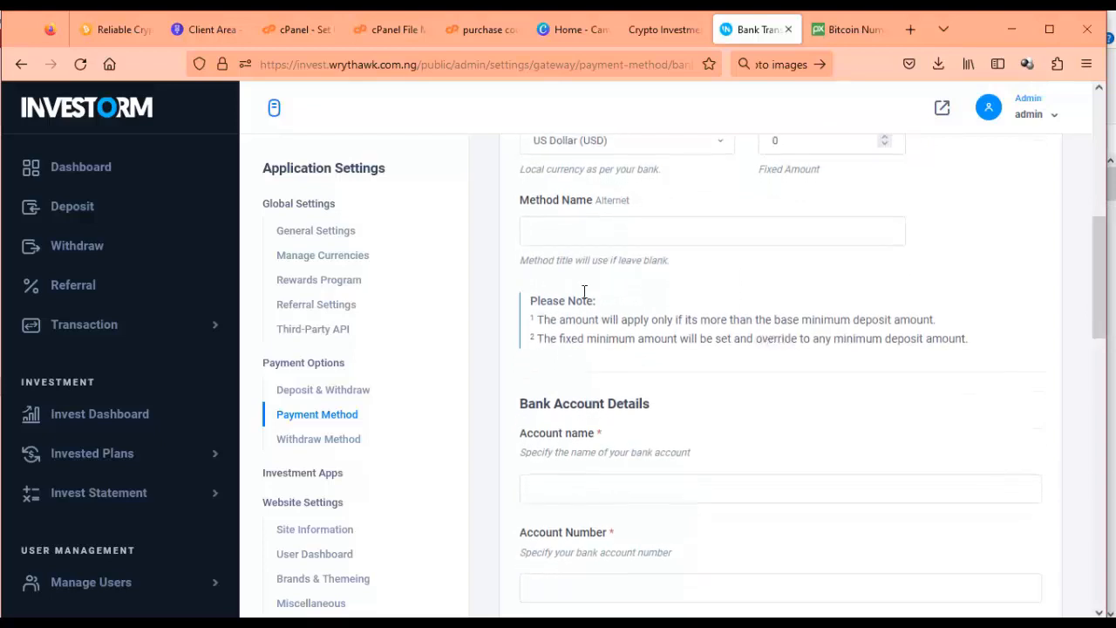
{"action": "left_click", "coordinate": [607, 231]}
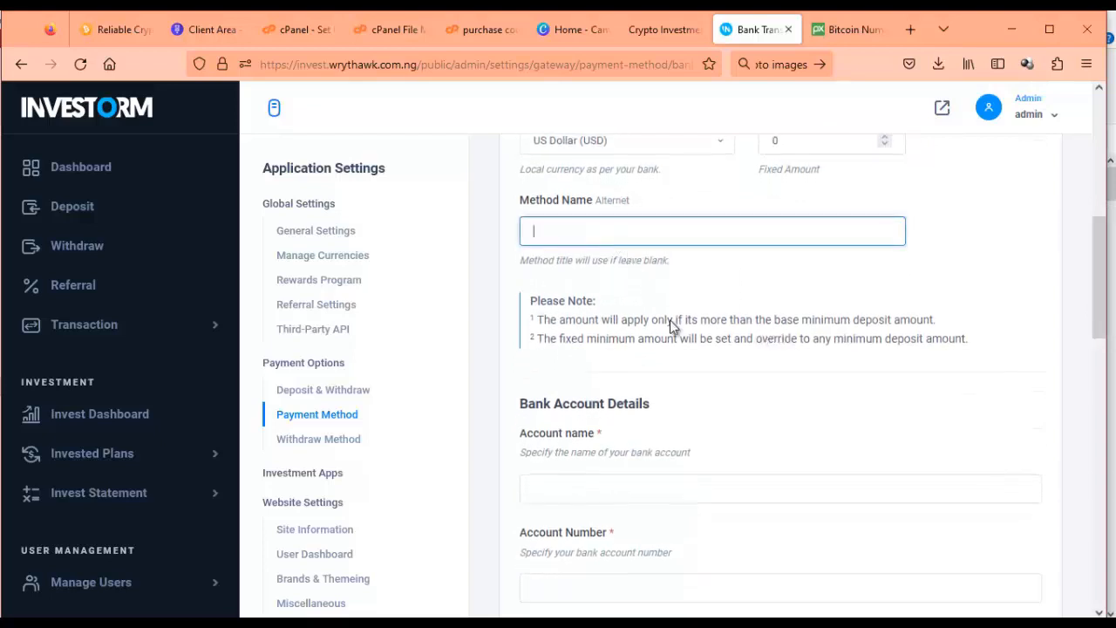
{"action": "left_click", "coordinate": [613, 459]}
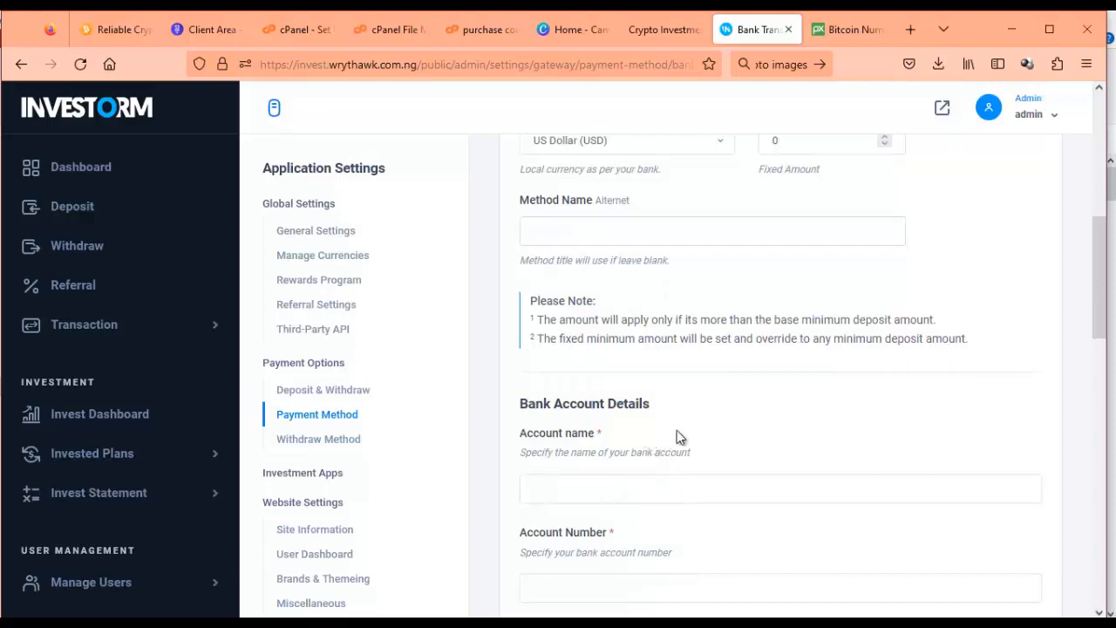
Enter account name 'Investment Account', the bank account number, and a placeholder holder address
{"action": "left_click", "coordinate": [600, 498]}
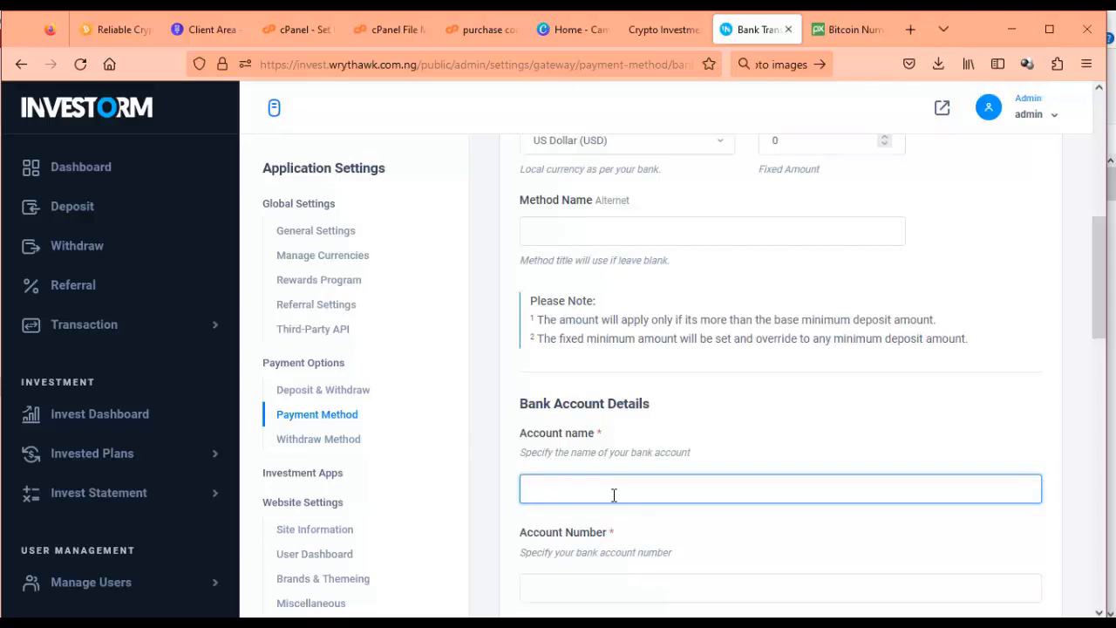
{"action": "type", "text": "Investment Account"}
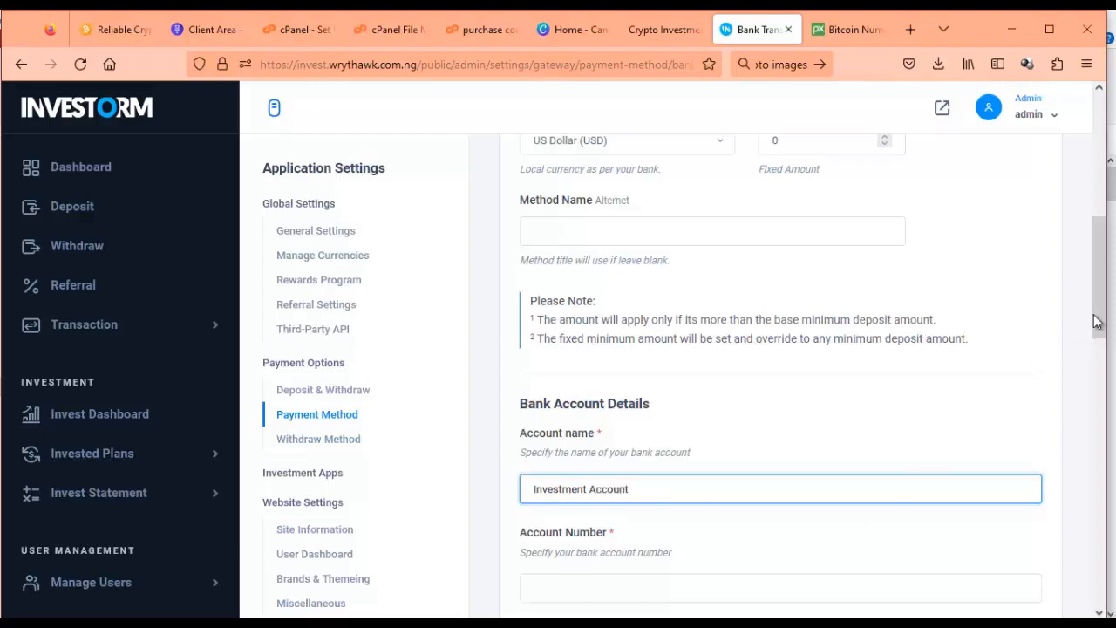
{"action": "scroll", "coordinate": [964, 366], "scroll_direction": "down", "scroll_amount": 3}
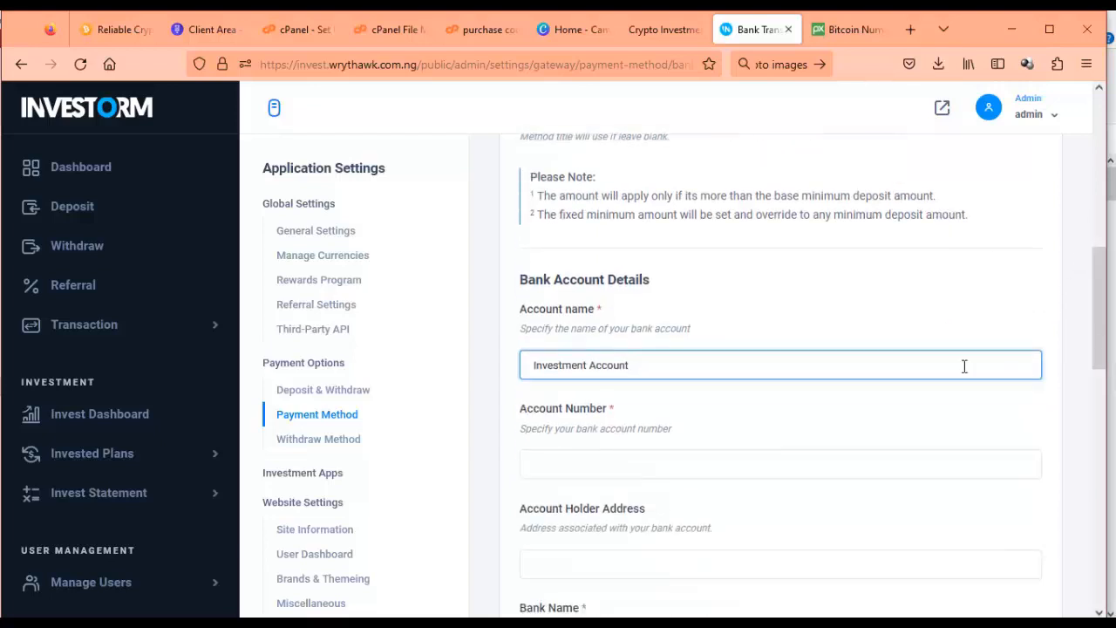
{"action": "left_click", "coordinate": [685, 466]}
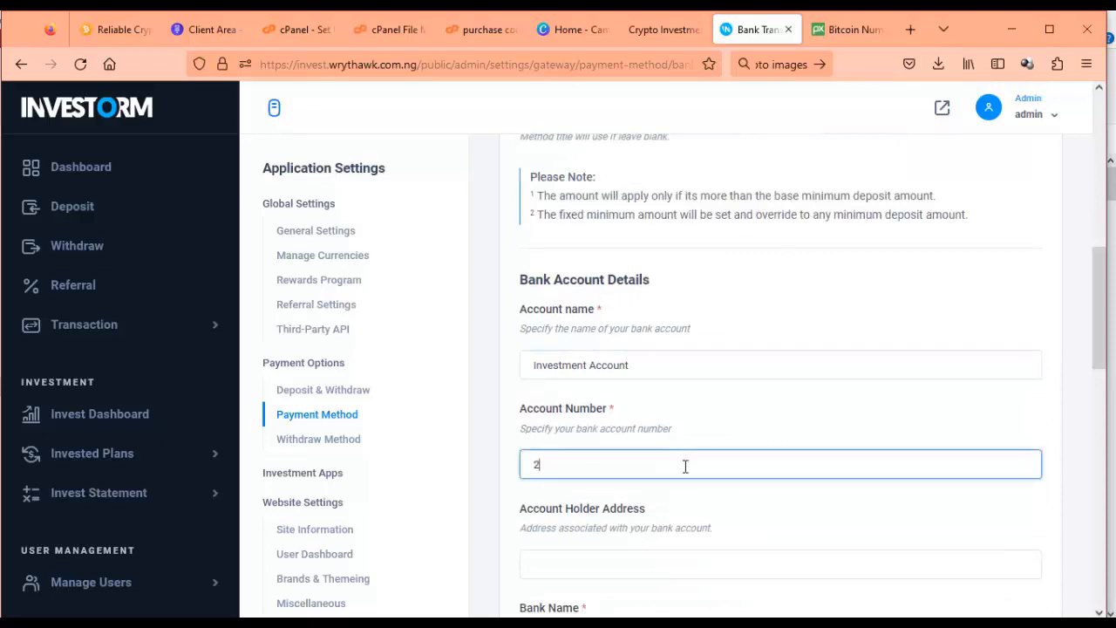
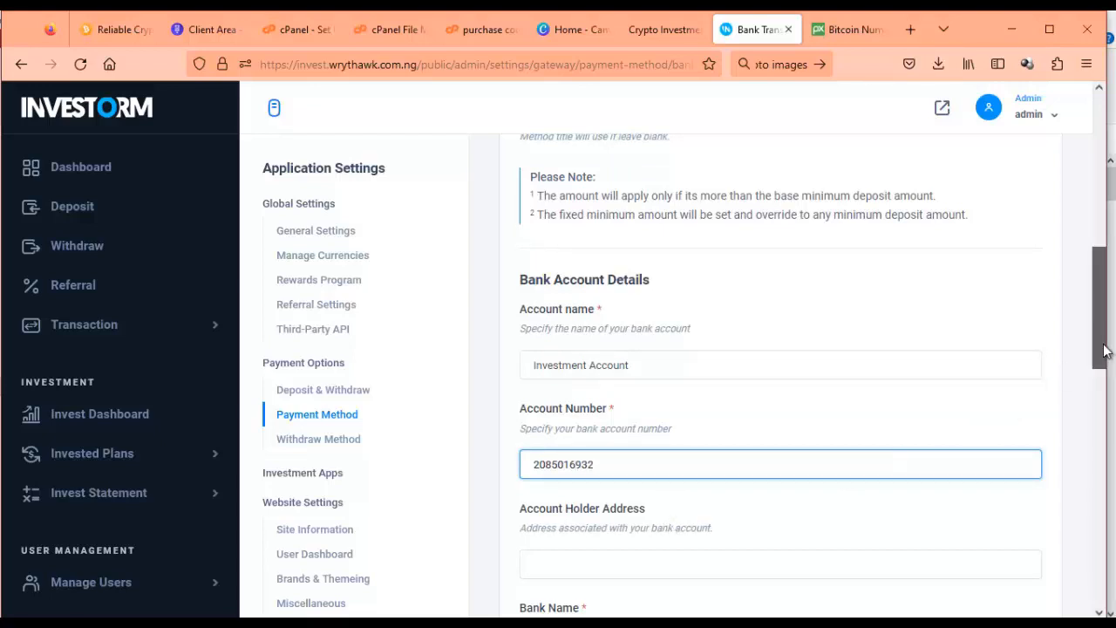
{"action": "left_click_drag", "start_coordinate": [1103, 349], "coordinate": [1104, 378]}
{"action": "left_click", "coordinate": [636, 436]}
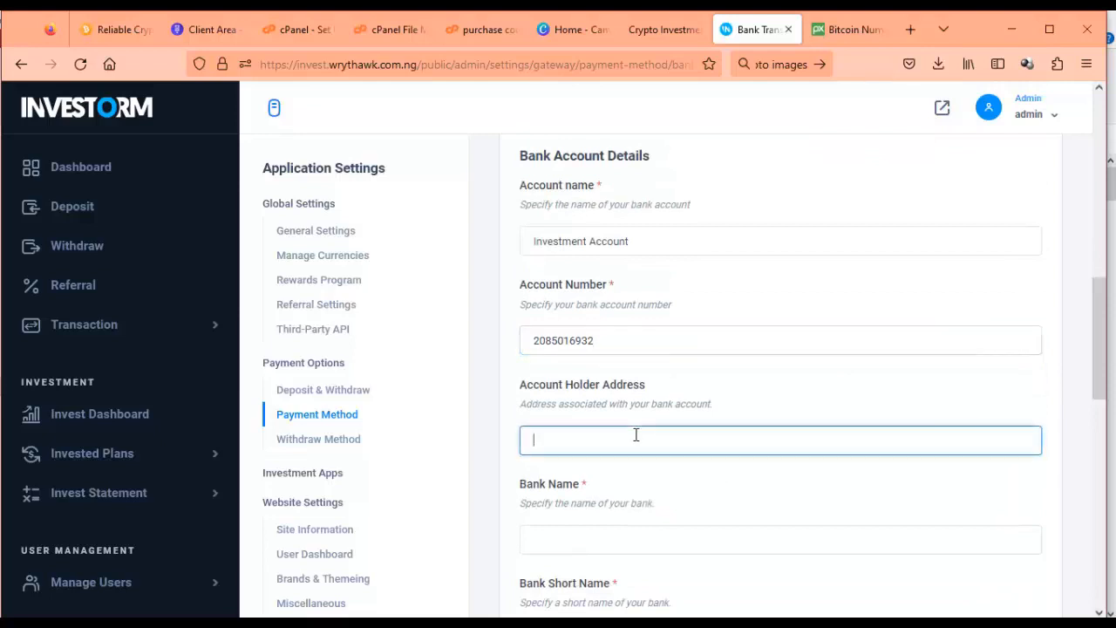
{"action": "type", "text": "Address"}
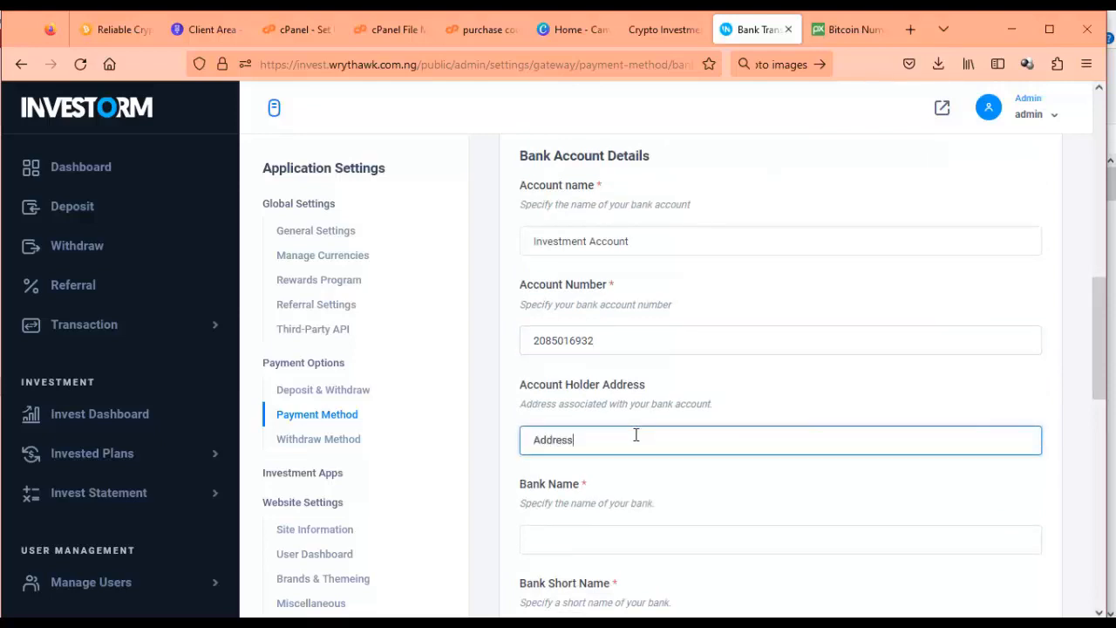
{"action": "left_click", "coordinate": [731, 531]}
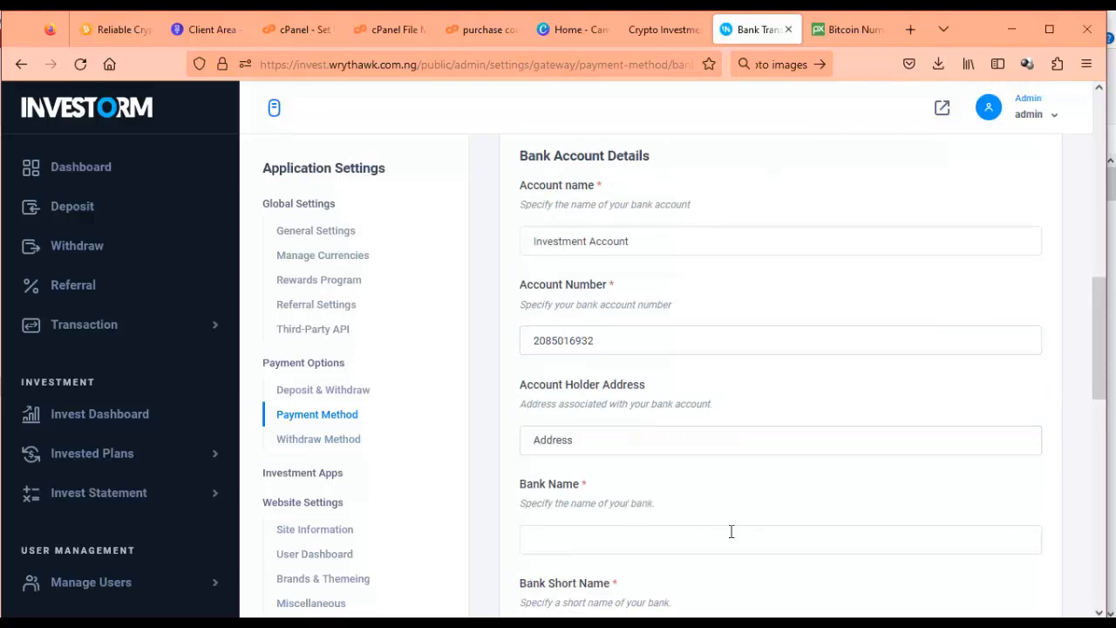
Fill bank name 'Zenith Bank PLC', short name 'Zenith', branch 'Location', and the bank address
{"action": "left_click", "coordinate": [703, 538]}
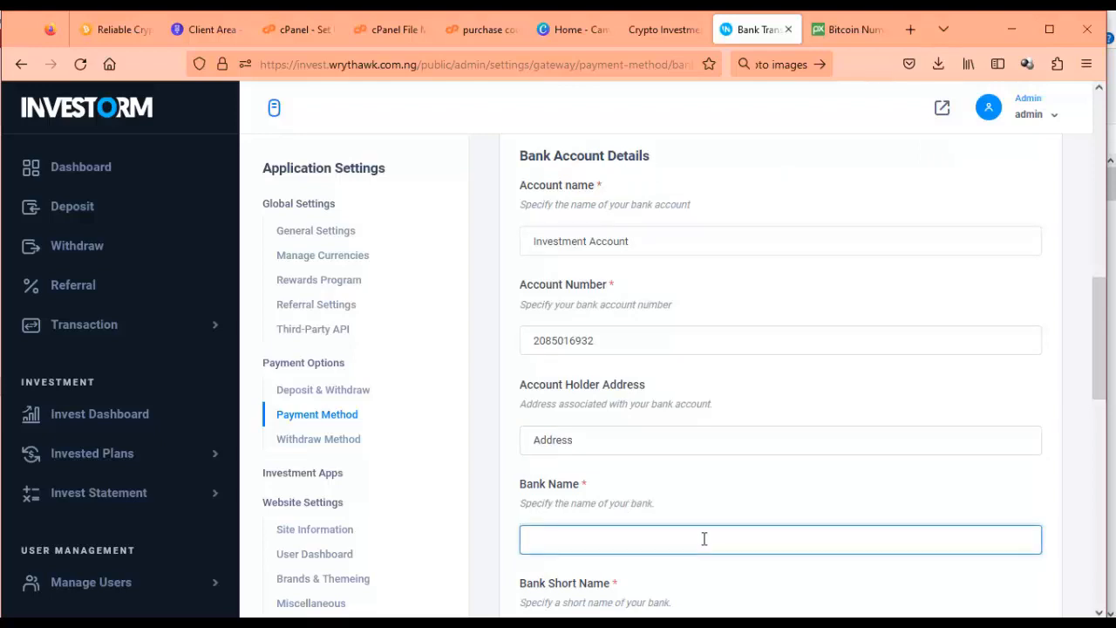
{"action": "type", "text": "Zenith"}
{"action": "left_click_drag", "start_coordinate": [1098, 387], "coordinate": [1098, 421]}
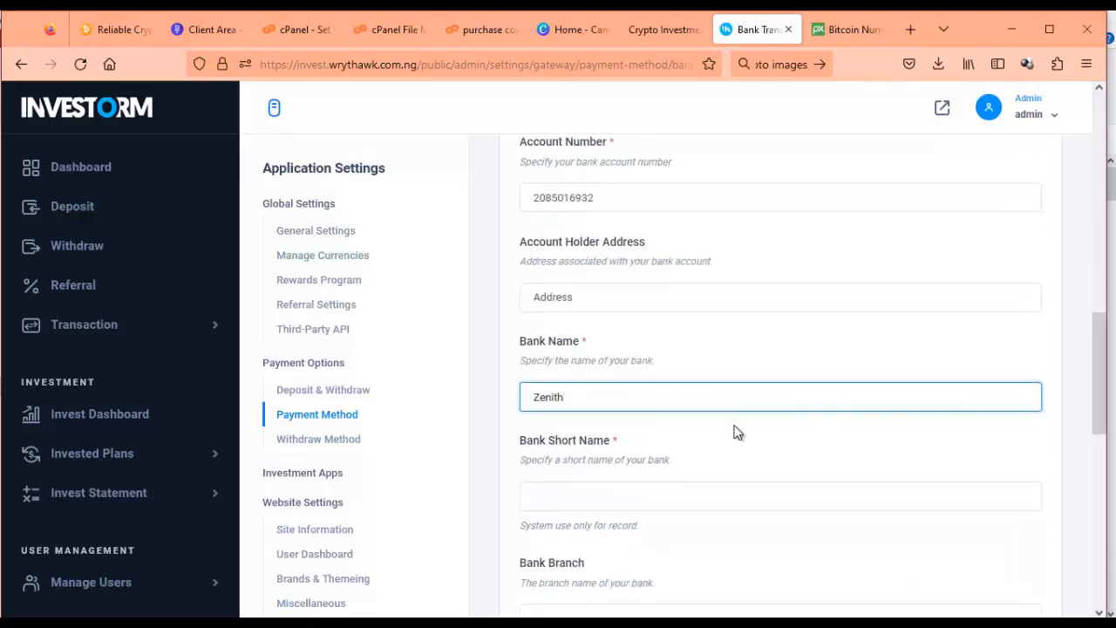
{"action": "left_click", "coordinate": [651, 485]}
{"action": "type", "text": "Z"}
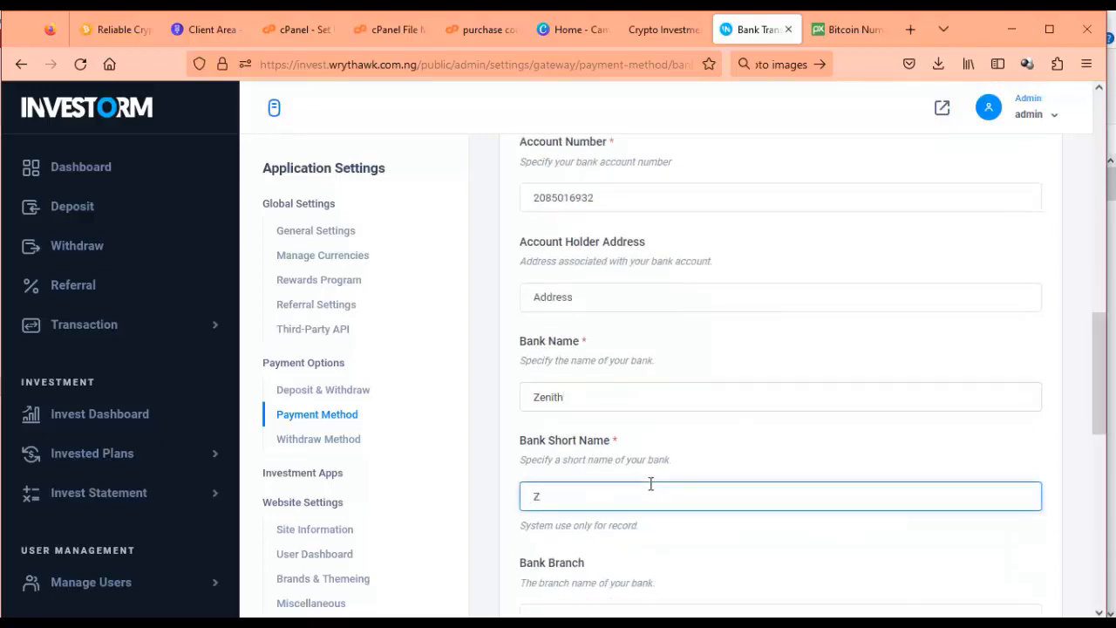
{"action": "type", "text": "enith"}
{"action": "left_click", "coordinate": [580, 397]}
{"action": "type", "text": "Ban"}
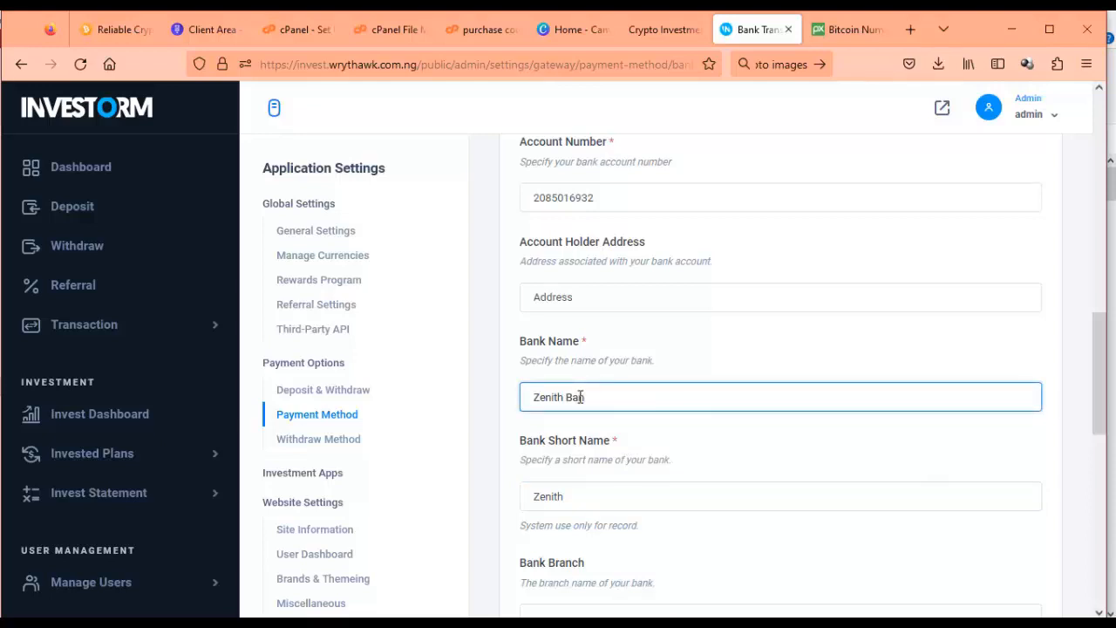
{"action": "type", "text": "k PLC"}
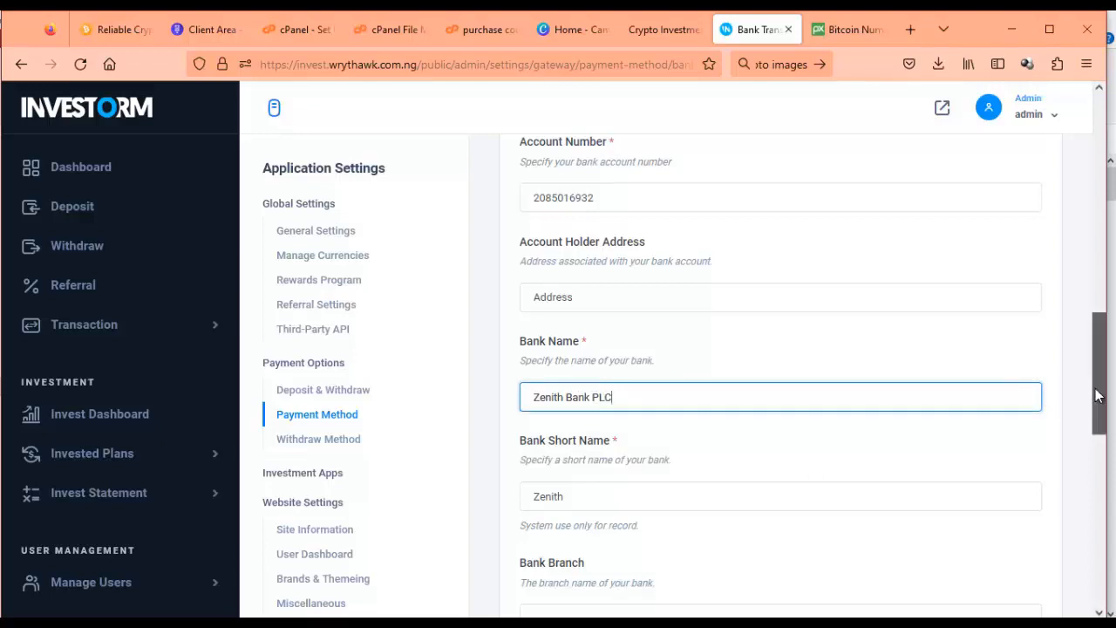
{"action": "left_click_drag", "start_coordinate": [1099, 395], "coordinate": [1100, 466]}
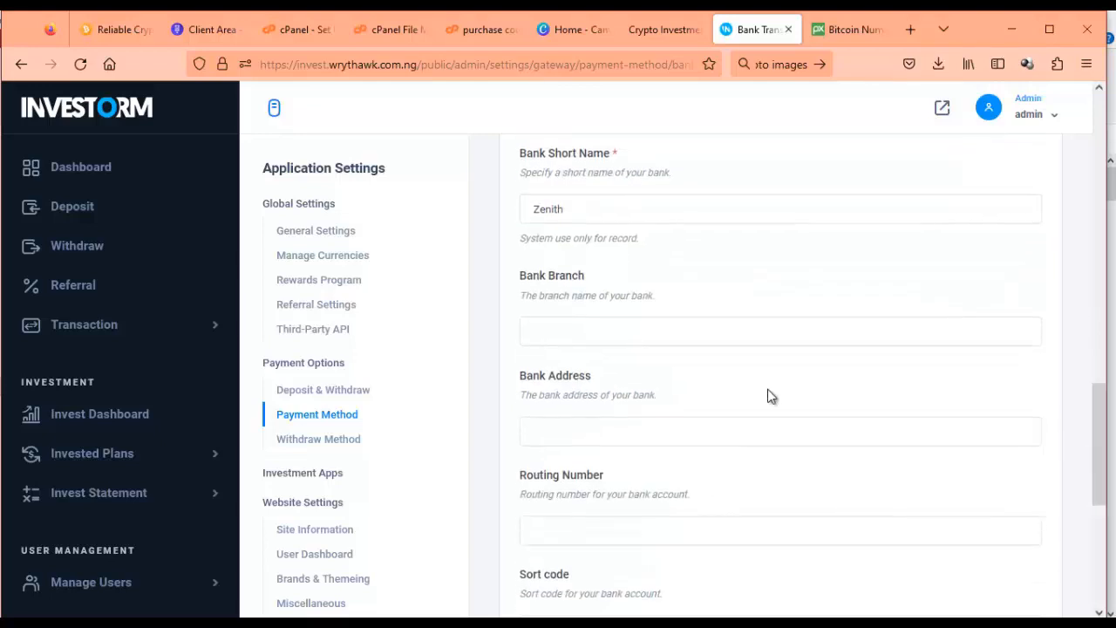
{"action": "left_click", "coordinate": [616, 339]}
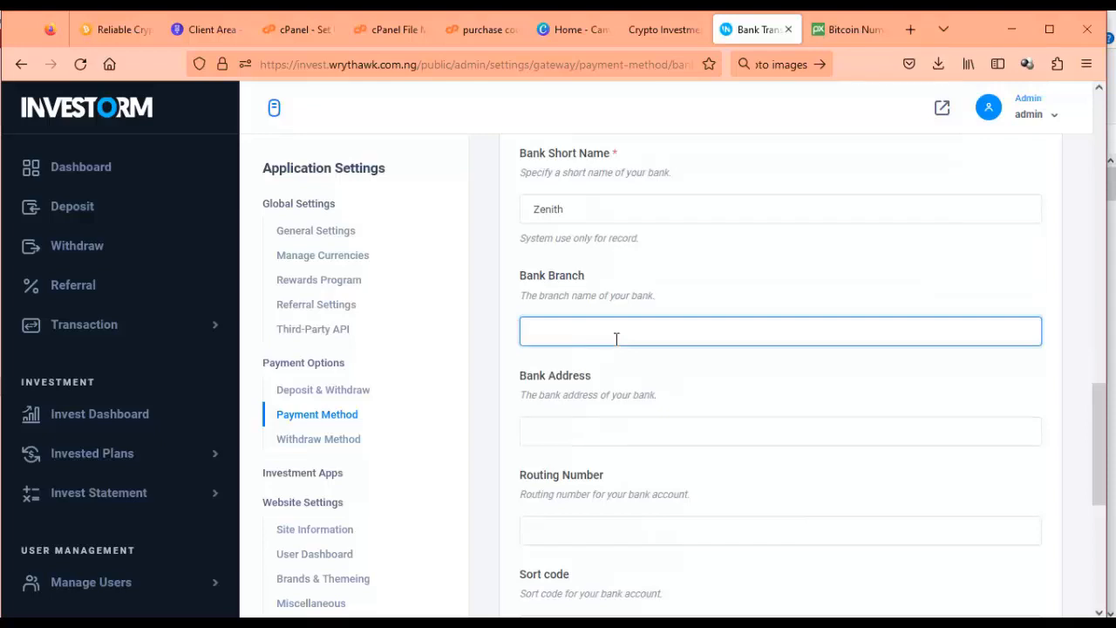
{"action": "type", "text": "Location"}
{"action": "left_click", "coordinate": [593, 423]}
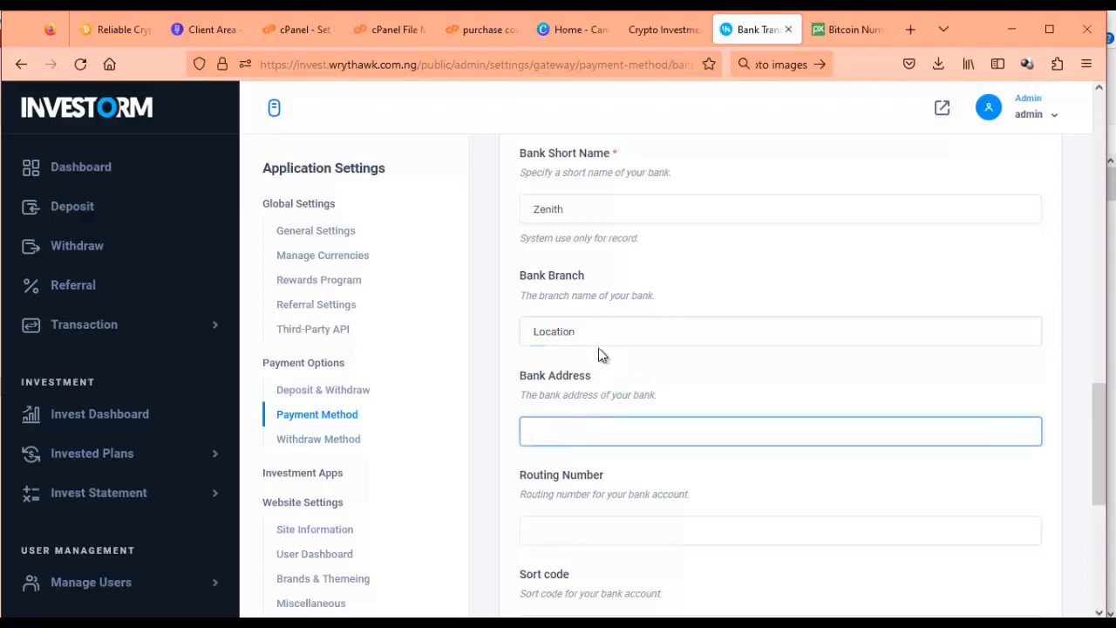
{"action": "type", "text": "La"}
{"action": "type", "text": "Oca"}
{"action": "type", "text": "tion"}
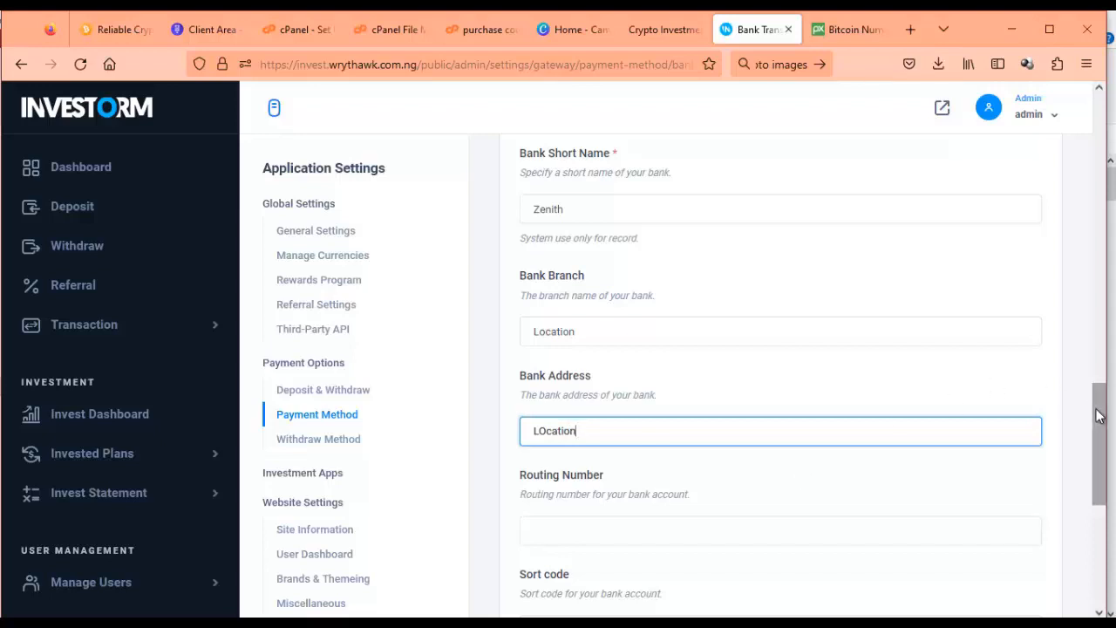
{"action": "left_click_drag", "start_coordinate": [1099, 411], "coordinate": [686, 413]}
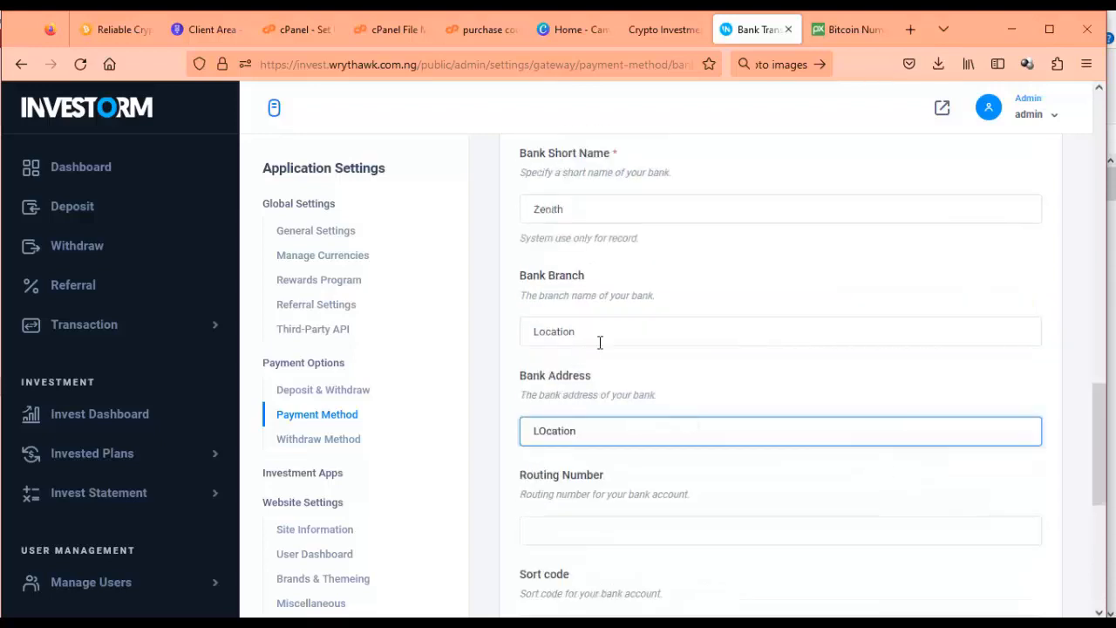
Enter the routing number, sort code 1234, the IBAN, and Swift/BIC 56767
{"action": "scroll", "coordinate": [1099, 432], "scroll_direction": "down", "scroll_amount": 3}
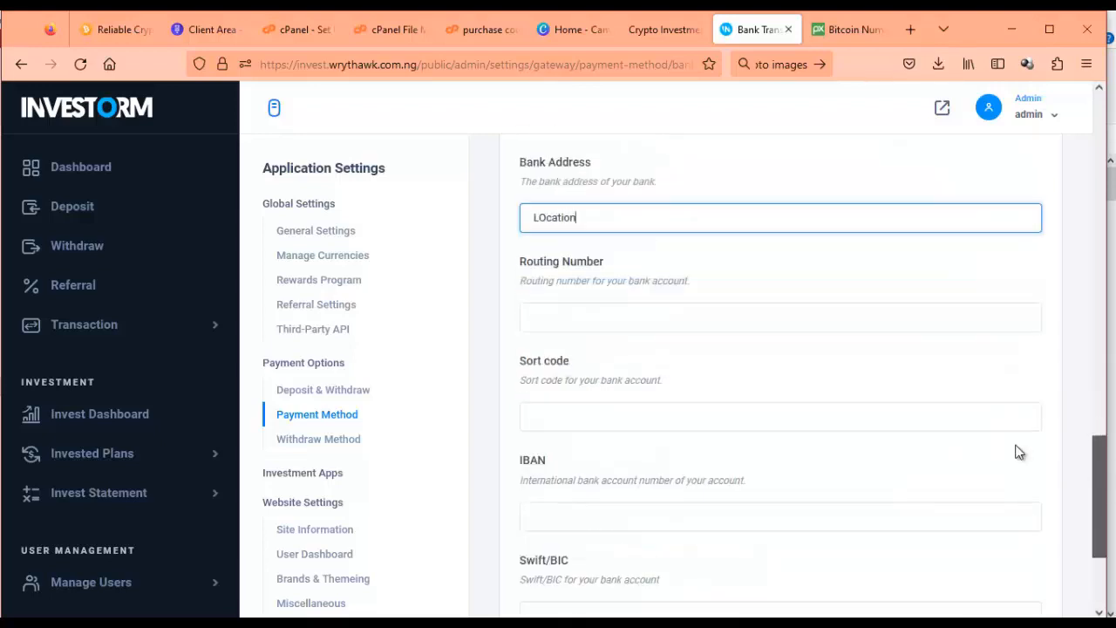
{"action": "left_click", "coordinate": [693, 317]}
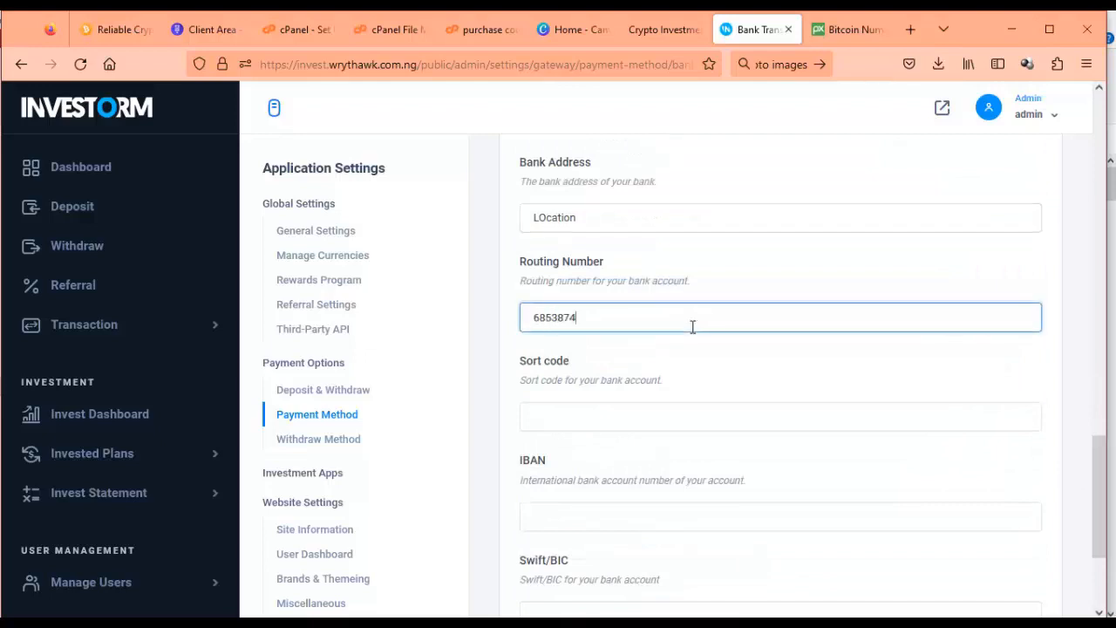
{"action": "left_click", "coordinate": [617, 415]}
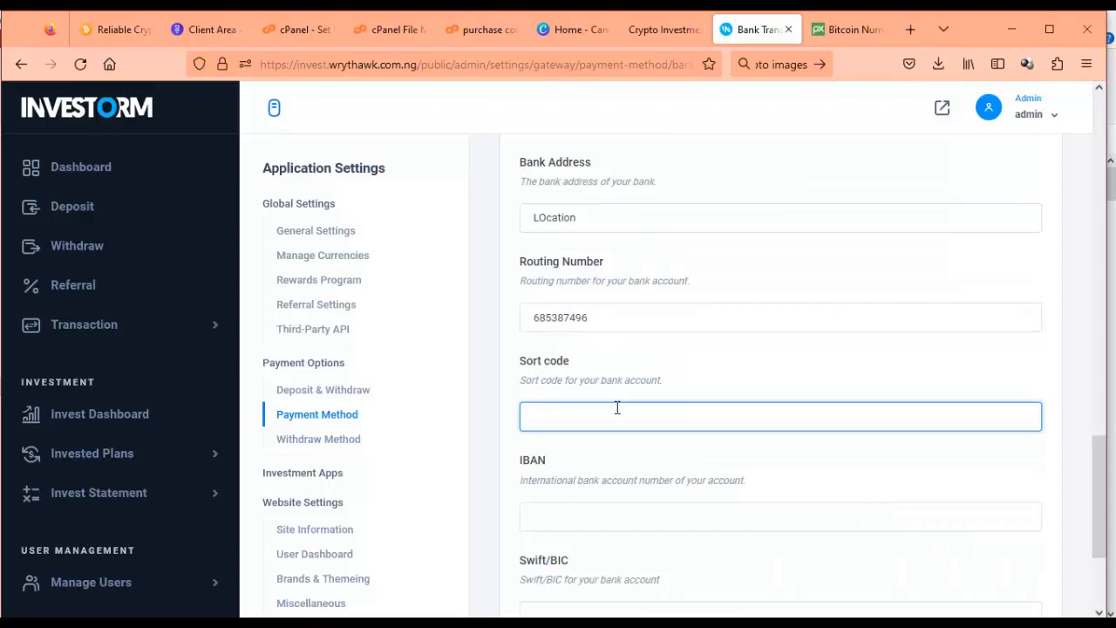
{"action": "type", "text": "1234"}
{"action": "left_click", "coordinate": [636, 511]}
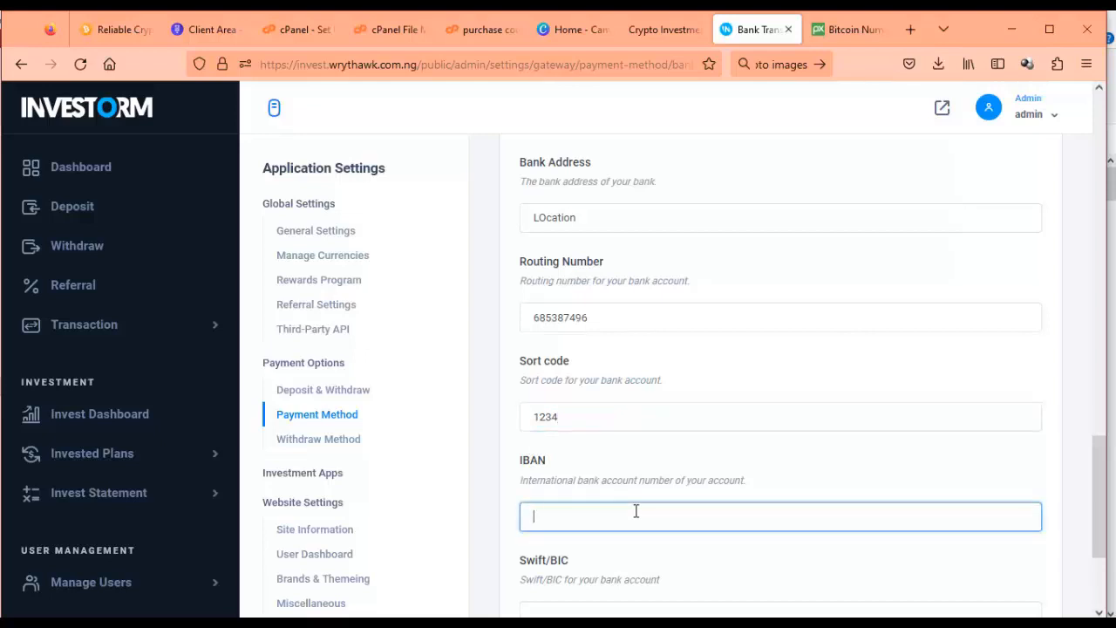
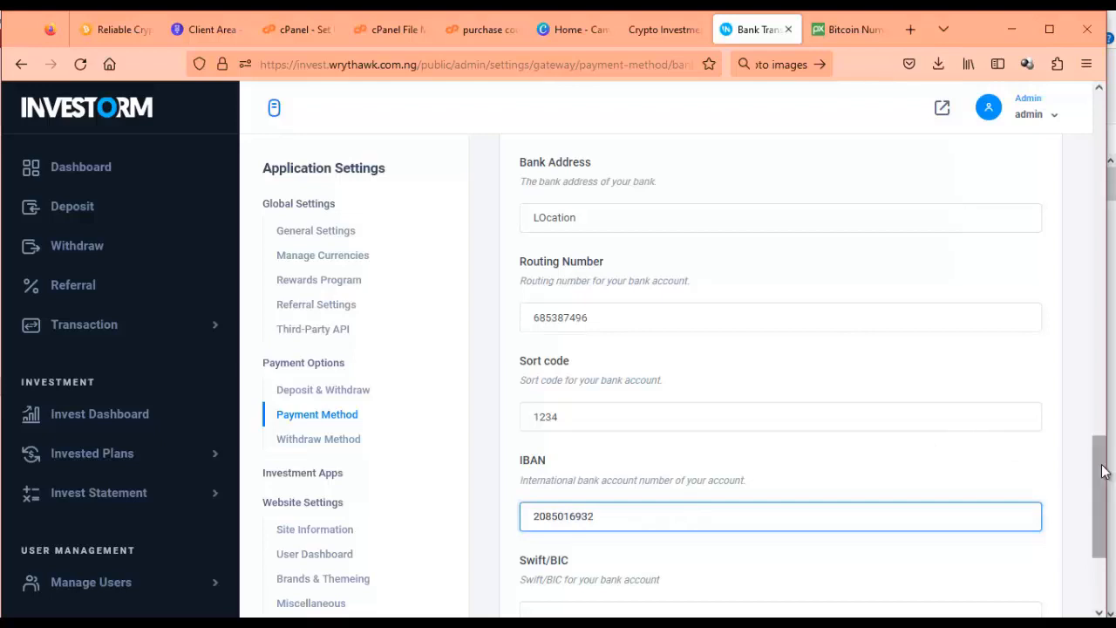
{"action": "left_click_drag", "start_coordinate": [1101, 472], "coordinate": [1100, 514]}
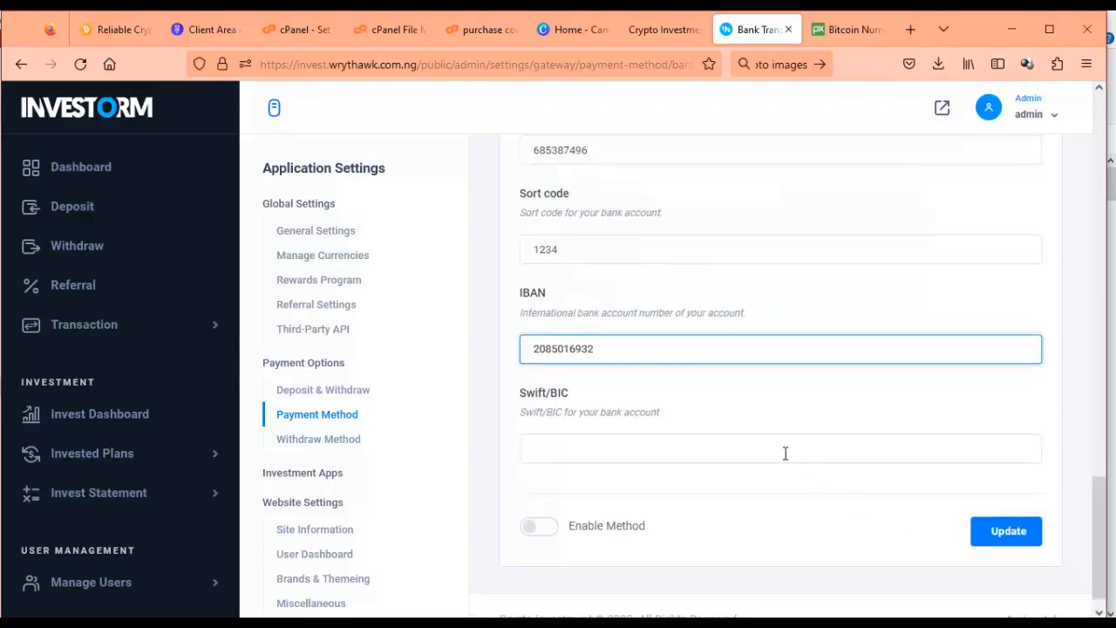
{"action": "left_click", "coordinate": [717, 448]}
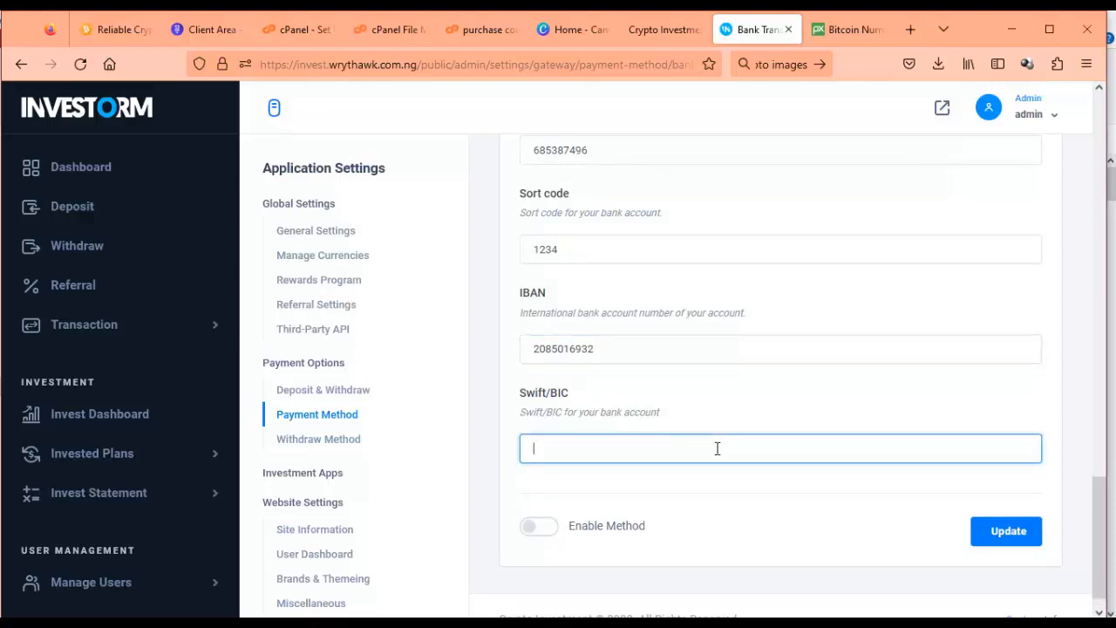
{"action": "type", "text": "t"}
{"action": "key", "text": "BackSpace"}
{"action": "type", "text": "56767"}
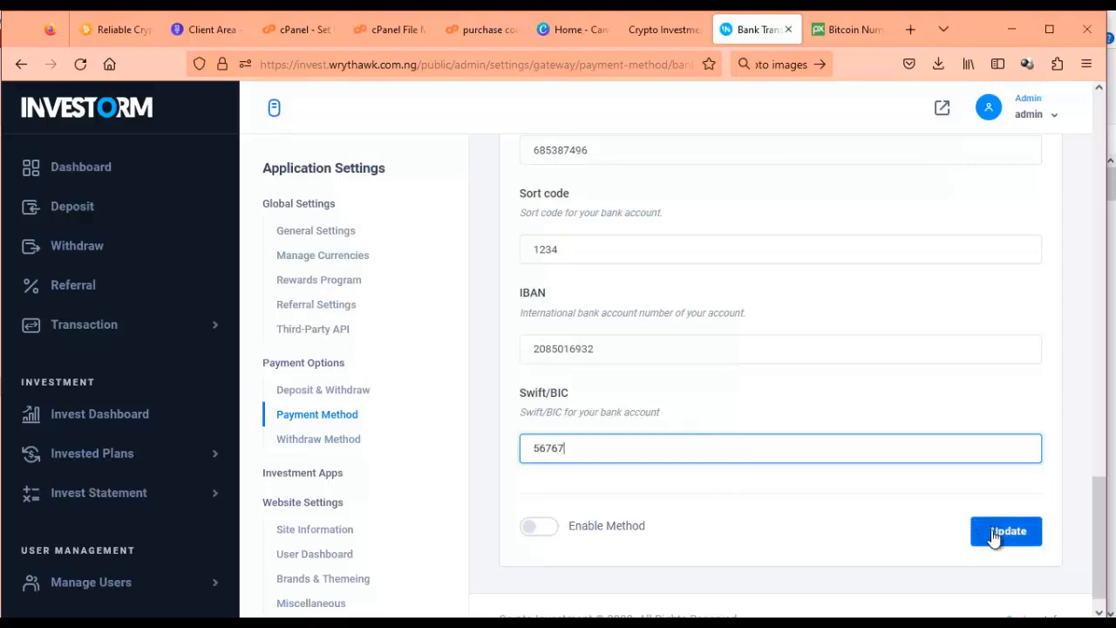
Enable the Bank Transfer method, save it, and return to the Payment Methods list
{"action": "left_click", "coordinate": [541, 528]}
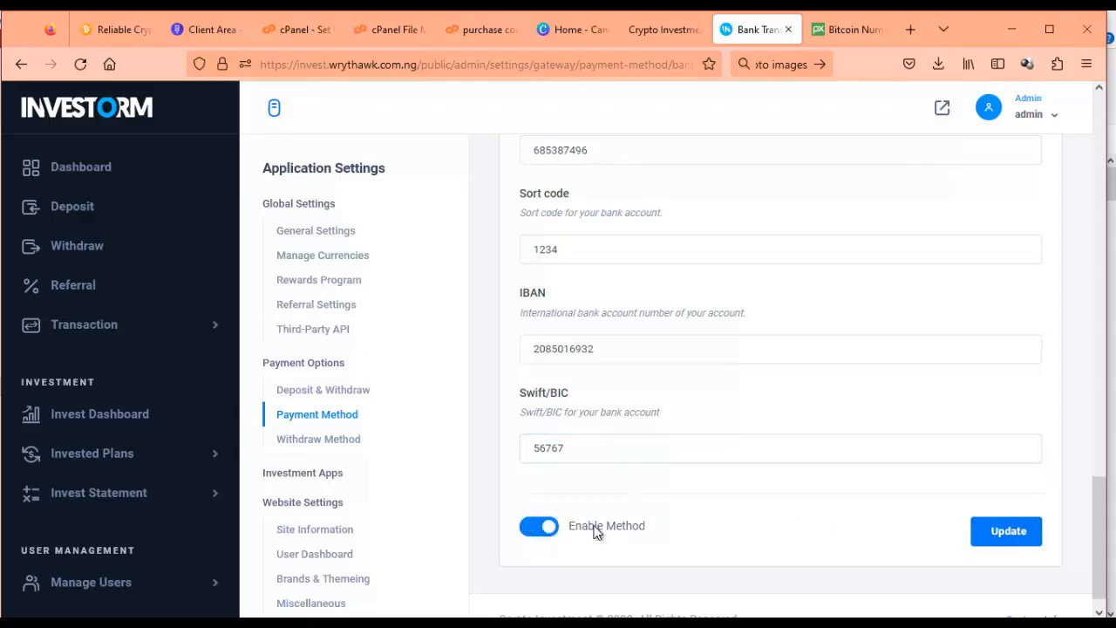
{"action": "left_click", "coordinate": [989, 536]}
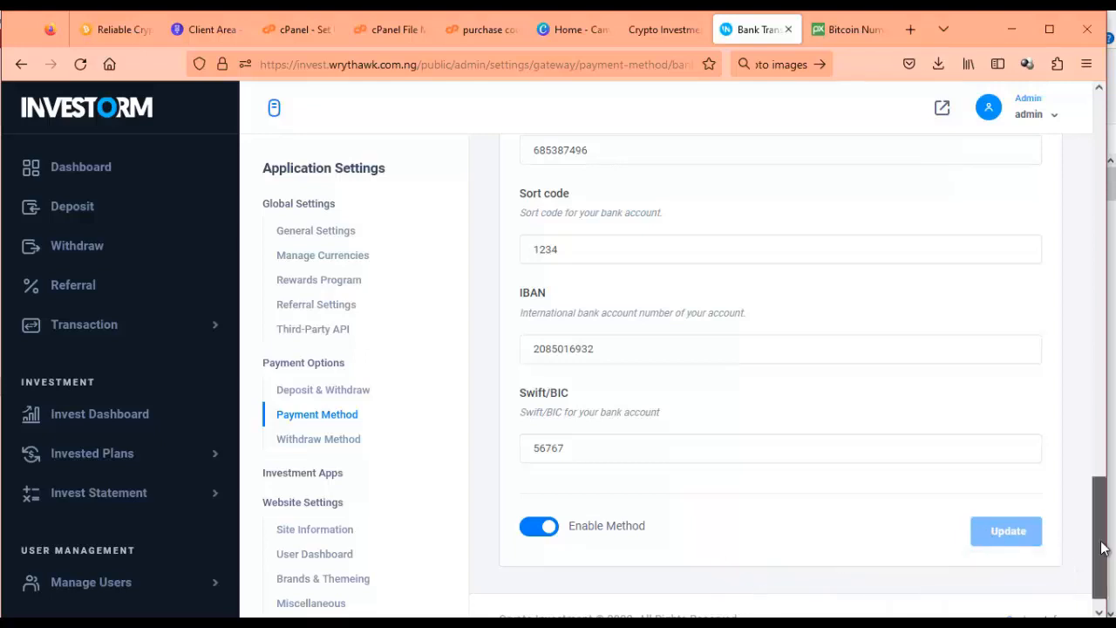
{"action": "left_click_drag", "start_coordinate": [1101, 544], "coordinate": [1099, 149]}
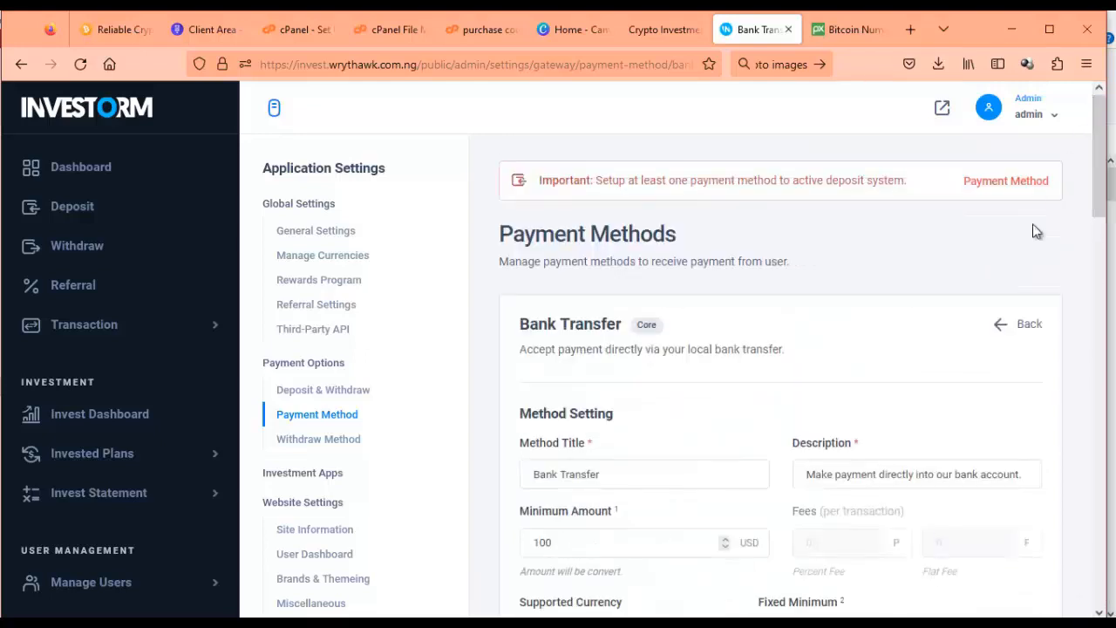
{"action": "left_click", "coordinate": [1001, 326]}
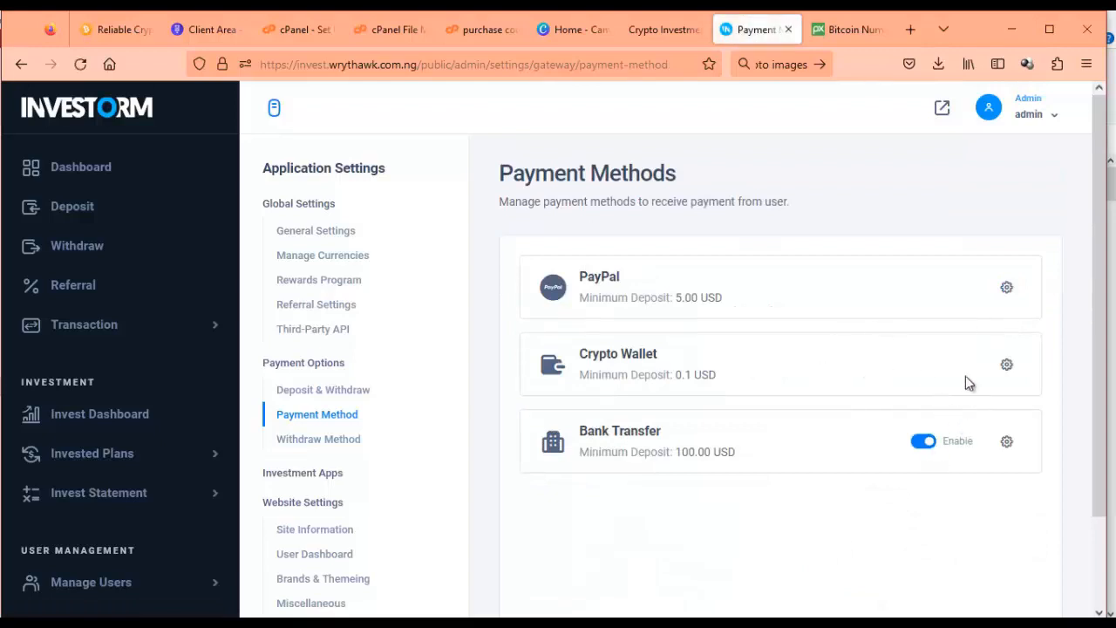
In Crypto Wallet settings, accept US Dollar, Litecoin, Binance Coin and Ethereum payments
{"action": "left_click", "coordinate": [1005, 368]}
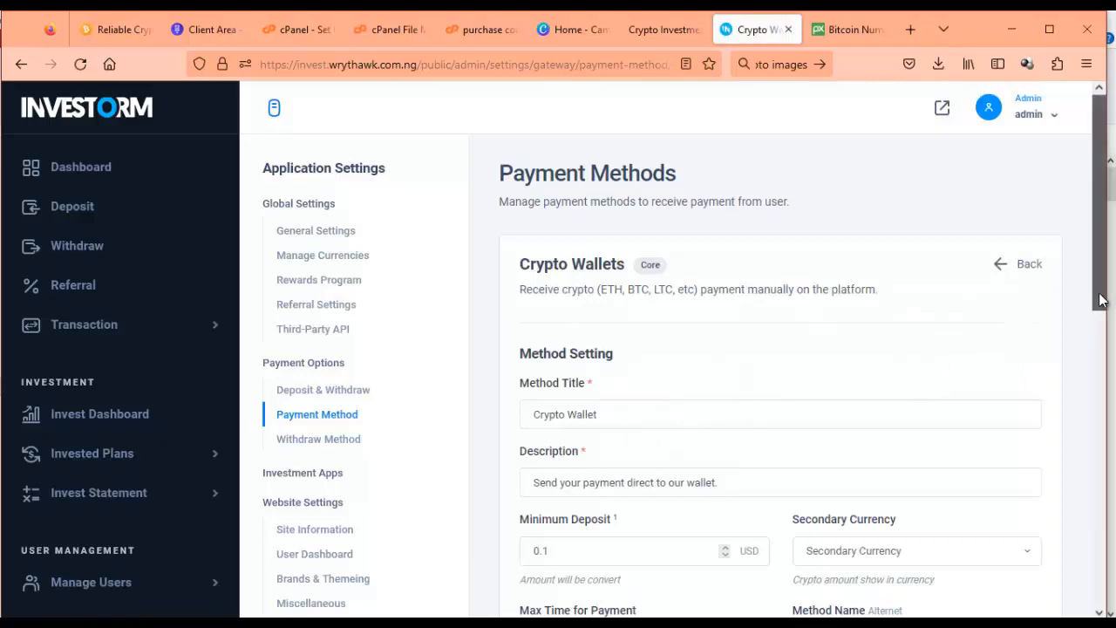
{"action": "left_click_drag", "start_coordinate": [1101, 299], "coordinate": [1087, 507]}
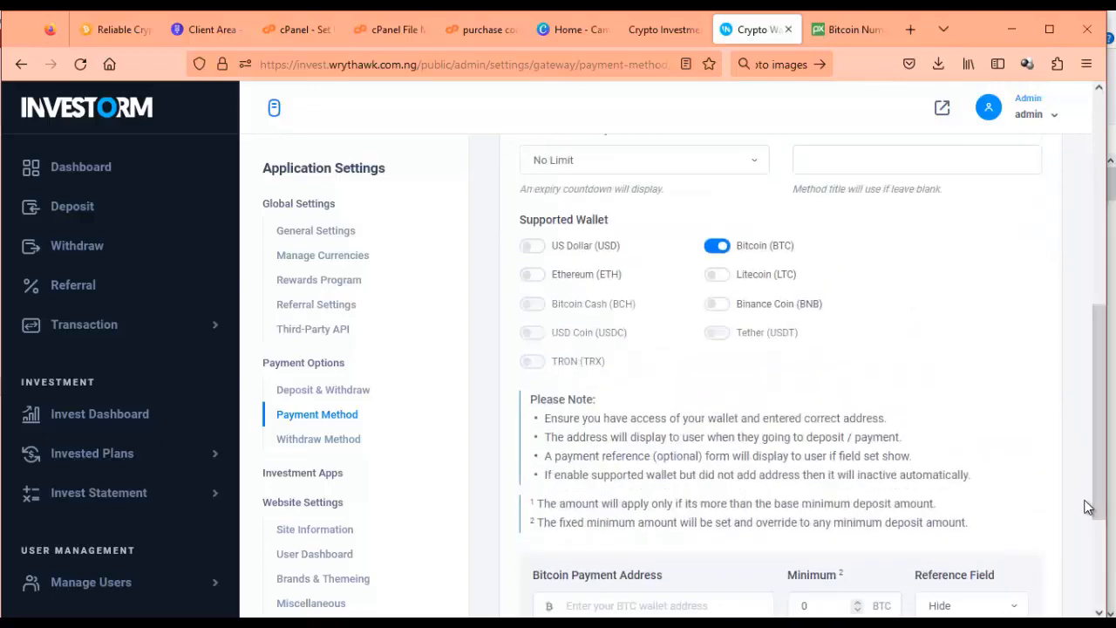
{"action": "left_click", "coordinate": [532, 247]}
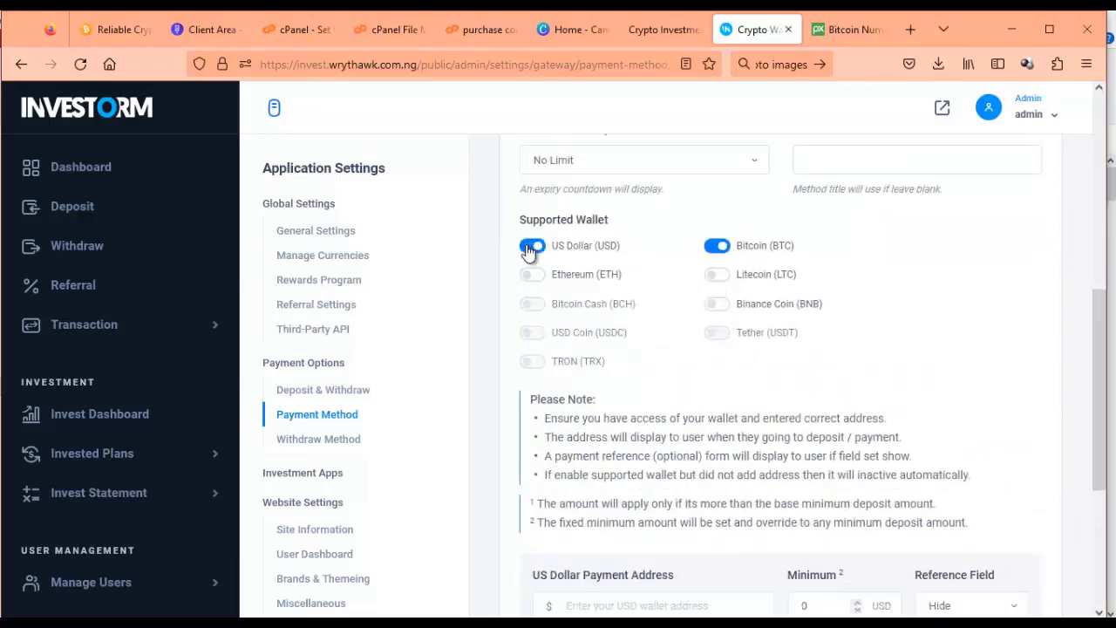
{"action": "left_click", "coordinate": [717, 275]}
{"action": "left_click", "coordinate": [712, 305]}
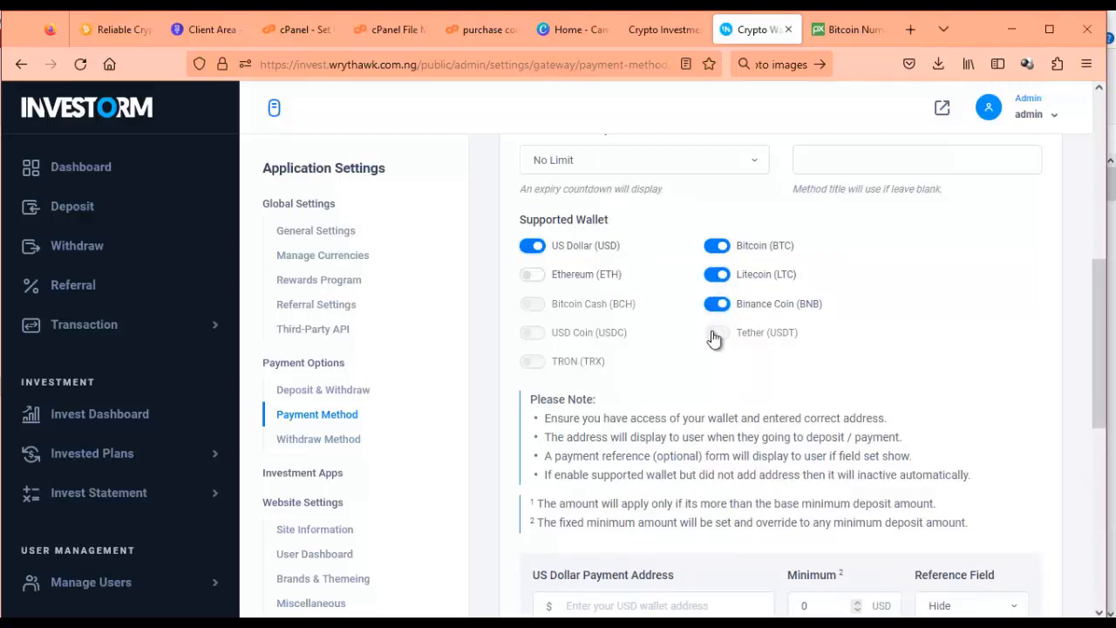
{"action": "left_click", "coordinate": [532, 275]}
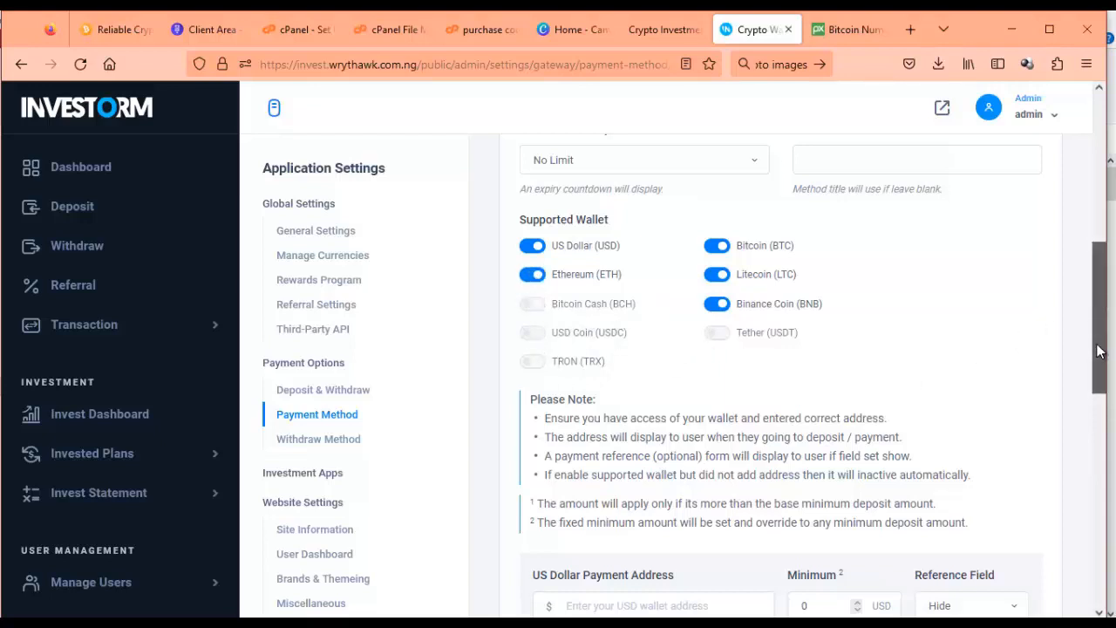
Check the wallet address fields, including Ethereum, then return to the Payment Methods list
{"action": "left_click_drag", "start_coordinate": [1099, 350], "coordinate": [1098, 462]}
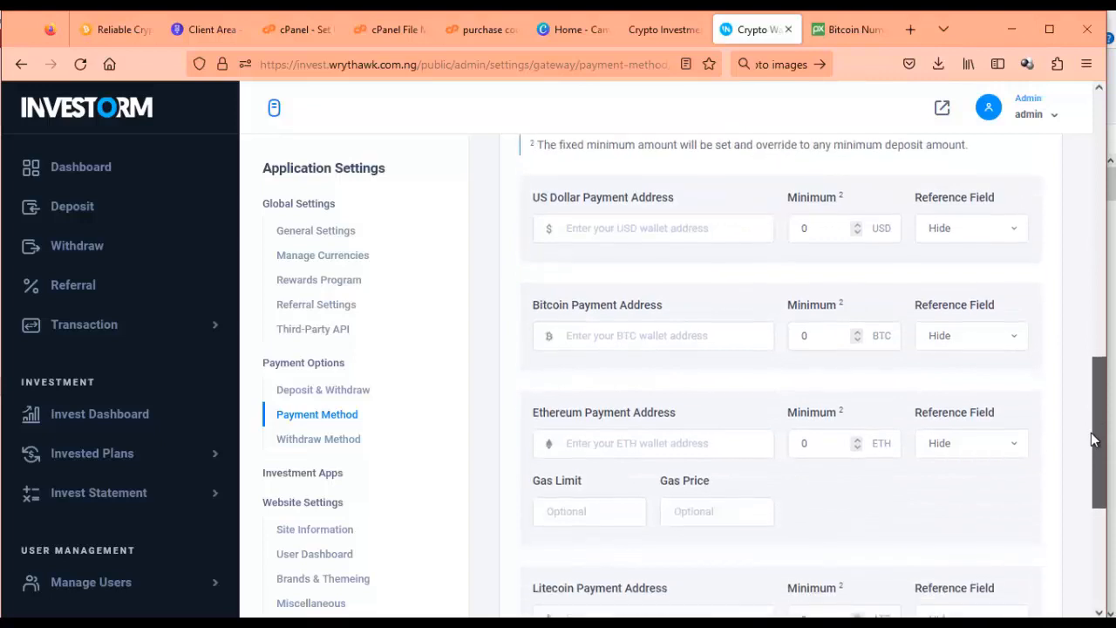
{"action": "left_click", "coordinate": [641, 225]}
{"action": "left_click", "coordinate": [647, 331]}
{"action": "left_click", "coordinate": [643, 433]}
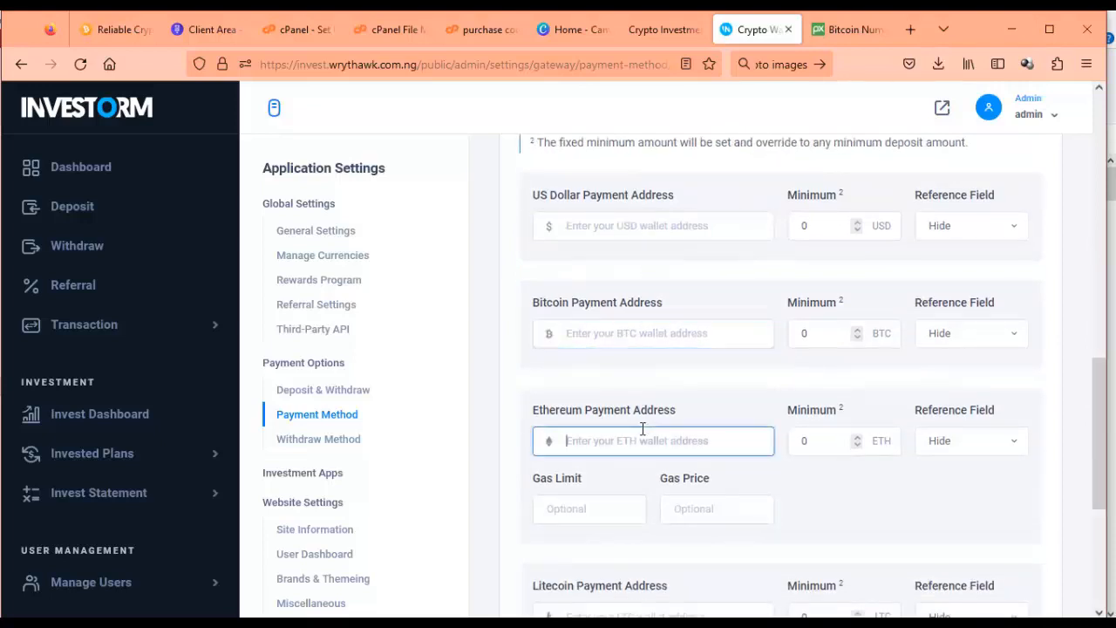
{"action": "left_click_drag", "start_coordinate": [1099, 388], "coordinate": [1051, 120]}
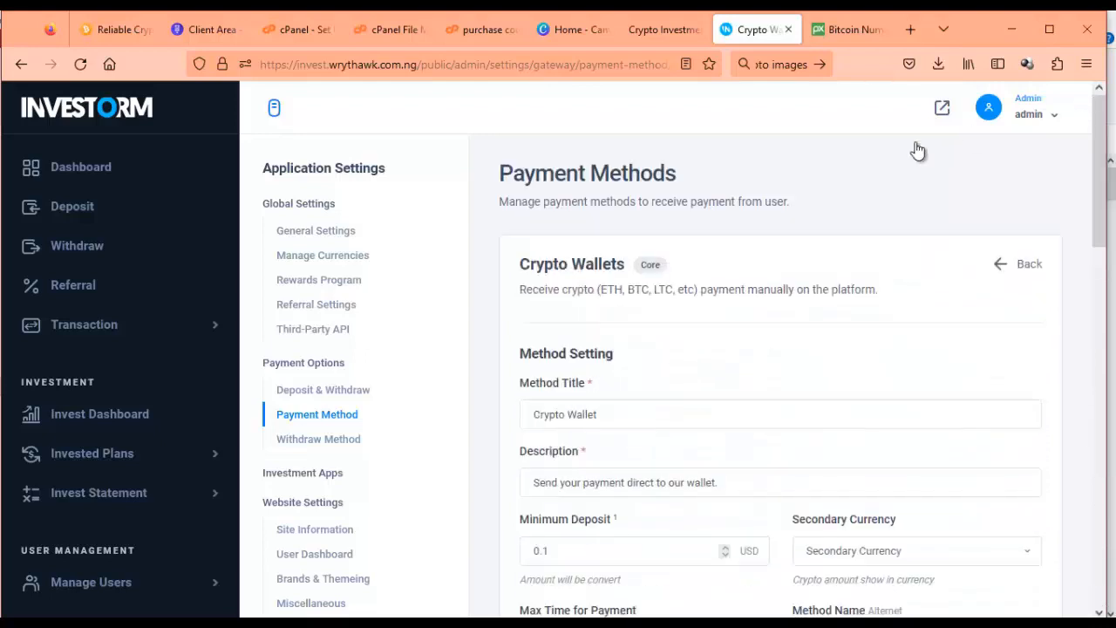
{"action": "left_click", "coordinate": [1016, 266]}
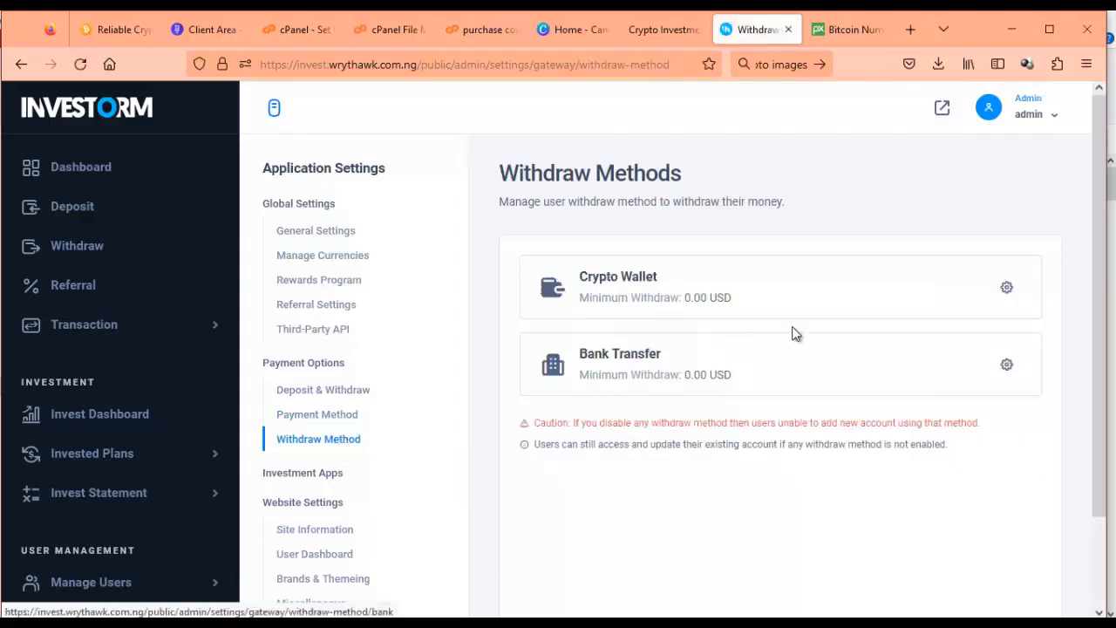
Enable the Crypto Wallet withdraw method and save it
{"action": "left_click", "coordinate": [1009, 293]}
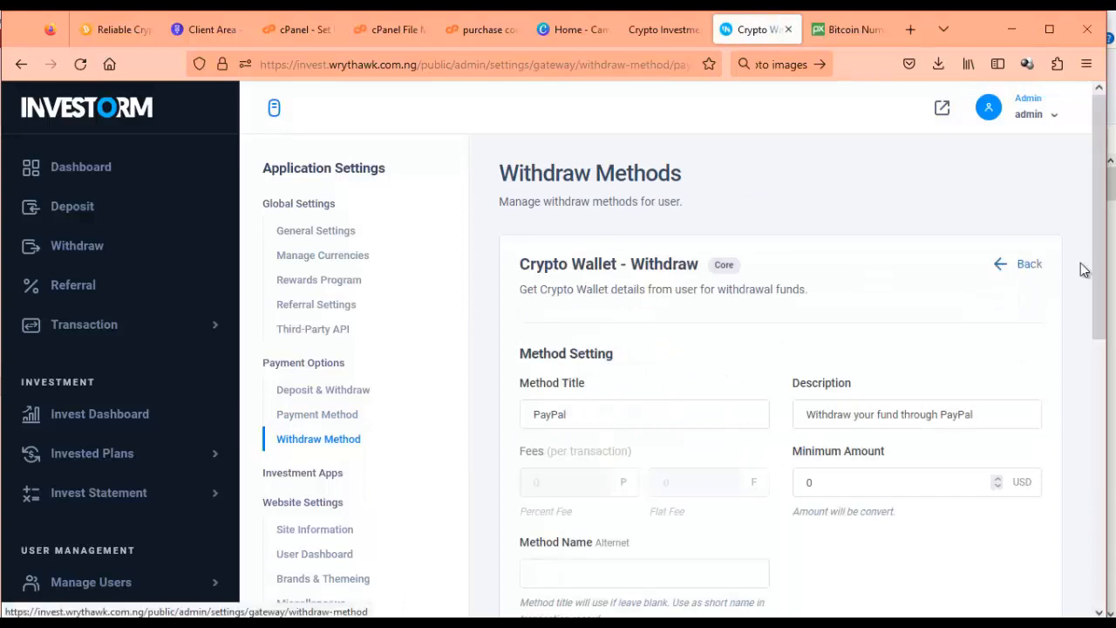
{"action": "left_click_drag", "start_coordinate": [1097, 288], "coordinate": [1089, 553]}
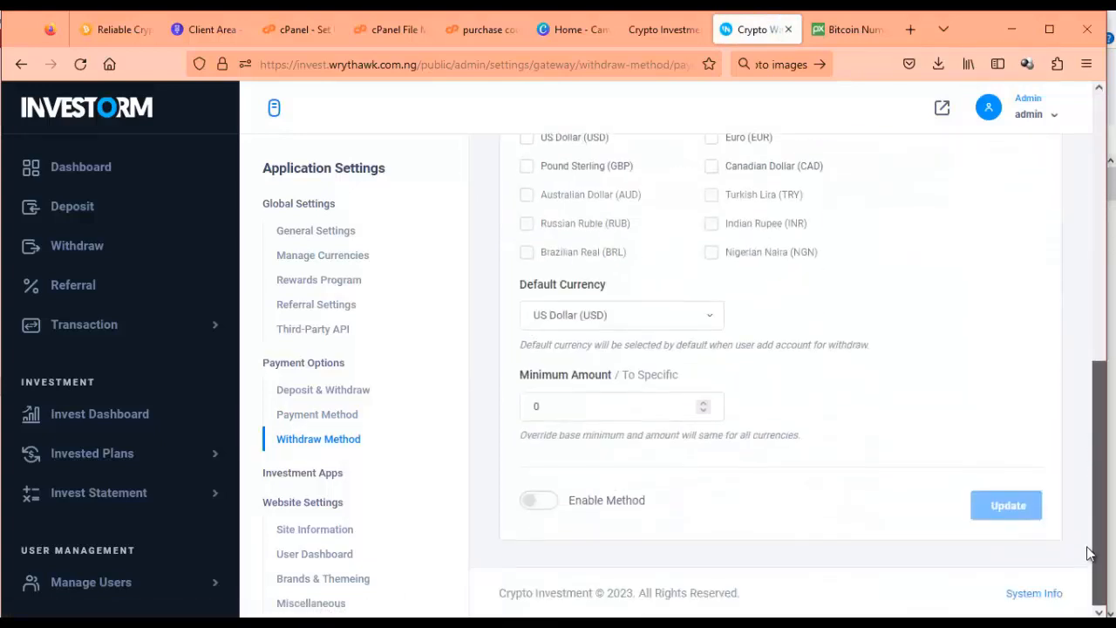
{"action": "left_click", "coordinate": [529, 510]}
{"action": "left_click", "coordinate": [1009, 514]}
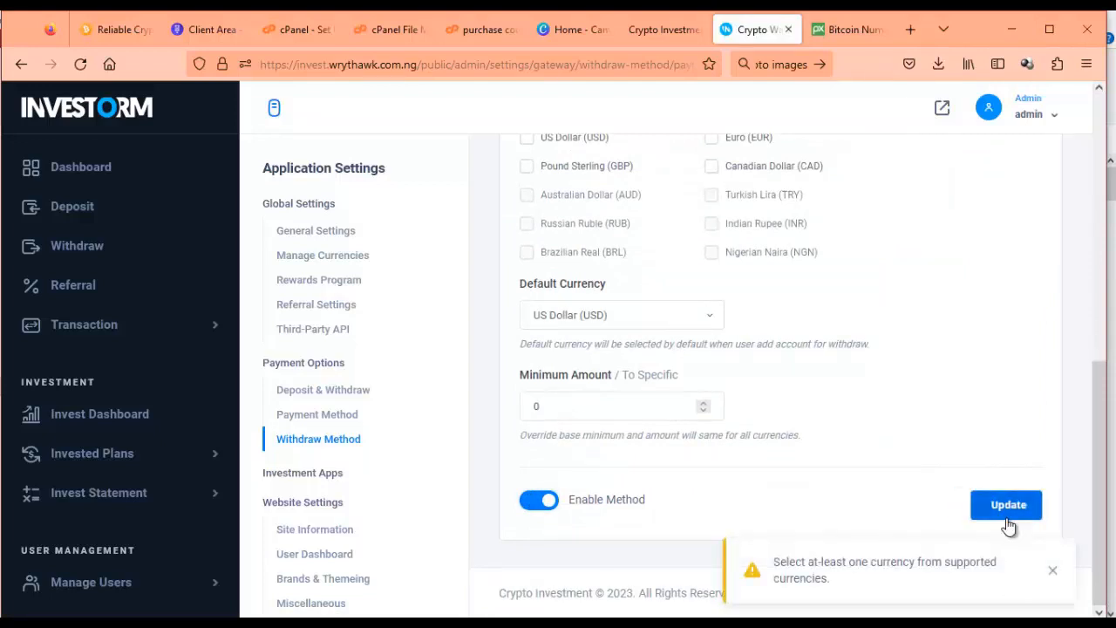
Add US Dollar as a supported currency, set the minimum amount to 500, and save
{"action": "left_click_drag", "start_coordinate": [1100, 494], "coordinate": [976, 414]}
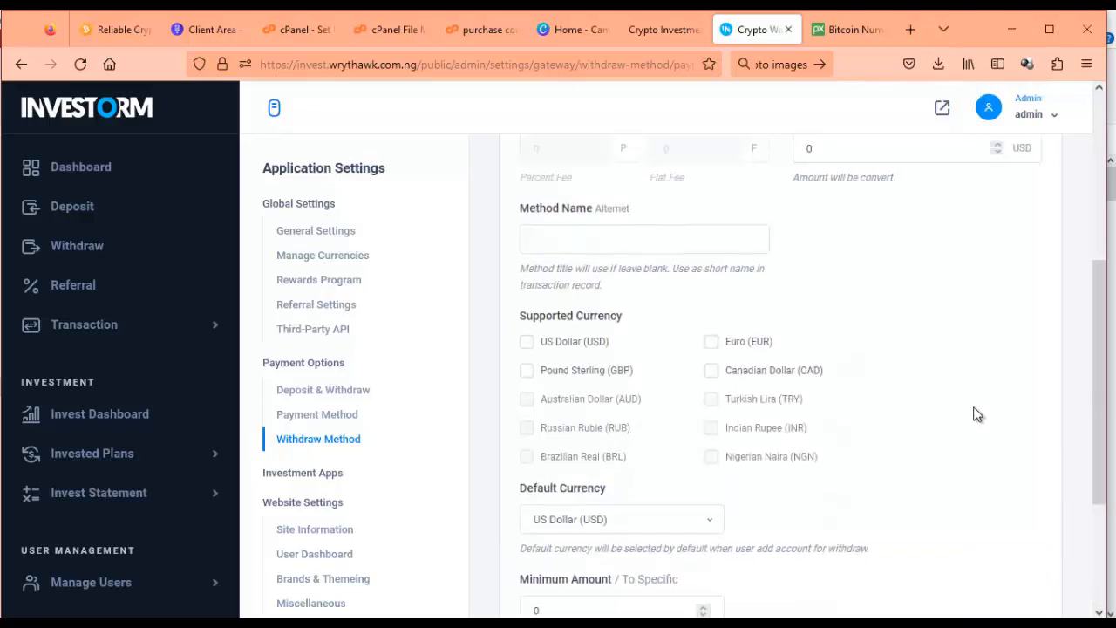
{"action": "left_click", "coordinate": [526, 344]}
{"action": "left_click_drag", "start_coordinate": [1096, 424], "coordinate": [1089, 379]}
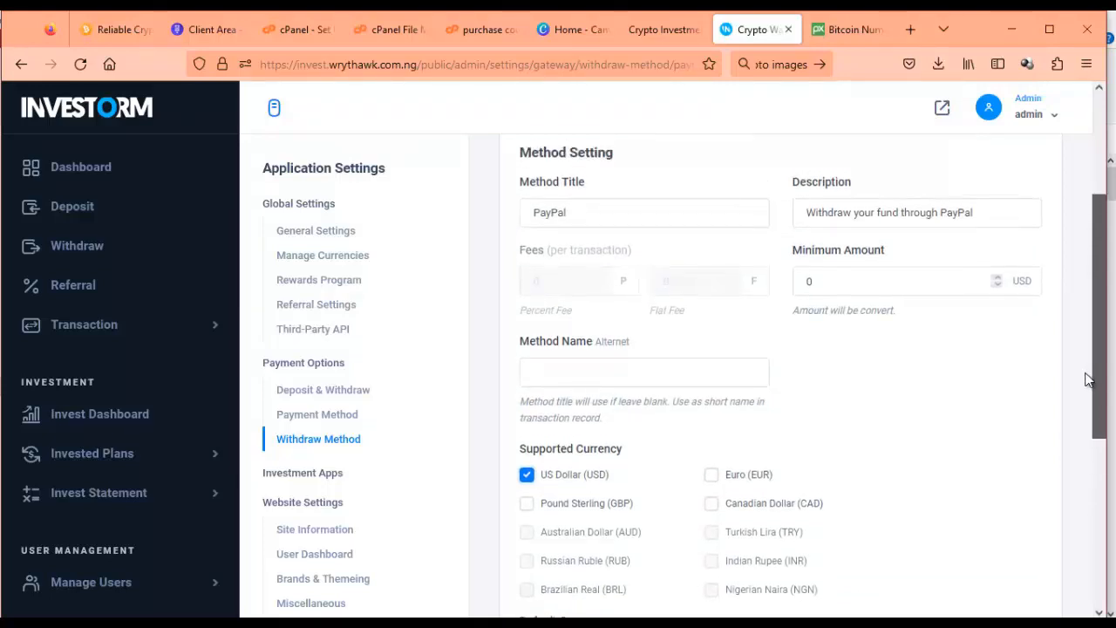
{"action": "double_click", "coordinate": [819, 280]}
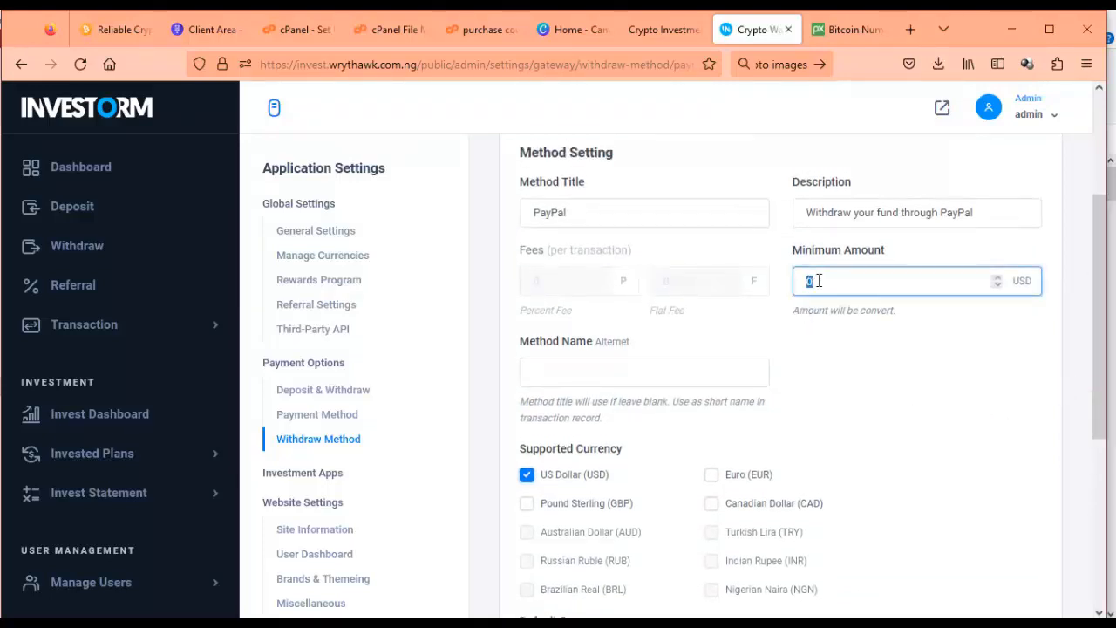
{"action": "key", "text": "BackSpace"}
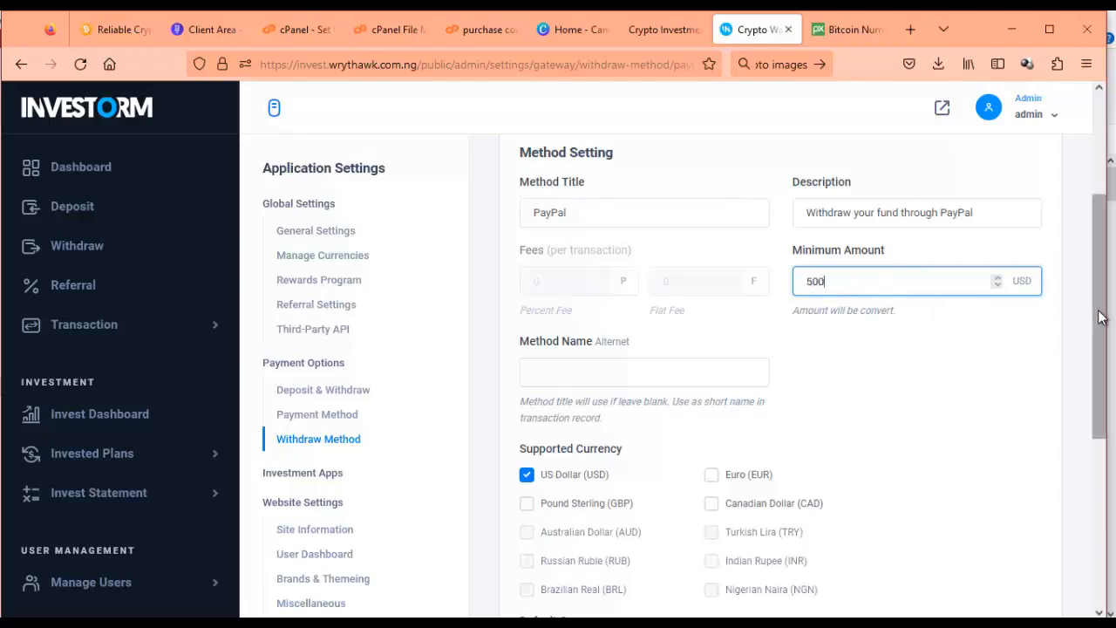
{"action": "left_click_drag", "start_coordinate": [1100, 322], "coordinate": [1084, 587]}
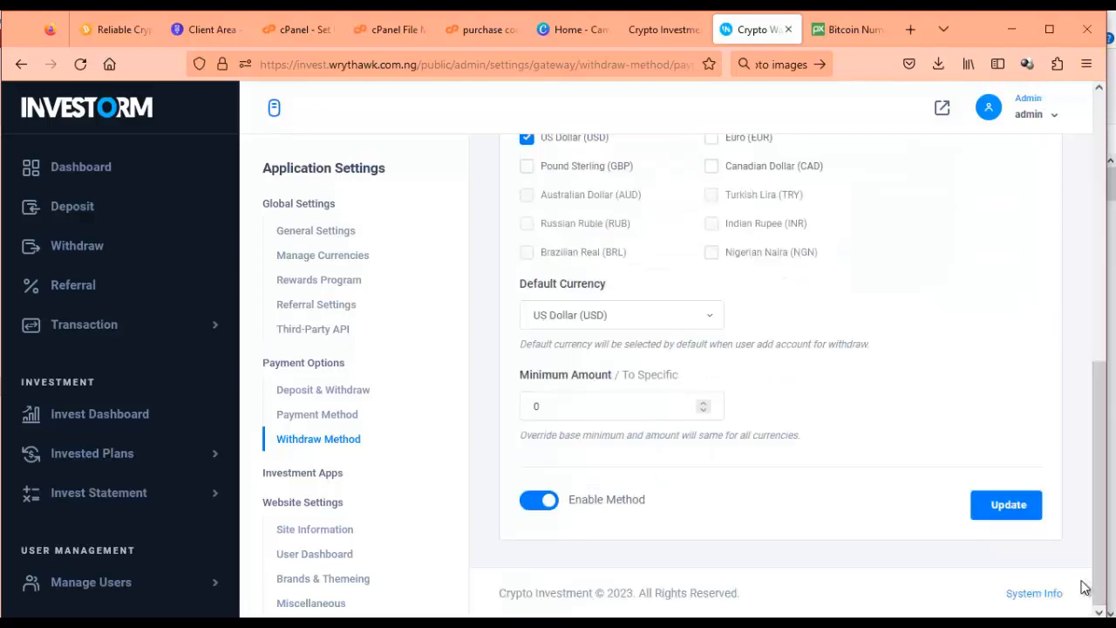
{"action": "left_click", "coordinate": [1007, 514]}
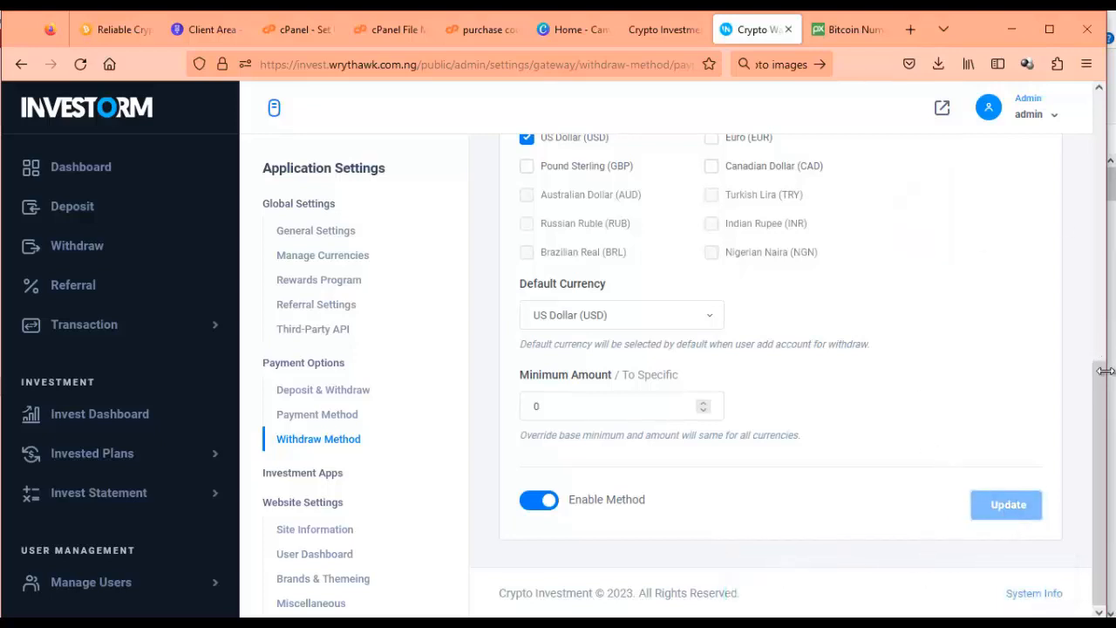
{"action": "left_click_drag", "start_coordinate": [1105, 372], "coordinate": [1085, 143]}
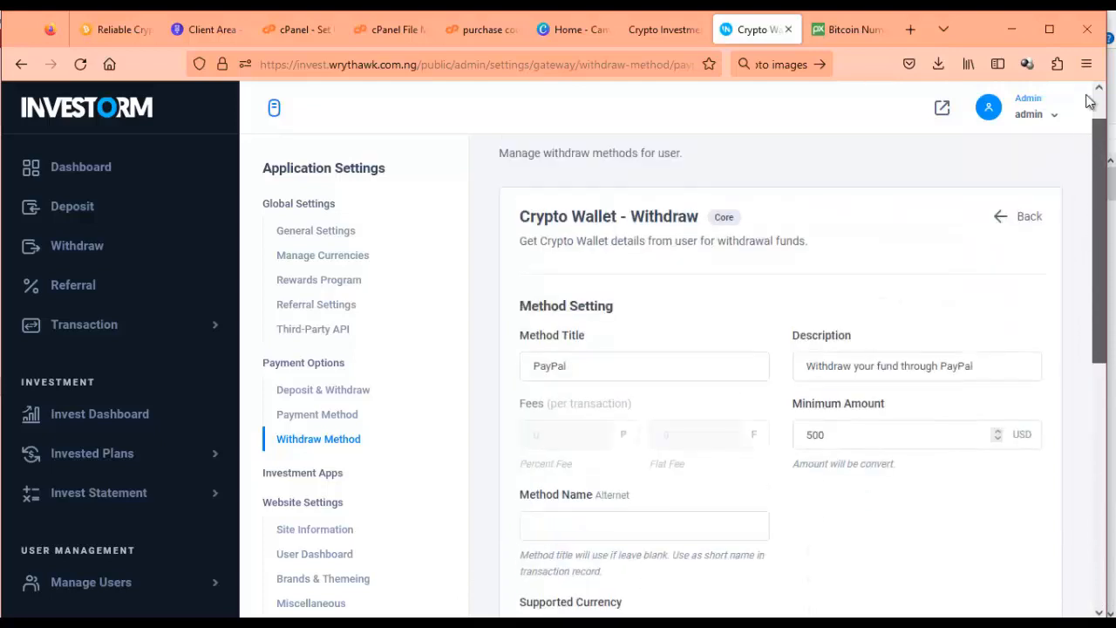
{"action": "left_click_drag", "start_coordinate": [1089, 102], "coordinate": [1092, 69]}
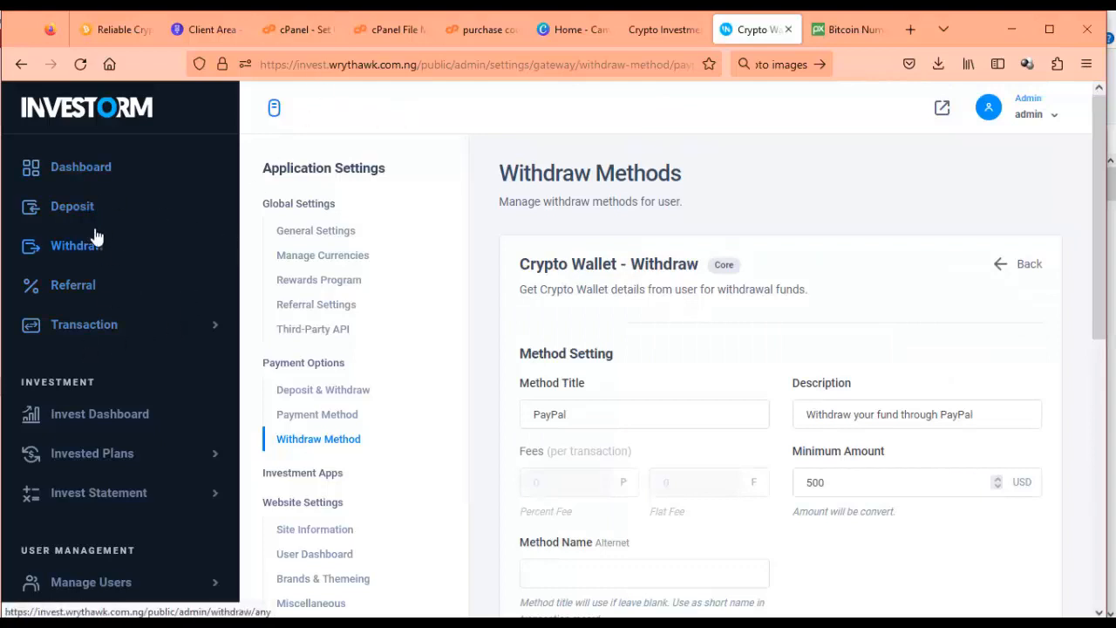
{"action": "scroll", "coordinate": [96, 236], "scroll_direction": "down", "scroll_amount": 3}
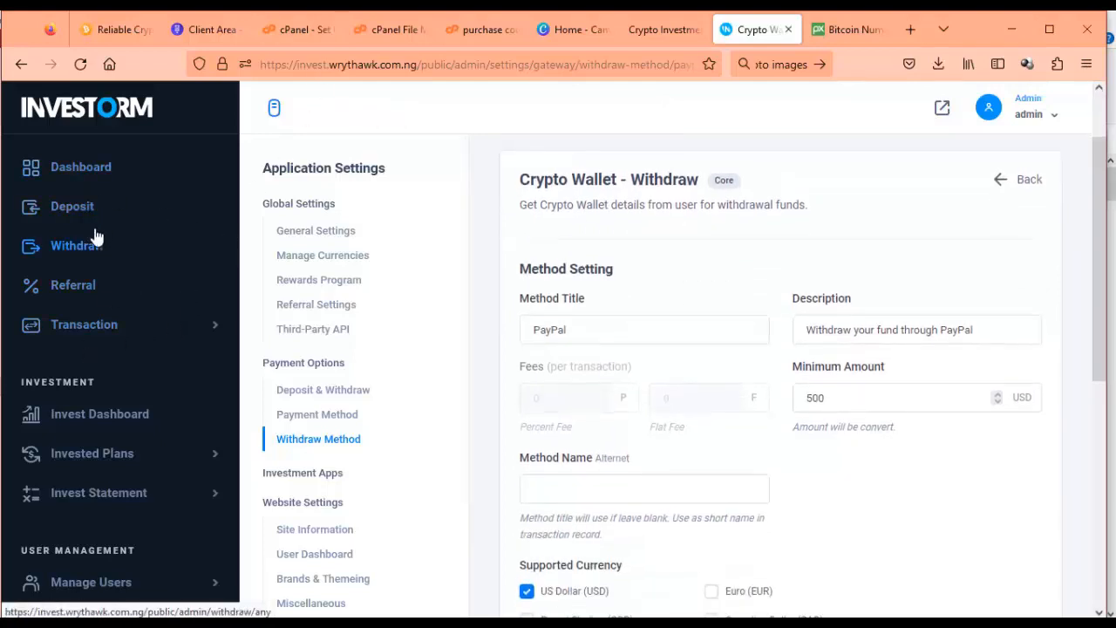
Review General Settings, then switch the referral system on and back off
{"action": "left_click", "coordinate": [346, 242]}
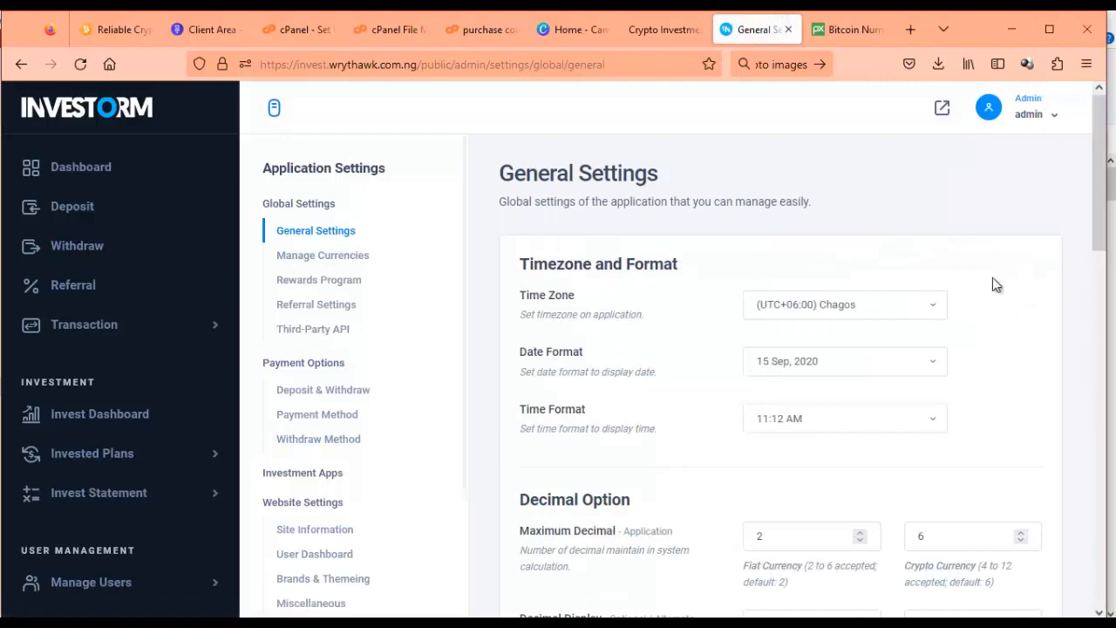
{"action": "scroll", "coordinate": [1088, 277], "scroll_direction": "down", "scroll_amount": 2}
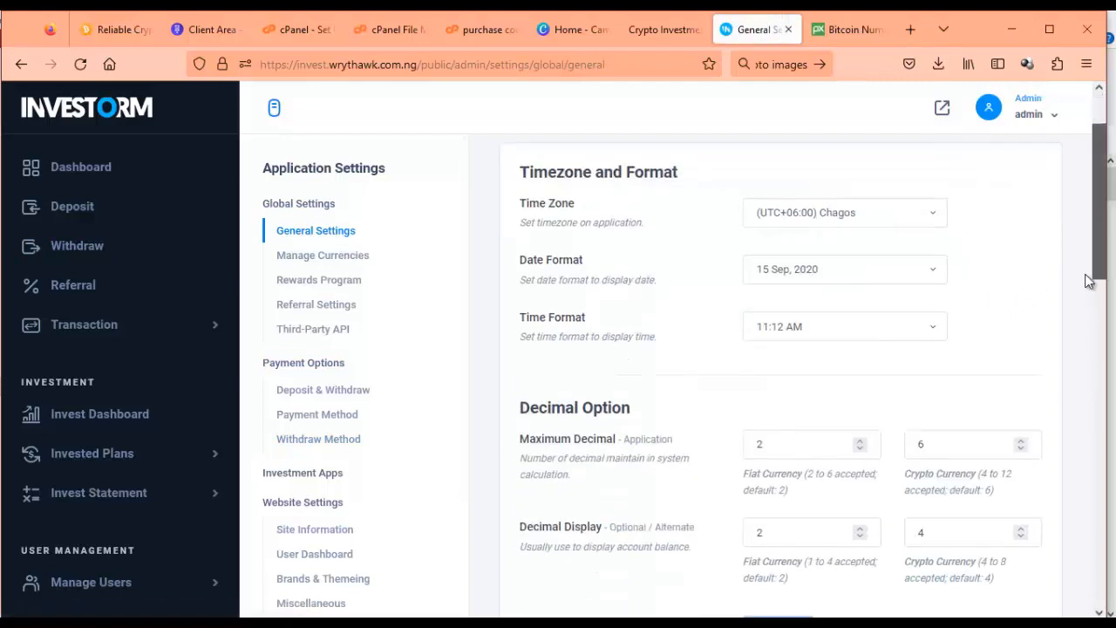
{"action": "scroll", "coordinate": [1088, 281], "scroll_direction": "down", "scroll_amount": 4}
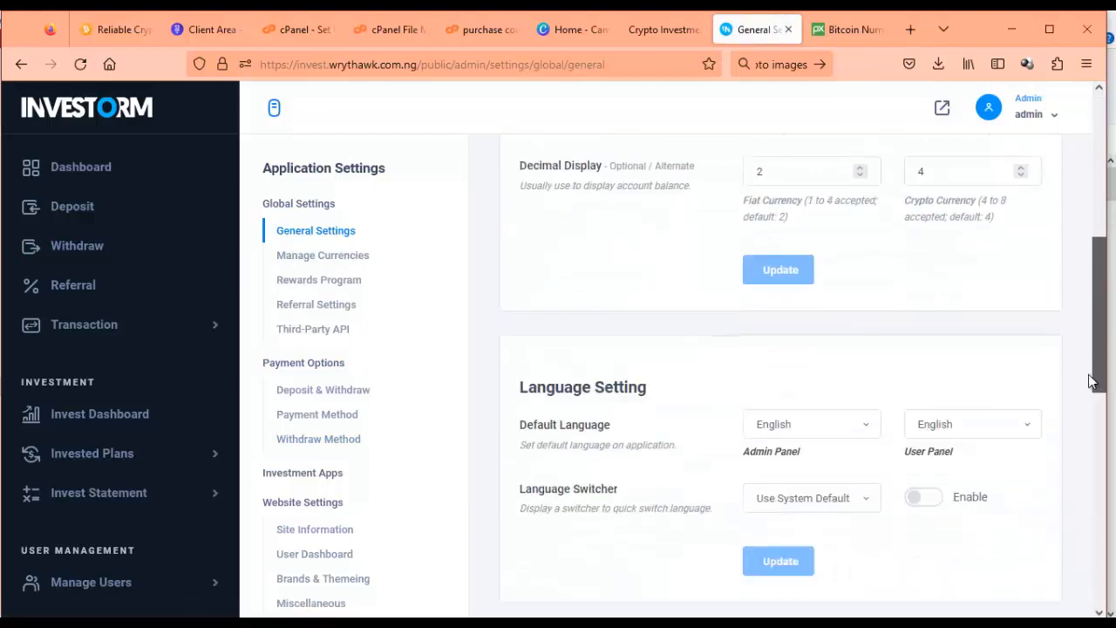
{"action": "left_click_drag", "start_coordinate": [1090, 381], "coordinate": [1088, 466]}
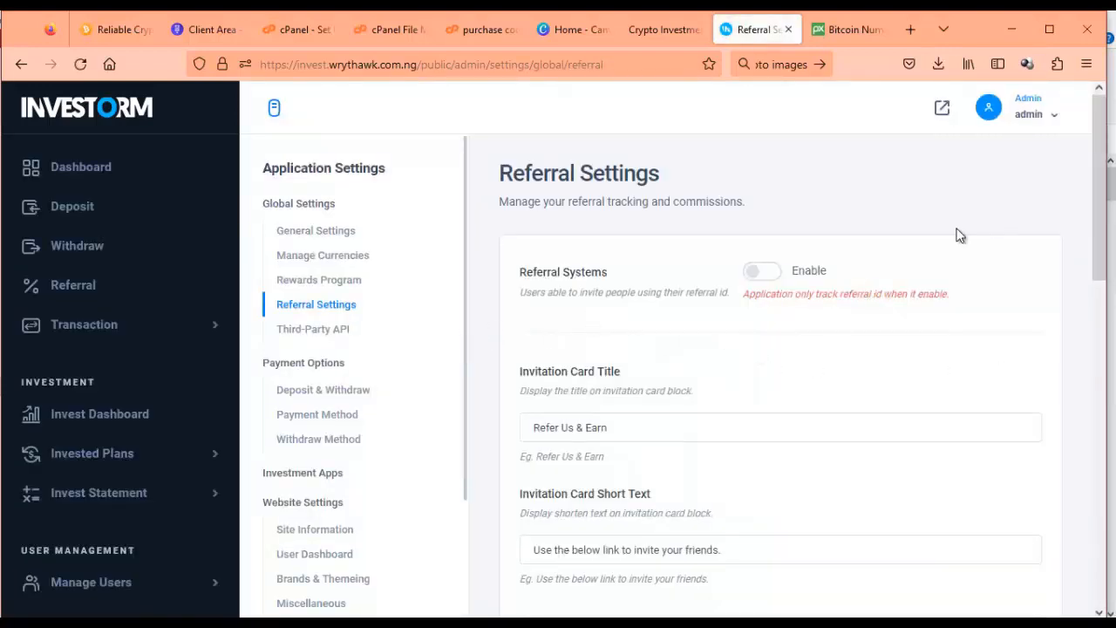
{"action": "left_click", "coordinate": [752, 276]}
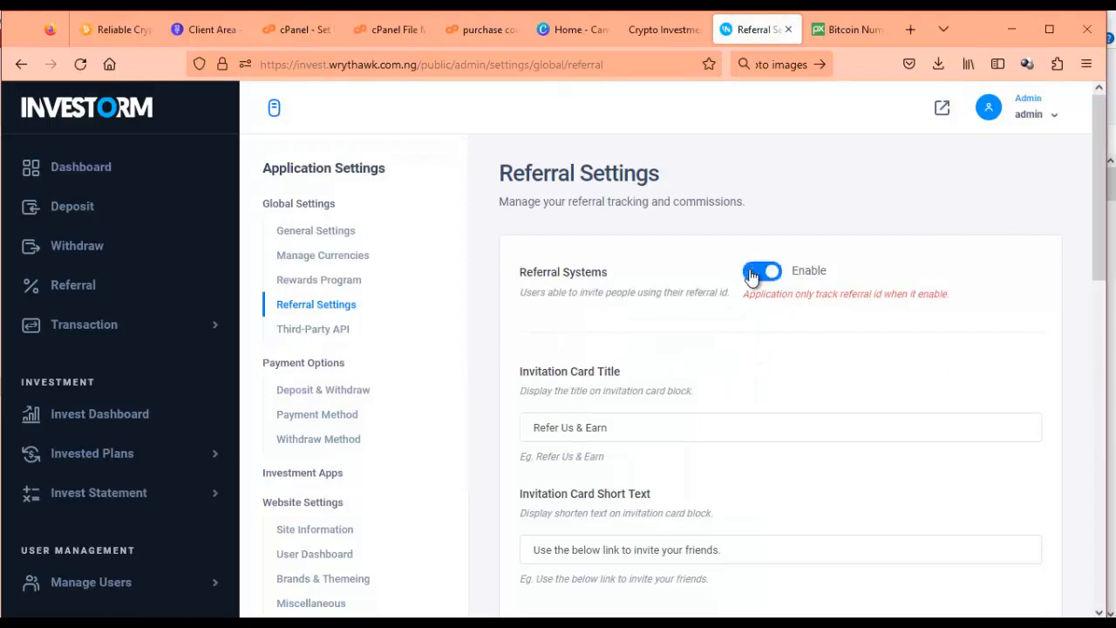
{"action": "left_click", "coordinate": [752, 277]}
Open the Site Information settings under Website Settings and scroll through its fields
{"action": "left_click", "coordinate": [320, 529]}
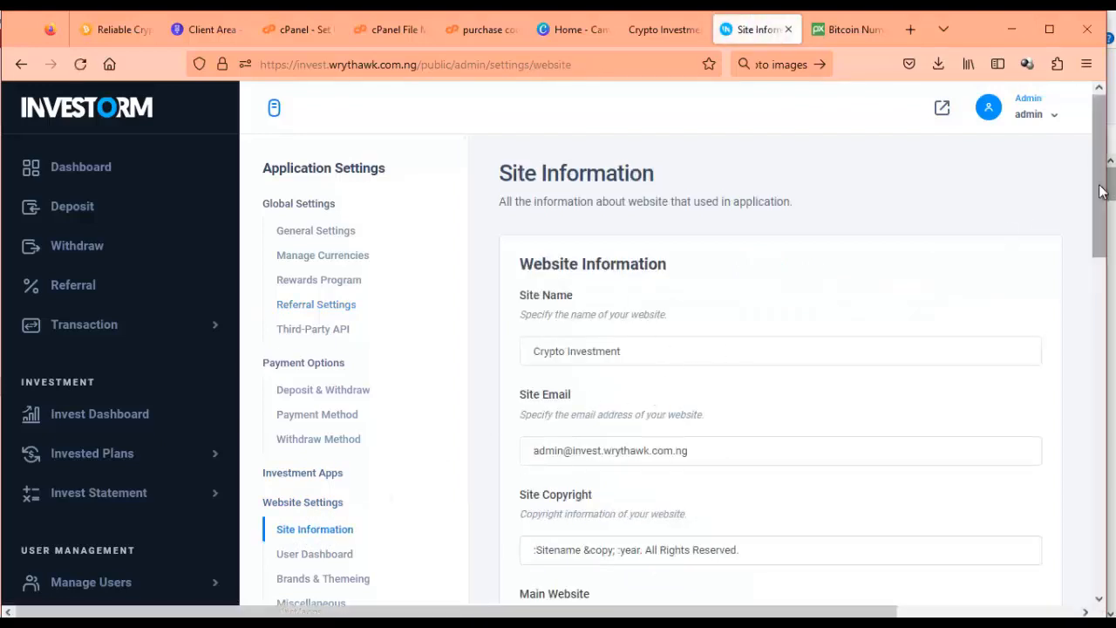
{"action": "left_click_drag", "start_coordinate": [1100, 192], "coordinate": [1034, 244]}
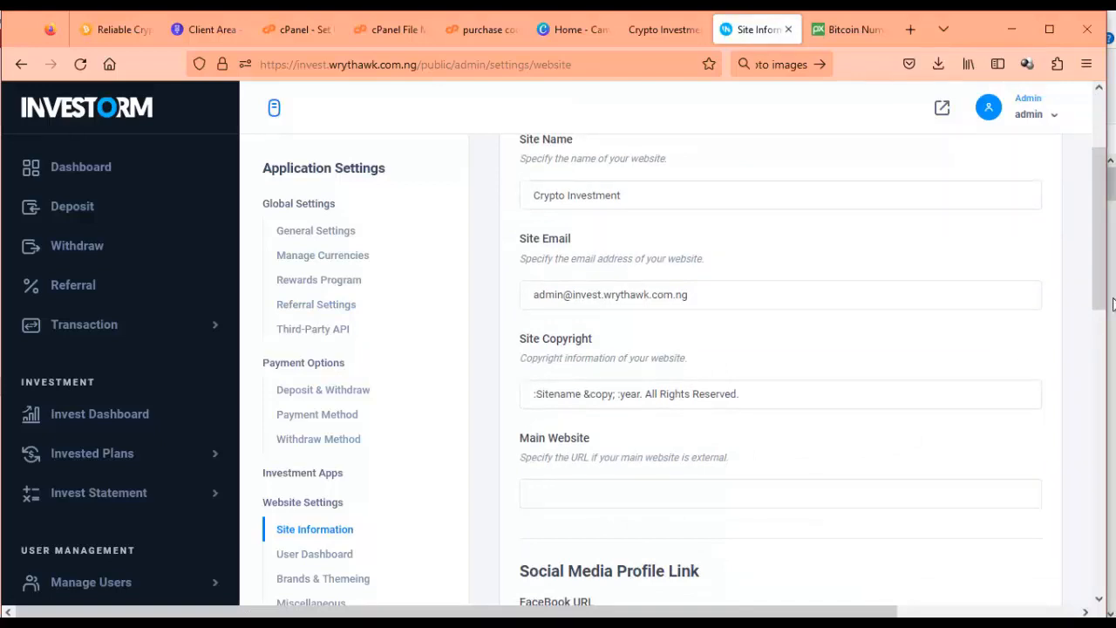
{"action": "left_click_drag", "start_coordinate": [1104, 303], "coordinate": [938, 482]}
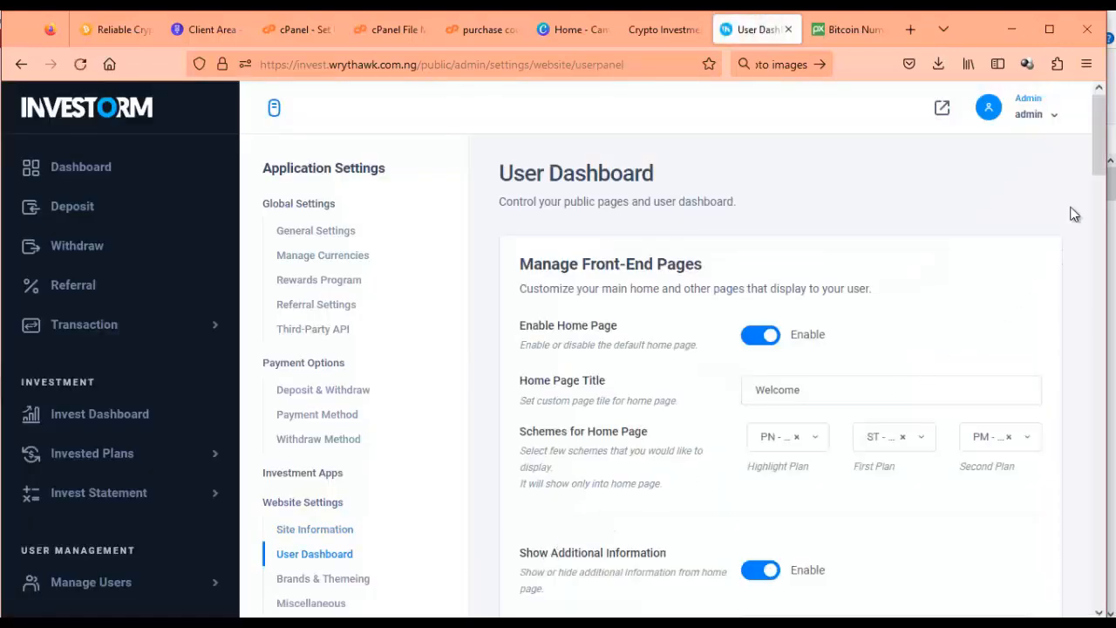
{"action": "scroll", "coordinate": [1097, 170], "scroll_direction": "down", "scroll_amount": 2}
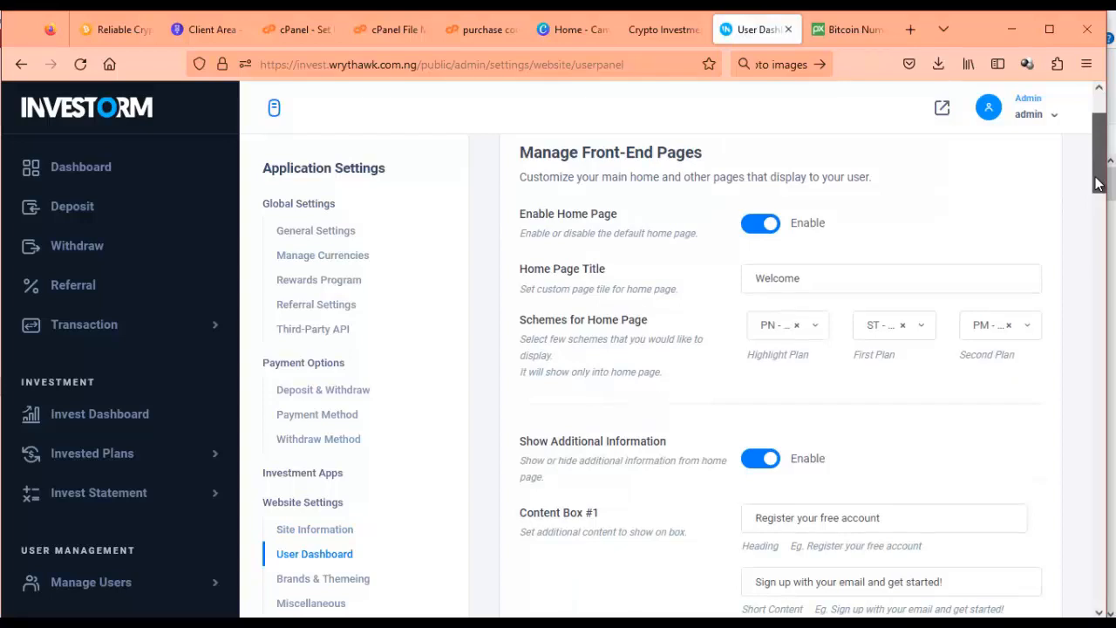
{"action": "left_click_drag", "start_coordinate": [1097, 186], "coordinate": [1098, 188]}
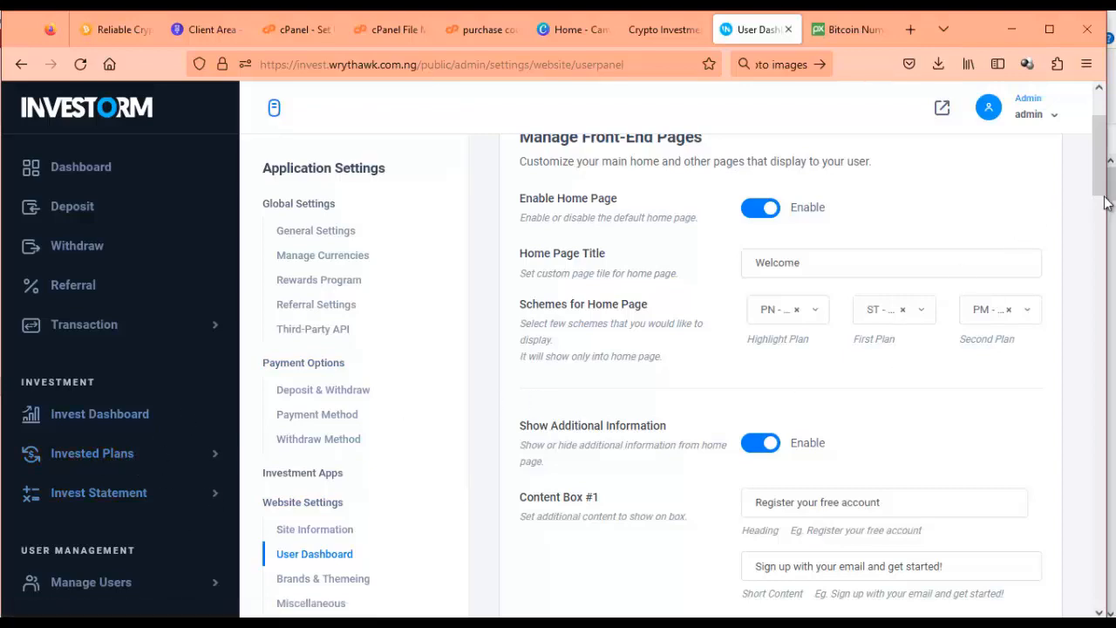
{"action": "left_click_drag", "start_coordinate": [1100, 192], "coordinate": [1101, 597]}
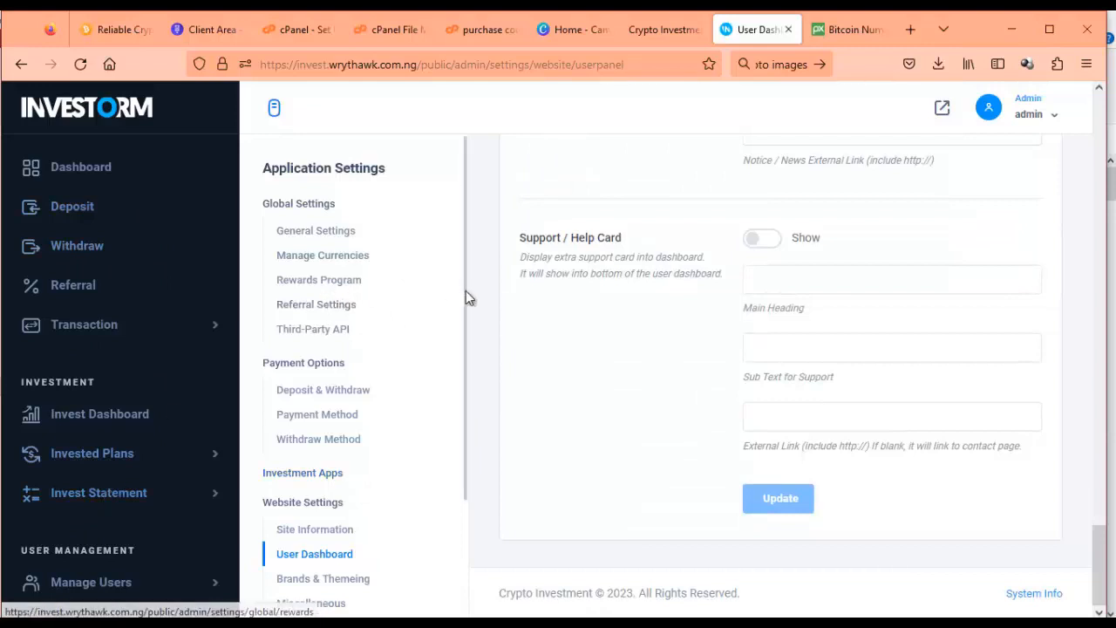
{"action": "left_click_drag", "start_coordinate": [466, 299], "coordinate": [462, 395]}
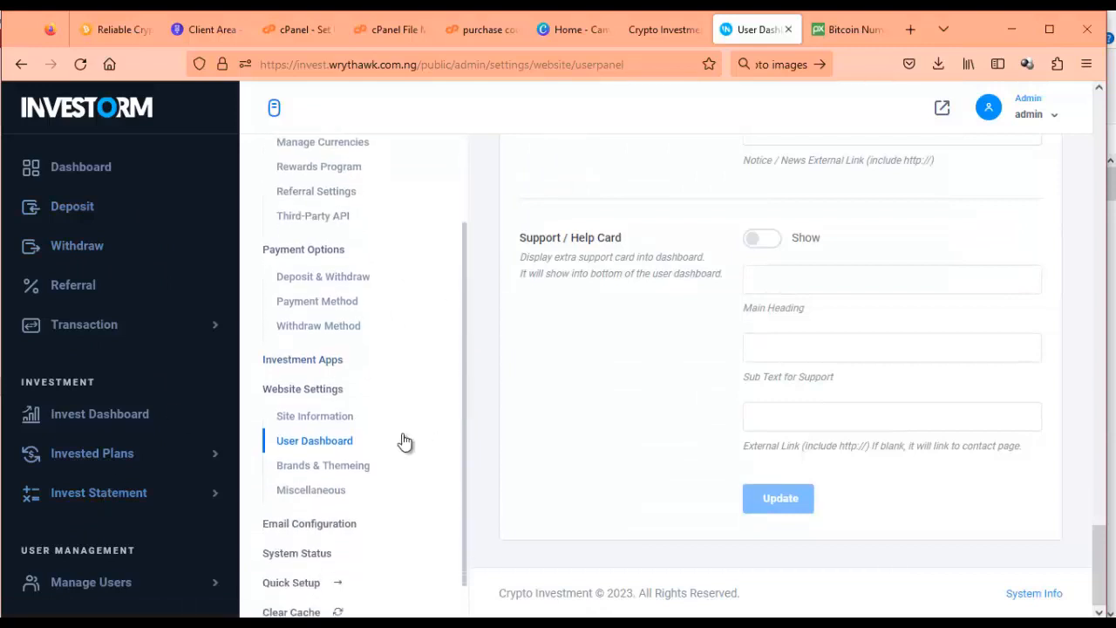
Open Brands & Themeing and scroll through its logo upload options
{"action": "left_click", "coordinate": [354, 474]}
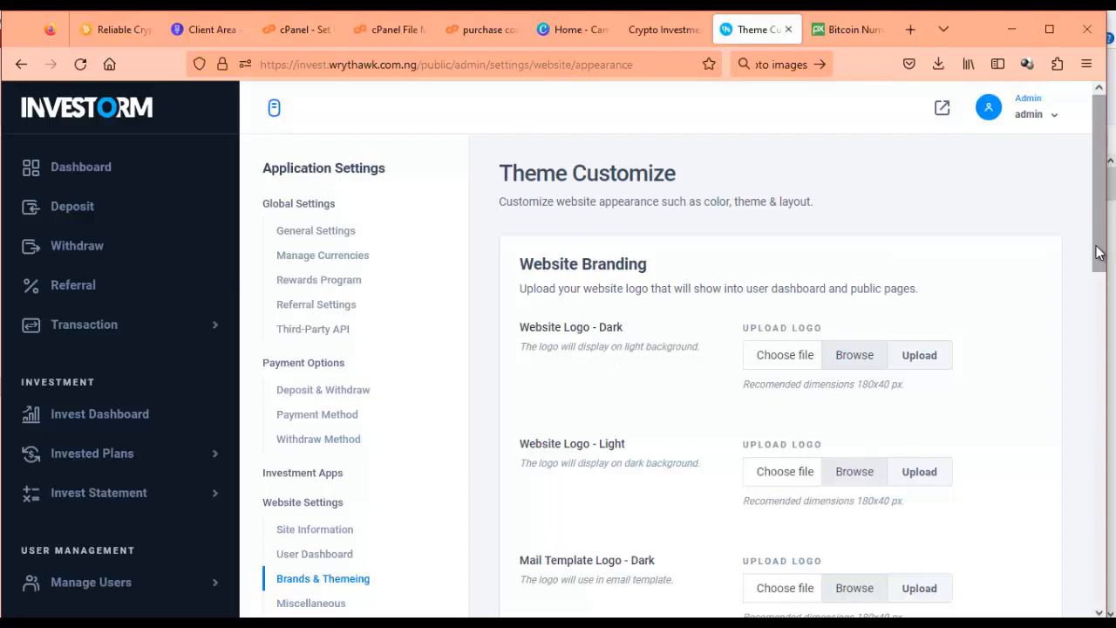
{"action": "left_click_drag", "start_coordinate": [1098, 252], "coordinate": [1100, 304]}
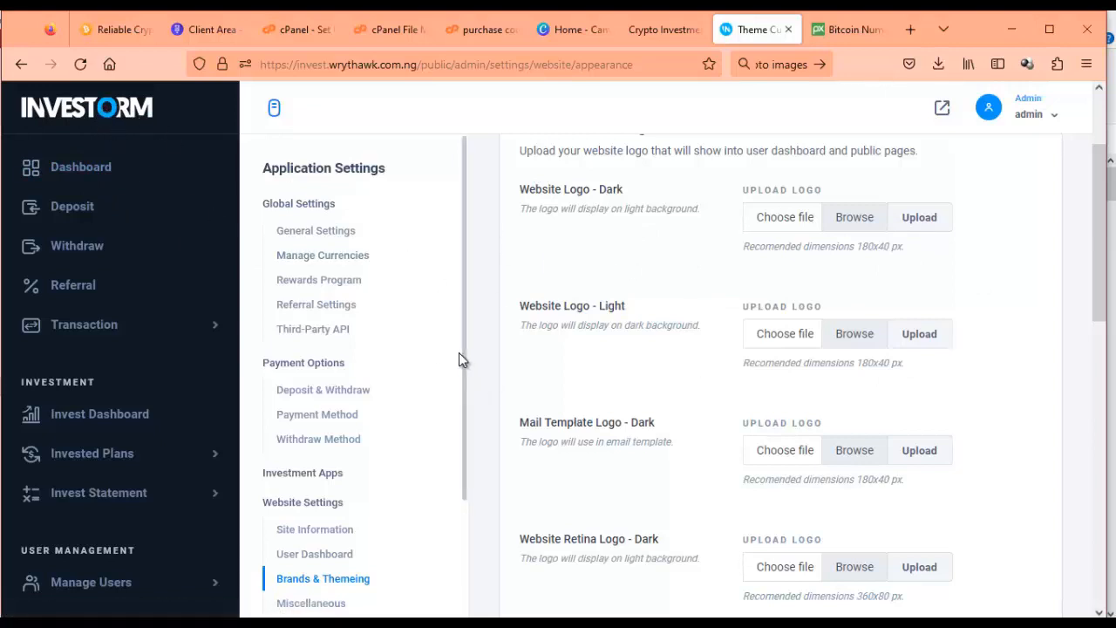
{"action": "left_click_drag", "start_coordinate": [465, 359], "coordinate": [465, 488]}
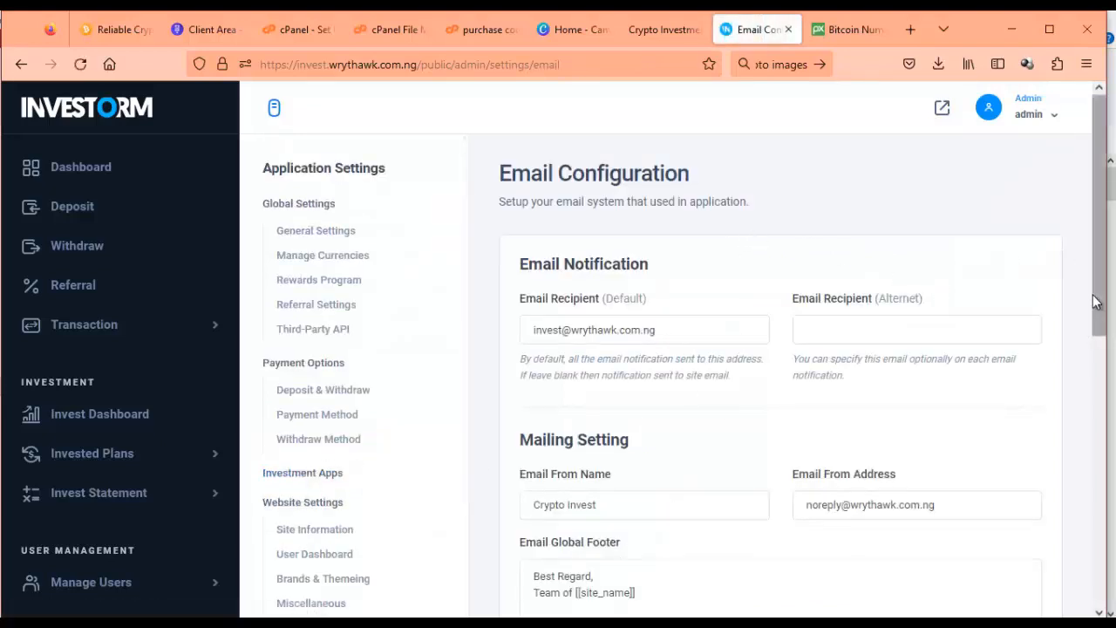
{"action": "left_click_drag", "start_coordinate": [1096, 309], "coordinate": [1110, 571]}
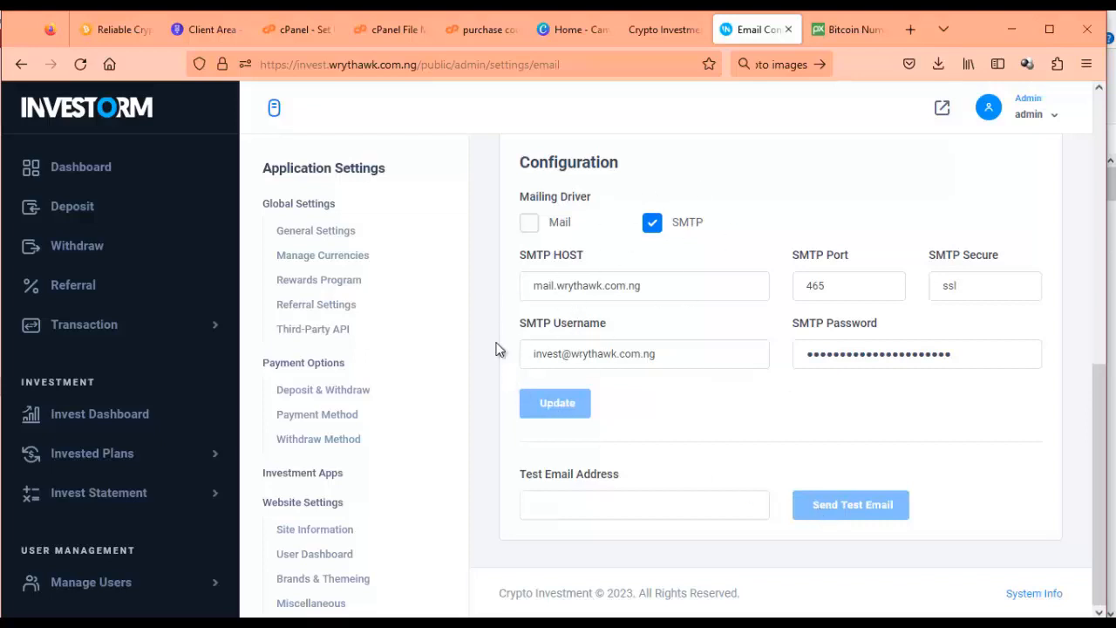
{"action": "left_click", "coordinate": [558, 285]}
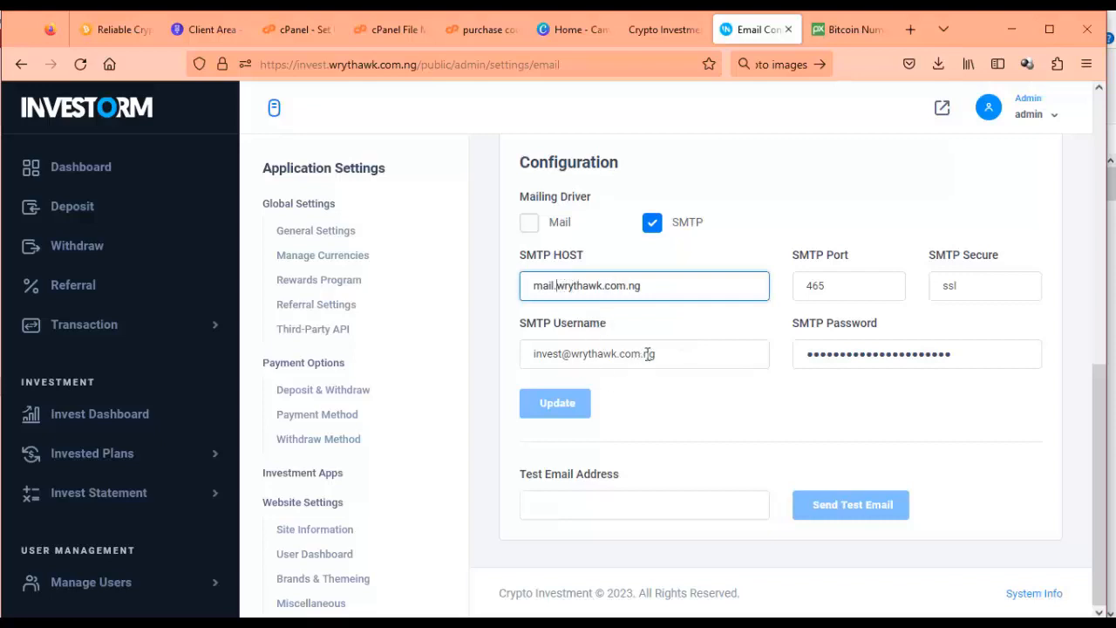
{"action": "left_click", "coordinate": [551, 353]}
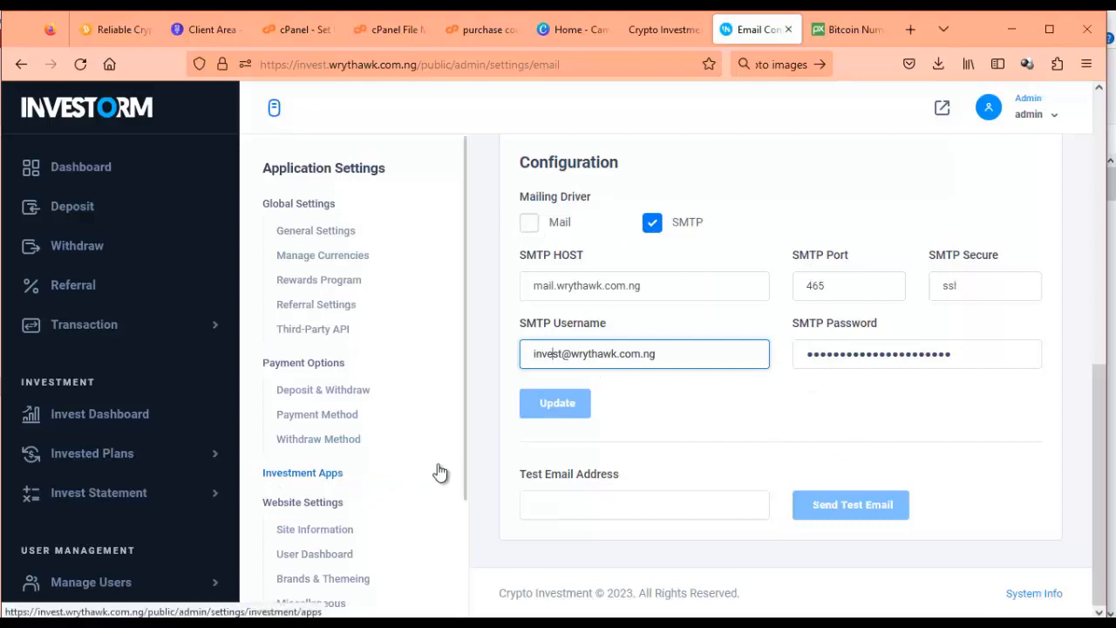
{"action": "left_click_drag", "start_coordinate": [463, 466], "coordinate": [452, 362]}
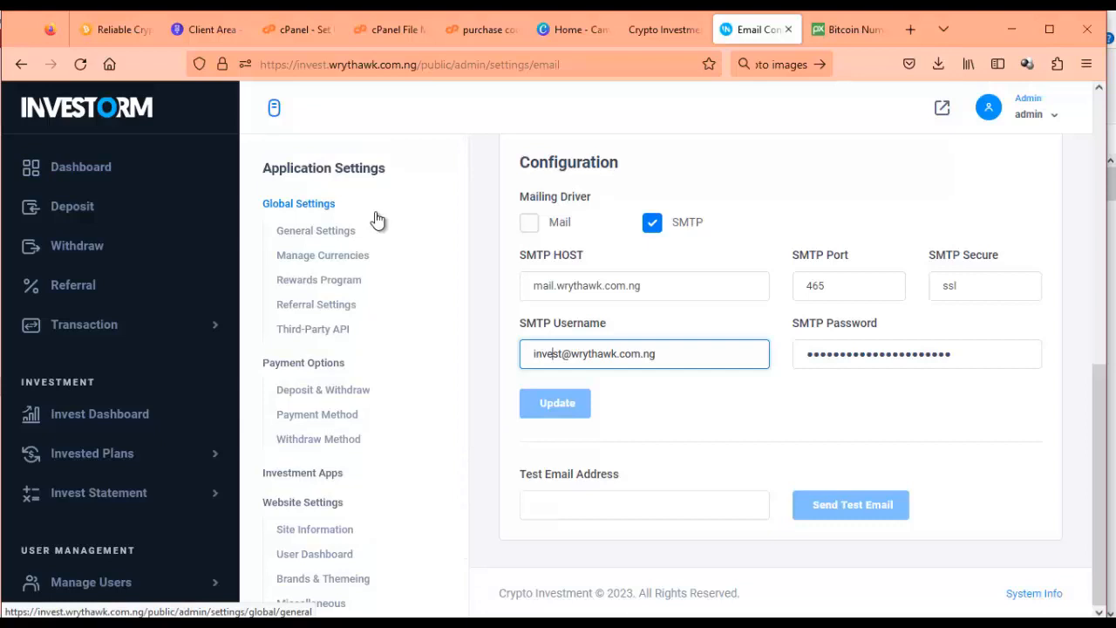
Switch to the Crypto Investment site and launch the WordPress Customizer from the admin bar
{"action": "left_click", "coordinate": [658, 26]}
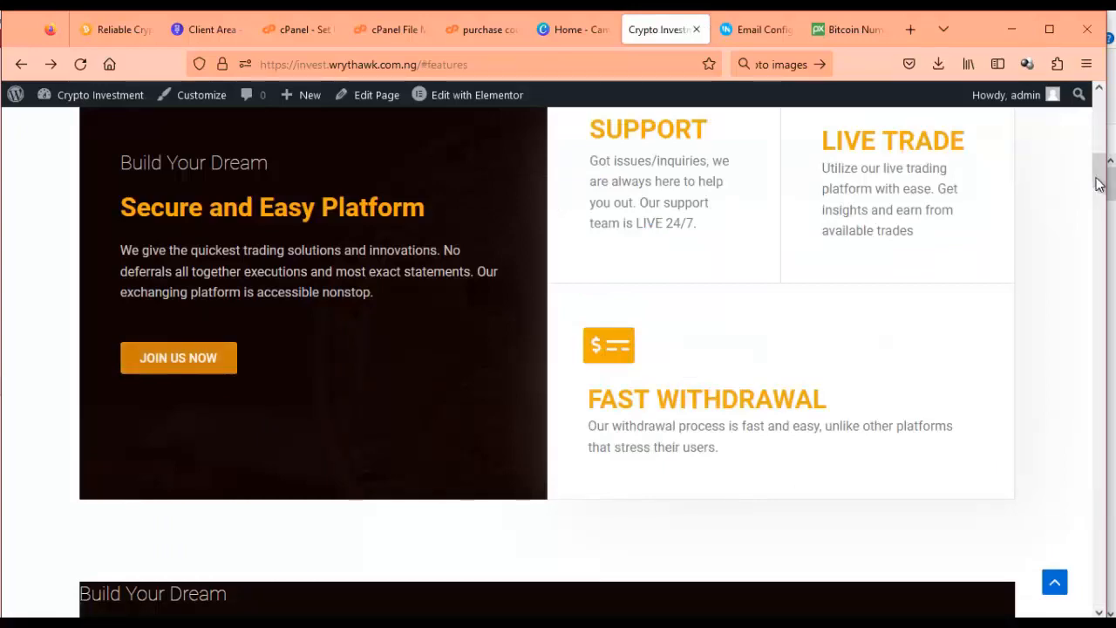
{"action": "left_click_drag", "start_coordinate": [1101, 173], "coordinate": [1099, 394]}
{"action": "scroll", "coordinate": [828, 225], "scroll_direction": "up", "scroll_amount": 10}
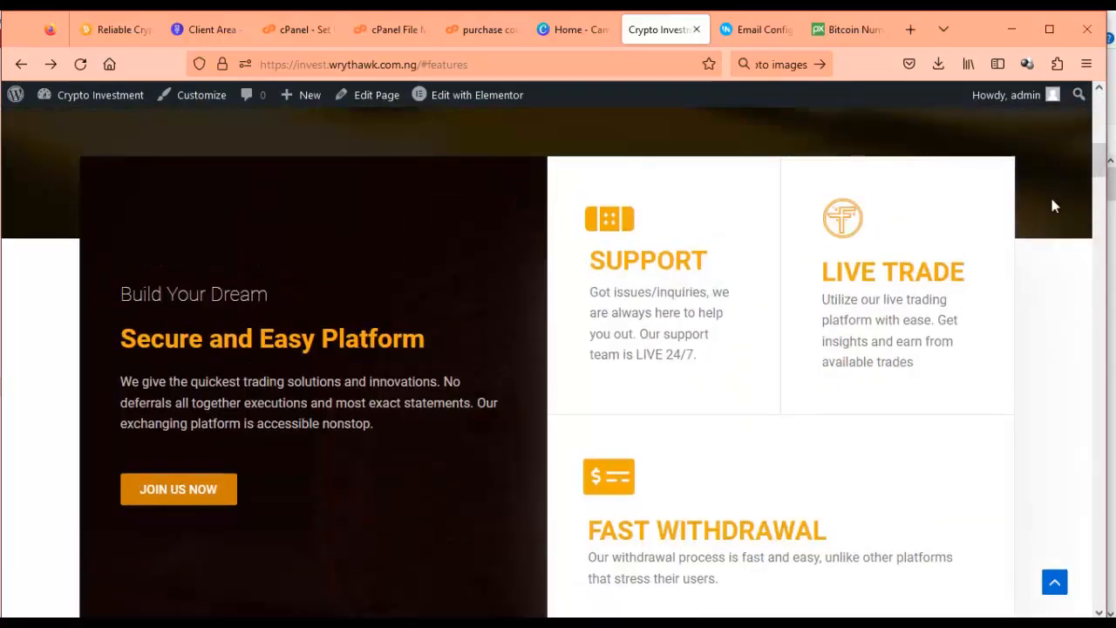
{"action": "left_click_drag", "start_coordinate": [1099, 164], "coordinate": [1098, 109]}
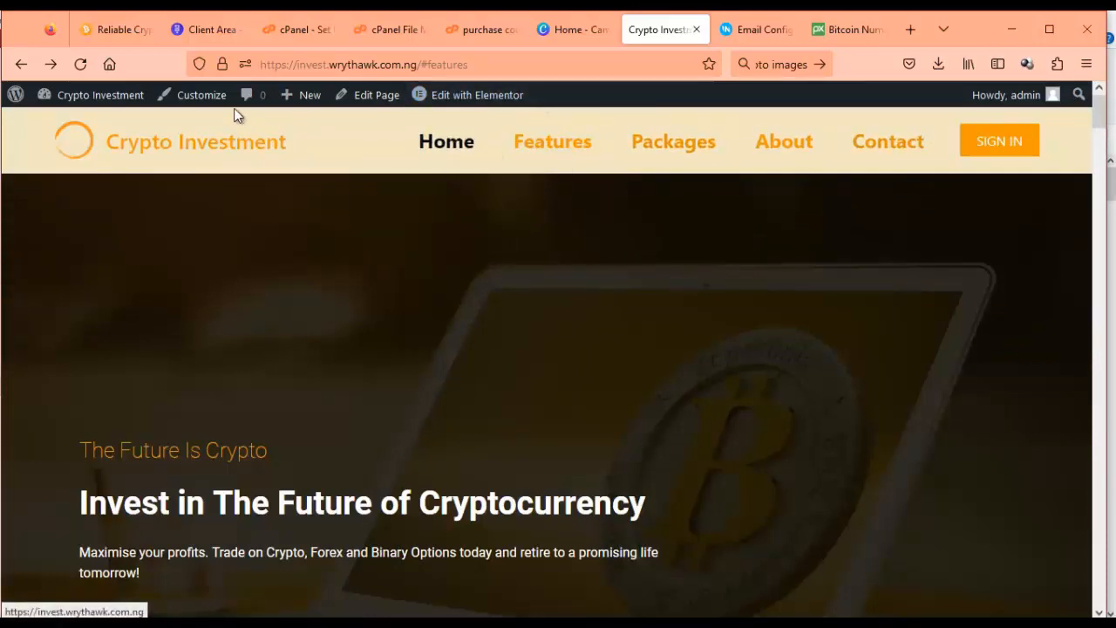
{"action": "left_click", "coordinate": [210, 102]}
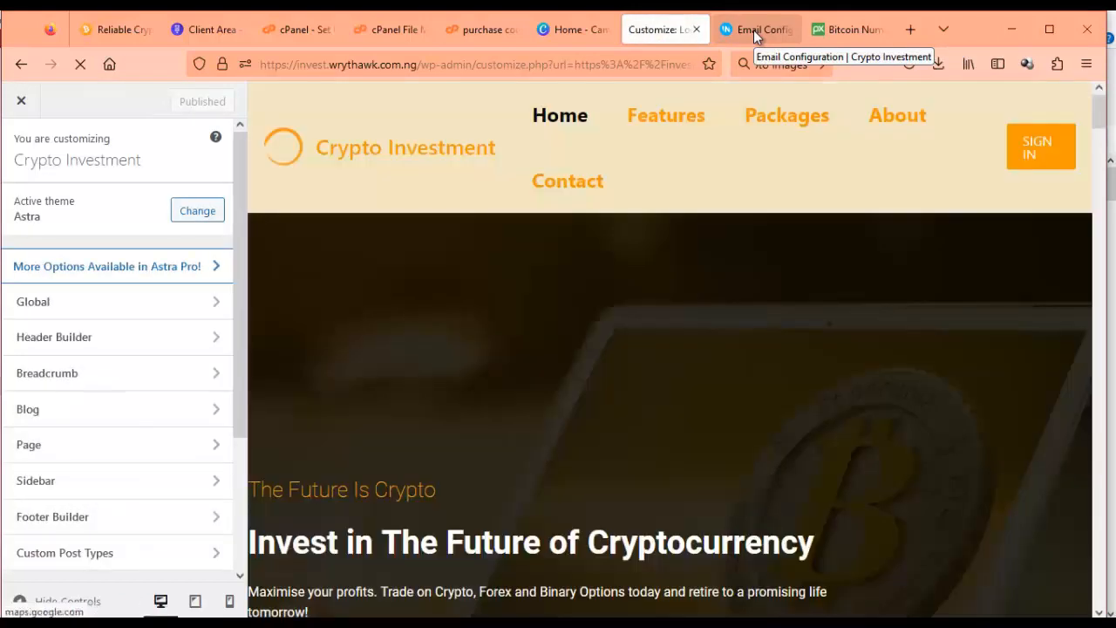
Sign out of the Investorm admin account from the Email Configuration page
{"action": "left_click", "coordinate": [753, 30]}
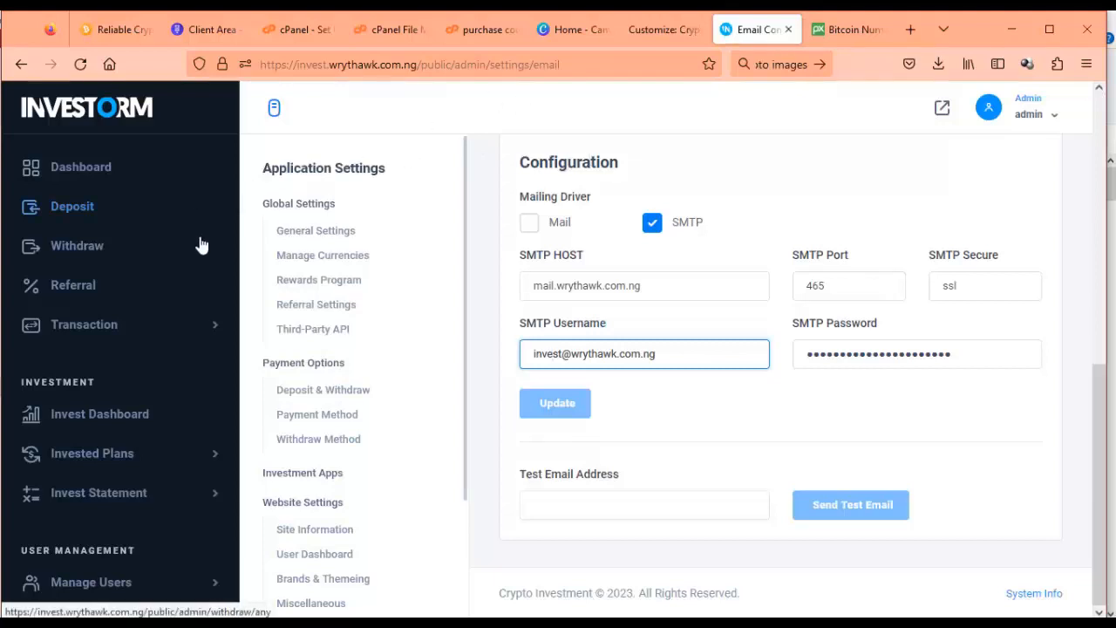
{"action": "left_click", "coordinate": [1053, 120]}
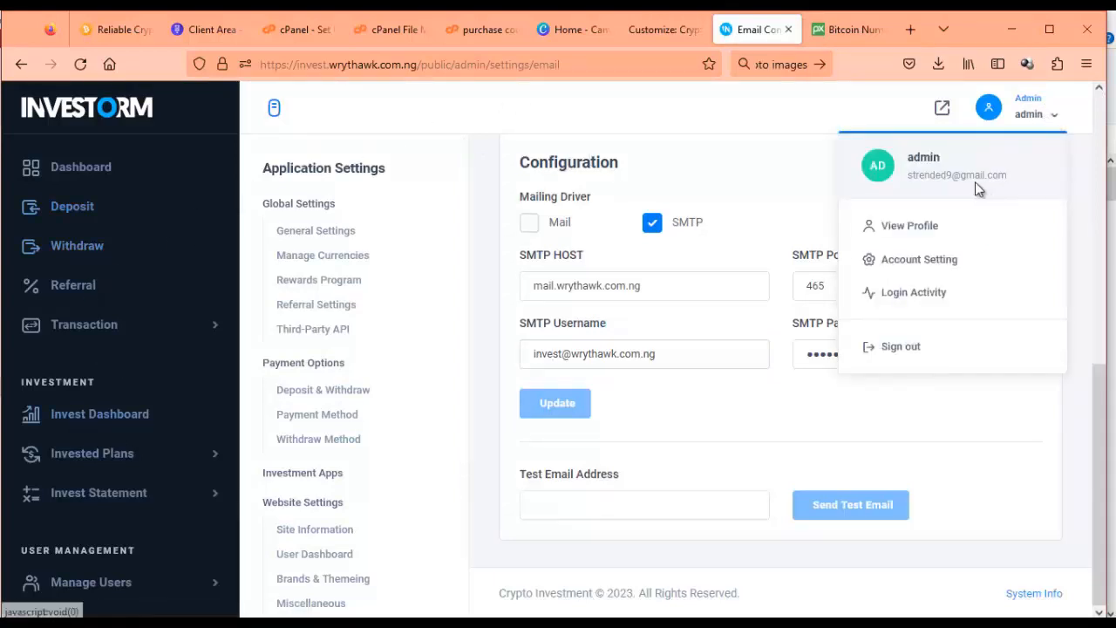
{"action": "left_click", "coordinate": [901, 346]}
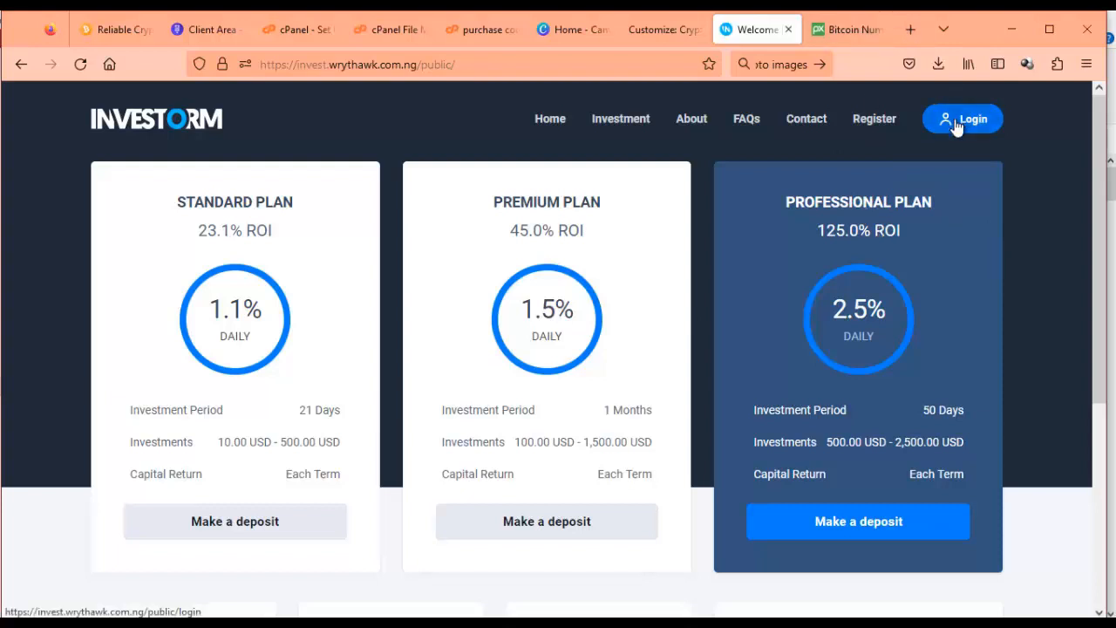
Open the public Register page and select its full URL for copying
{"action": "left_click", "coordinate": [875, 120]}
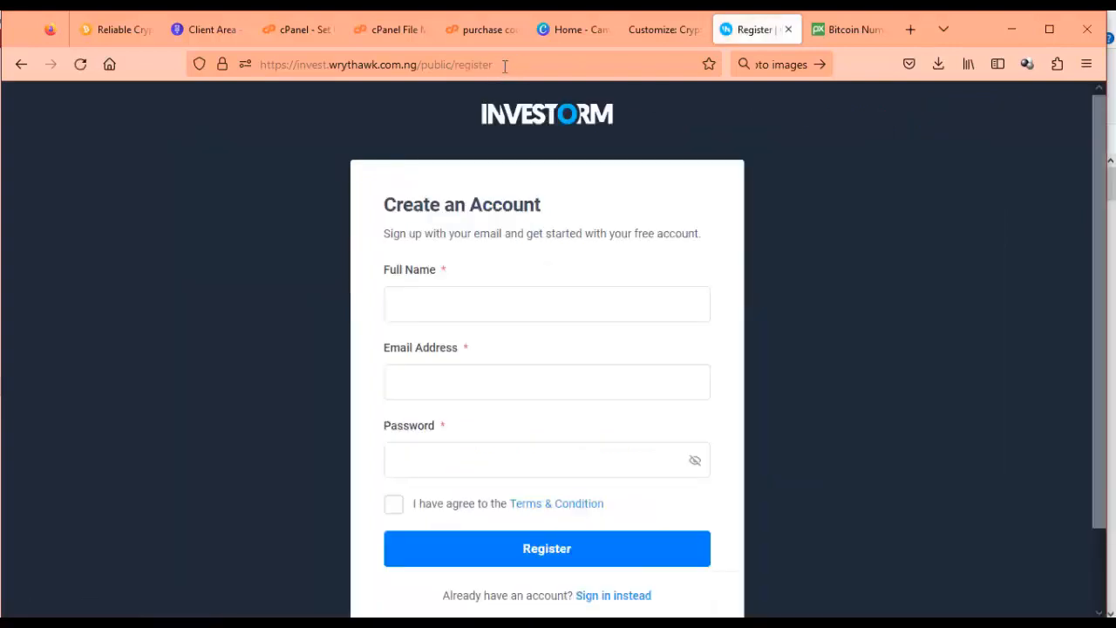
{"action": "triple_click", "coordinate": [506, 65]}
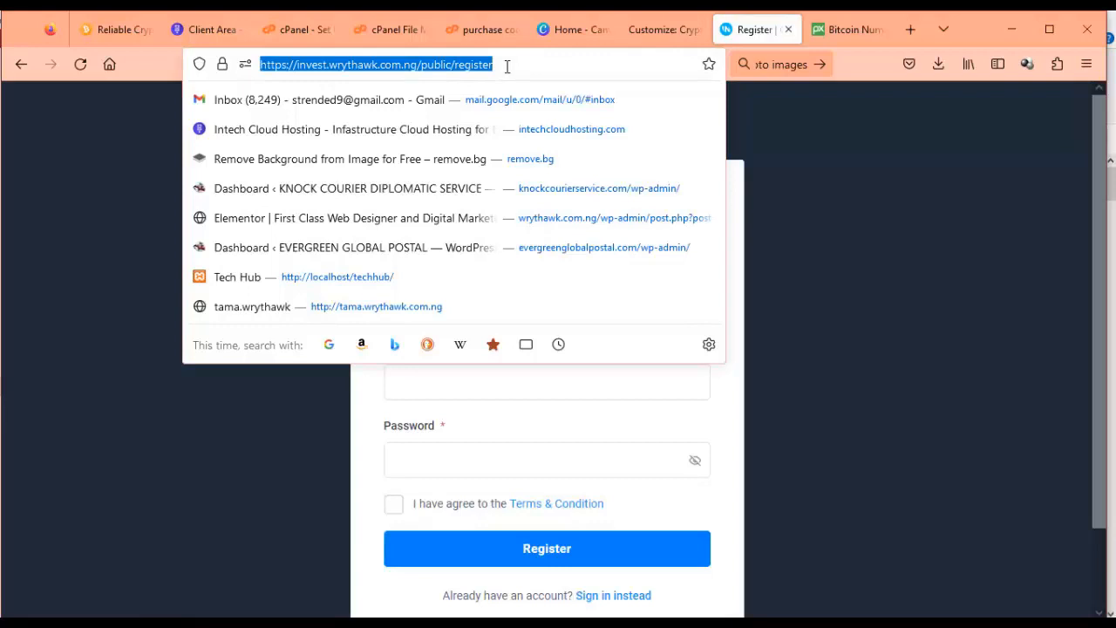
{"action": "left_click", "coordinate": [864, 261]}
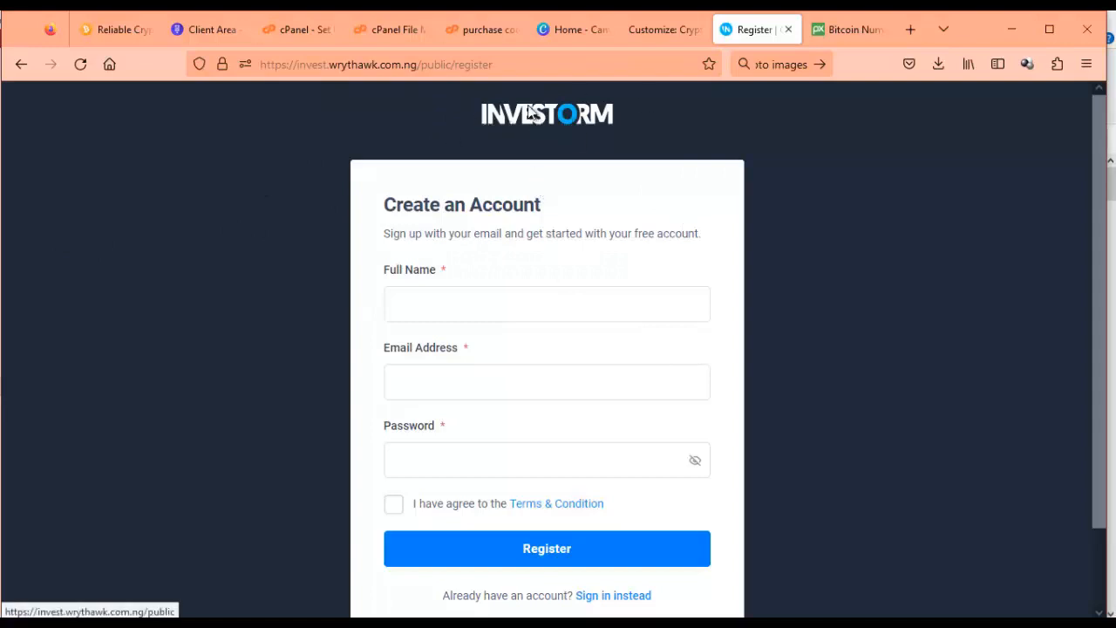
Adjust the primary menu submenu width, lower the menu font size to 17 px, and publish
{"action": "left_click", "coordinate": [652, 34]}
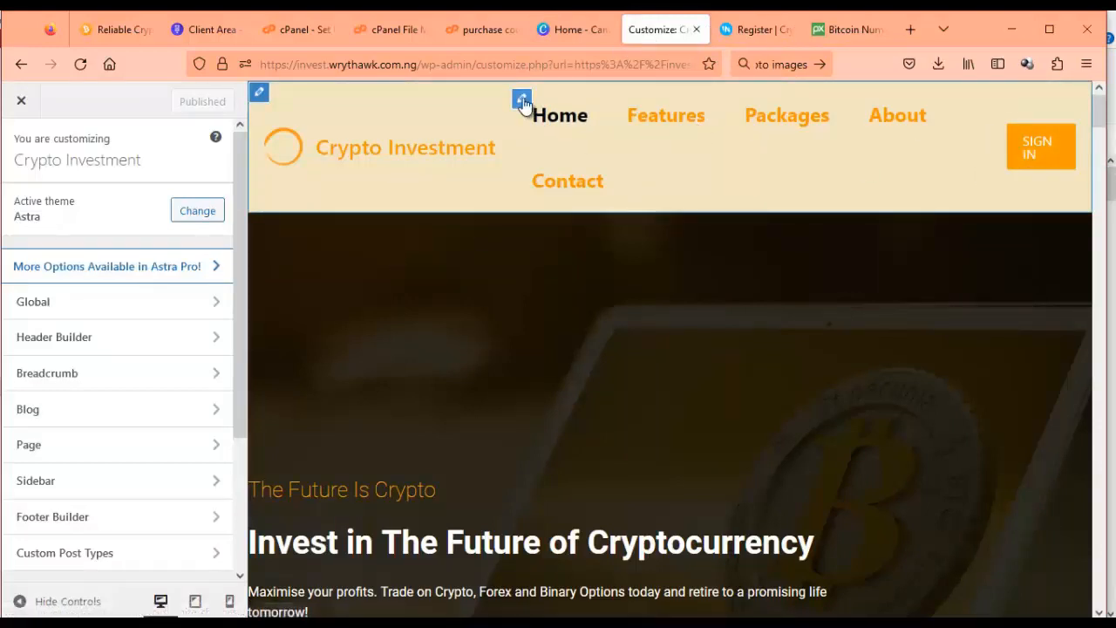
{"action": "left_click", "coordinate": [522, 100]}
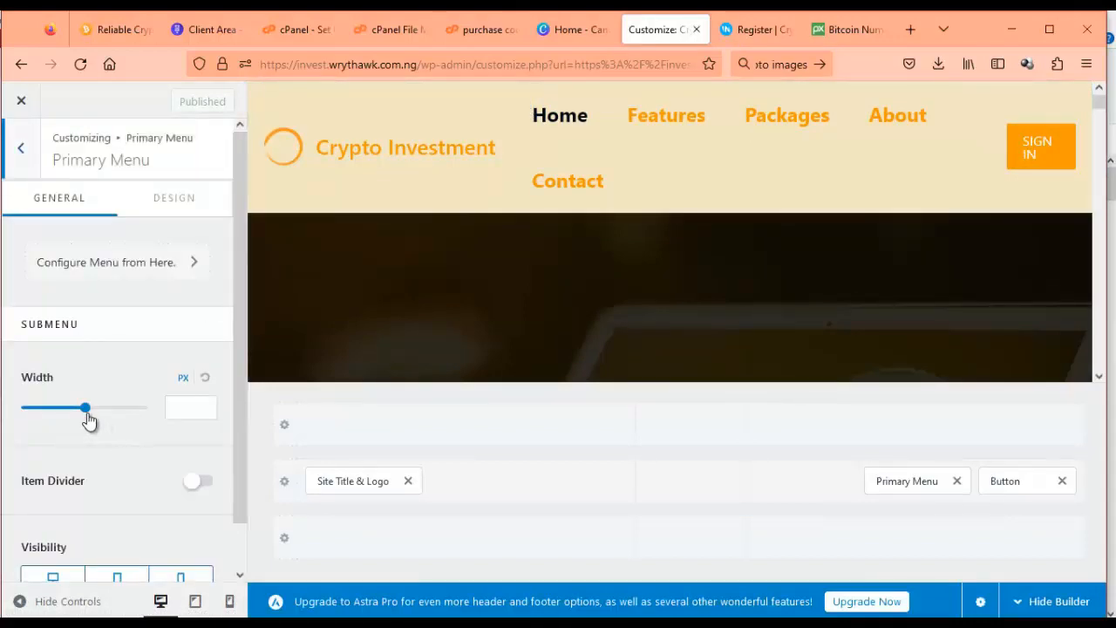
{"action": "mouse_move", "coordinate": [85, 415]}
{"action": "left_mouse_down"}
{"action": "mouse_move", "coordinate": [72, 417]}
{"action": "mouse_move", "coordinate": [83, 417]}
{"action": "left_mouse_up"}
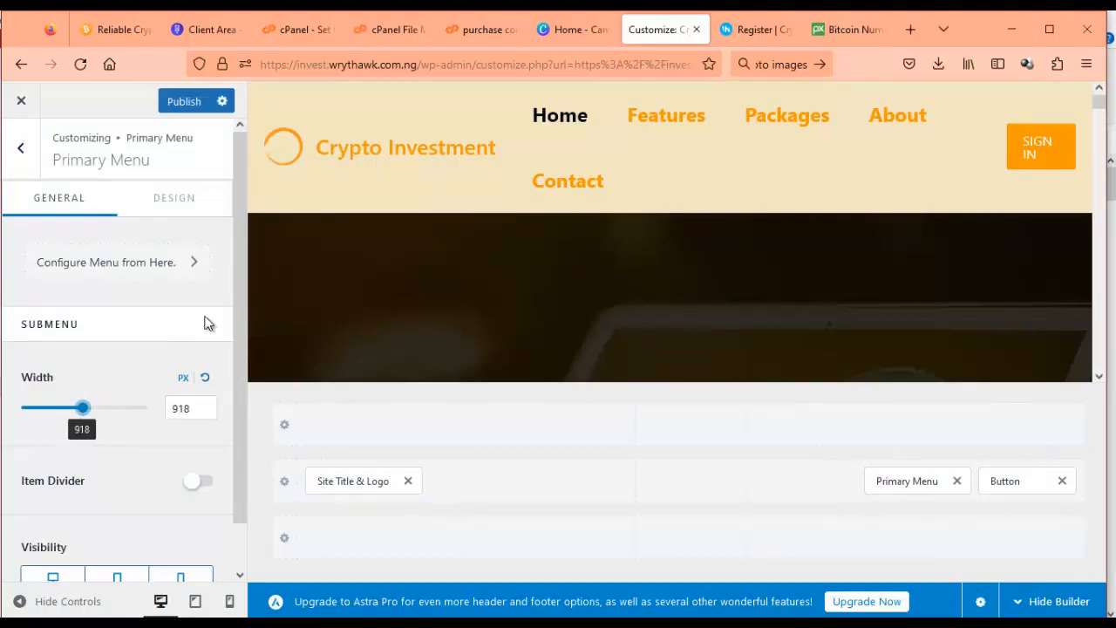
{"action": "left_click", "coordinate": [175, 199]}
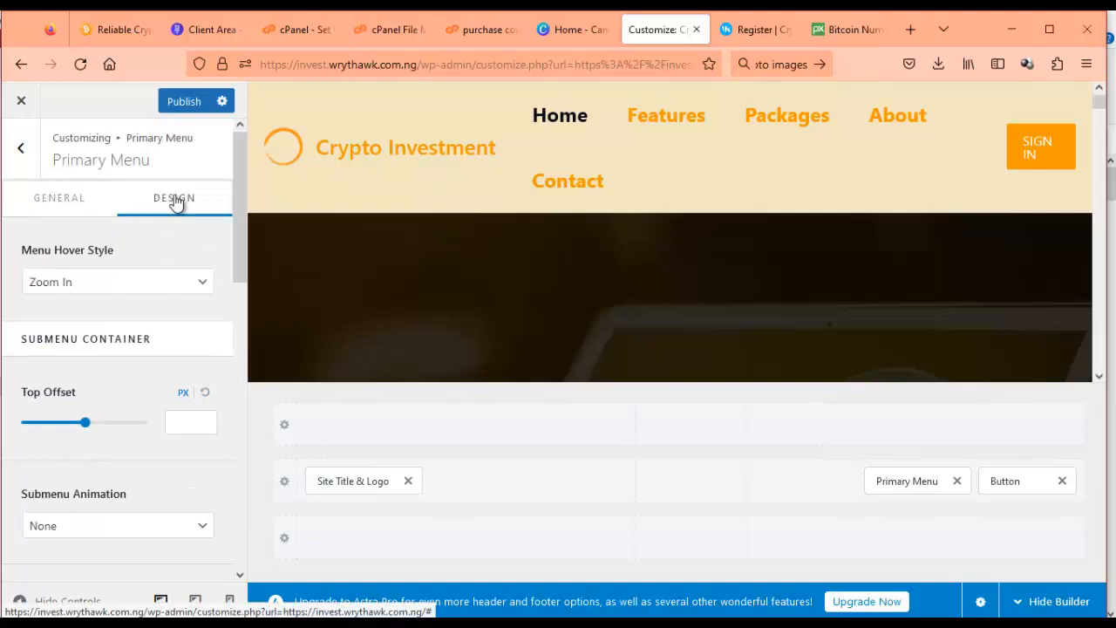
{"action": "left_click_drag", "start_coordinate": [235, 286], "coordinate": [241, 520]}
{"action": "left_click", "coordinate": [199, 316]}
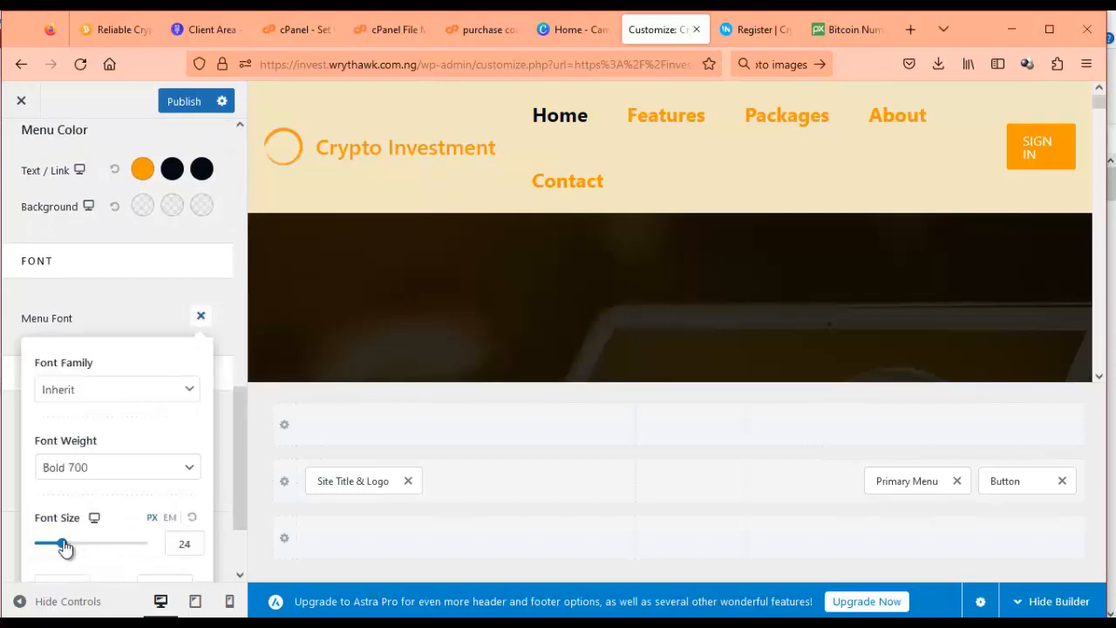
{"action": "left_click_drag", "start_coordinate": [67, 545], "coordinate": [56, 546]}
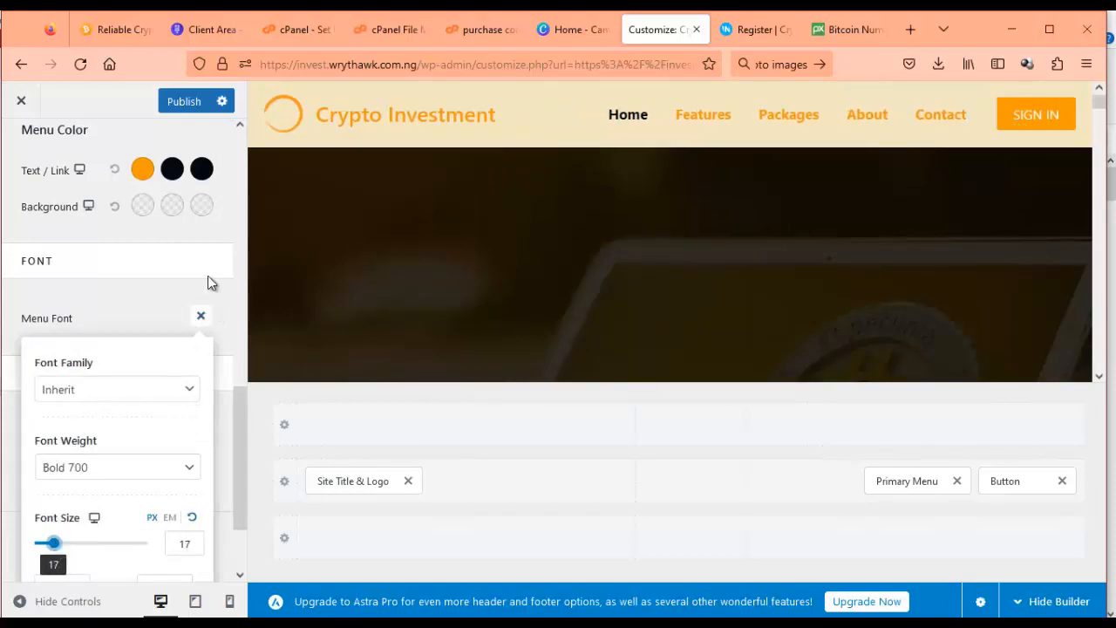
{"action": "left_click", "coordinate": [185, 101]}
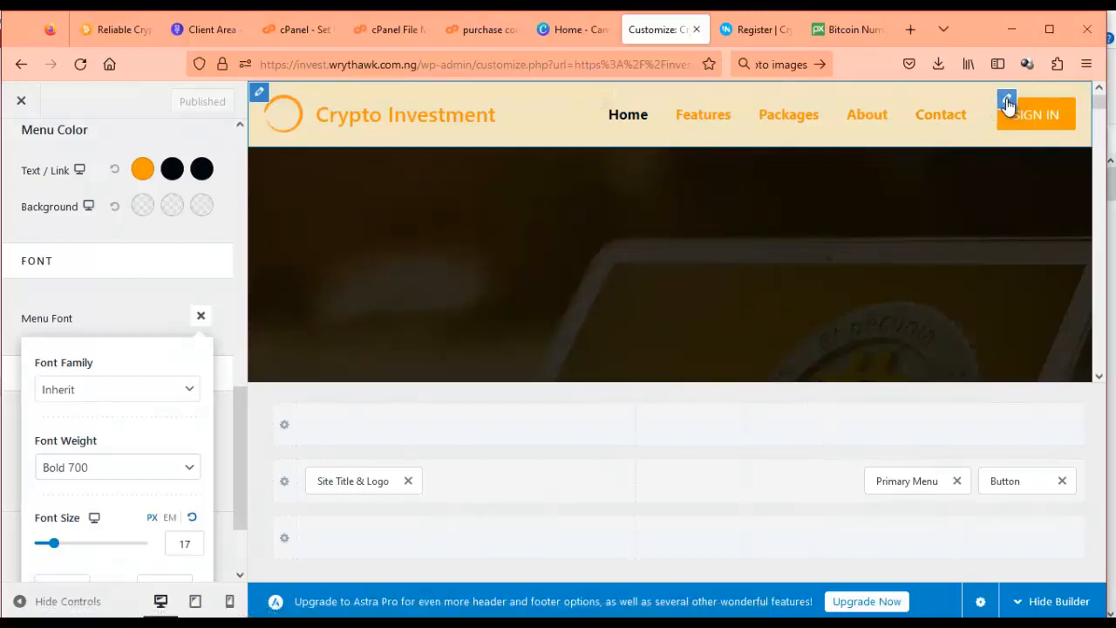
Link the header SIGN IN button to the Investorm register URL, publish, then edit the homepage in Elementor
{"action": "left_click", "coordinate": [1007, 102]}
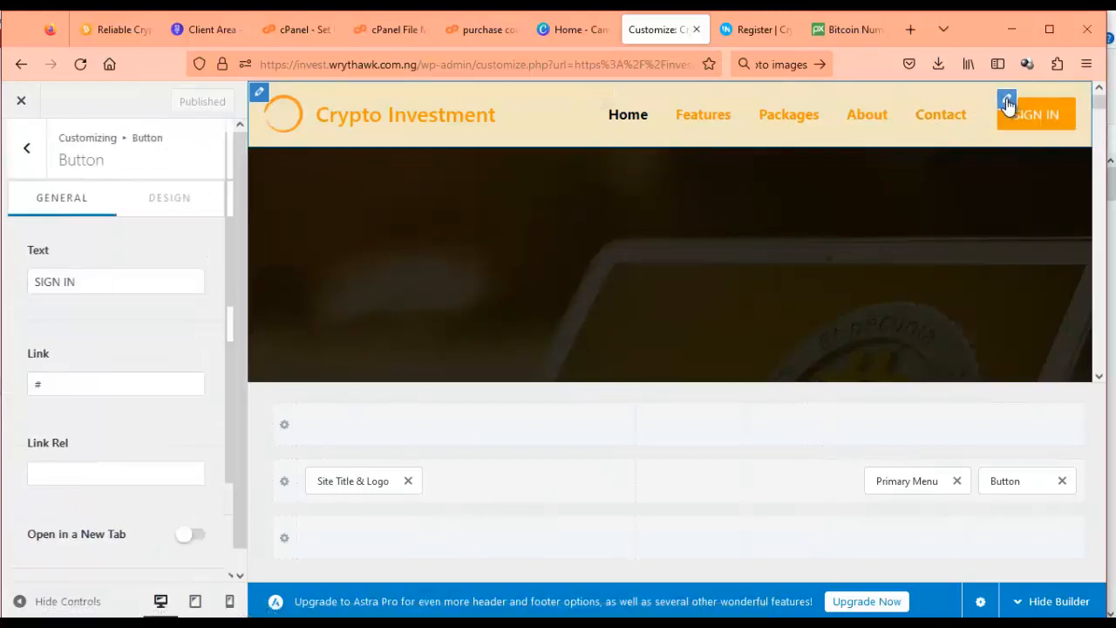
{"action": "left_click", "coordinate": [116, 389]}
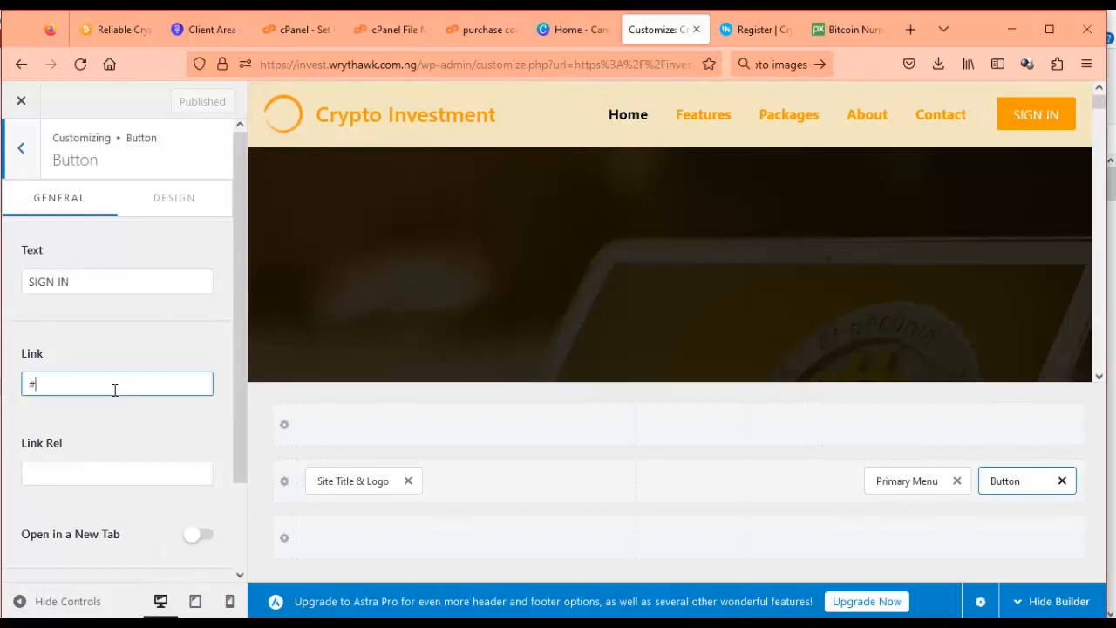
{"action": "double_click", "coordinate": [114, 389]}
{"action": "key", "text": "ctrl+v"}
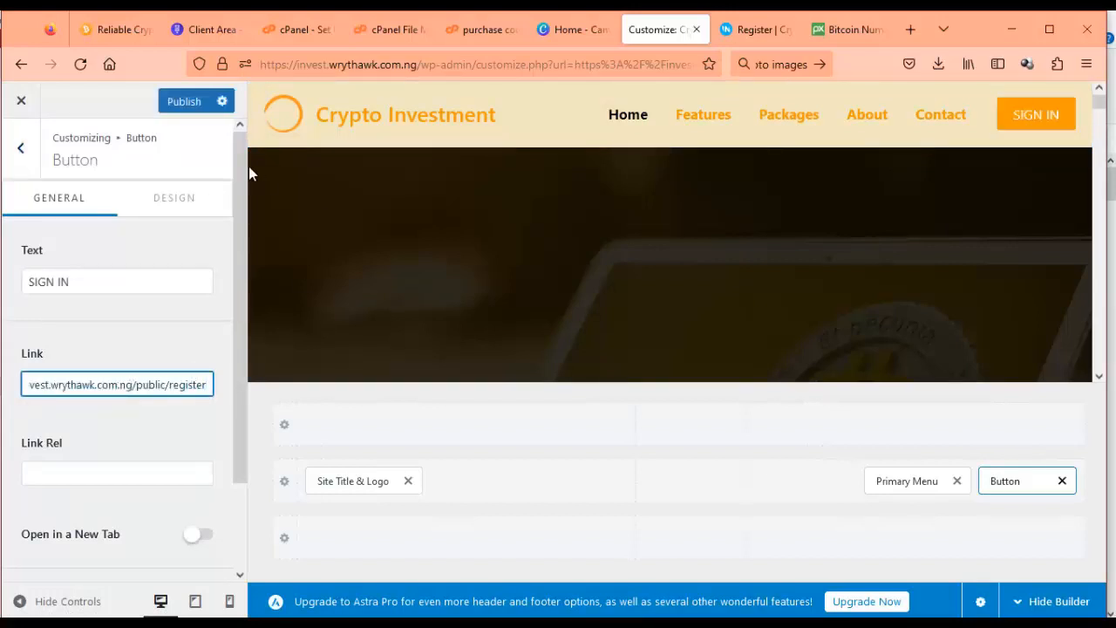
{"action": "left_click", "coordinate": [194, 110]}
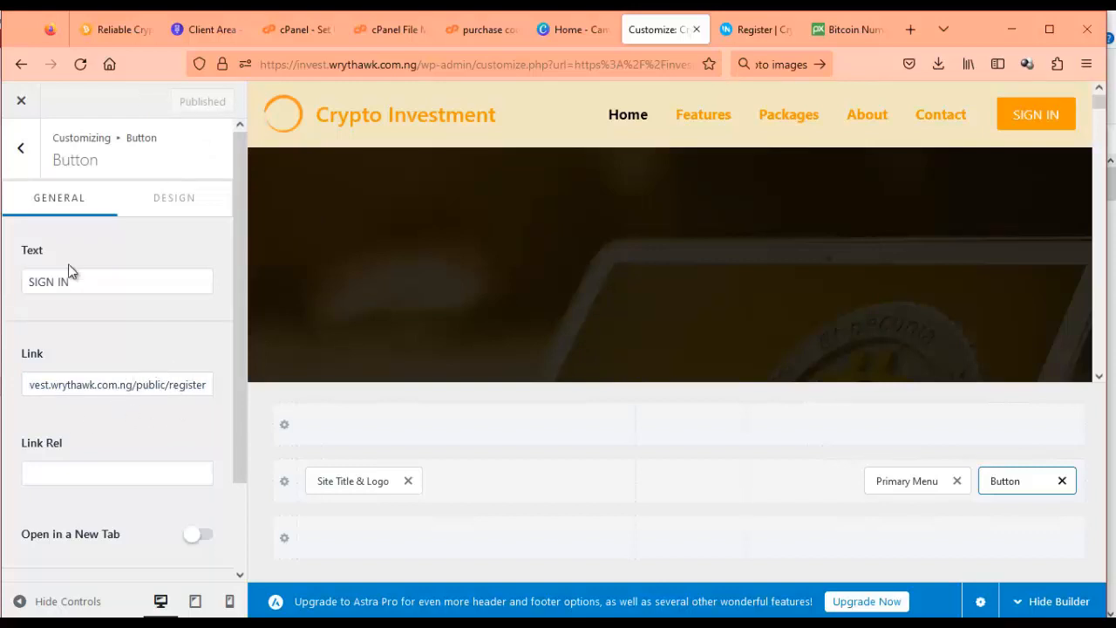
{"action": "left_click", "coordinate": [24, 104]}
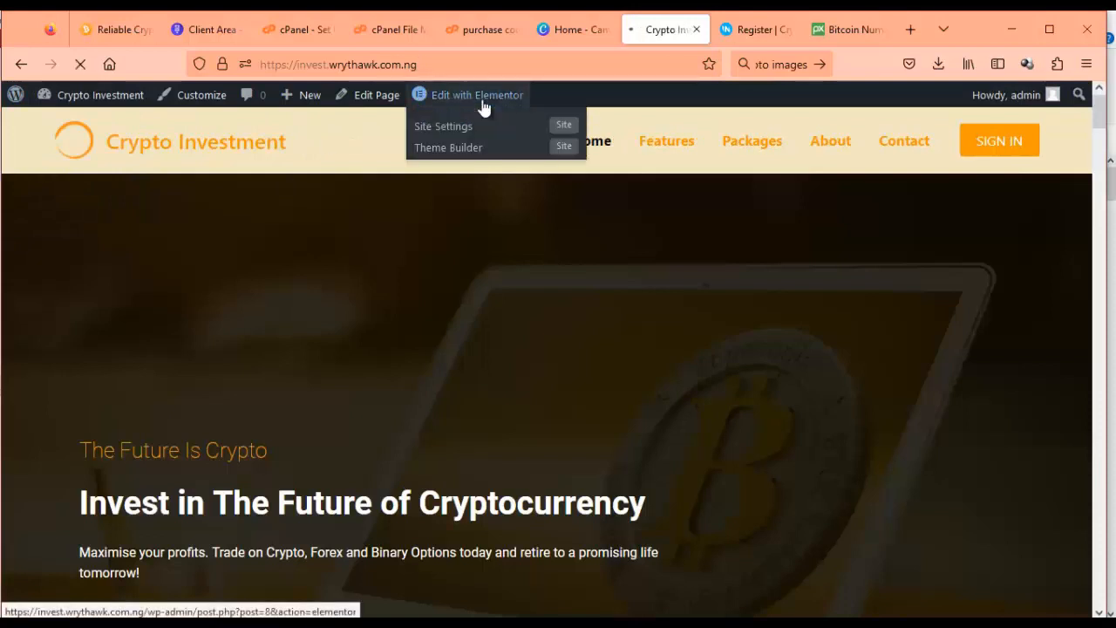
{"action": "left_click", "coordinate": [484, 103]}
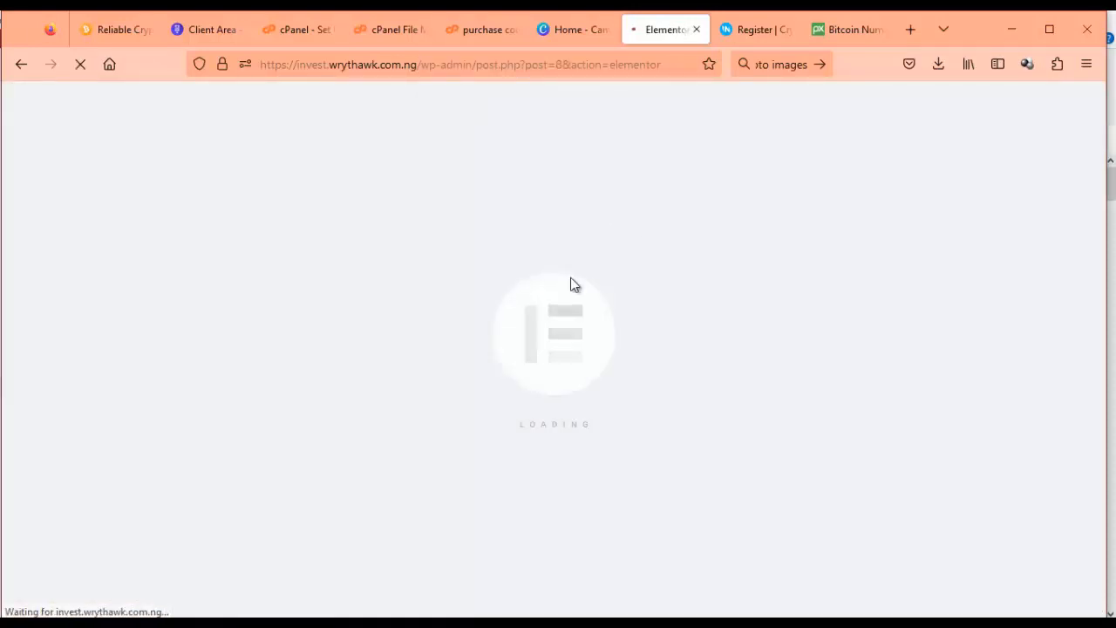
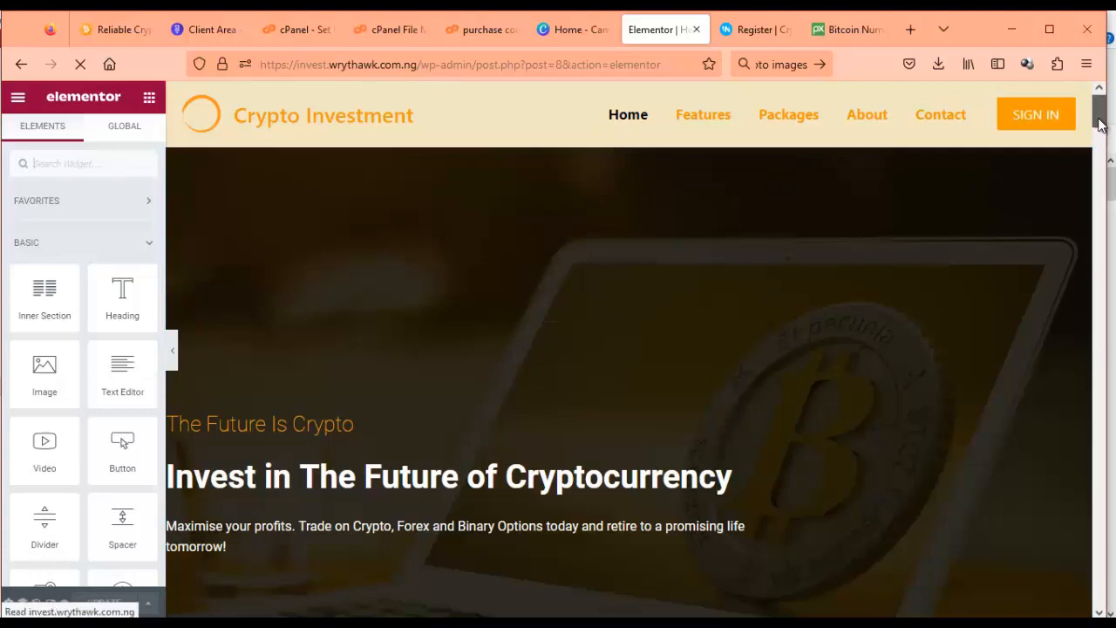
Link the hero Register Now button to the Investorm register URL and Our Package to #packages
{"action": "left_click_drag", "start_coordinate": [1101, 125], "coordinate": [1090, 146]}
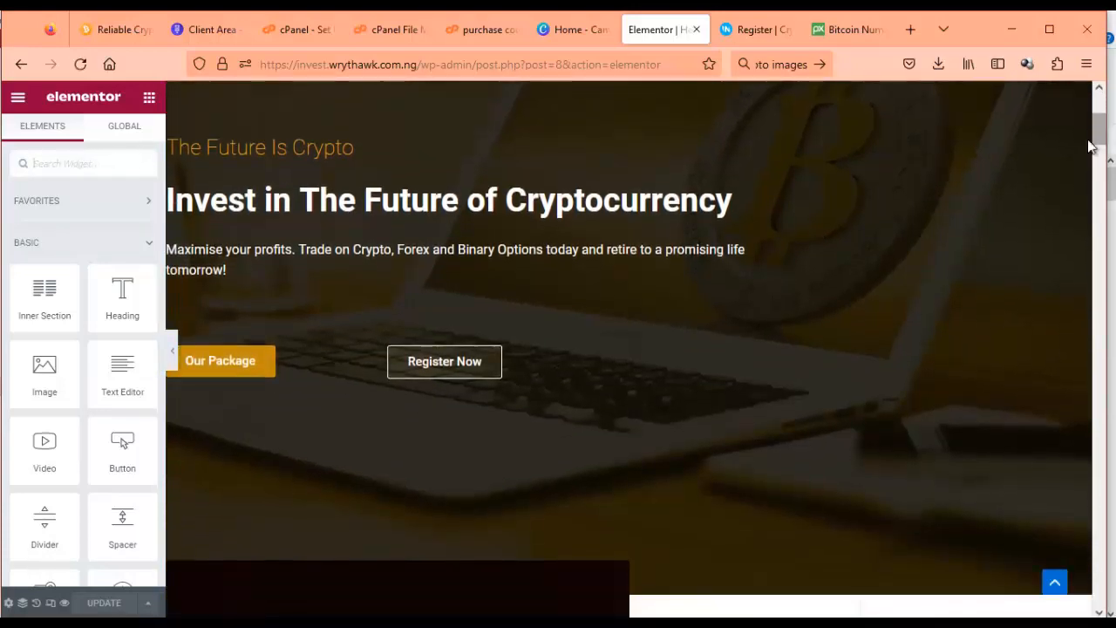
{"action": "left_click", "coordinate": [484, 369]}
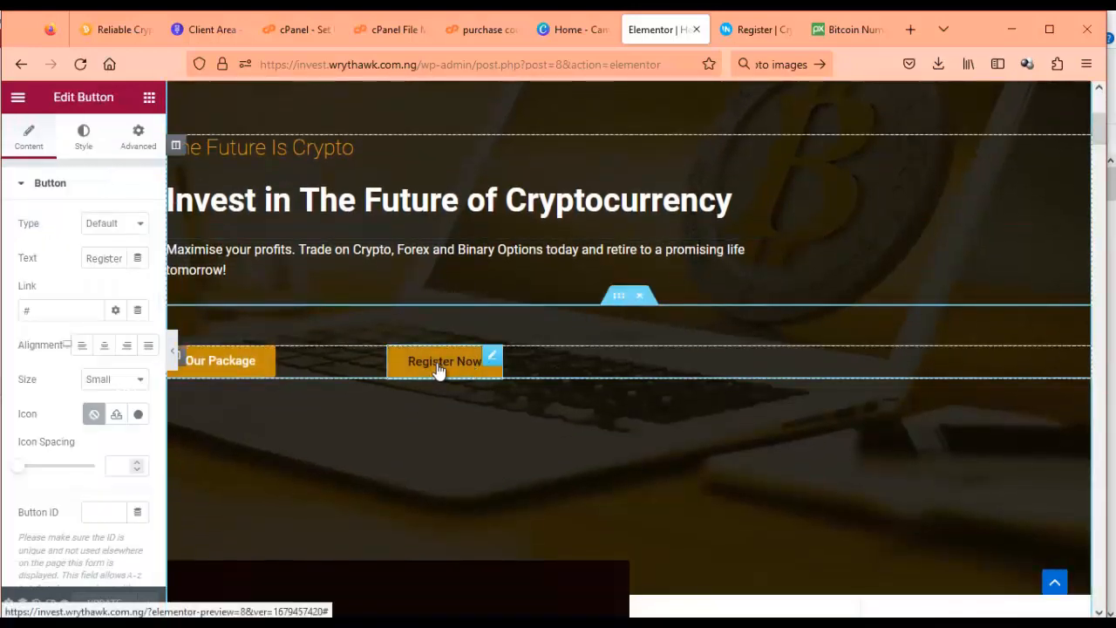
{"action": "double_click", "coordinate": [77, 311]}
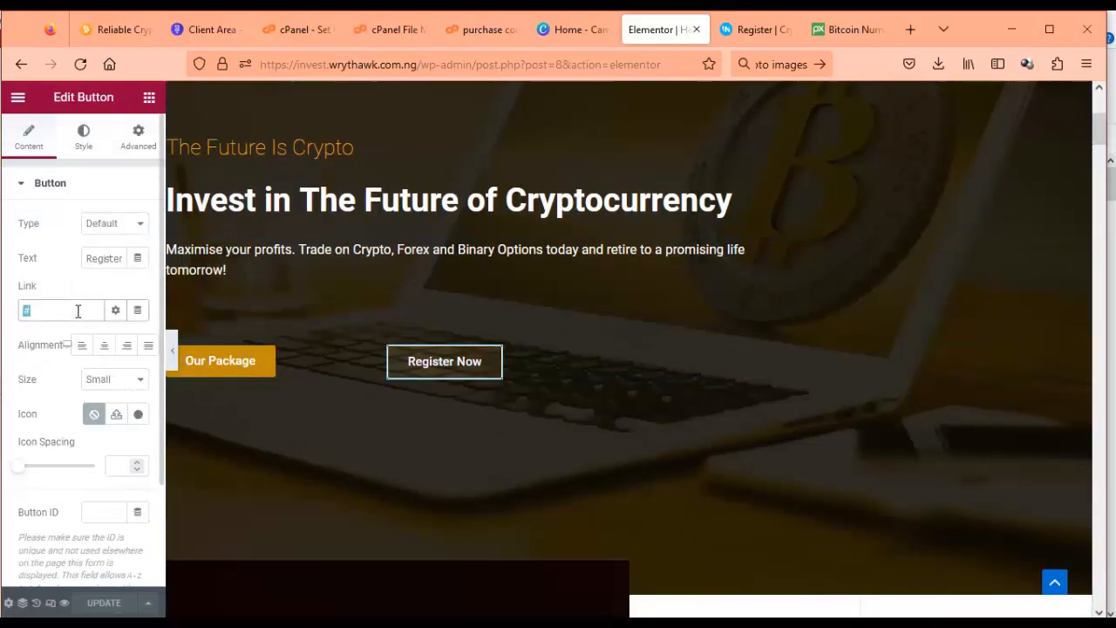
{"action": "key", "text": "ctrl+v"}
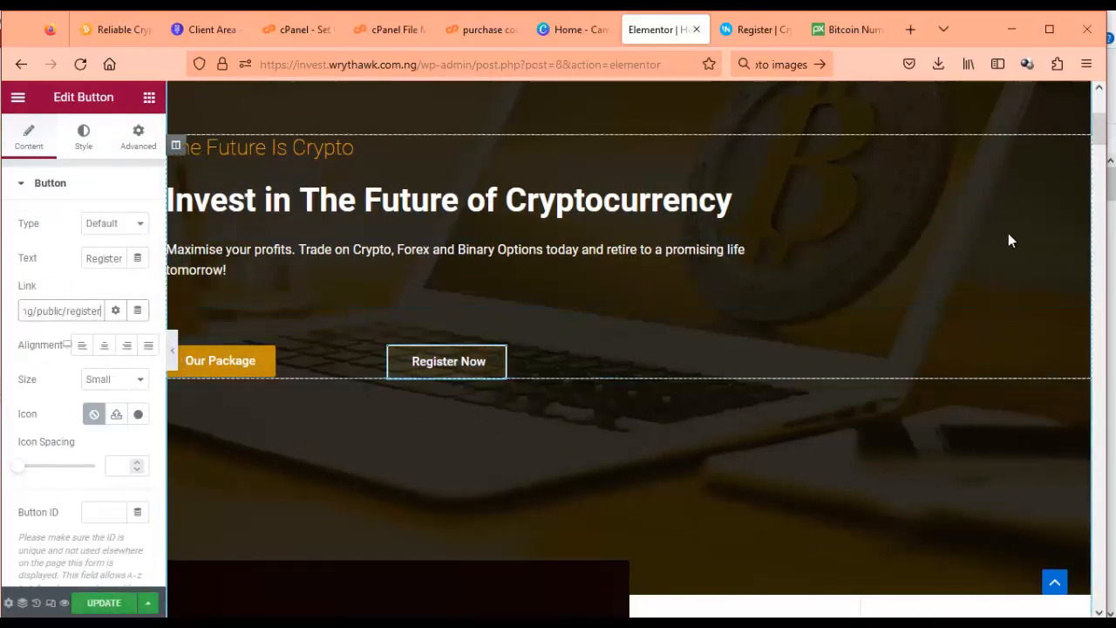
{"action": "left_click", "coordinate": [270, 366]}
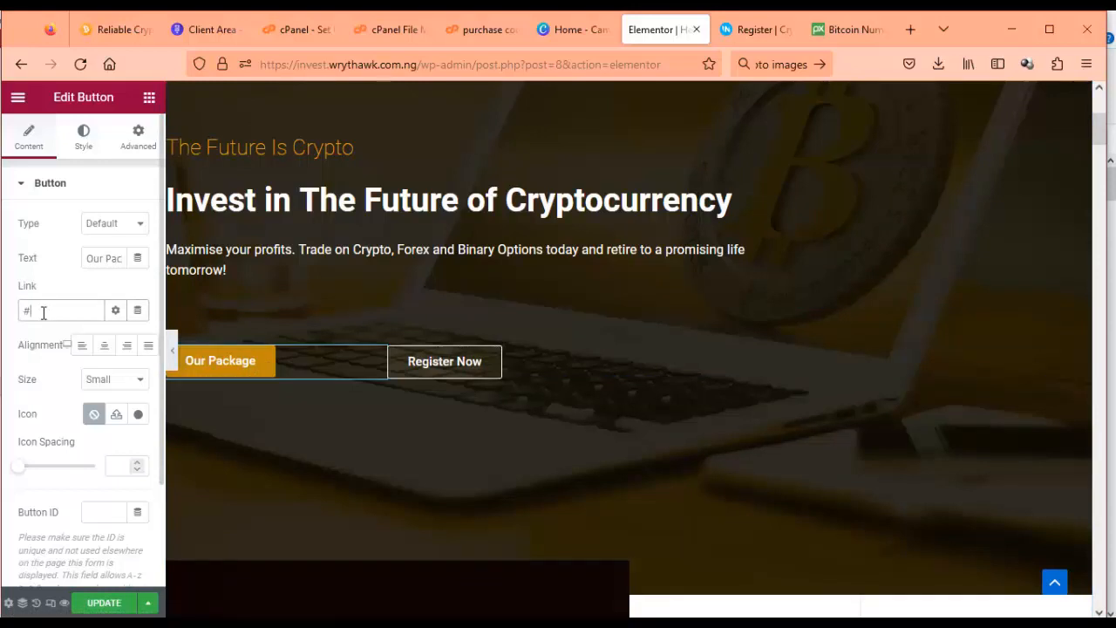
{"action": "type", "text": "ackages"}
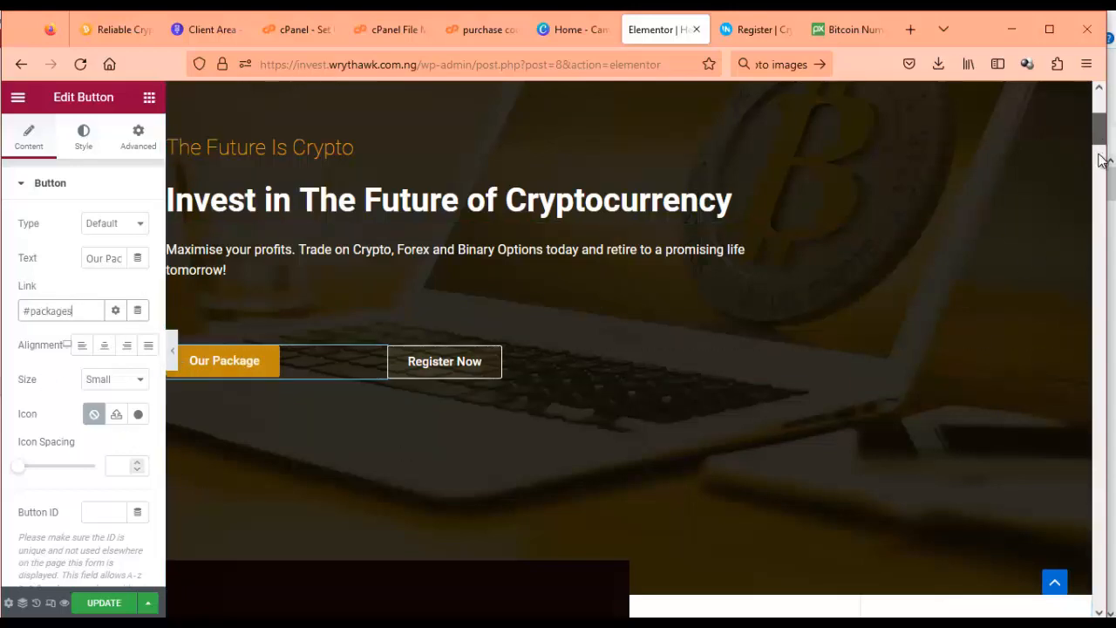
{"action": "left_click_drag", "start_coordinate": [1100, 160], "coordinate": [1101, 178]}
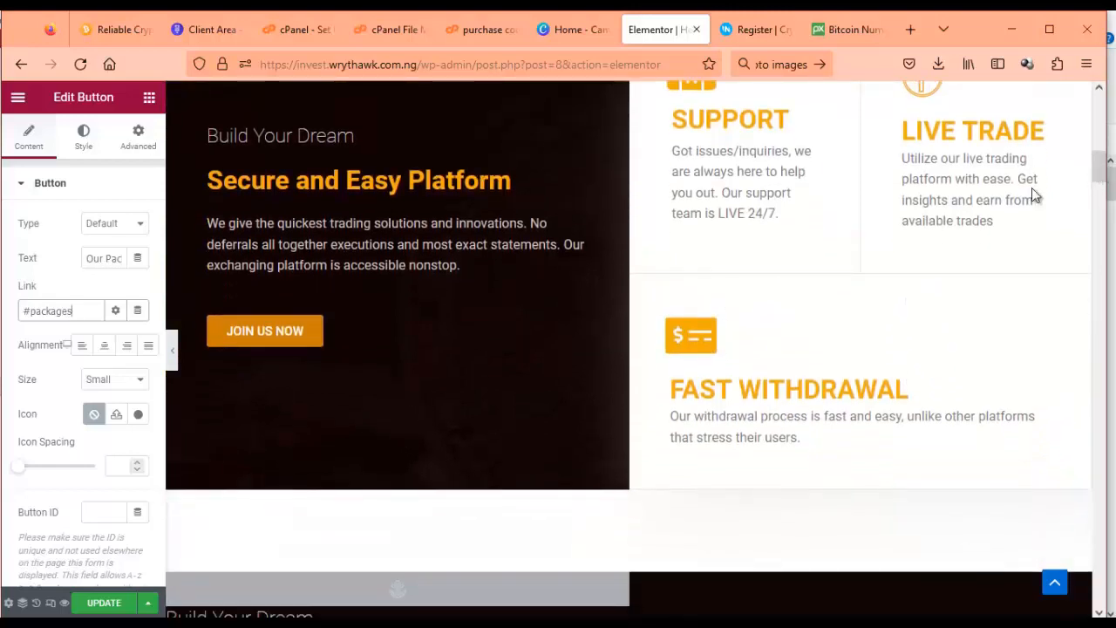
Paste the register URL into the JOIN US NOW and Sustainability Register Now button links
{"action": "left_click", "coordinate": [315, 331]}
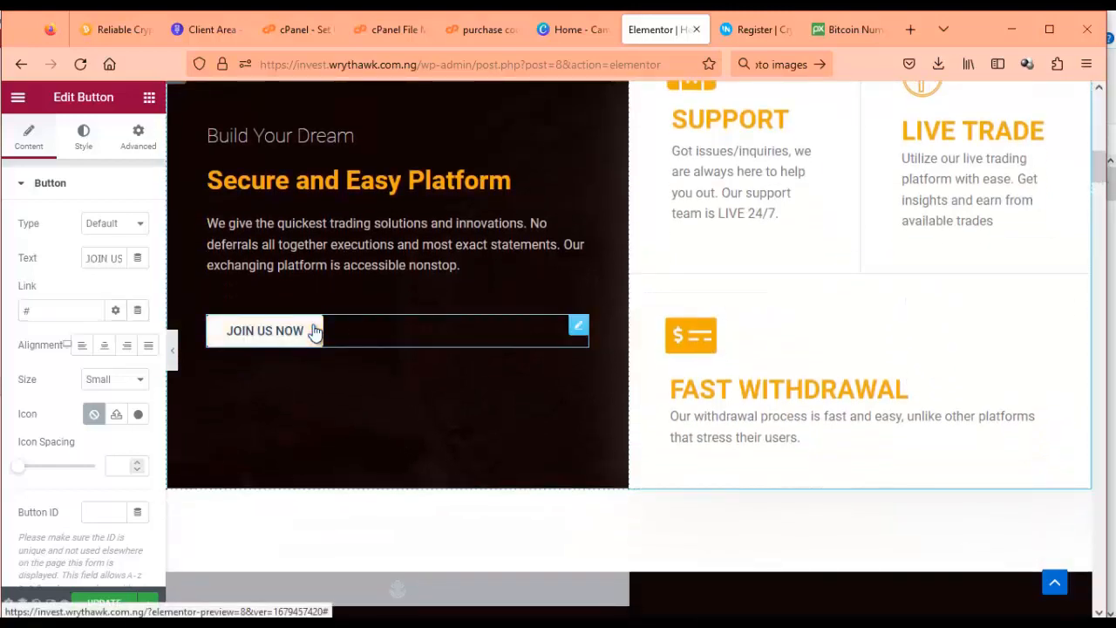
{"action": "left_click", "coordinate": [72, 310]}
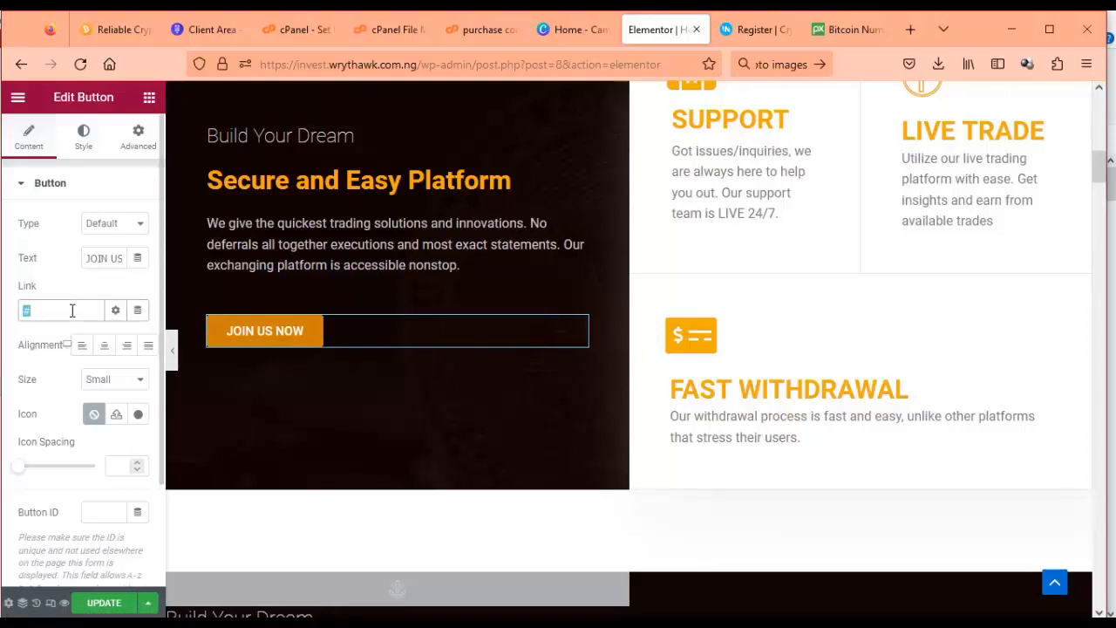
{"action": "key", "text": "ctrl+v"}
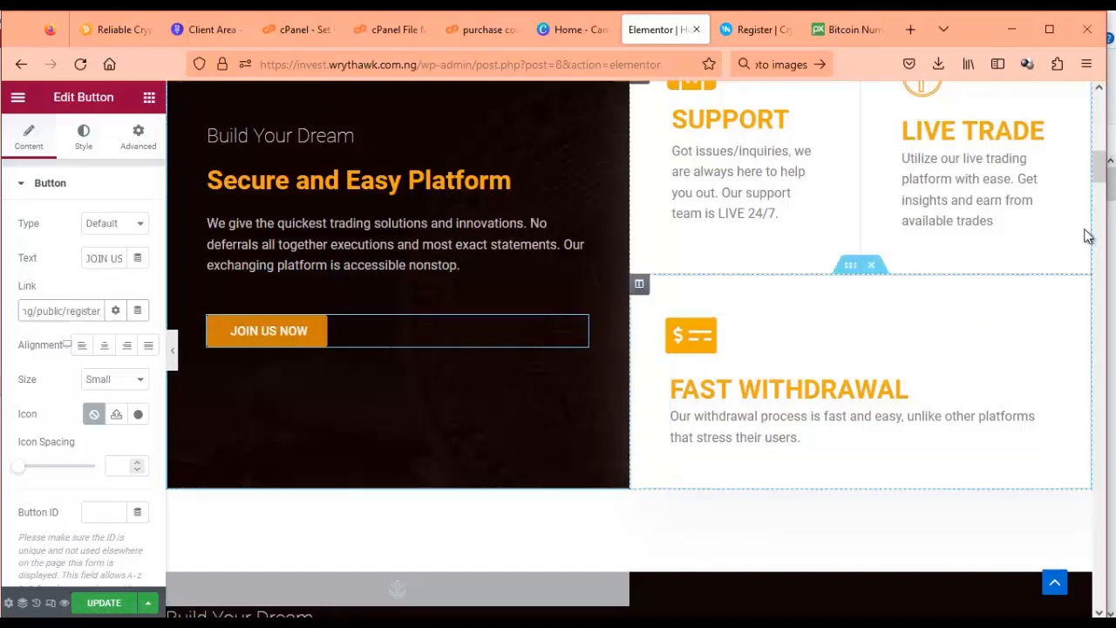
{"action": "left_click_drag", "start_coordinate": [1100, 165], "coordinate": [1113, 262]}
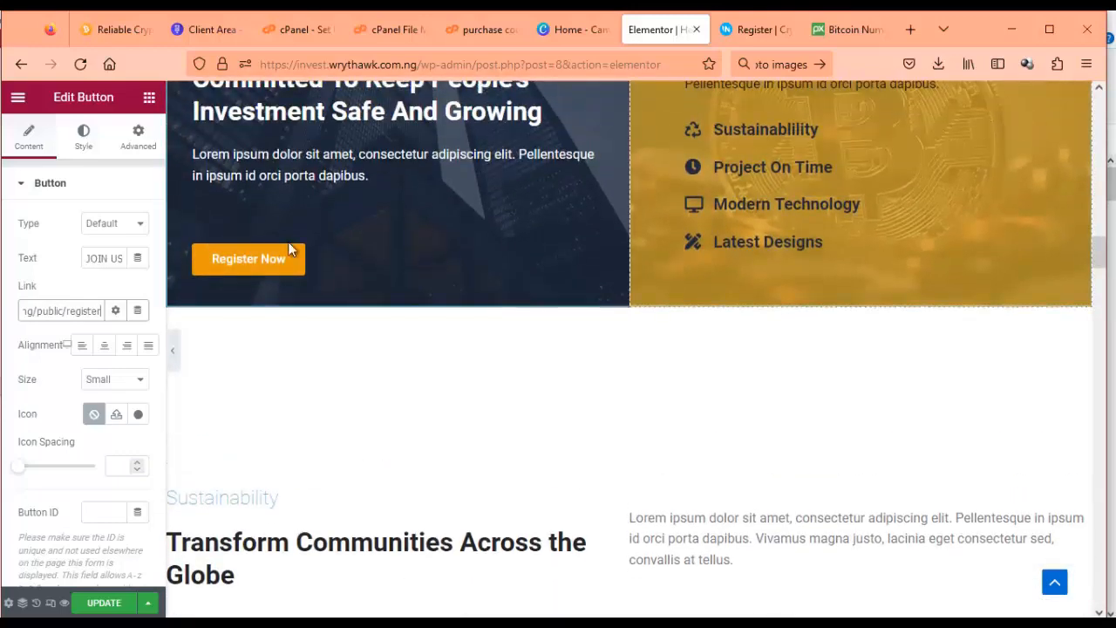
{"action": "left_click", "coordinate": [299, 268]}
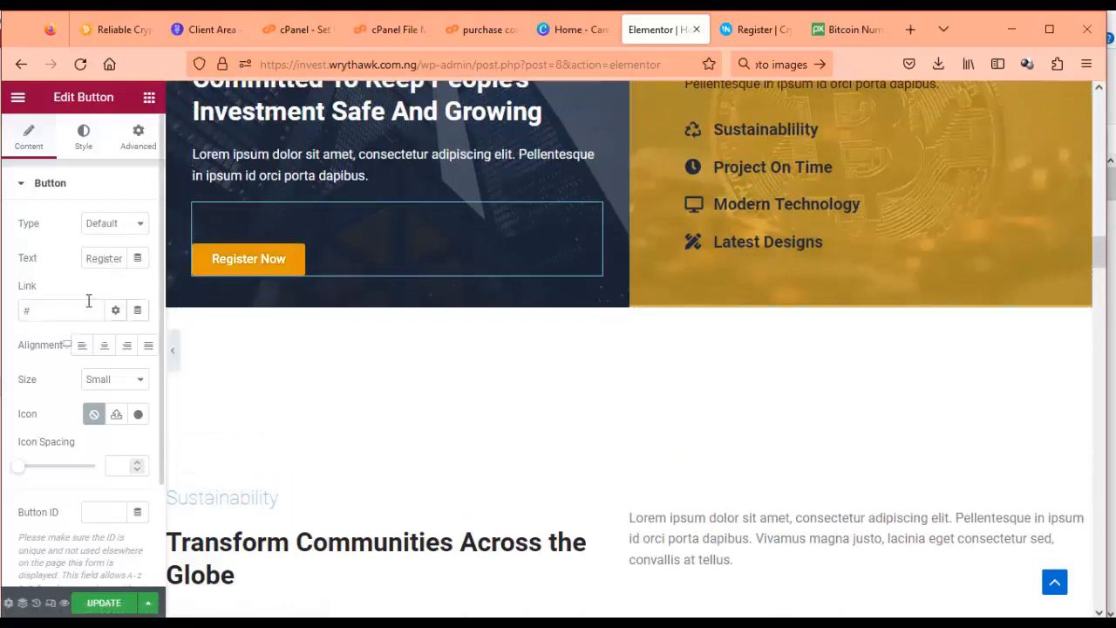
{"action": "key", "text": "ctrl+v"}
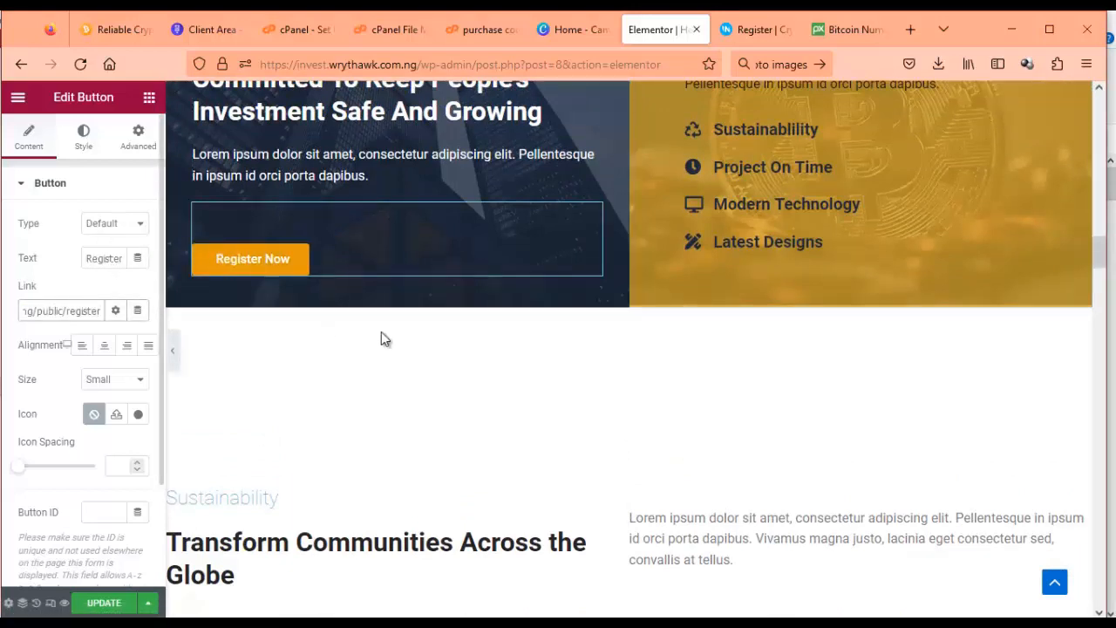
{"action": "scroll", "coordinate": [1065, 235], "scroll_direction": "down", "scroll_amount": 8}
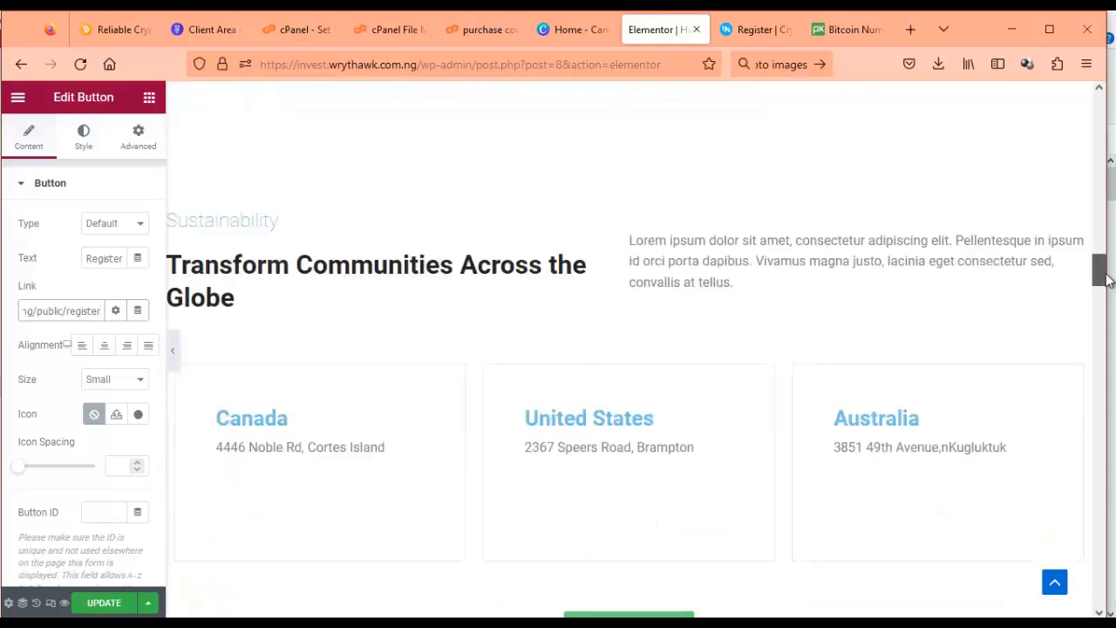
{"action": "scroll", "coordinate": [1066, 235], "scroll_direction": "down", "scroll_amount": 15}
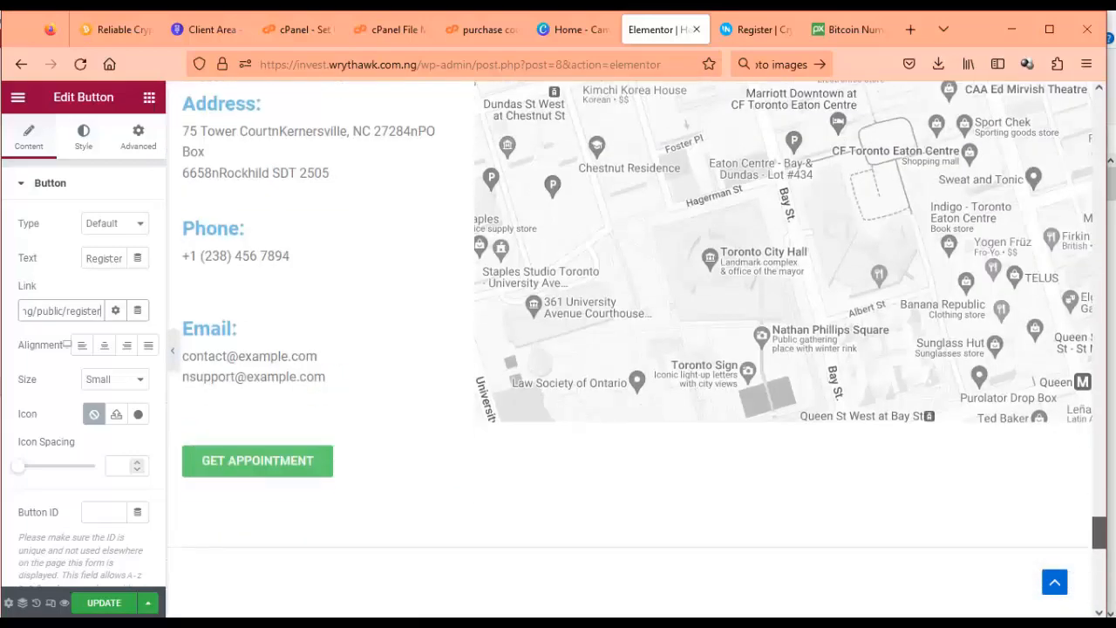
{"action": "left_click_drag", "start_coordinate": [1099, 527], "coordinate": [1108, 35]}
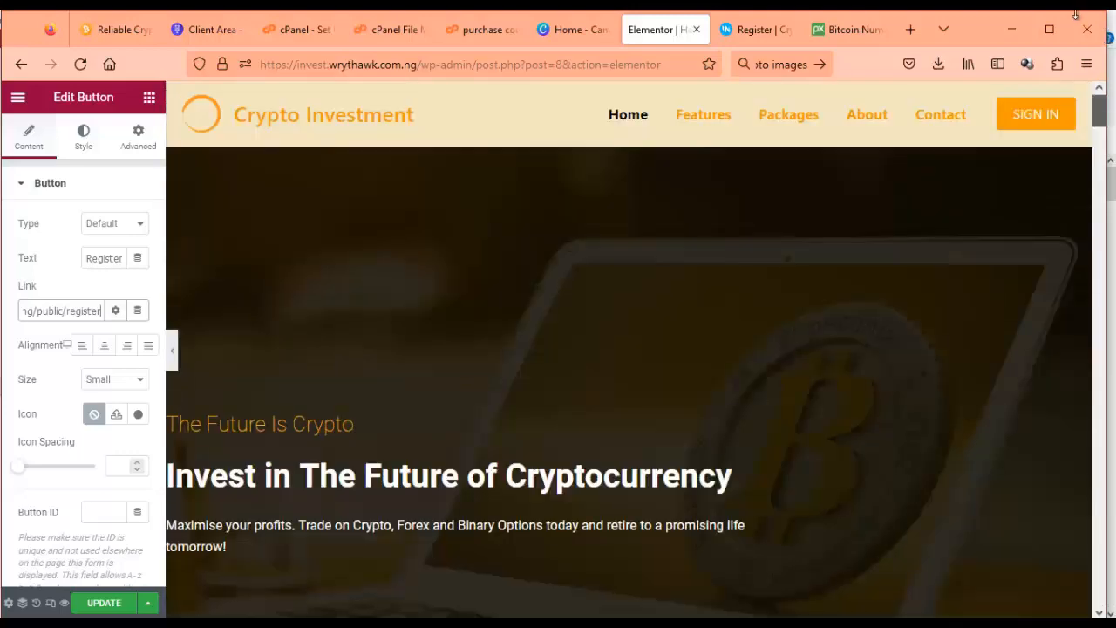
Update the homepage, then go from Investorm's Register page to Sign in and copy its login URL
{"action": "left_click", "coordinate": [115, 607]}
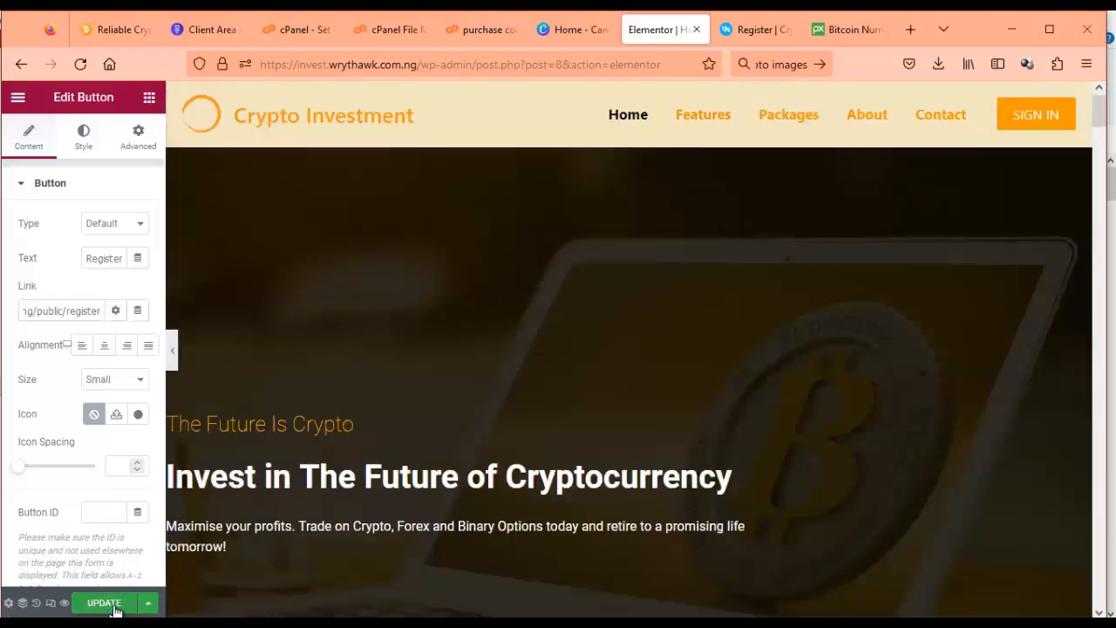
{"action": "left_click", "coordinate": [758, 30]}
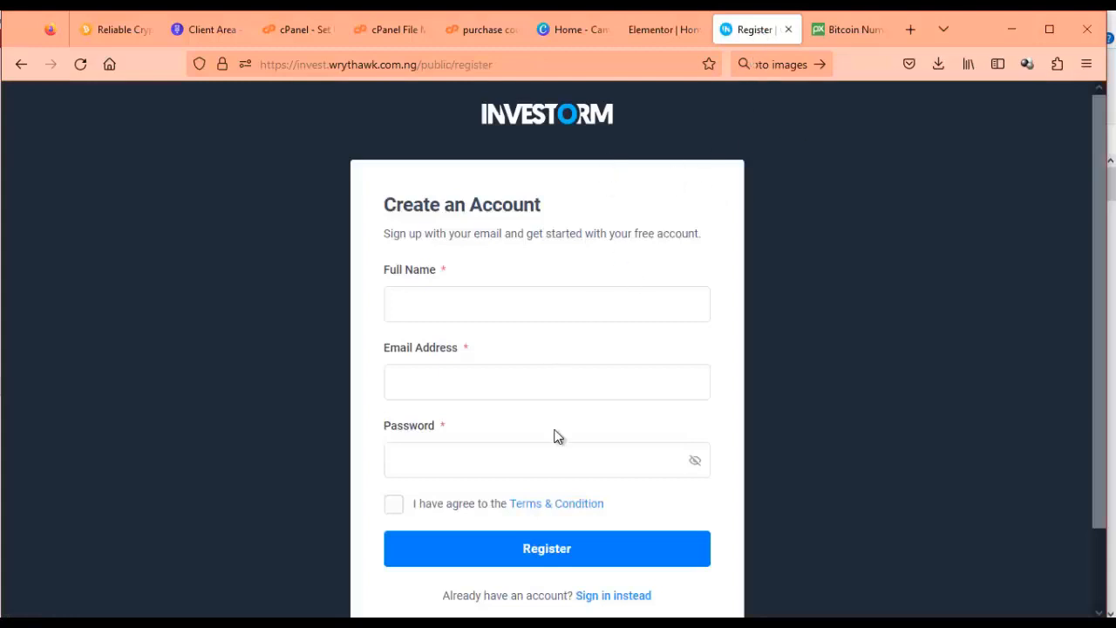
{"action": "left_click", "coordinate": [618, 600]}
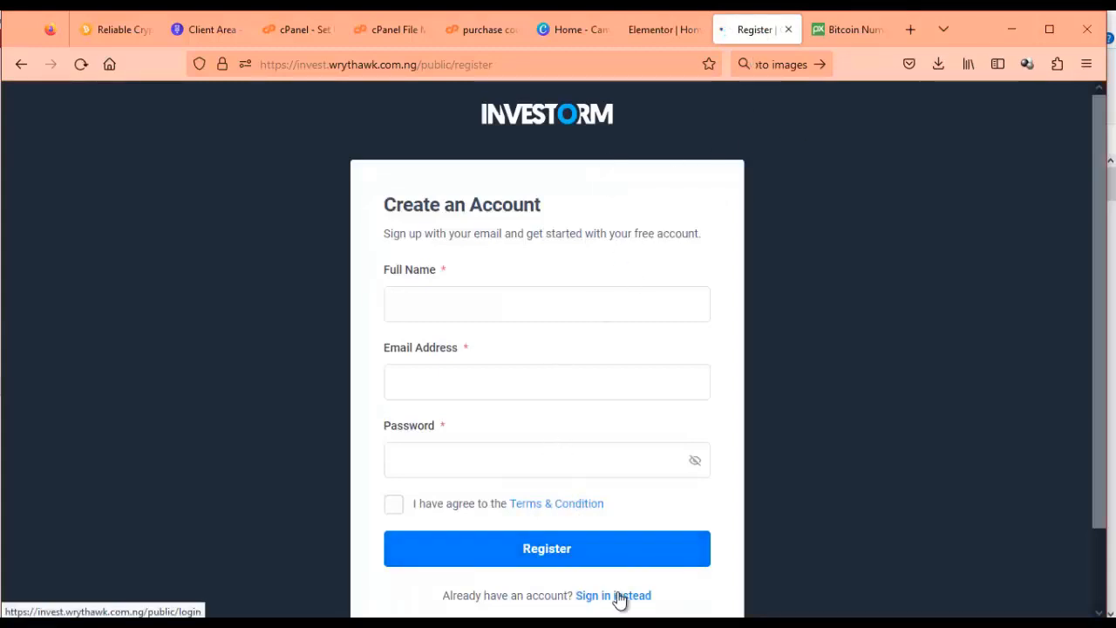
{"action": "left_click", "coordinate": [494, 64]}
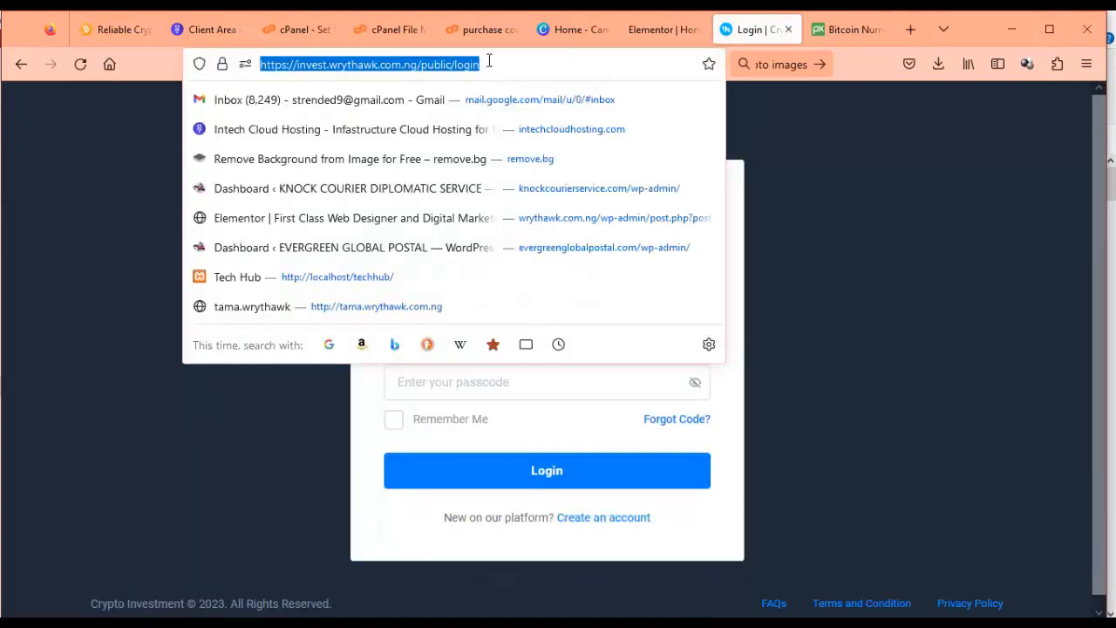
{"action": "left_click", "coordinate": [634, 32]}
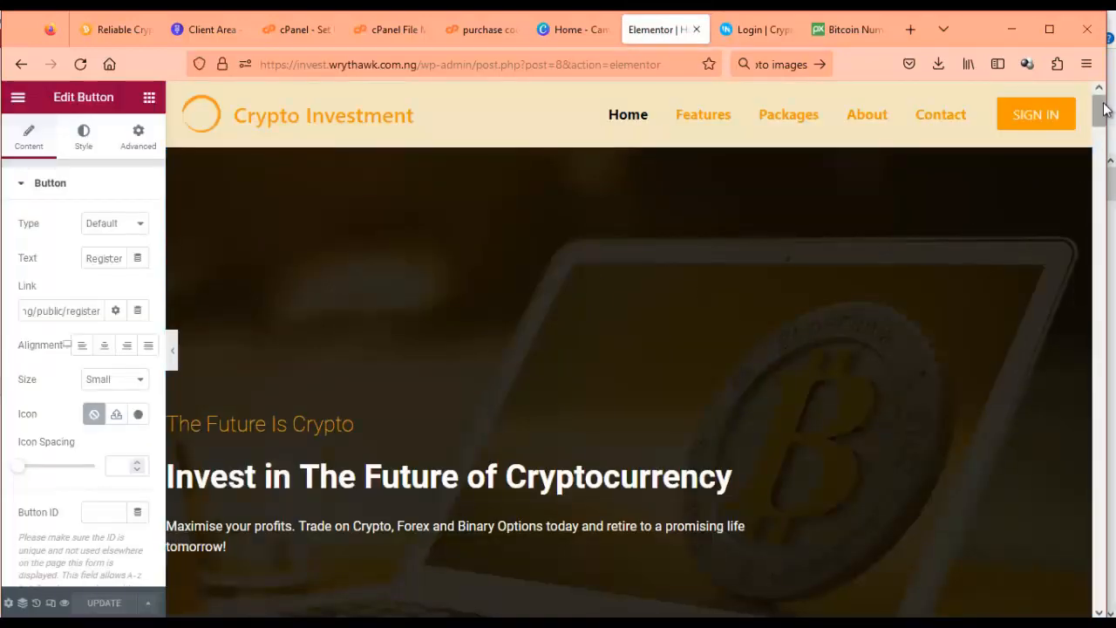
Link the first pricing card's Choose Plan button to the Investorm login URL
{"action": "left_click_drag", "start_coordinate": [1106, 110], "coordinate": [1108, 231]}
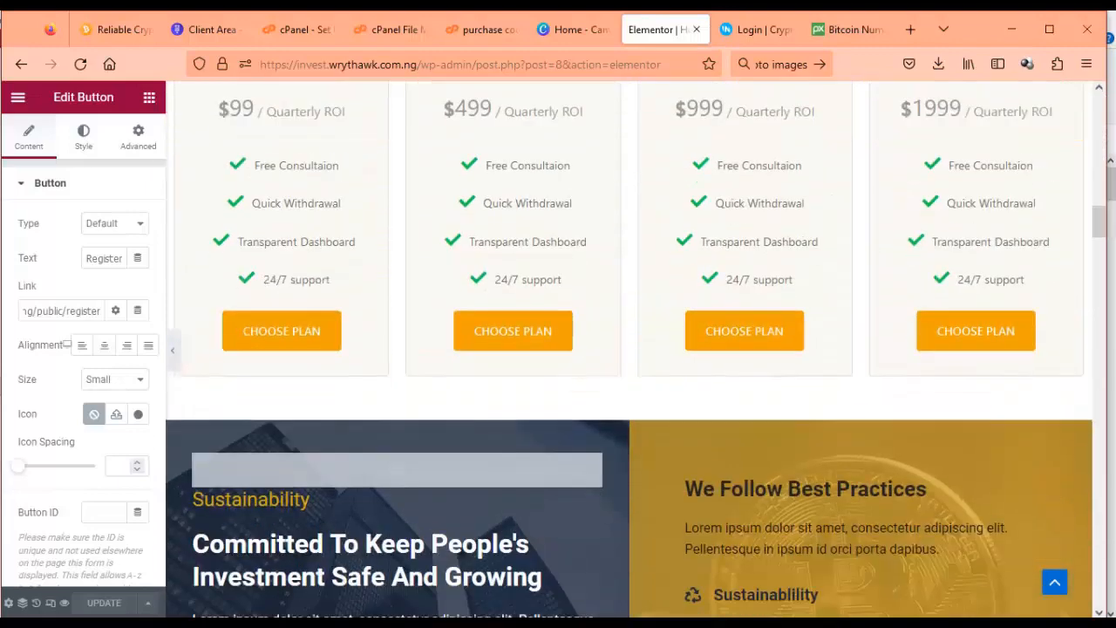
{"action": "left_click", "coordinate": [297, 346]}
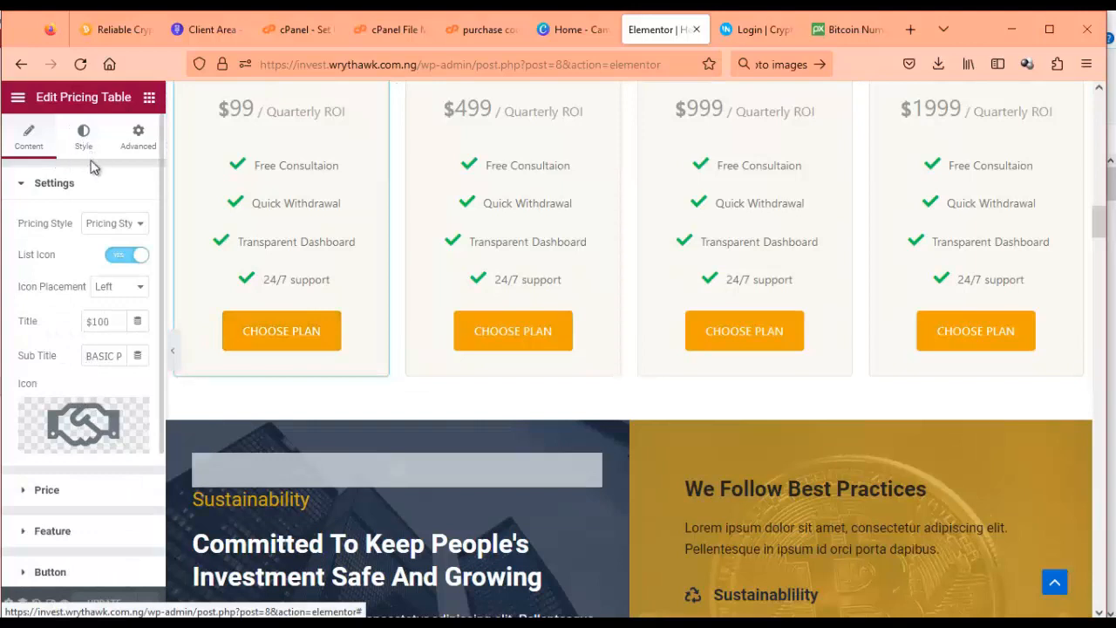
{"action": "left_click", "coordinate": [21, 187]}
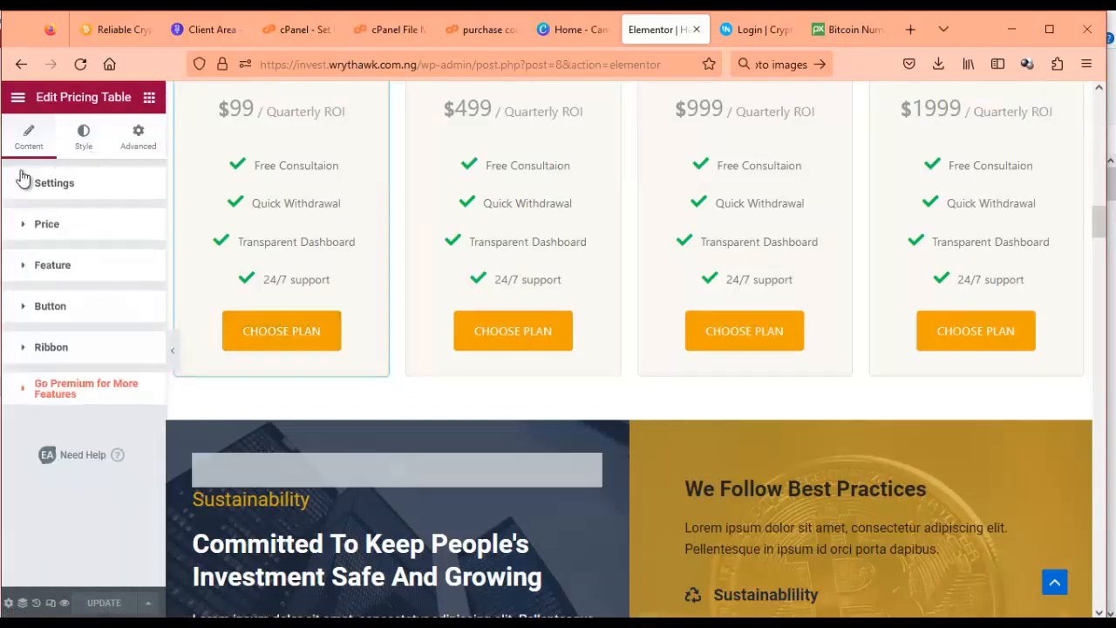
{"action": "left_click", "coordinate": [36, 314]}
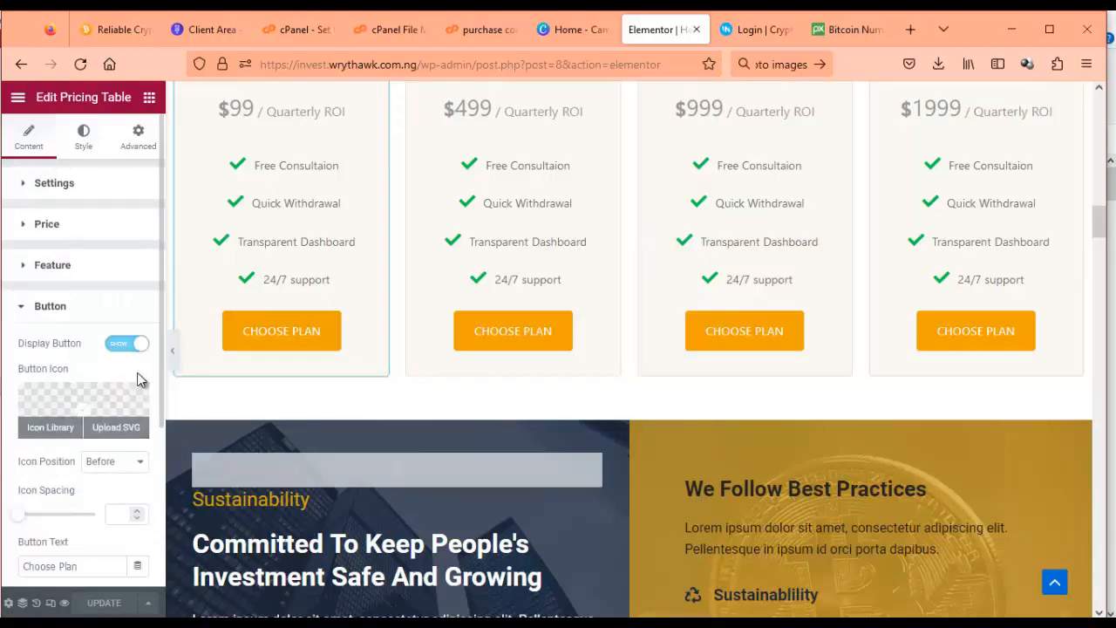
{"action": "left_click_drag", "start_coordinate": [163, 361], "coordinate": [170, 468]}
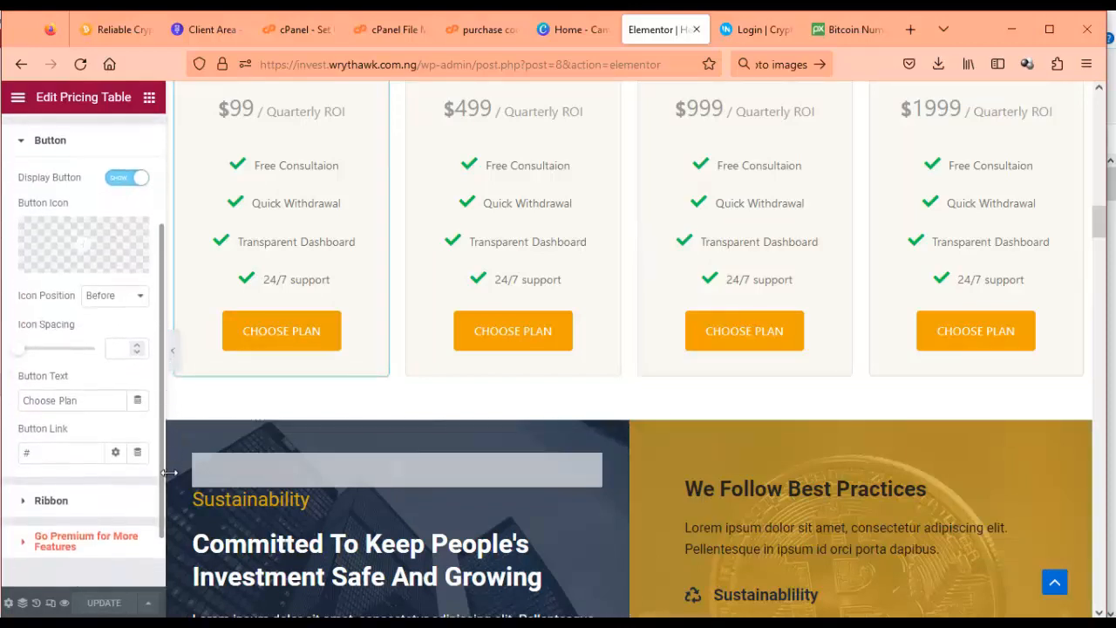
{"action": "left_click", "coordinate": [46, 443]}
{"action": "key", "text": "ctrl+a"}
{"action": "key", "text": "ctrl+v"}
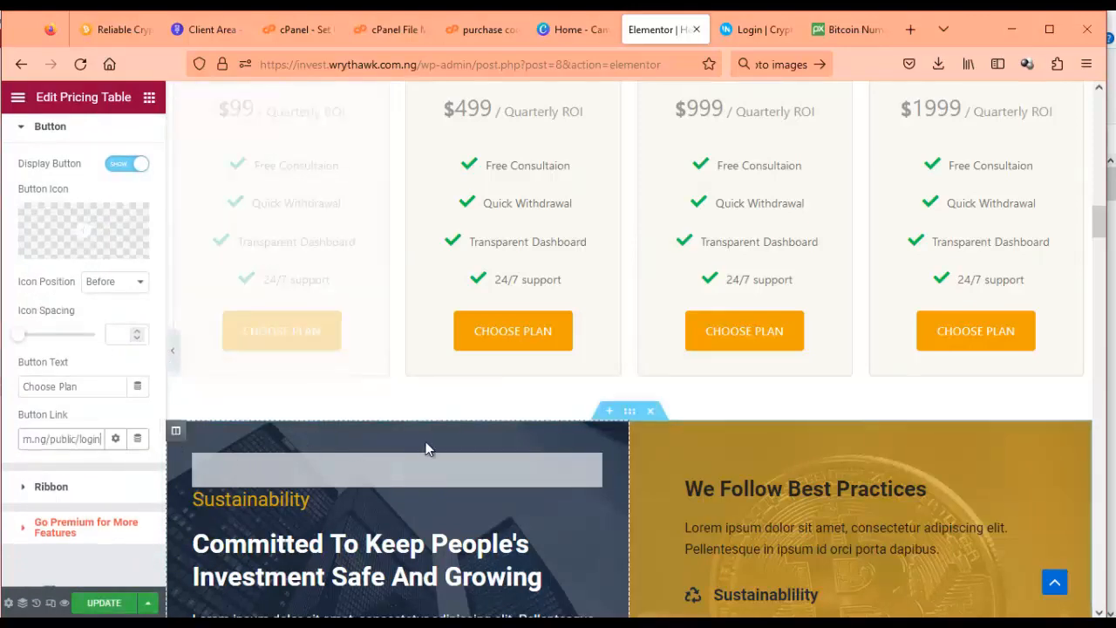
Paste the login URL into the $499 card's Choose Plan button link
{"action": "left_click", "coordinate": [480, 345]}
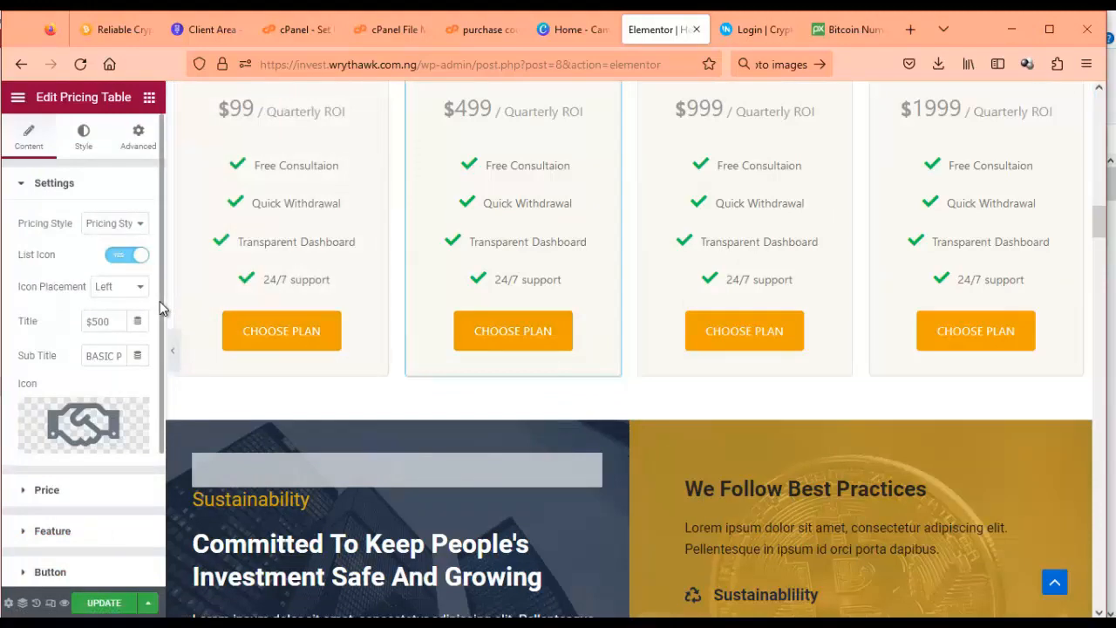
{"action": "scroll", "coordinate": [136, 441], "scroll_direction": "down", "scroll_amount": 2}
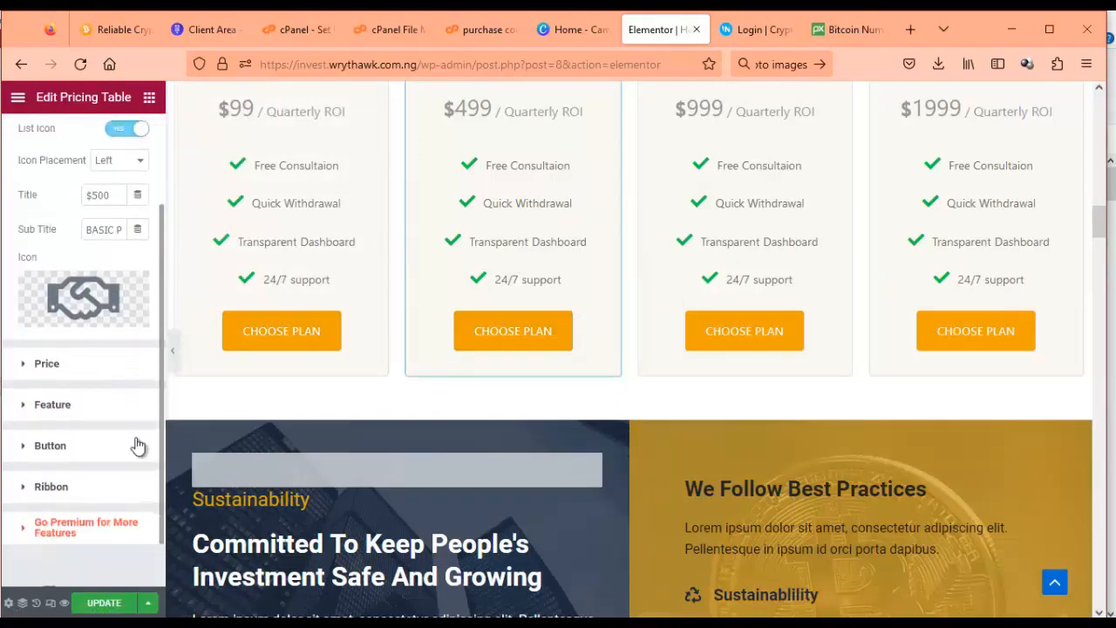
{"action": "left_click", "coordinate": [22, 394]}
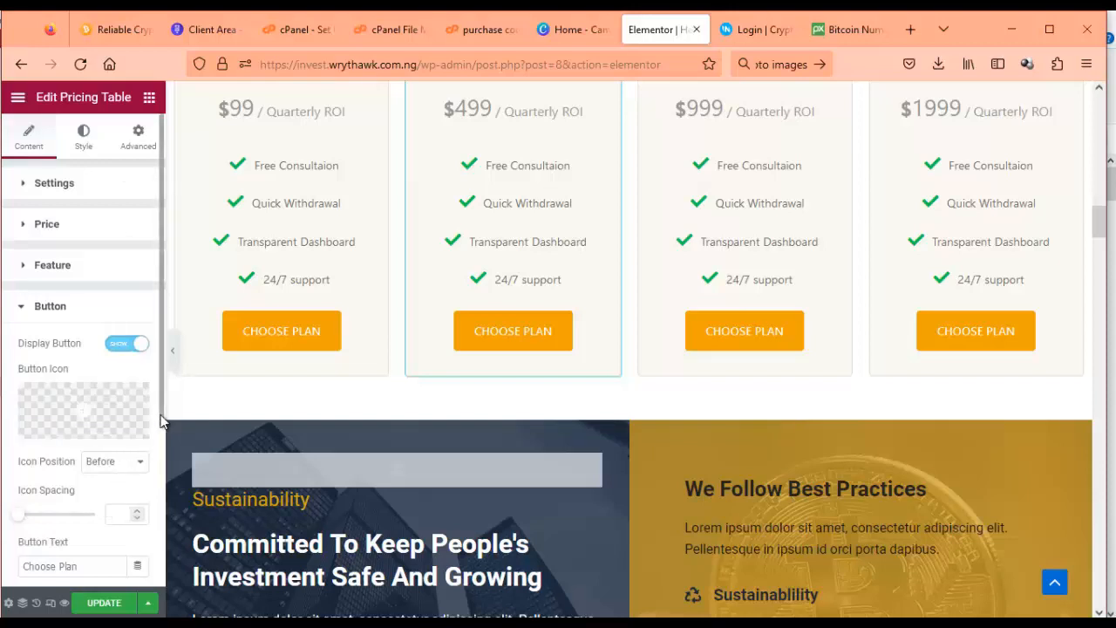
{"action": "scroll", "coordinate": [157, 429], "scroll_direction": "down", "scroll_amount": 2}
{"action": "scroll", "coordinate": [88, 506], "scroll_direction": "down", "scroll_amount": 2}
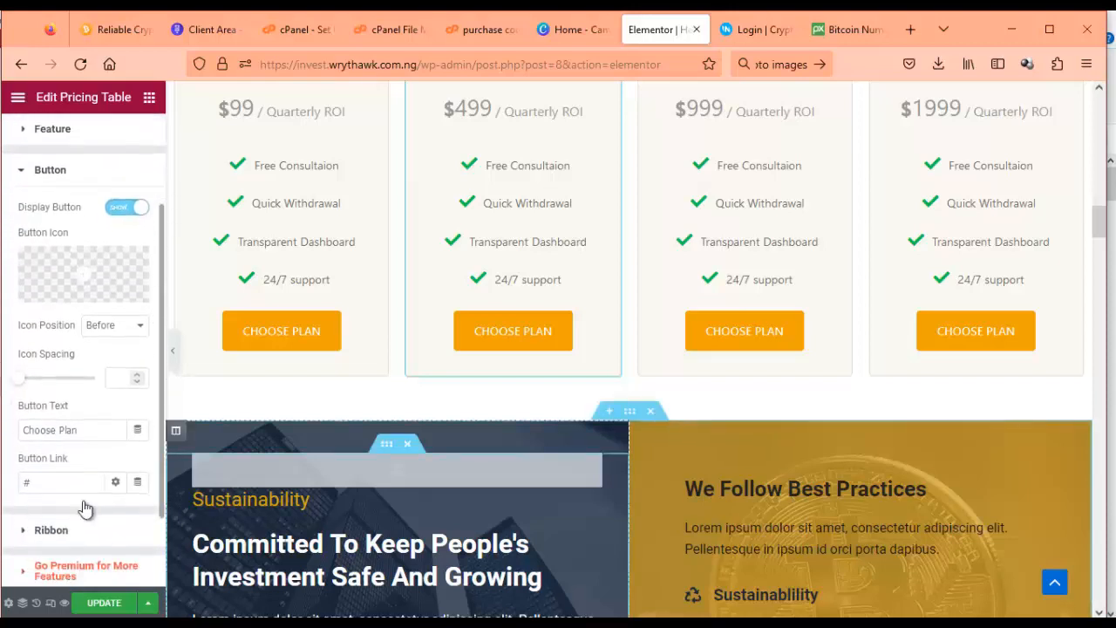
{"action": "double_click", "coordinate": [55, 493]}
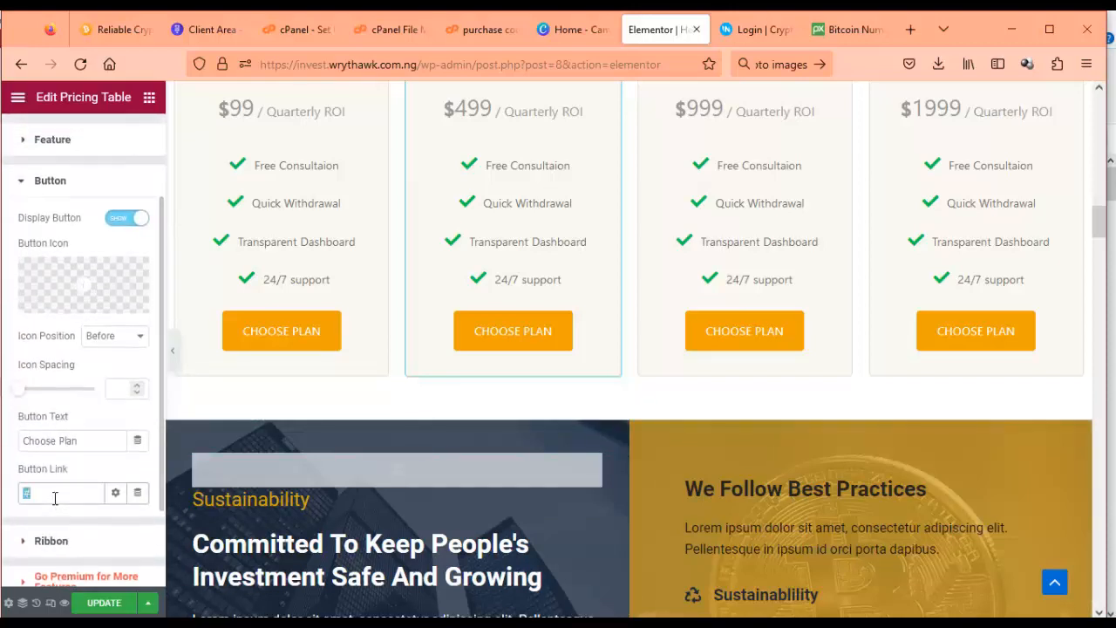
{"action": "key", "text": "ctrl+v"}
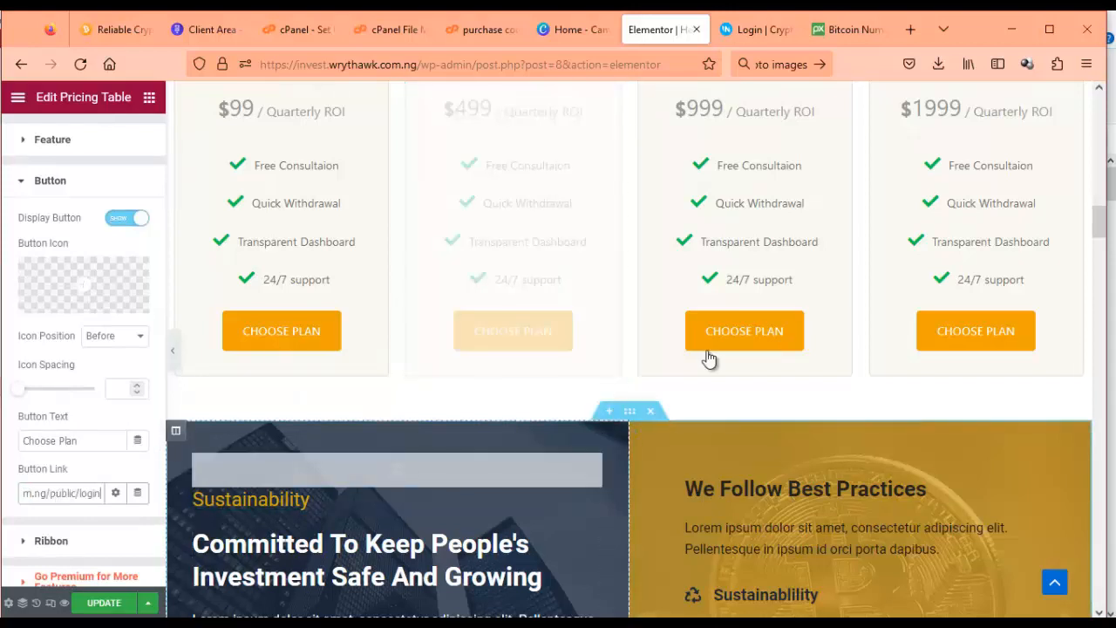
Paste the login URL into the $999 card's Choose Plan button link
{"action": "left_click", "coordinate": [732, 344]}
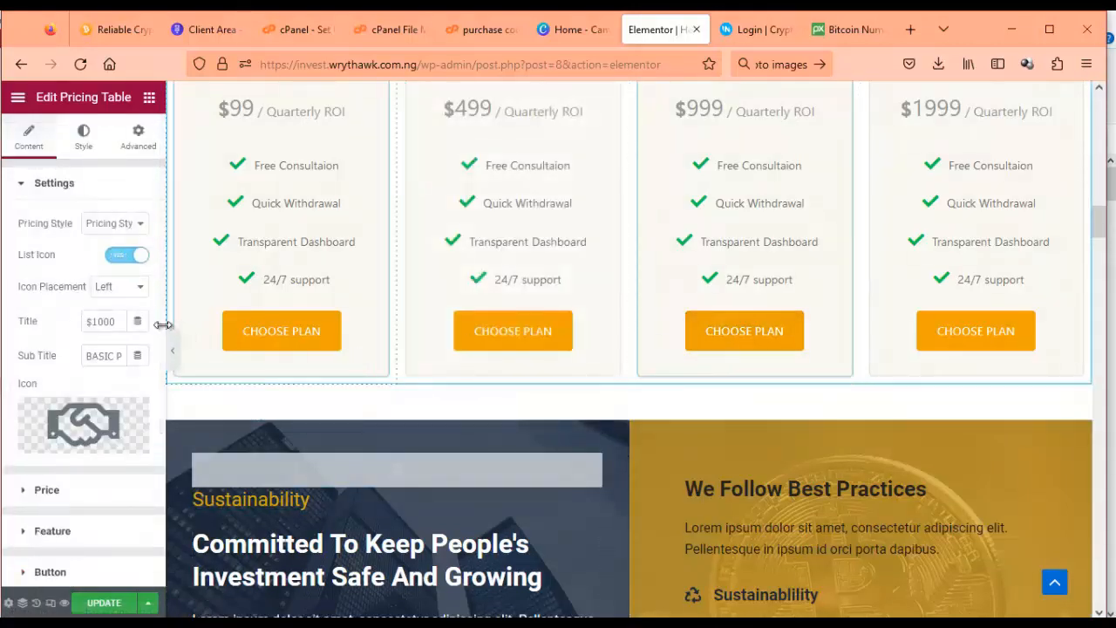
{"action": "scroll", "coordinate": [162, 326], "scroll_direction": "down", "scroll_amount": 4}
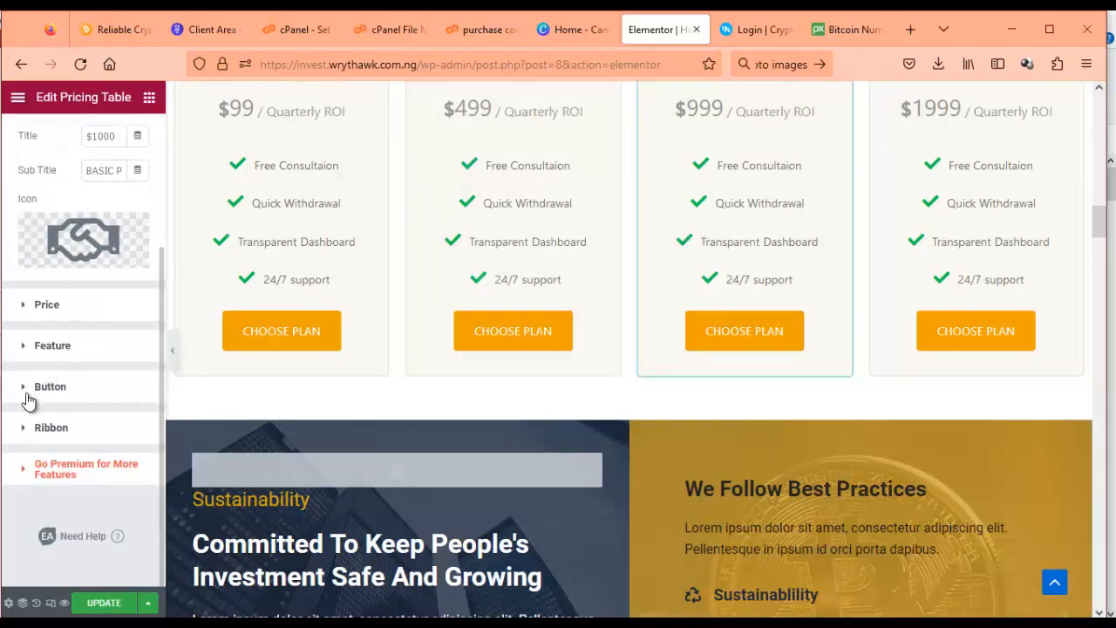
{"action": "left_click", "coordinate": [26, 395]}
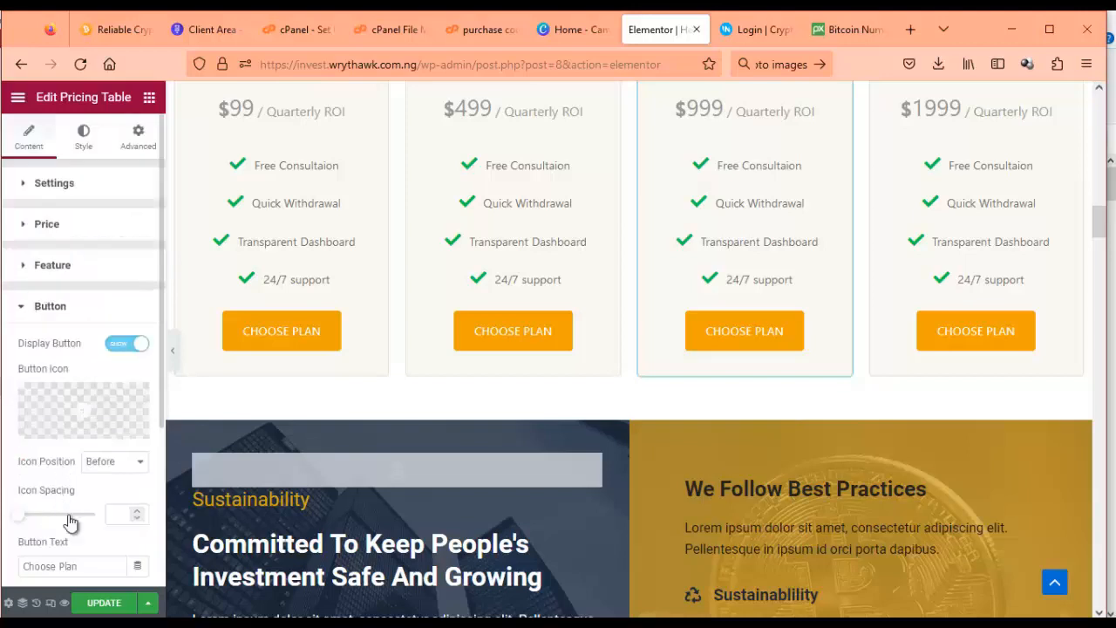
{"action": "scroll", "coordinate": [163, 427], "scroll_direction": "down", "scroll_amount": 3}
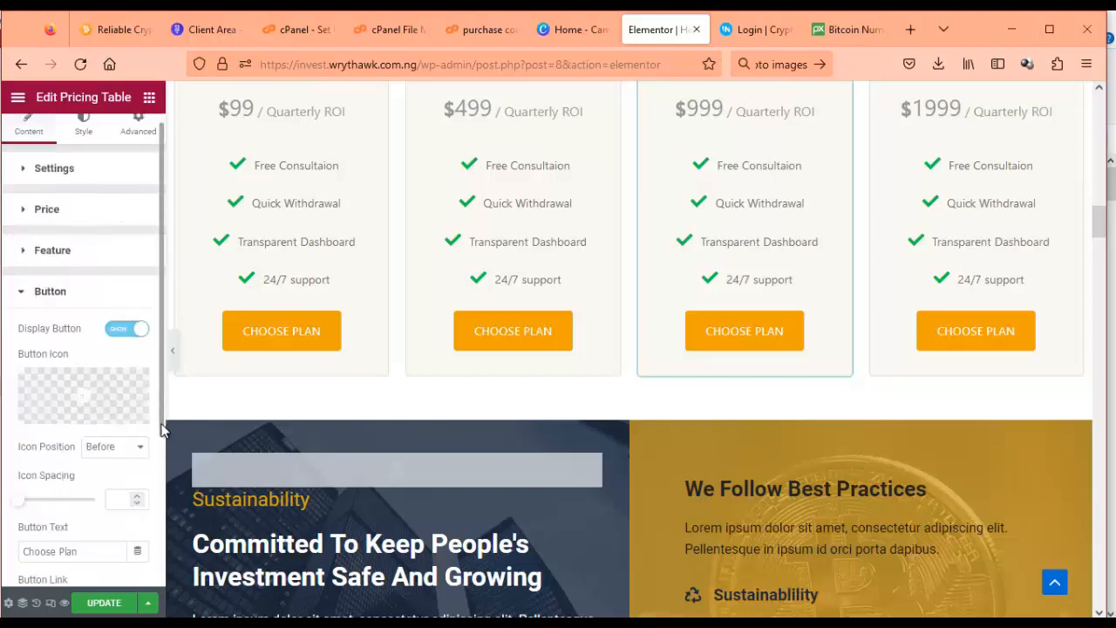
{"action": "left_click", "coordinate": [56, 471]}
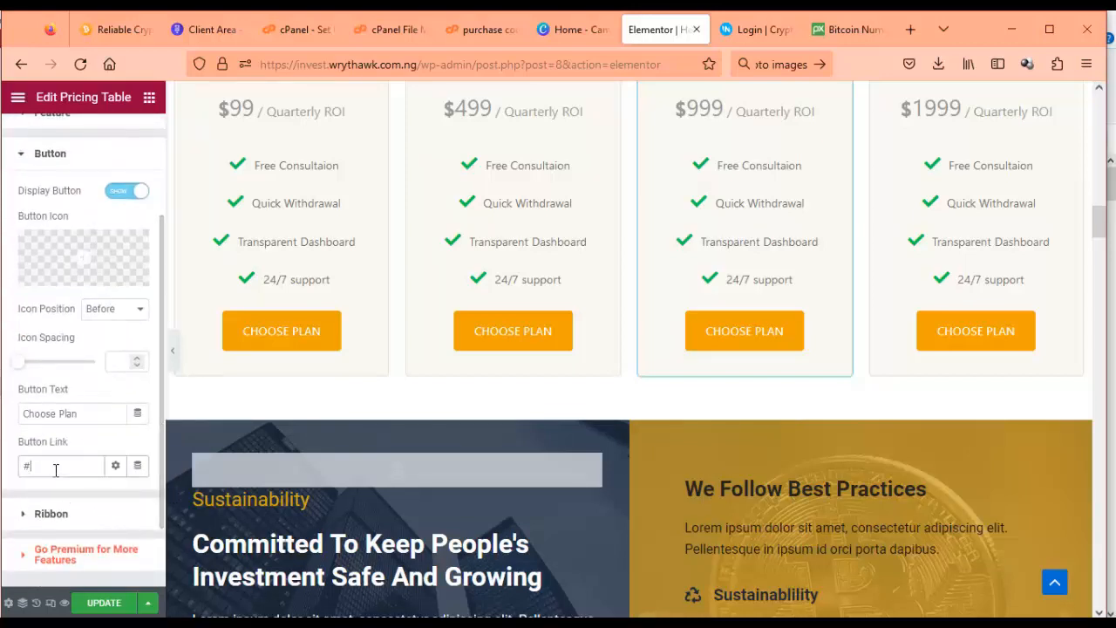
{"action": "key", "text": "ctrl+v"}
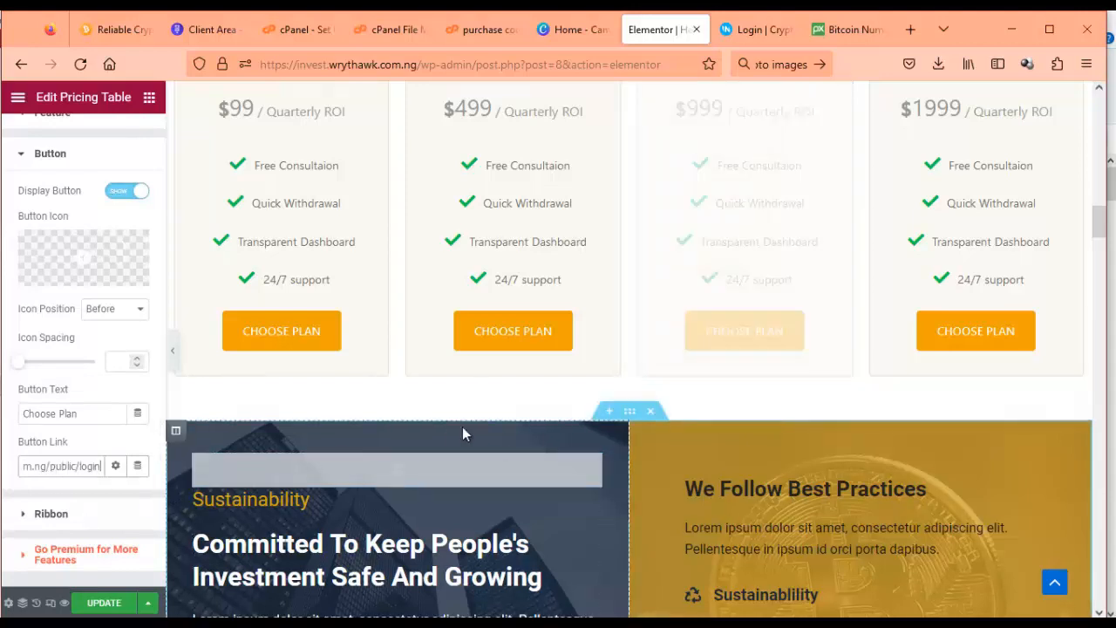
Link the $1999 card's Choose Plan button to the login URL and update the page
{"action": "left_click", "coordinate": [939, 340]}
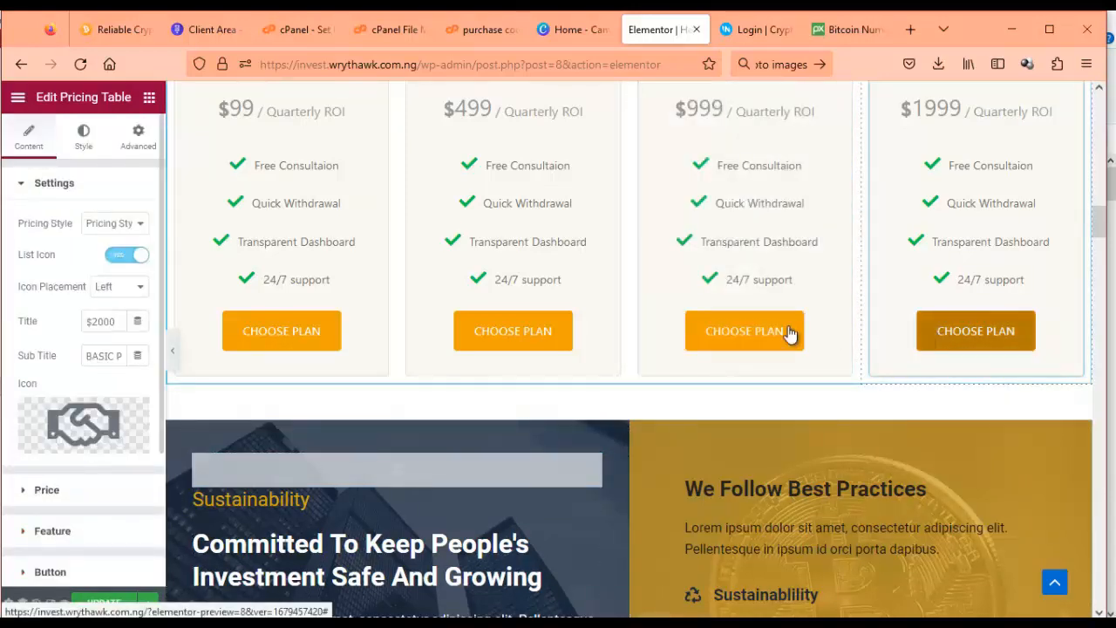
{"action": "left_click", "coordinate": [21, 194]}
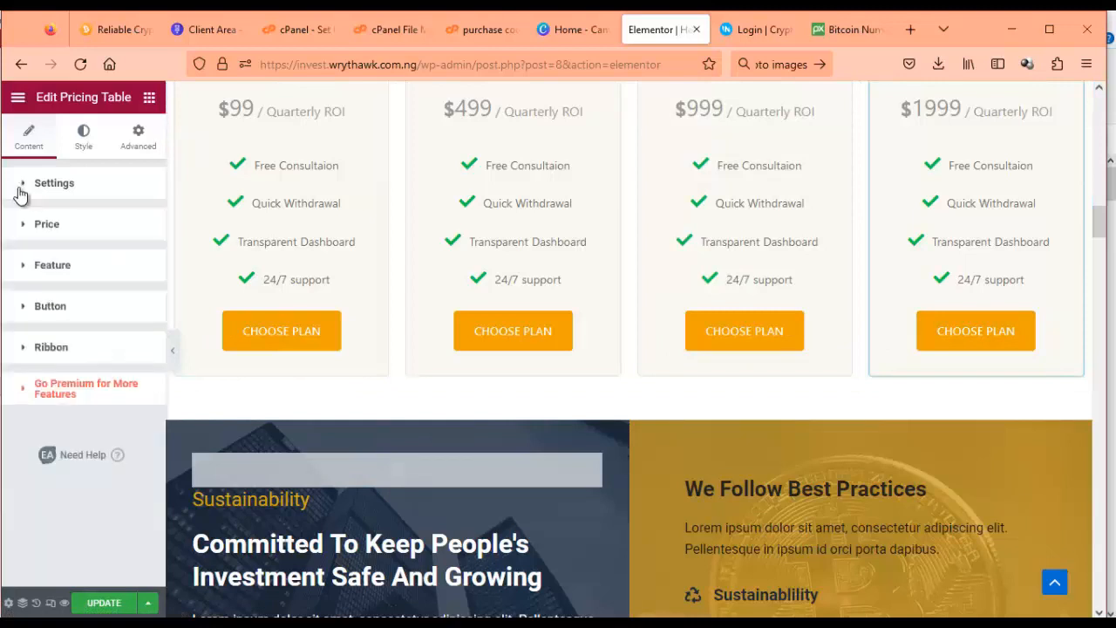
{"action": "left_click", "coordinate": [26, 307]}
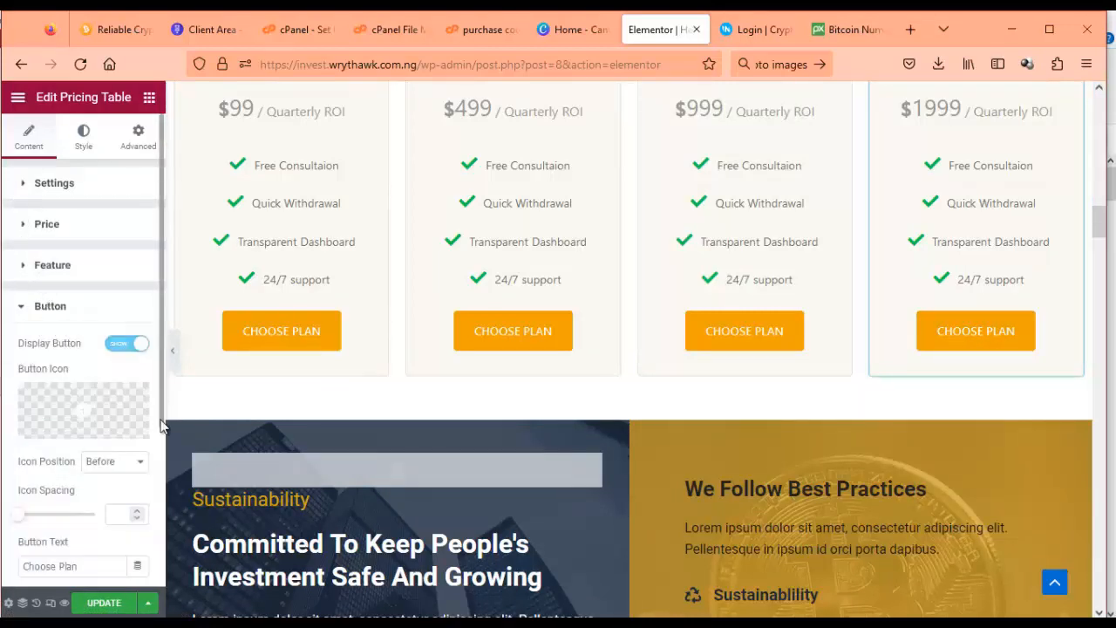
{"action": "scroll", "coordinate": [160, 436], "scroll_direction": "down", "scroll_amount": 1}
{"action": "scroll", "coordinate": [161, 446], "scroll_direction": "down", "scroll_amount": 2}
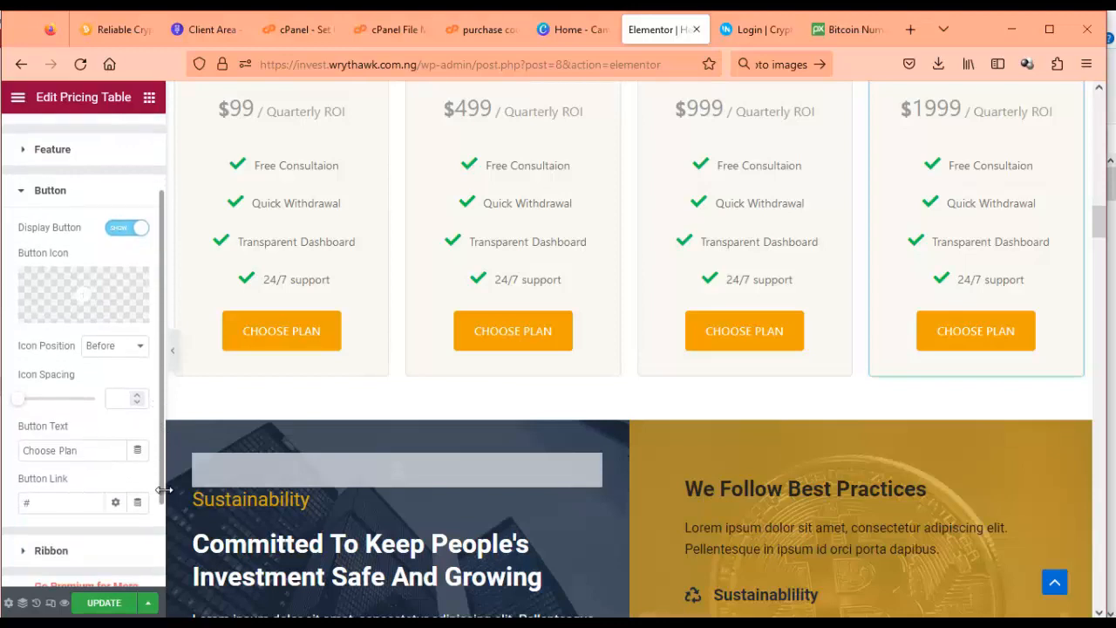
{"action": "left_click", "coordinate": [43, 489]}
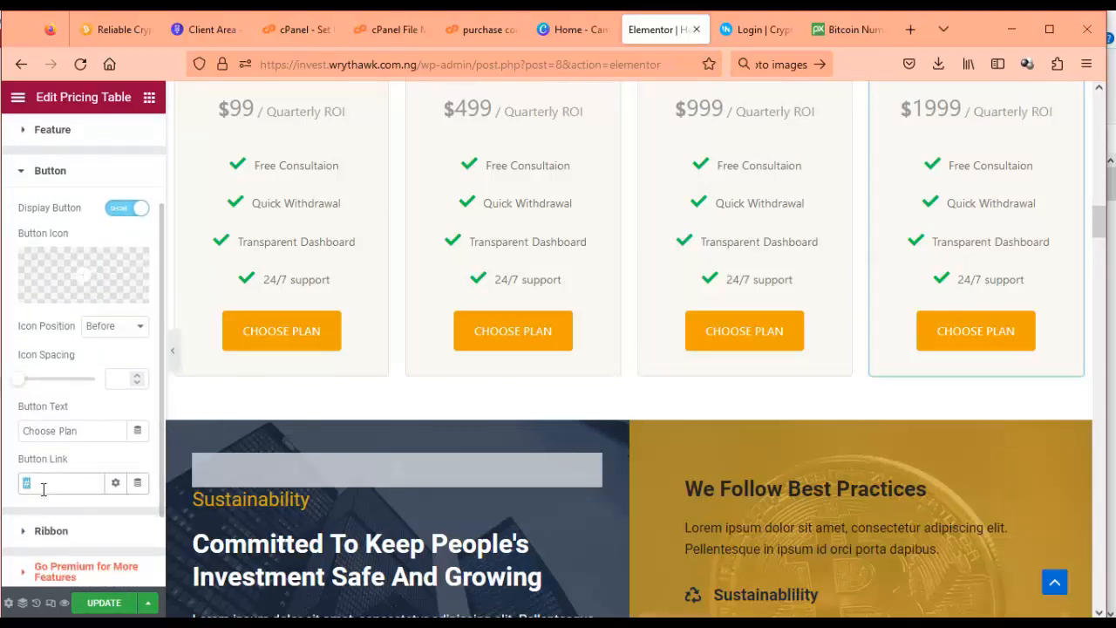
{"action": "key", "text": "ctrl+v"}
{"action": "left_click", "coordinate": [120, 603]}
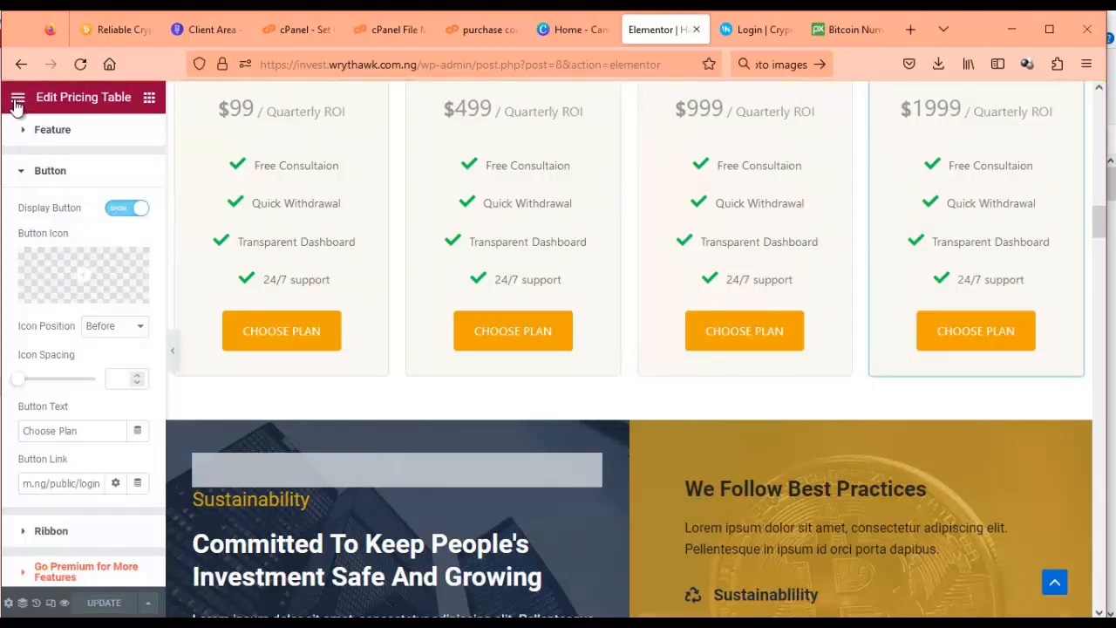
{"action": "left_click", "coordinate": [17, 102]}
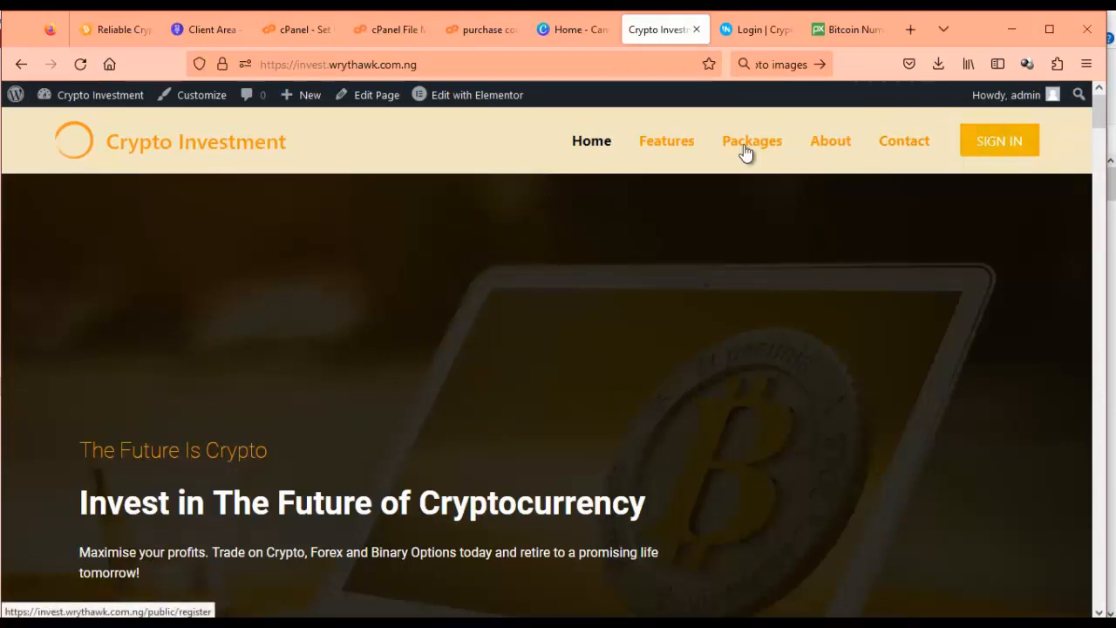
Launch Customize from the live Crypto Investment homepage to load the Astra Customizer
{"action": "left_click", "coordinate": [707, 153]}
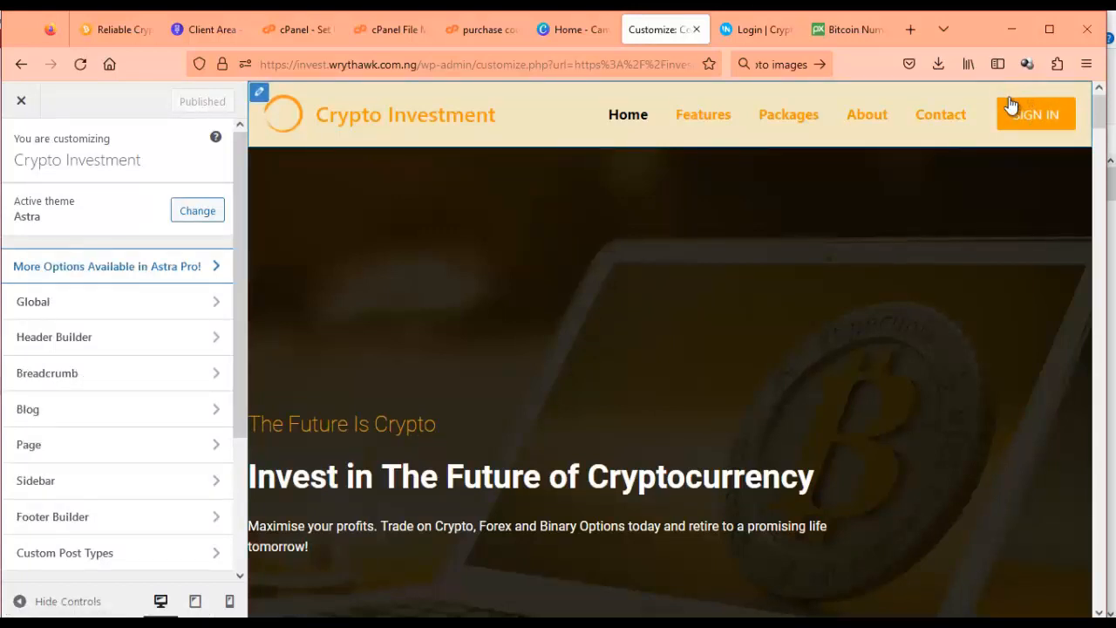
Replace the header SIGN IN button link with the /public/login URL and publish
{"action": "left_click", "coordinate": [1007, 102]}
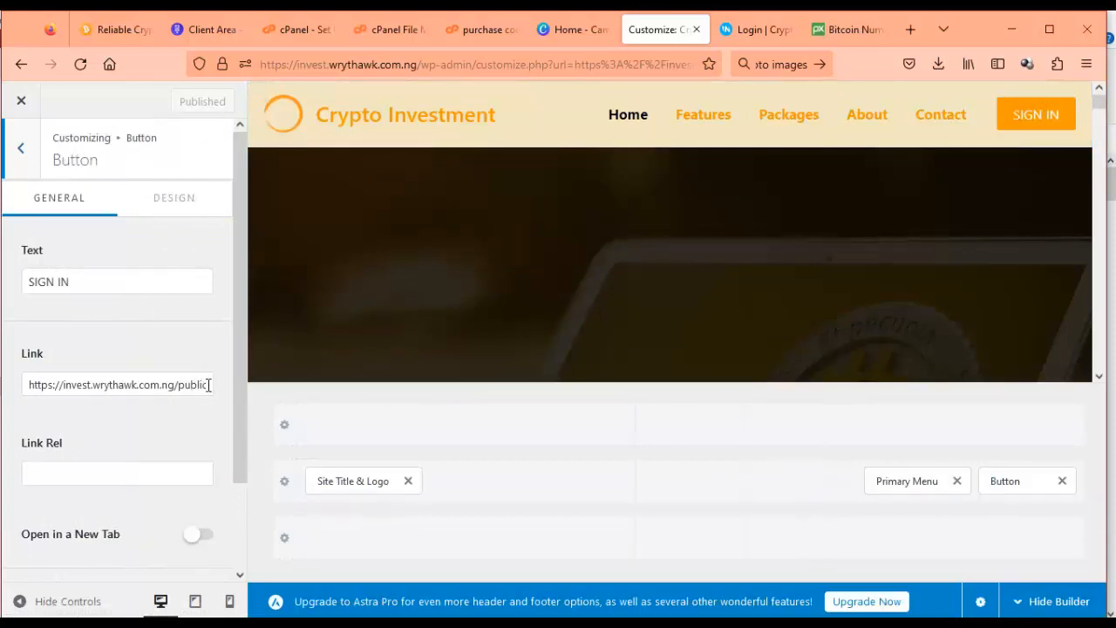
{"action": "left_click", "coordinate": [207, 385]}
{"action": "key", "text": "ctrl+a"}
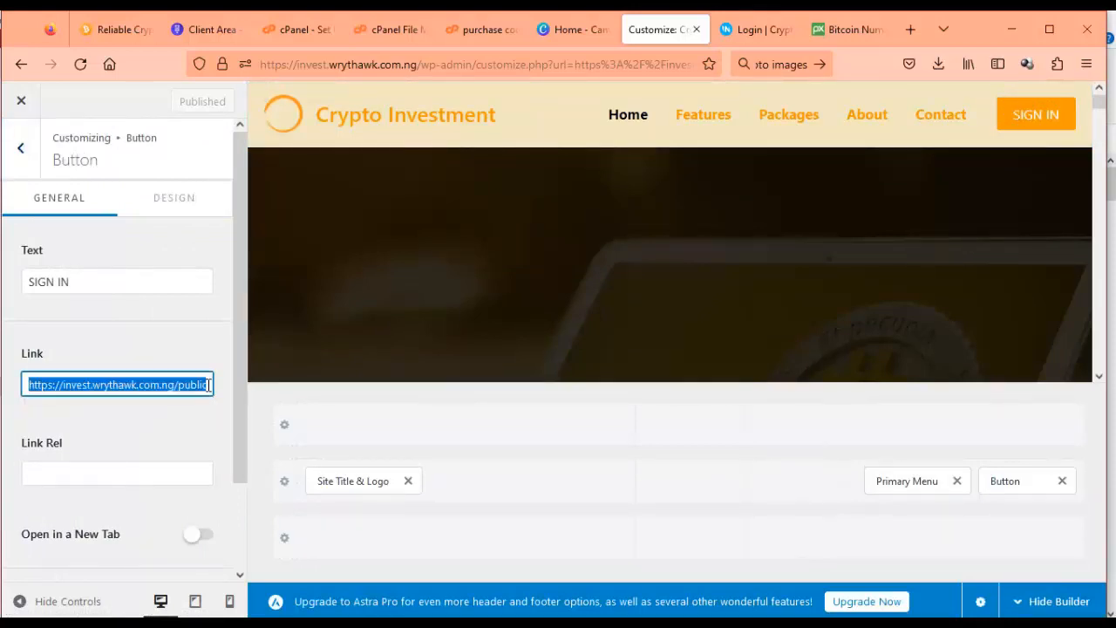
{"action": "key", "text": "ctrl+v"}
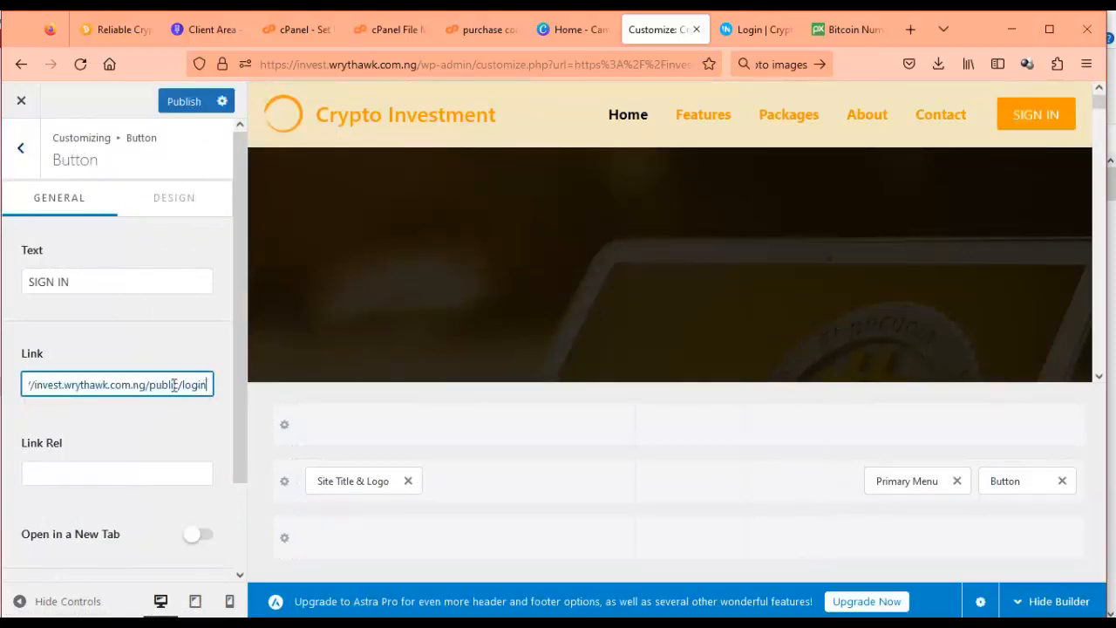
{"action": "left_click", "coordinate": [184, 101]}
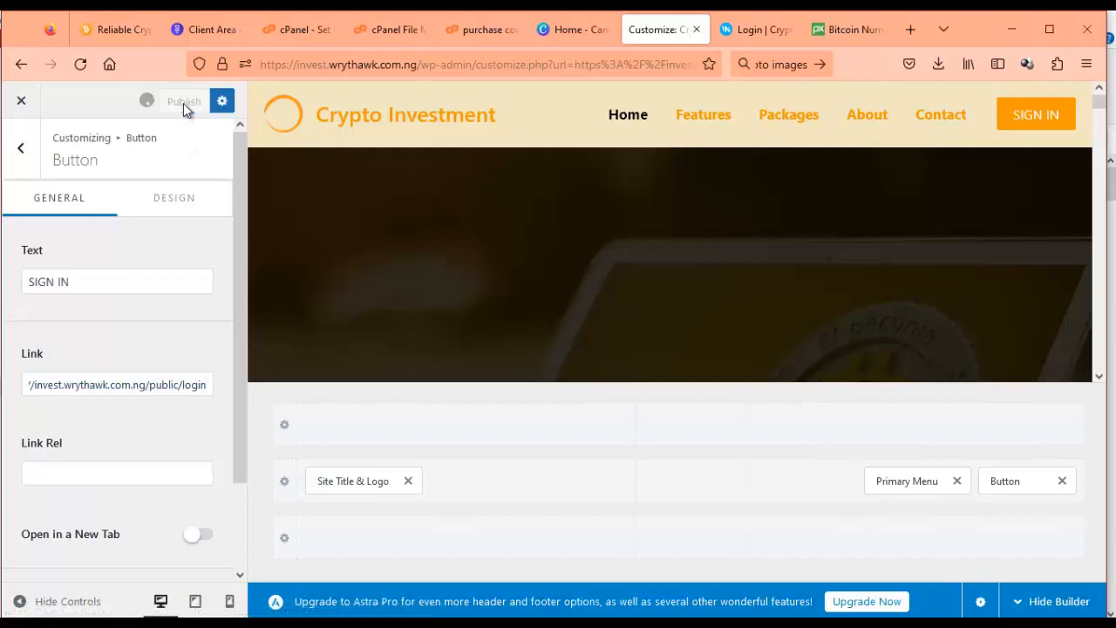
{"action": "left_click", "coordinate": [22, 103]}
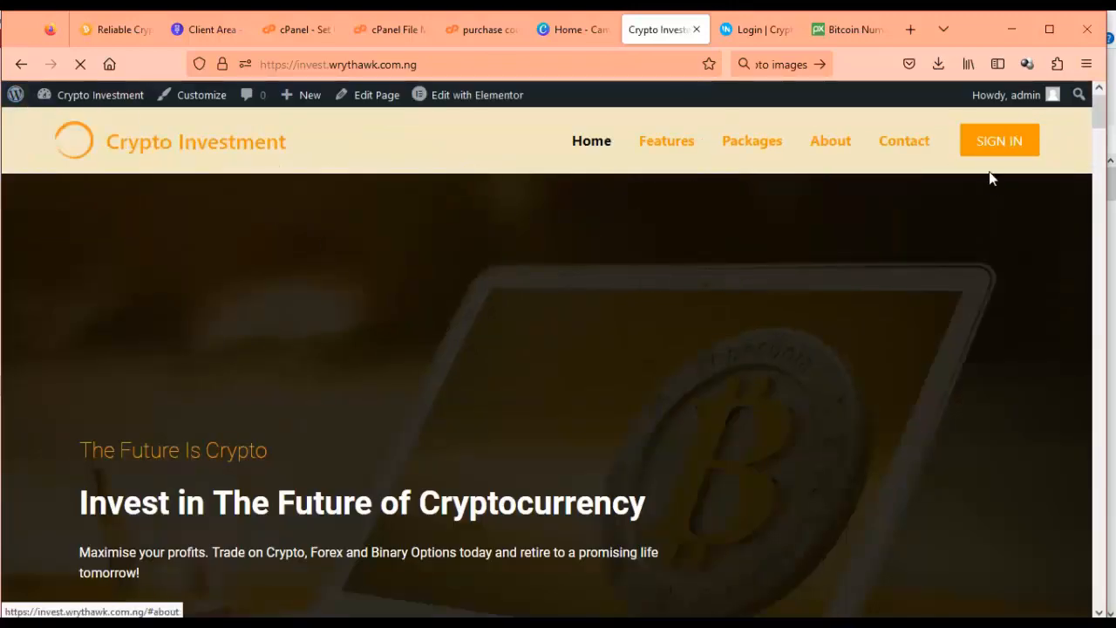
{"action": "left_click_drag", "start_coordinate": [1095, 129], "coordinate": [1111, 393]}
{"action": "scroll", "coordinate": [1112, 451], "scroll_direction": "down", "scroll_amount": 15}
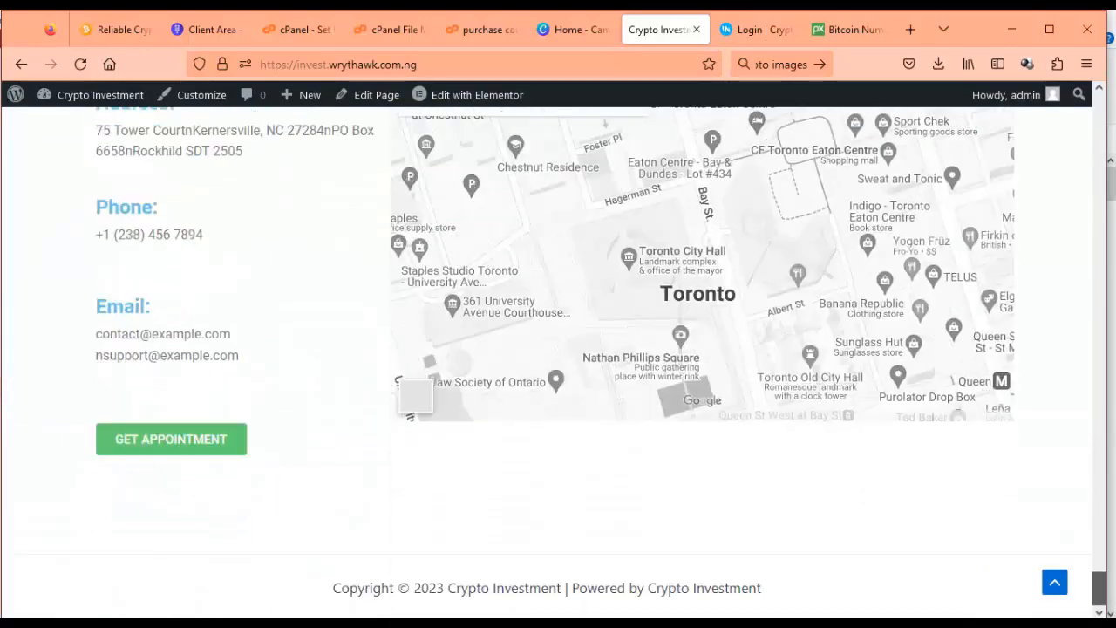
{"action": "left_click_drag", "start_coordinate": [1101, 591], "coordinate": [1095, 124]}
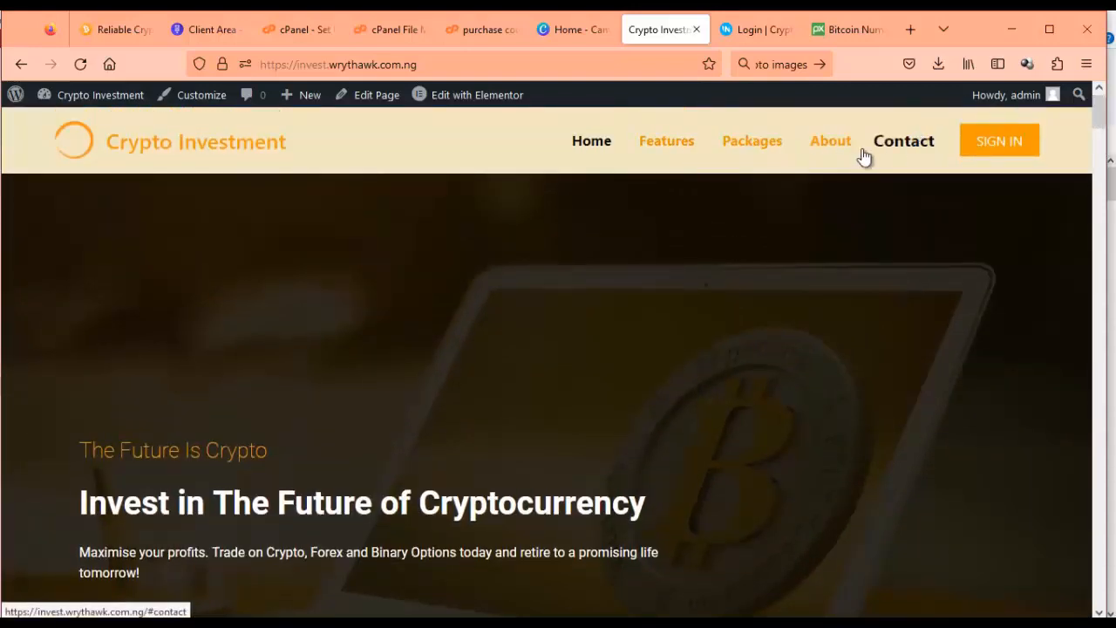
{"action": "left_click", "coordinate": [1002, 148]}
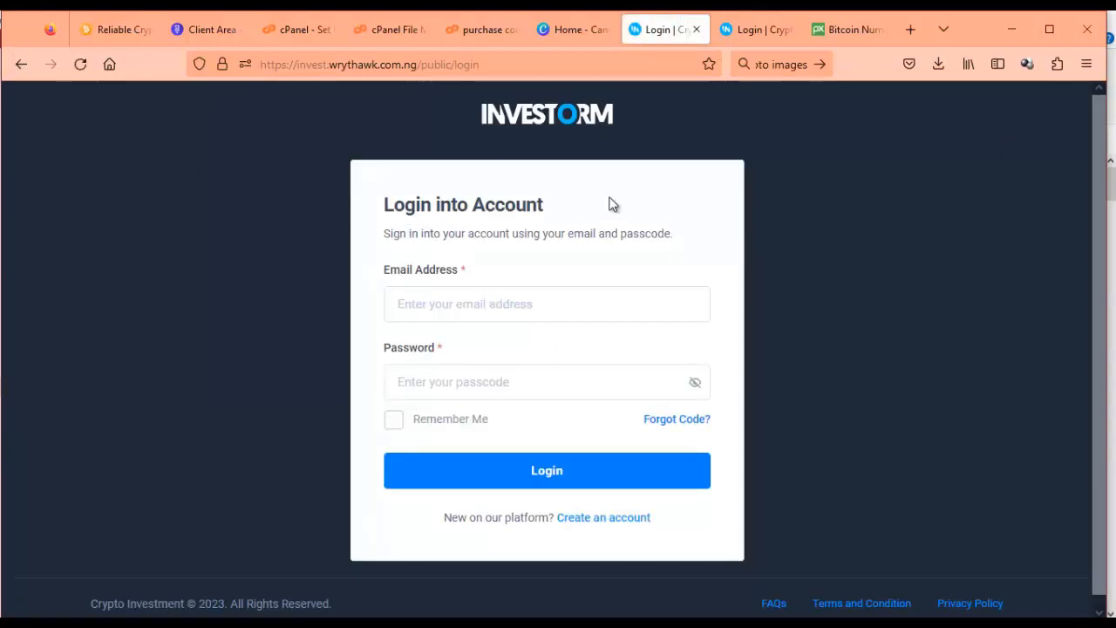
{"action": "left_click", "coordinate": [609, 521]}
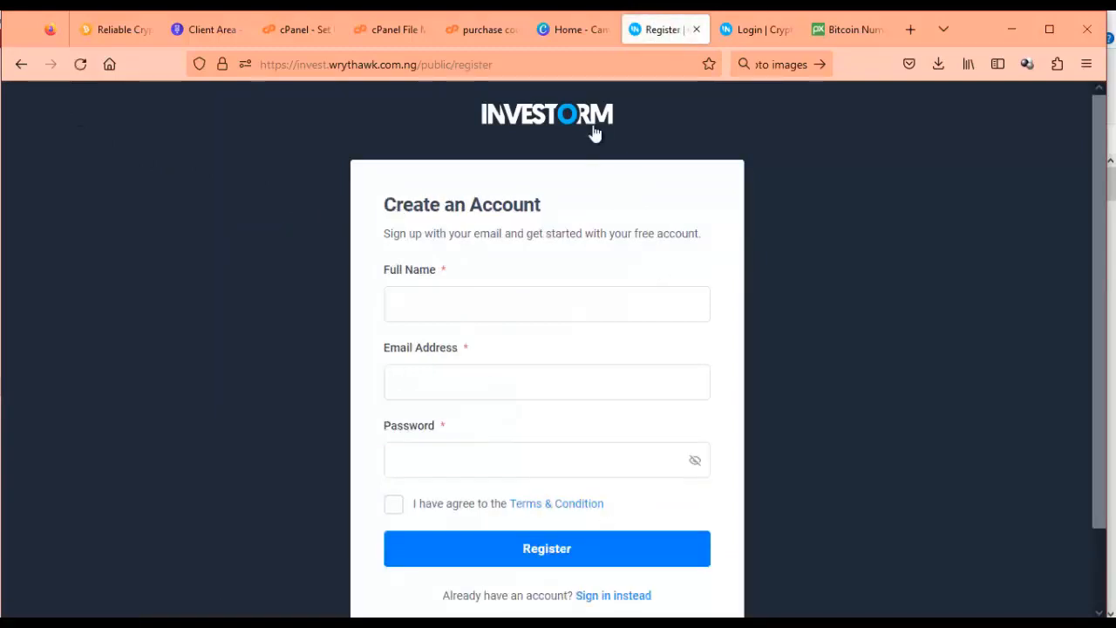
{"action": "left_click", "coordinate": [21, 65]}
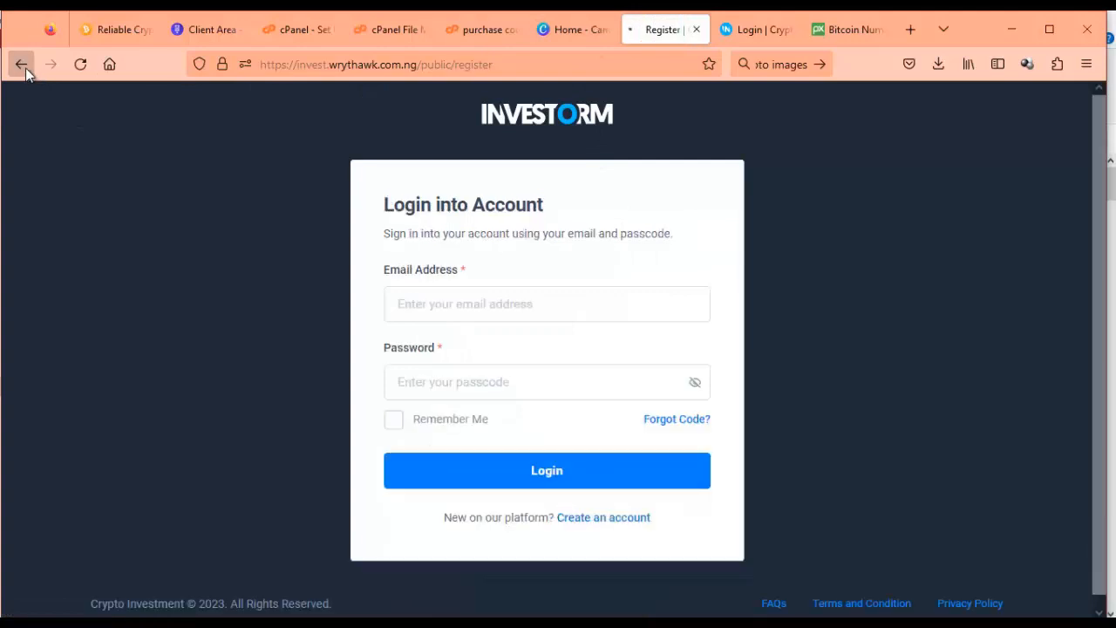
{"action": "left_click", "coordinate": [21, 64]}
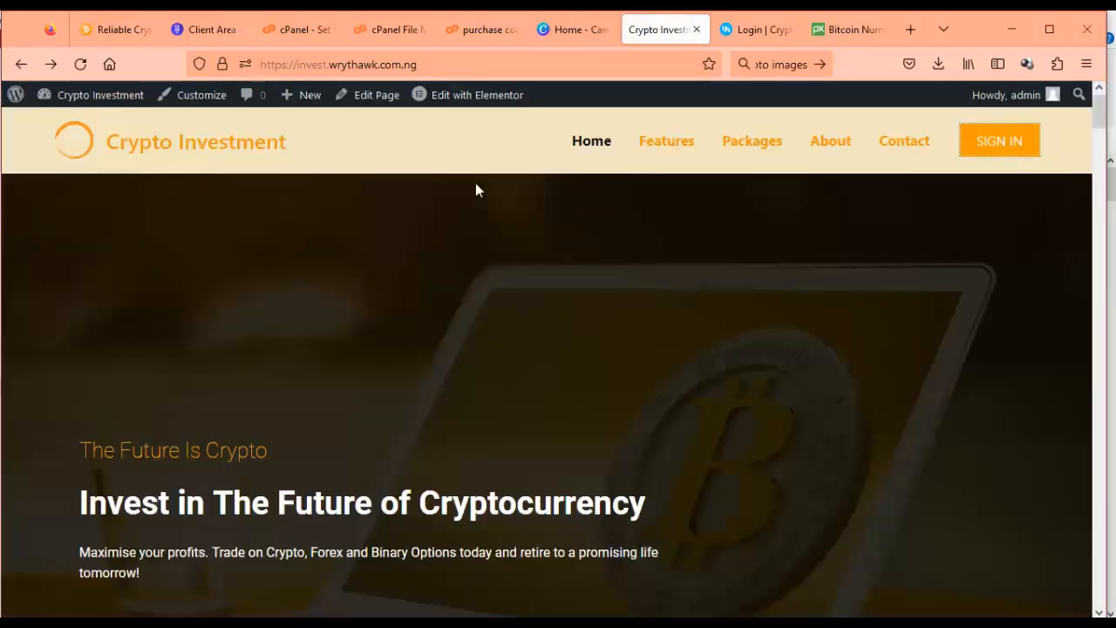
Test the homepage Register Now button, then come back to the homepage
{"action": "left_click_drag", "start_coordinate": [1101, 122], "coordinate": [1090, 144]}
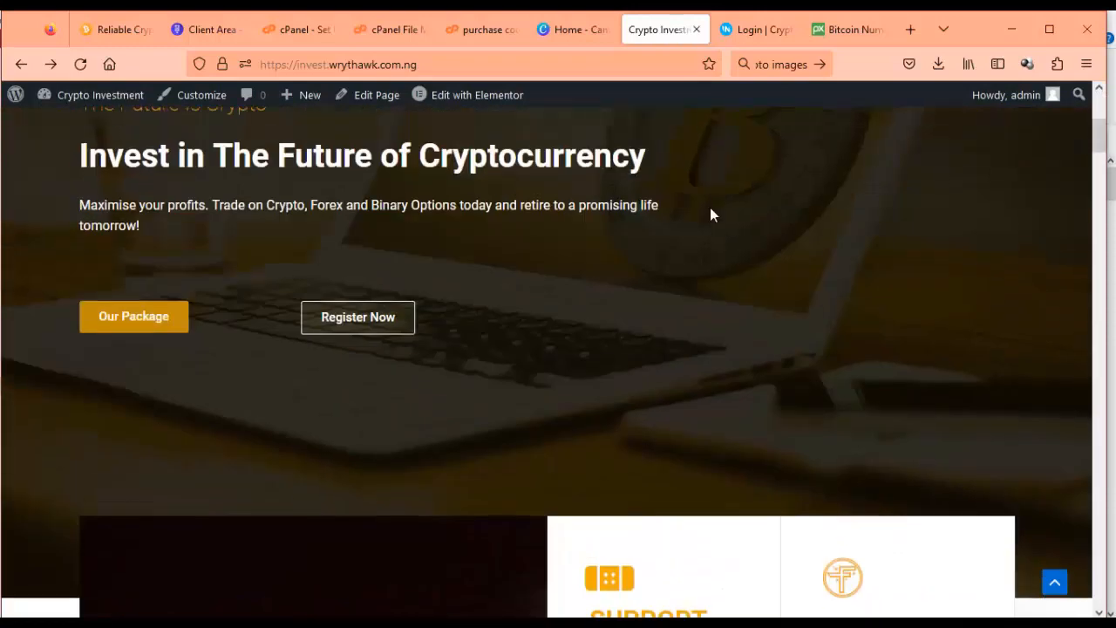
{"action": "left_click", "coordinate": [378, 319]}
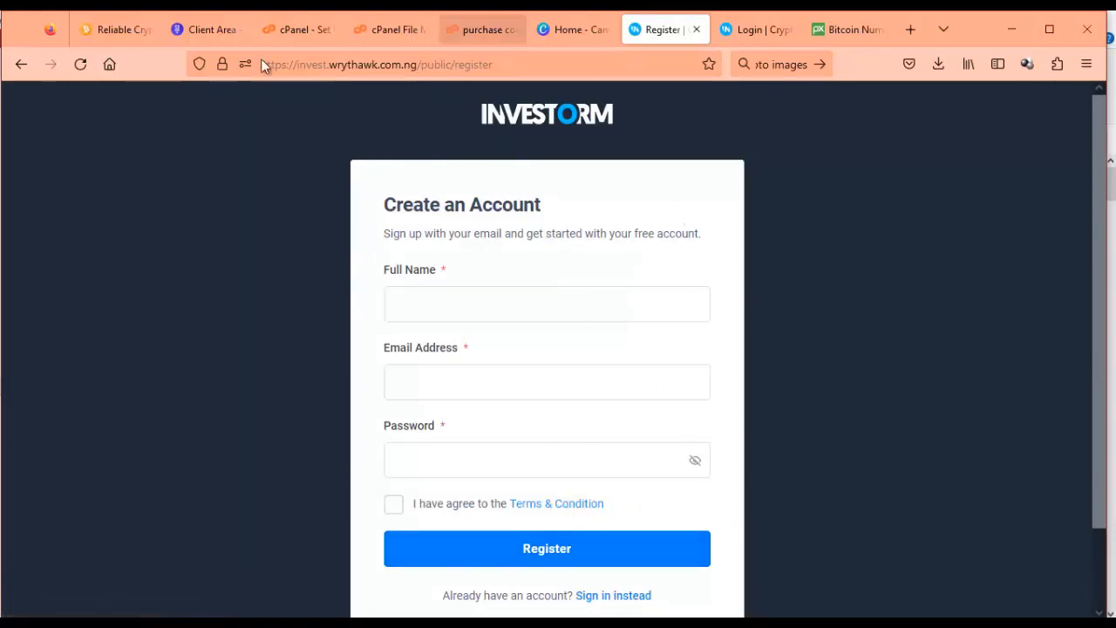
{"action": "left_click", "coordinate": [22, 71]}
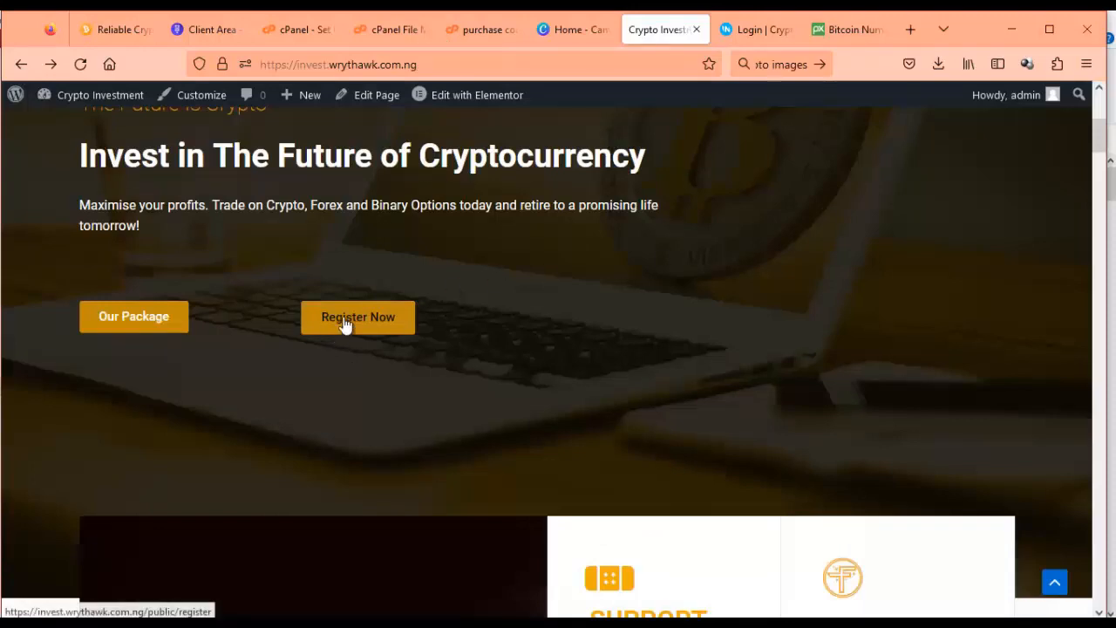
Jump to the packages section and test the $100 plan's Choose Plan button
{"action": "left_click", "coordinate": [149, 321]}
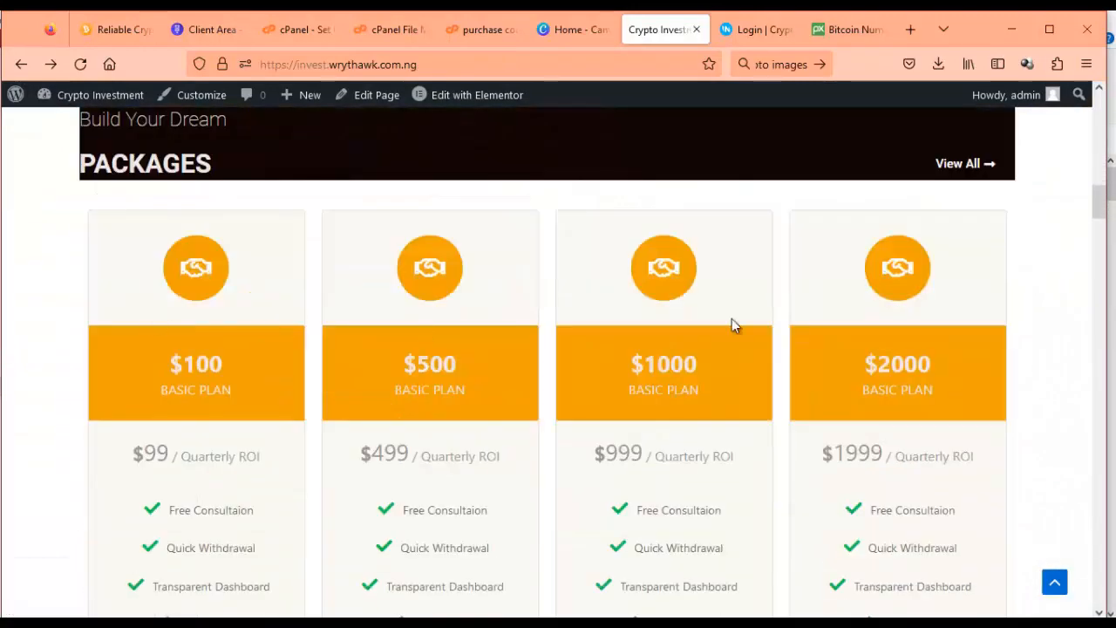
{"action": "scroll", "coordinate": [1097, 205], "scroll_direction": "down", "scroll_amount": 5}
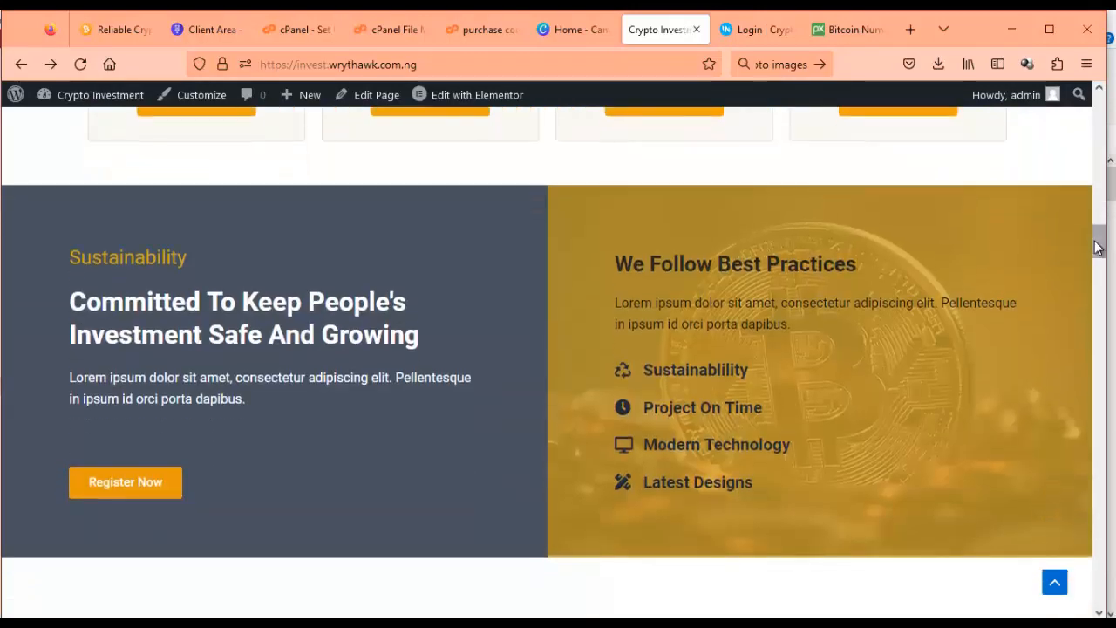
{"action": "scroll", "coordinate": [1097, 232], "scroll_direction": "up", "scroll_amount": 3}
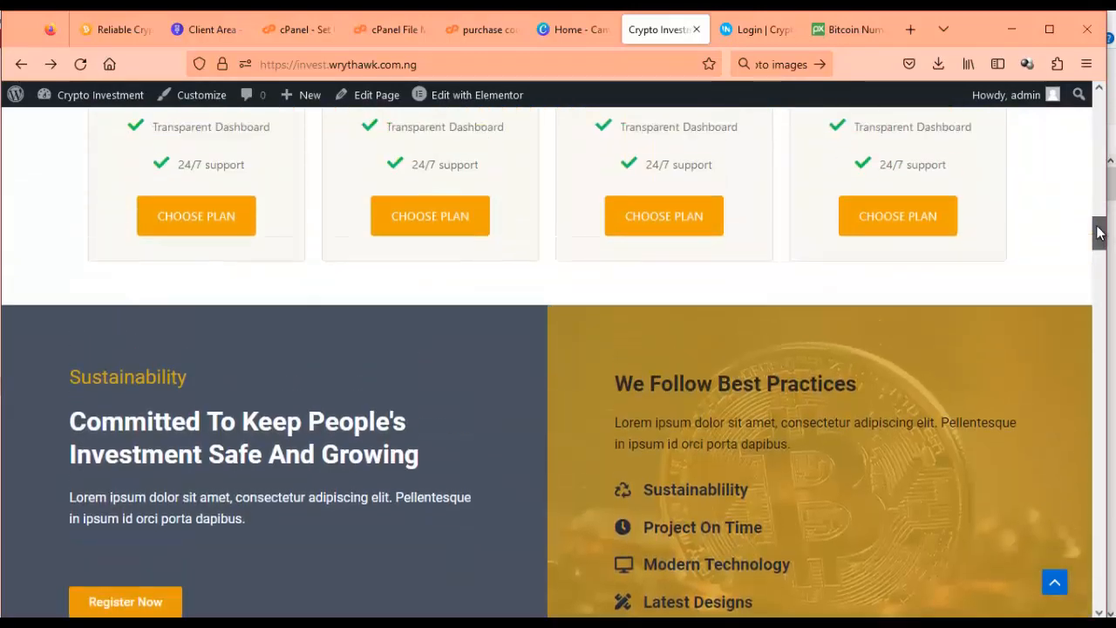
{"action": "left_click", "coordinate": [244, 321]}
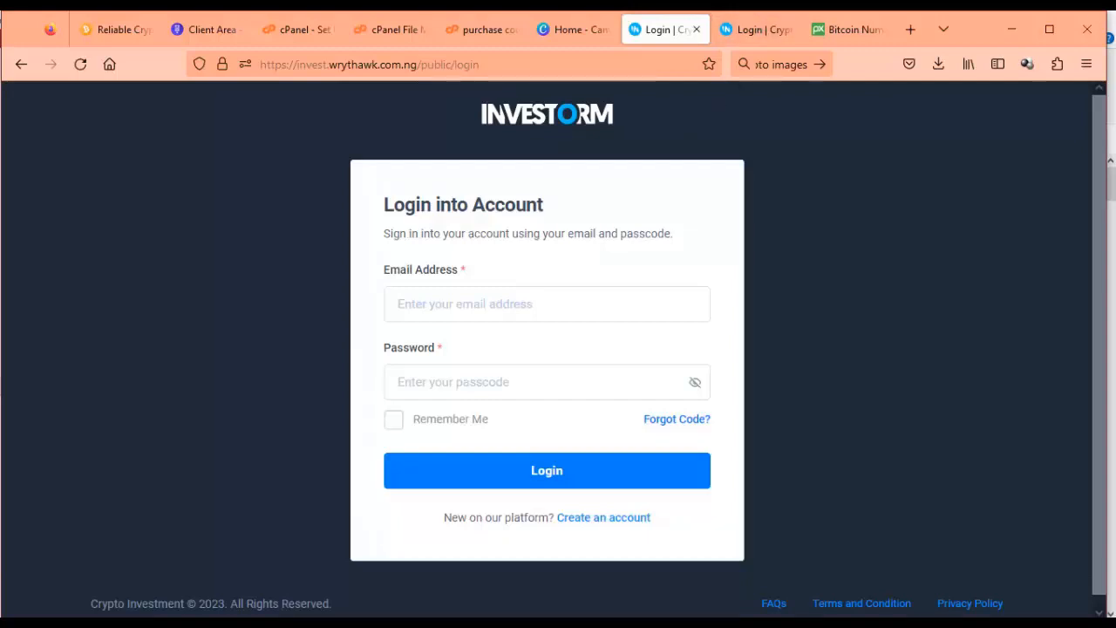
Log in to Investorm by entering the admin email address and the account password
{"action": "left_click", "coordinate": [759, 29]}
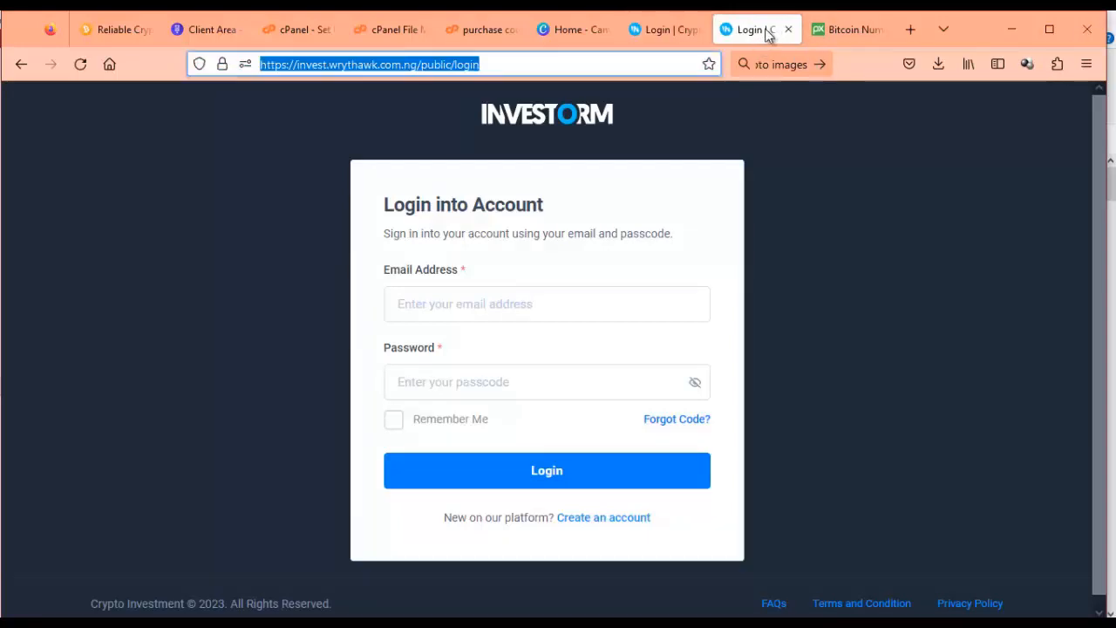
{"action": "left_click", "coordinate": [246, 377]}
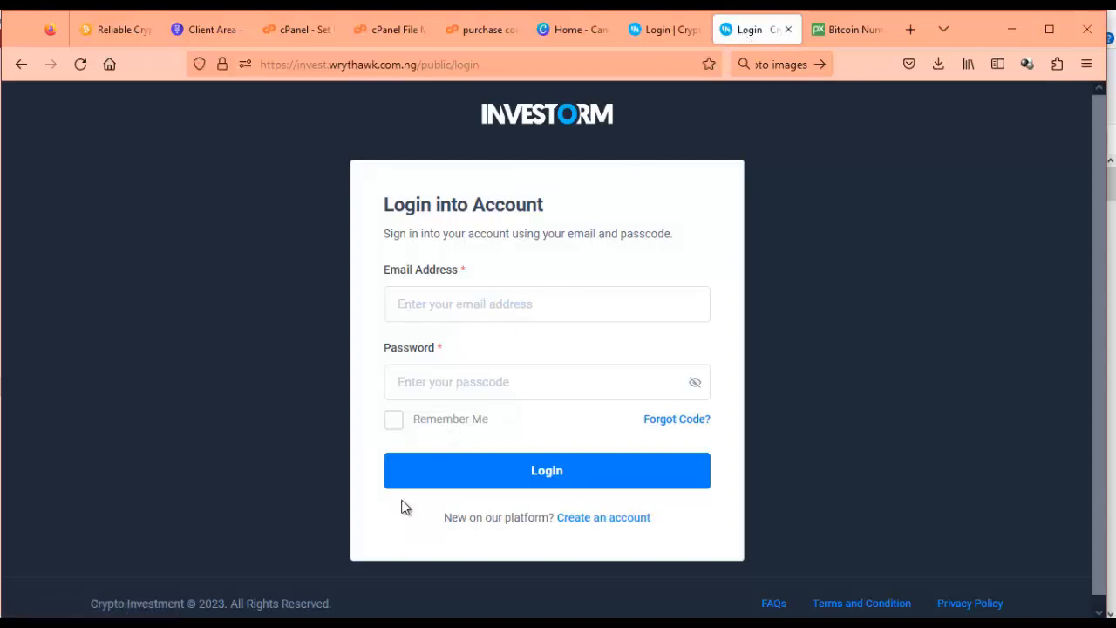
{"action": "left_click", "coordinate": [504, 300]}
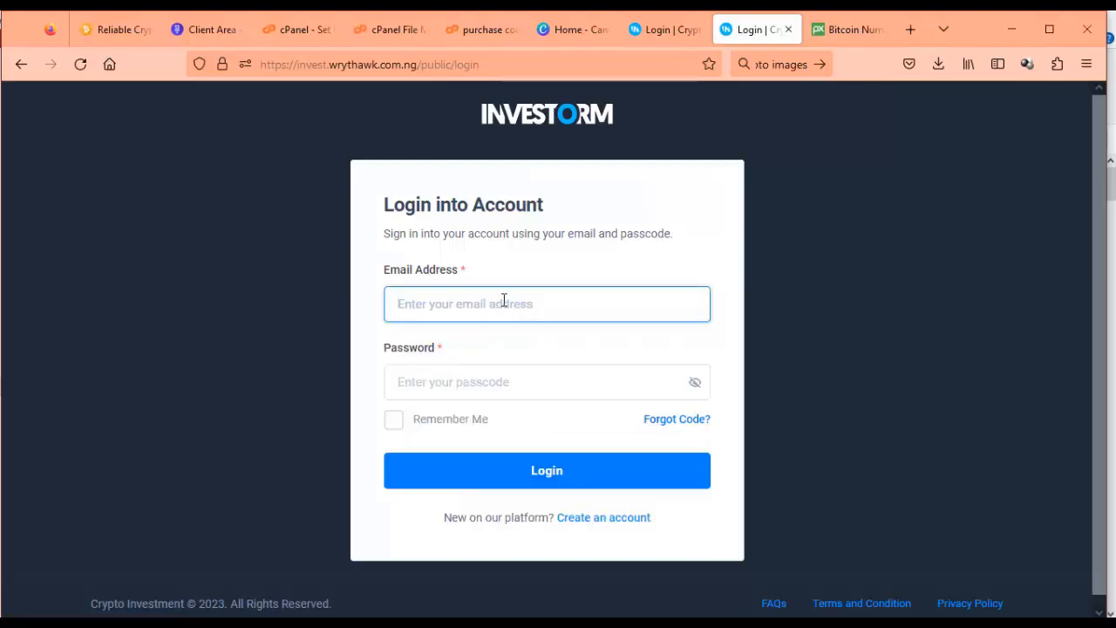
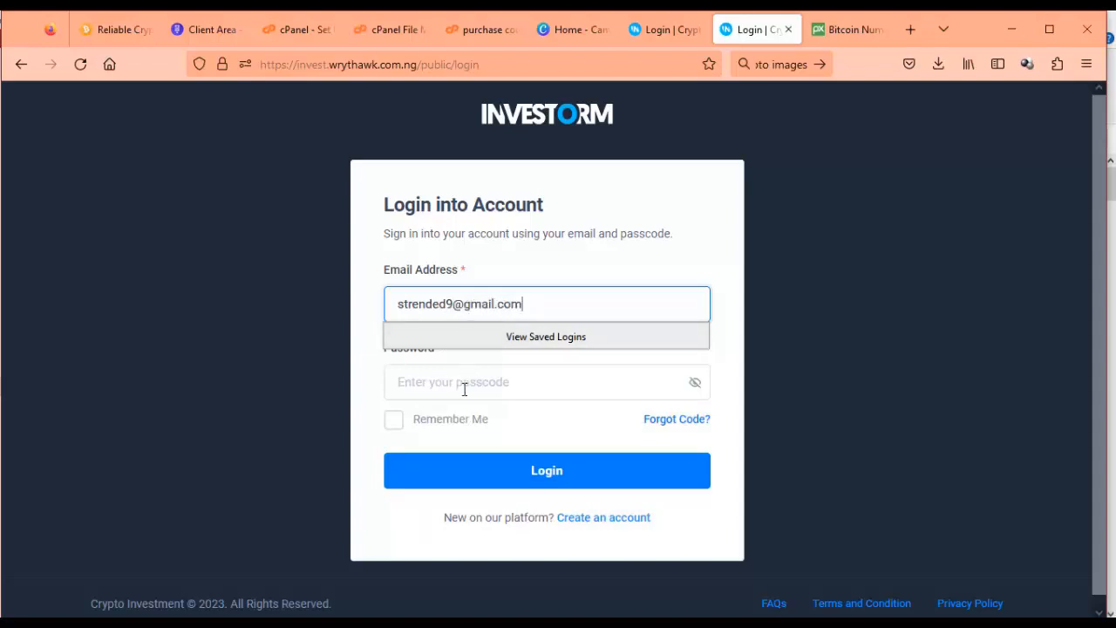
{"action": "left_click", "coordinate": [464, 389]}
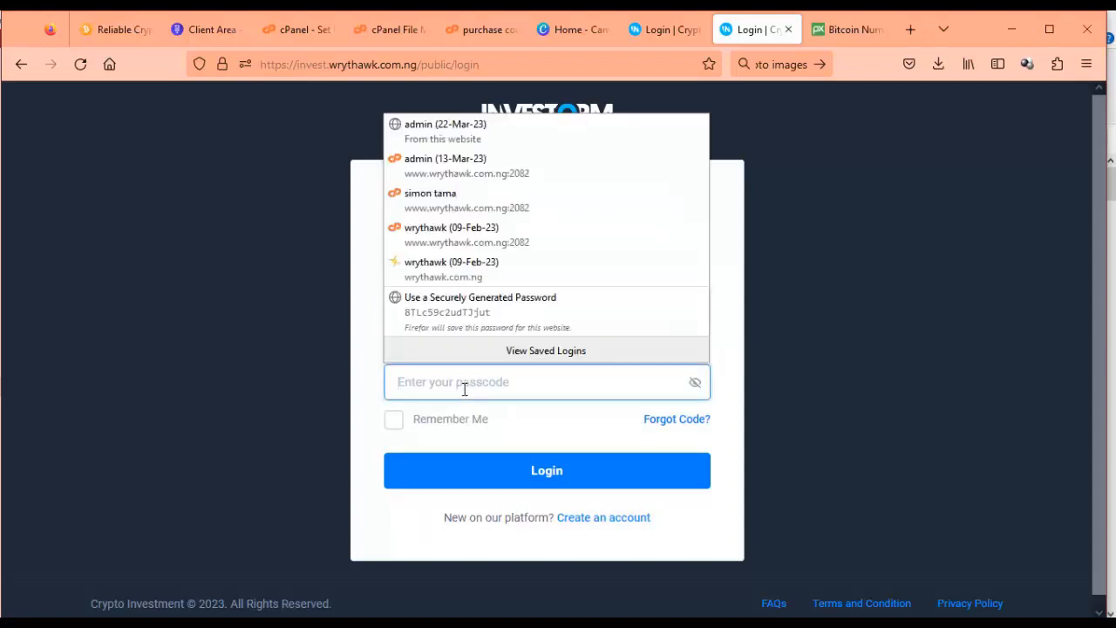
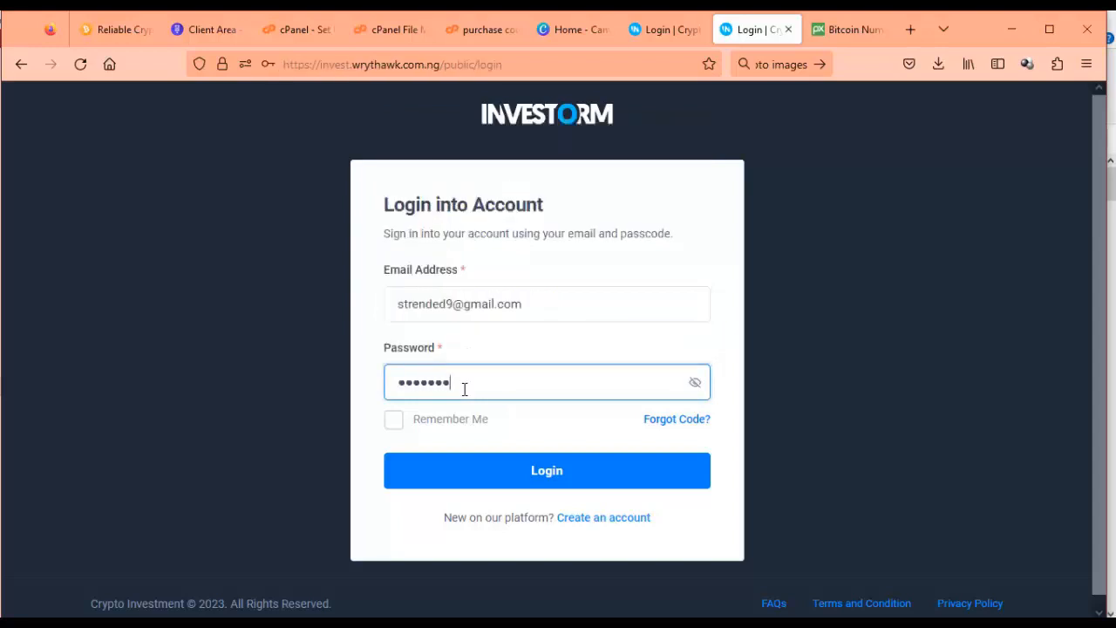
{"action": "left_click", "coordinate": [518, 471]}
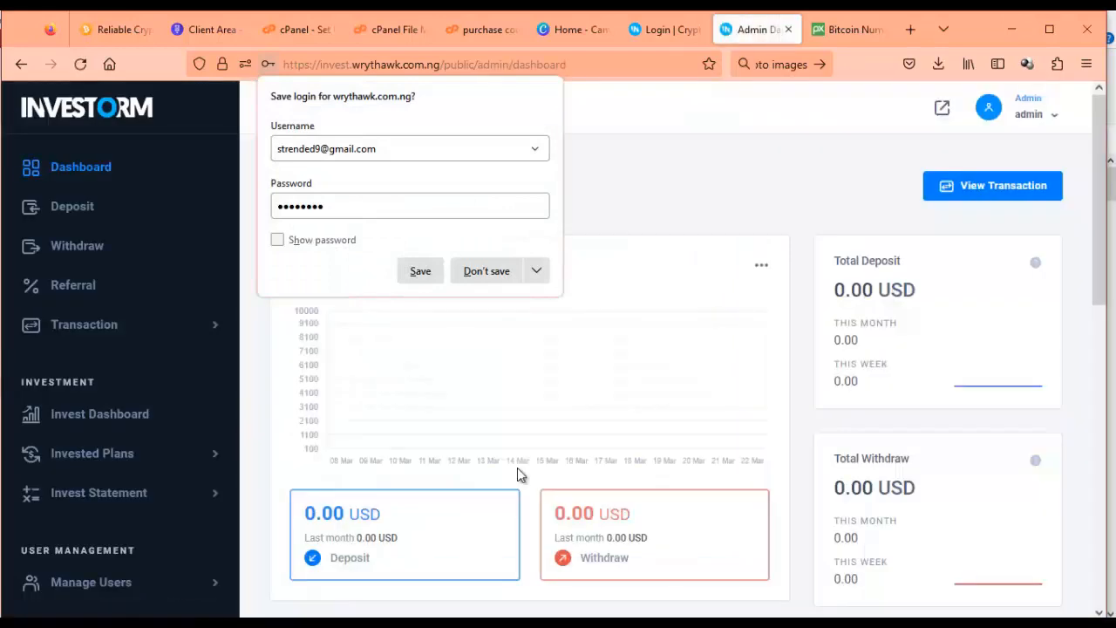
Decline saving the login, then expand Invest Statement and Application Settings in the sidebar
{"action": "left_click", "coordinate": [504, 422]}
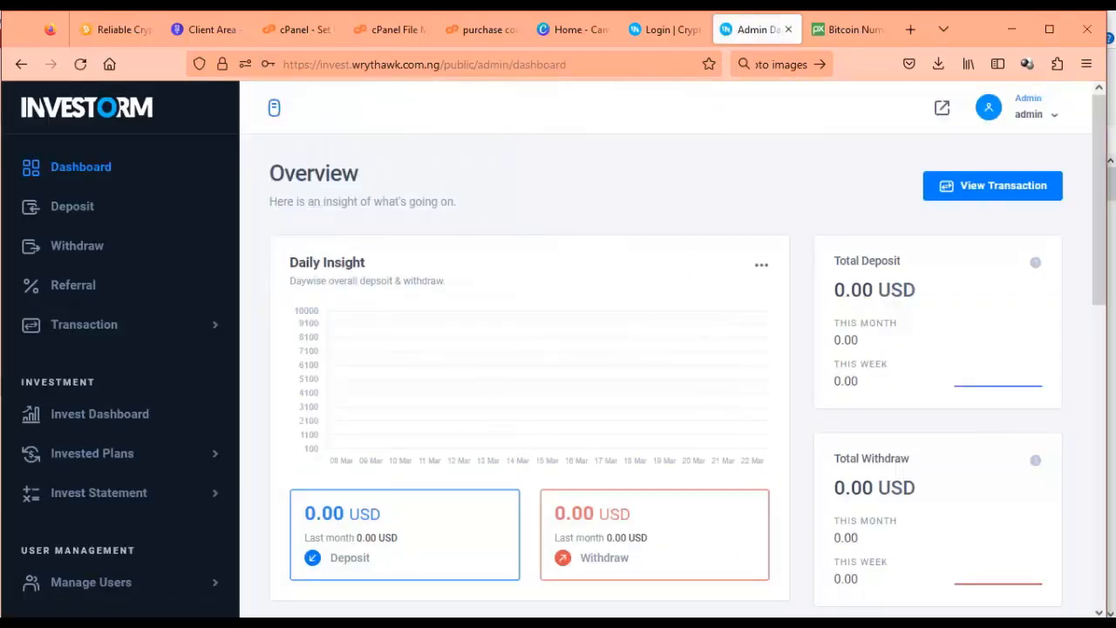
{"action": "scroll", "coordinate": [614, 244], "scroll_direction": "down", "scroll_amount": 3}
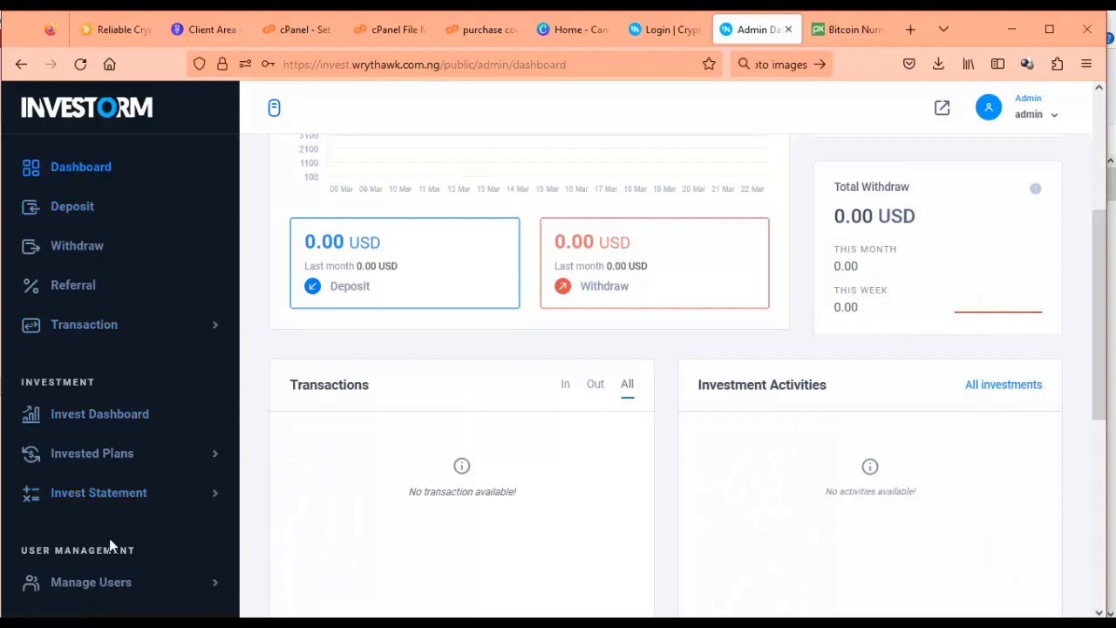
{"action": "scroll", "coordinate": [109, 538], "scroll_direction": "down", "scroll_amount": 2}
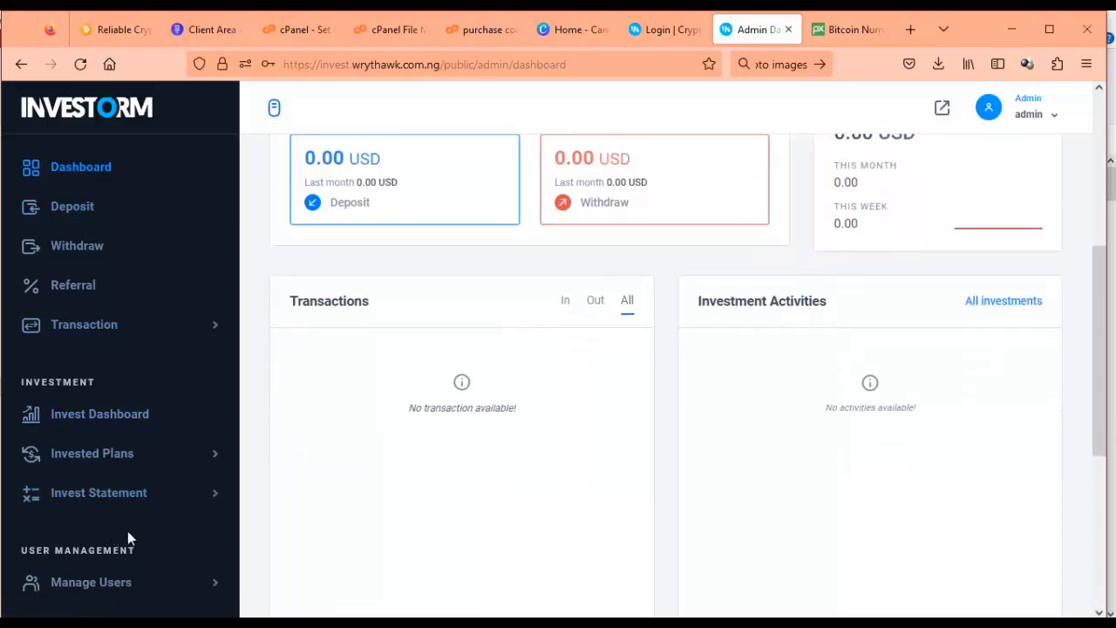
{"action": "scroll", "coordinate": [130, 528], "scroll_direction": "down", "scroll_amount": 1}
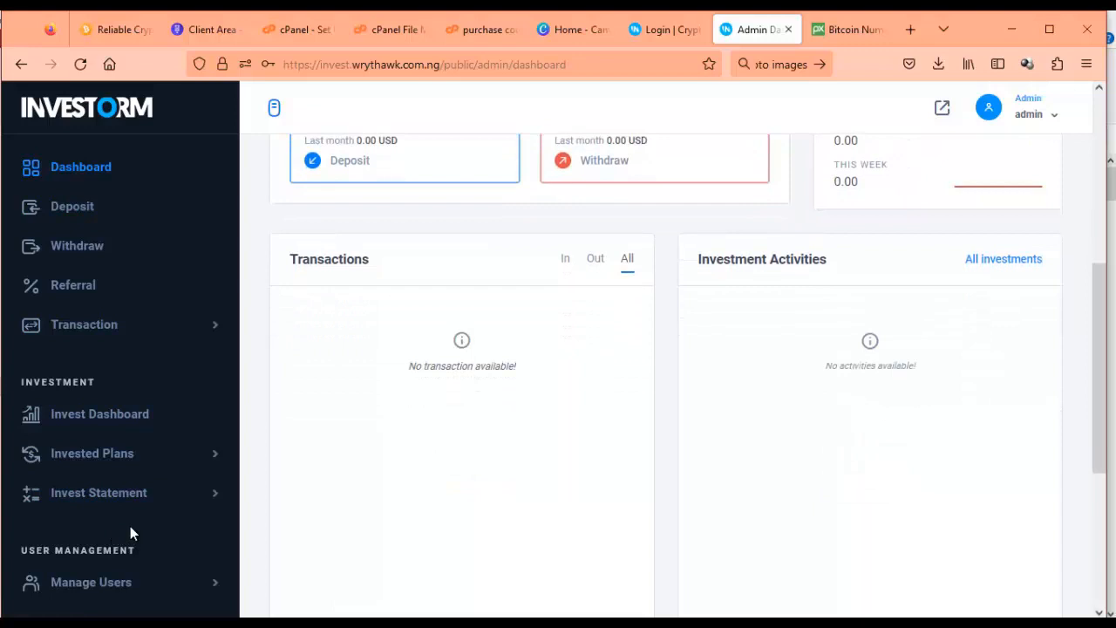
{"action": "left_click", "coordinate": [207, 499]}
{"action": "scroll", "coordinate": [209, 499], "scroll_direction": "down", "scroll_amount": 7}
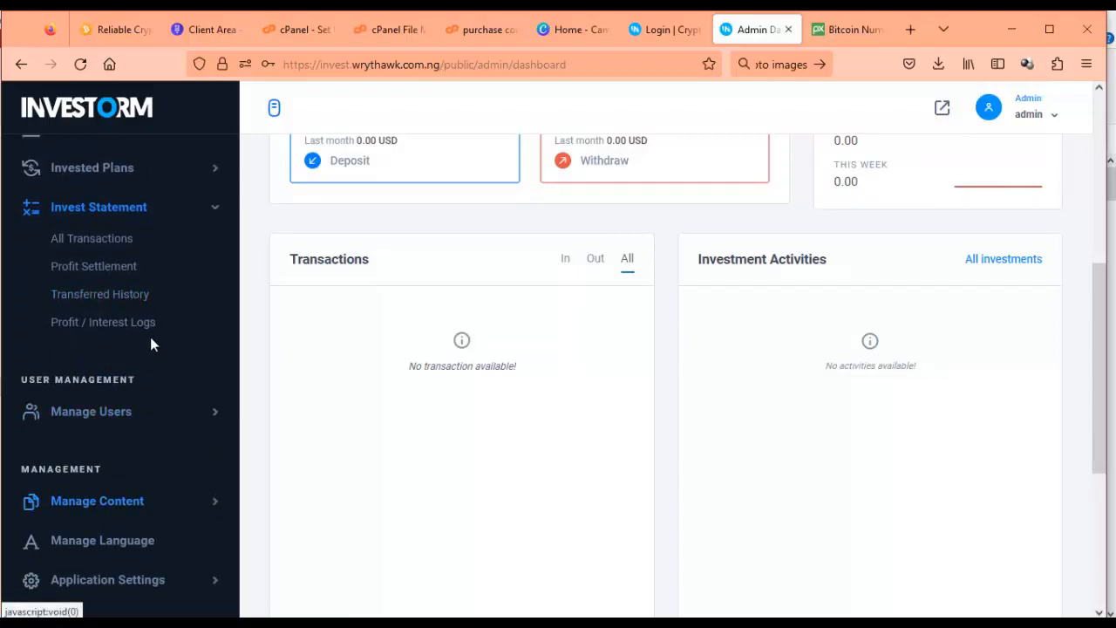
{"action": "left_click", "coordinate": [137, 581]}
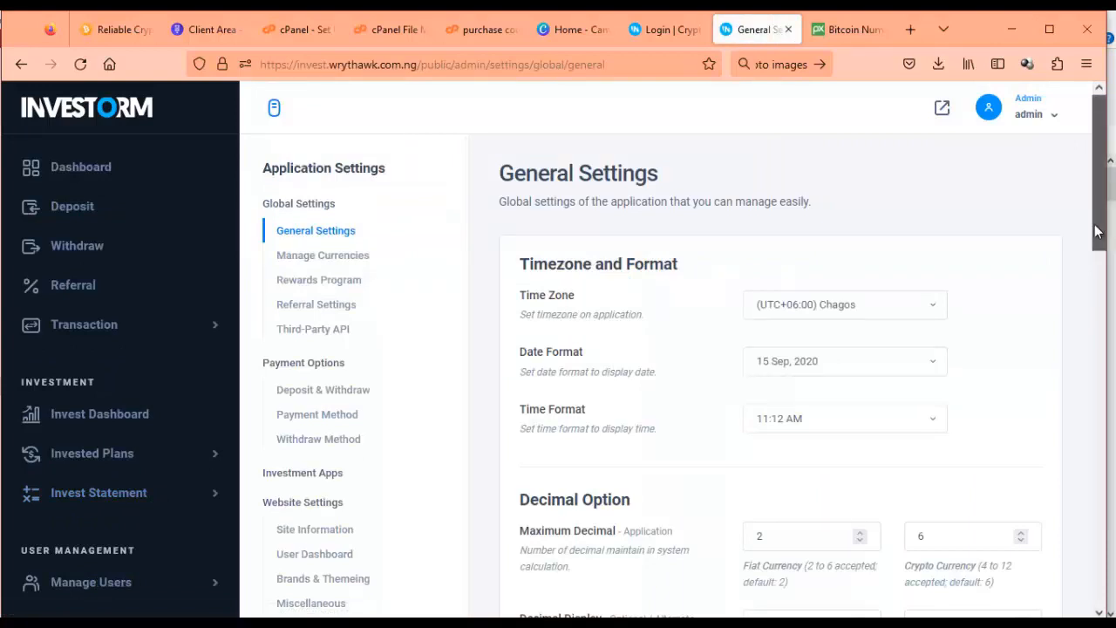
Browse the settings page, then open Application Settings' Site Information page
{"action": "left_click_drag", "start_coordinate": [1096, 231], "coordinate": [1101, 406]}
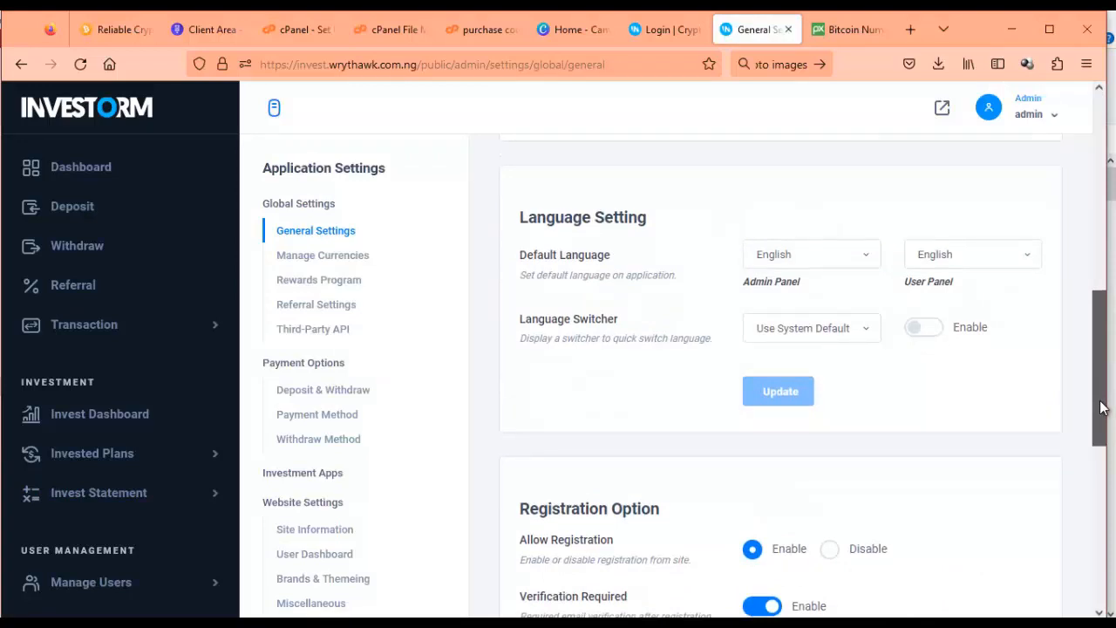
{"action": "left_click_drag", "start_coordinate": [1101, 407], "coordinate": [1111, 569]}
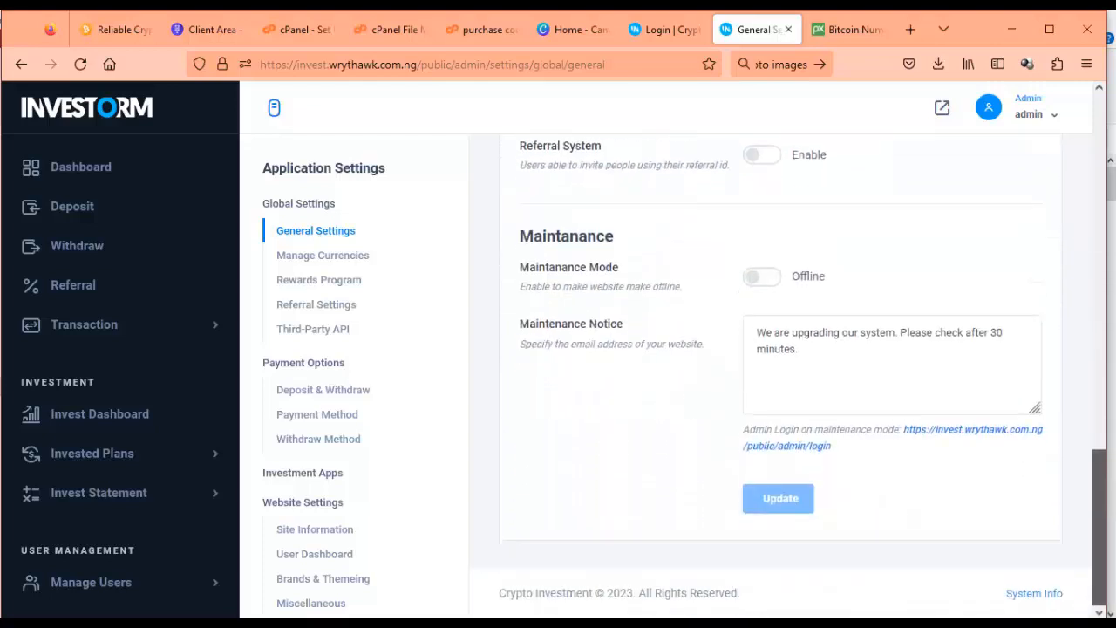
{"action": "left_click_drag", "start_coordinate": [1111, 612], "coordinate": [1108, 599]}
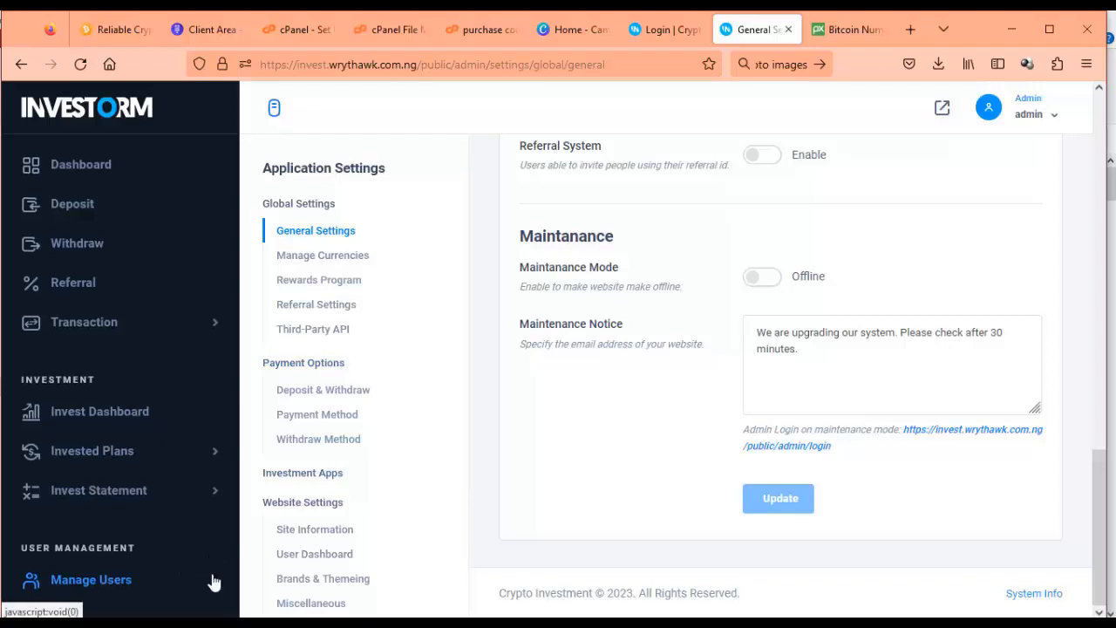
{"action": "left_click", "coordinate": [91, 582]}
{"action": "scroll", "coordinate": [213, 581], "scroll_direction": "down", "scroll_amount": 5}
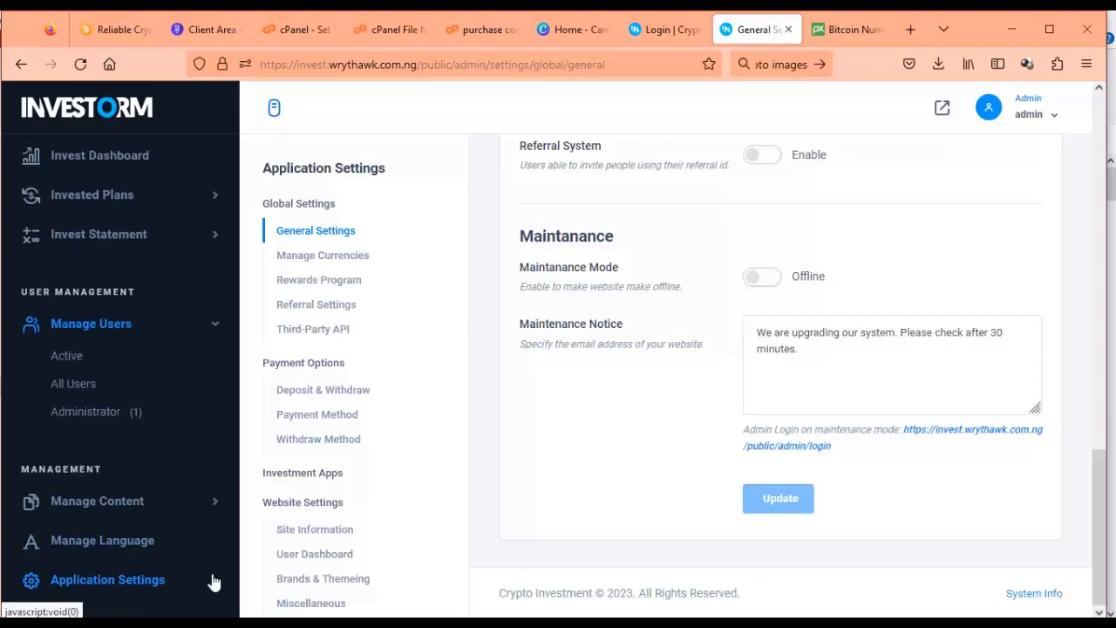
{"action": "left_click", "coordinate": [122, 582]}
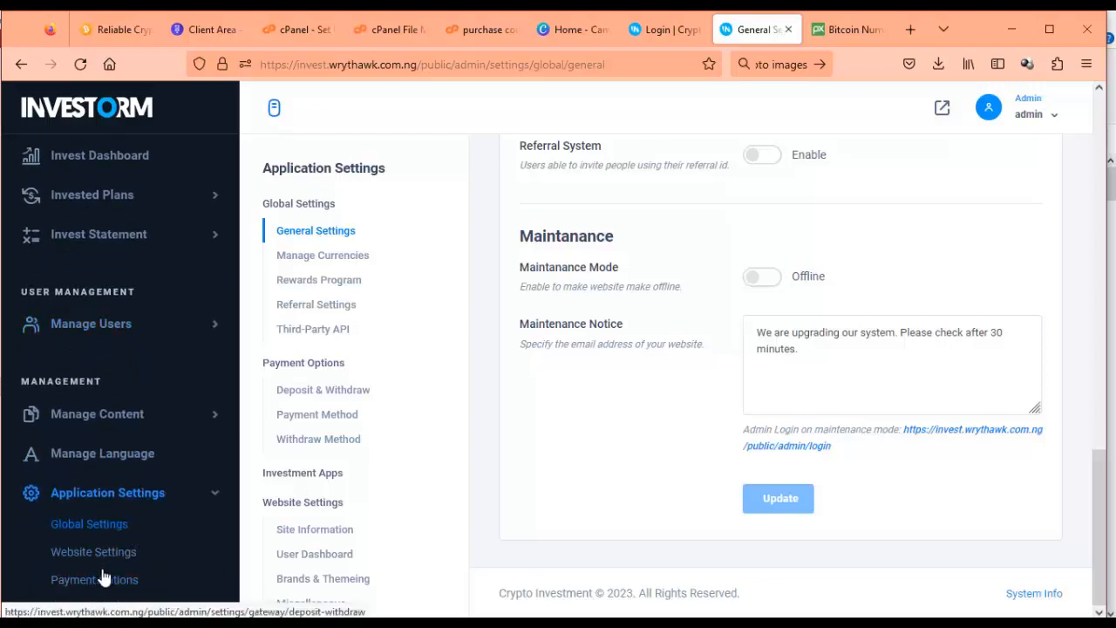
{"action": "left_click", "coordinate": [111, 555]}
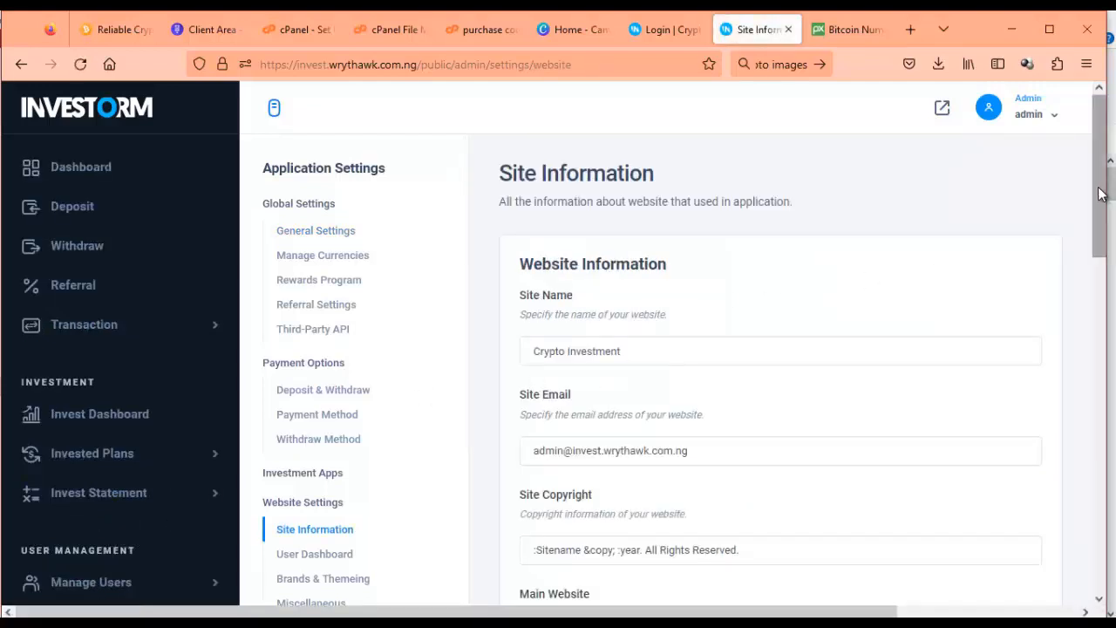
Scroll through Site Information to review the site name, email and copyright fields
{"action": "left_click_drag", "start_coordinate": [1099, 202], "coordinate": [1107, 520]}
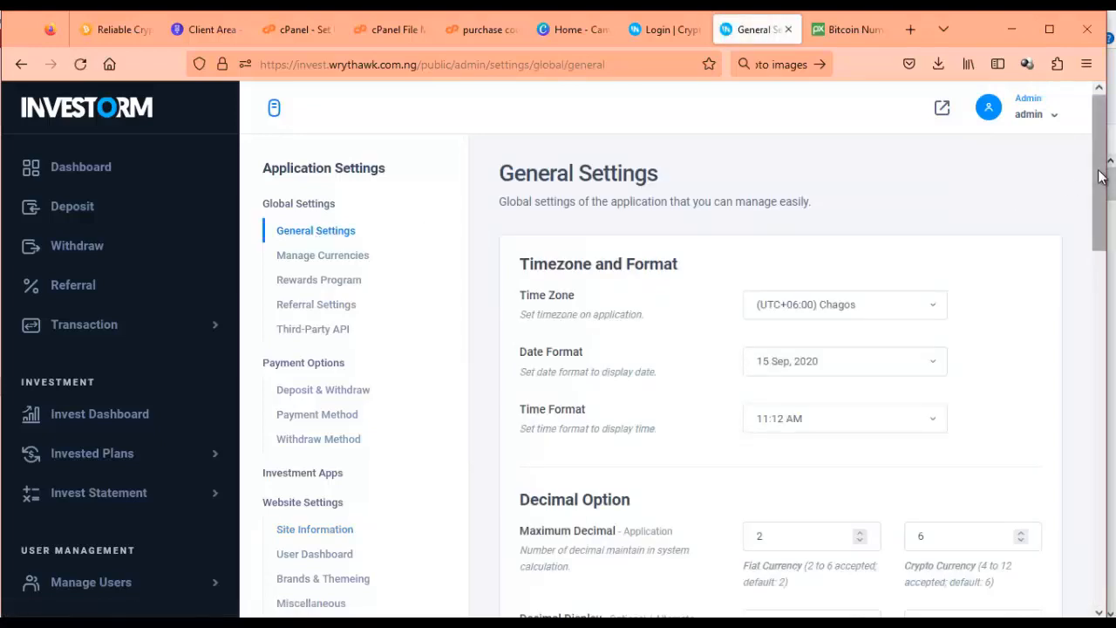
{"action": "left_click_drag", "start_coordinate": [1099, 176], "coordinate": [1109, 444]}
{"action": "scroll", "coordinate": [1110, 468], "scroll_direction": "down", "scroll_amount": 2}
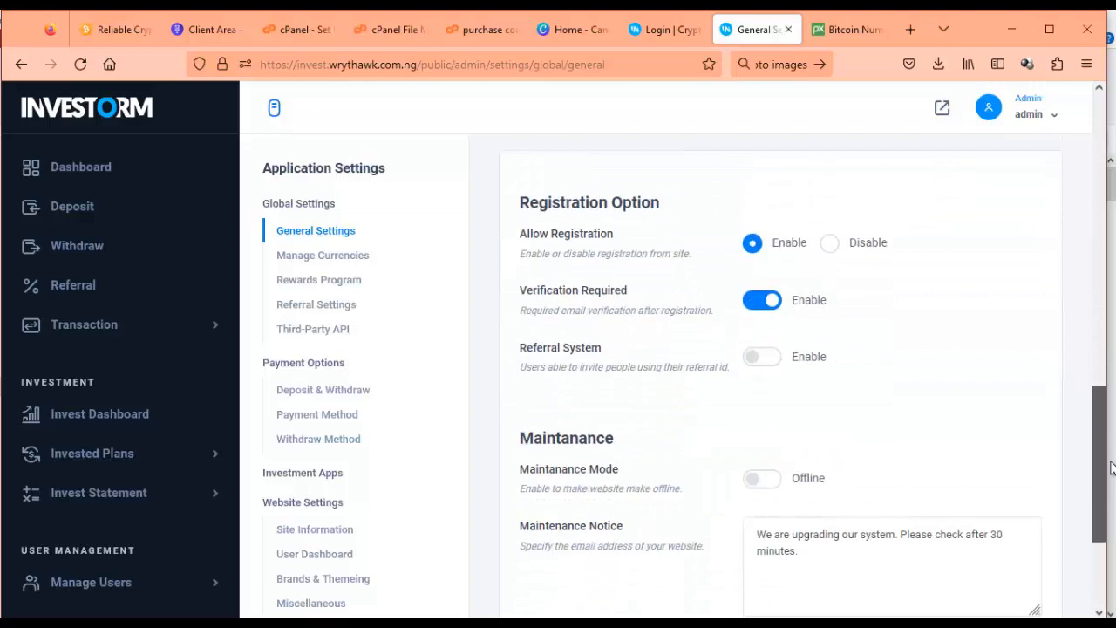
{"action": "scroll", "coordinate": [1111, 472], "scroll_direction": "down", "scroll_amount": 4}
{"action": "scroll", "coordinate": [790, 375], "scroll_direction": "down", "scroll_amount": 1}
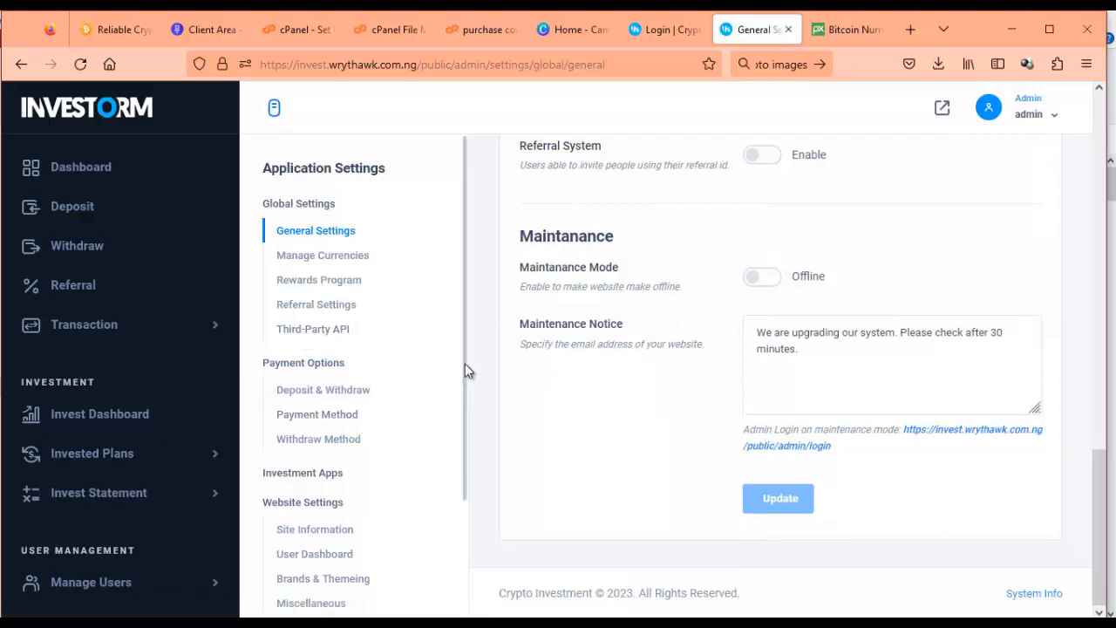
{"action": "left_click_drag", "start_coordinate": [463, 366], "coordinate": [463, 397]}
{"action": "left_click_drag", "start_coordinate": [467, 432], "coordinate": [463, 487]}
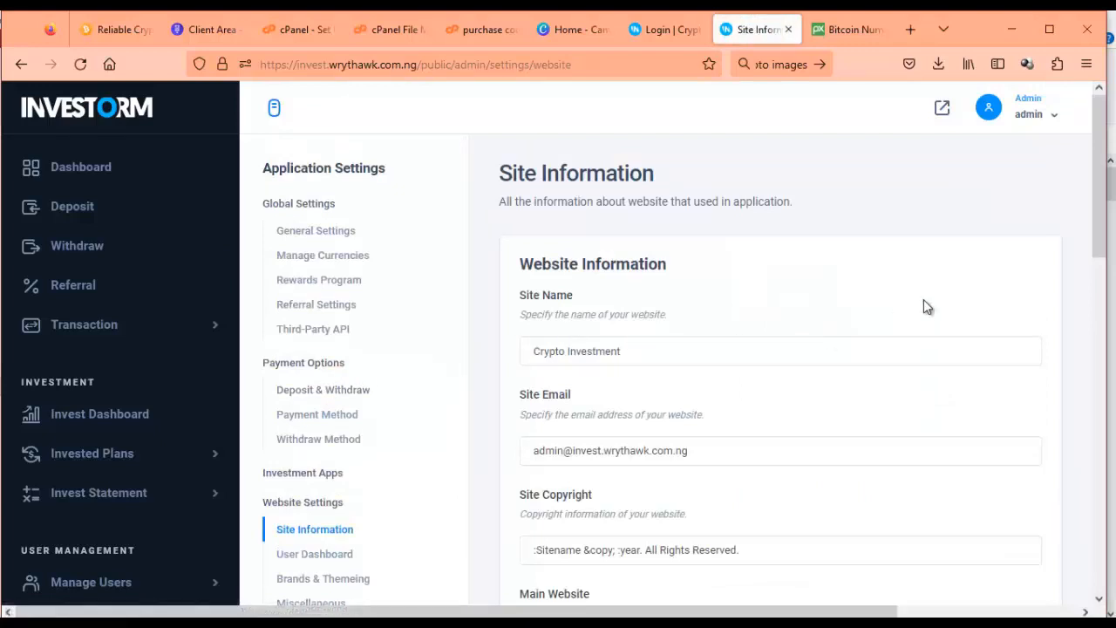
Copy the invest.wrythawk.com.ng domain from Site Email into the empty Main Website field
{"action": "left_click_drag", "start_coordinate": [1099, 187], "coordinate": [1075, 314]}
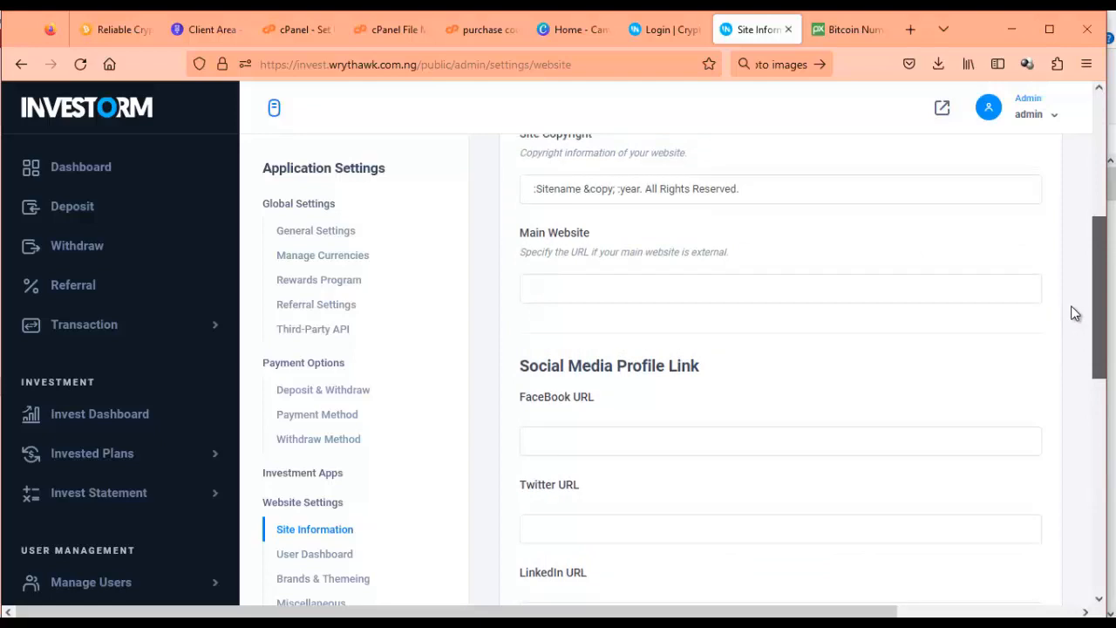
{"action": "left_click_drag", "start_coordinate": [1075, 313], "coordinate": [1074, 276]}
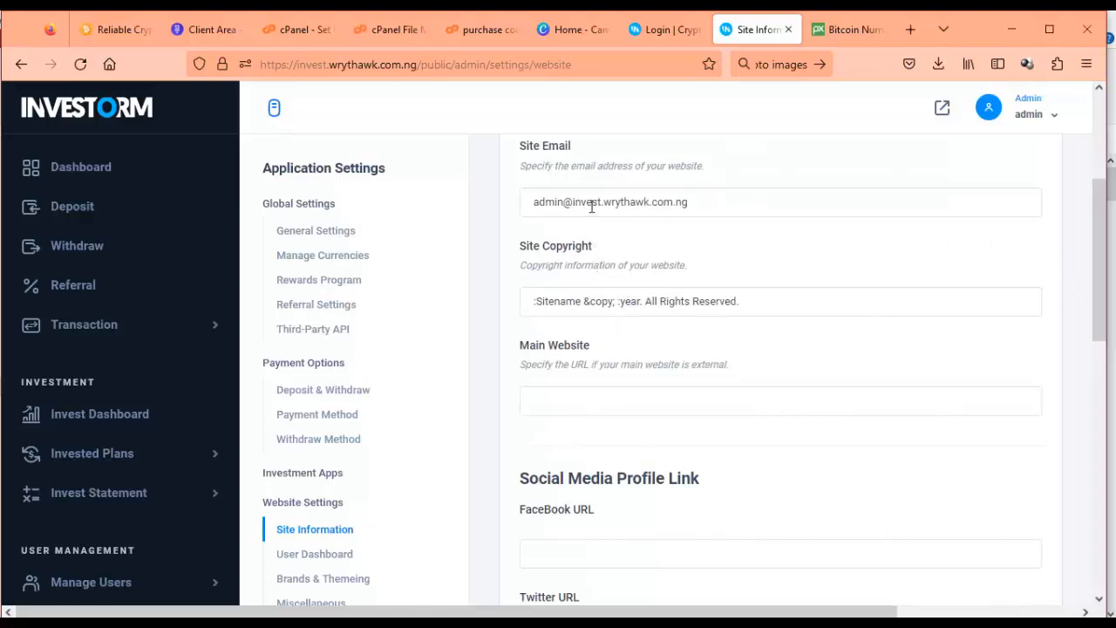
{"action": "left_click_drag", "start_coordinate": [572, 202], "coordinate": [695, 211]}
{"action": "key", "text": "ctrl+c"}
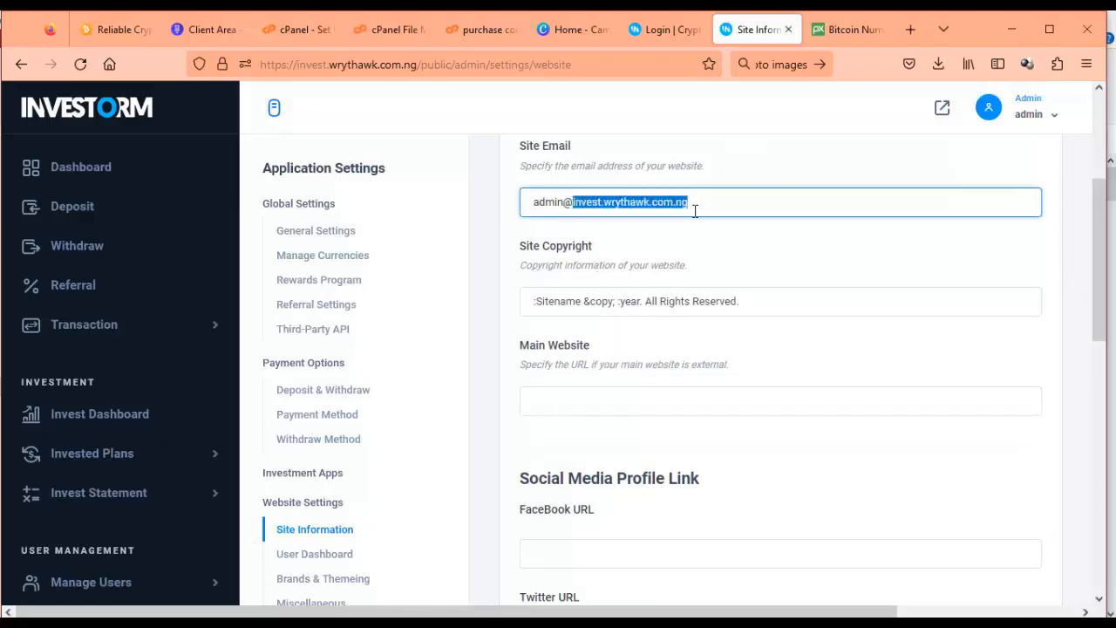
{"action": "left_click", "coordinate": [610, 402]}
{"action": "key", "text": "ctrl+v"}
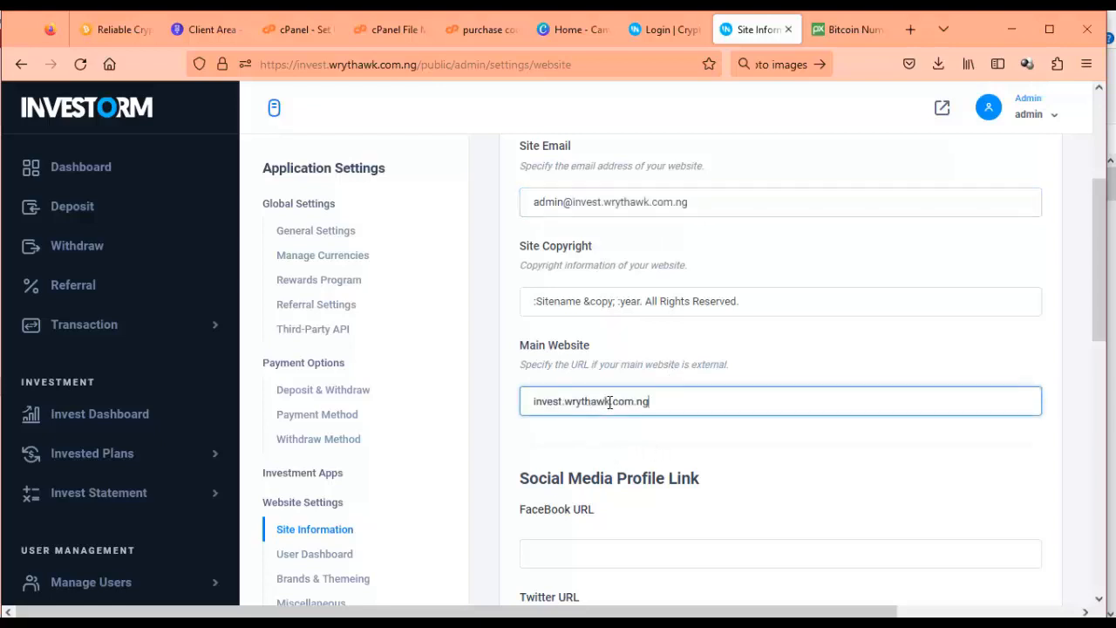
Try updating the Site Information settings, then go to User Dashboard settings
{"action": "left_click_drag", "start_coordinate": [1099, 278], "coordinate": [1091, 228]}
{"action": "scroll", "coordinate": [1091, 228], "scroll_direction": "down", "scroll_amount": 5}
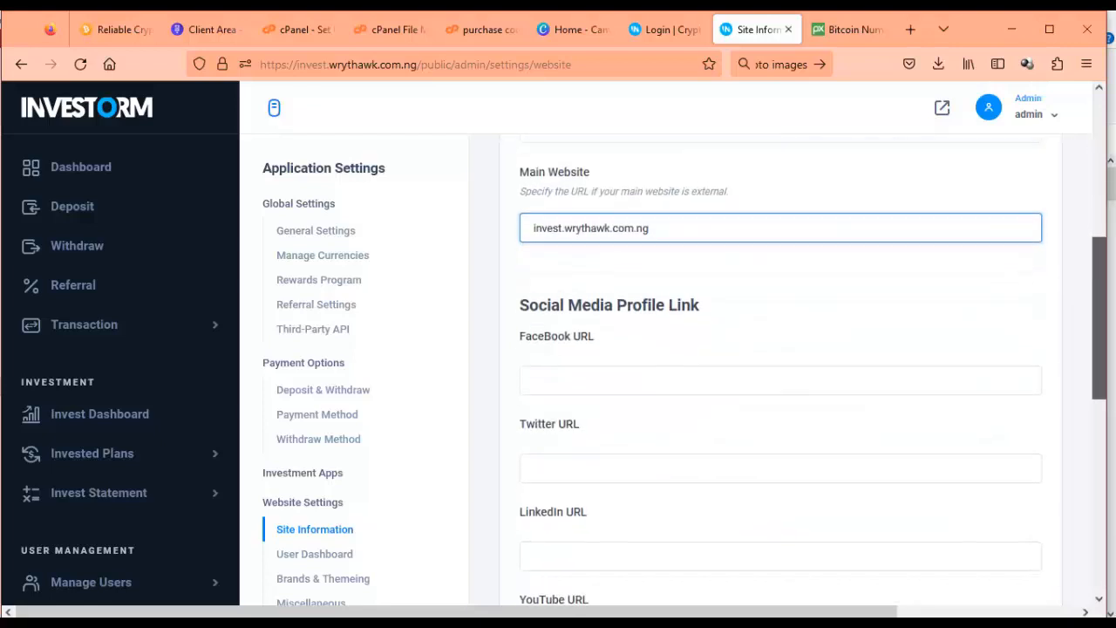
{"action": "scroll", "coordinate": [835, 513], "scroll_direction": "down", "scroll_amount": 5}
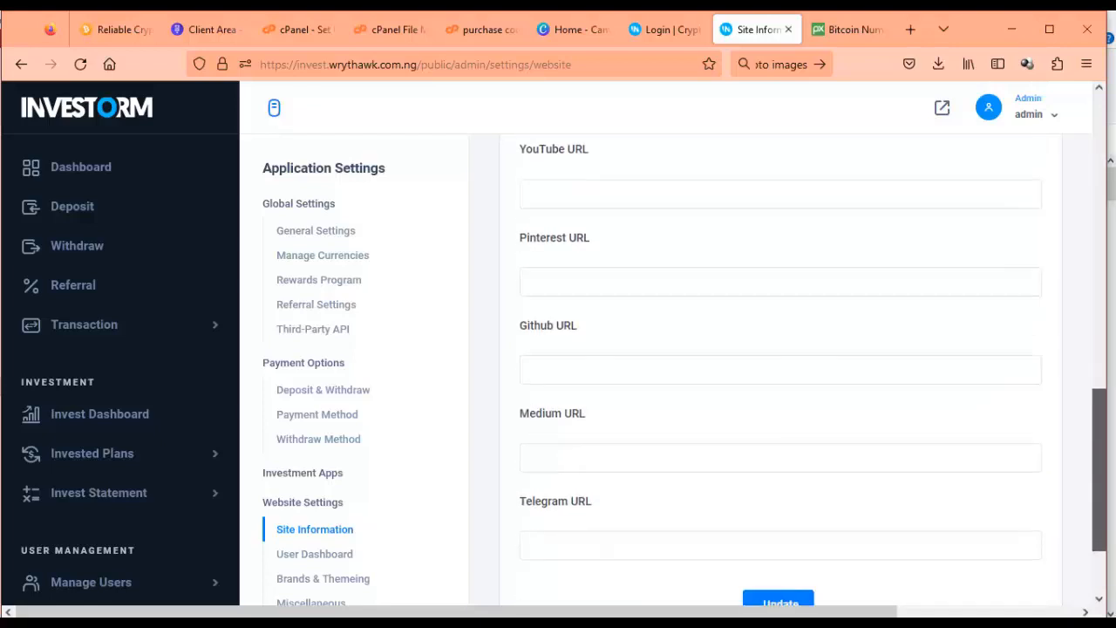
{"action": "left_click", "coordinate": [785, 486]}
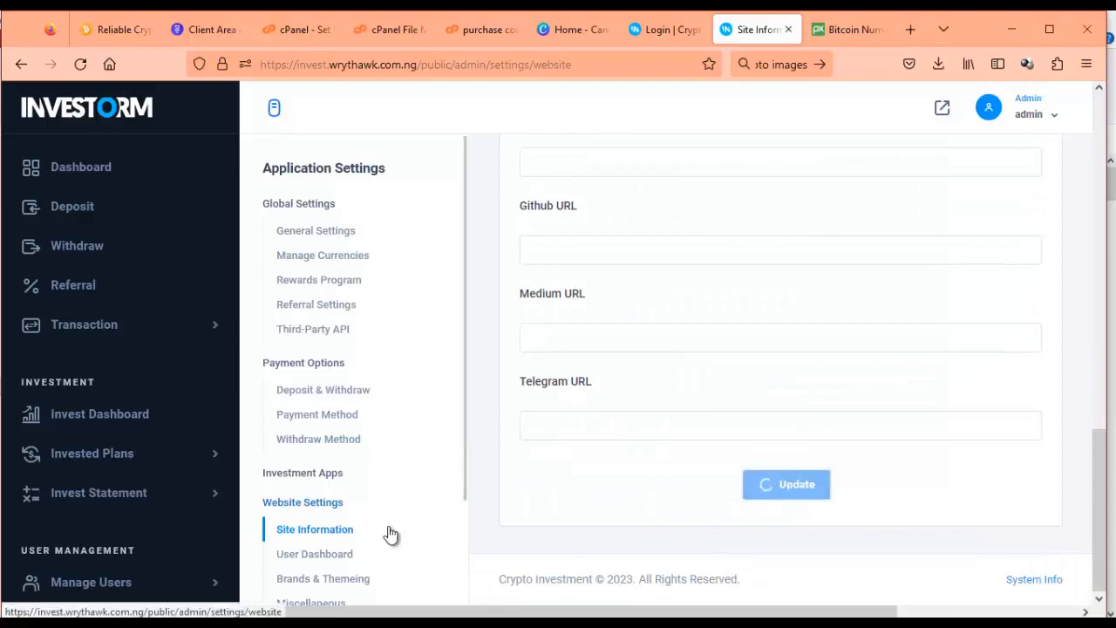
{"action": "left_click", "coordinate": [329, 559]}
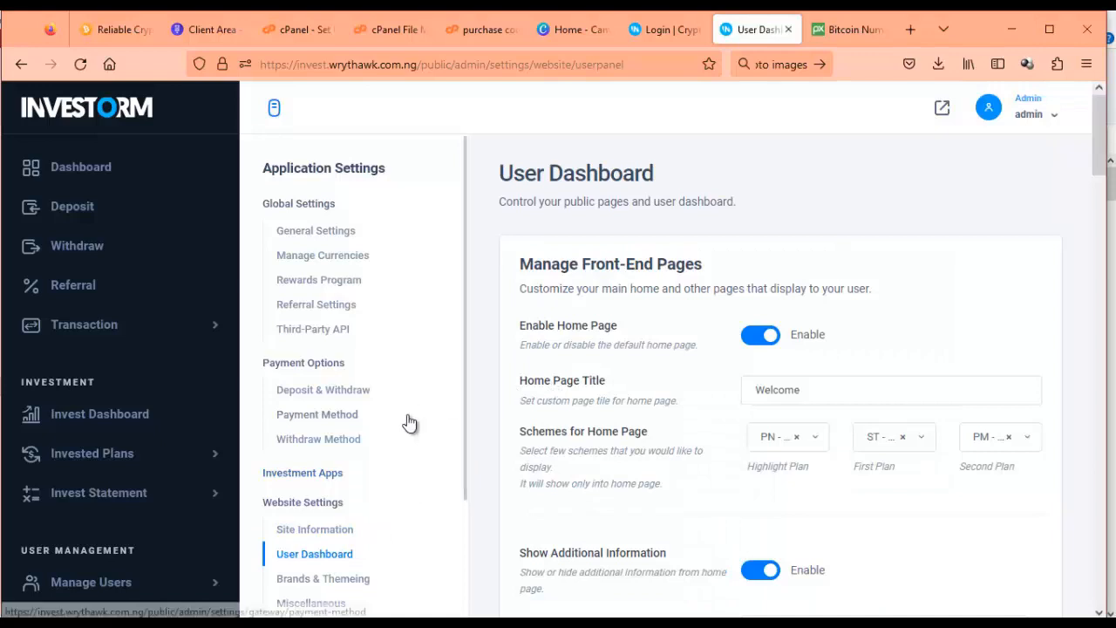
{"action": "left_click", "coordinate": [327, 533]}
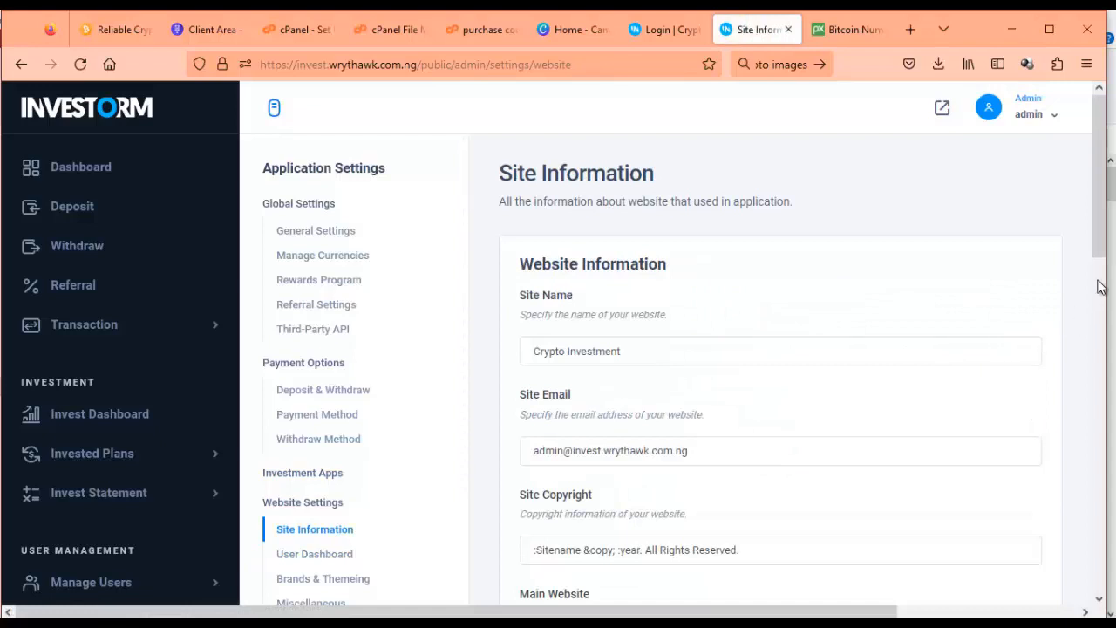
{"action": "left_click_drag", "start_coordinate": [1106, 237], "coordinate": [1106, 340]}
{"action": "left_click", "coordinate": [711, 329]}
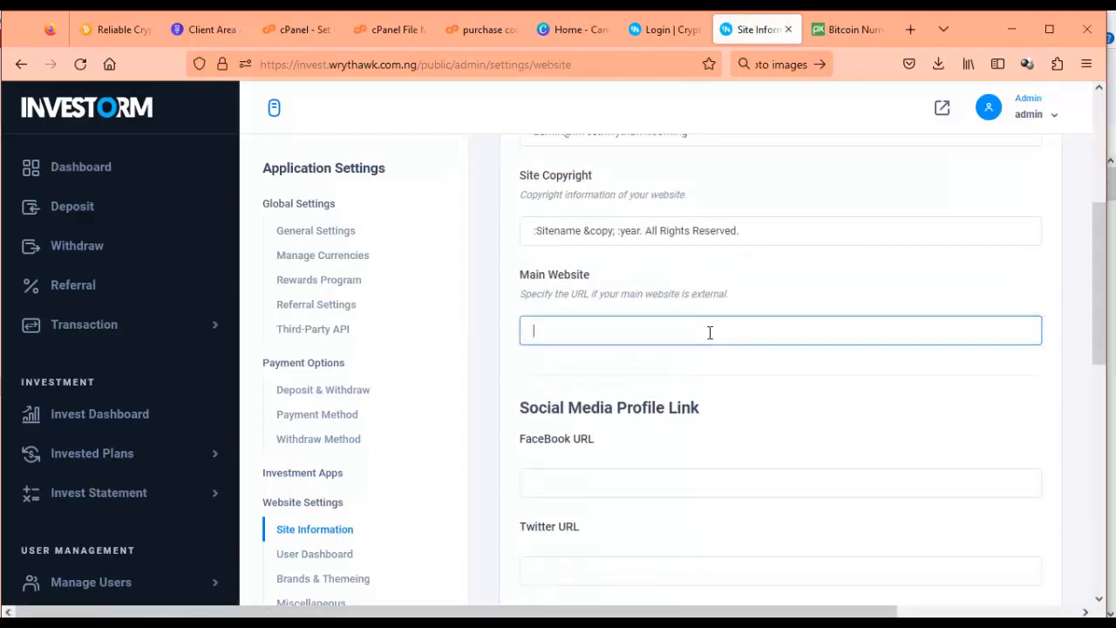
{"action": "key", "text": "ctrl+v"}
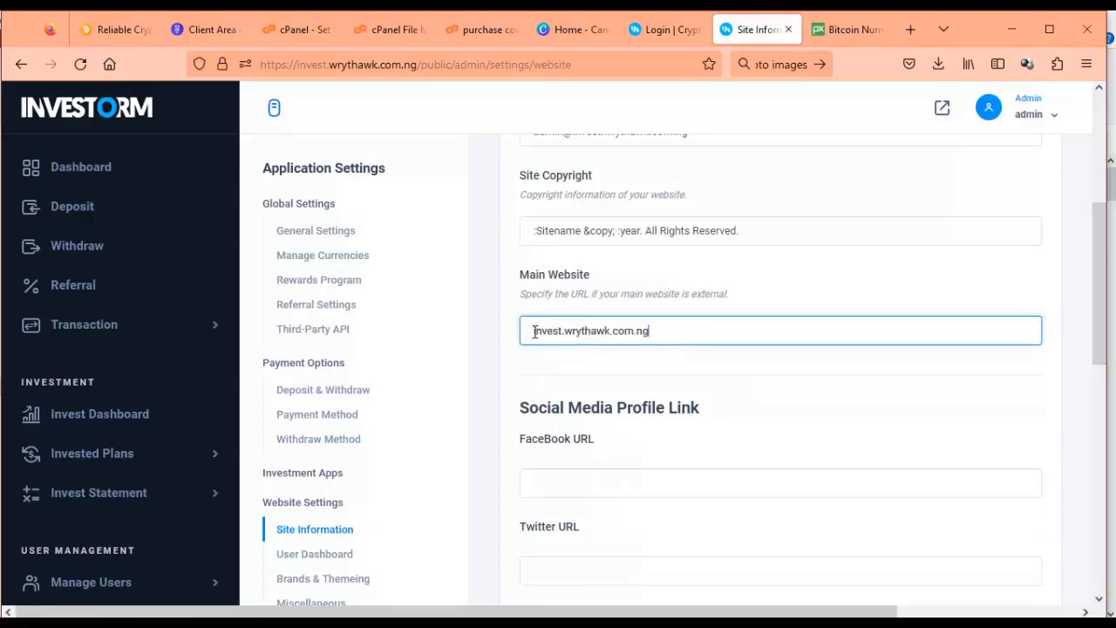
{"action": "type", "text": "htt"}
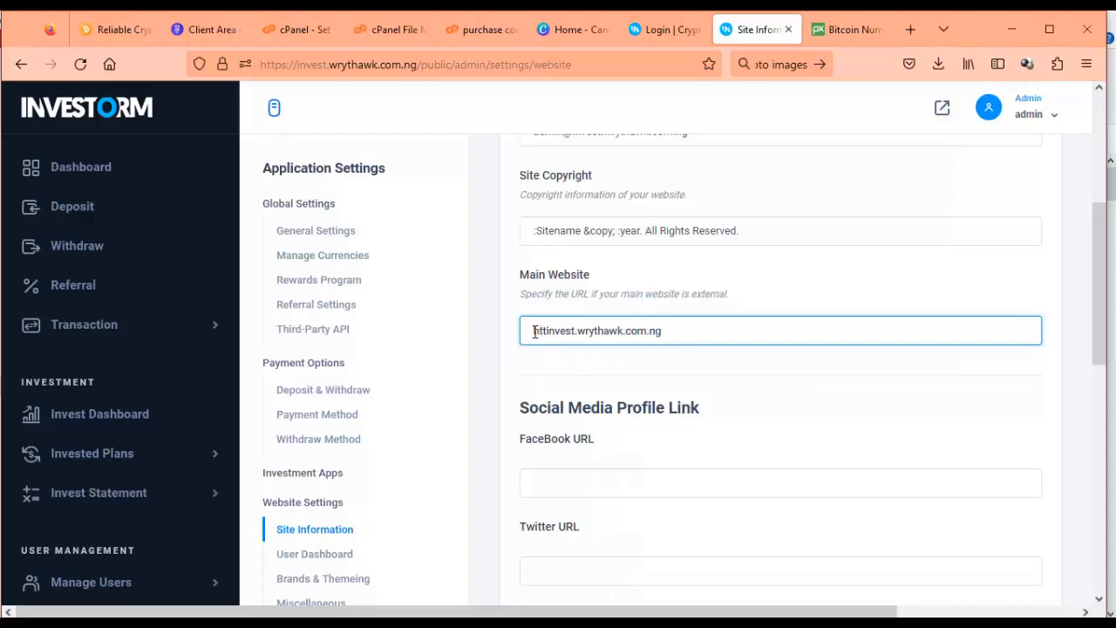
{"action": "type", "text": "ps://"}
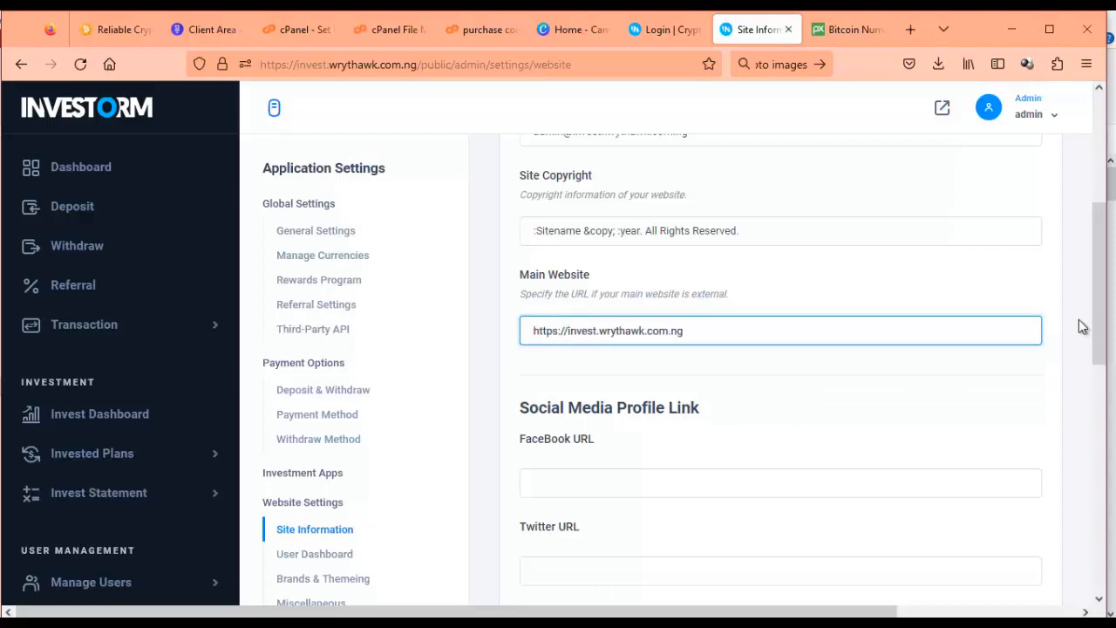
{"action": "left_click_drag", "start_coordinate": [1099, 328], "coordinate": [1114, 559]}
{"action": "left_click", "coordinate": [780, 490]}
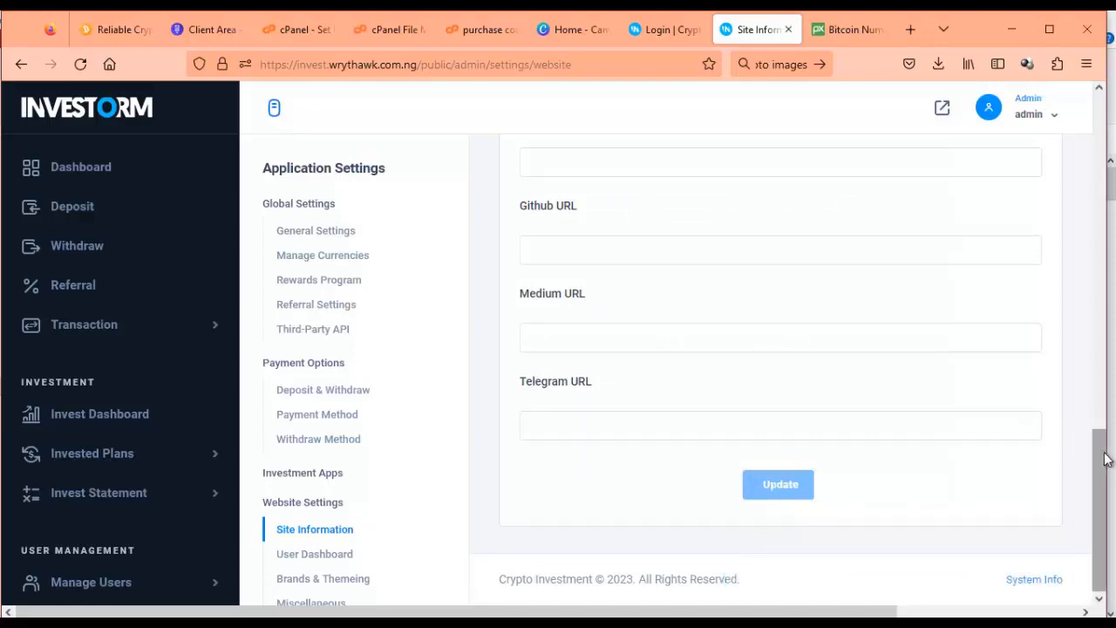
{"action": "left_click_drag", "start_coordinate": [1099, 452], "coordinate": [1053, 324]}
{"action": "scroll", "coordinate": [1046, 287], "scroll_direction": "up", "scroll_amount": 3}
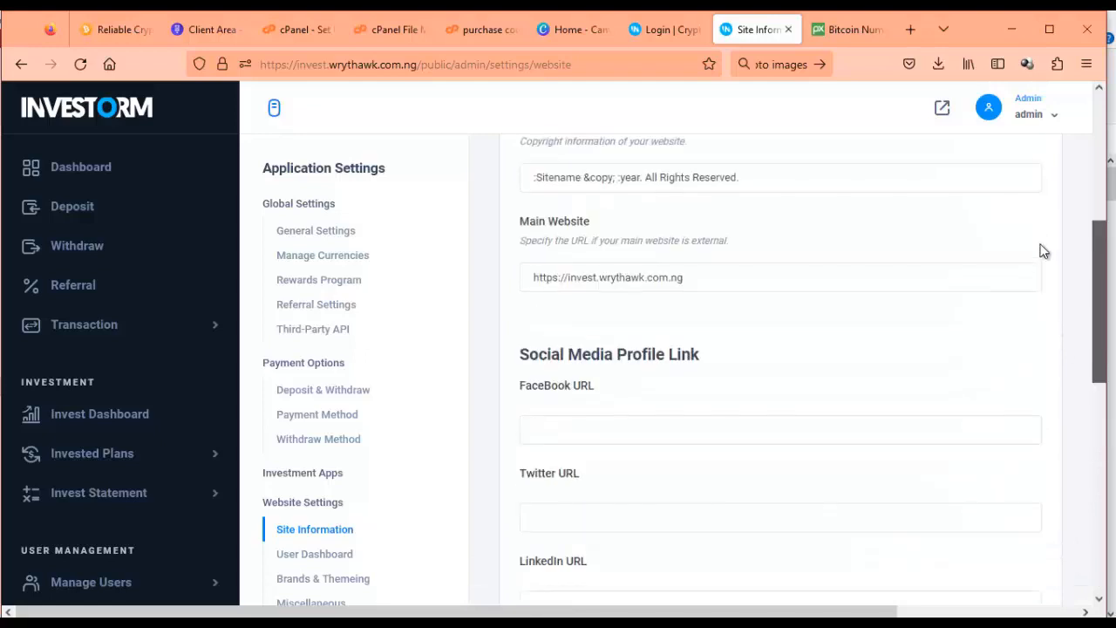
{"action": "scroll", "coordinate": [1038, 248], "scroll_direction": "up", "scroll_amount": 1}
{"action": "scroll", "coordinate": [1042, 244], "scroll_direction": "down", "scroll_amount": 8}
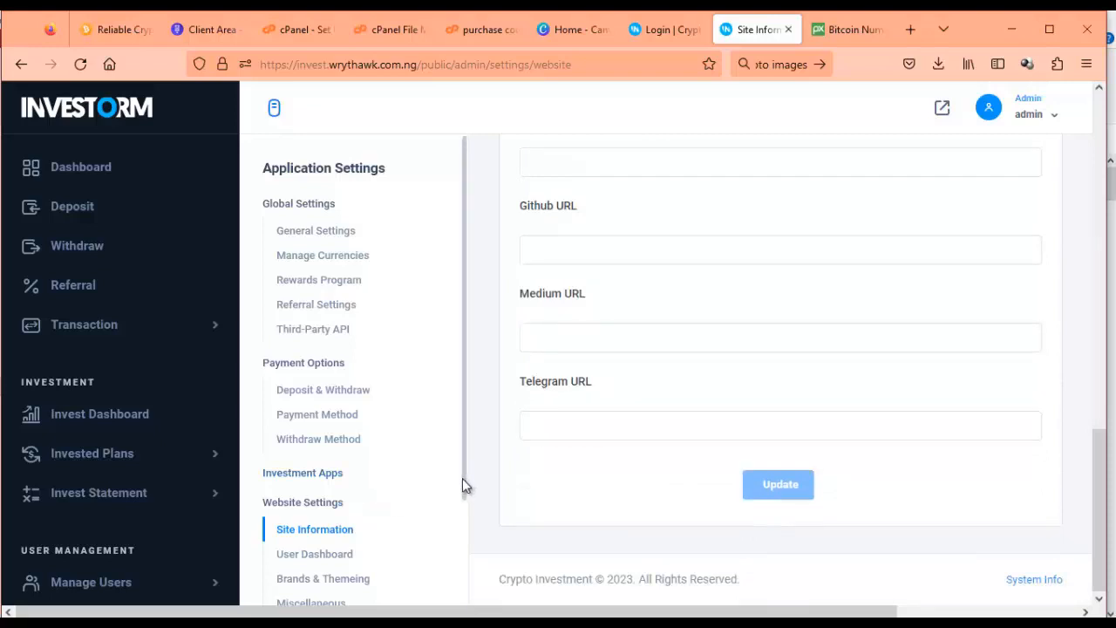
Disable Enable Home Page and Show Additional Information in User Dashboard, update, then sign out
{"action": "left_click", "coordinate": [1050, 117]}
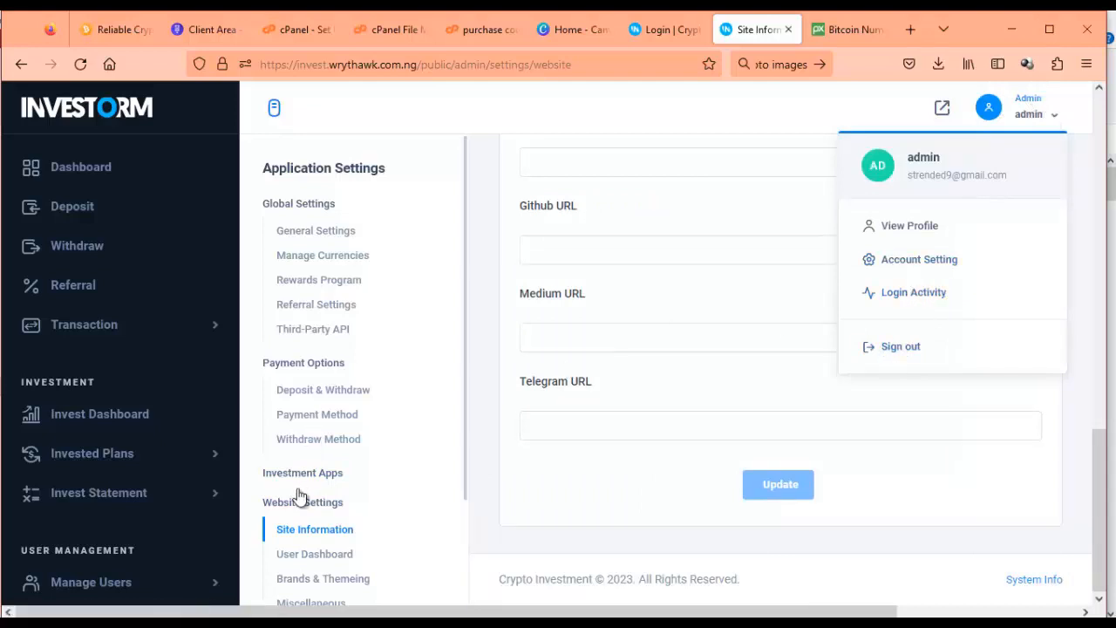
{"action": "left_click", "coordinate": [334, 561]}
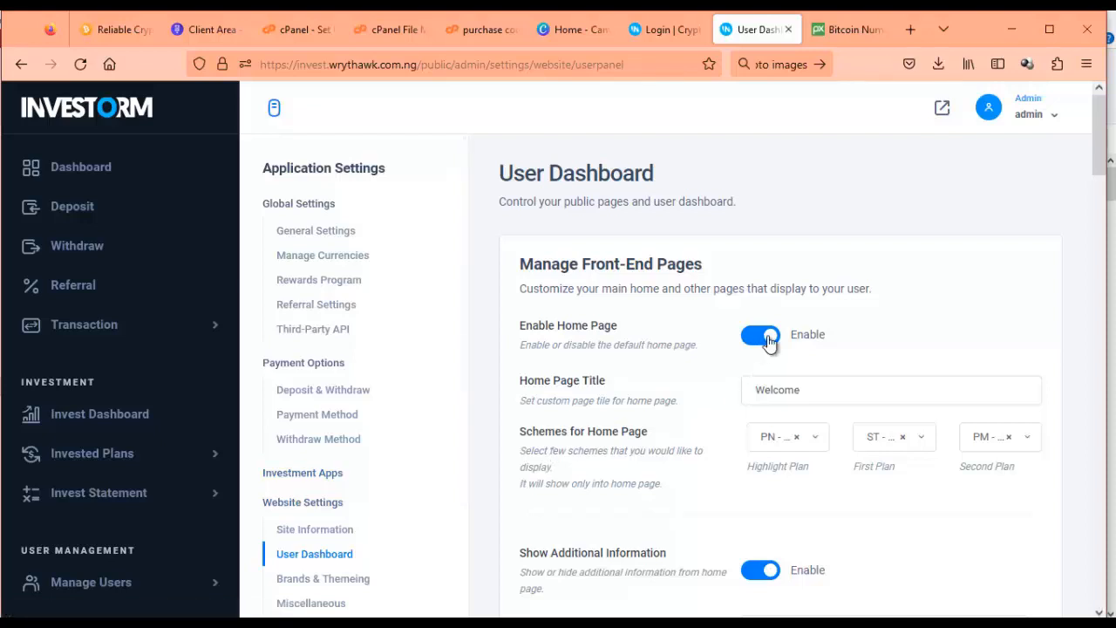
{"action": "left_click", "coordinate": [767, 341]}
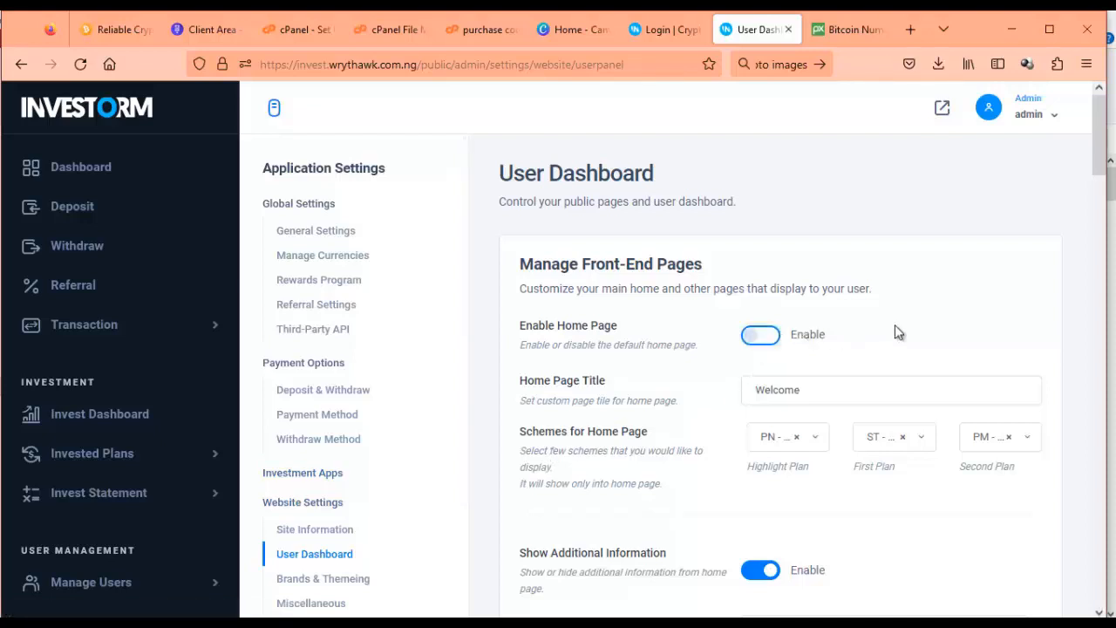
{"action": "left_click_drag", "start_coordinate": [1099, 165], "coordinate": [1097, 223]}
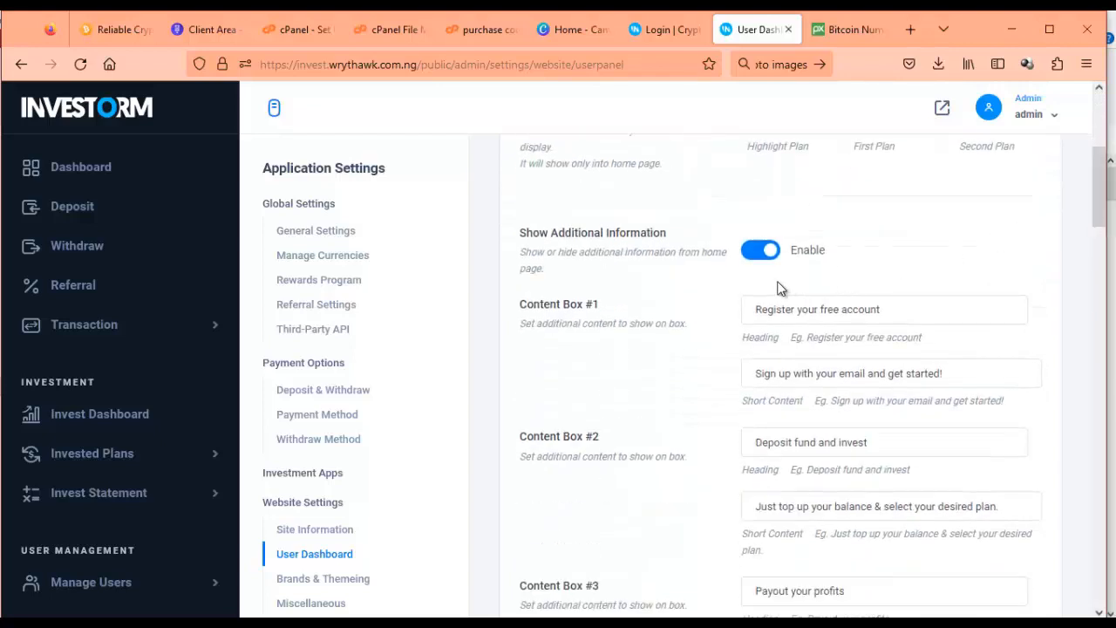
{"action": "left_click", "coordinate": [764, 254]}
{"action": "left_click_drag", "start_coordinate": [1099, 210], "coordinate": [1101, 341]}
{"action": "left_click", "coordinate": [800, 391]}
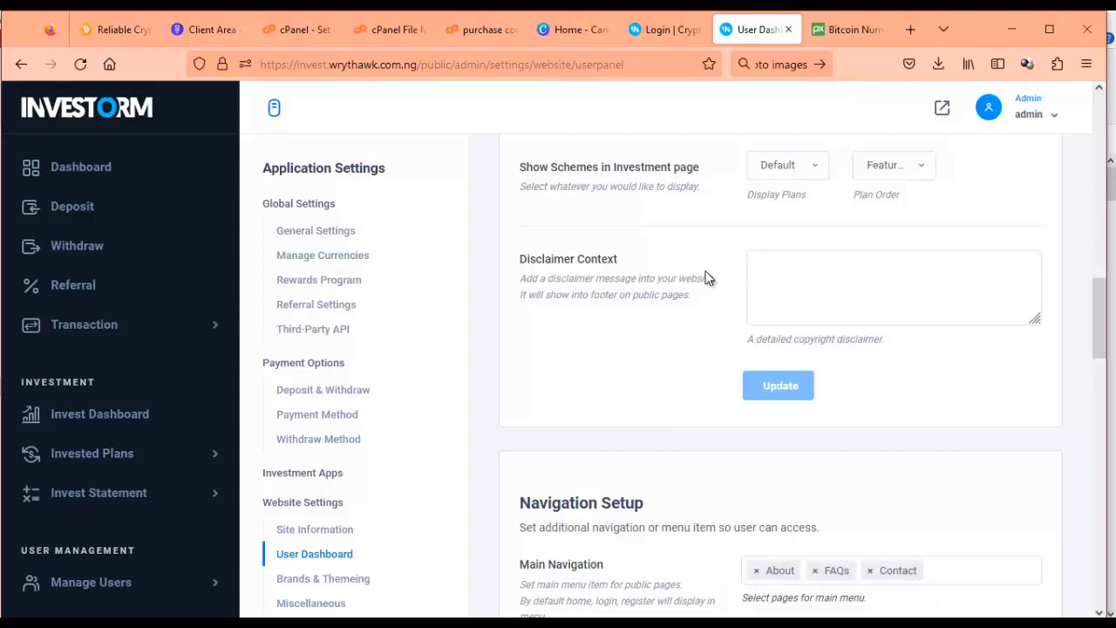
{"action": "left_click", "coordinate": [1053, 122]}
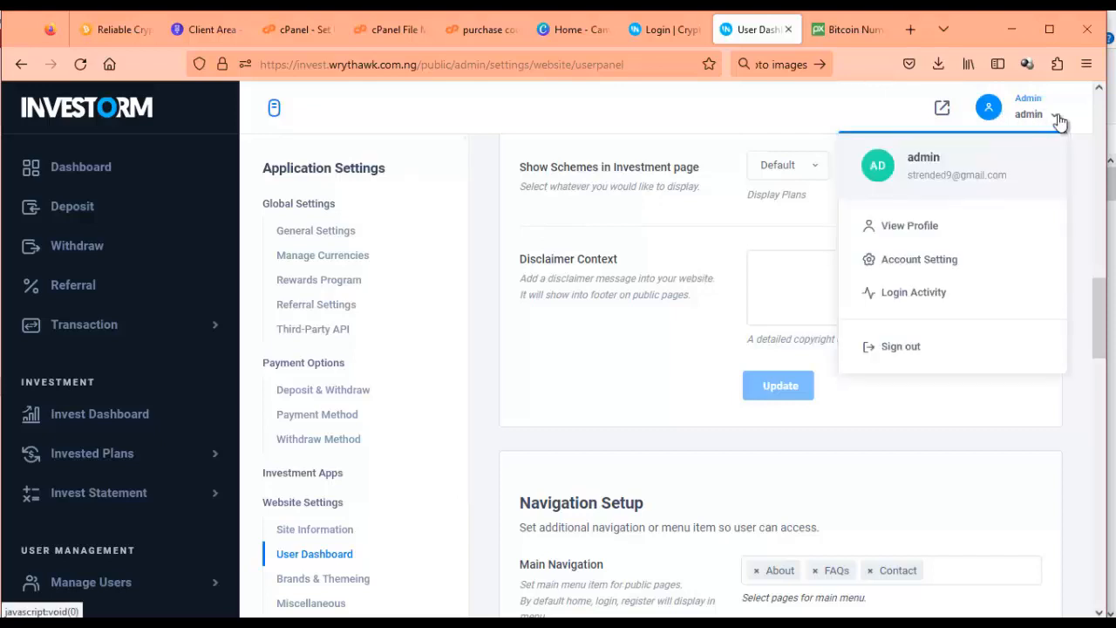
{"action": "left_click", "coordinate": [904, 347]}
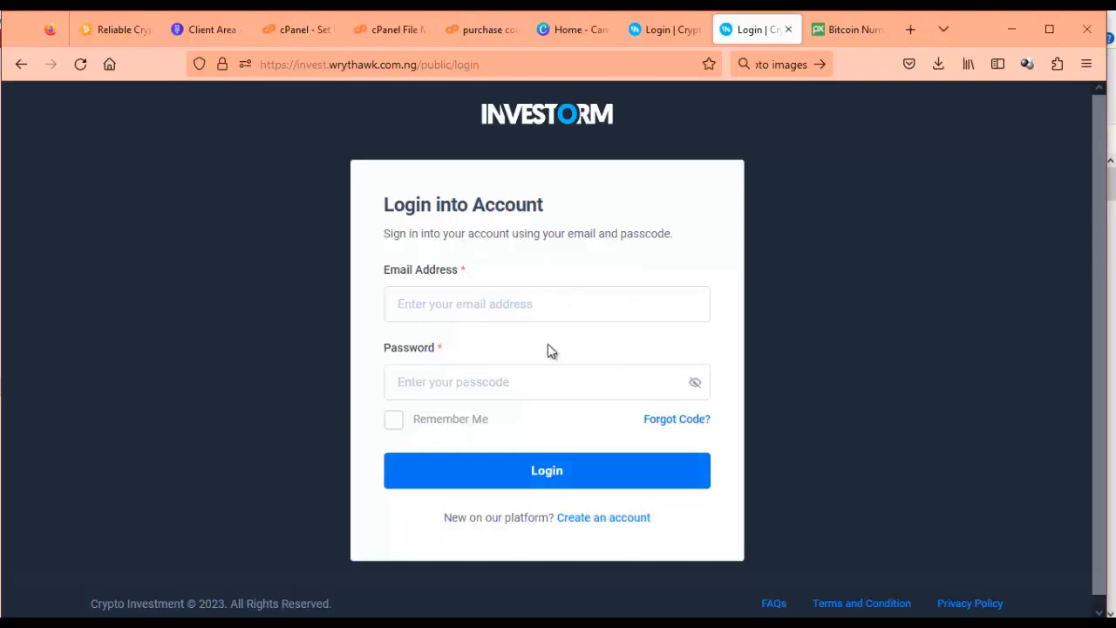
Return from the login tab to the Crypto Investment homepage and browse its $100–$2000 plans
{"action": "left_click", "coordinate": [663, 35]}
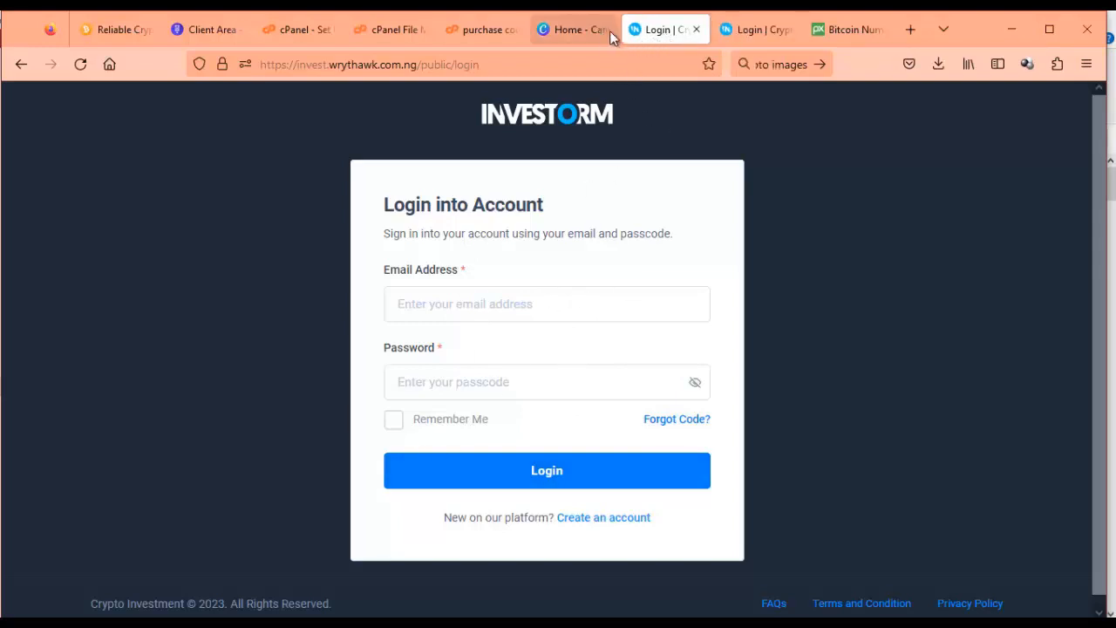
{"action": "left_click", "coordinate": [21, 65]}
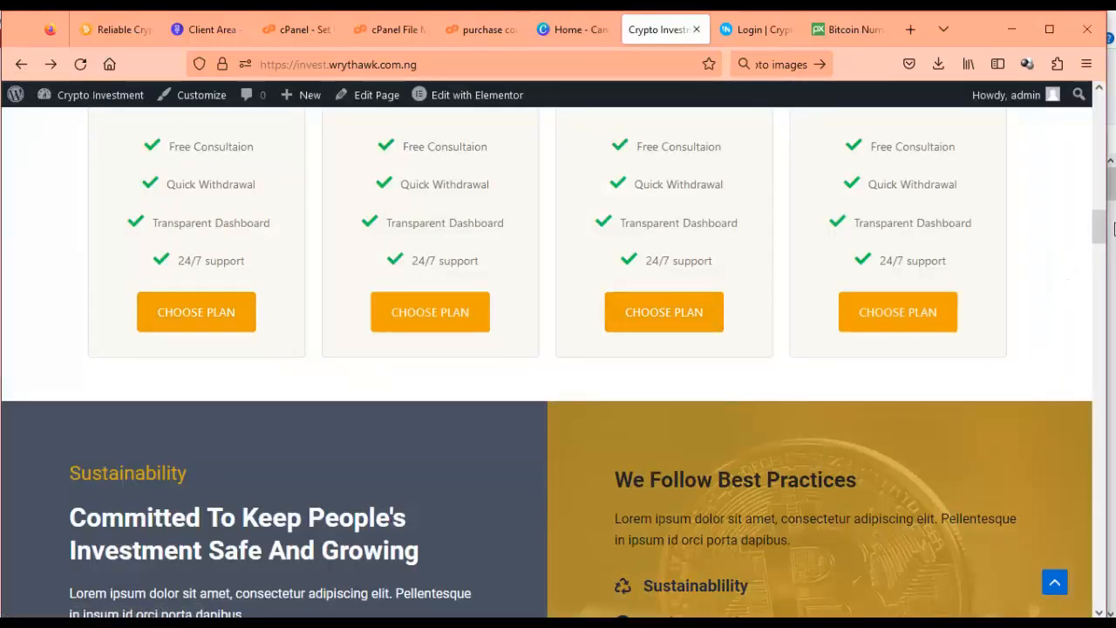
{"action": "scroll", "coordinate": [1099, 201], "scroll_direction": "up", "scroll_amount": 4}
{"action": "scroll", "coordinate": [1095, 166], "scroll_direction": "up", "scroll_amount": 12}
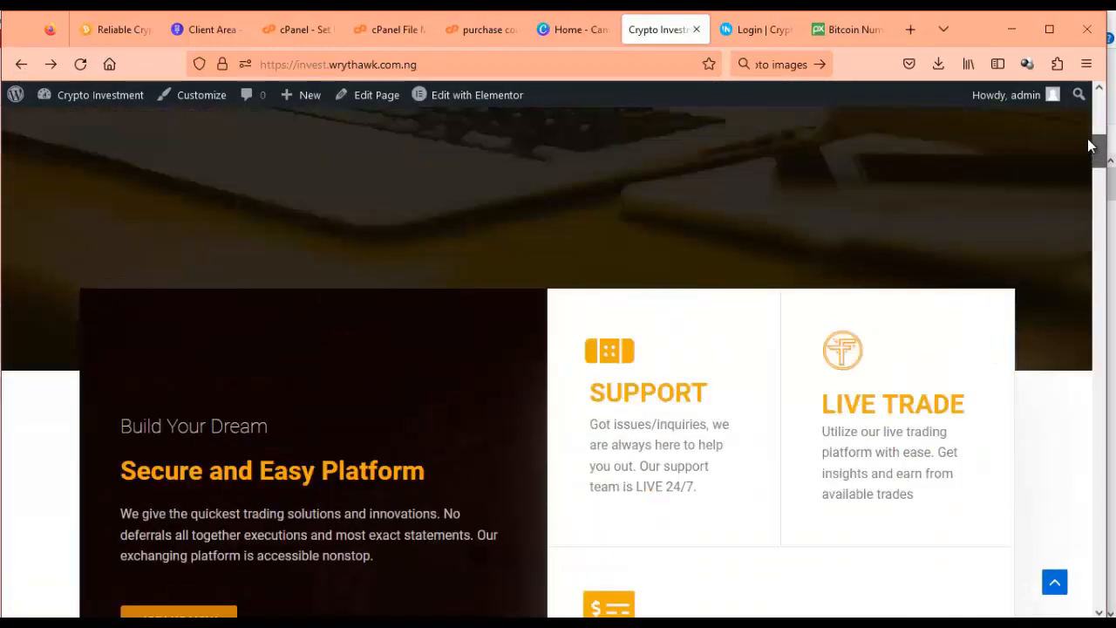
{"action": "scroll", "coordinate": [1090, 157], "scroll_direction": "down", "scroll_amount": 6}
{"action": "scroll", "coordinate": [1082, 130], "scroll_direction": "up", "scroll_amount": 6}
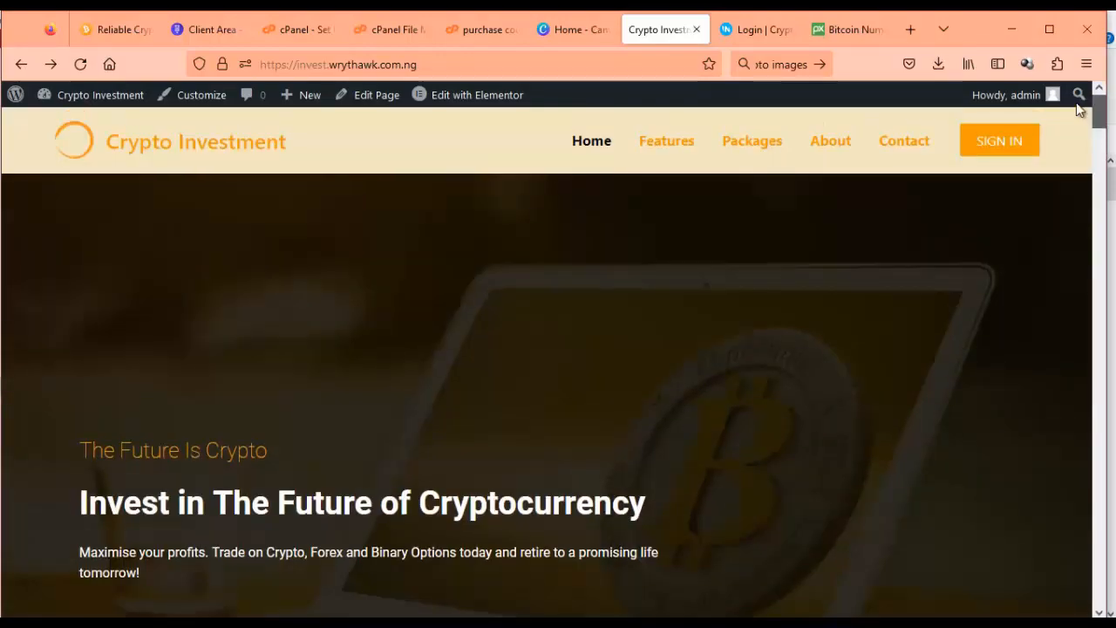
{"action": "scroll", "coordinate": [1079, 142], "scroll_direction": "down", "scroll_amount": 8}
{"action": "left_click_drag", "start_coordinate": [1081, 180], "coordinate": [1090, 118]}
{"action": "left_click_drag", "start_coordinate": [1100, 118], "coordinate": [1104, 231]}
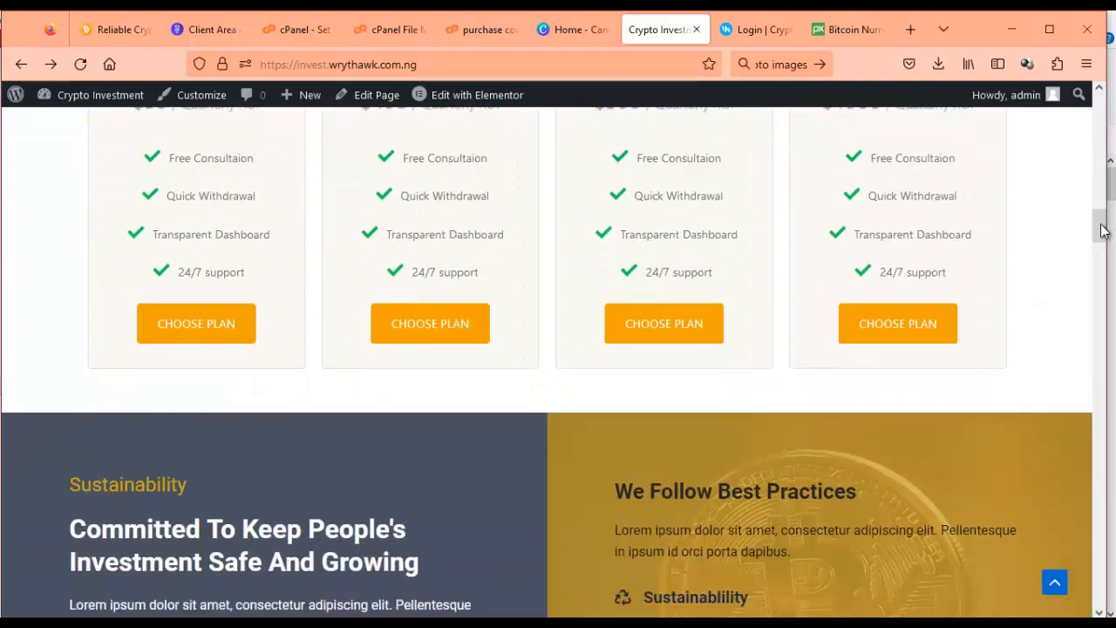